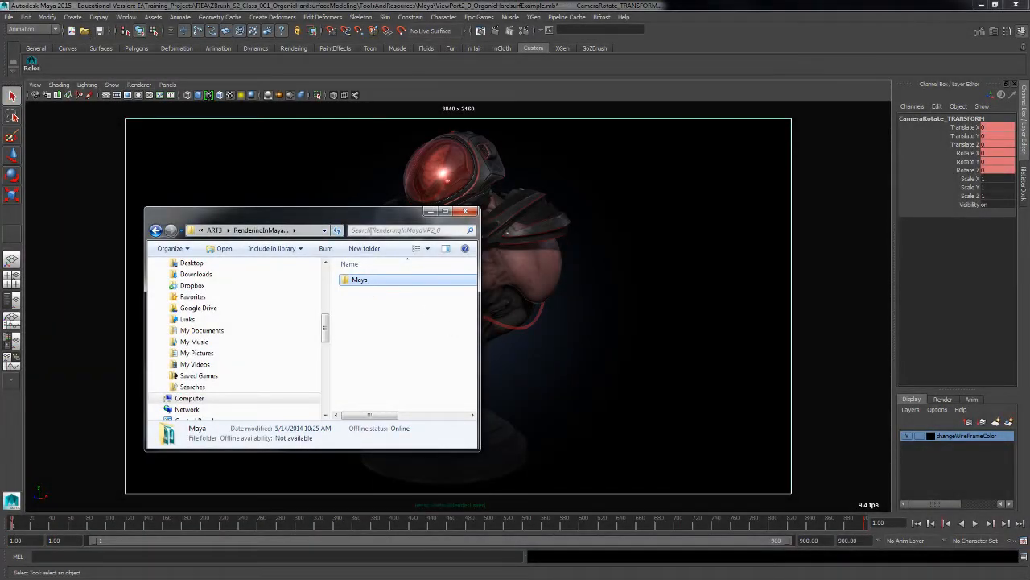
Browse the RenderingInMaya project's Maya folder into sourceimages and its TGA folder to examine the scene and texture files
left_click_drag(376, 219, 377, 216)
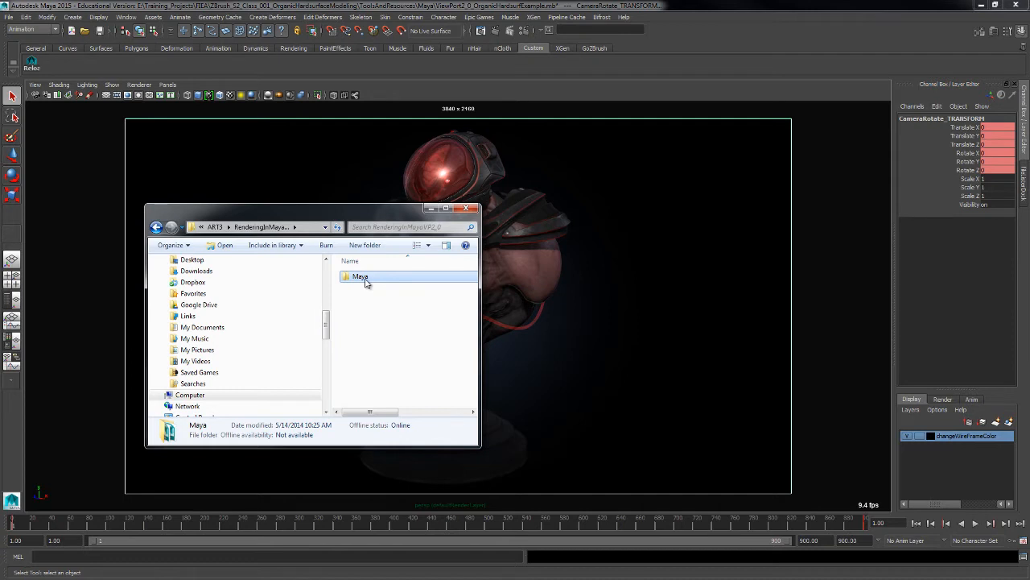
double_click(366, 282)
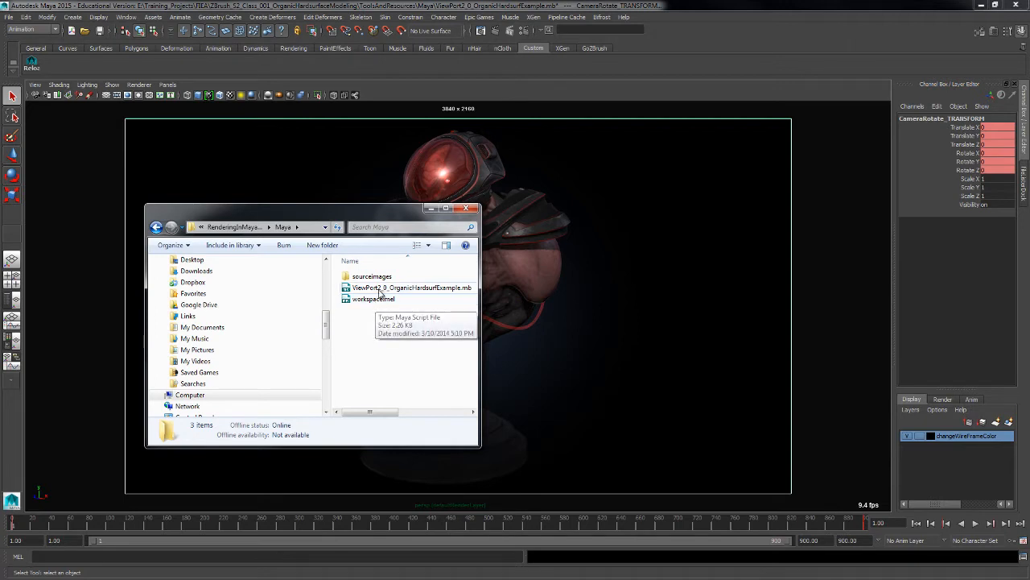
double_click(367, 280)
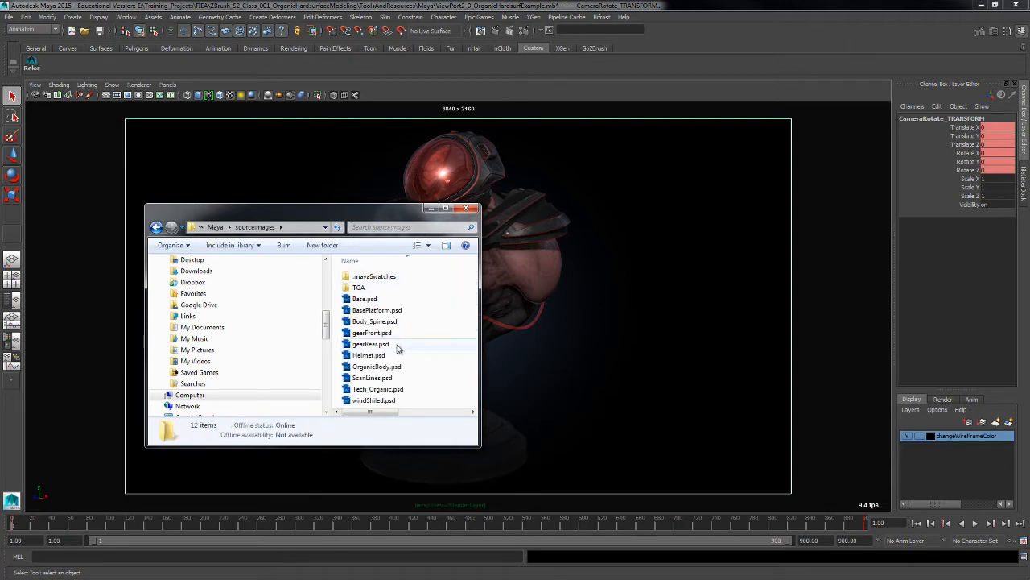
scroll(394, 348, "right", 3)
scroll(394, 348, "left", 3)
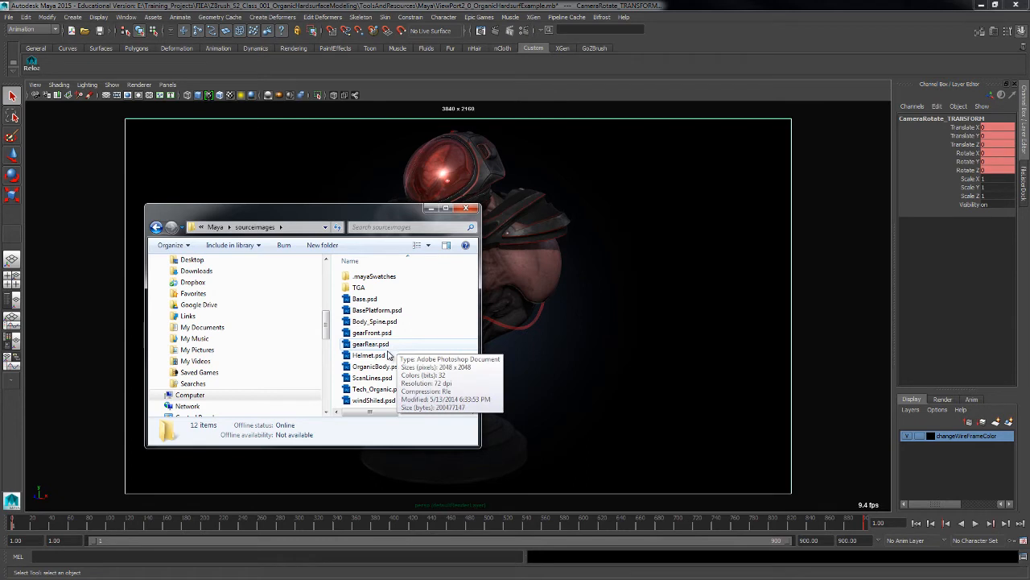
double_click(363, 290)
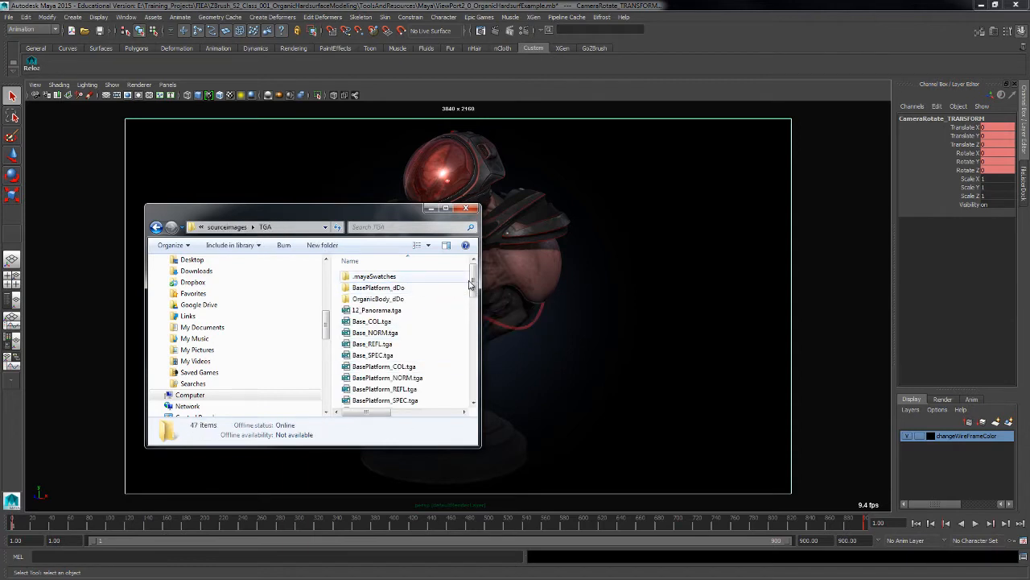
mouse_move(474, 283)
left_mouse_down()
mouse_move(475, 321)
mouse_move(474, 274)
left_mouse_up()
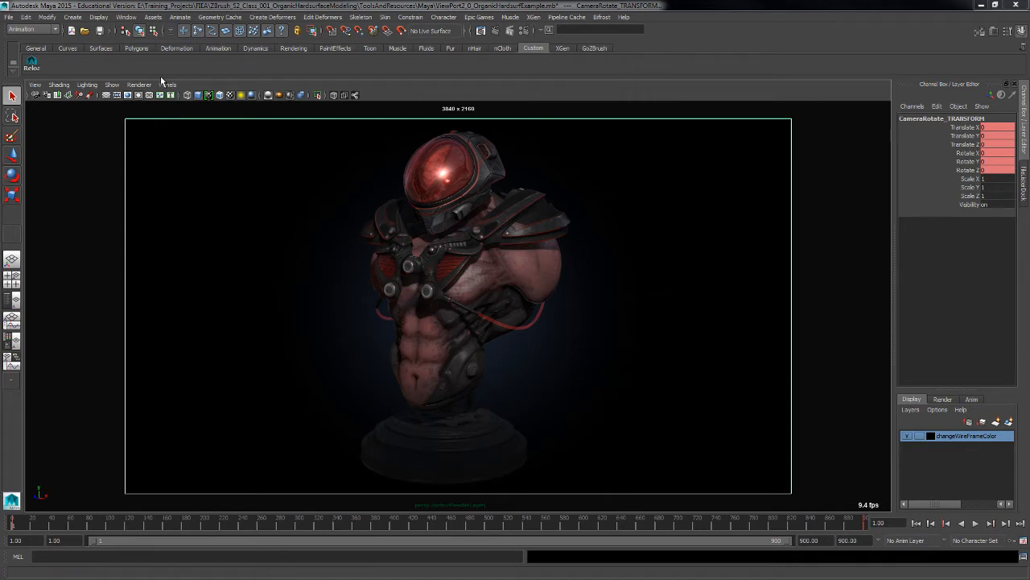
Set the project to the Maya folder inside ZBrush_S2_Class_001_OrganicHardsurfaceModeling/ToolsAndResources
left_click(8, 17)
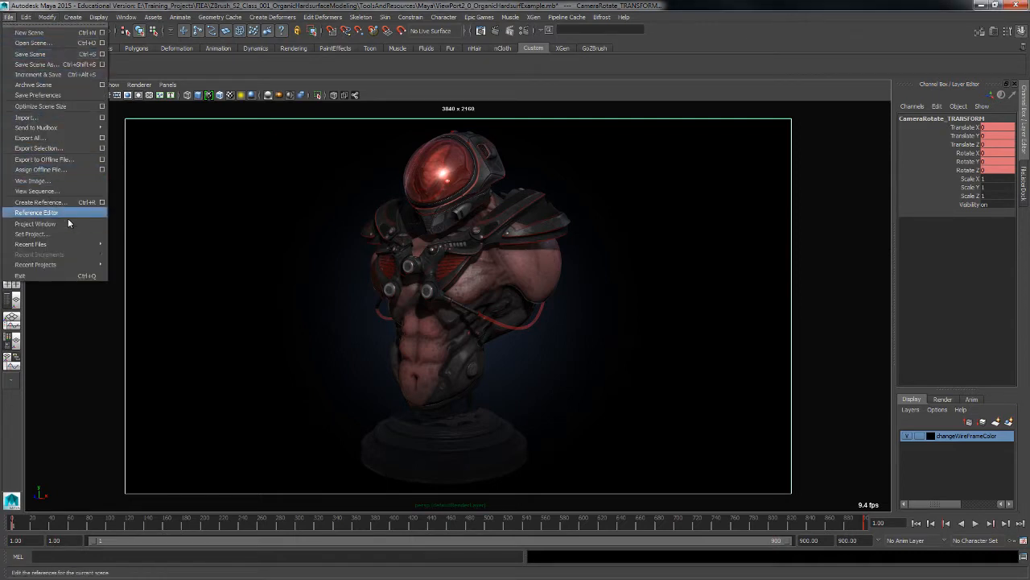
left_click(80, 234)
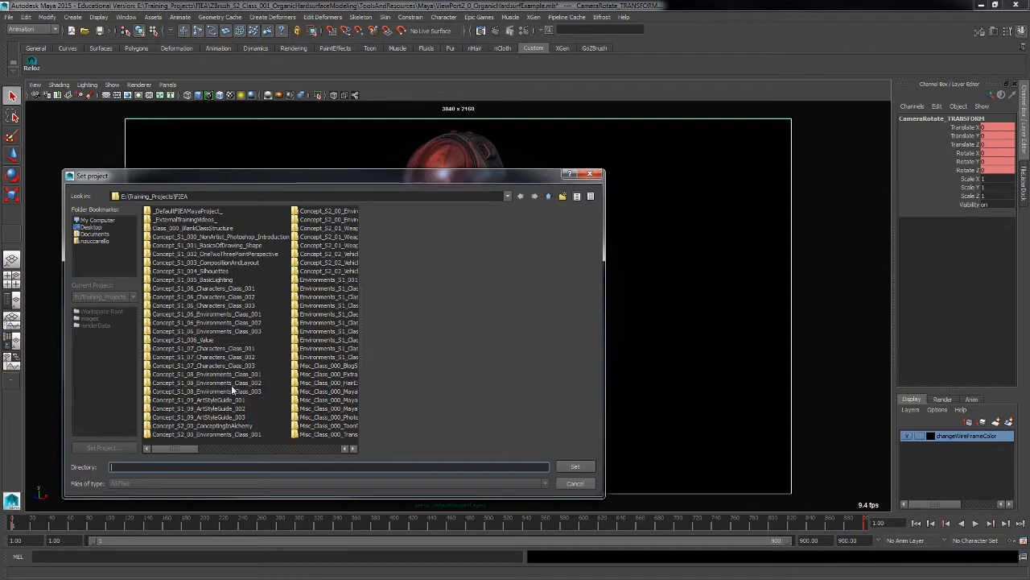
left_click_drag(176, 448, 322, 447)
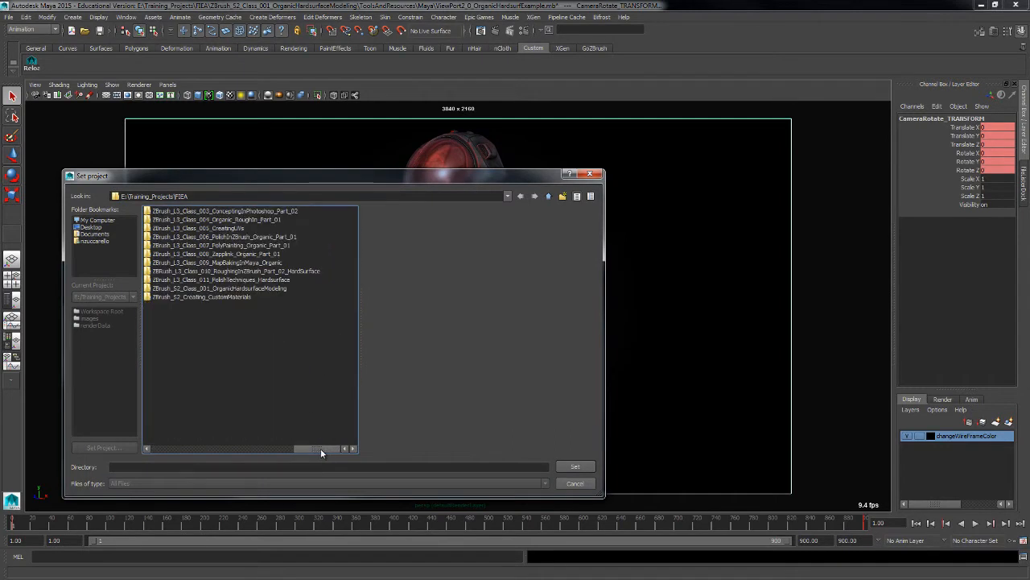
double_click(246, 287)
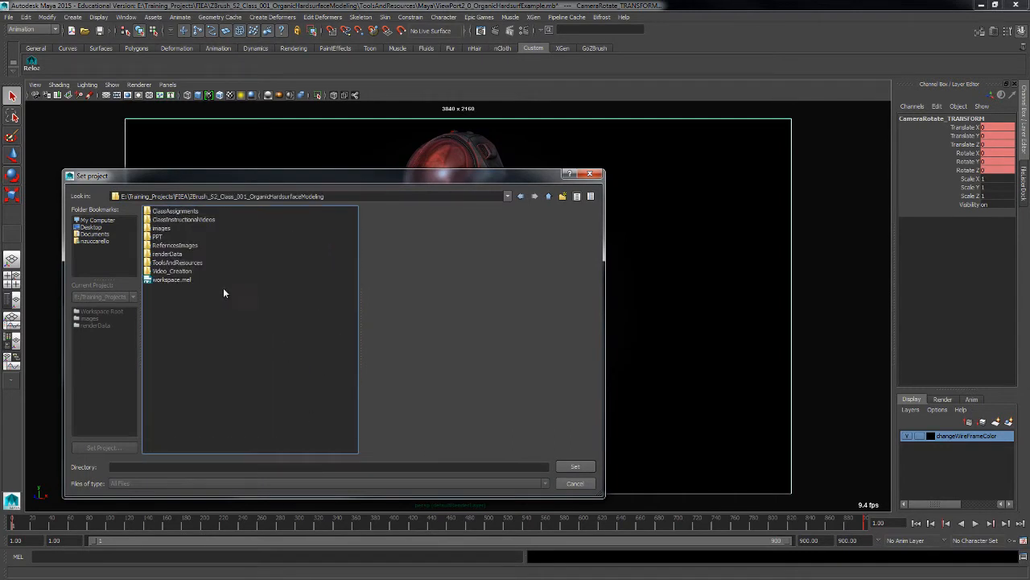
double_click(180, 262)
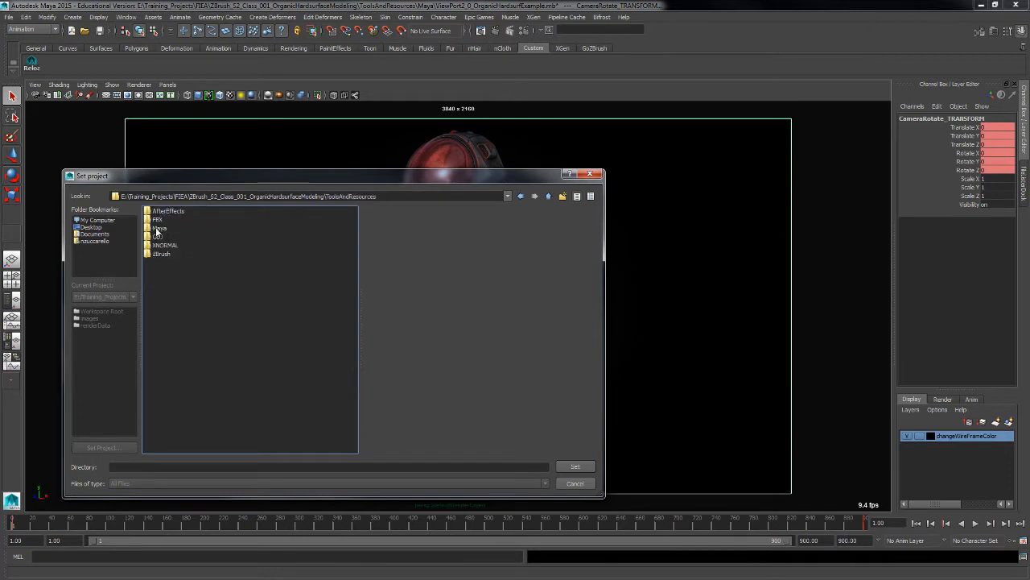
left_click(162, 229)
left_click(578, 467)
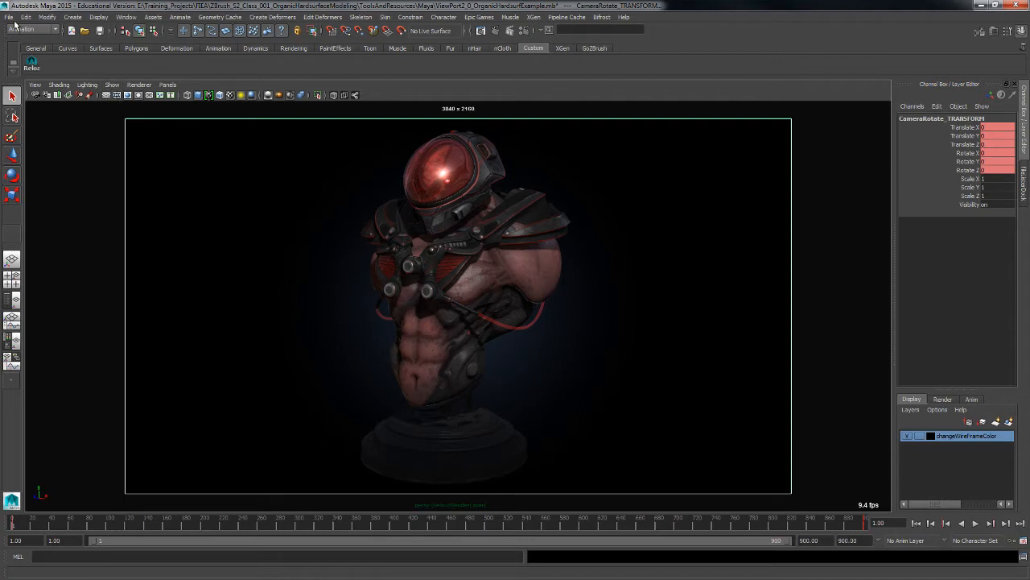
Open the scene ViewPort2_0_OrganicHardsurfExample.mb from the project's workspace root without saving changes to the current scene
left_click(8, 17)
left_click(17, 42)
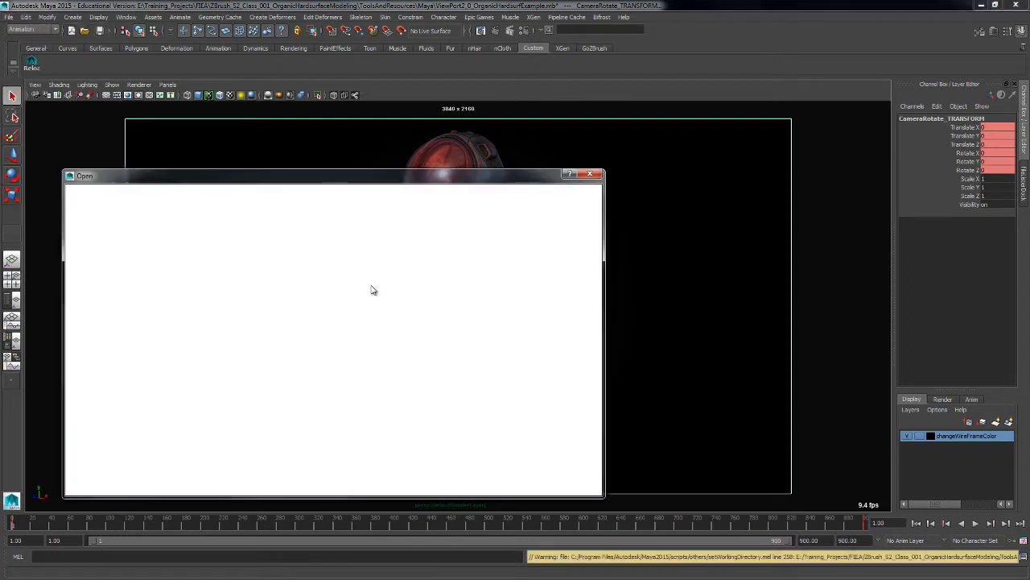
left_click(99, 311)
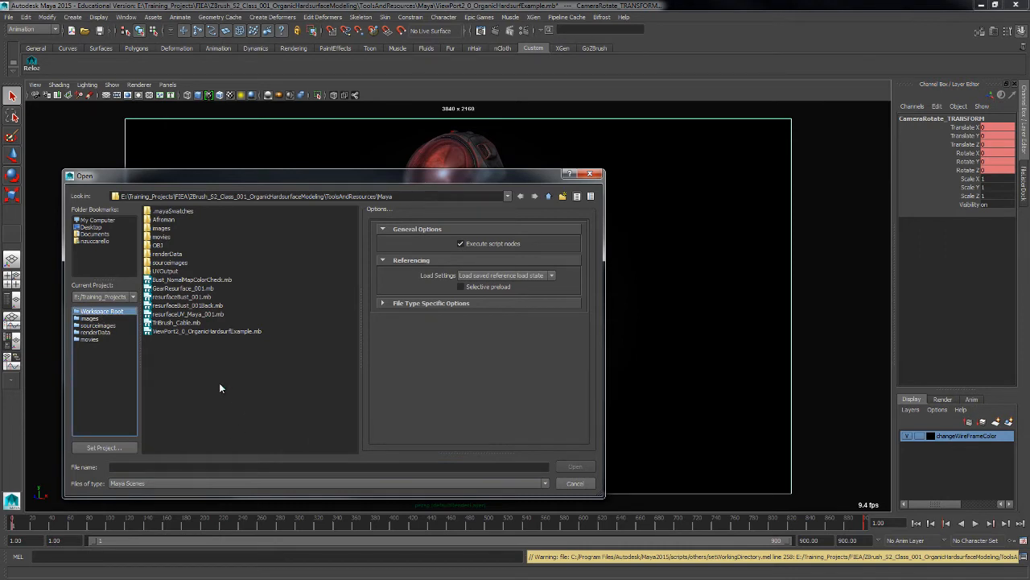
left_click(201, 330)
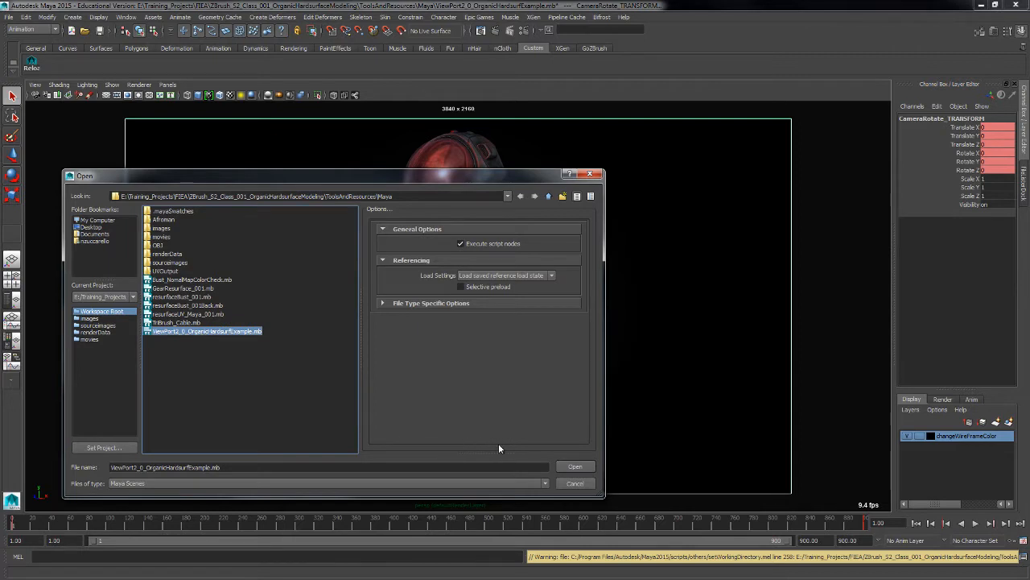
left_click(576, 467)
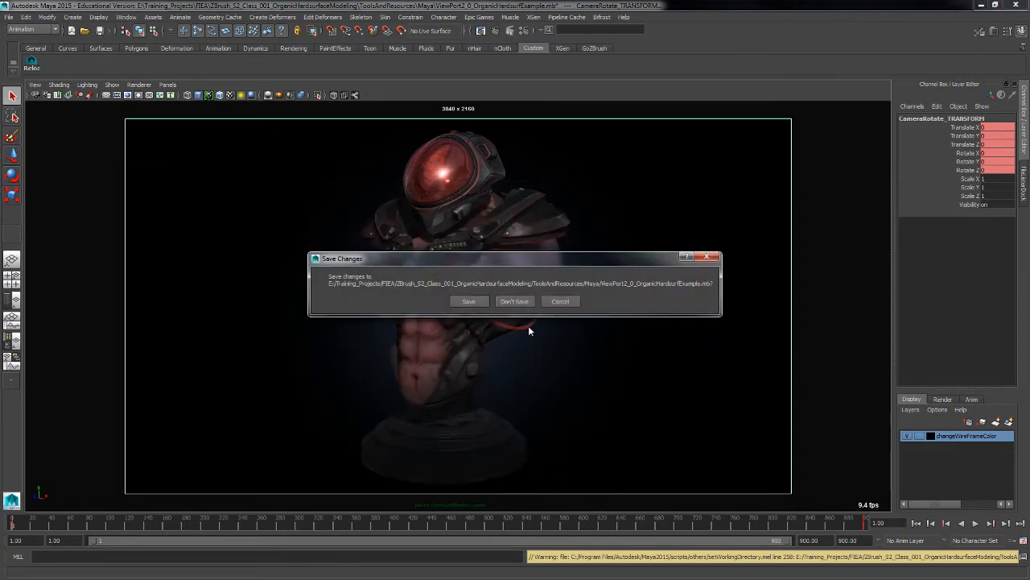
left_click(514, 302)
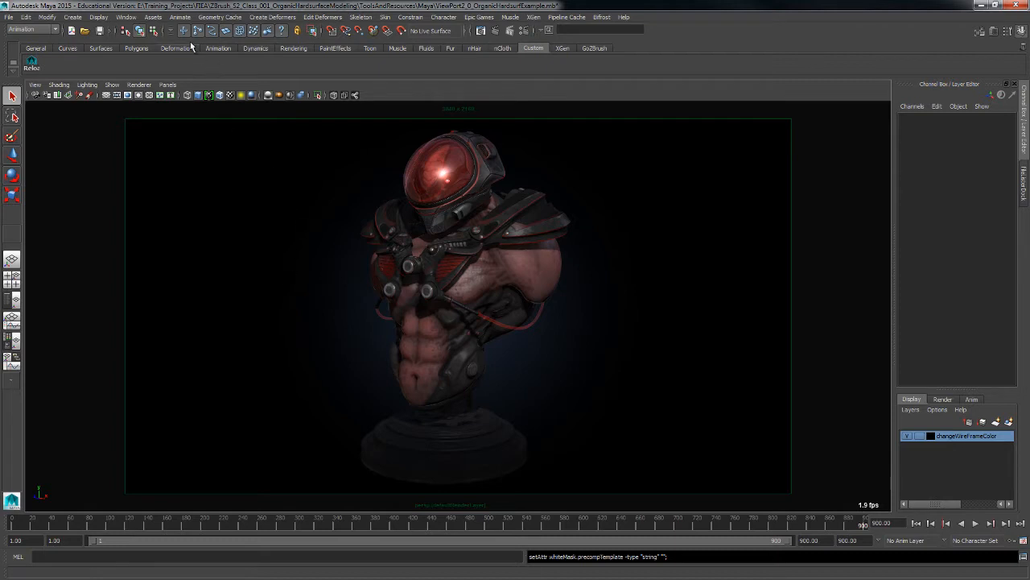
Examine the scene's texture paths in the File Path Editor, including the sourceimages/TGA entry
left_click(133, 17)
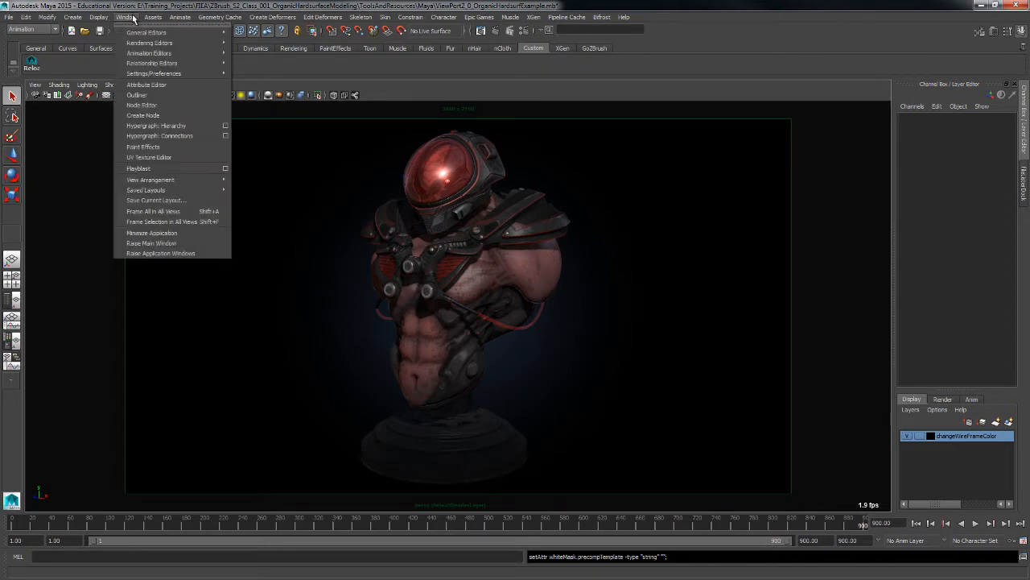
mouse_move(143, 33)
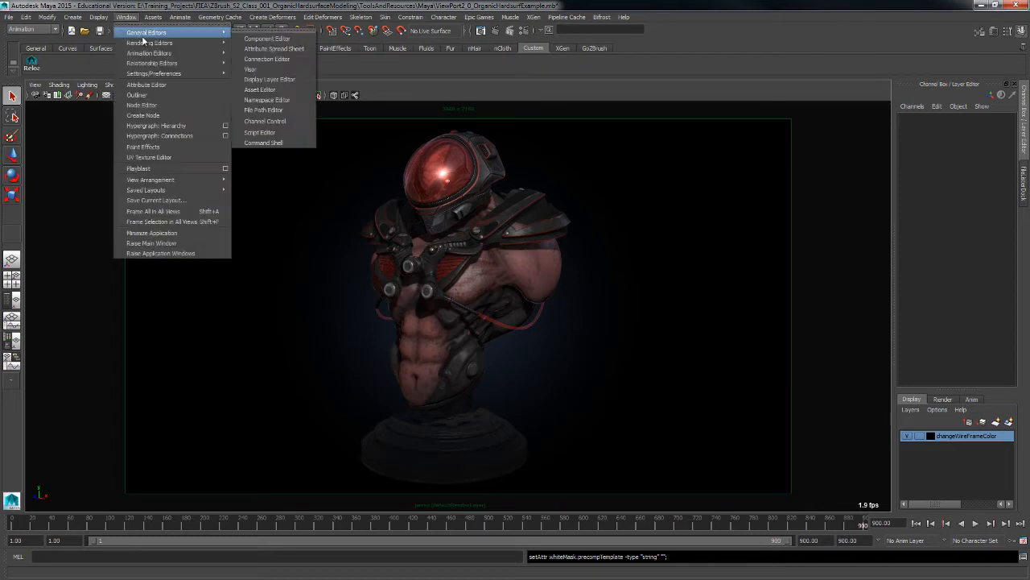
left_click(285, 108)
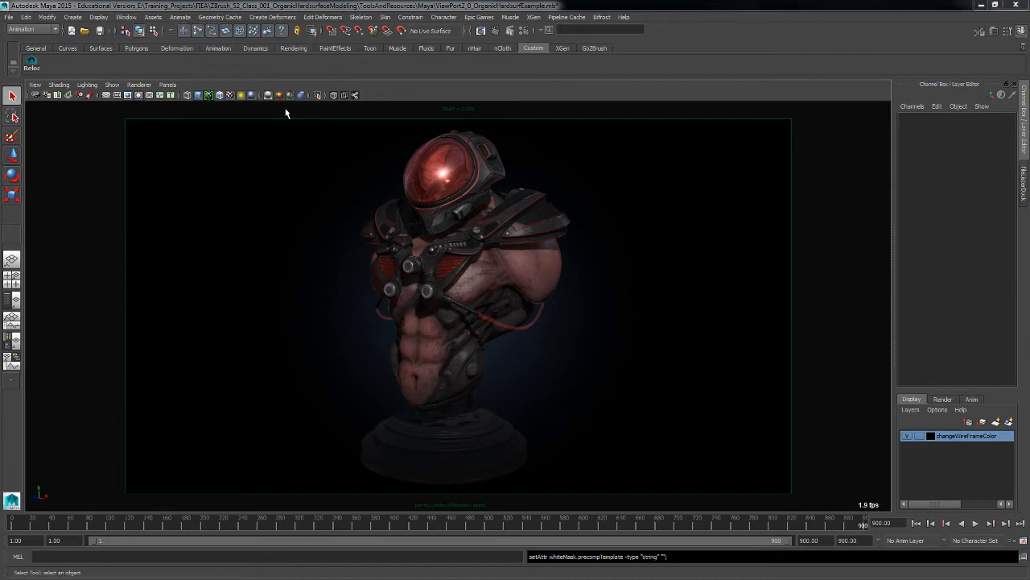
left_click_drag(219, 213, 175, 214)
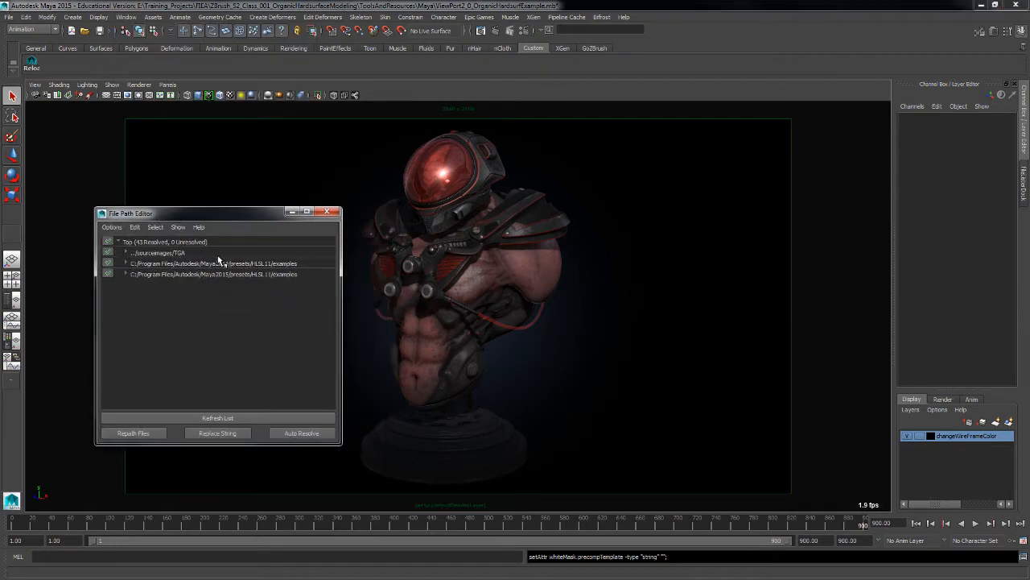
left_click(171, 255)
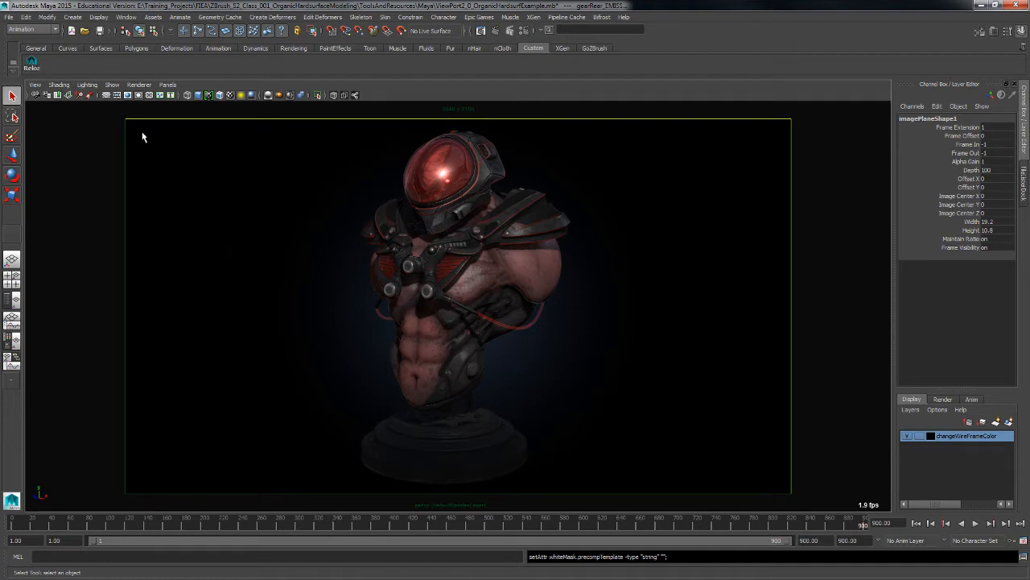
Check which renderer the perspective viewport is using
left_click(141, 86)
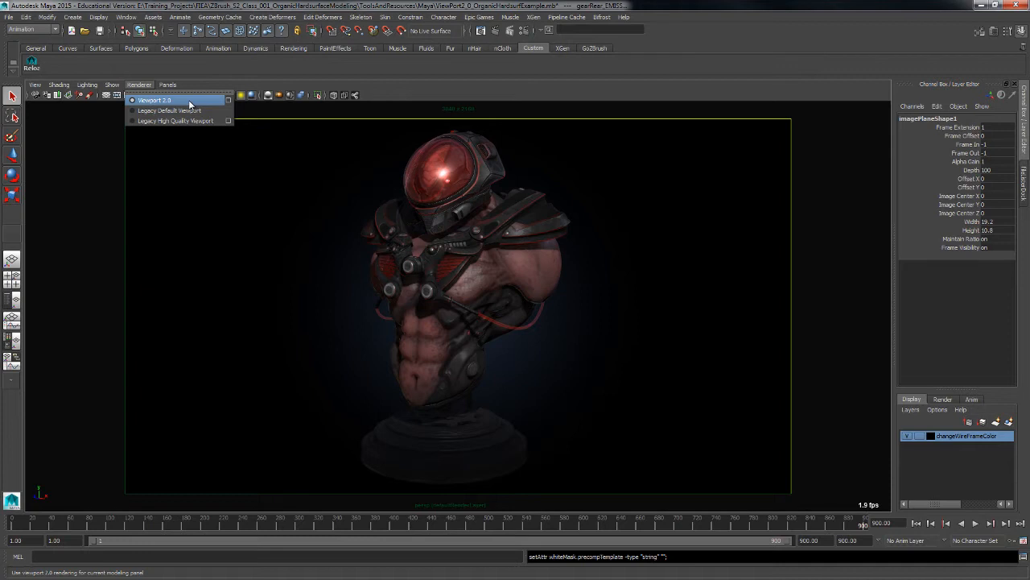
left_click(109, 159)
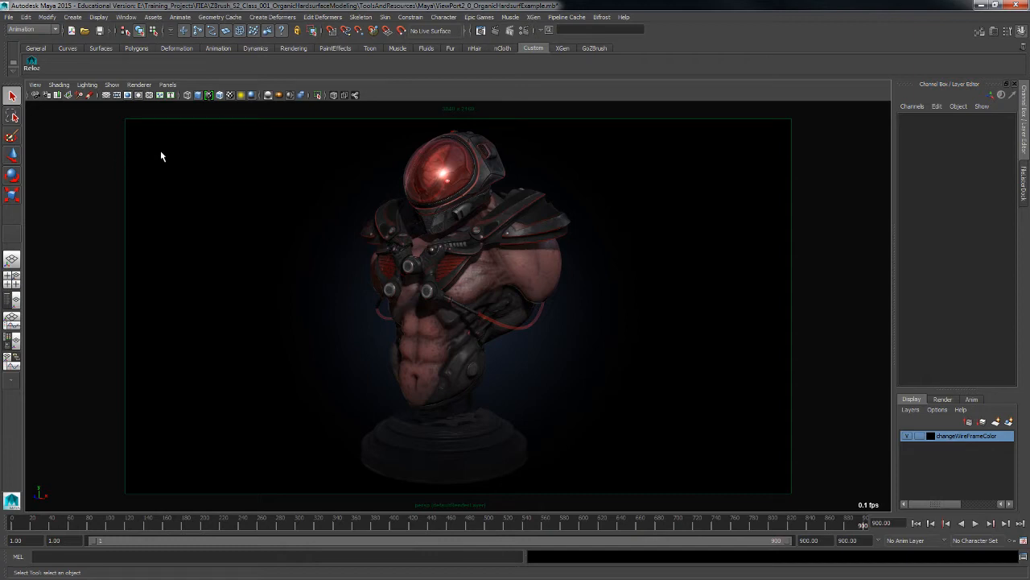
In the Display preferences, keep Viewport 2.0 as the default viewport, choose DirectX 11 as its rendering engine, and save
left_click(127, 17)
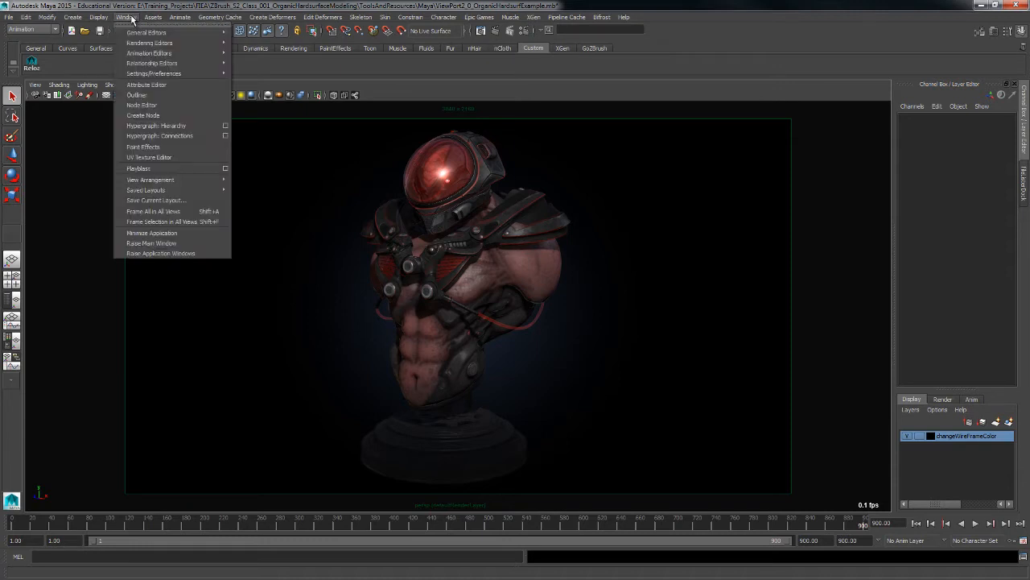
mouse_move(204, 76)
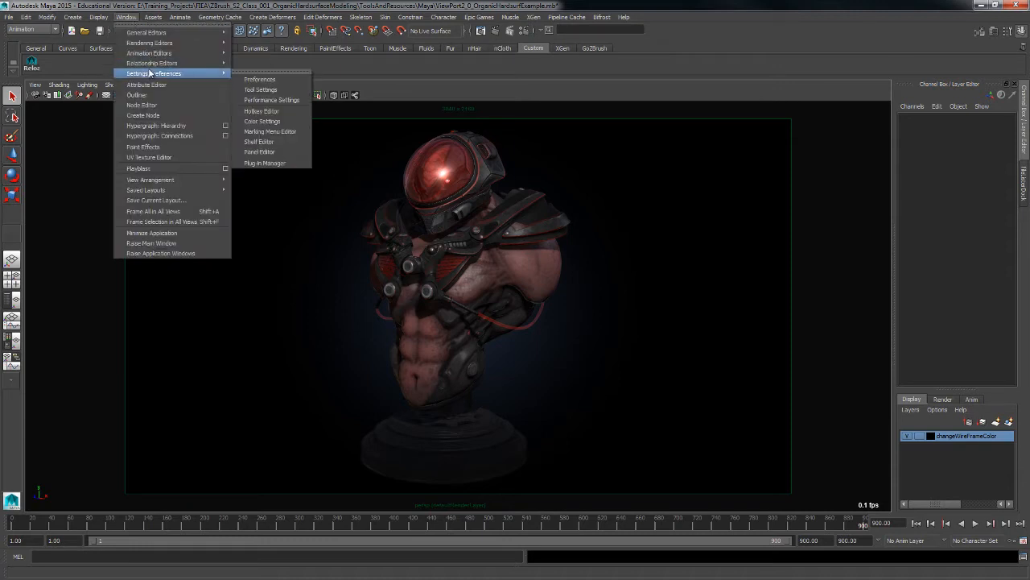
left_click(259, 82)
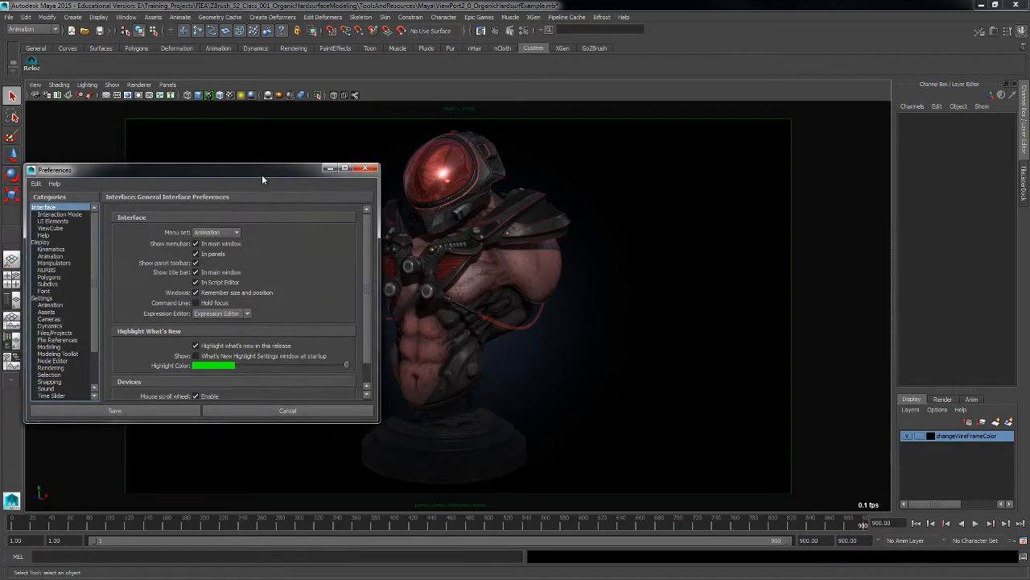
left_click_drag(262, 173, 276, 190)
left_click(63, 258)
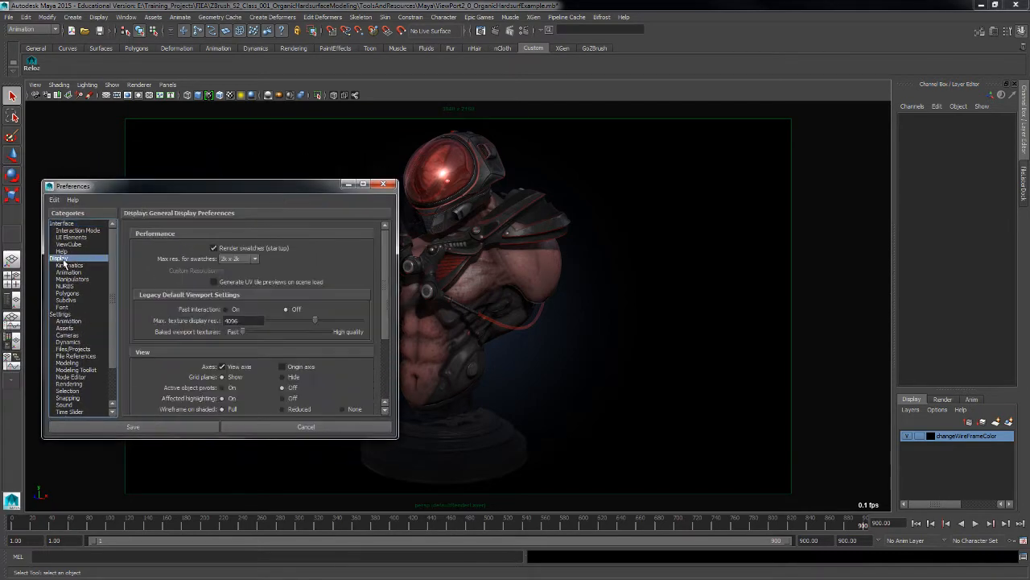
left_click_drag(385, 278, 384, 365)
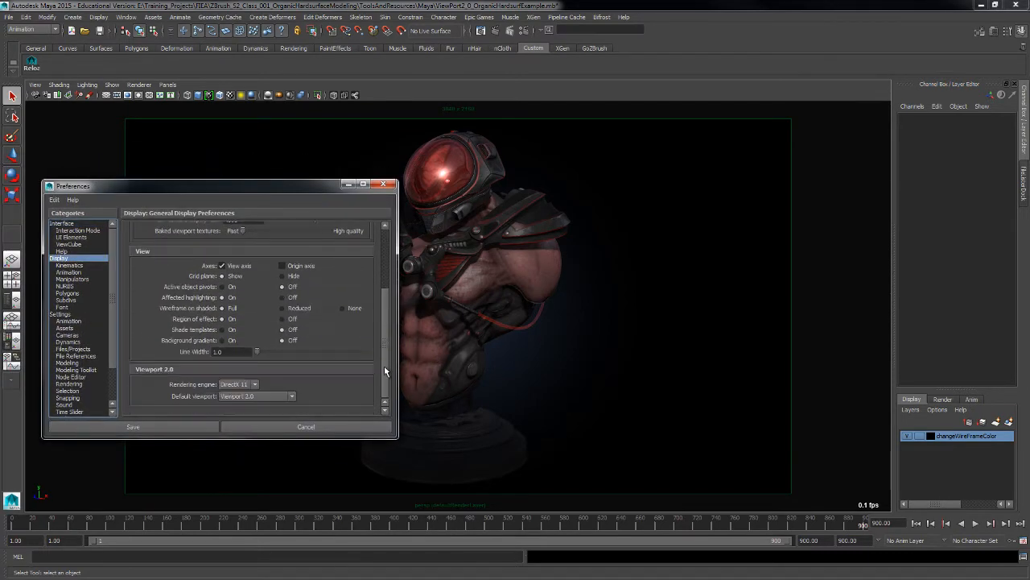
left_click_drag(374, 439, 366, 482)
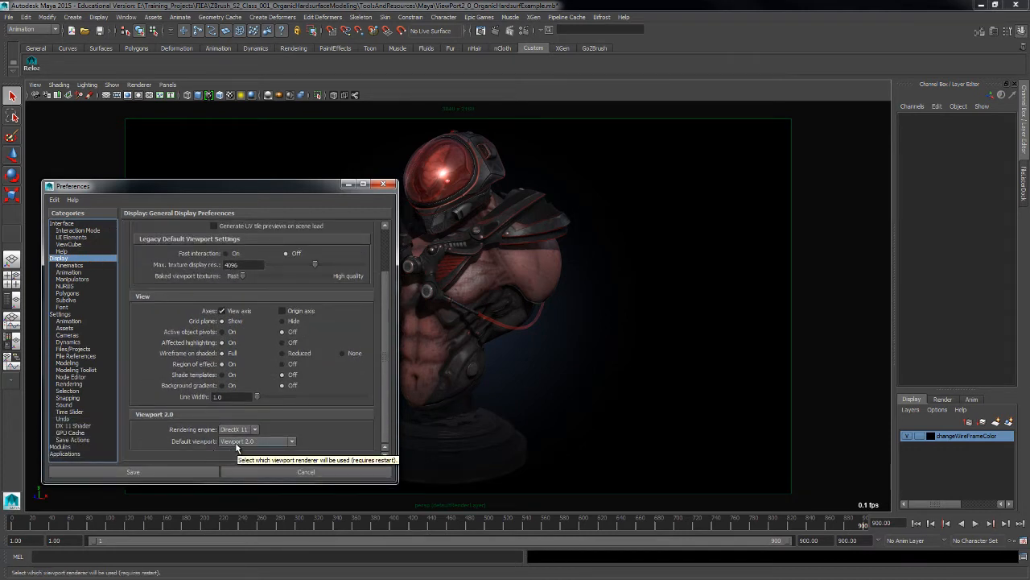
left_click(266, 441)
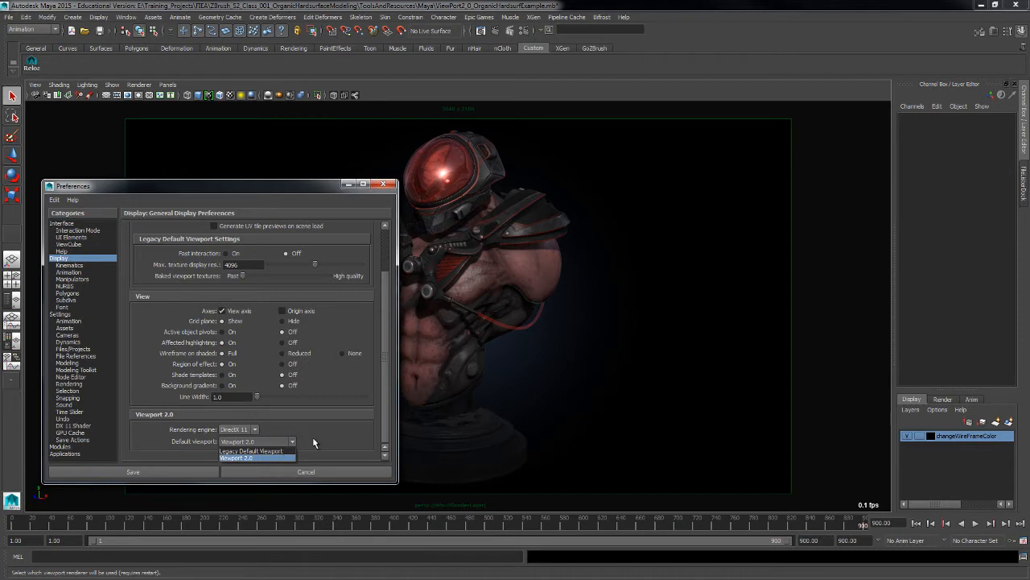
left_click(314, 439)
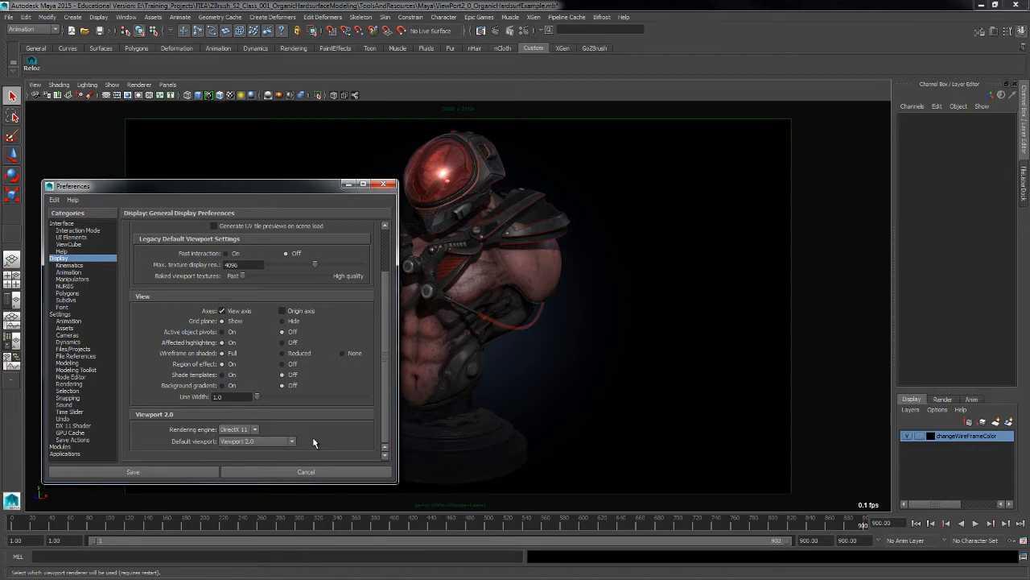
left_click(247, 431)
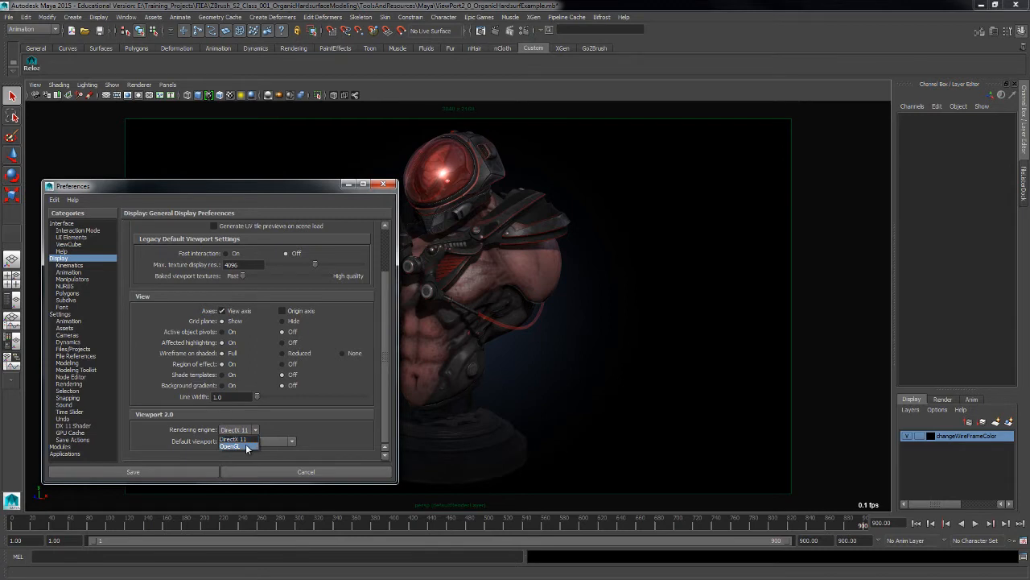
left_click(250, 440)
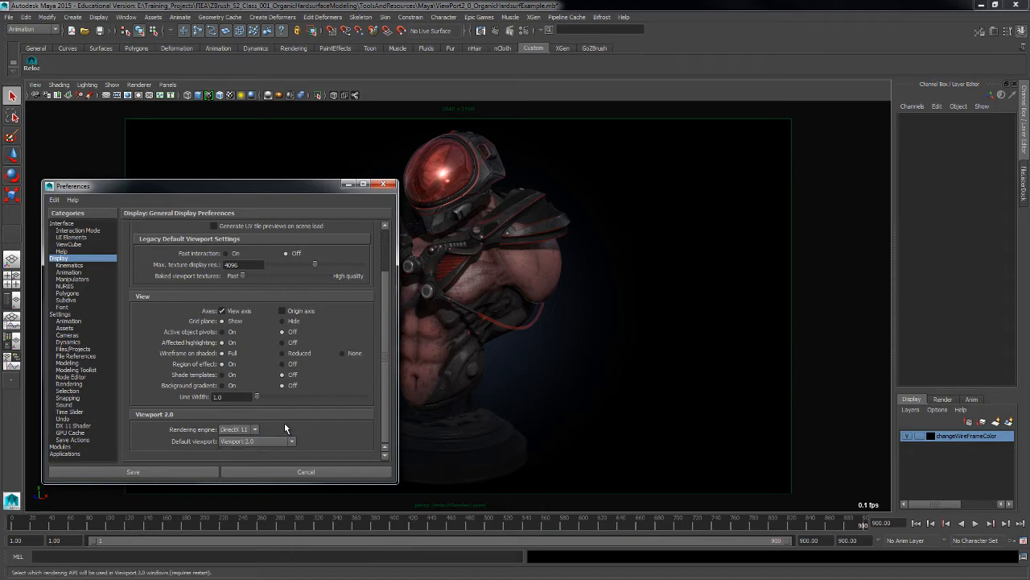
left_click(206, 474)
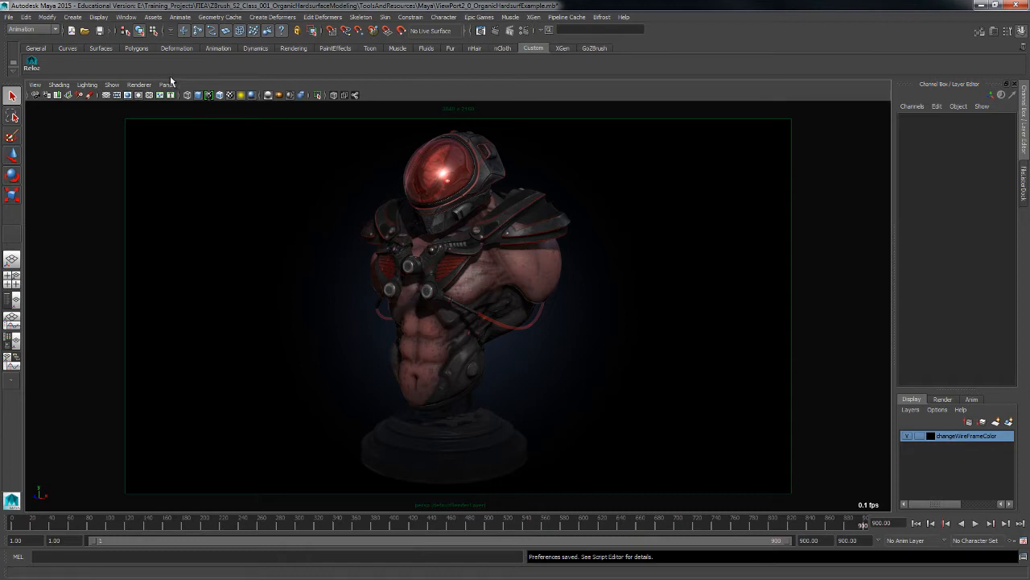
Open the Viewport 2.0 renderer settings, enlarge the settings window, and expand the Screen-space Ambient Occlusion section
left_click(139, 85)
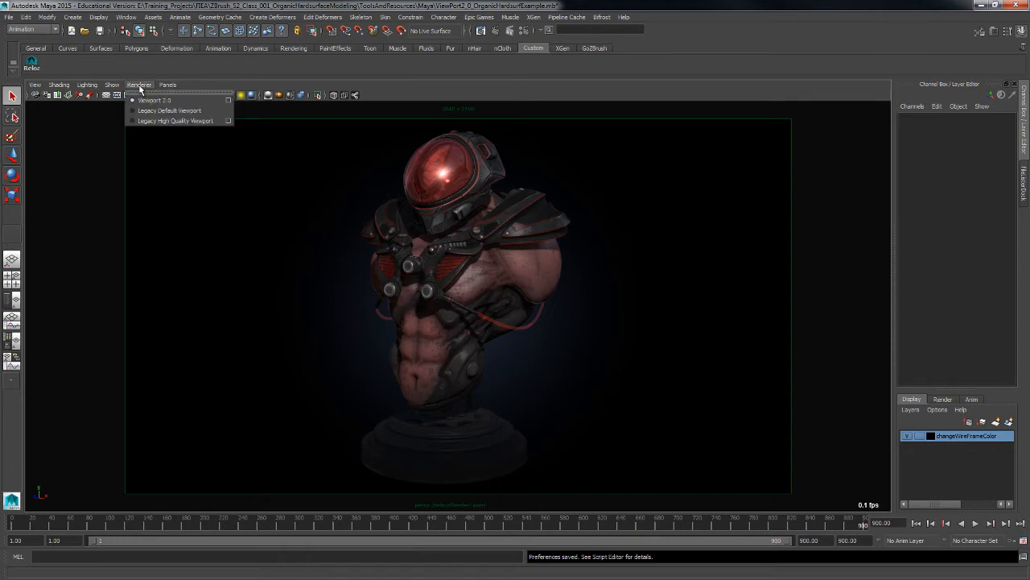
left_click(224, 100)
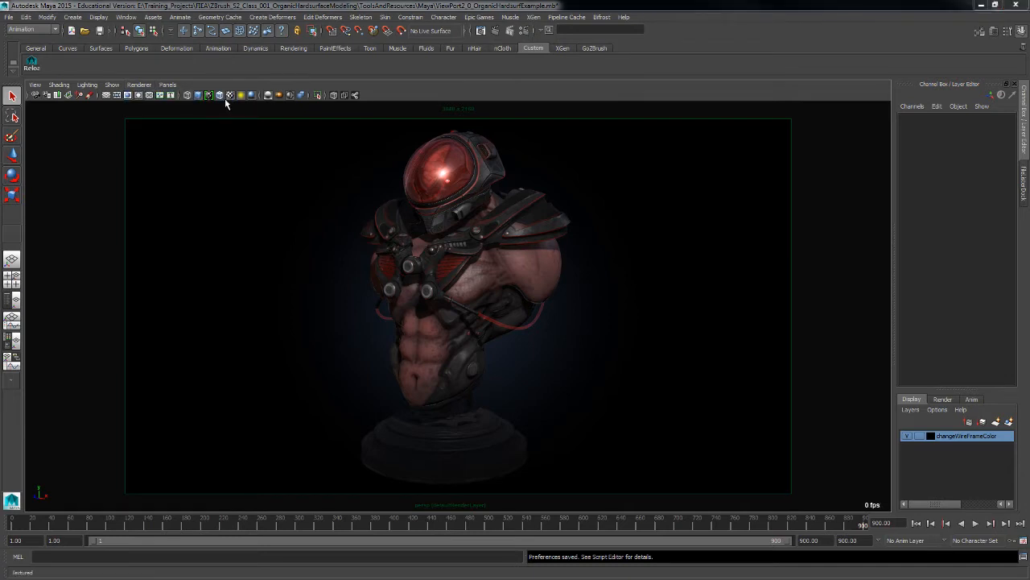
left_click_drag(281, 258, 283, 190)
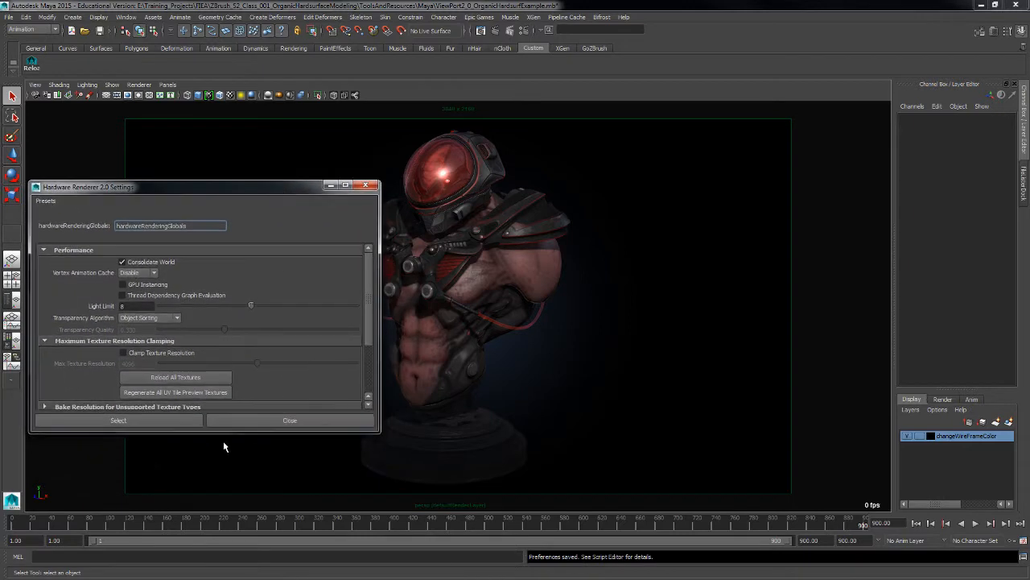
left_click_drag(224, 435, 208, 492)
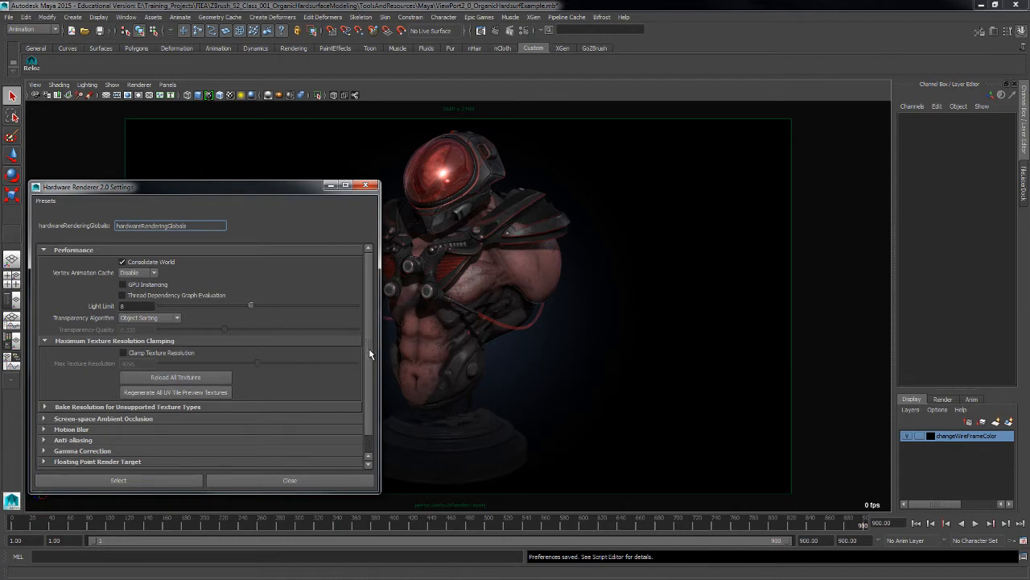
scroll(363, 384, "down", 2)
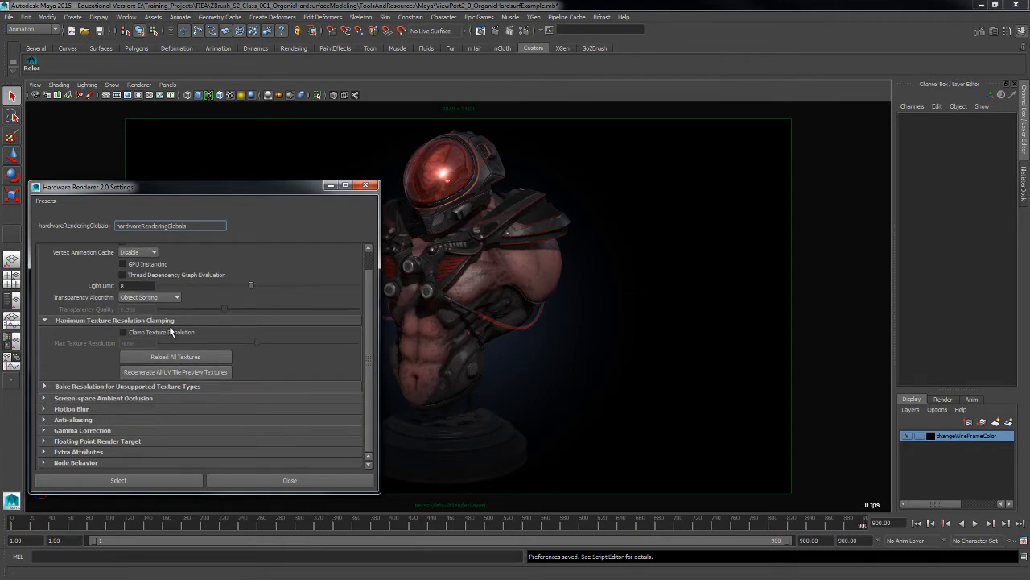
left_click(42, 398)
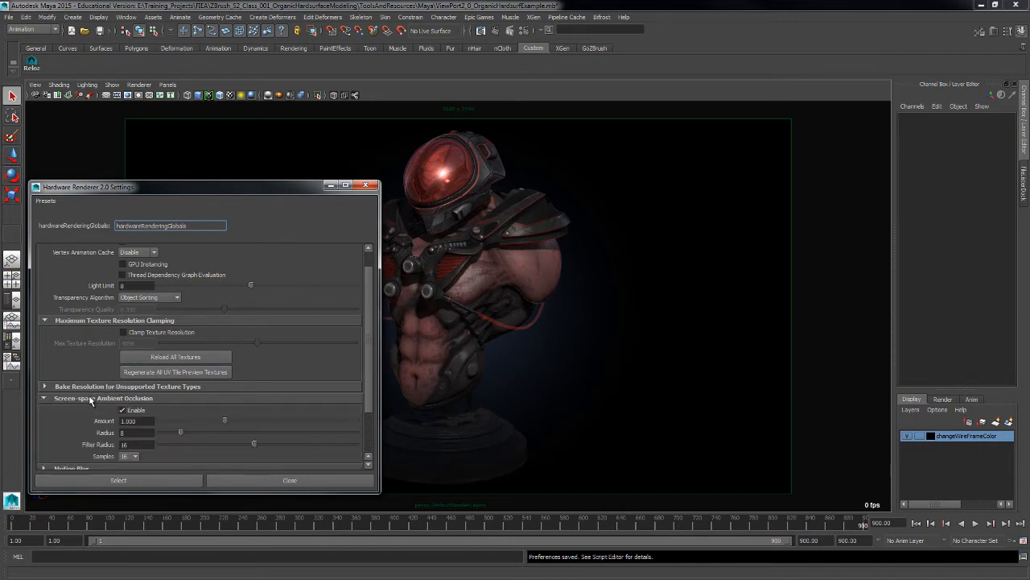
scroll(89, 394, "down", 2)
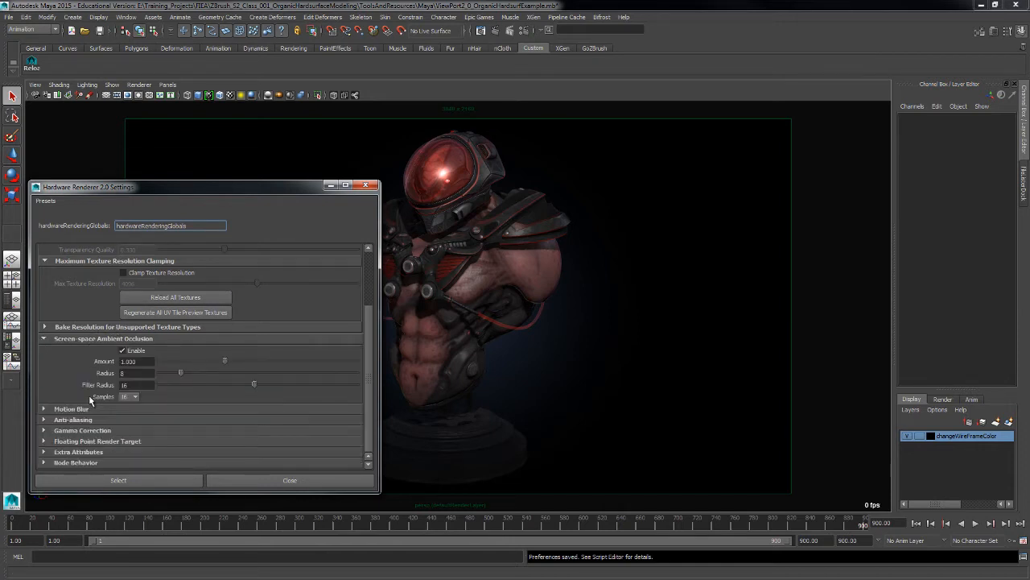
Toggle screen-space ambient occlusion repeatedly to compare the bust's shading, leaving it enabled with 16 samples
left_click(123, 351)
left_click(124, 351)
left_click(123, 351)
left_click(123, 351)
left_click(129, 397)
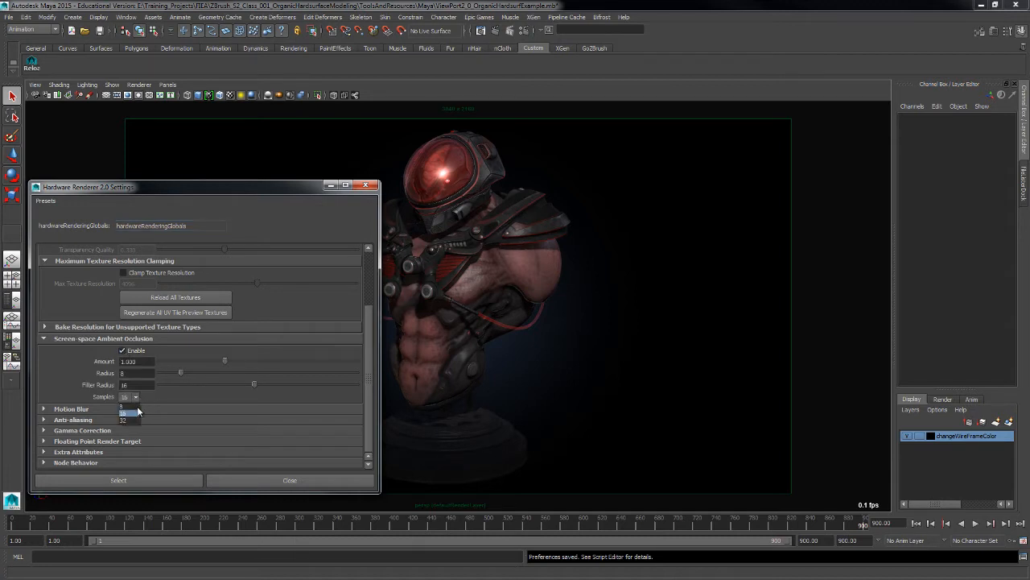
left_click(132, 413)
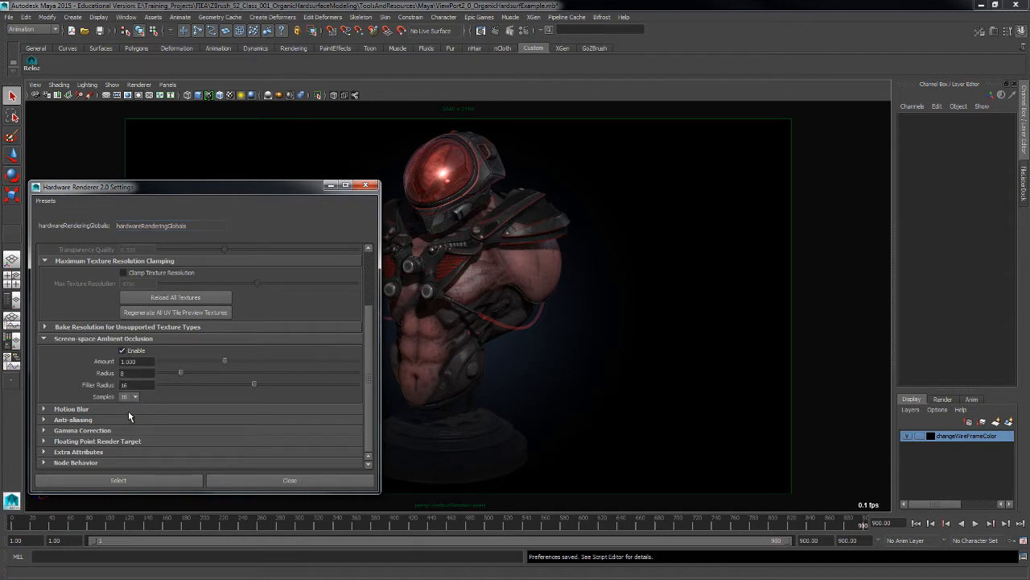
left_click(122, 352)
left_click(123, 353)
left_click(123, 351)
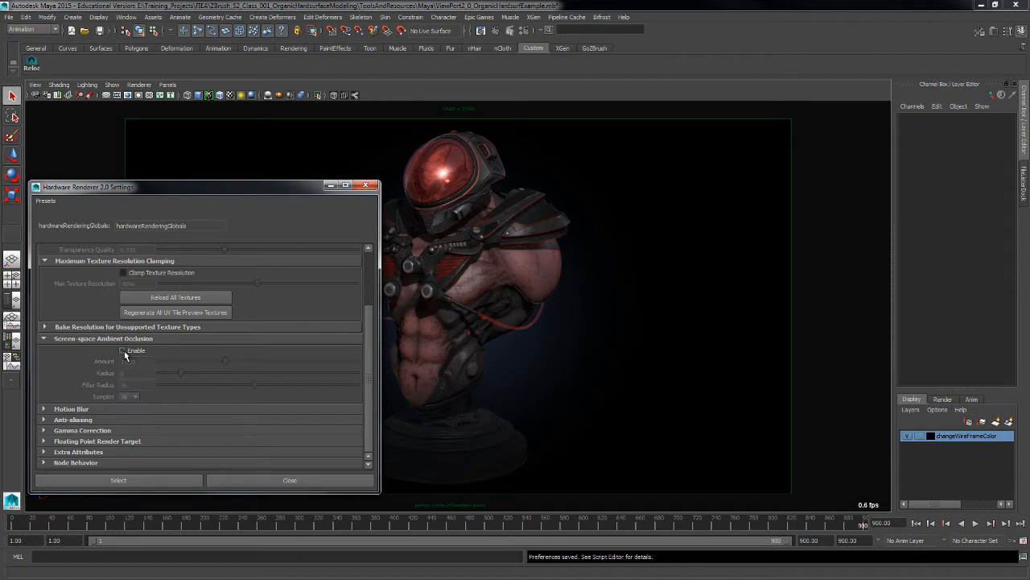
left_click(123, 351)
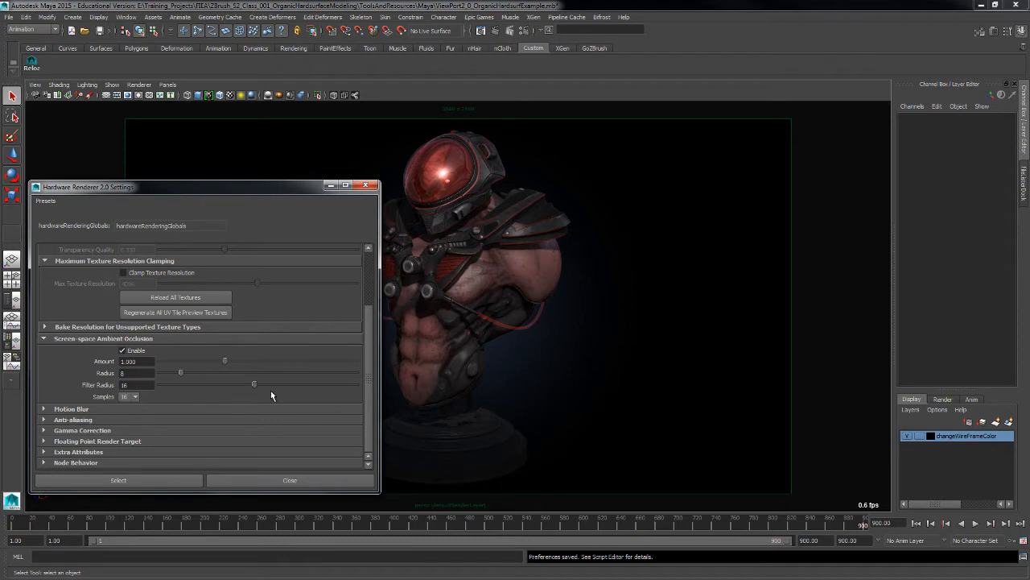
left_click(123, 350)
left_click(123, 350)
left_click(125, 351)
left_click(125, 351)
Show the viewport grid and turn off Smooth Wireframe and Multisampling Anti-aliasing in the Anti-aliasing settings
left_click(44, 420)
scroll(167, 427, "down", 1)
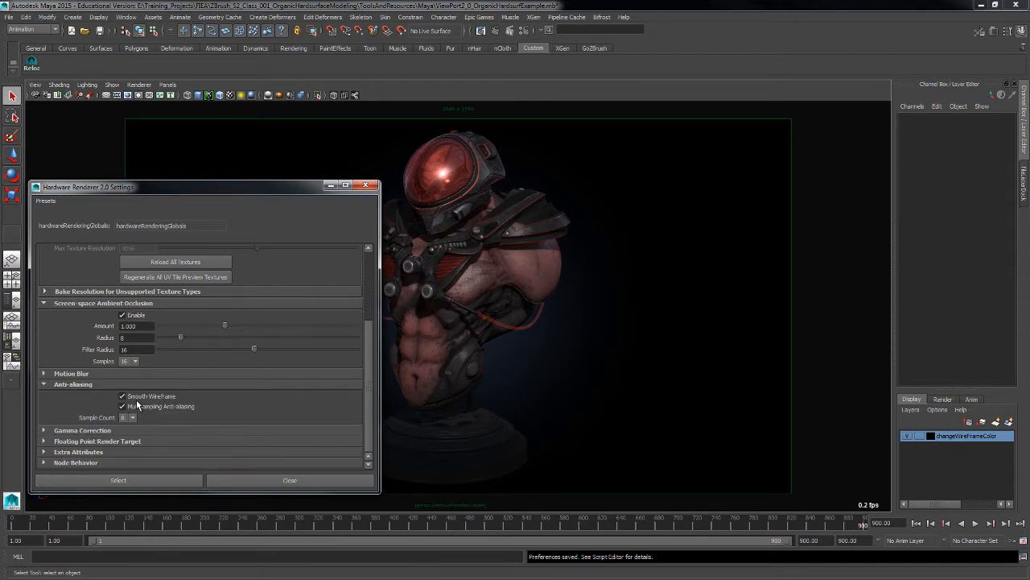
left_click(106, 95)
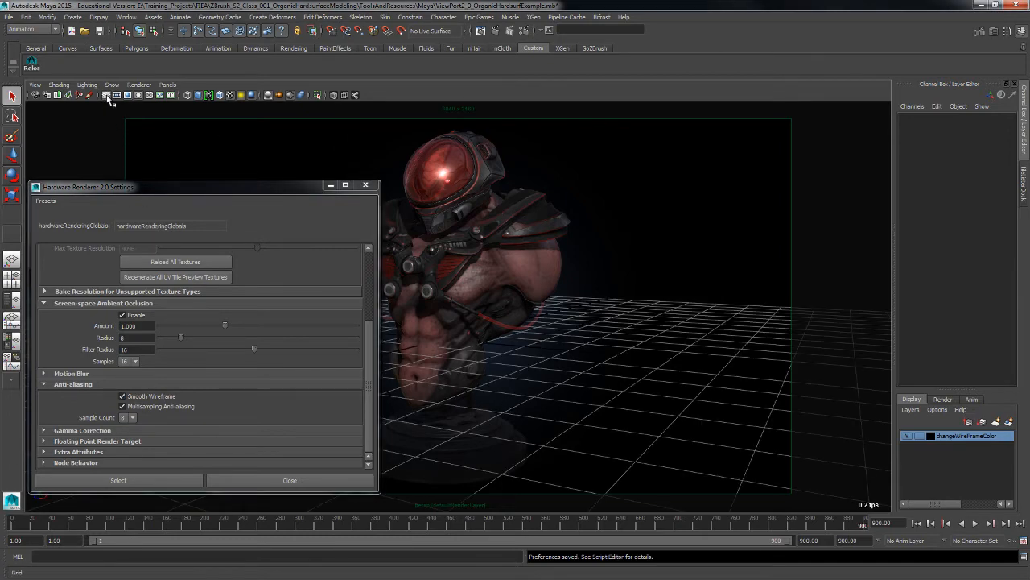
left_click(123, 396)
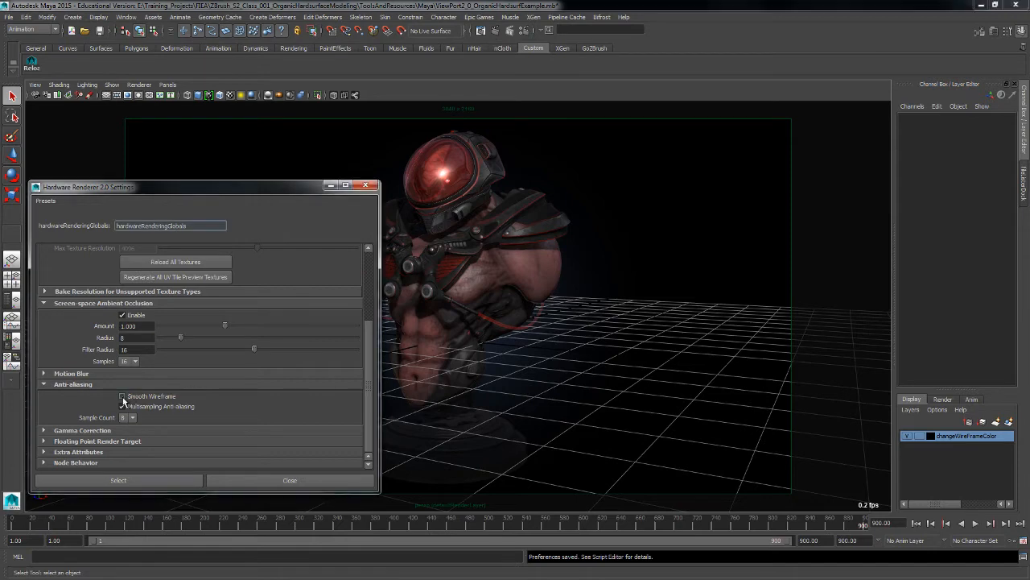
left_click(123, 407)
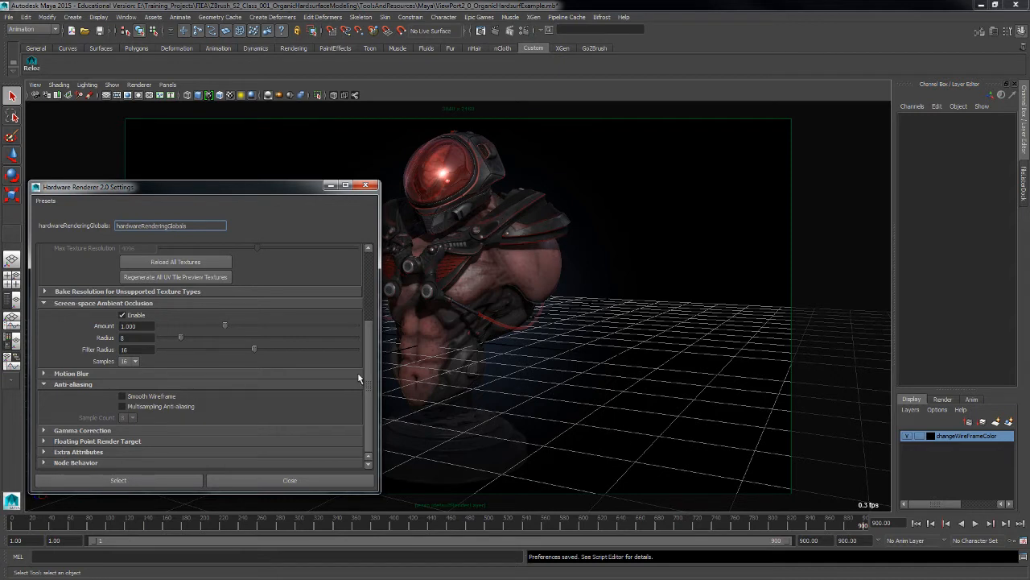
Enable Smooth Wireframe and Multisampling Anti-aliasing with a sample count of 8, and hide the viewport grid
left_click(124, 396)
left_click(124, 407)
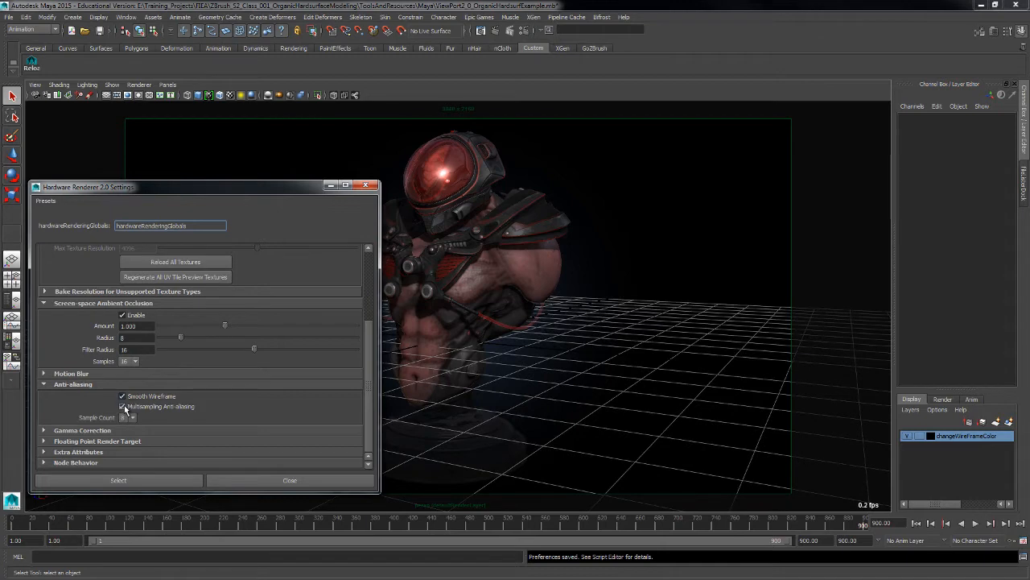
left_click(133, 418)
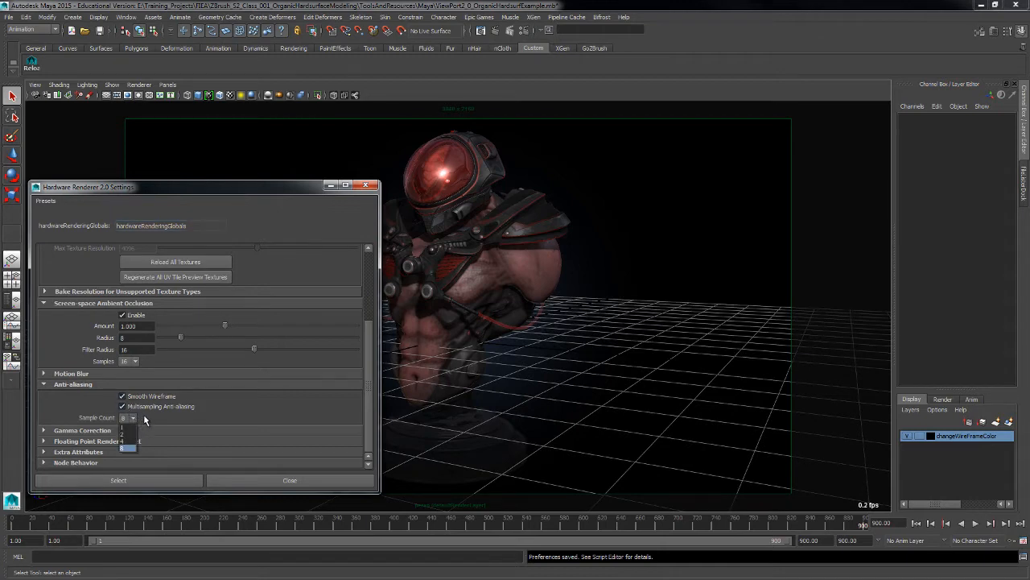
left_click(133, 449)
scroll(368, 407, "up", 3)
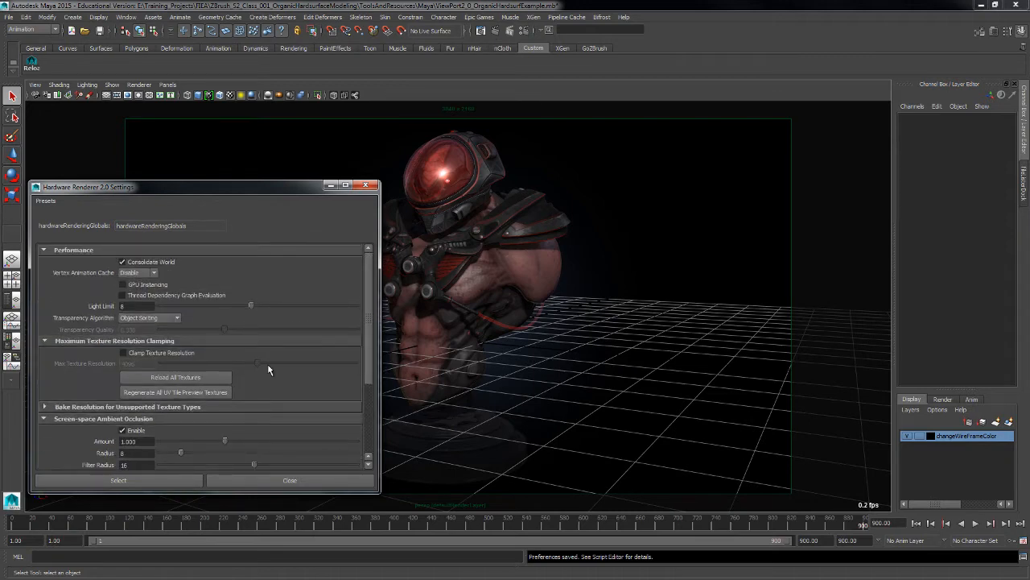
left_click(110, 97)
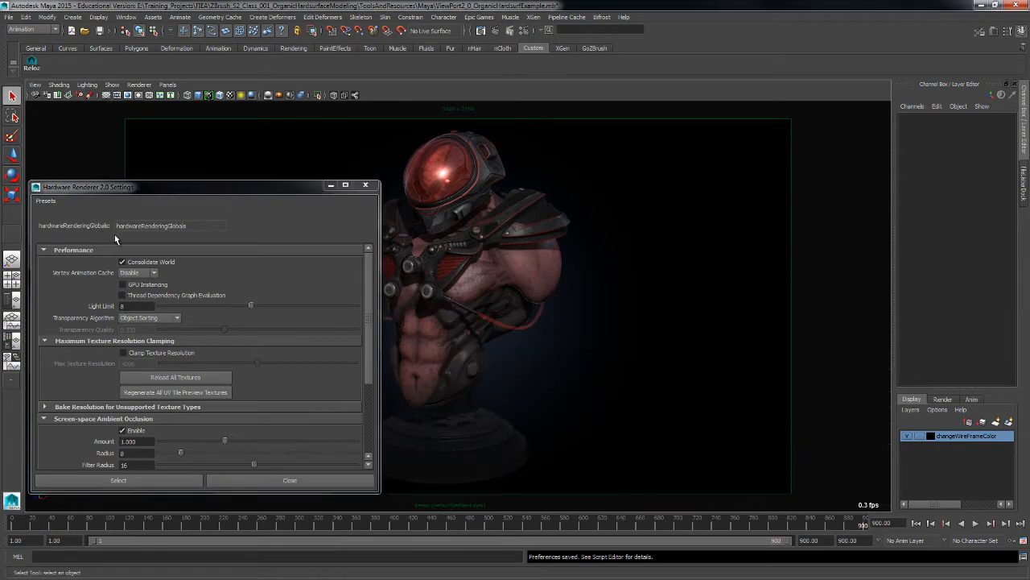
Save the current renderer settings as a preset, using the artist's name followed by _VP2_0 as the preset name
left_click(46, 201)
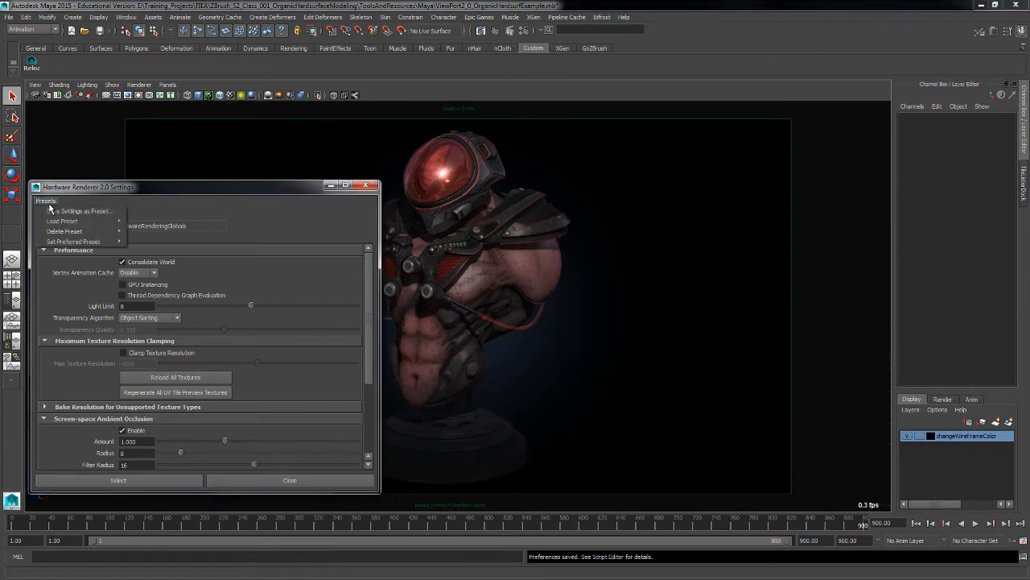
left_click(99, 217)
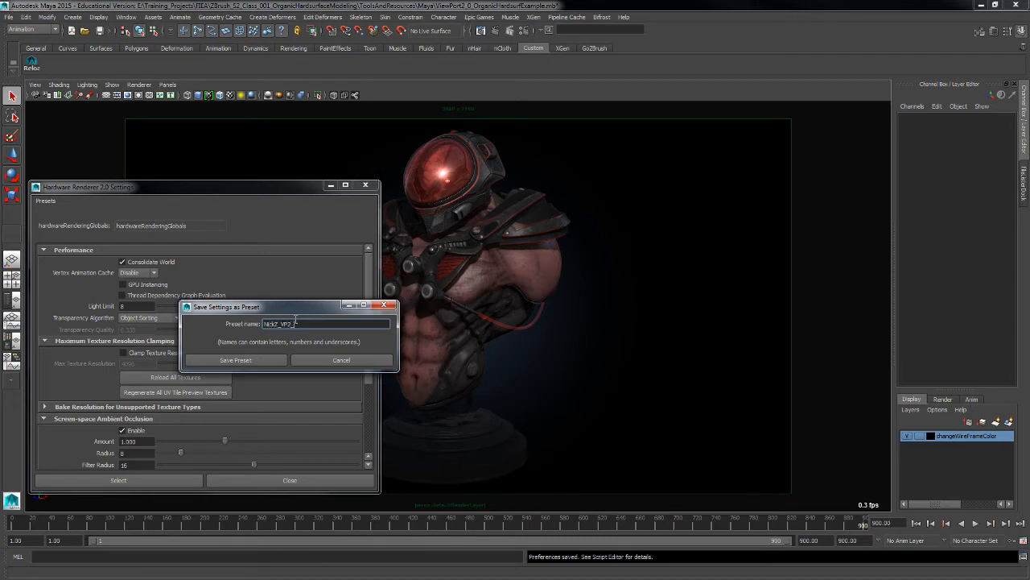
left_click(240, 360)
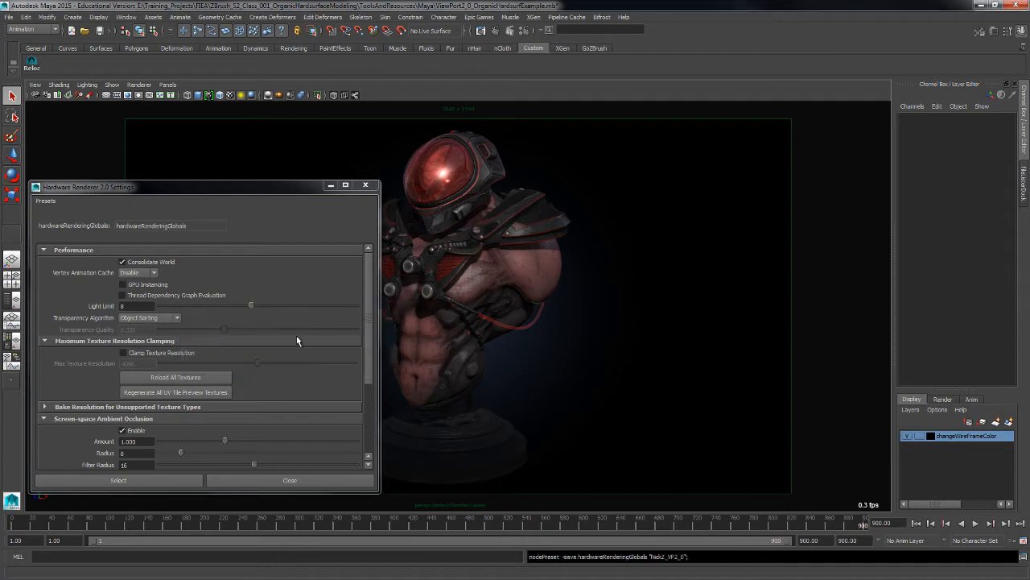
Check the presets available for loading, and close the Hardware Renderer 2.0 Settings window
left_click(46, 201)
mouse_move(67, 225)
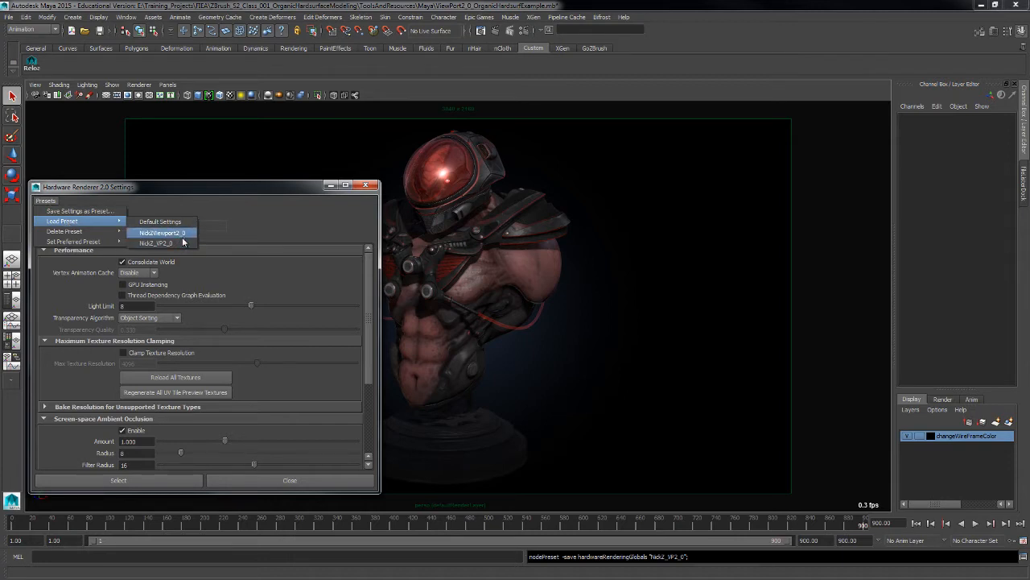
left_click(241, 224)
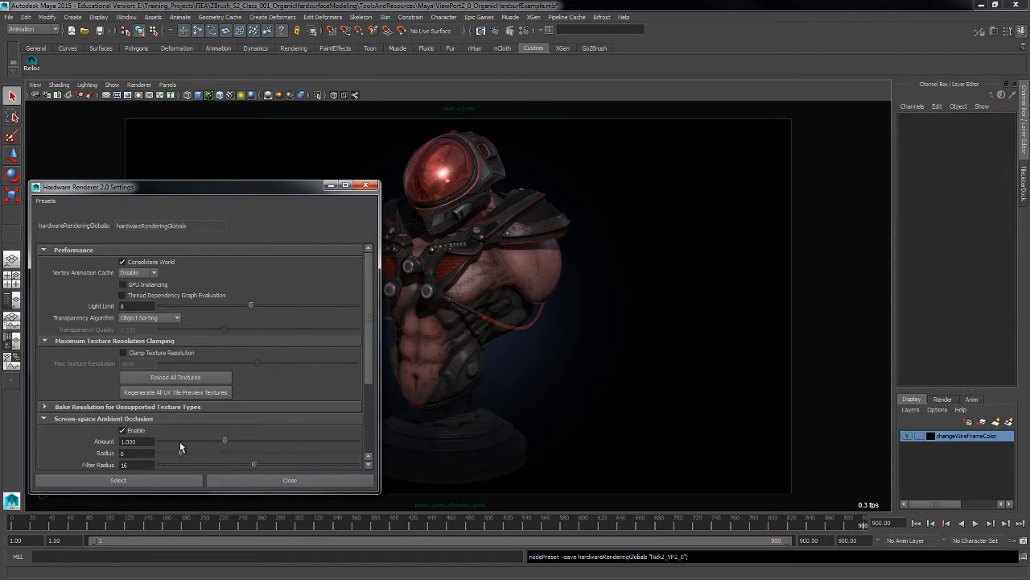
left_click(171, 480)
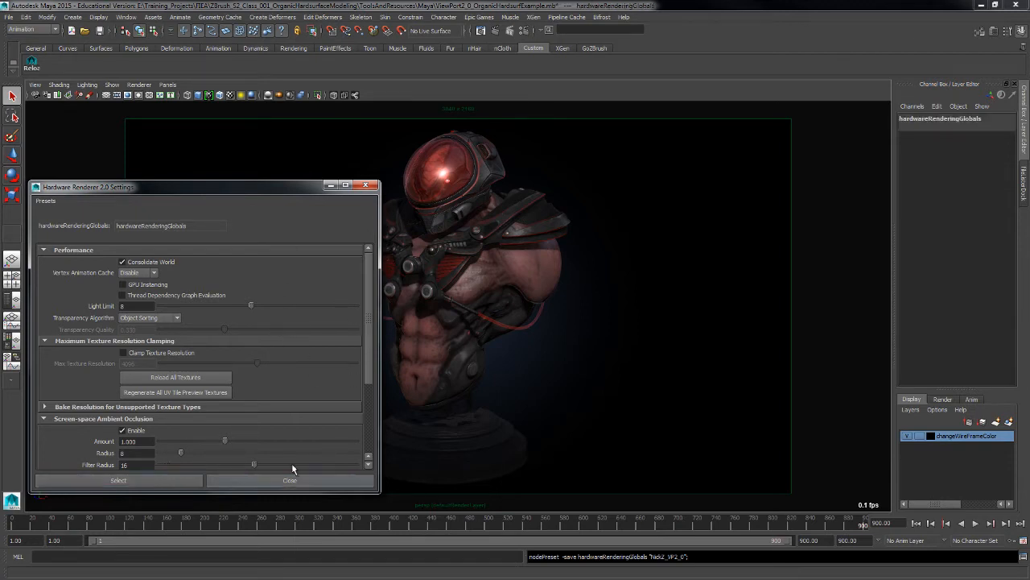
left_click(366, 185)
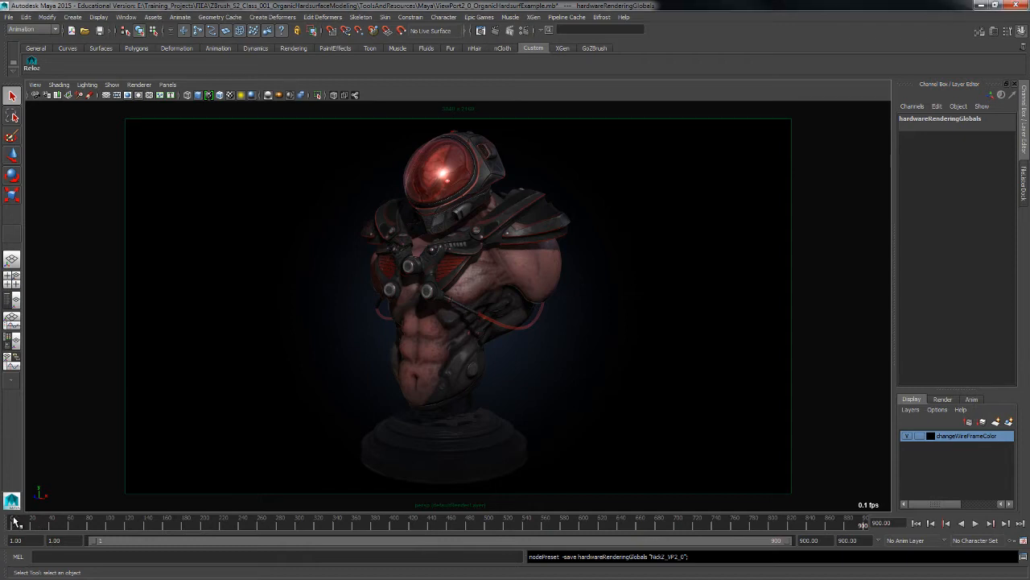
Play the bust's turntable animation in the viewport, stop it, and return the timeline to frame 1
key("alt+v")
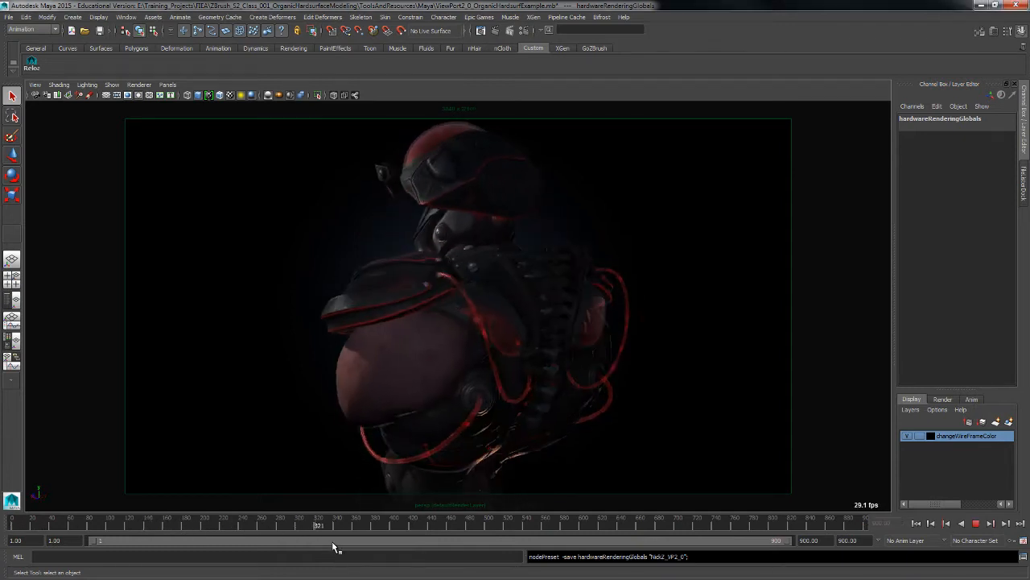
mouse_move(591, 527)
left_mouse_down()
mouse_move(807, 525)
mouse_move(838, 511)
mouse_move(516, 537)
mouse_move(292, 524)
mouse_move(157, 492)
mouse_move(11, 491)
mouse_move(235, 514)
mouse_move(327, 543)
mouse_move(456, 558)
mouse_move(725, 558)
mouse_move(755, 570)
mouse_move(858, 545)
mouse_move(352, 506)
mouse_move(183, 512)
mouse_move(188, 520)
mouse_move(7, 492)
left_mouse_up()
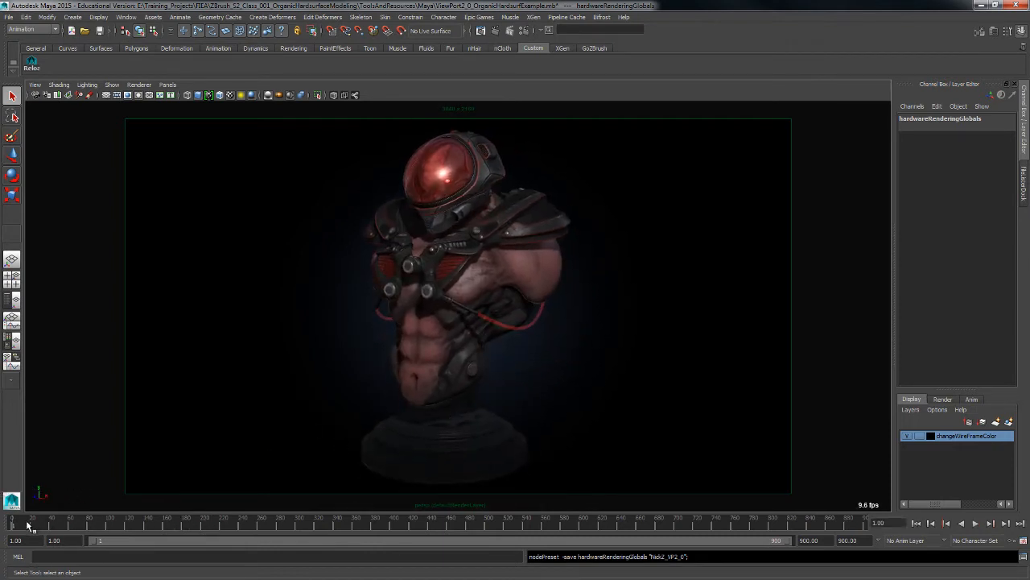
key("alt+v")
mouse_move(12, 524)
left_mouse_down()
mouse_move(205, 556)
mouse_move(402, 559)
mouse_move(636, 555)
mouse_move(858, 524)
mouse_move(610, 524)
mouse_move(392, 510)
mouse_move(345, 497)
mouse_move(91, 488)
mouse_move(32, 503)
mouse_move(233, 524)
mouse_move(705, 502)
mouse_move(362, 528)
mouse_move(115, 511)
mouse_move(103, 519)
mouse_move(214, 541)
mouse_move(11, 528)
left_mouse_up()
Open the Outliner, reposition and enlarge its window, and expand the Cameras group
left_click(131, 19)
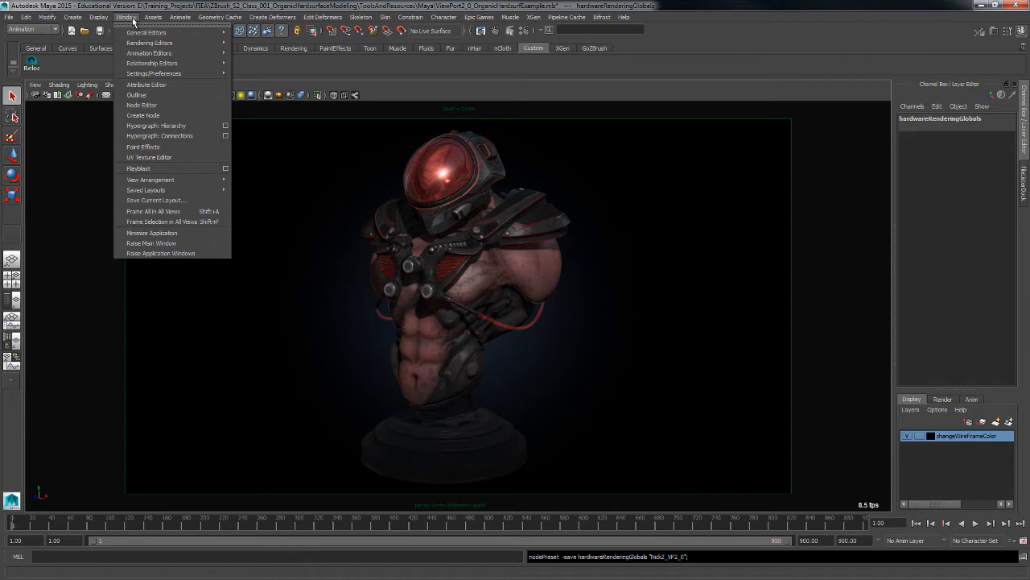
left_click(161, 94)
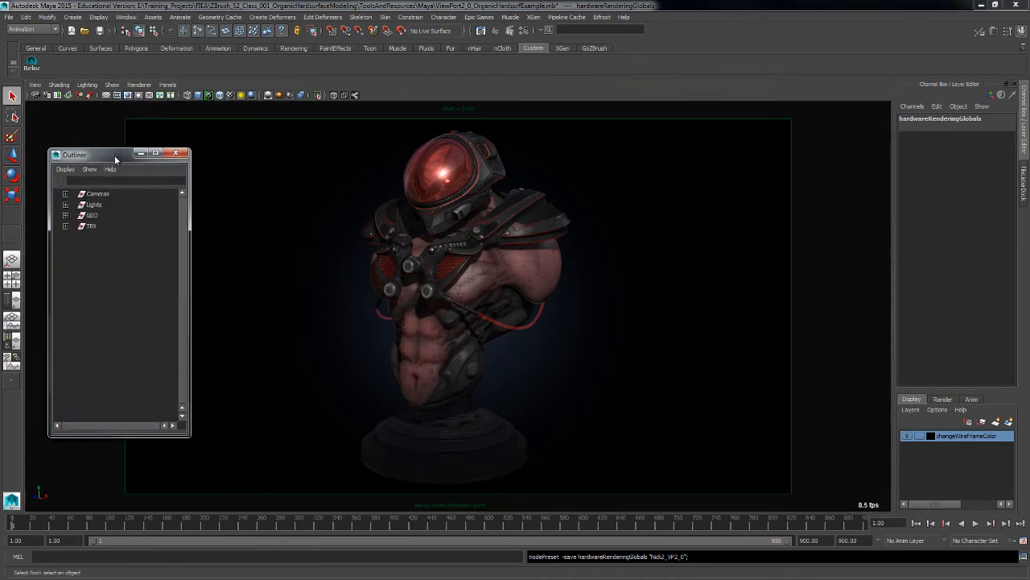
left_click_drag(115, 159, 102, 120)
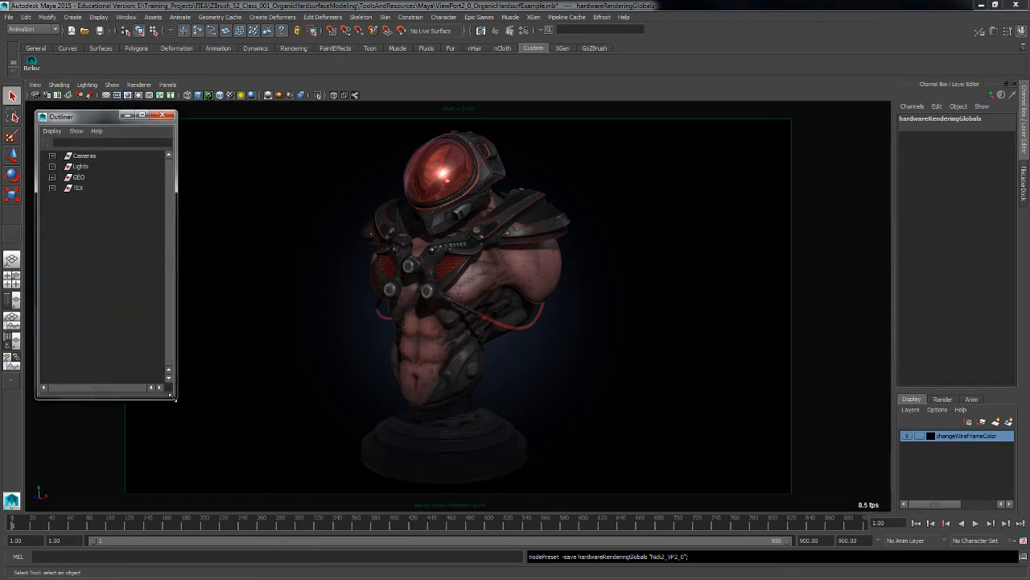
left_click_drag(173, 395, 209, 460)
left_click(51, 155)
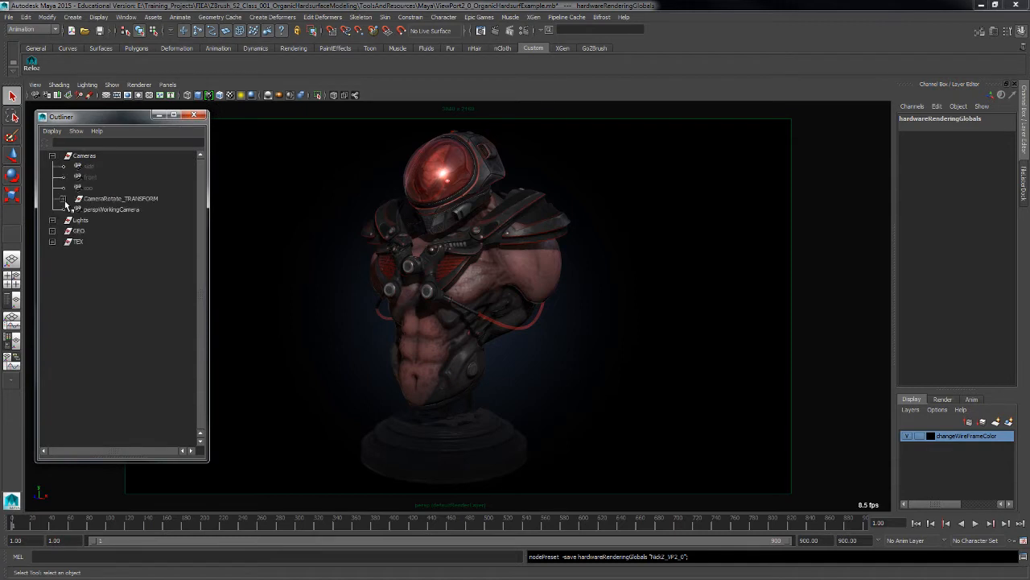
Put the side camera into a new group of its own inside the Cameras group
left_click(95, 167)
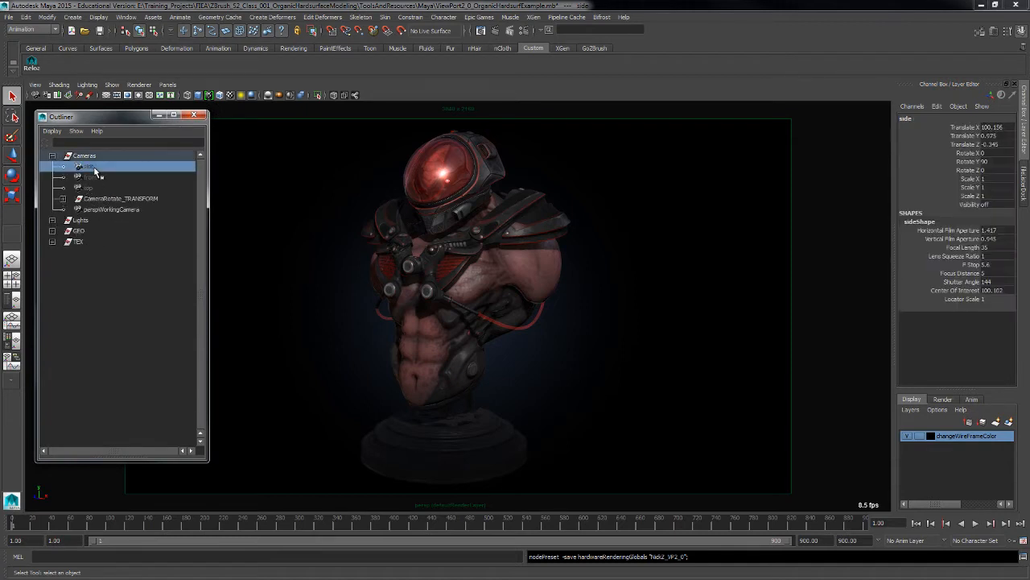
key("ctrl+g")
key("ctrl+z")
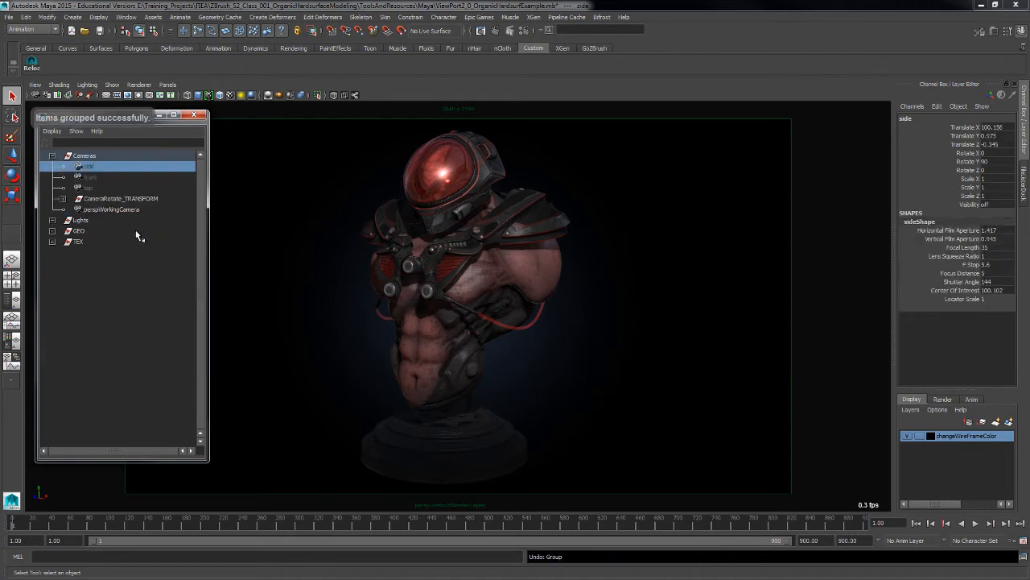
key("ctrl+g")
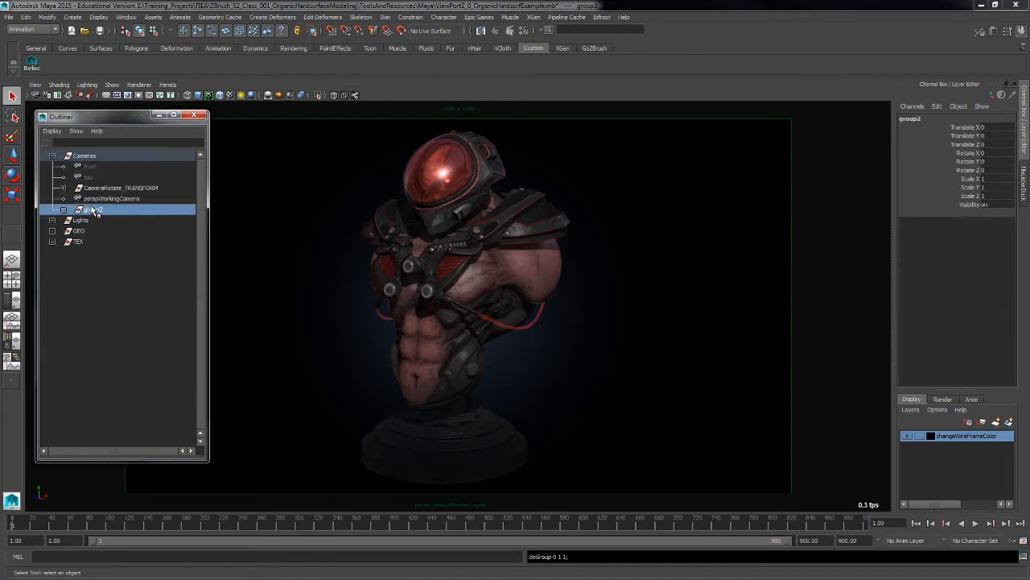
Cancel renaming the new group and undo the grouping of the side camera
double_click(96, 209)
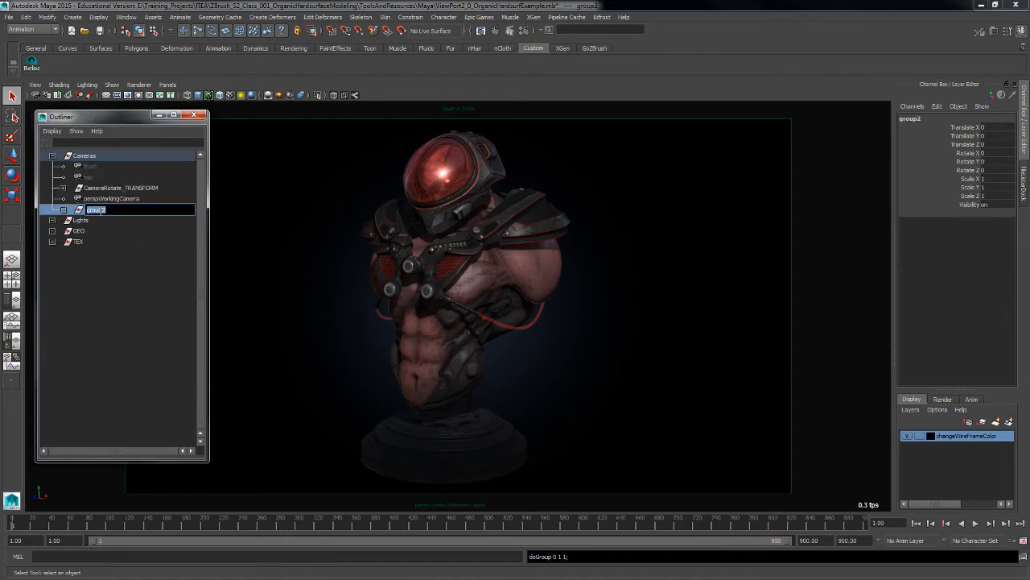
left_click(104, 263)
key("ctrl+z")
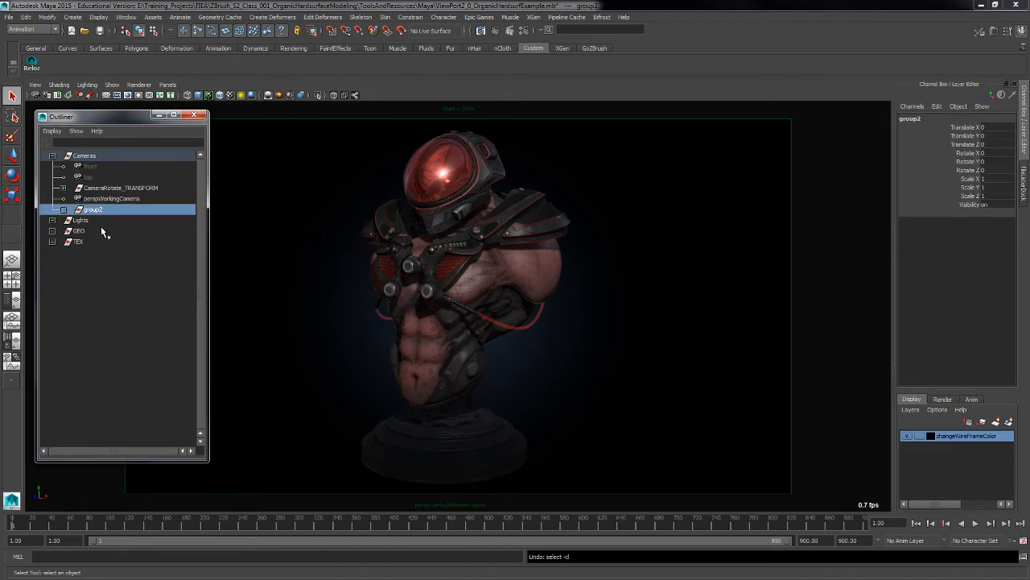
key("ctrl+z")
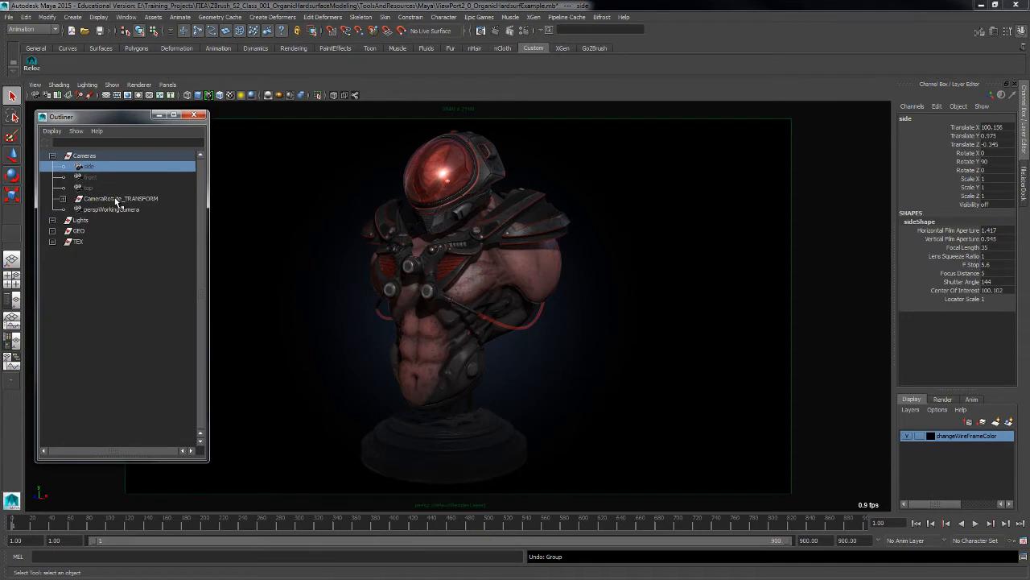
Expand the CameraRotate_TRANSFORM group and examine the keyed channels of the persp camera and of the group itself
left_click(63, 198)
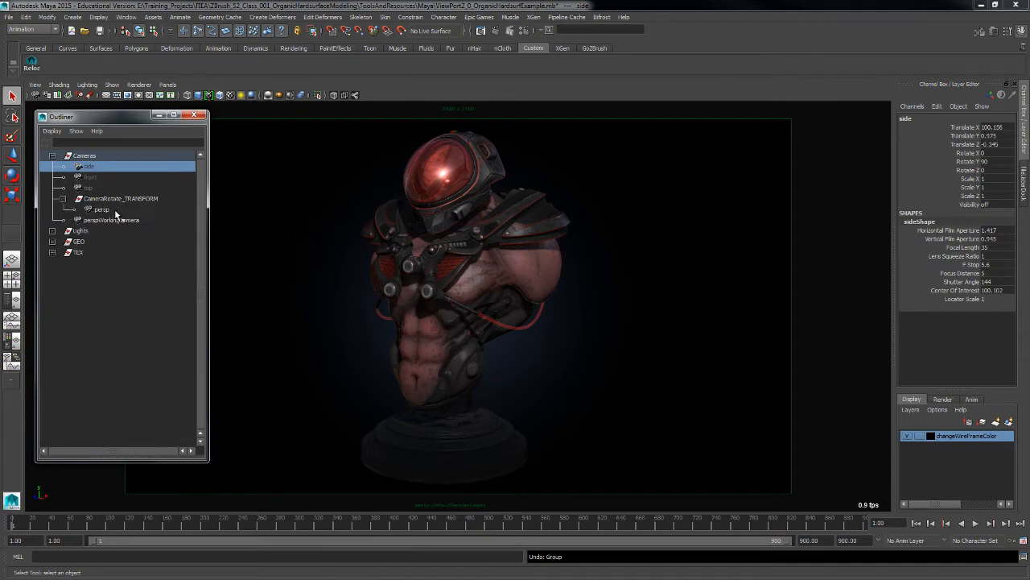
left_click(102, 210)
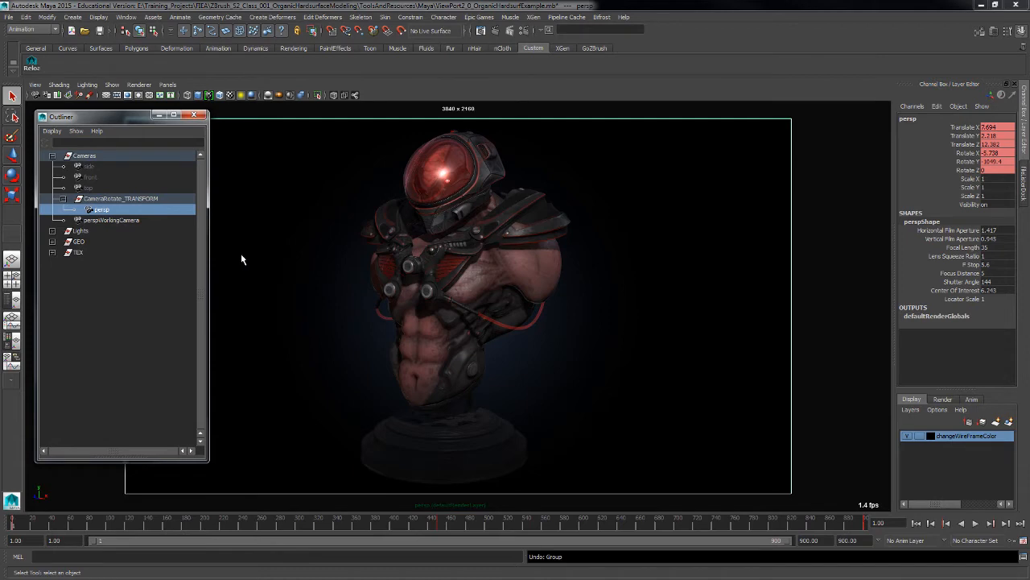
left_click(100, 200)
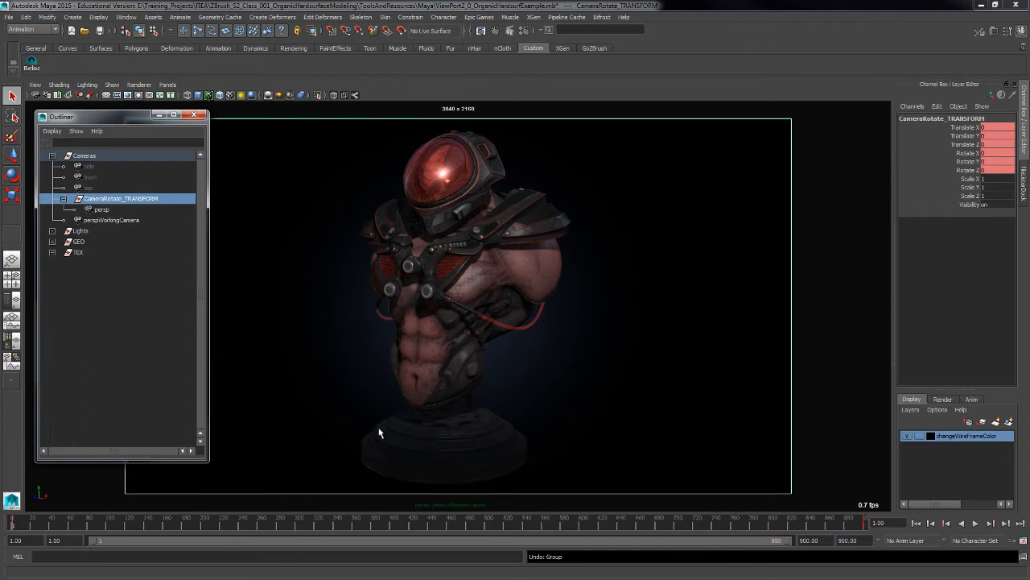
left_click(90, 188)
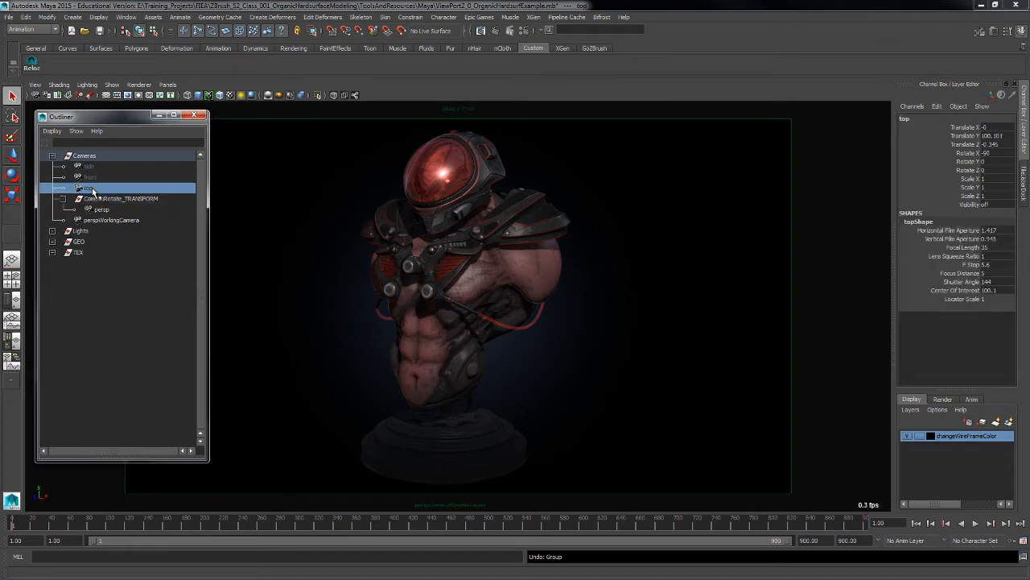
left_click(134, 199)
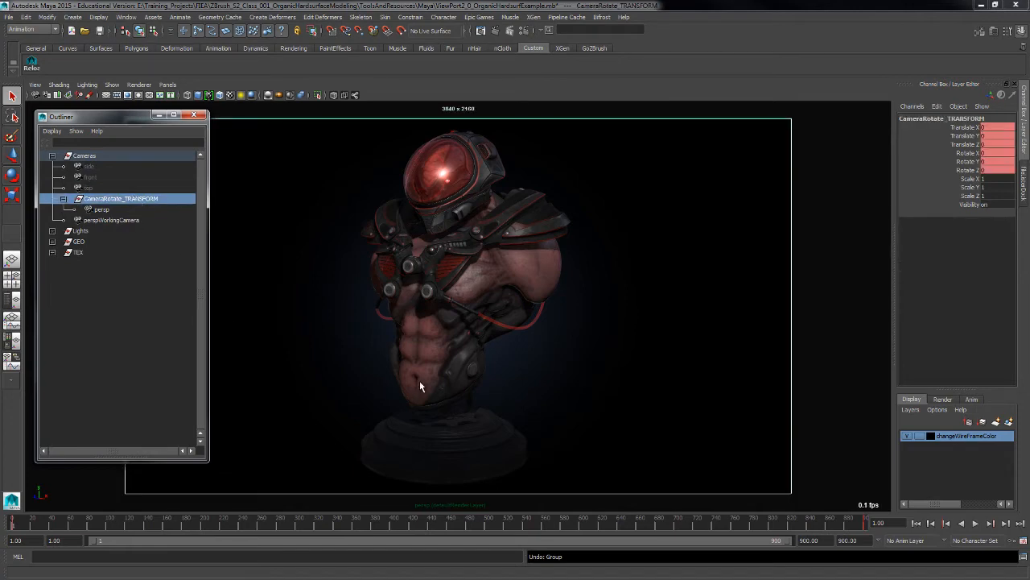
Preview the start of the turntable animation by scrubbing and briefly playing it, returning the timeline to frame 1
left_click_drag(574, 379, 553, 381, "alt")
left_click_drag(69, 526, 11, 524)
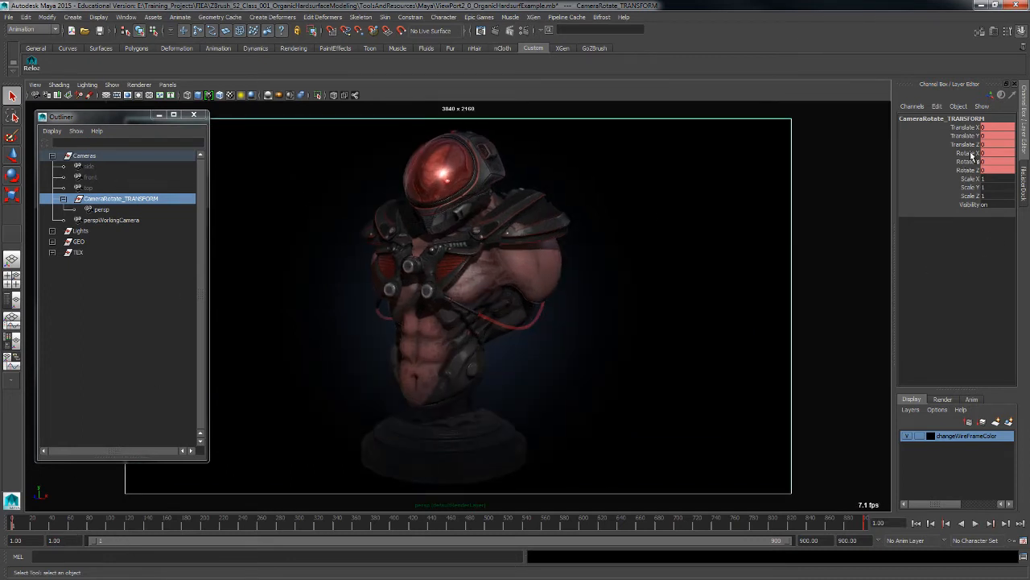
key("alt+v")
left_click_drag(105, 528, 0, 530)
Select the group's Translate X through Rotate Z channels at frame 1, check the available keying commands, and dismiss them
left_click(967, 171)
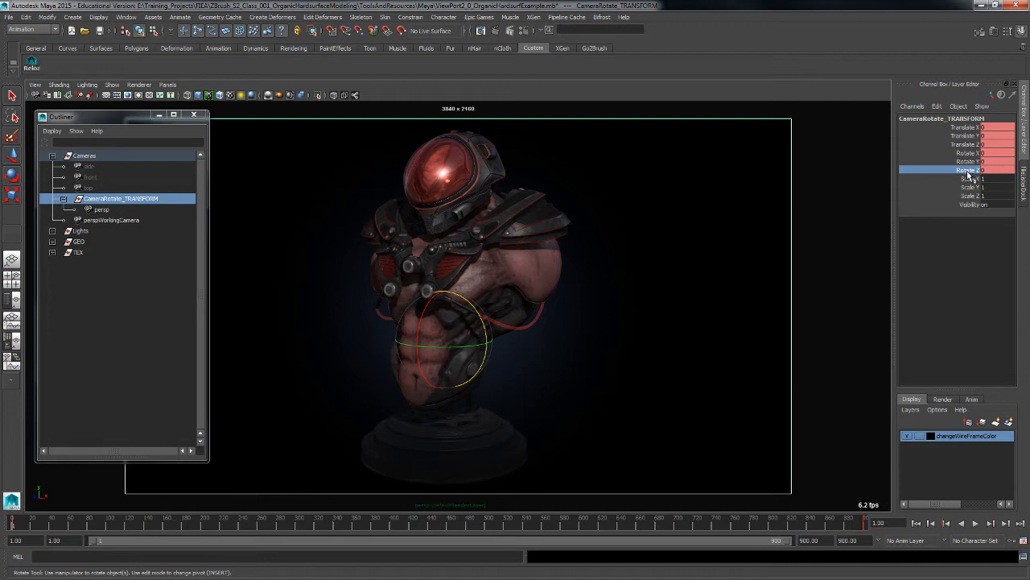
left_click(968, 128, "shift")
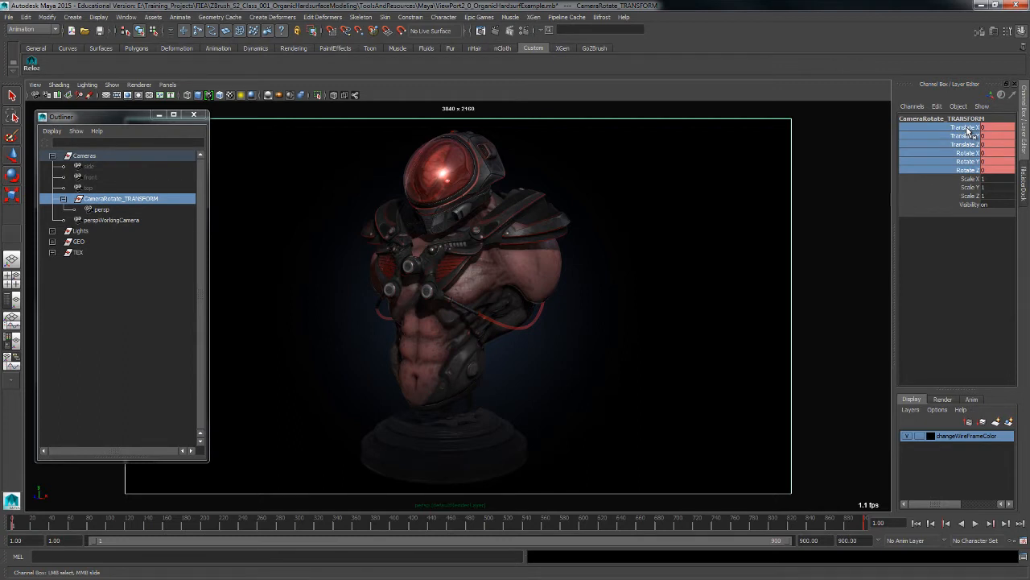
right_click(969, 132)
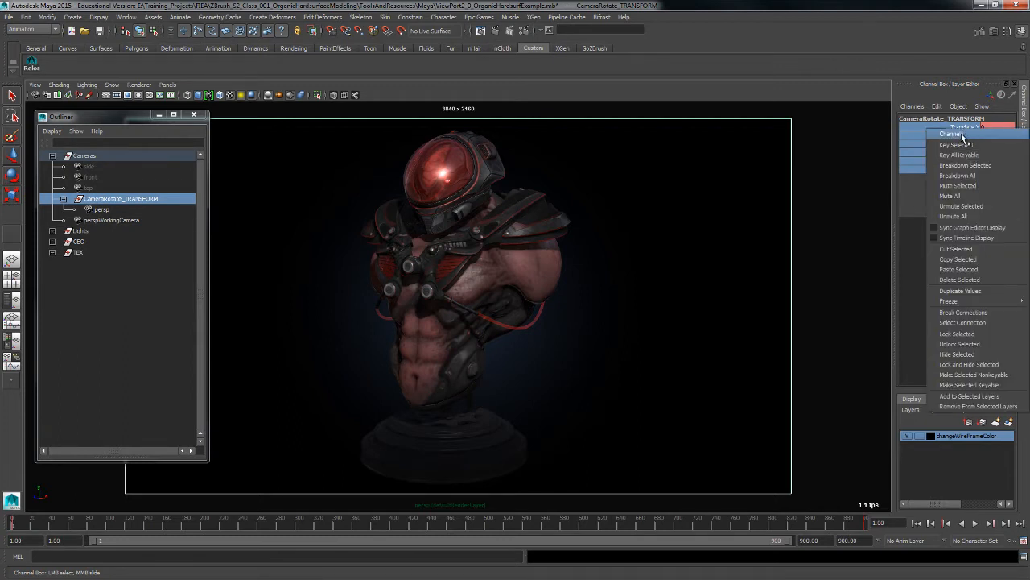
left_click(888, 54)
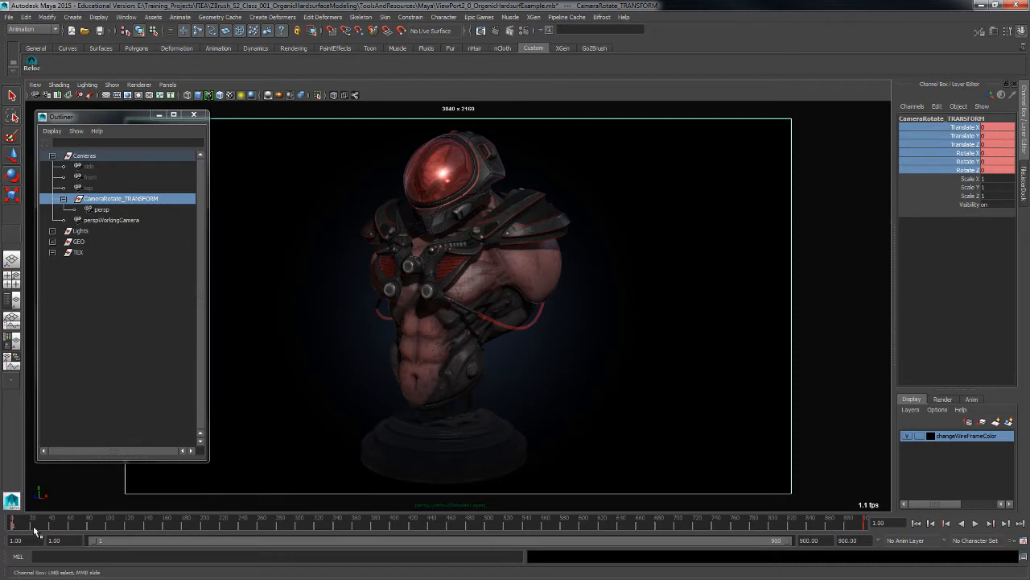
Go to frame 900, select CameraRotate_TRANSFORM's translate and rotate channels, and check the keying commands without applying any
key("alt+v")
left_click_drag(884, 526, 863, 524)
left_click(972, 170)
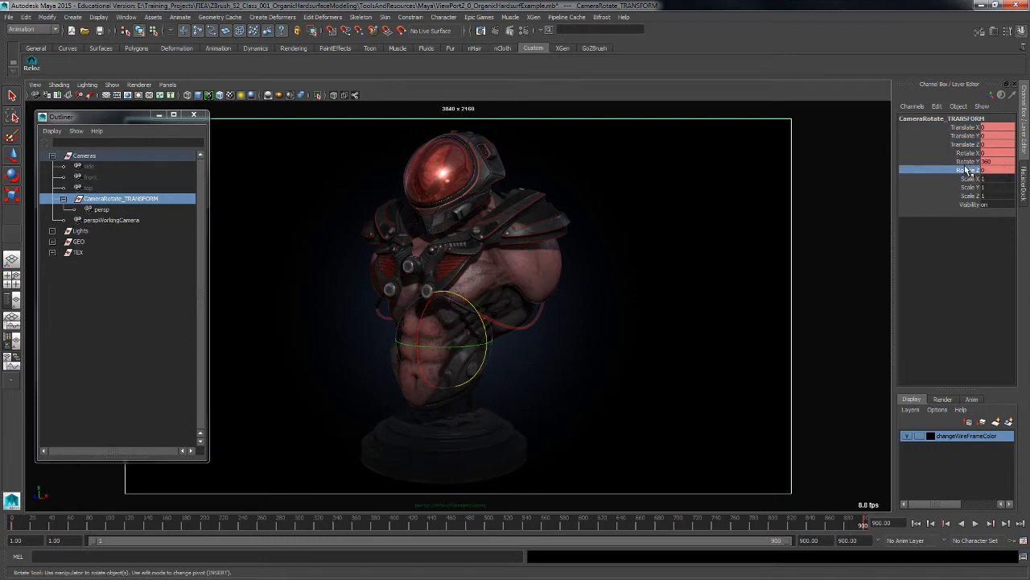
left_click(969, 127)
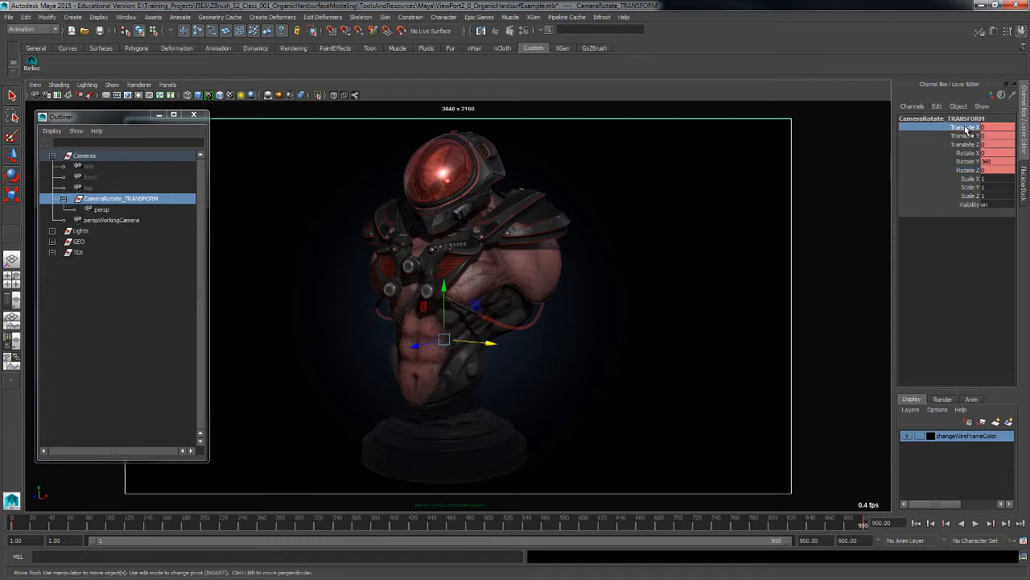
left_click(969, 171, "shift")
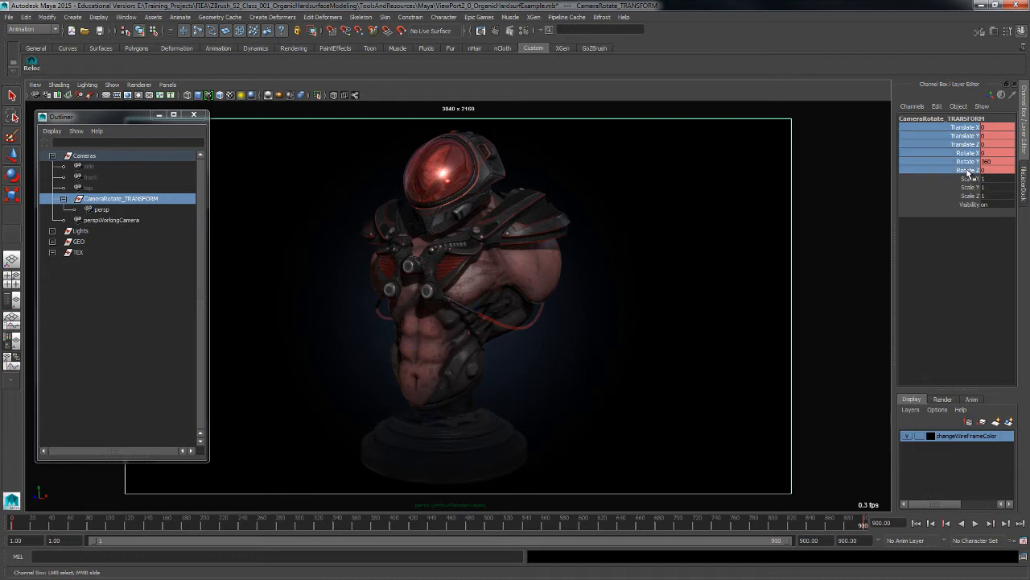
right_click(969, 174)
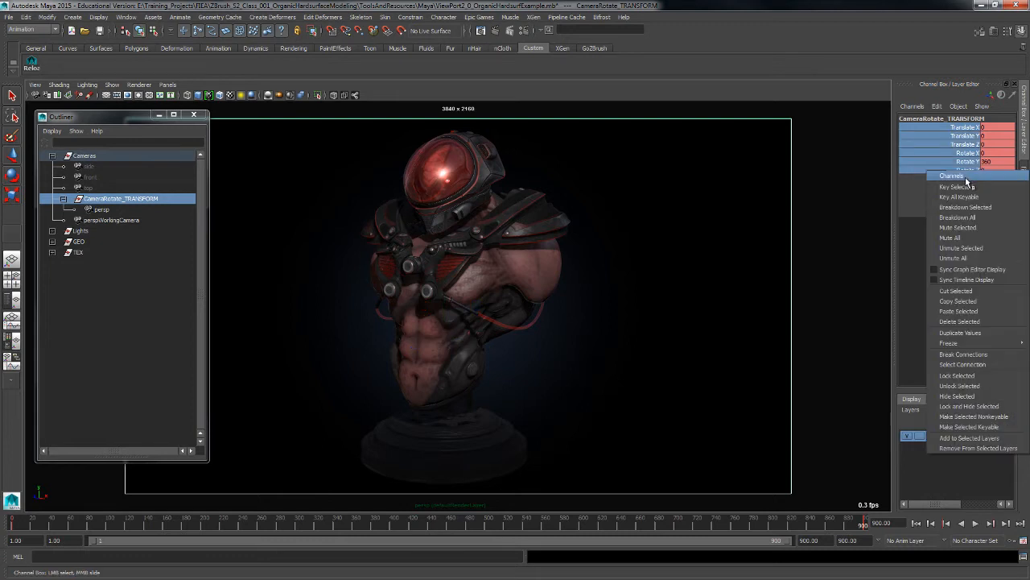
left_click(817, 66)
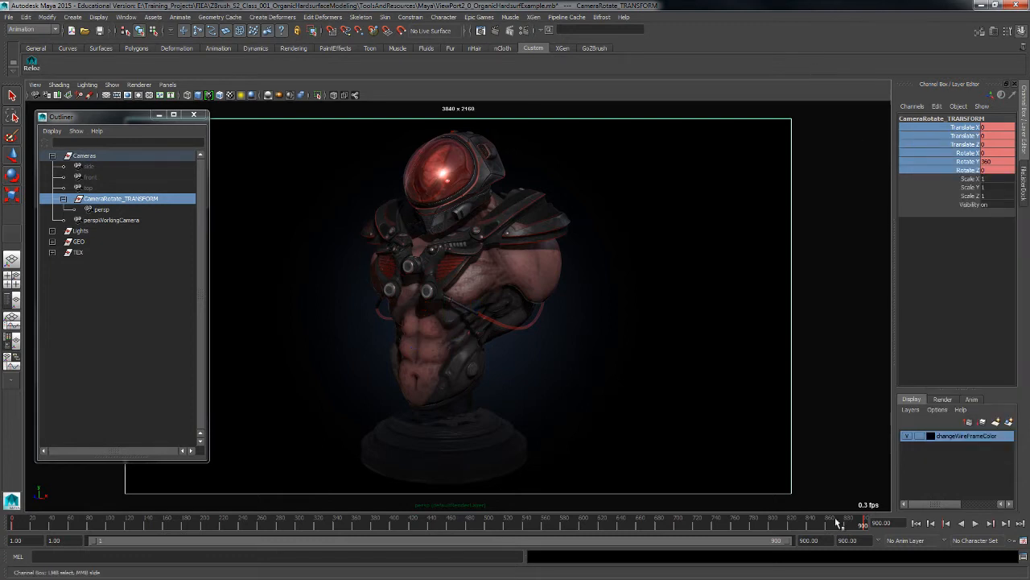
Scrub through the timeline, play the turntable animation, stop it, and return to frame 1
mouse_move(8, 525)
left_mouse_down()
mouse_move(212, 524)
mouse_move(560, 569)
mouse_move(894, 571)
left_mouse_up()
left_click(975, 525)
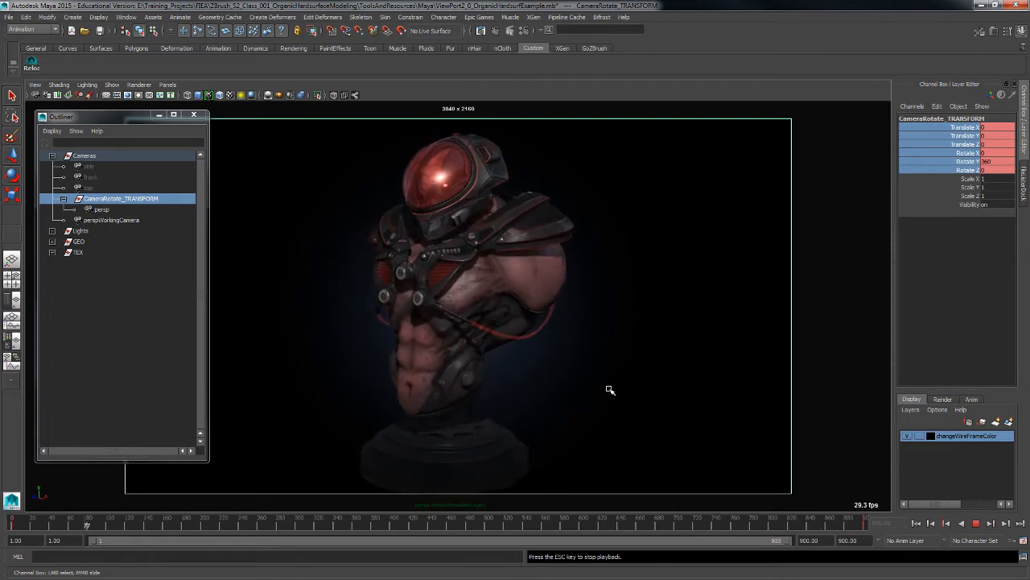
left_click(976, 523)
left_click(12, 523)
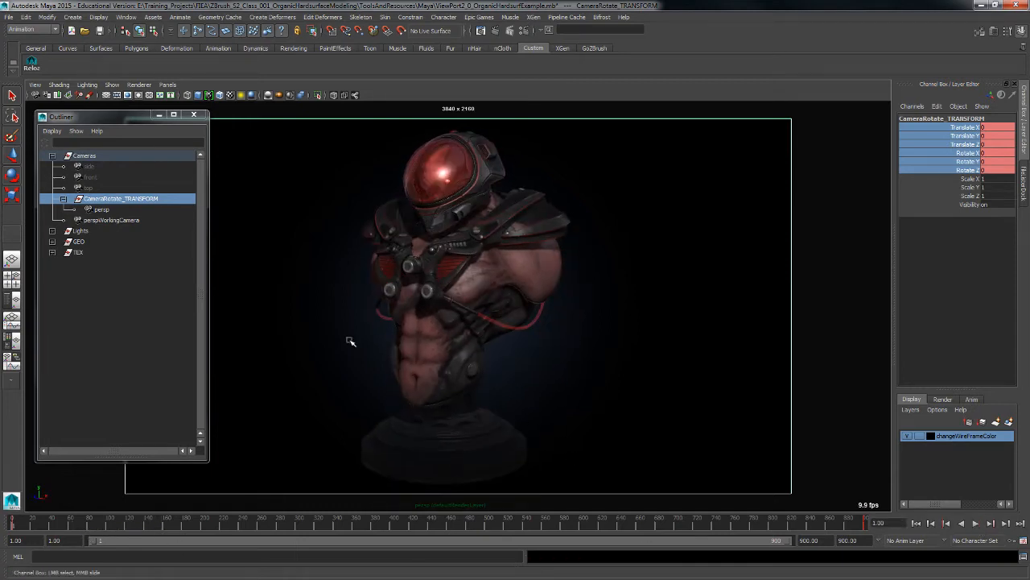
Open the Graph Editor for CameraRotate_TRANSFORM and arrange its window and the Outliner around the bust
left_click_drag(89, 125, 89, 145)
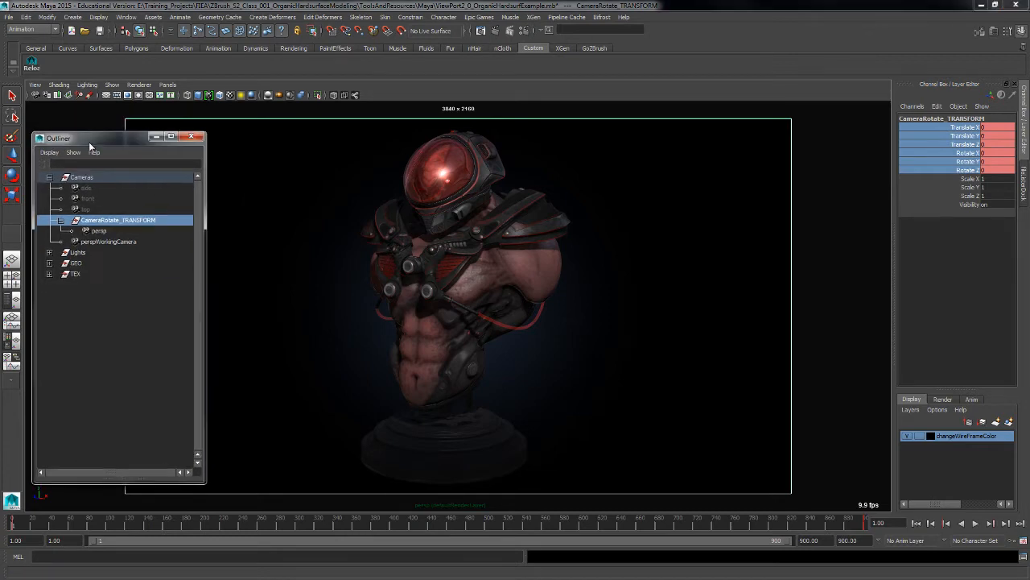
left_click(127, 18)
mouse_move(150, 55)
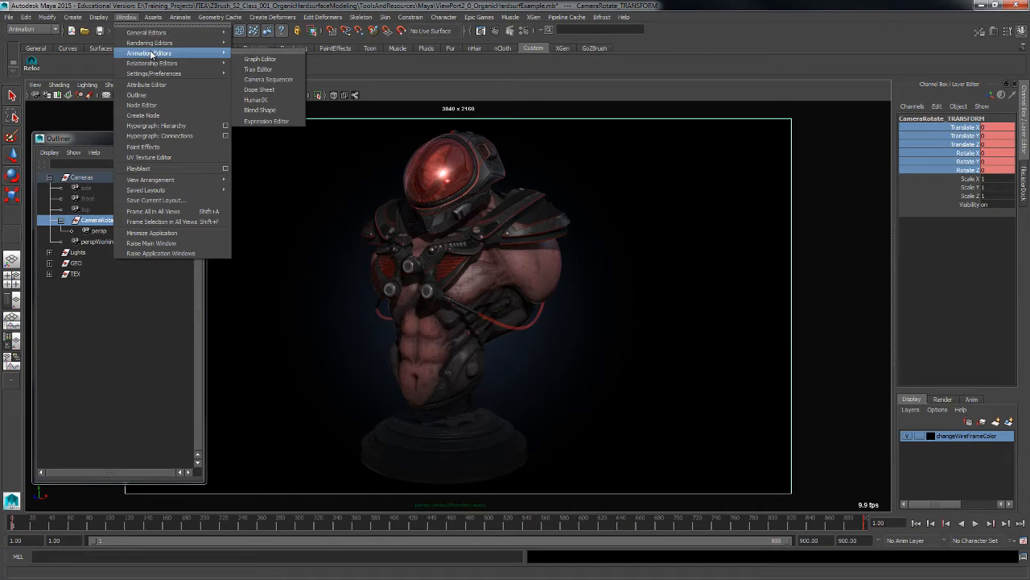
left_click(256, 61)
left_click_drag(230, 246, 672, 247)
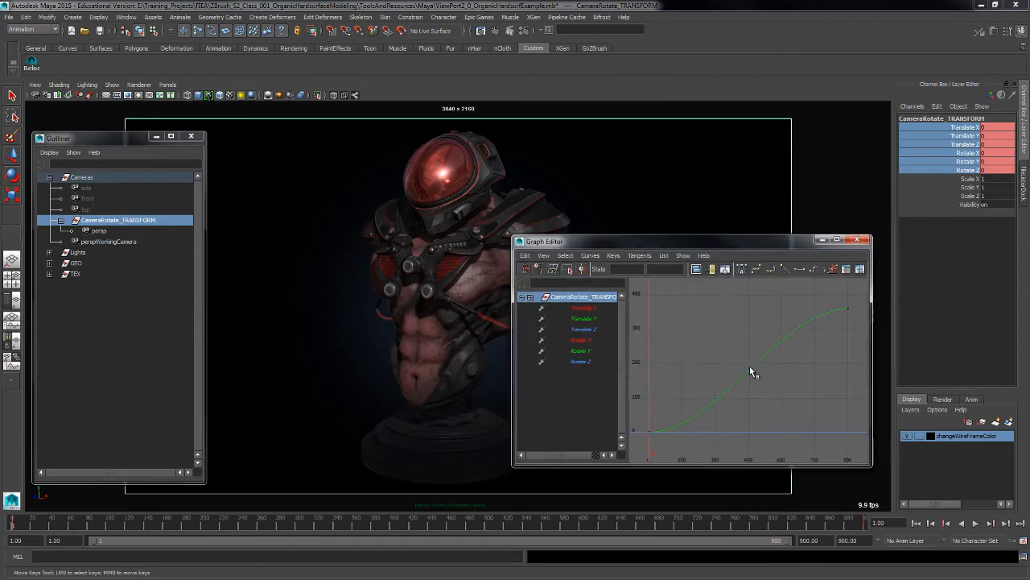
Examine the animation curves of CameraRotate_TRANSFORM's individual translate and rotate channels in the Graph Editor
mouse_move(790, 371)
middle_mouse_down("alt")
mouse_move(733, 380)
mouse_move(789, 377)
middle_mouse_up("alt")
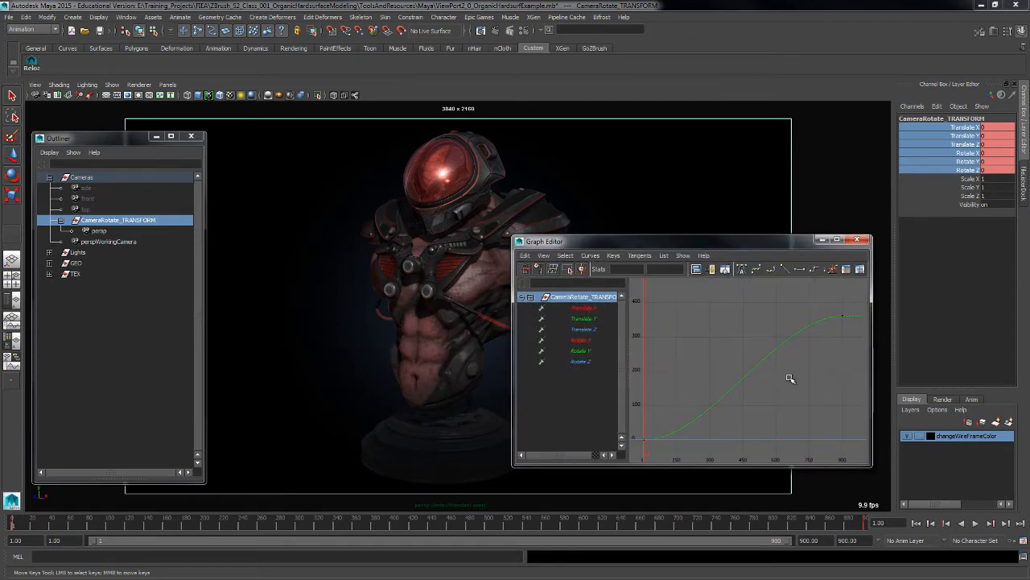
mouse_move(810, 383)
right_mouse_down("alt")
mouse_move(784, 369)
mouse_move(809, 410)
mouse_move(799, 394)
right_mouse_up("alt")
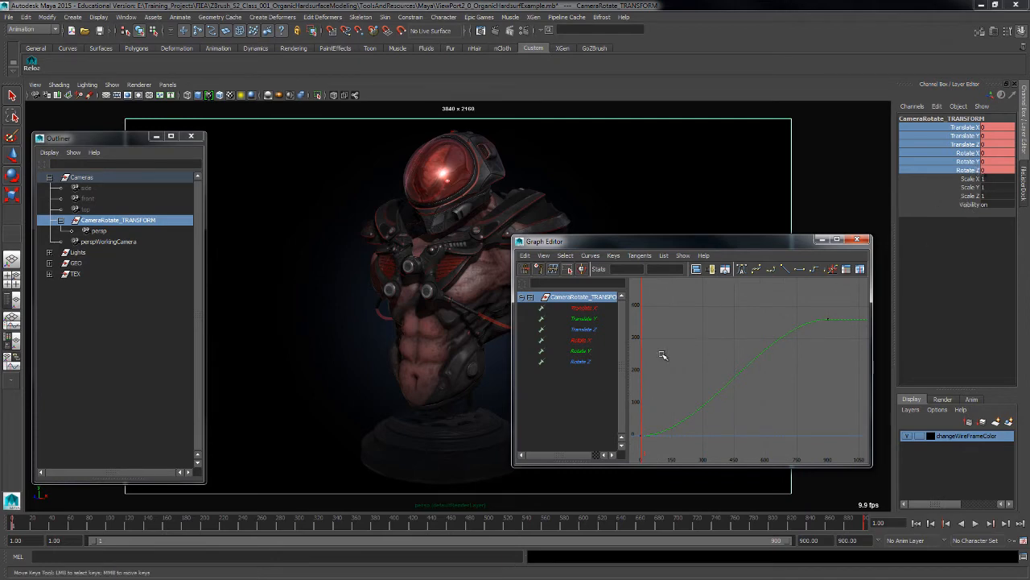
left_click(586, 352)
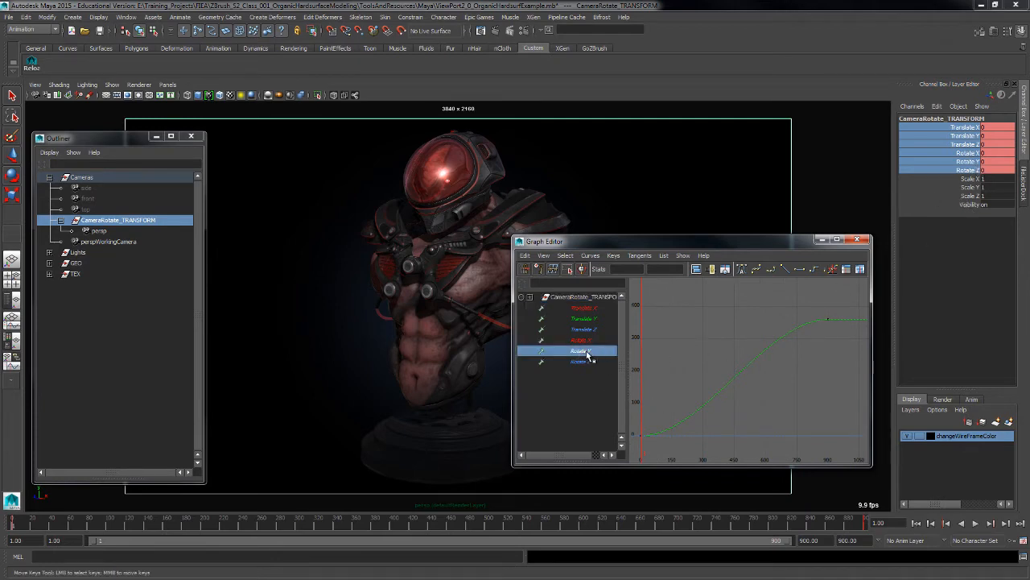
left_click(583, 363)
left_click(581, 351)
left_click(582, 340)
left_click(582, 329)
left_click(582, 319)
left_click(582, 311)
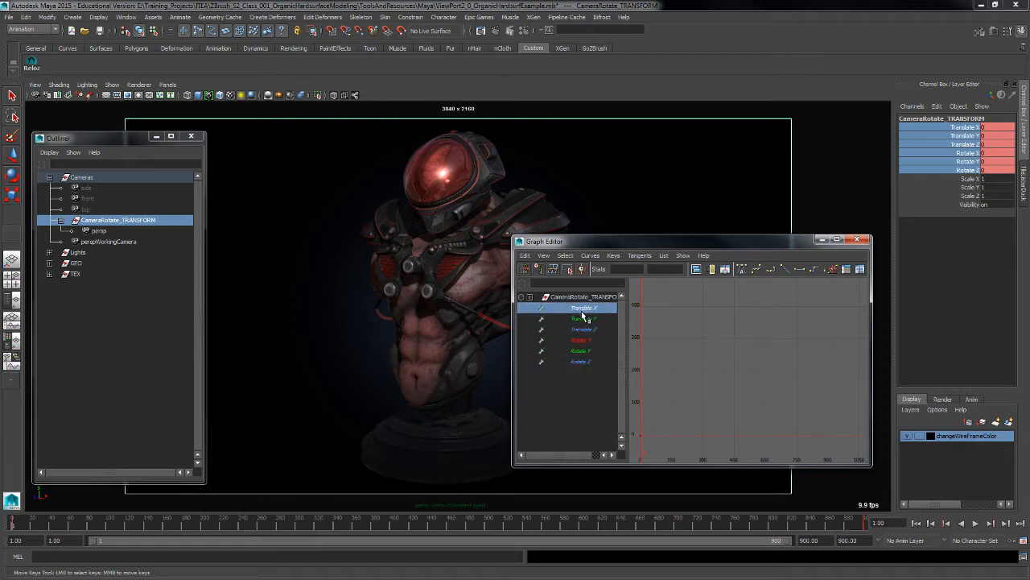
Isolate the Rotate Y curve, select both its start and end keys, and set their tangents to Linear
left_click(583, 352)
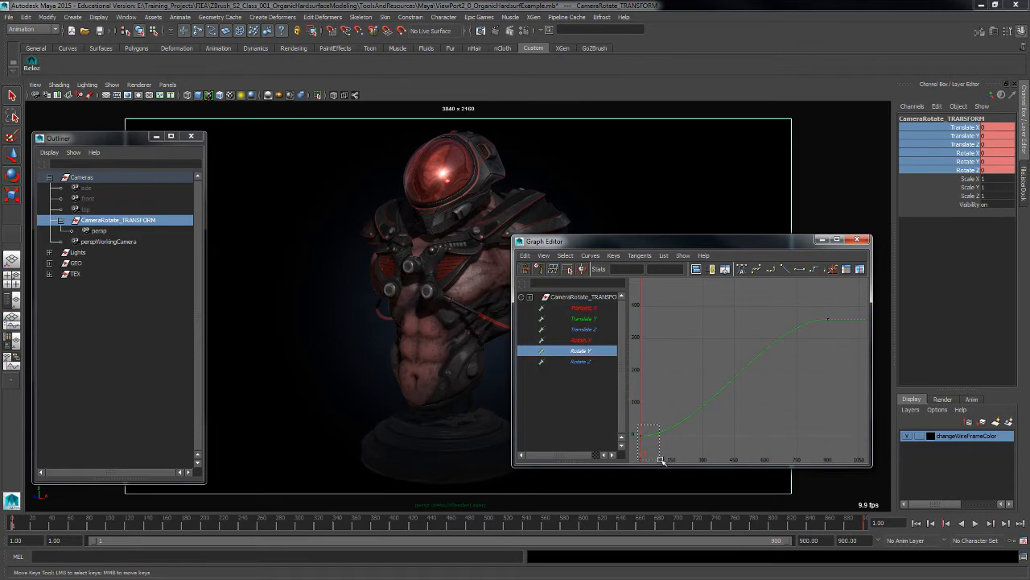
left_click_drag(660, 459, 660, 457)
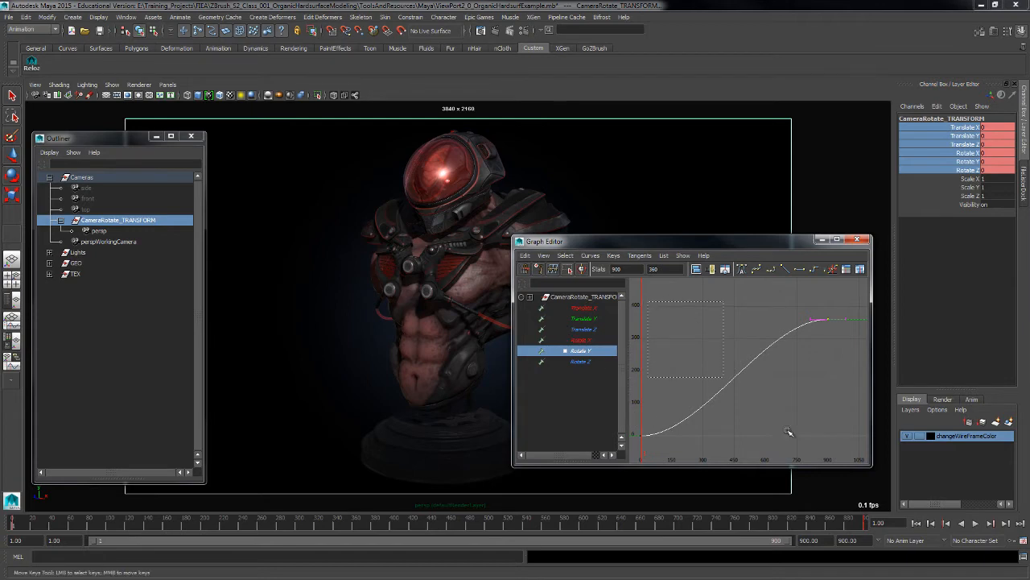
left_click_drag(821, 453, 843, 454)
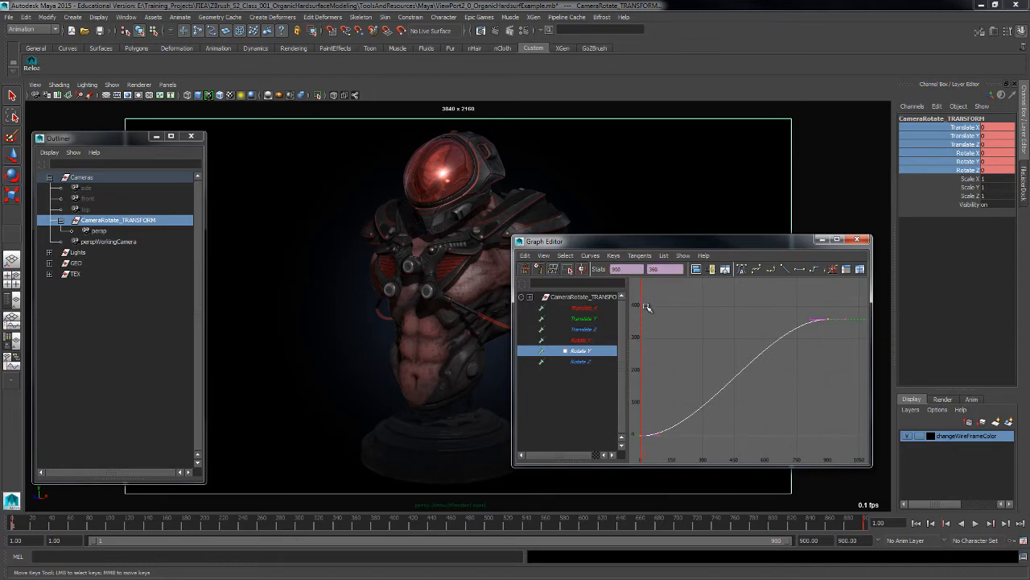
left_click(638, 256)
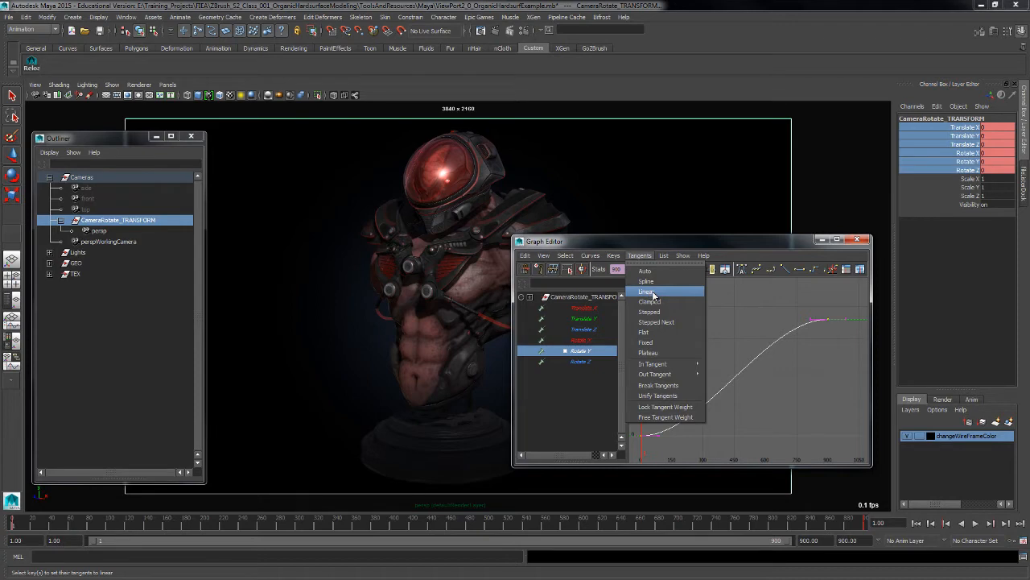
left_click(648, 291)
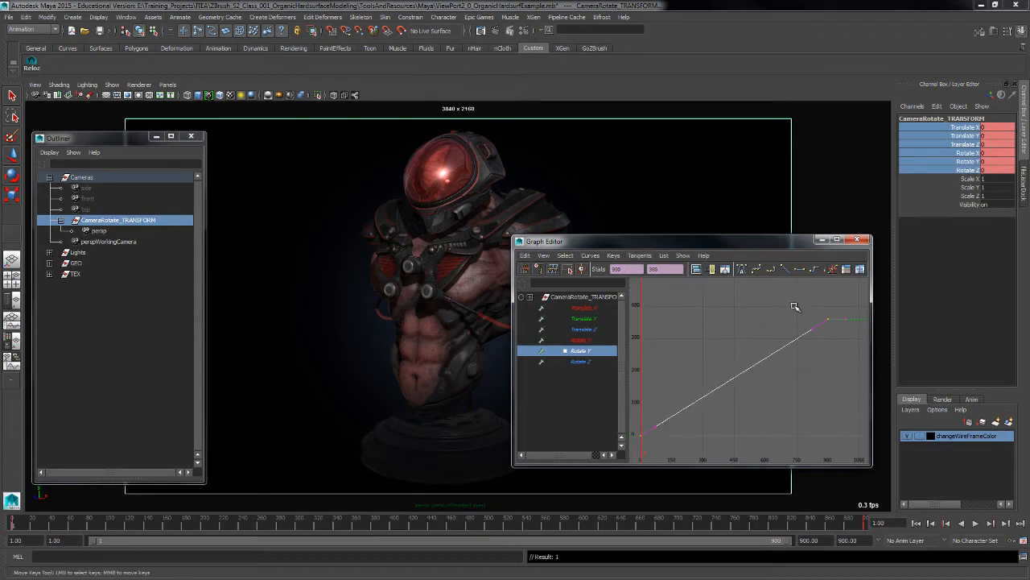
Try Spline and Flat tangents on the selected Rotate Y keys, and set them back to Linear
left_click(645, 257)
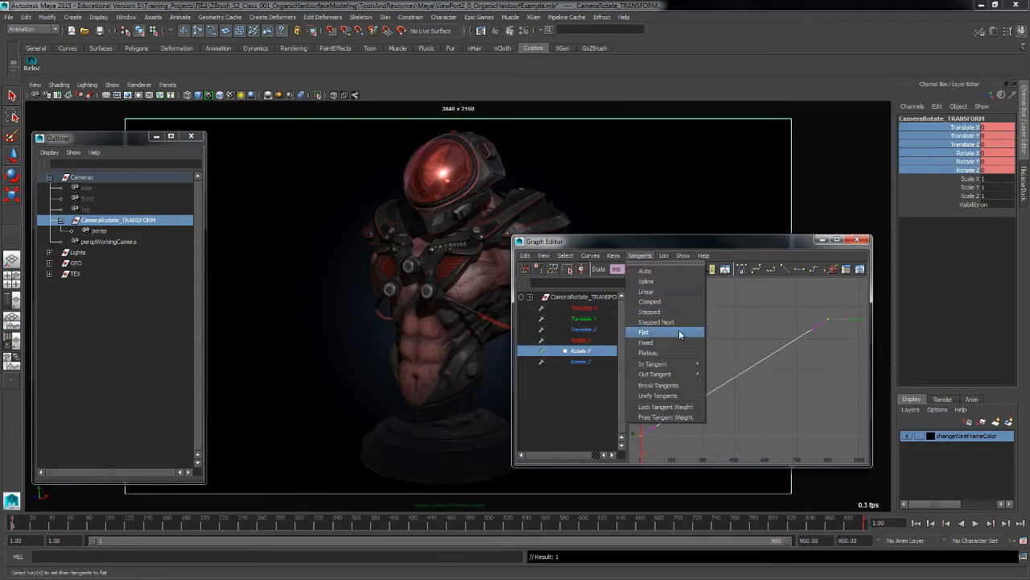
left_click(652, 284)
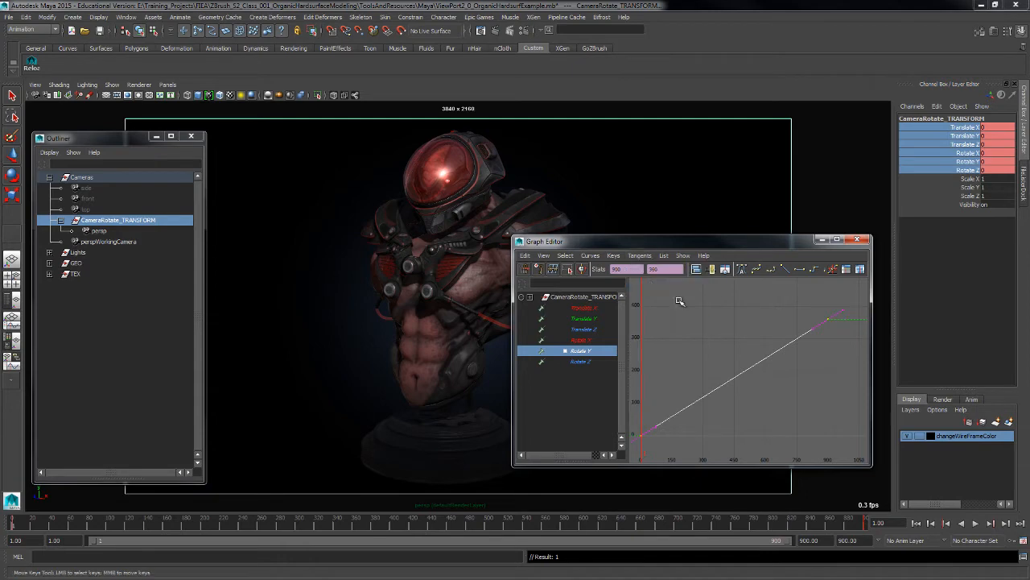
left_click(640, 256)
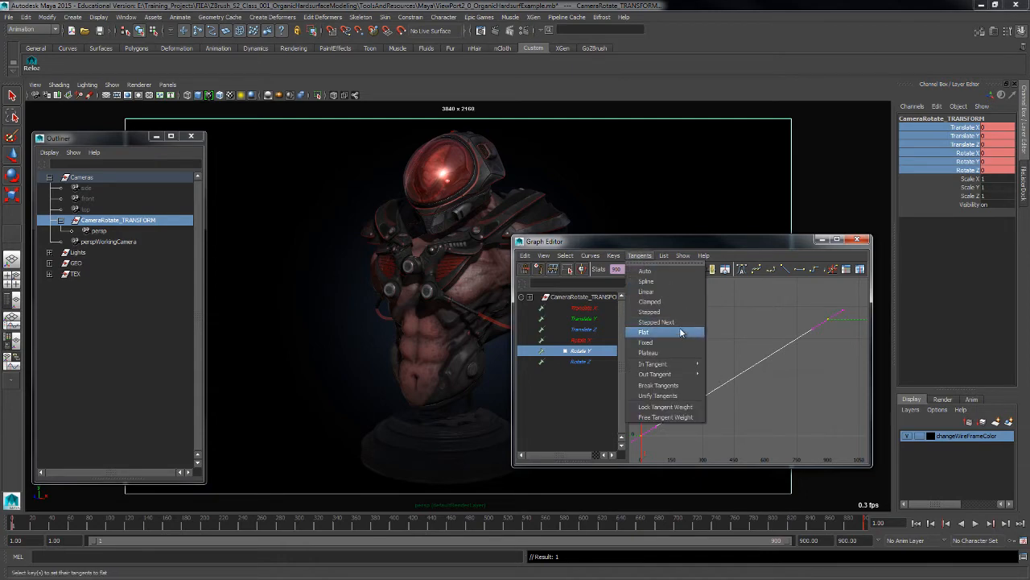
left_click(644, 331)
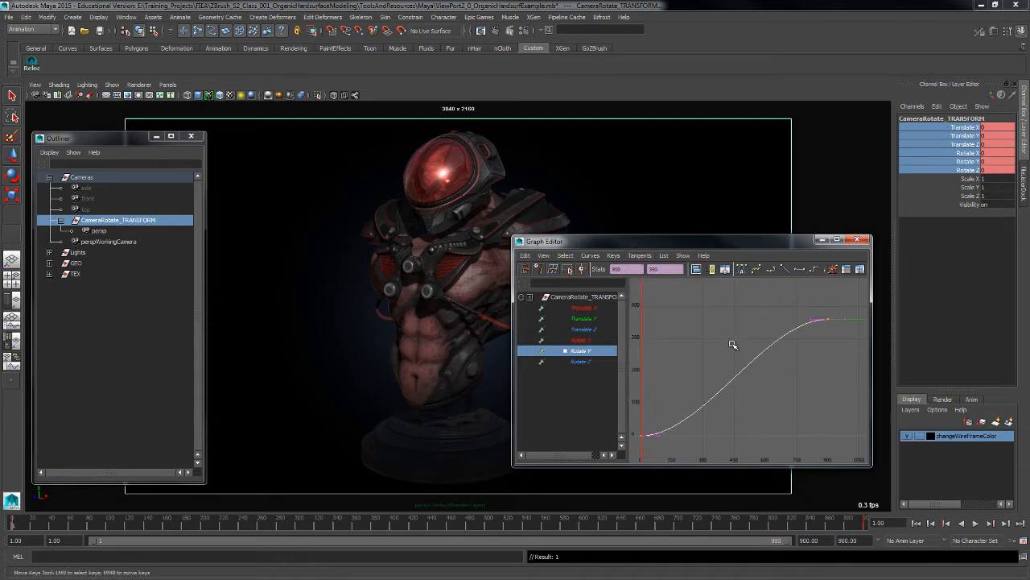
left_click(636, 256)
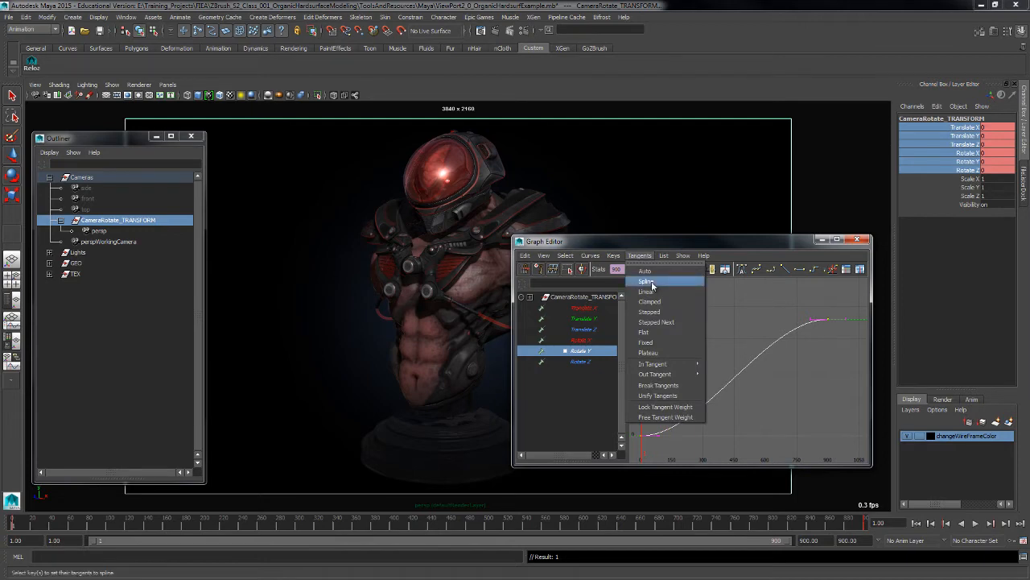
left_click(656, 291)
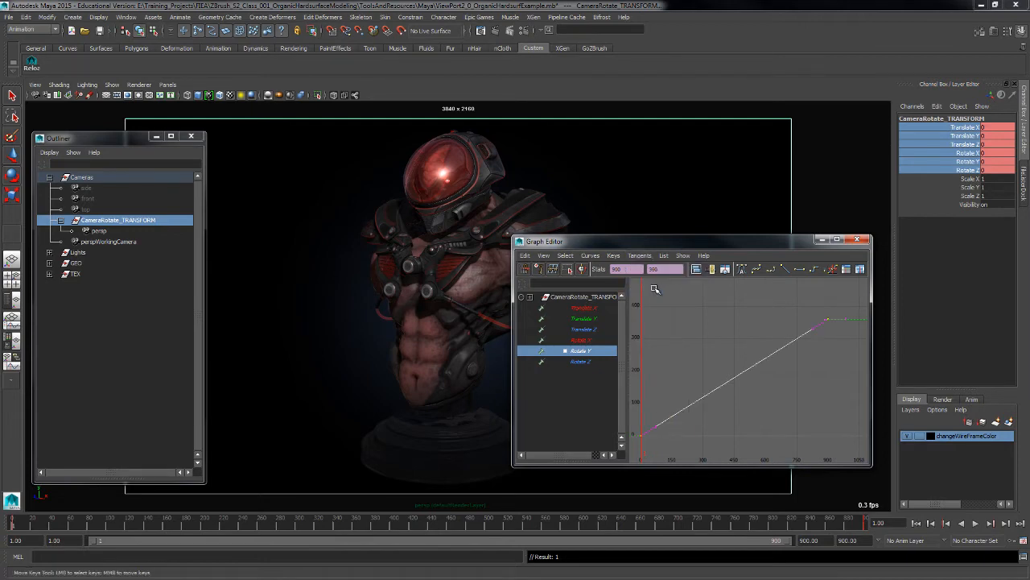
Set the Rotate Y keys' tangents to Flat while the turntable plays, and close the Graph Editor and stop playback
left_click(976, 524)
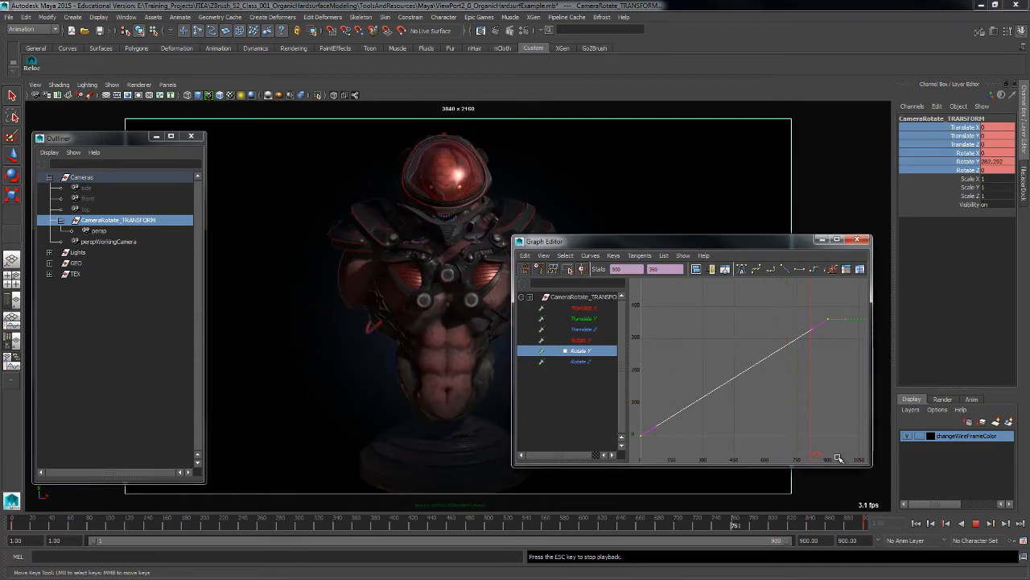
left_click(640, 256)
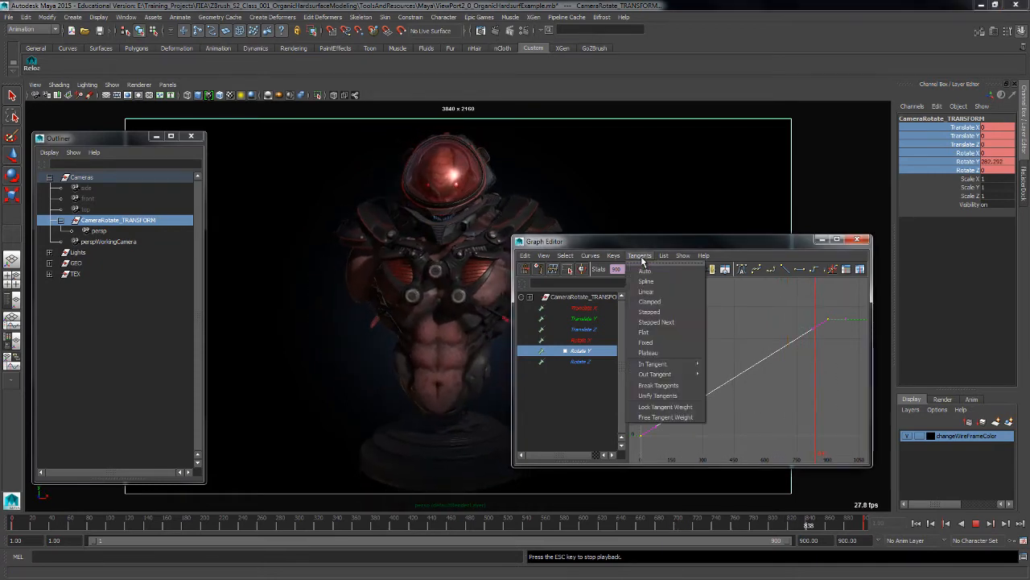
left_click(644, 332)
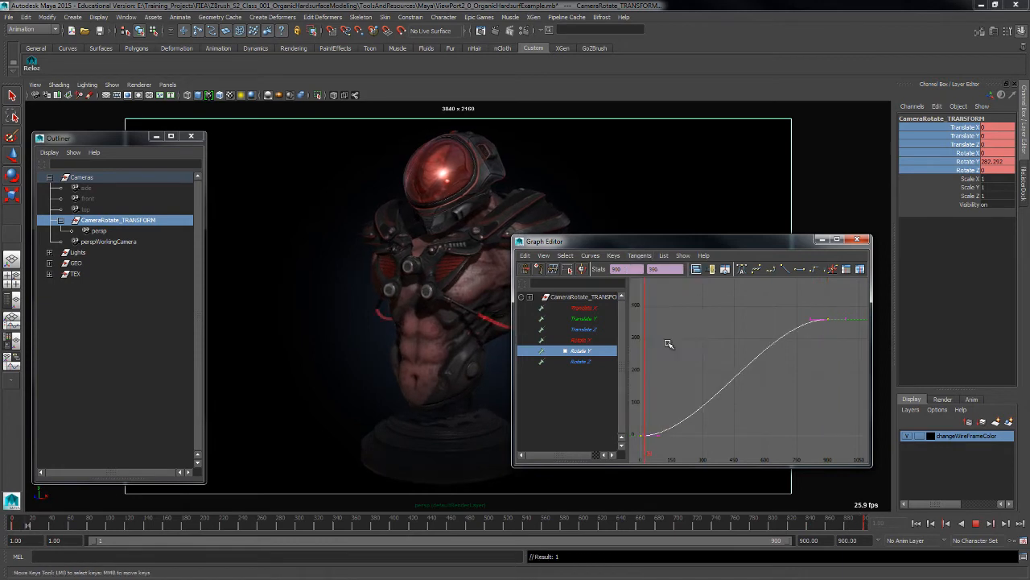
left_click(645, 436)
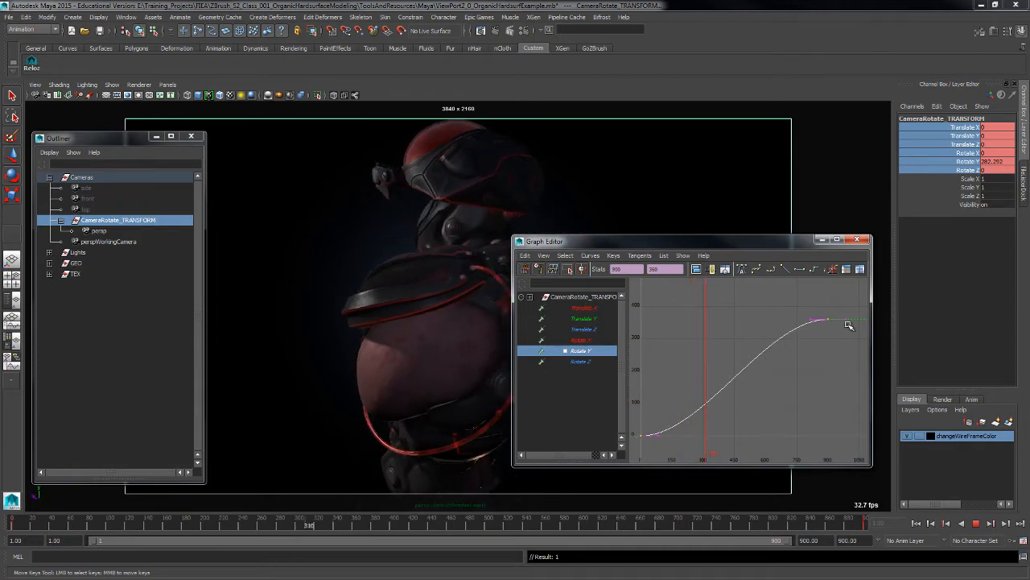
left_click(857, 239)
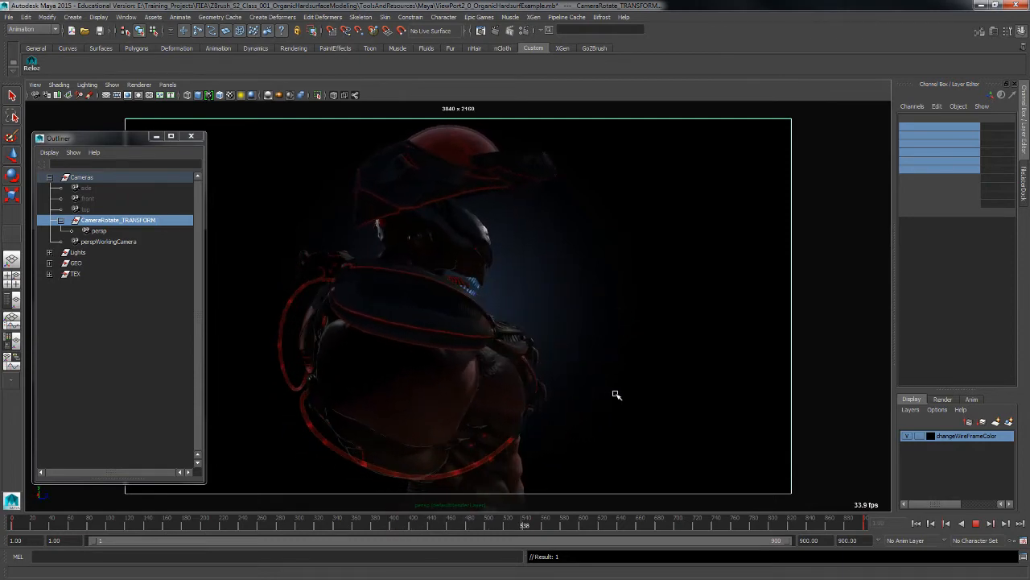
left_click(979, 524)
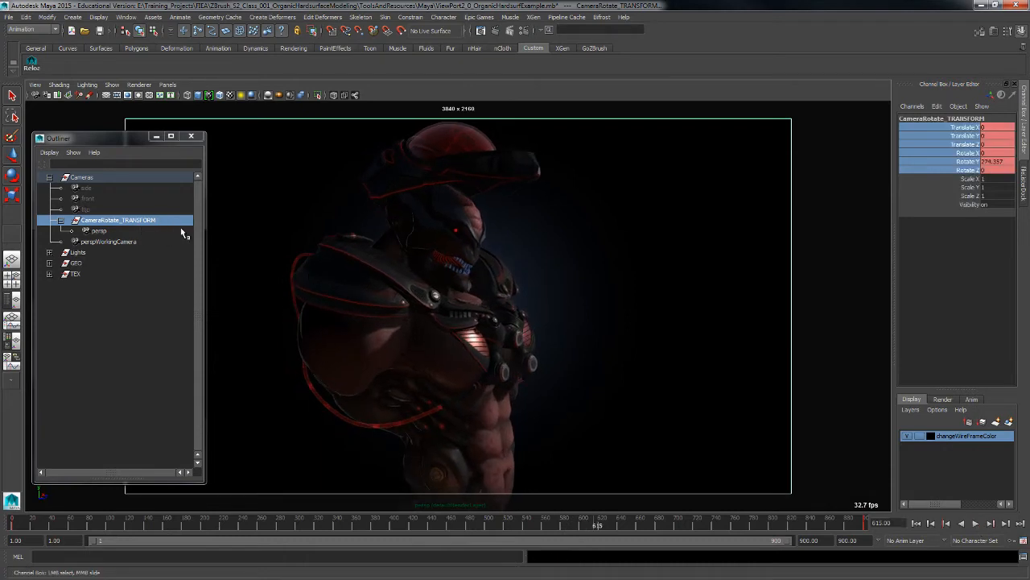
Select the persp camera under CameraRotate_TRANSFORM and scrub from the first frame to its middle key at frame 450
left_click(100, 232)
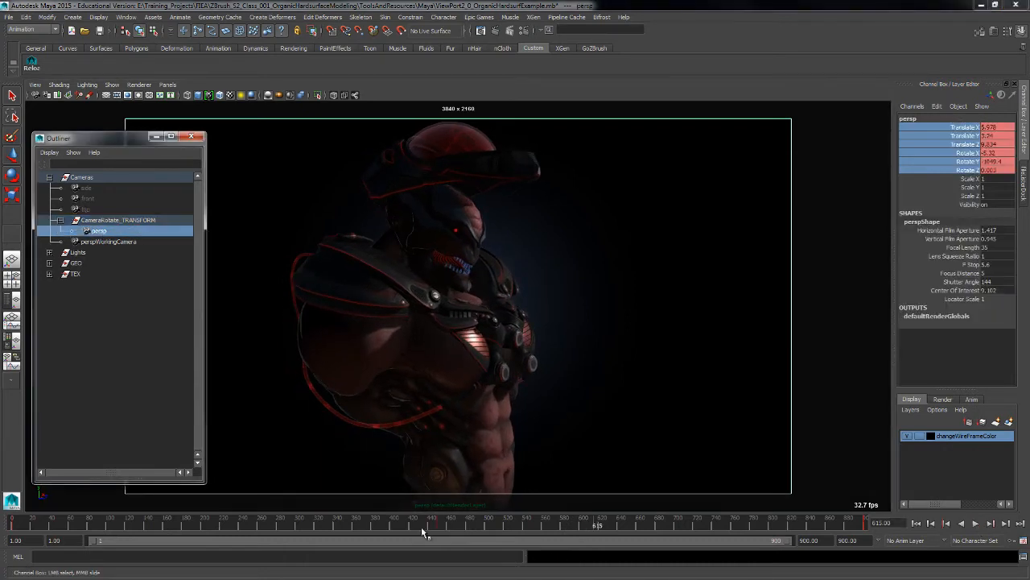
left_click_drag(423, 520, 22, 522)
mouse_move(8, 516)
left_mouse_down()
mouse_move(311, 548)
mouse_move(437, 541)
left_mouse_up()
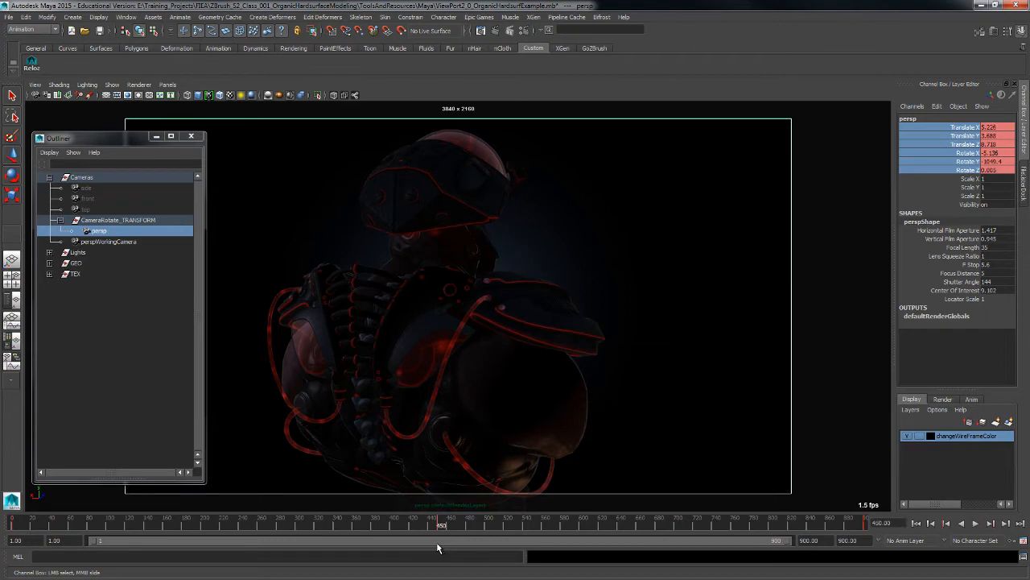
Try reframing the bust's back at frame 450 by dollying and panning the persp camera
left_click(107, 232)
right_click_drag(541, 405, 504, 397, "alt")
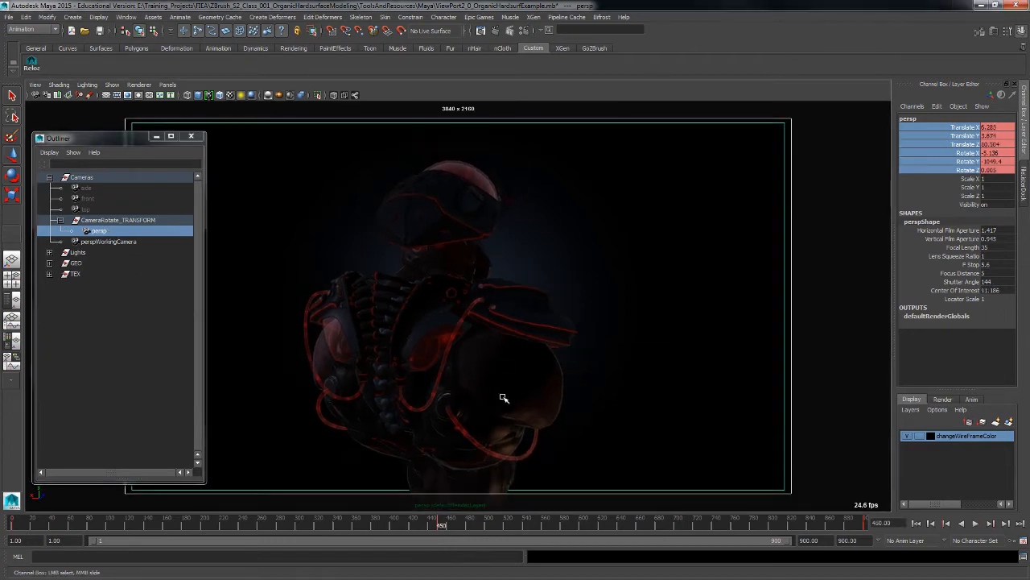
middle_click_drag(504, 397, 510, 346, "alt")
right_click_drag(509, 346, 539, 384, "alt")
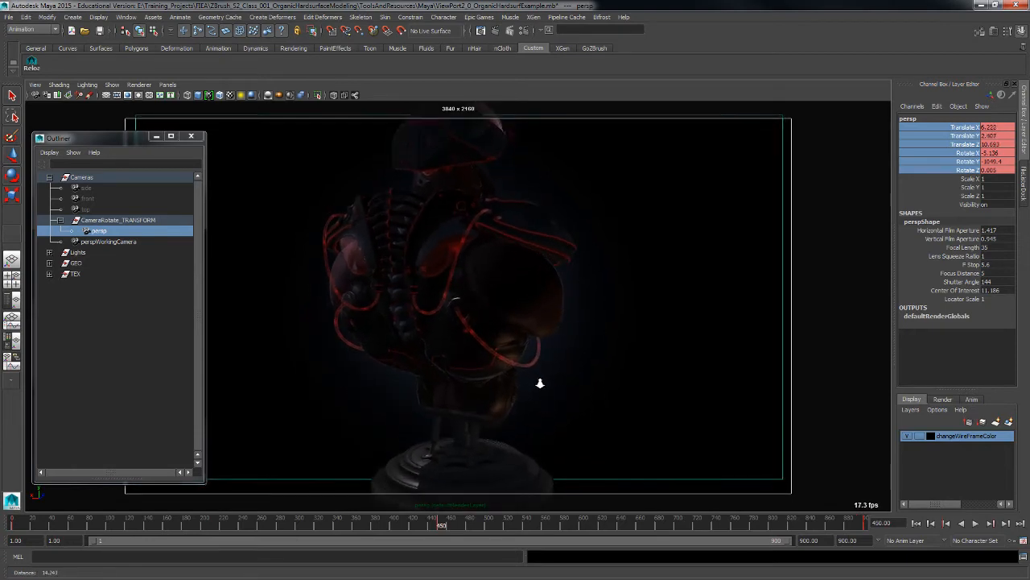
mouse_move(539, 384)
middle_mouse_down("alt")
mouse_move(542, 404)
mouse_move(524, 377)
middle_mouse_up("alt")
right_click_drag(525, 376, 561, 405, "alt")
middle_click_drag(561, 405, 563, 407, "alt")
right_click_drag(564, 408, 559, 403, "alt")
middle_click_drag(559, 403, 557, 398, "alt")
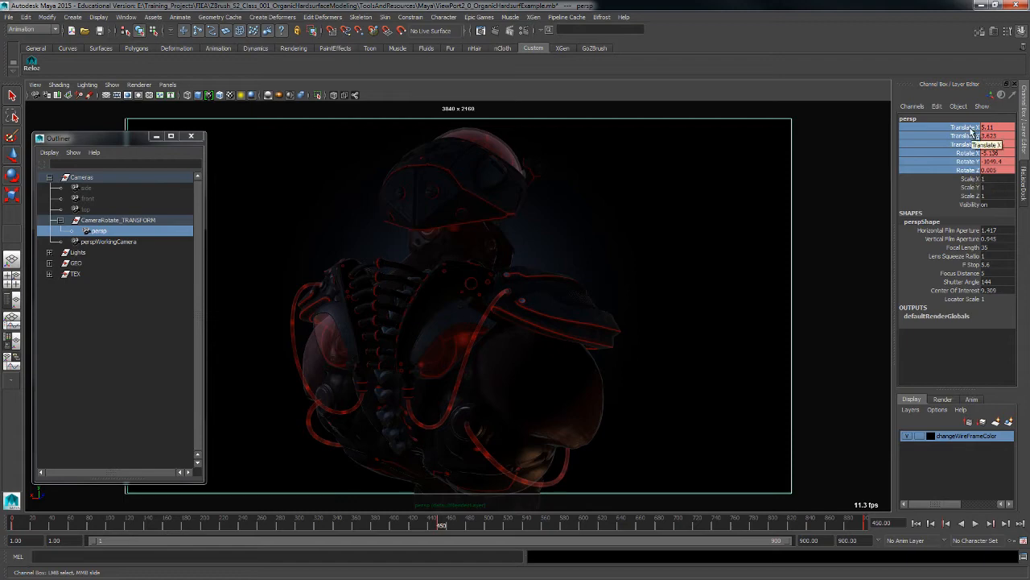
Return to frame 1 and key the persp camera's selected translate and rotate channels
left_click_drag(443, 521, 10, 515)
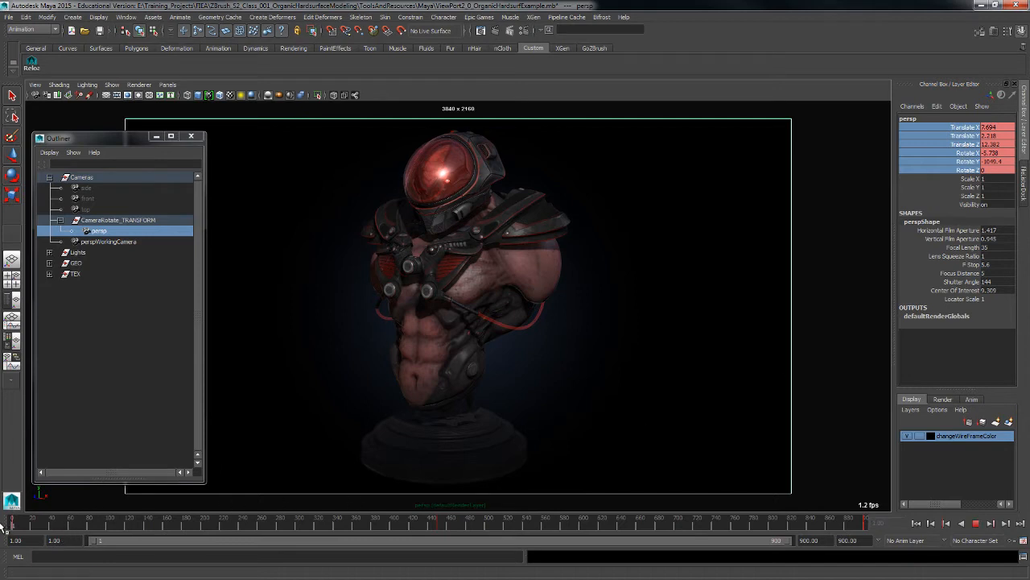
right_click(967, 129)
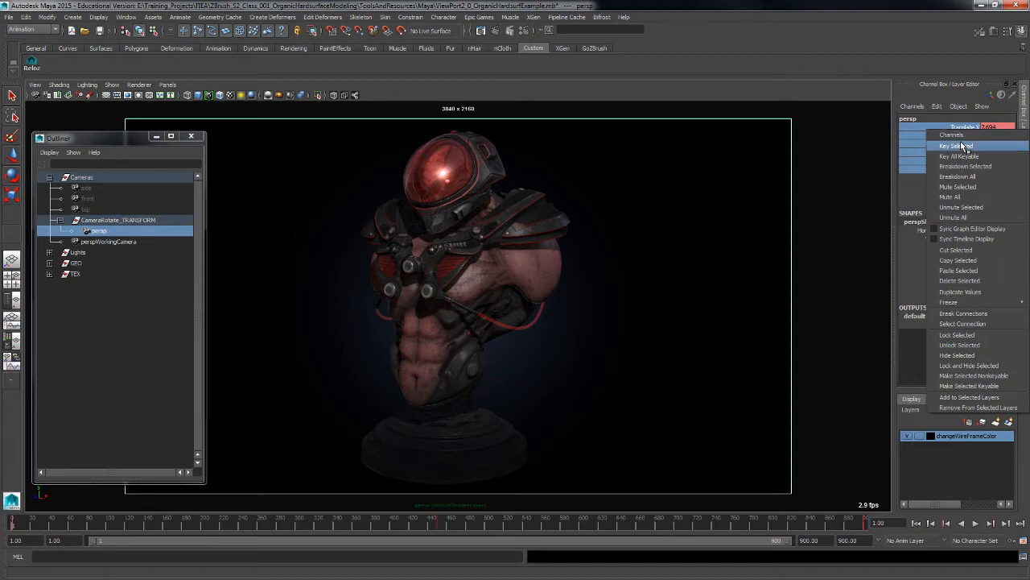
left_click(965, 147)
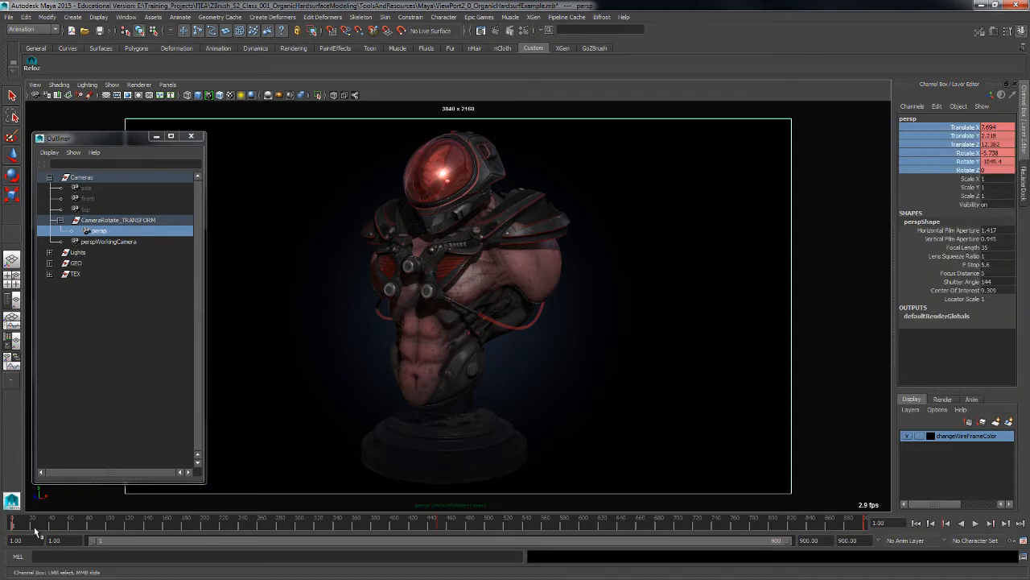
Preview the persp camera's motion by scrubbing to its middle key and on to frame 900
key("alt+v")
left_click_drag(863, 527, 439, 550)
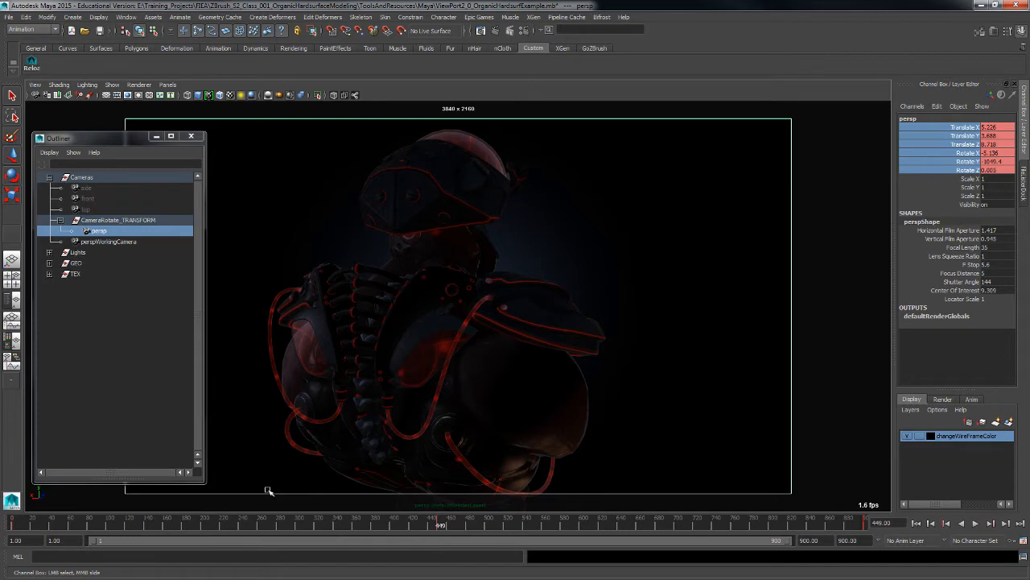
left_click_drag(136, 529, 879, 523)
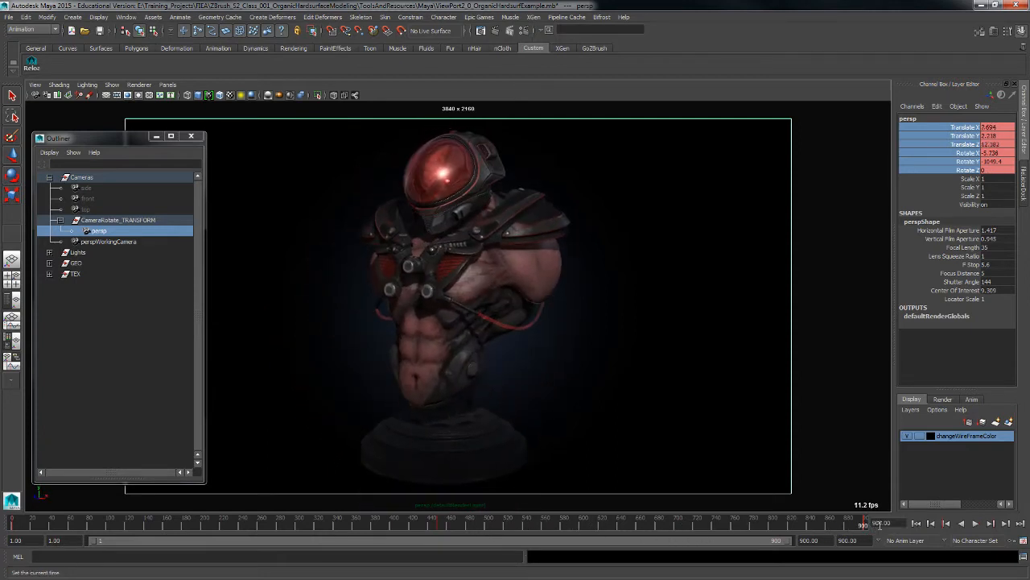
Play the combined turntable and persp camera animation, stop it, and return to frame 1
left_click(976, 524)
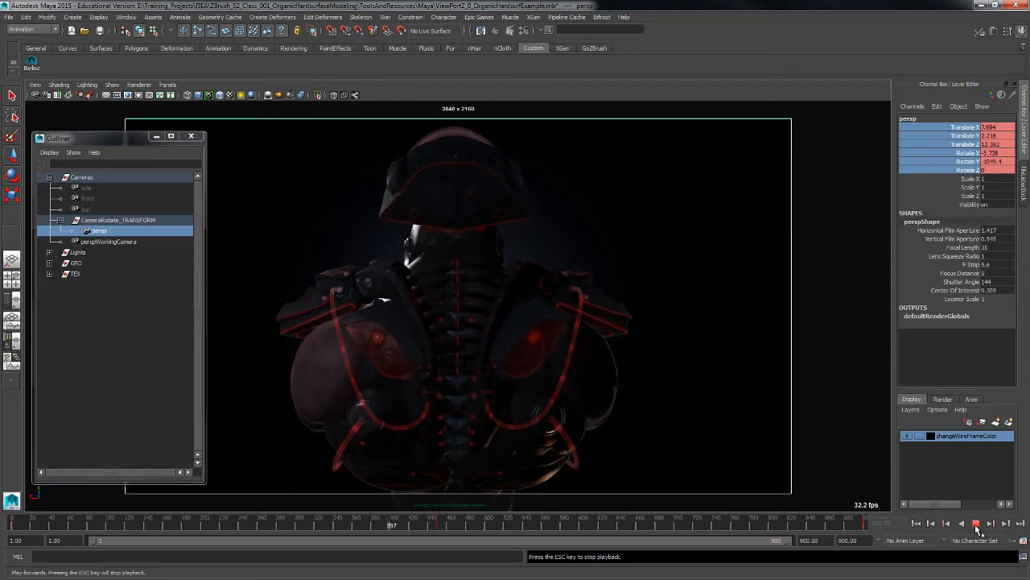
left_click(975, 525)
left_click_drag(422, 524, 5, 500)
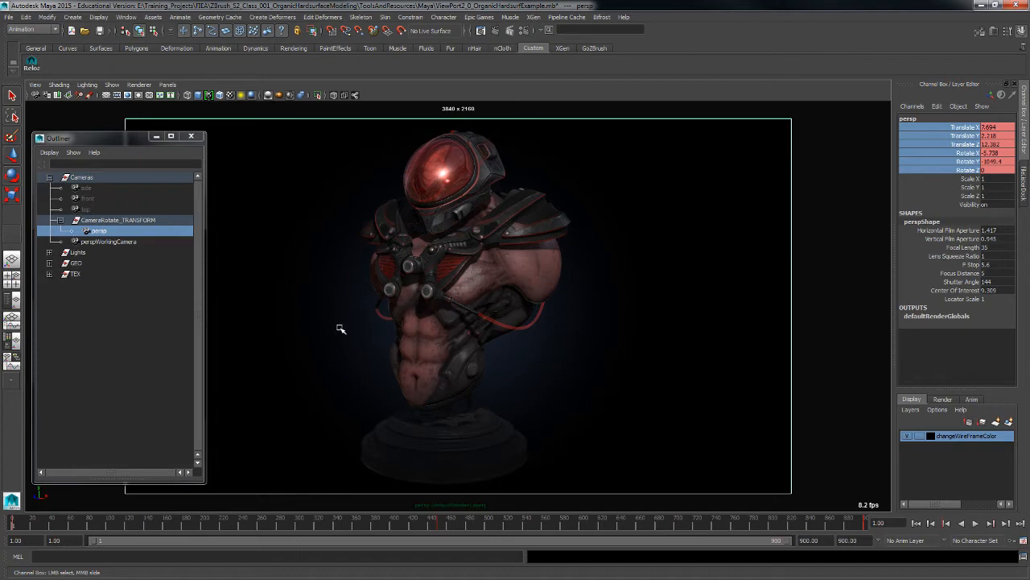
Minimize the Outliner and toggle the resolution gate and gate mask to compare their effect on the camera view
left_click_drag(131, 141, 128, 170)
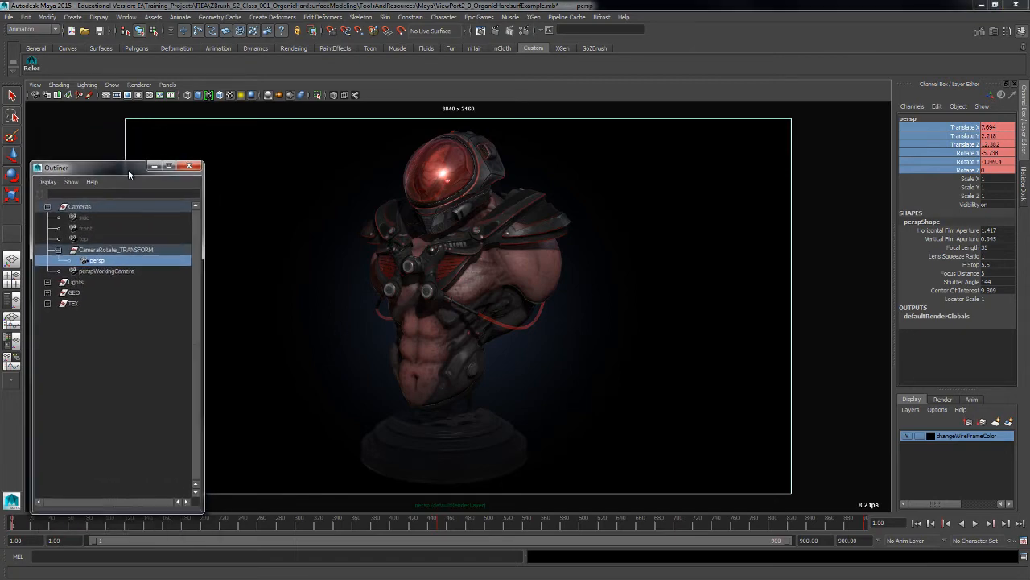
left_click(154, 166)
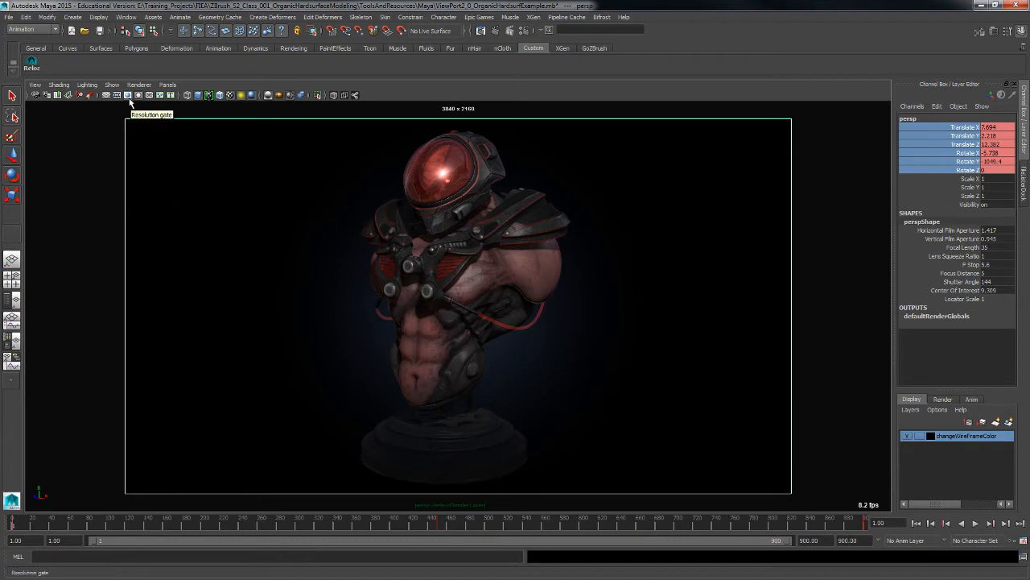
left_click(128, 96)
left_click(128, 96)
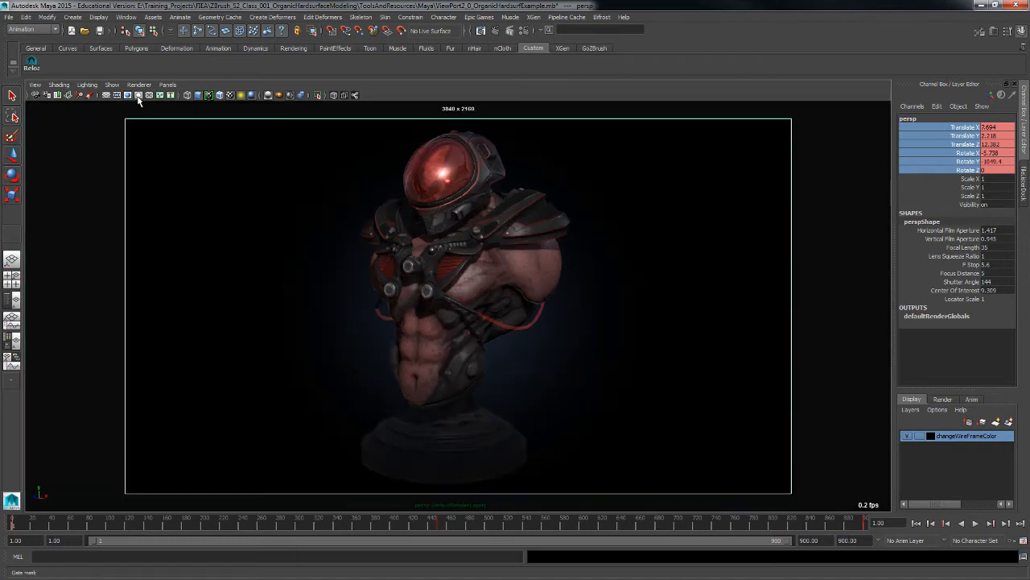
left_click(138, 96)
left_click(138, 96)
left_click(138, 96)
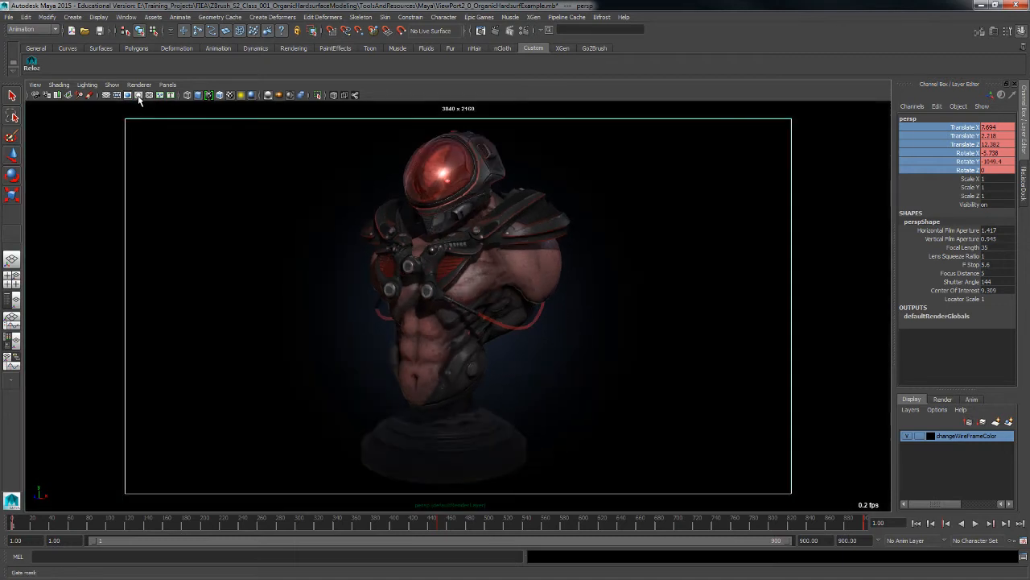
left_click(138, 96)
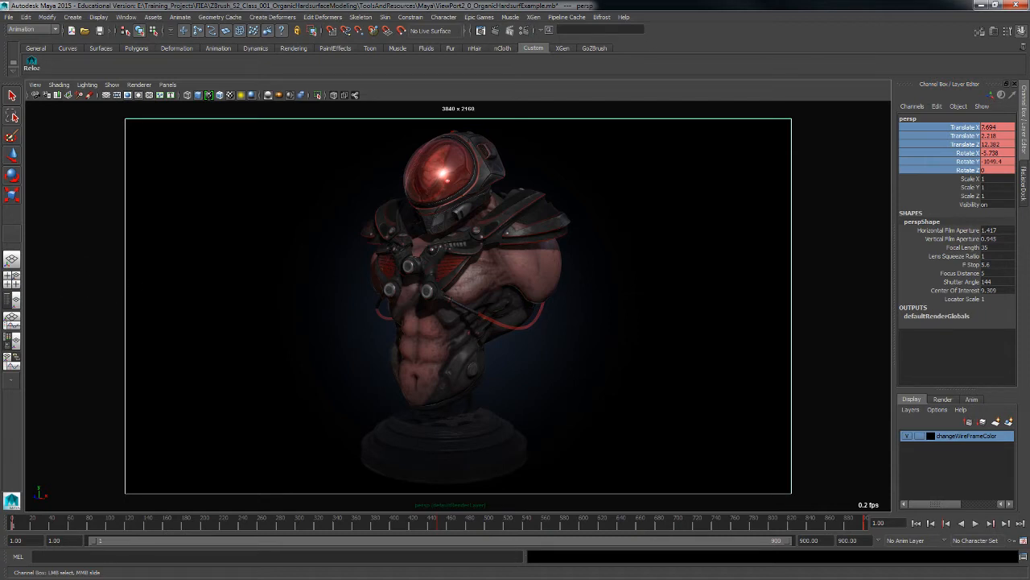
Restore the Outliner beside the bust and select the persp camera in it
left_click_drag(0, 287, 50, 139)
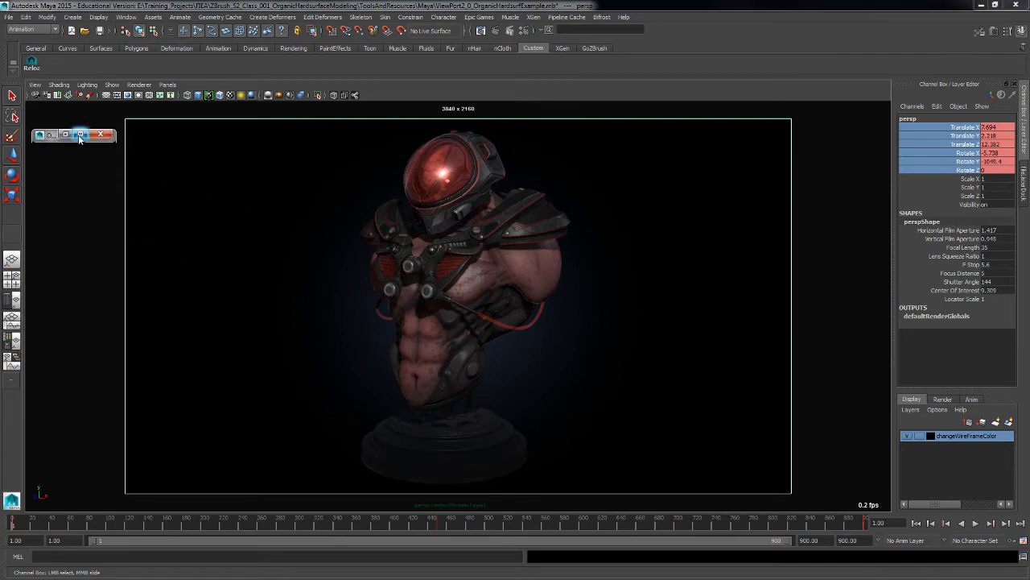
left_click(81, 135)
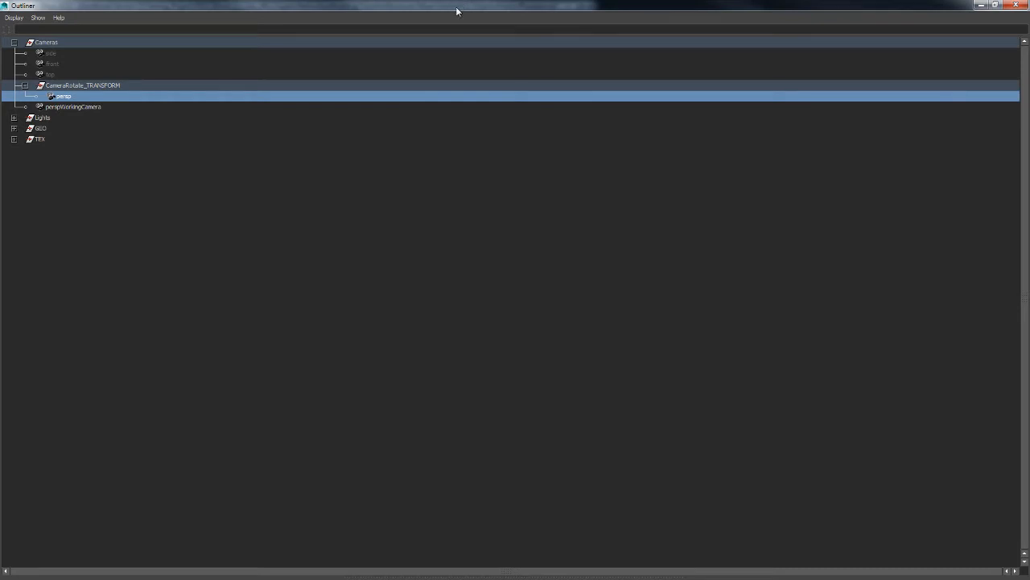
left_click_drag(456, 12, 112, 113)
left_click(108, 218)
left_click(96, 210)
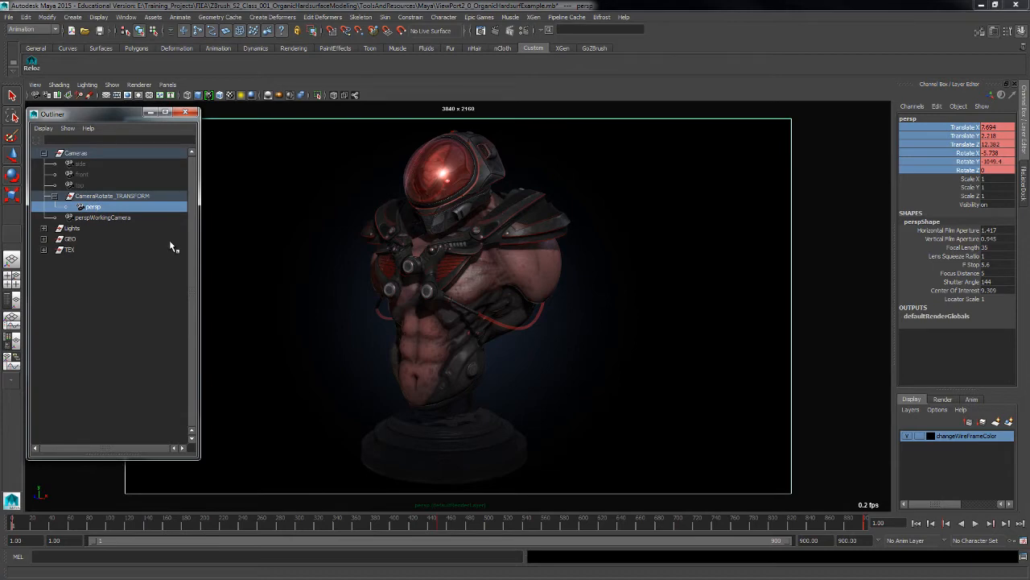
Open the Attribute Editor for the persp camera's shape and expand its Environment settings
key("ctrl+a")
left_click_drag(271, 74, 203, 80)
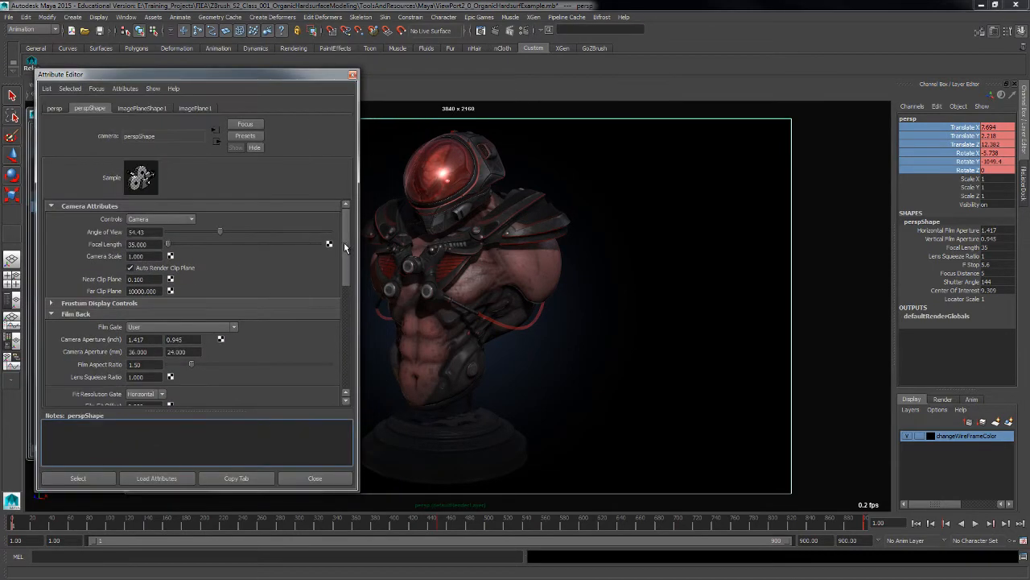
left_click_drag(346, 250, 343, 348)
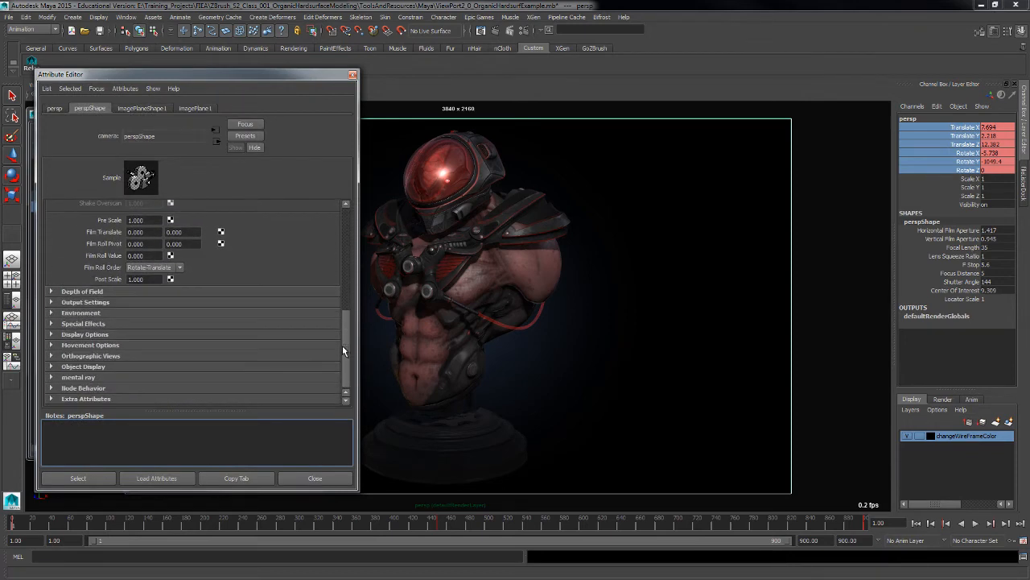
left_click(52, 314)
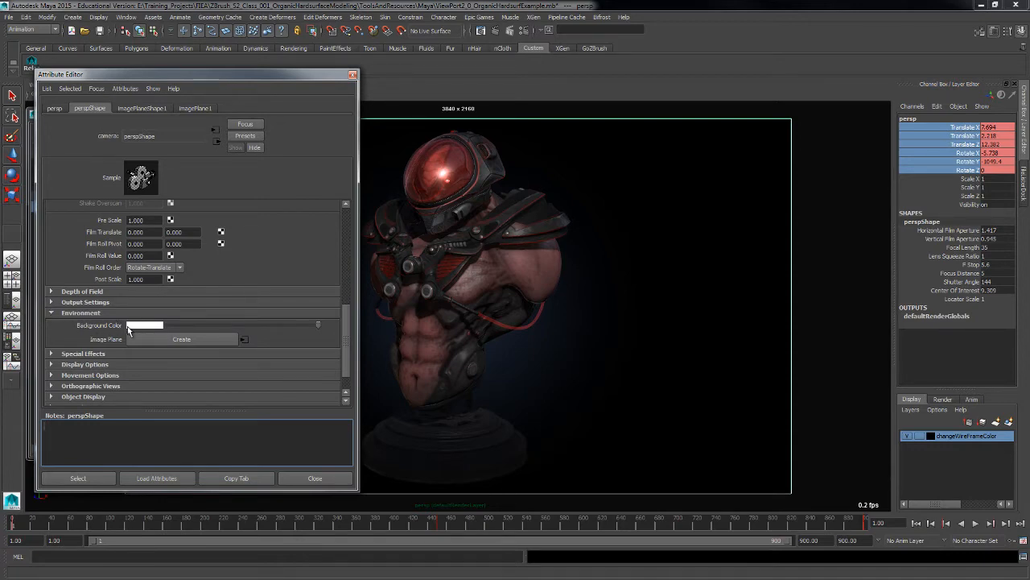
Narrow the Attribute Editor and reposition it so it sits clear of the bust
left_click_drag(162, 75, 138, 71)
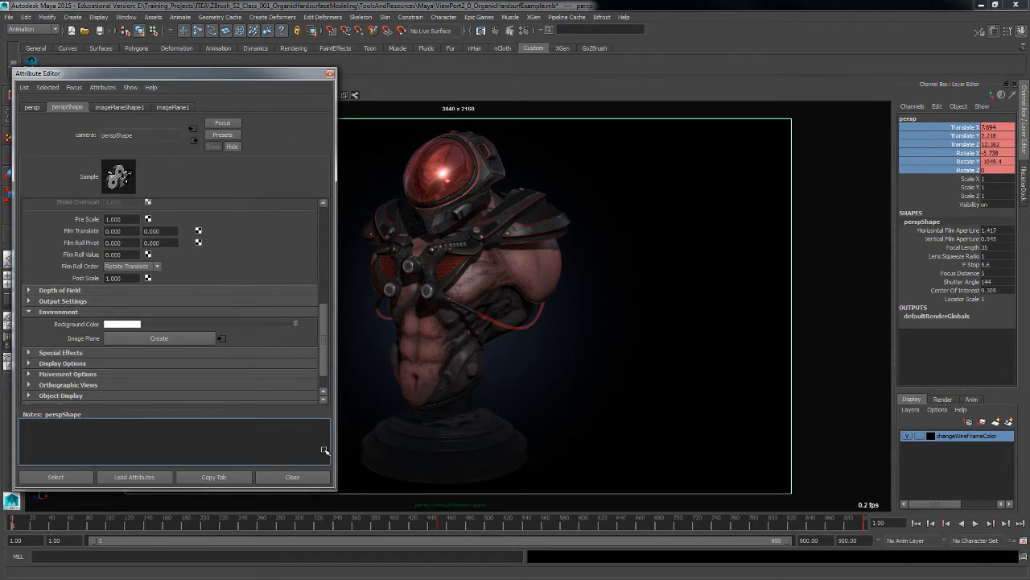
left_click_drag(335, 488, 281, 497)
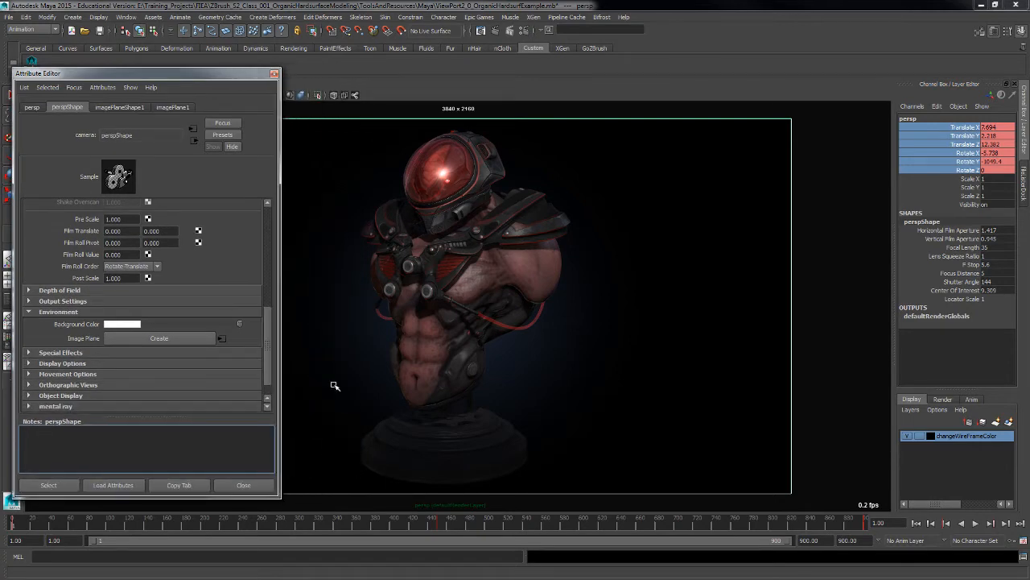
left_click_drag(223, 72, 249, 81)
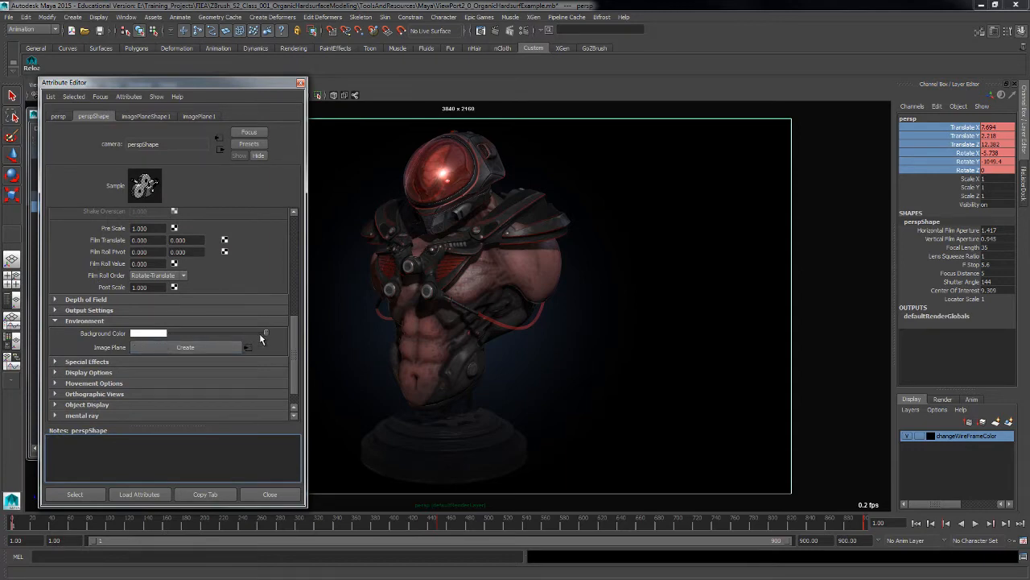
left_click_drag(265, 334, 320, 341)
left_click_drag(206, 89, 168, 87)
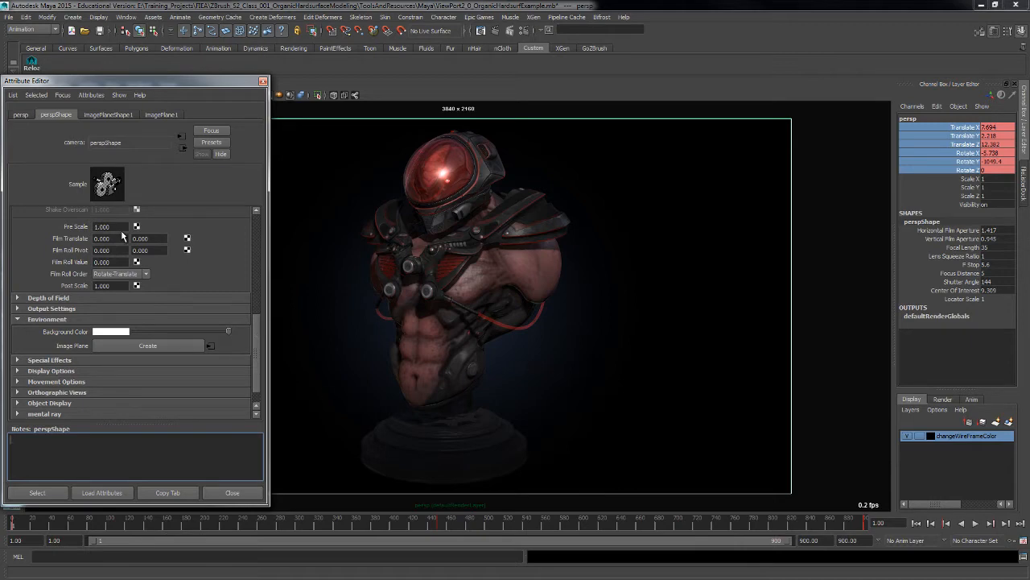
Review the image plane's shape attributes and its transform attributes, returning to the shape attributes
left_click(108, 114)
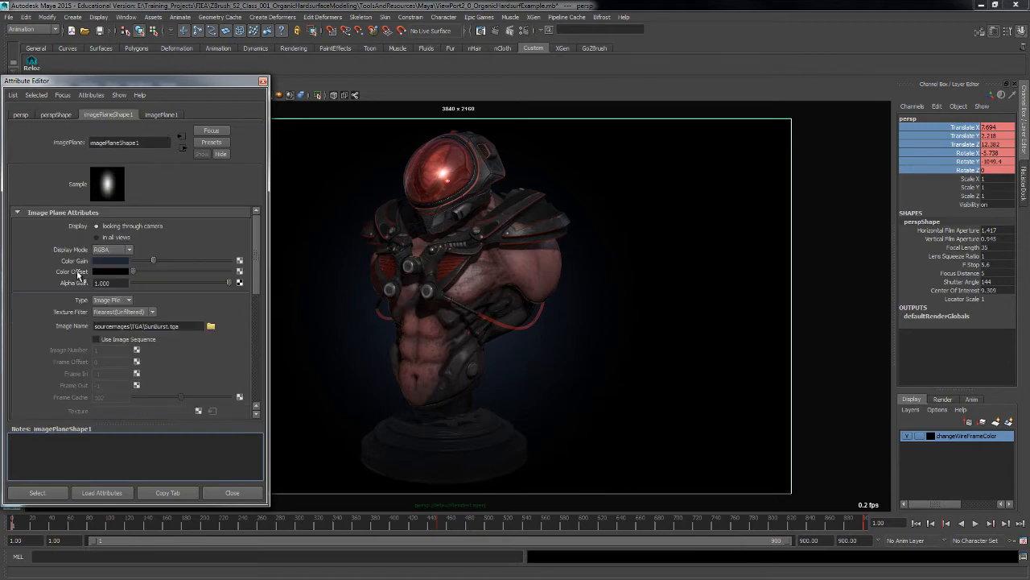
left_click(169, 116)
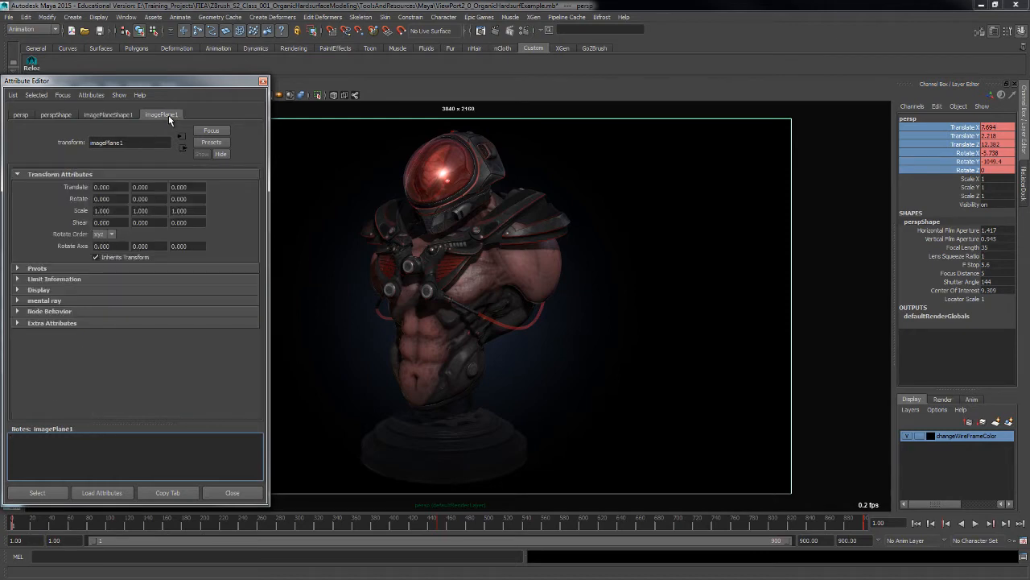
left_click(120, 115)
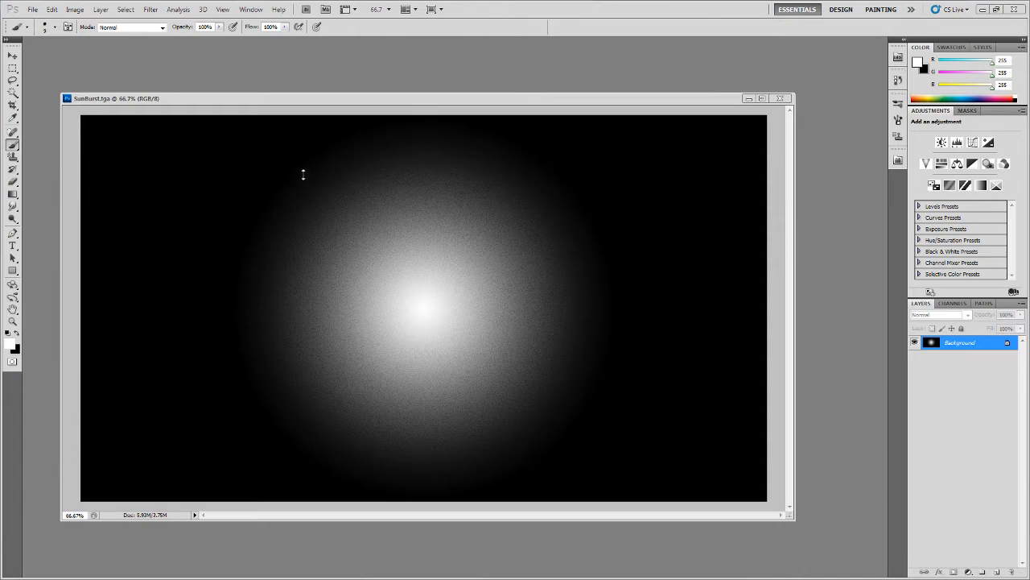
Switch to Photoshop and check the pixel dimensions of the SunBurst.tga image, leaving its size unaltered
left_click_drag(191, 101, 203, 80)
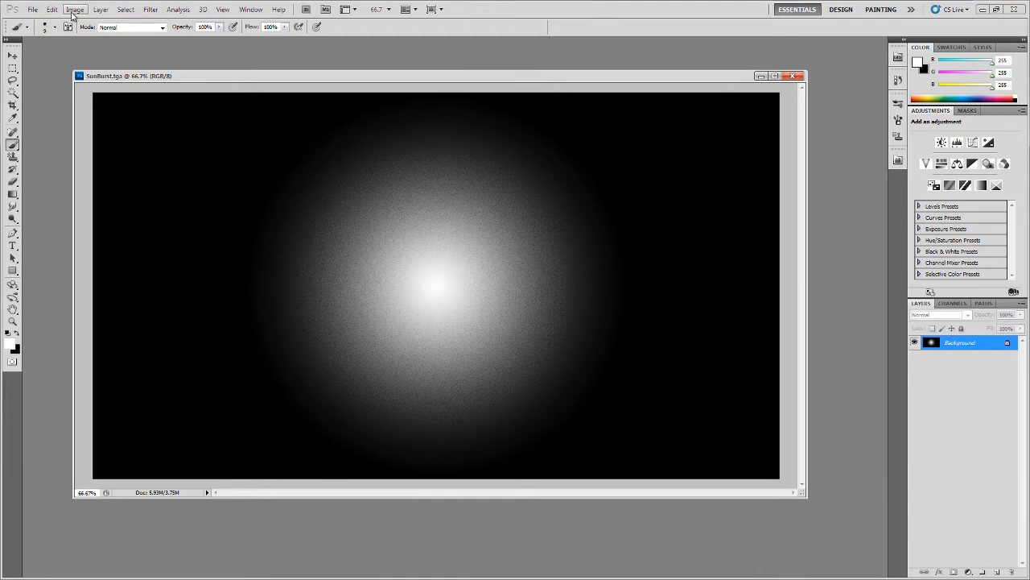
left_click(74, 9)
left_click(129, 86)
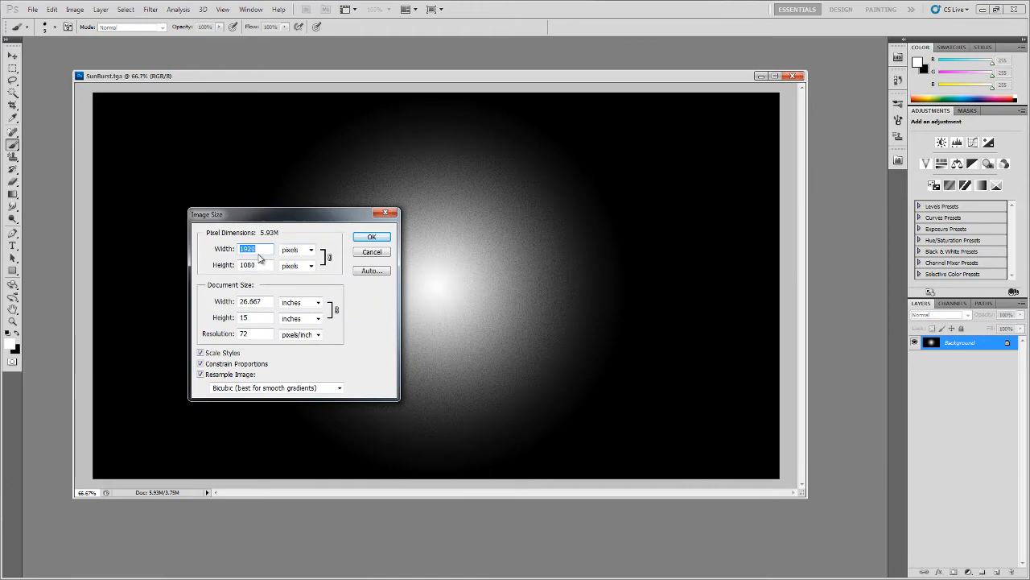
left_click_drag(338, 221, 199, 383)
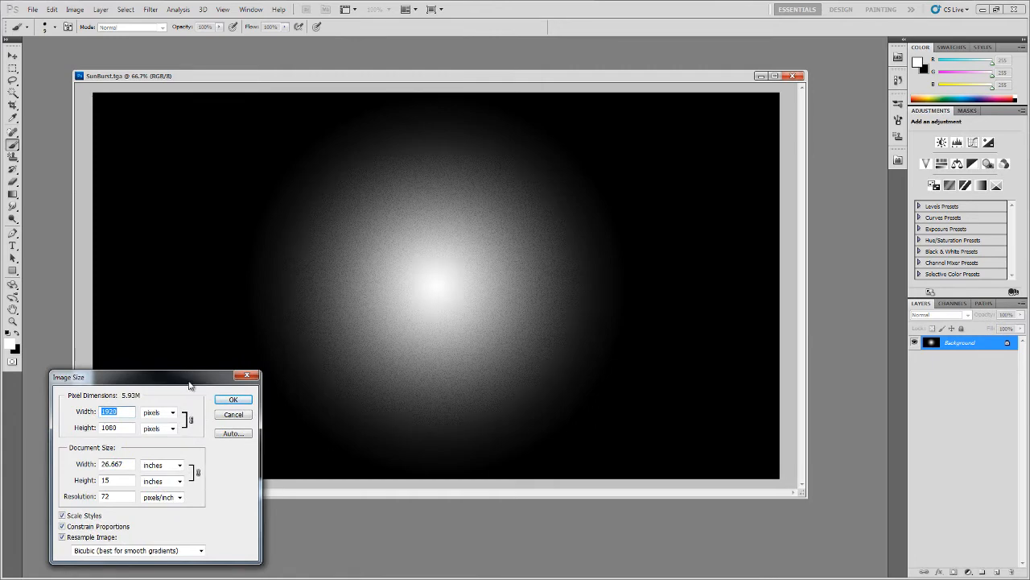
left_click_drag(190, 385, 206, 386)
left_click(259, 417)
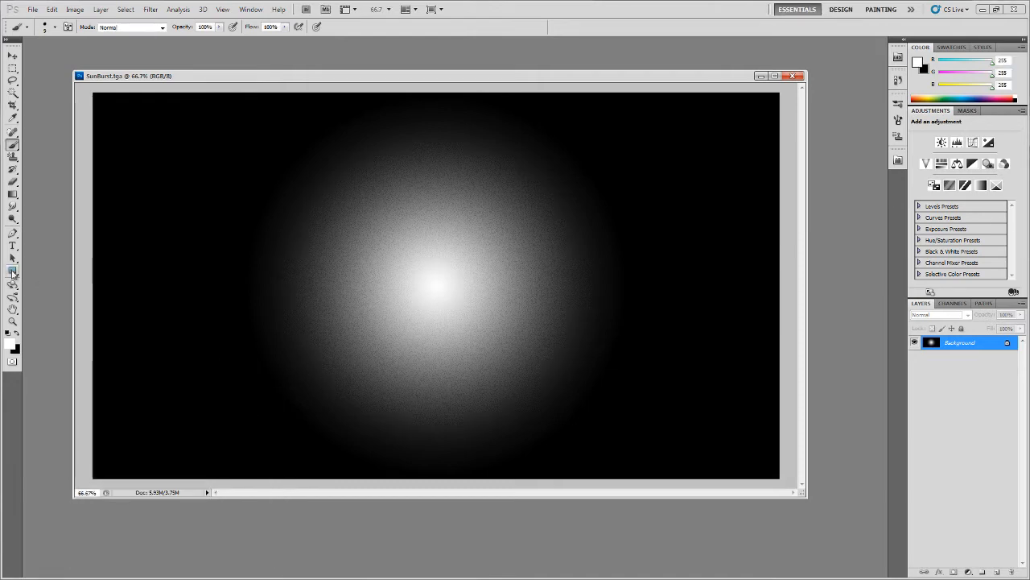
Activate the Gradient tool with the radial type and the foreground-to-transparent preset
key("g")
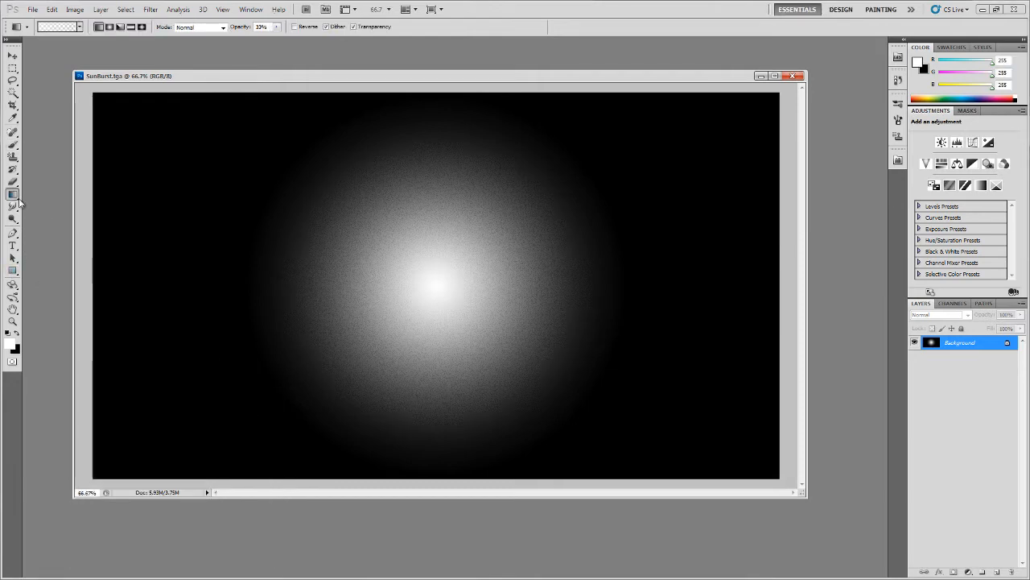
left_click(18, 197)
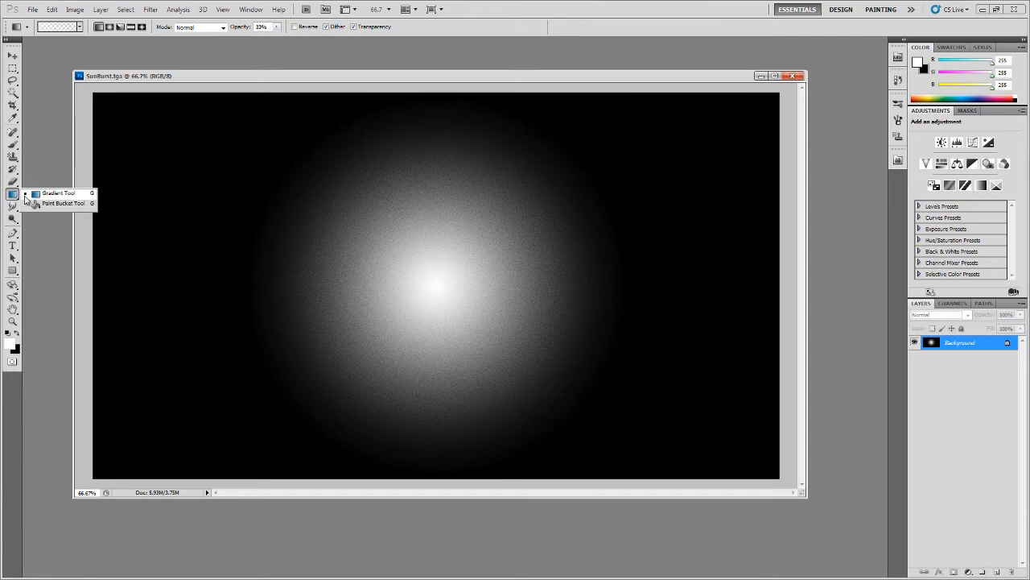
left_click(32, 194)
left_click(110, 26)
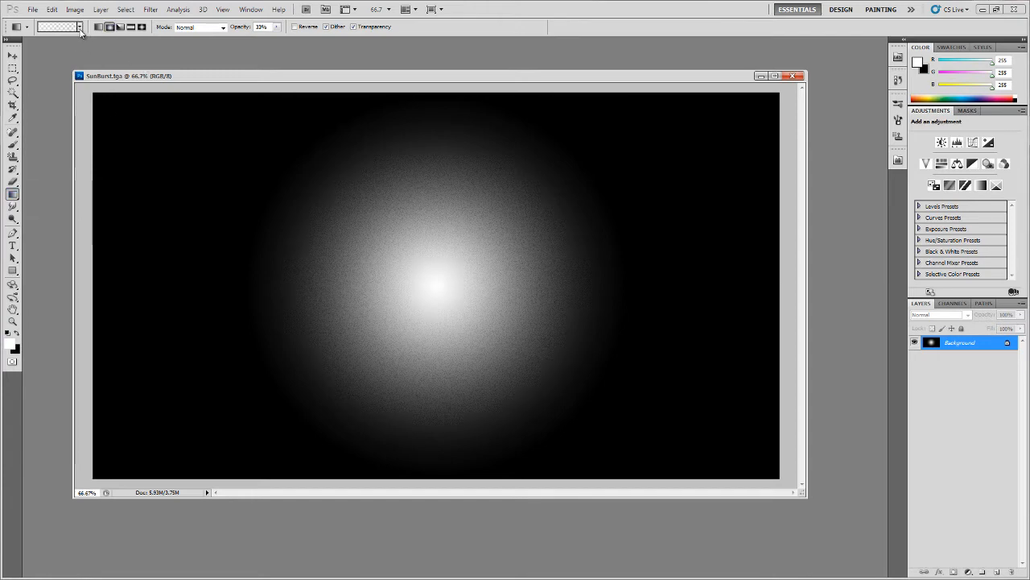
left_click(79, 26)
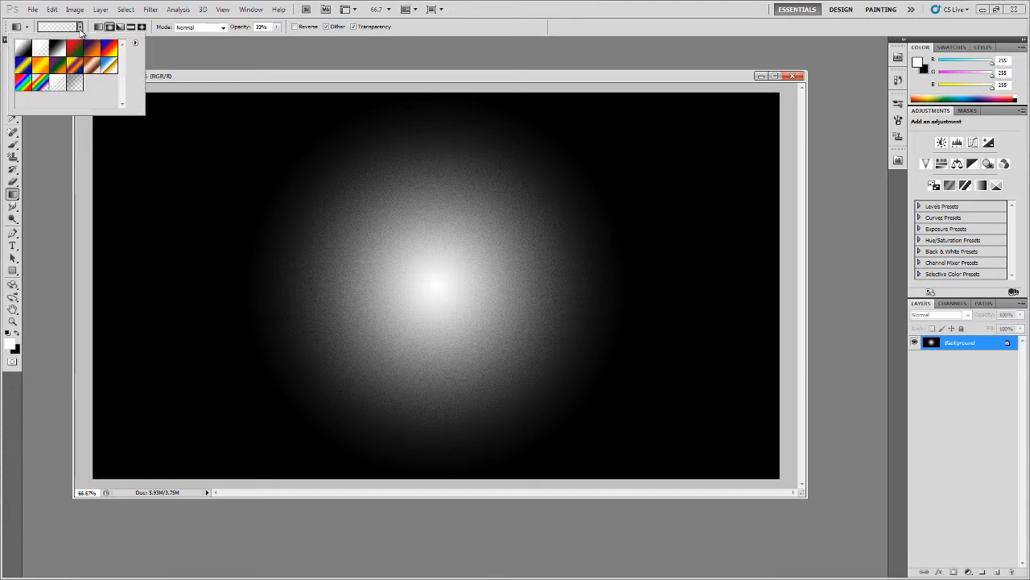
left_click(41, 48)
Try faint radial gradients in the dark area left of the sunburst and undo them
left_click_drag(194, 214, 356, 341)
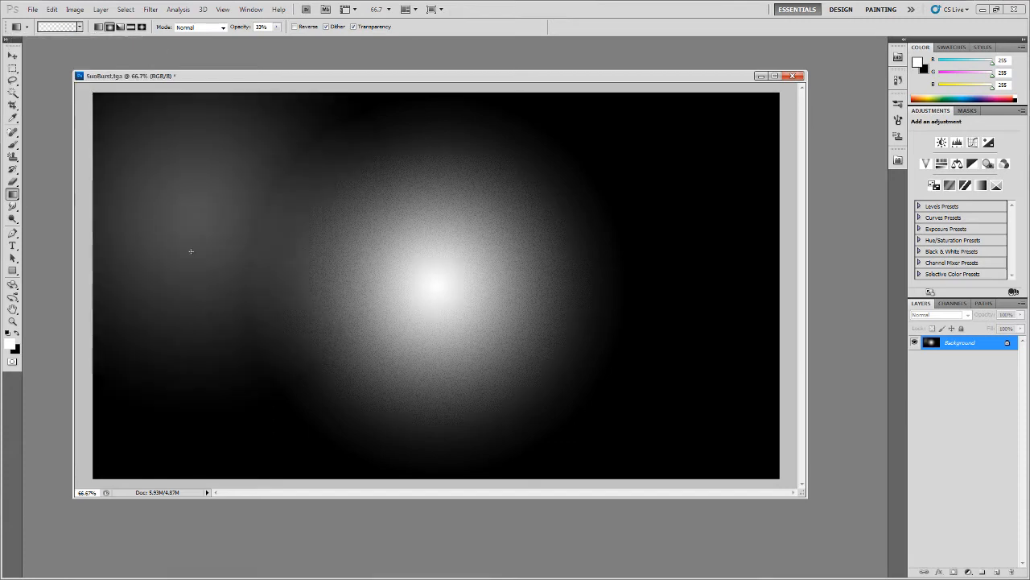
left_click_drag(199, 210, 201, 299)
key("ctrl+alt+z")
key("ctrl+alt+z")
key("ctrl+alt+z")
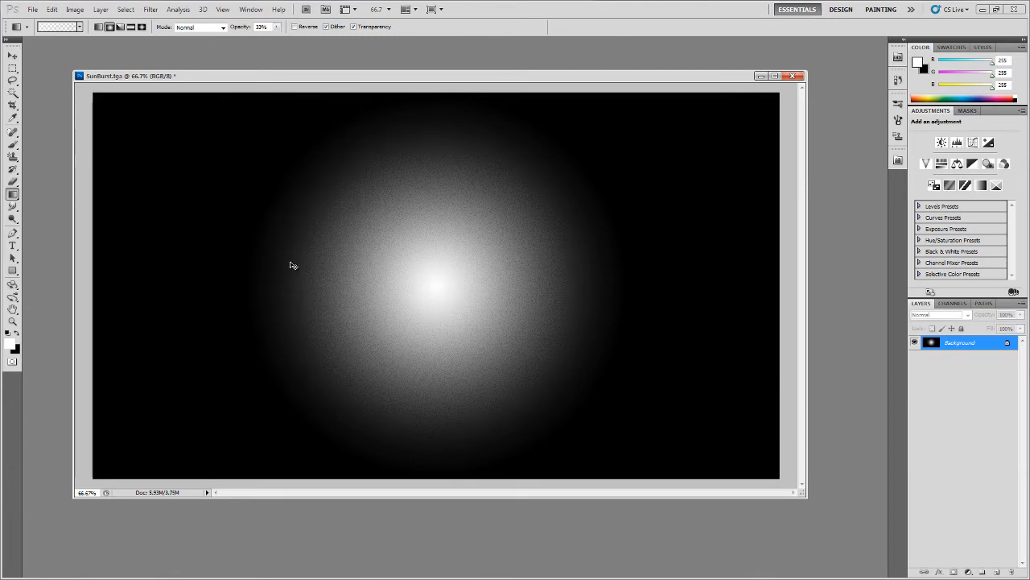
Show the rulers and place a horizontal and a vertical guide through the centre of the sunburst
key("ctrl+r")
left_click_drag(394, 87, 396, 288)
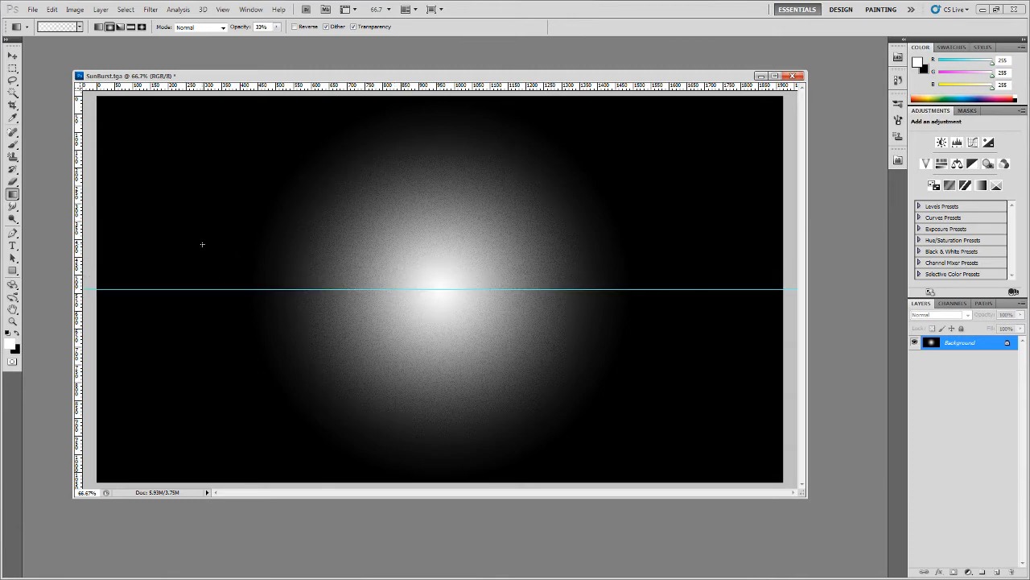
left_click_drag(81, 237, 437, 274)
key("v")
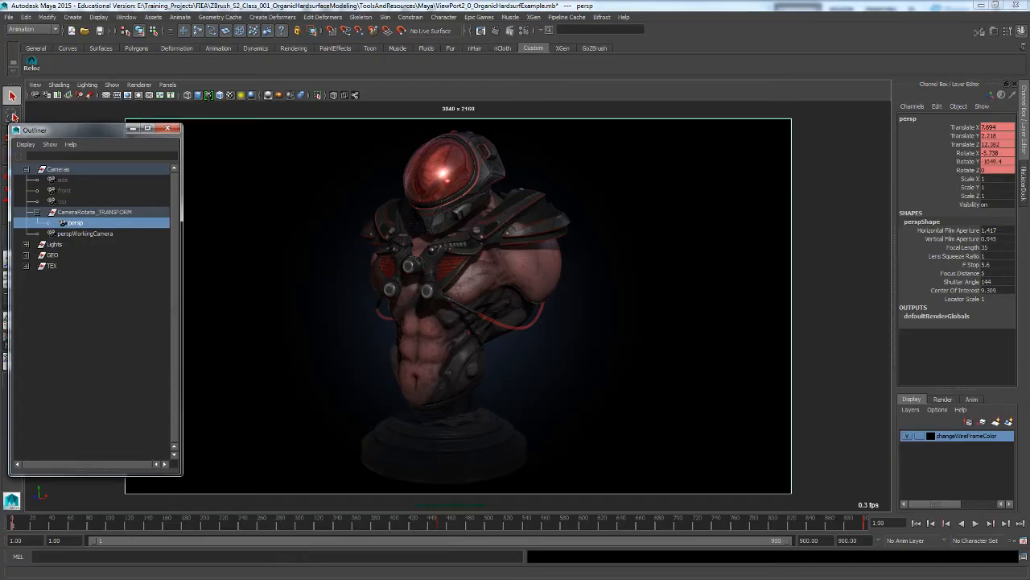
Switch to Maya, select the persp camera in the Outliner and open its image plane shape's attributes
left_click(88, 213)
left_click(82, 223)
key("ctrl+a")
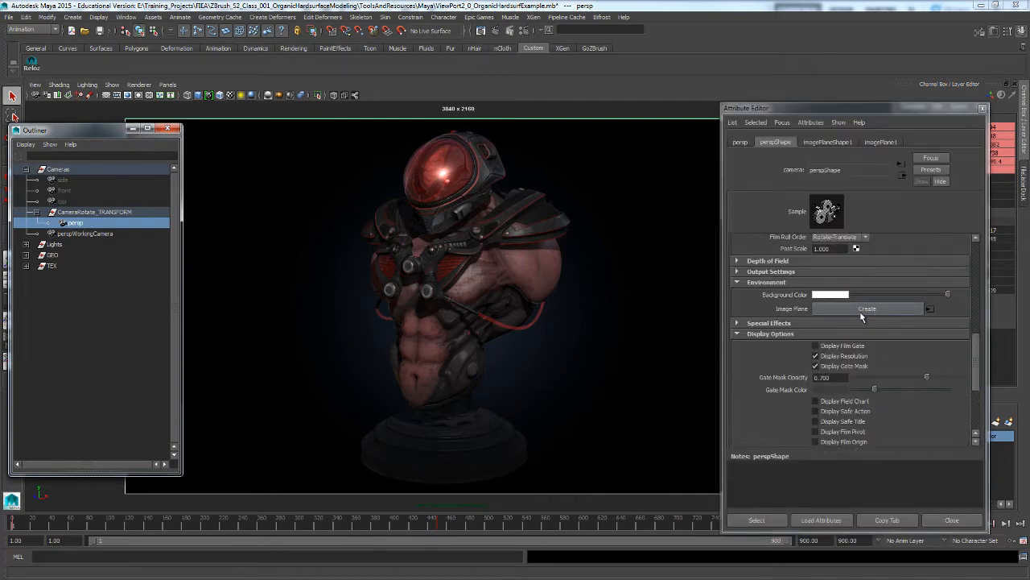
left_click(830, 143)
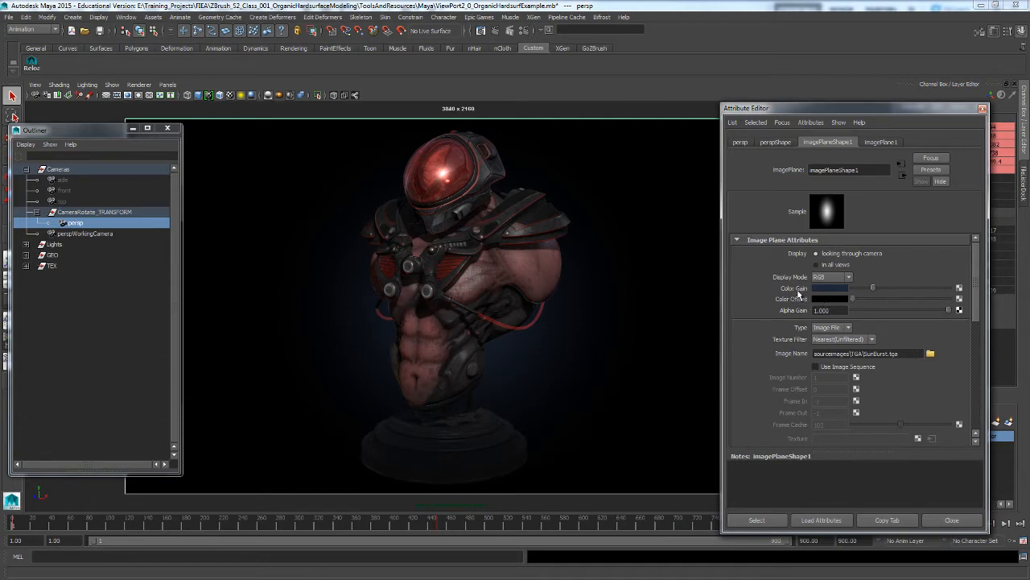
Try a brighter blue and a saturated red Color Gain on the image plane, then undo both changes
left_click_drag(872, 289, 901, 289)
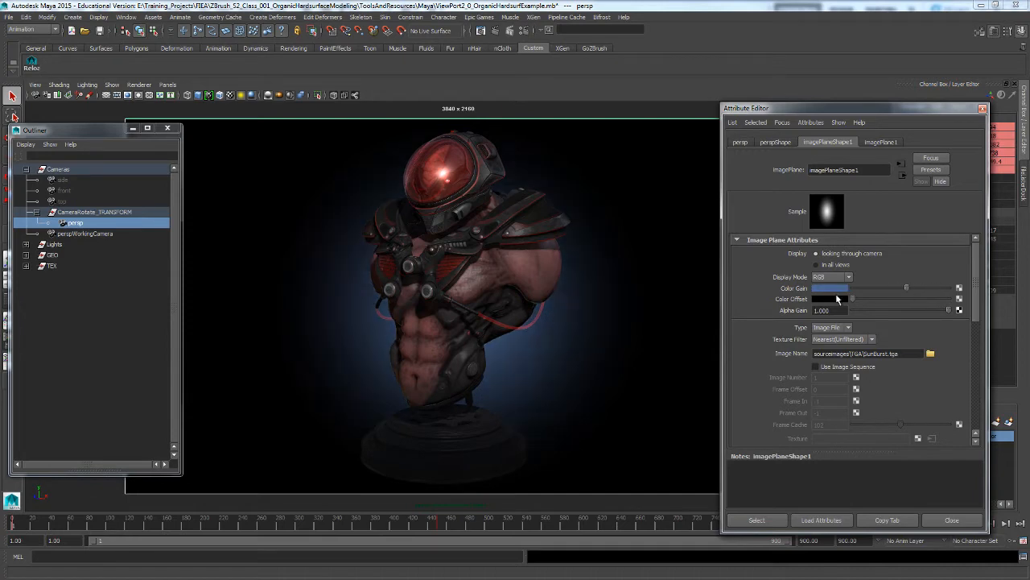
left_click(838, 289)
left_click(775, 281)
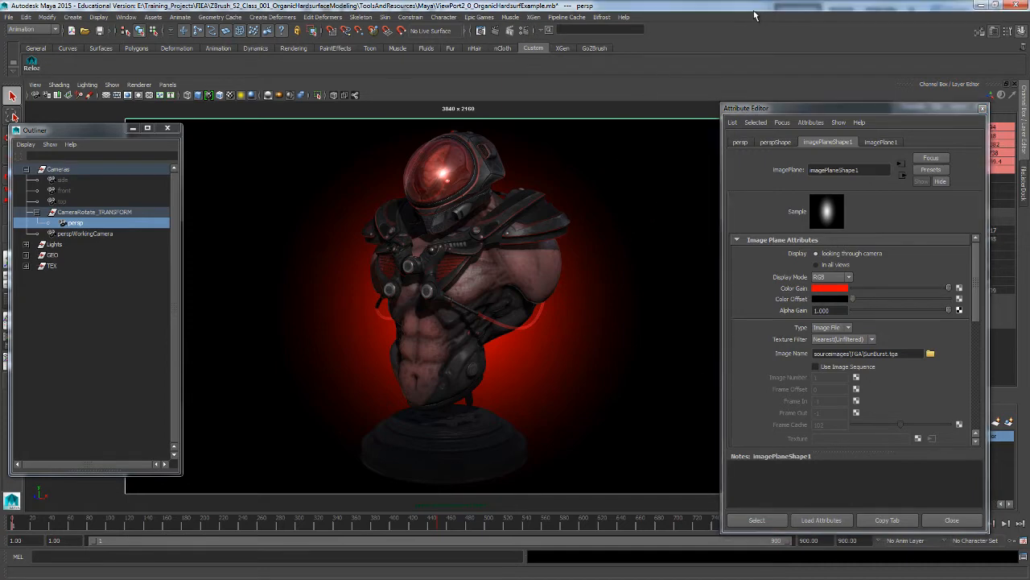
key("ctrl+z")
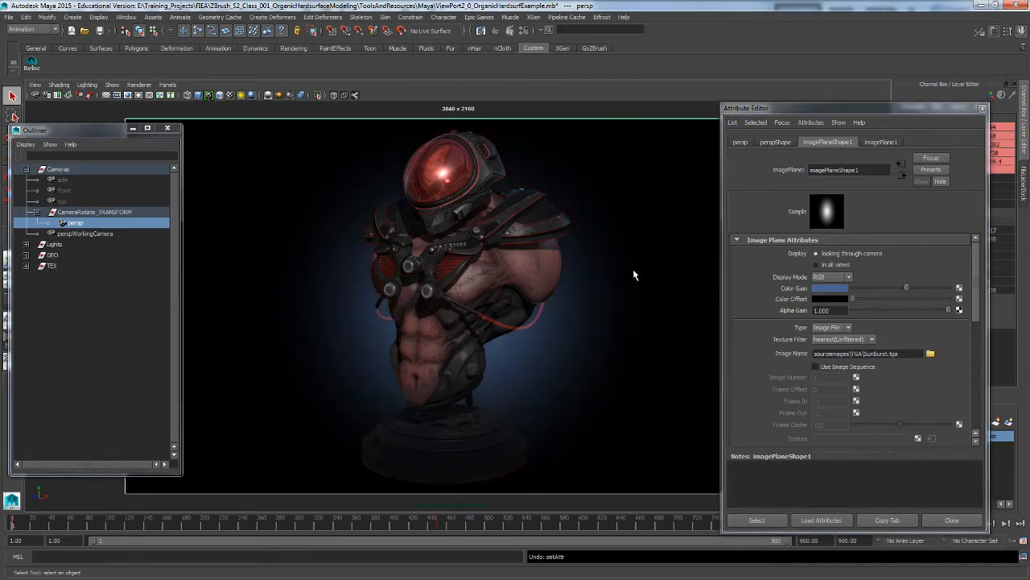
key("ctrl+z")
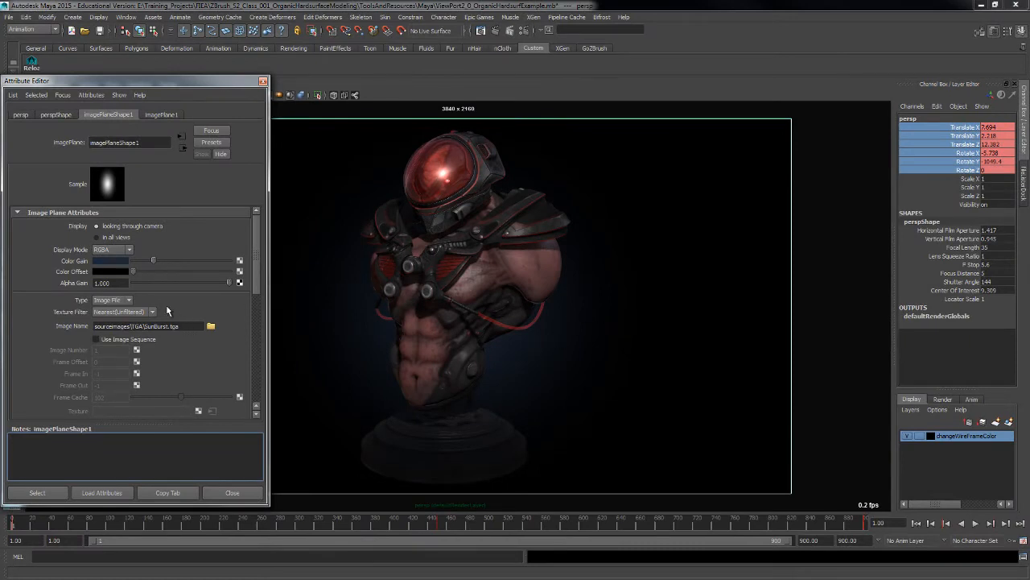
Set the image plane's Display Mode to None and return to the perspShape attributes
left_click(128, 250)
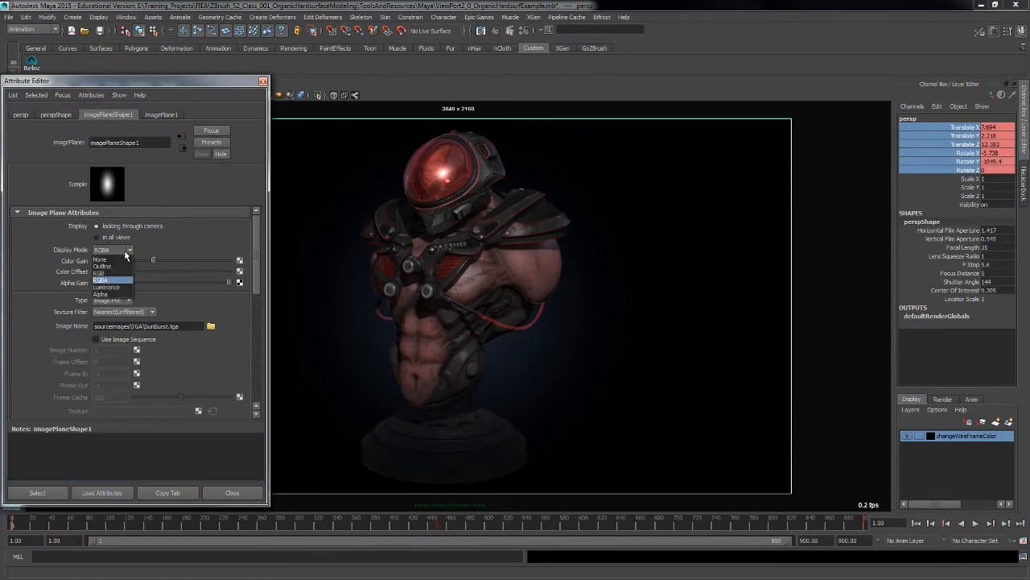
left_click(120, 263)
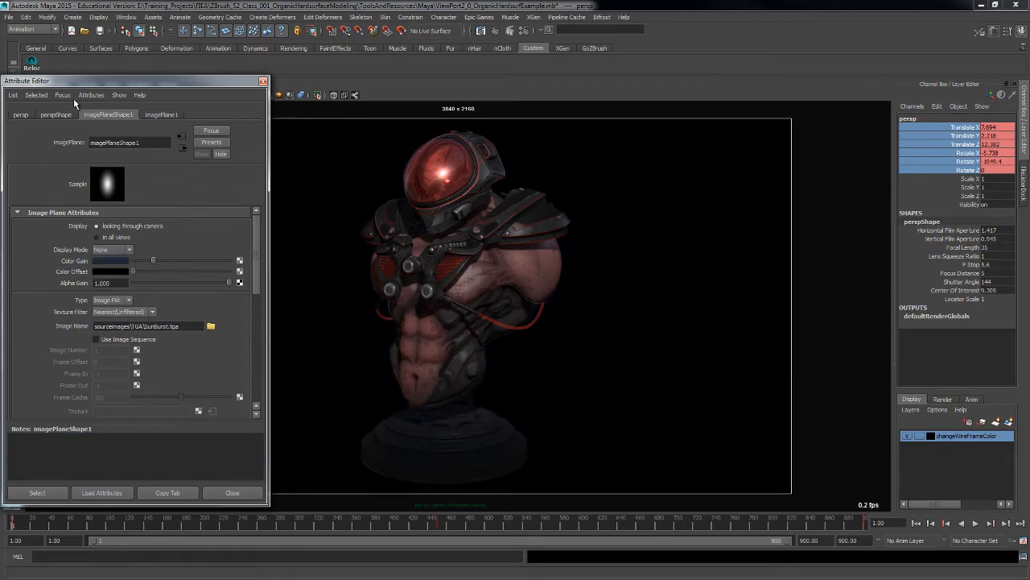
left_click(26, 117)
left_click(56, 114)
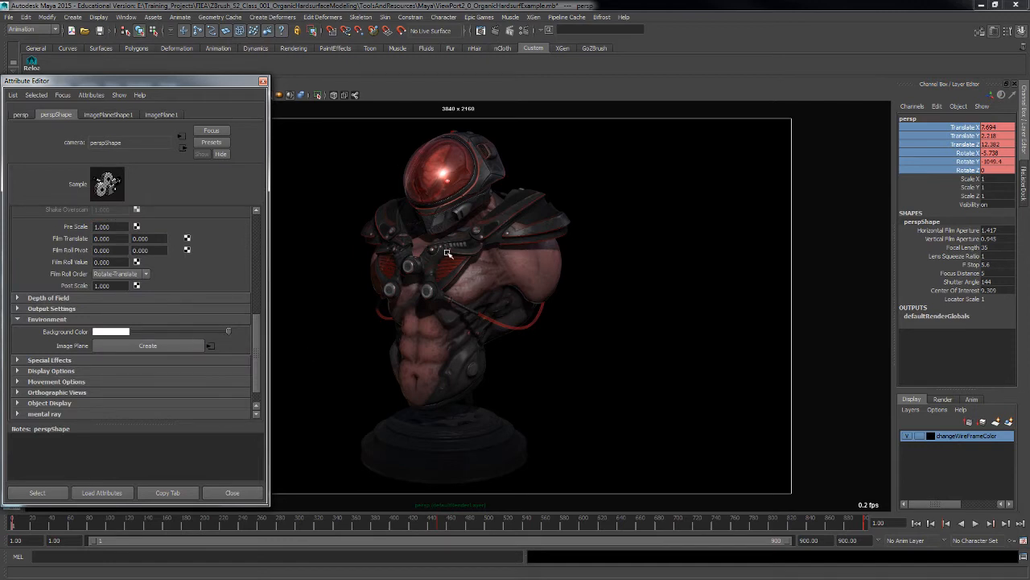
Clear the selection and cycle the viewport background through its presets, including the blue gradient, ending on light grey
left_click(317, 193)
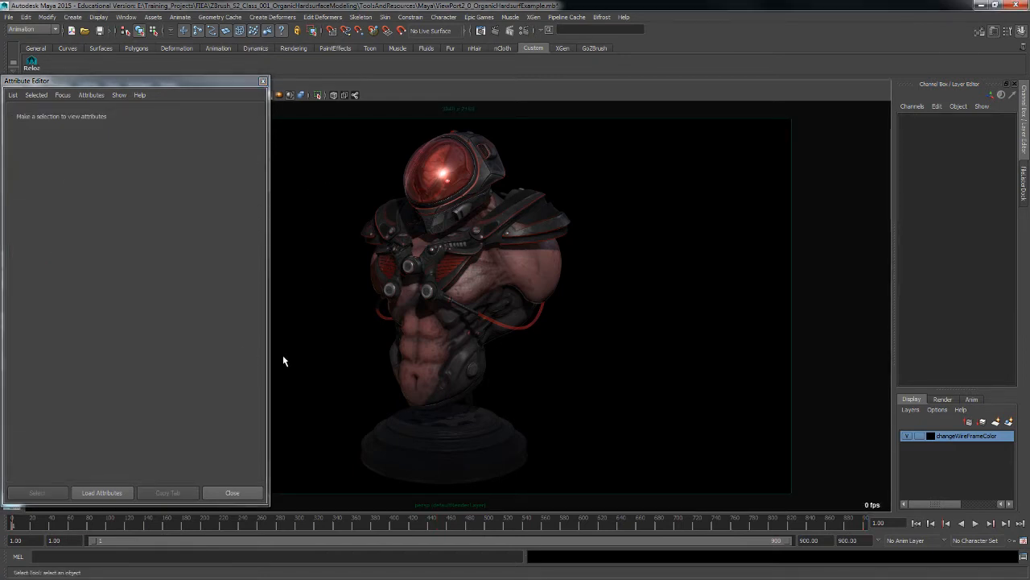
key("alt+b")
key("alt+b")
key("alt+b")
key("alt+b")
key("alt+b")
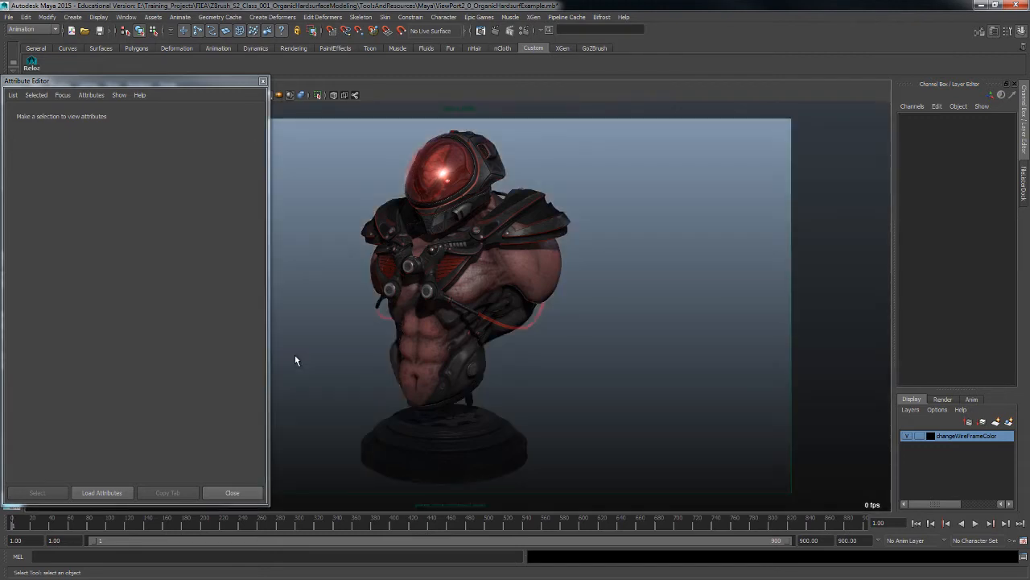
key("alt+b")
key("alt+b")
key("alt+b")
key("alt+b")
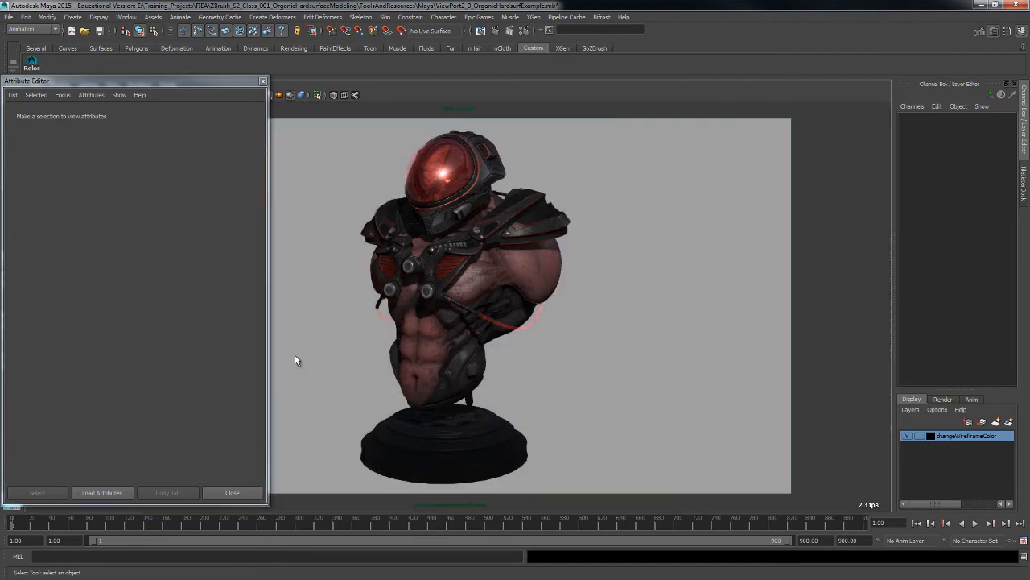
key("alt+b")
key("alt+b")
key("alt+b")
key("alt+b")
key("alt+b")
key("alt+b")
key("alt+b")
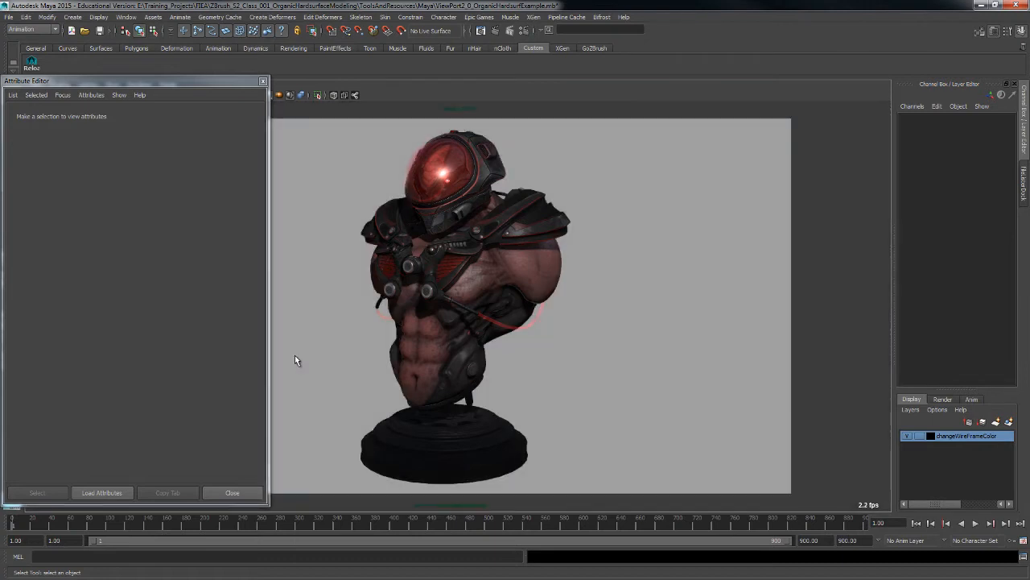
key("alt+b")
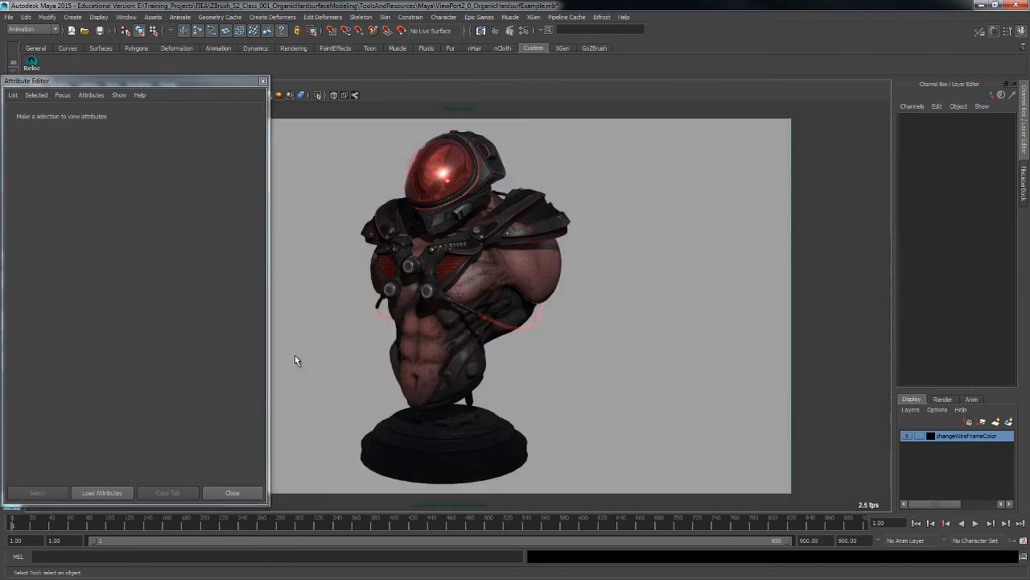
Open the Color Settings and set the 3D Views Background to pure white
left_click(125, 17)
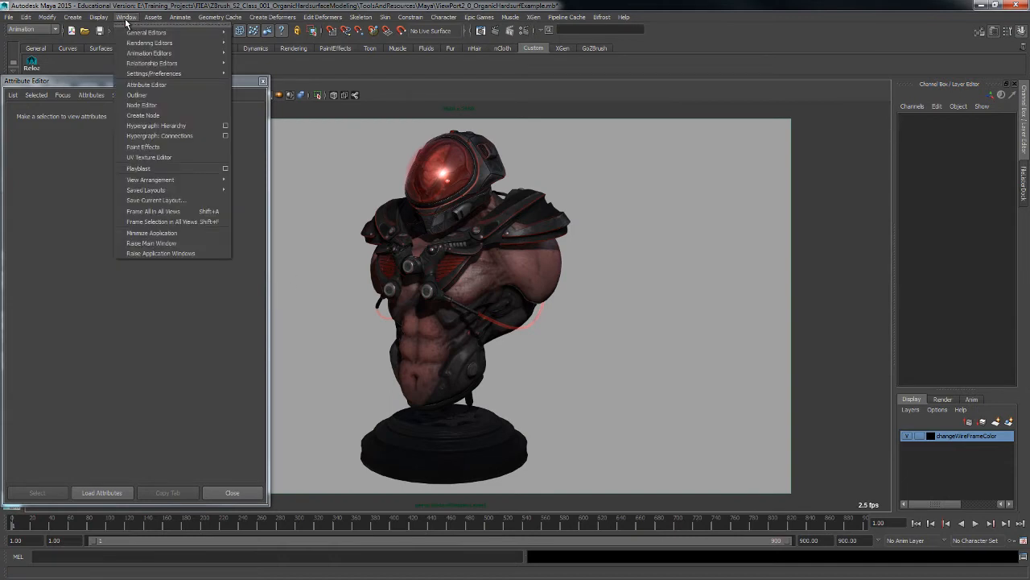
mouse_move(147, 75)
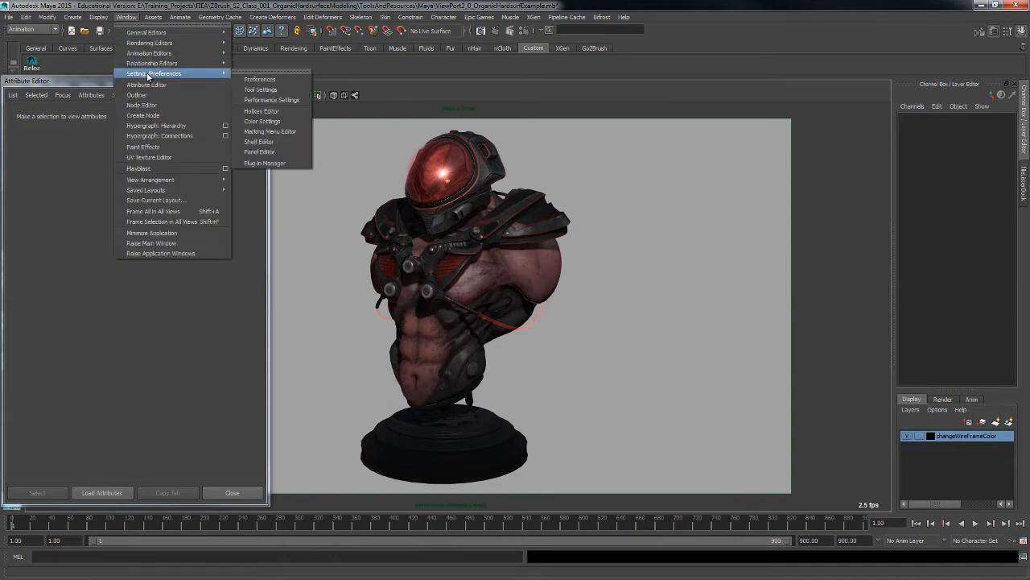
left_click(281, 121)
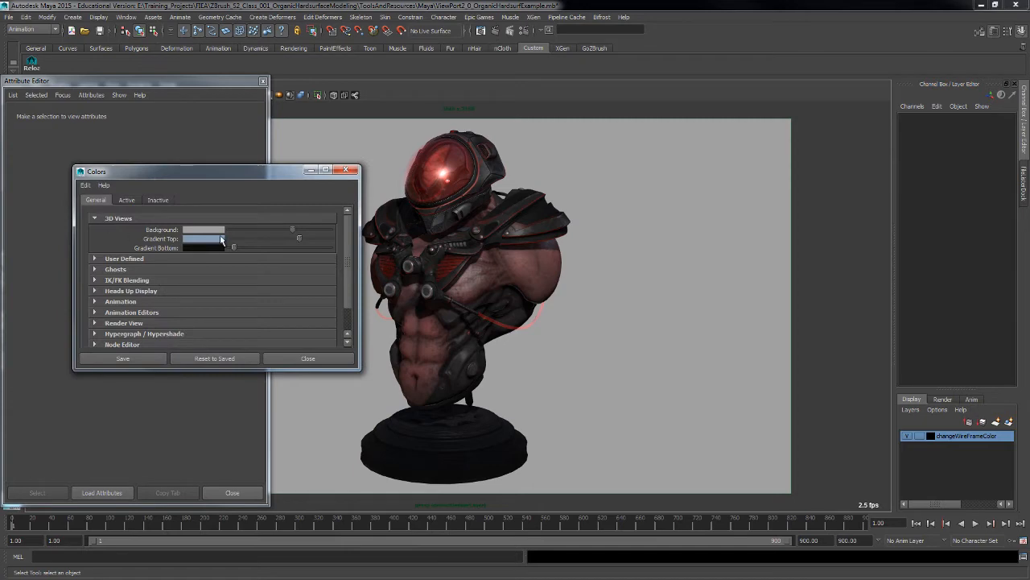
left_click_drag(203, 184, 157, 187)
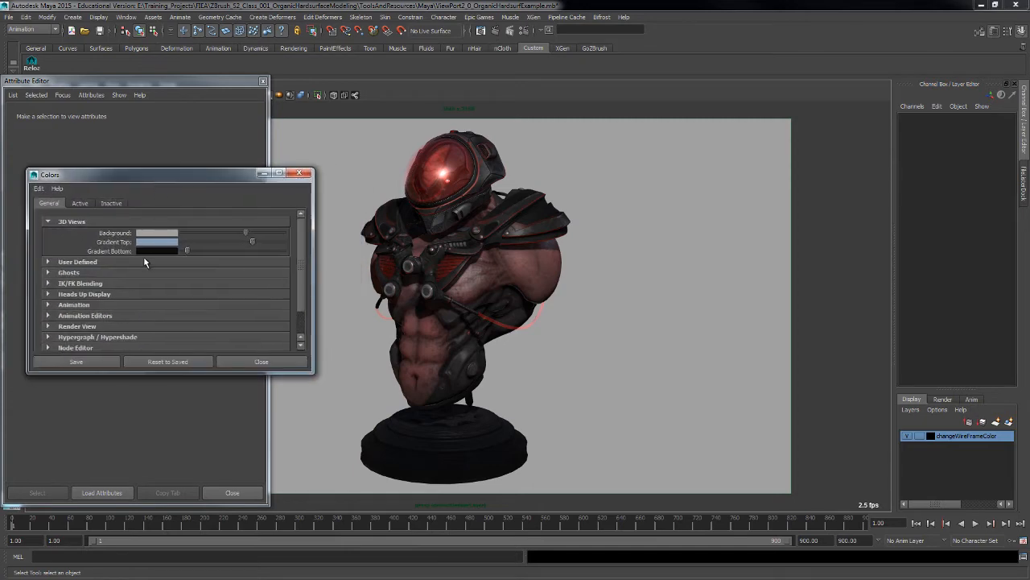
left_click_drag(246, 233, 309, 232)
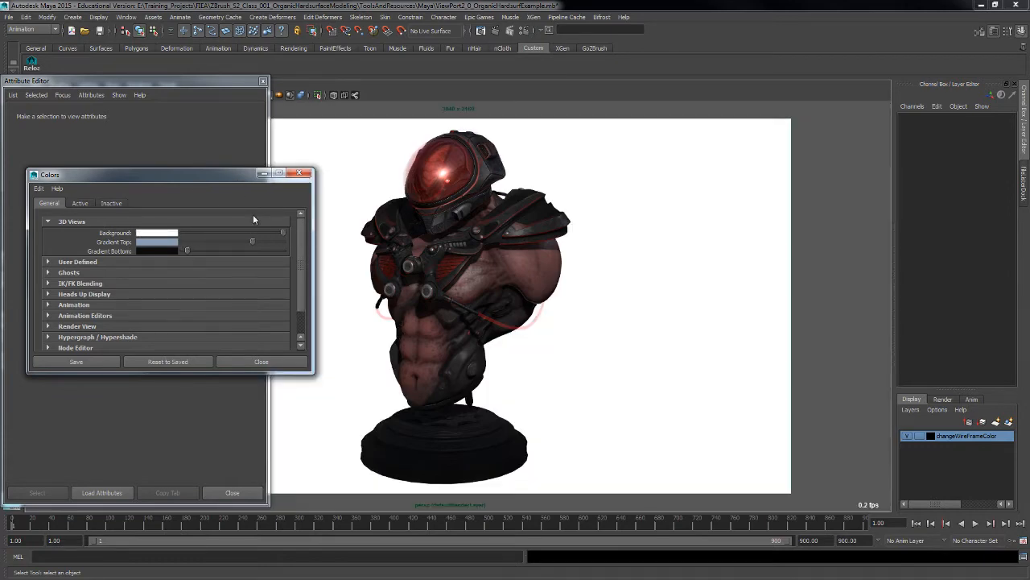
left_click_drag(242, 174, 286, 255)
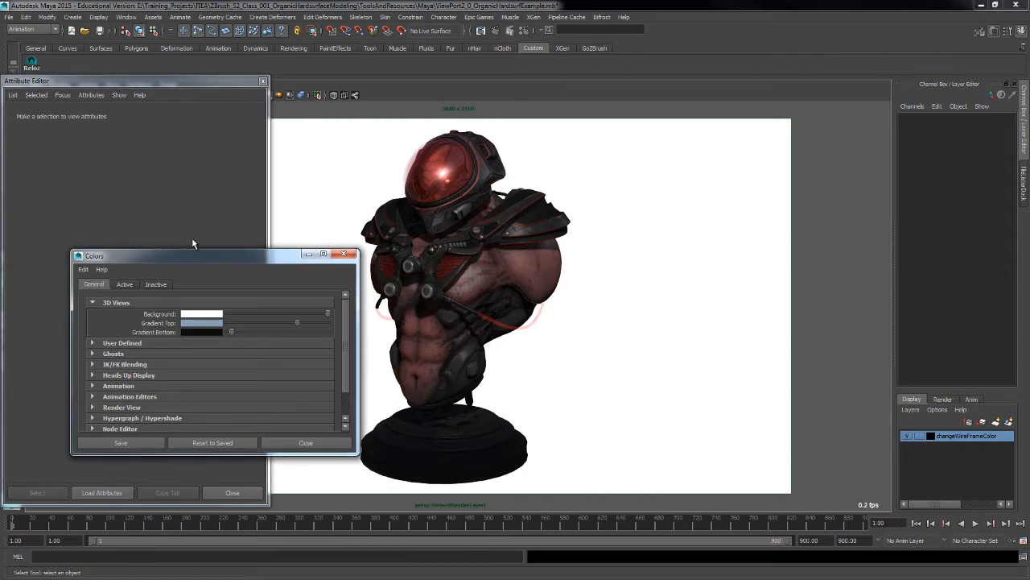
Rearrange the floating windows to uncover the Outliner and select the persp camera to show its Environment attributes
left_click_drag(150, 83, 195, 92)
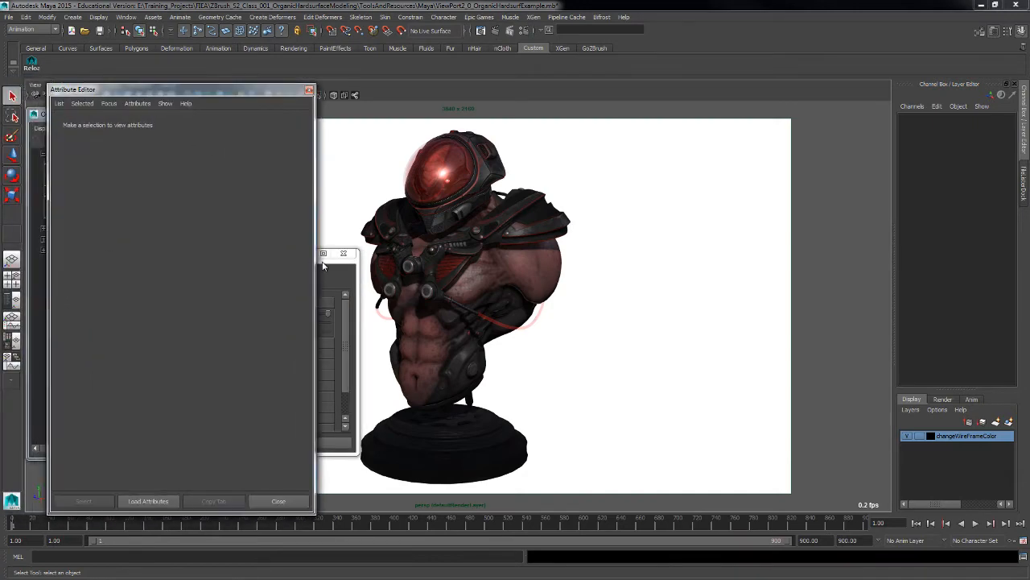
left_click_drag(339, 251, 836, 267)
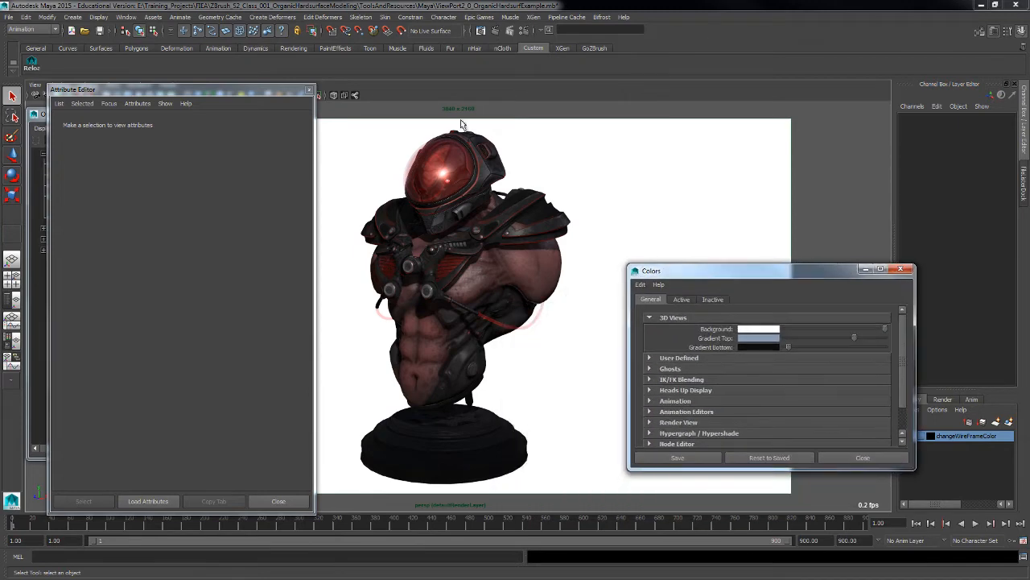
left_click_drag(209, 88, 358, 92)
left_click(90, 207)
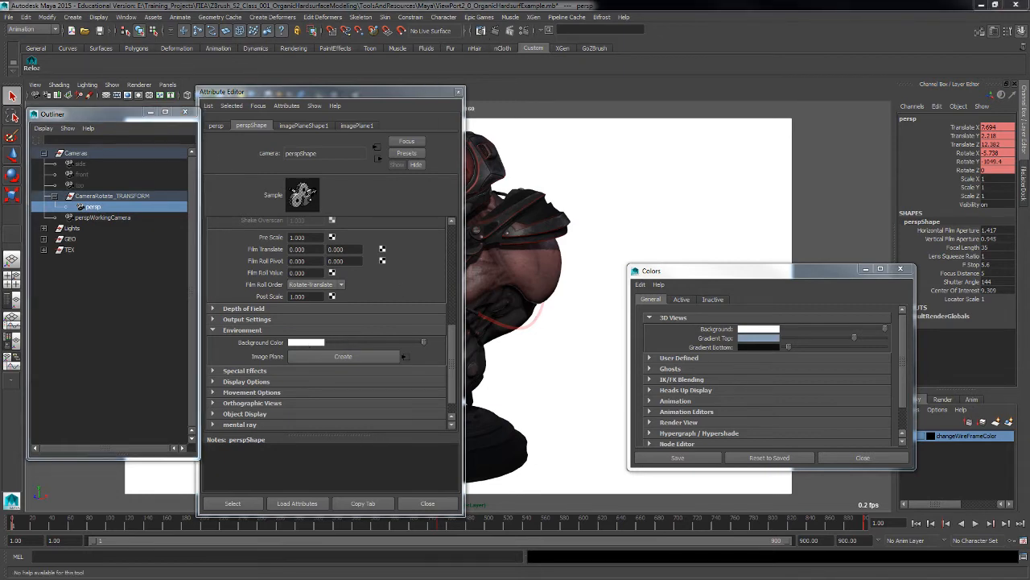
Render the current frame with Maya Hardware 2.0 in the Render View to examine the background, then close the view
left_click_drag(0, 193, 575, 57)
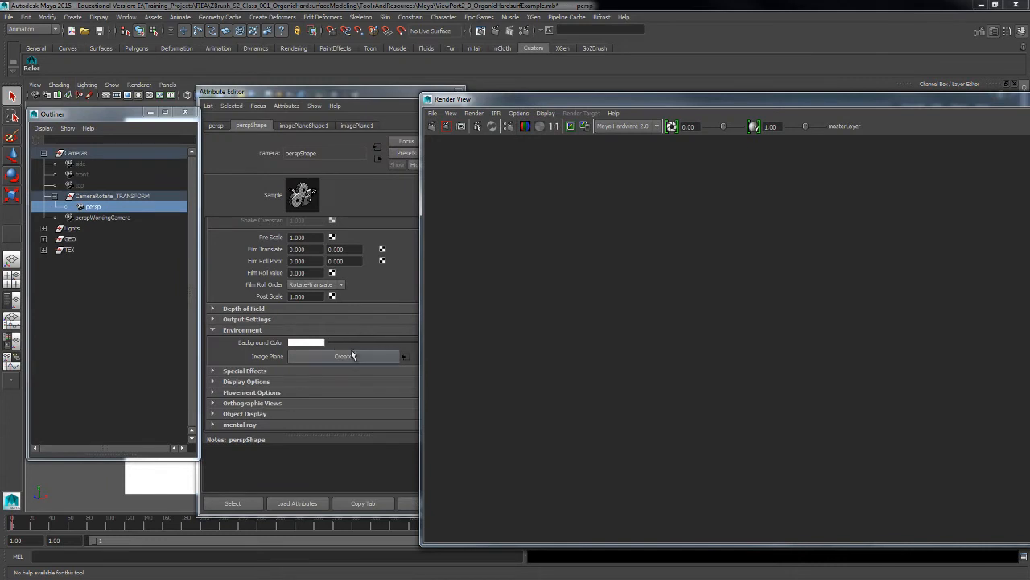
left_click_drag(665, 98, 512, 81)
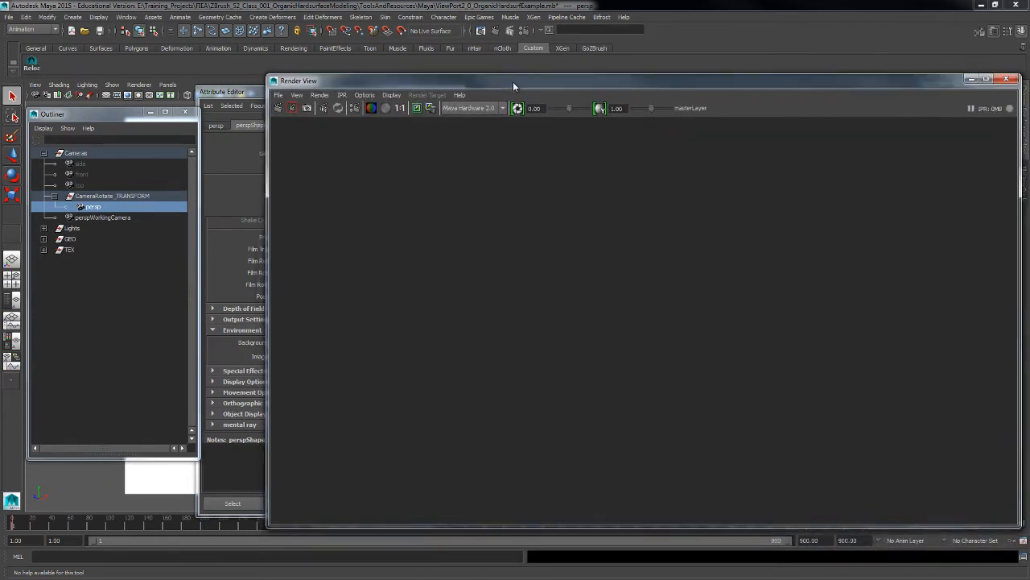
left_click(278, 109)
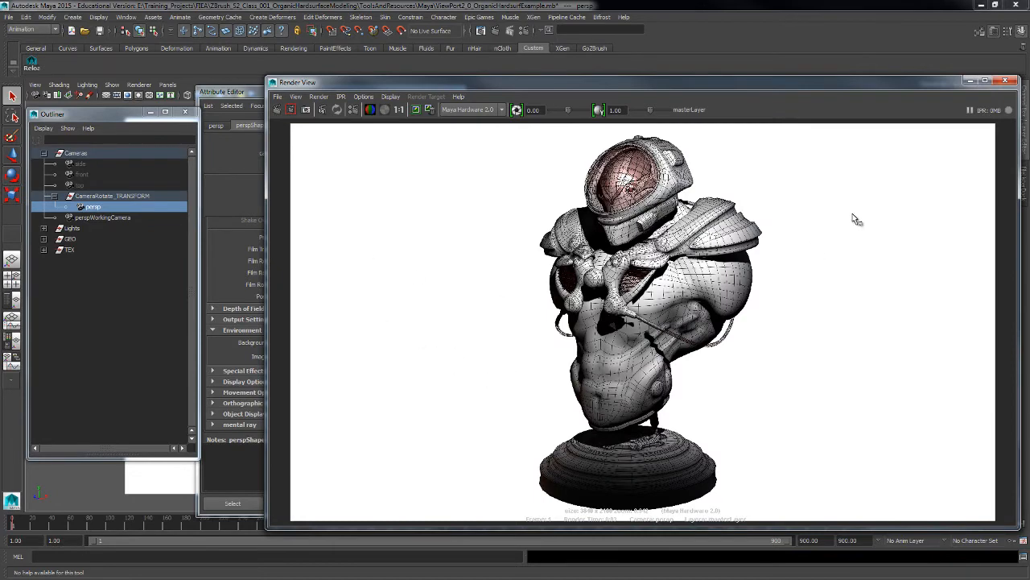
left_click(1006, 82)
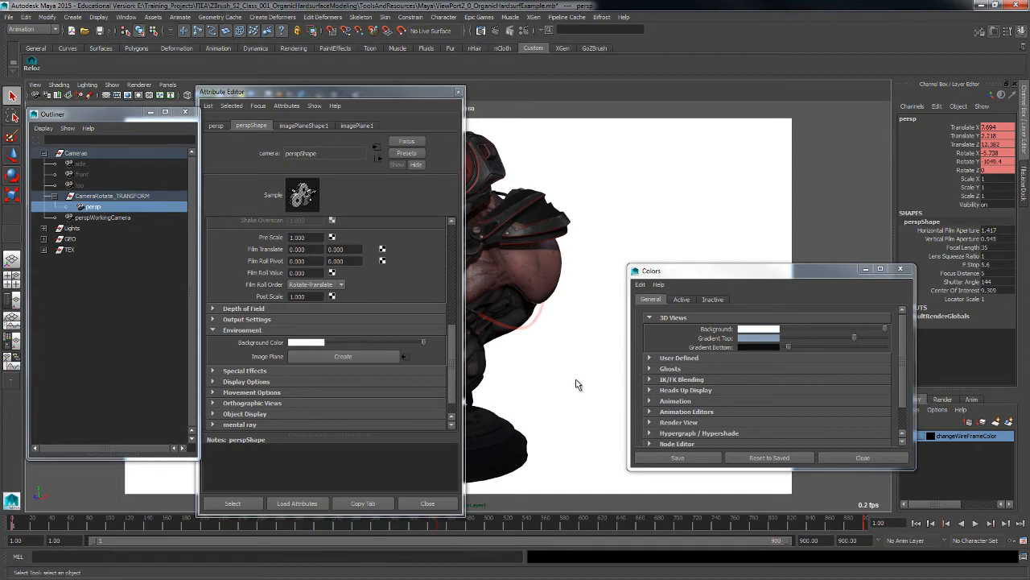
Clear the selection and cycle the viewport through the blue gradient, grey and black backgrounds while watching the 3D Views swatches
left_click(595, 359)
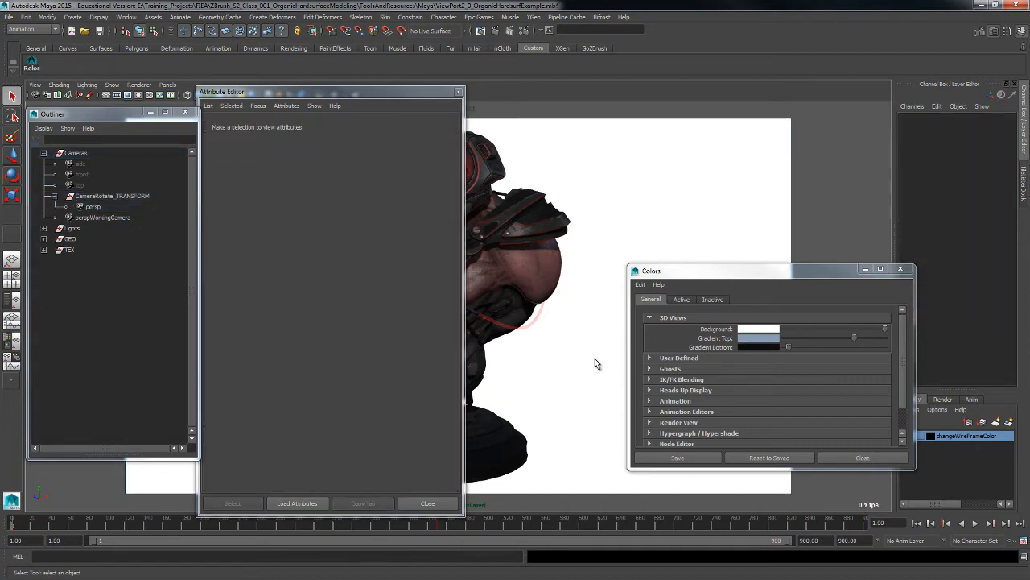
key("alt+b")
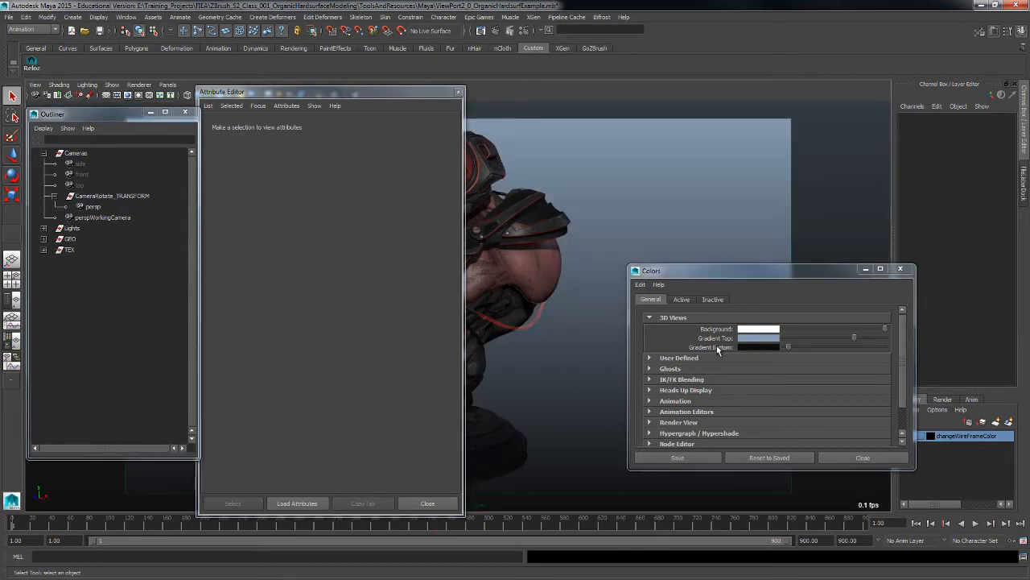
key("alt+b")
key("alt+b")
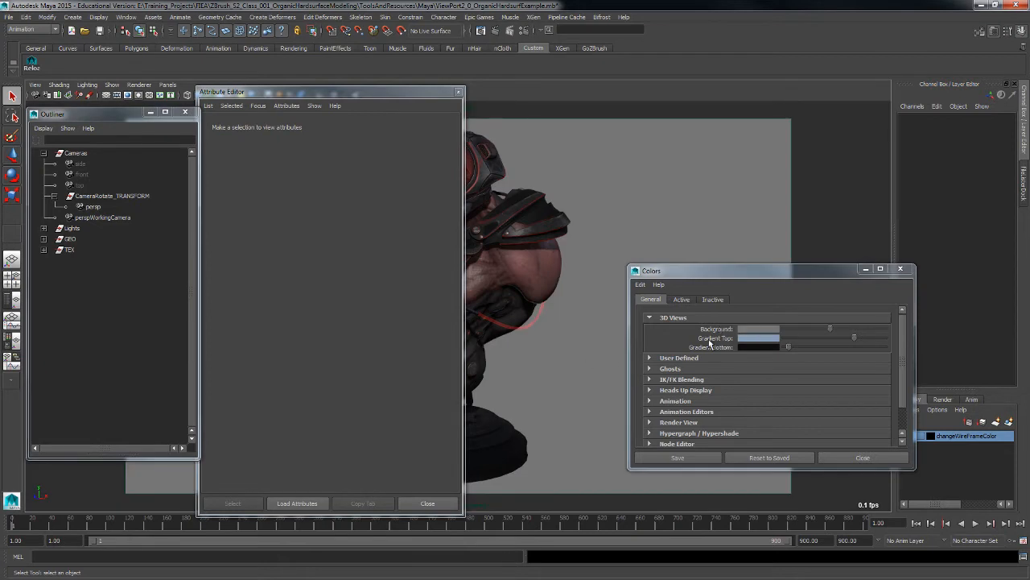
key("alt+b")
key("alt+b")
key("alt+b")
key("alt+b")
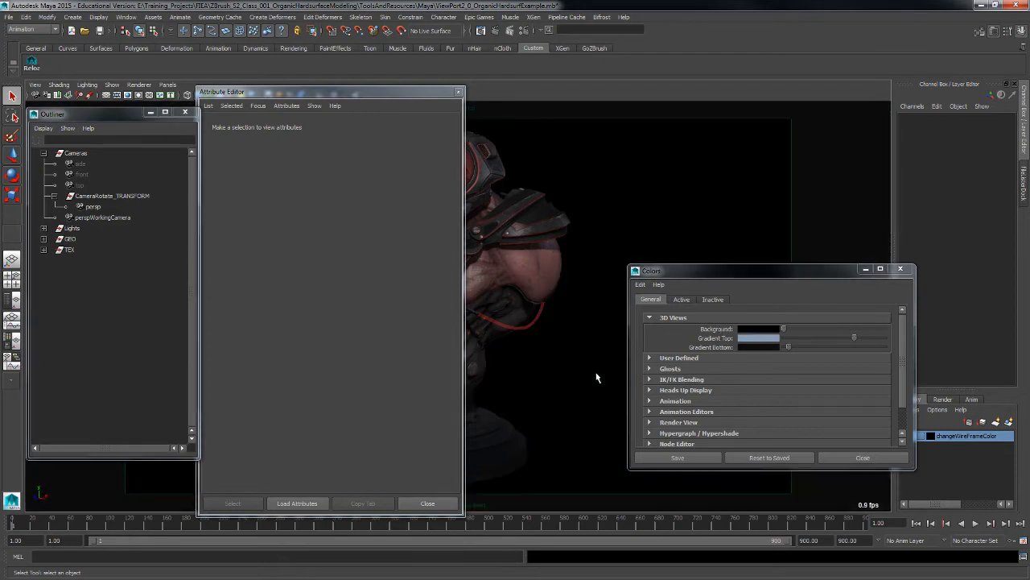
Set the 3D Views Background to white again and save the colour settings
left_click_drag(830, 328, 884, 329)
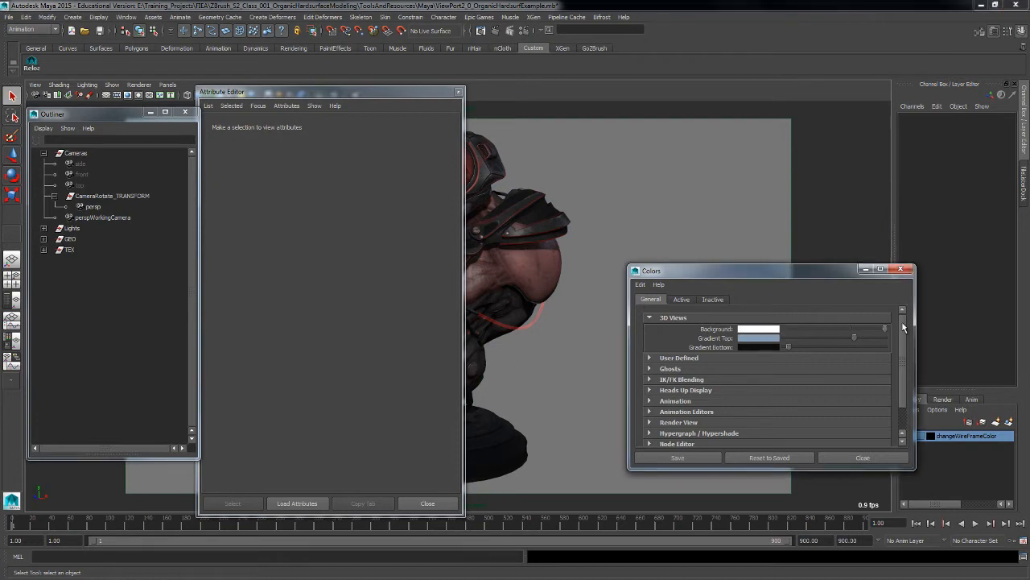
left_click(714, 456)
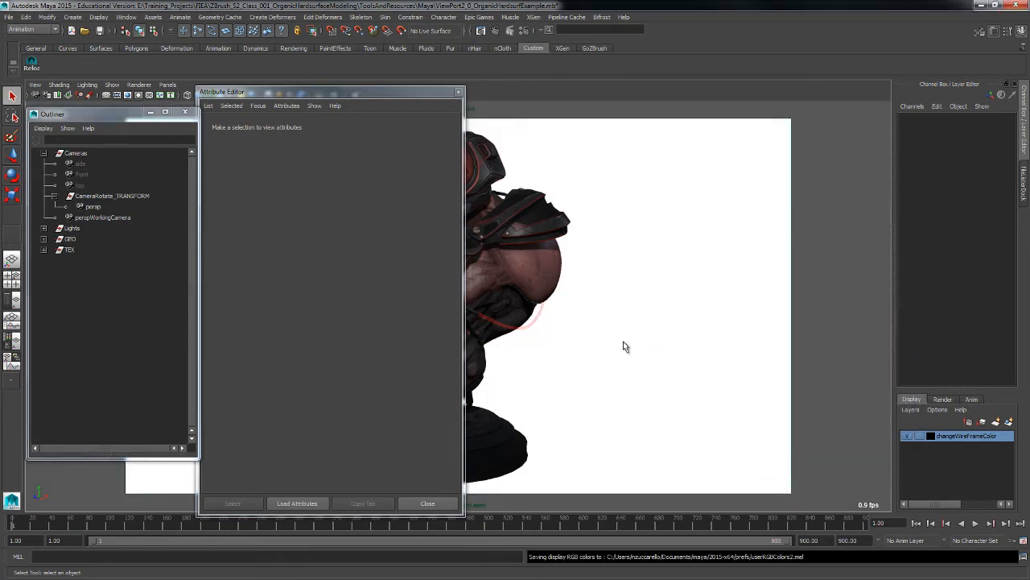
Cycle the viewport background through all its presets to check whether the saved white is among them, ending on light grey
key("alt+b")
key("alt+b")
key("alt+b")
key("alt+b")
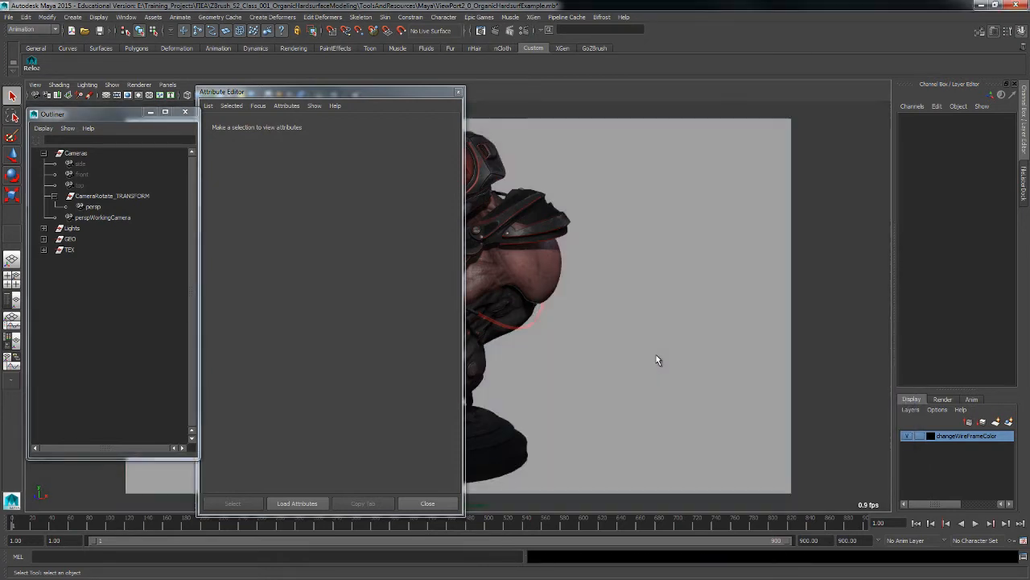
key("alt+b")
key("alt+b")
key("alt+b")
key("alt+b")
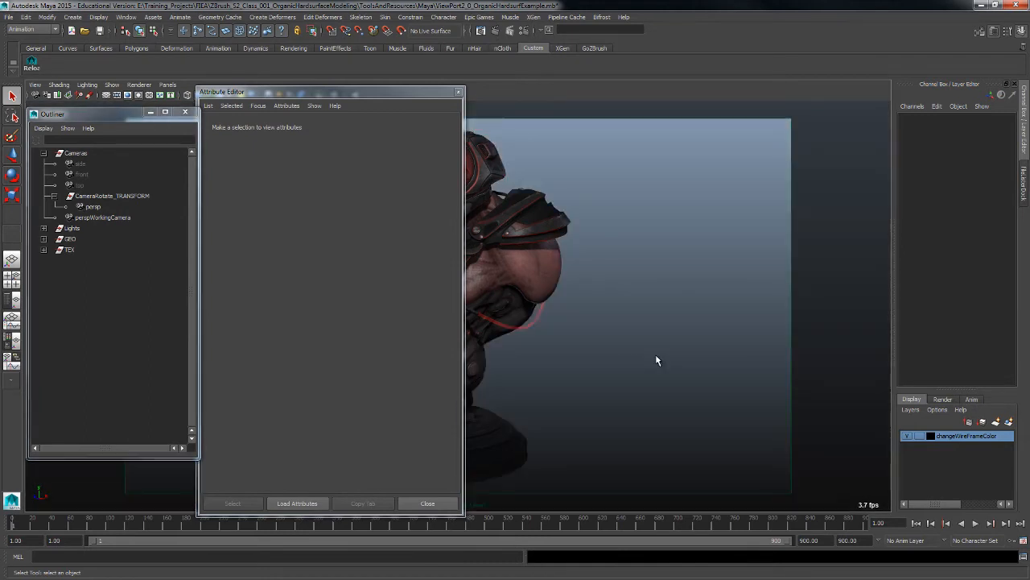
key("alt+b")
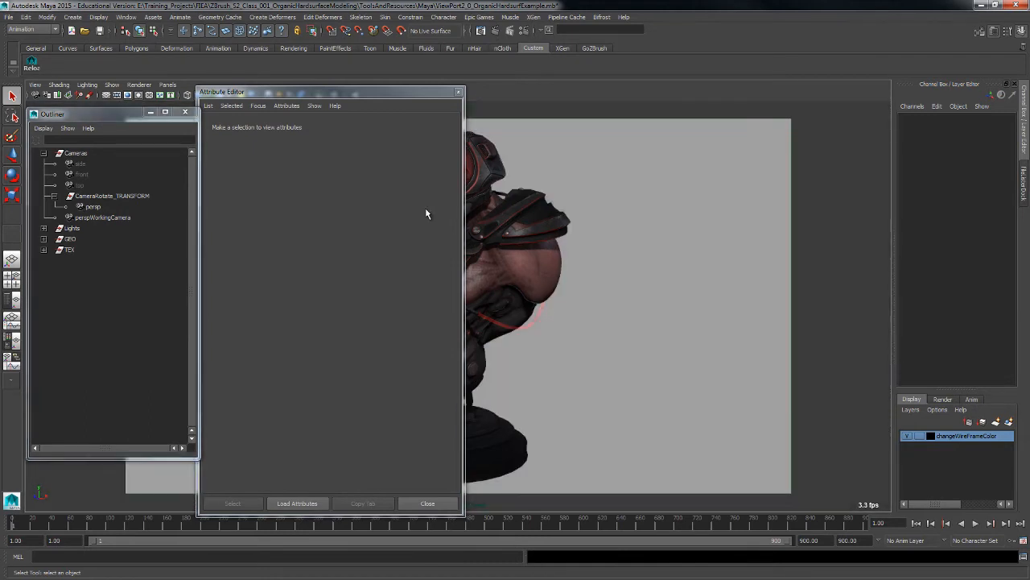
Reopen the Color Settings, set the 3D Views Background to white and save the colours
left_click(127, 17)
mouse_move(148, 72)
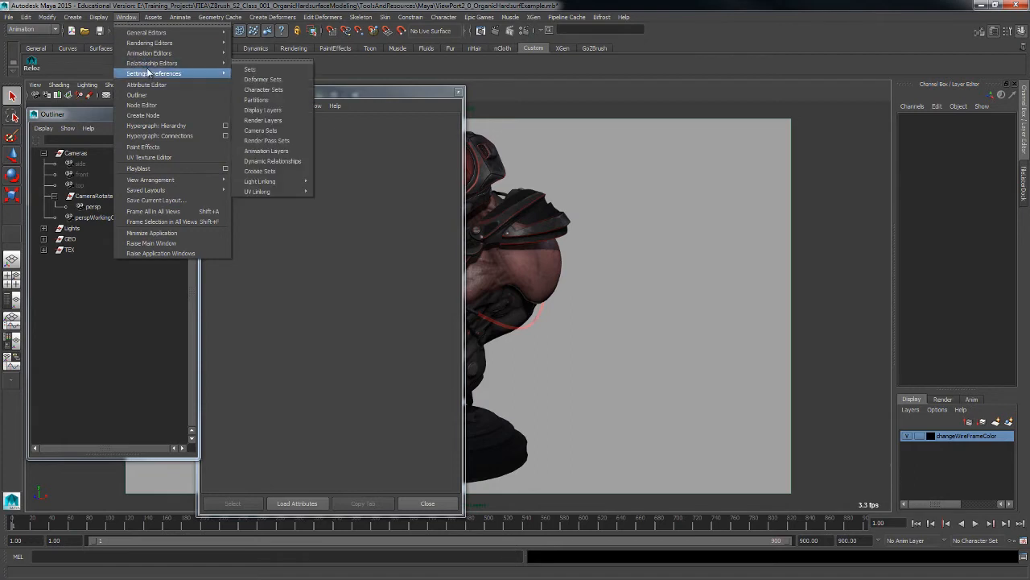
left_click(271, 130)
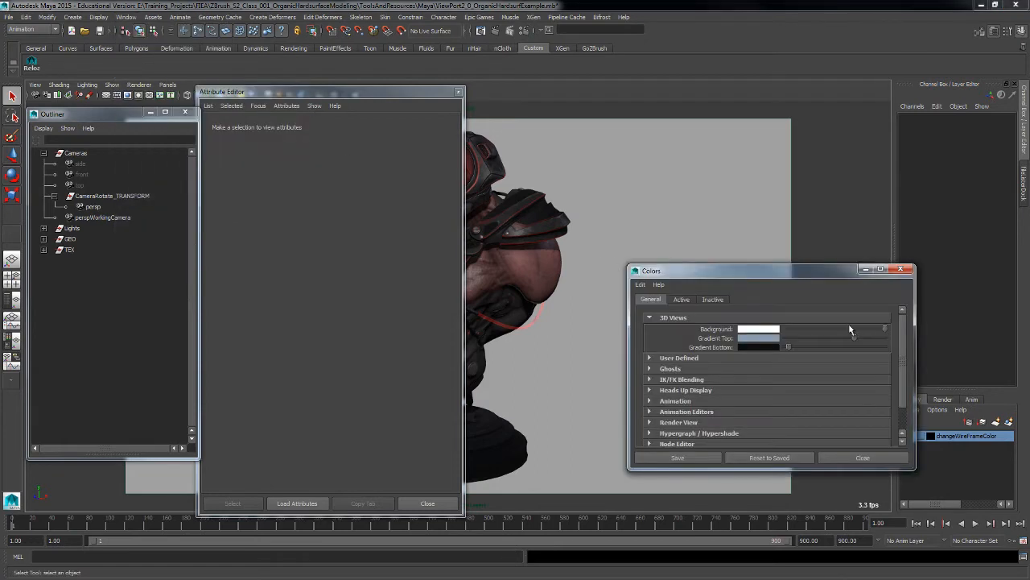
left_click_drag(767, 276, 739, 278)
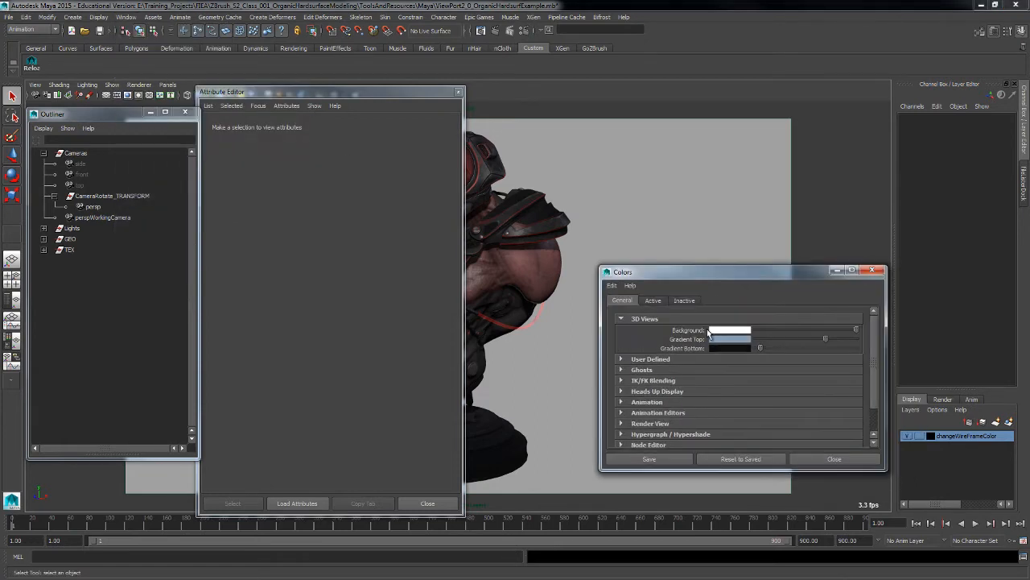
left_click_drag(855, 332, 877, 330)
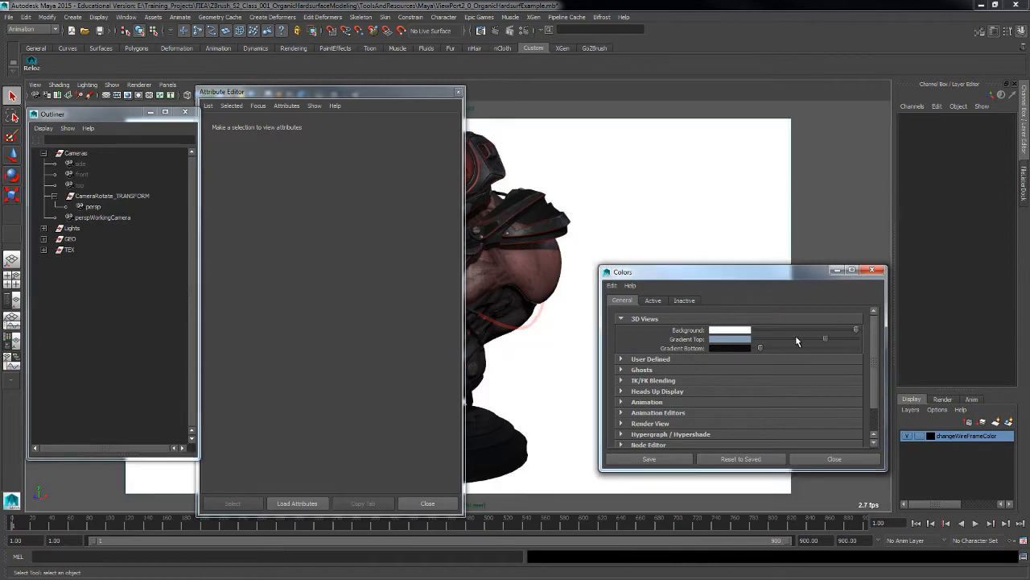
left_click(678, 460)
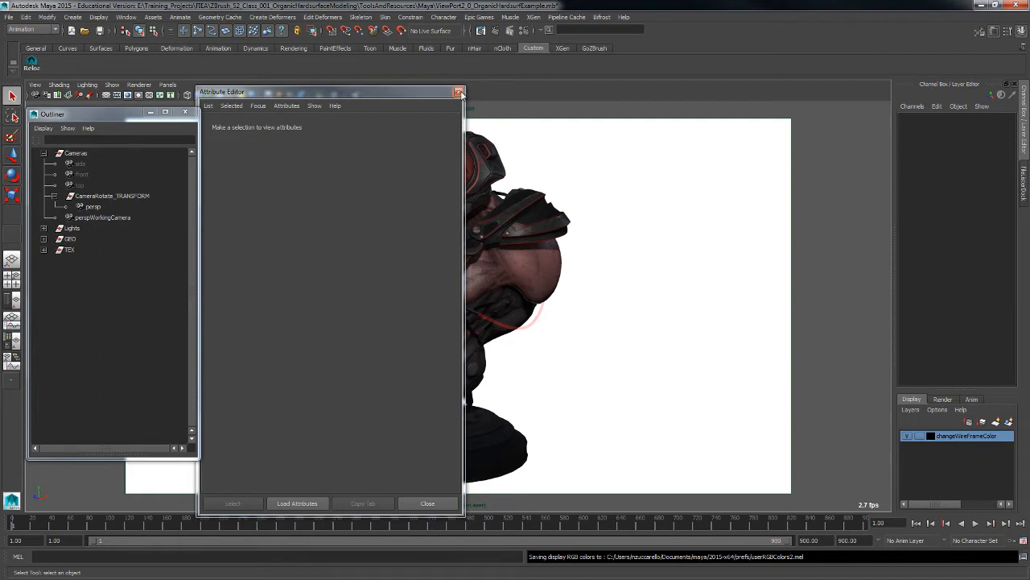
Close the Attribute Editor and switch the viewport background to the black preset
left_click(459, 92)
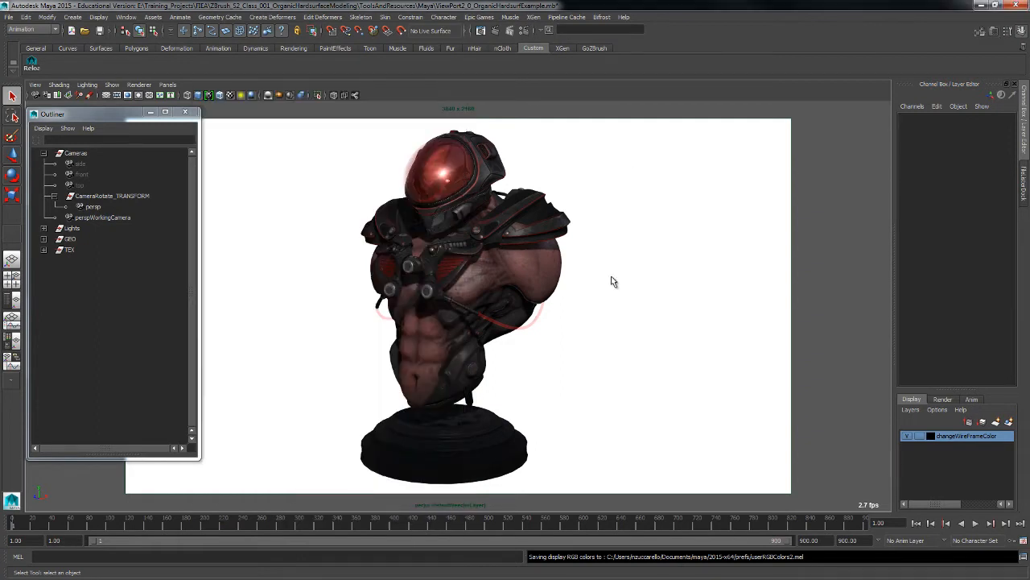
key("alt")
key("alt+b")
key("alt+b")
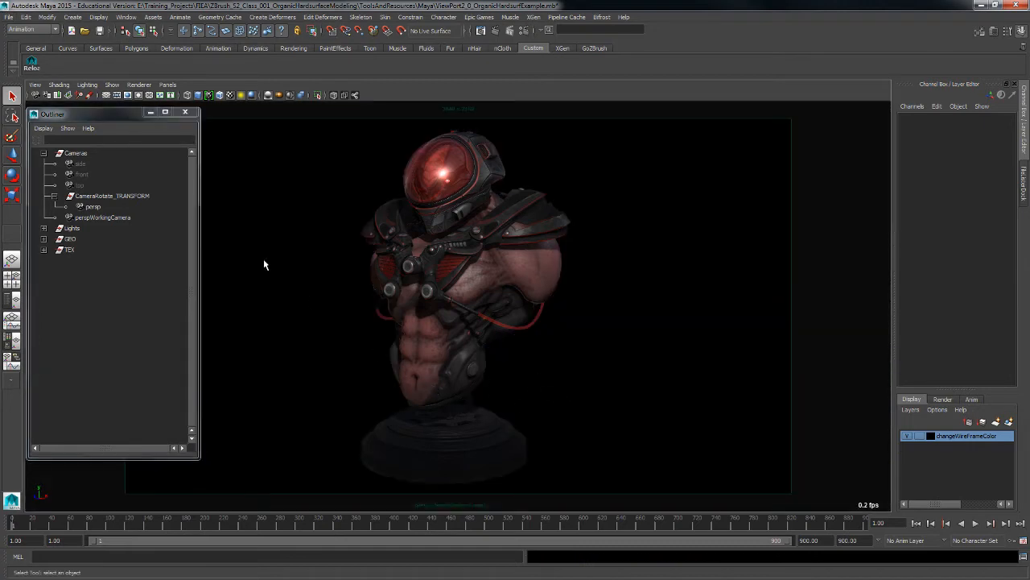
Select the persp camera, set its image plane's Display Mode to RGB and close the Attribute Editor
left_click(89, 207)
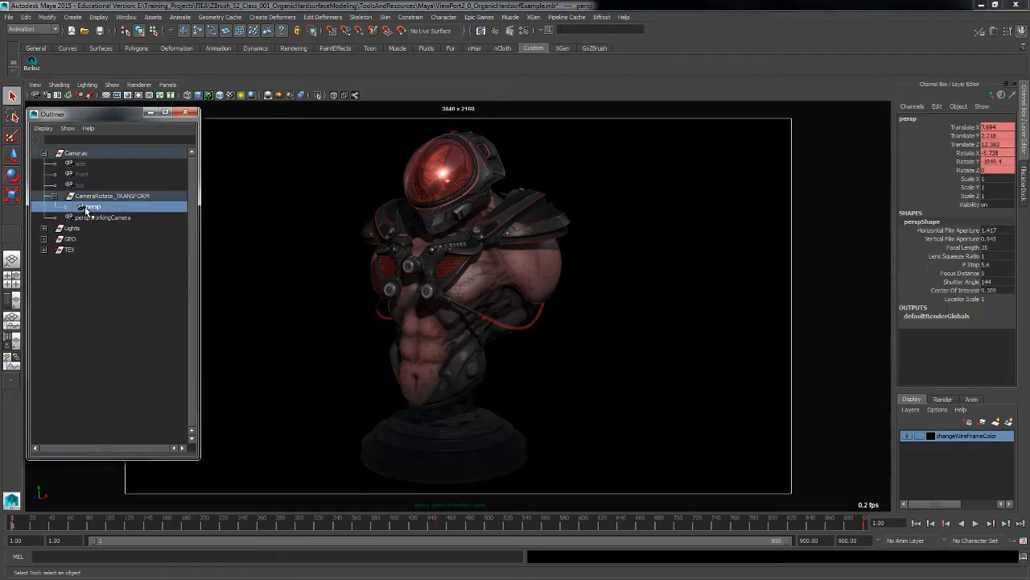
key("ctrl+a")
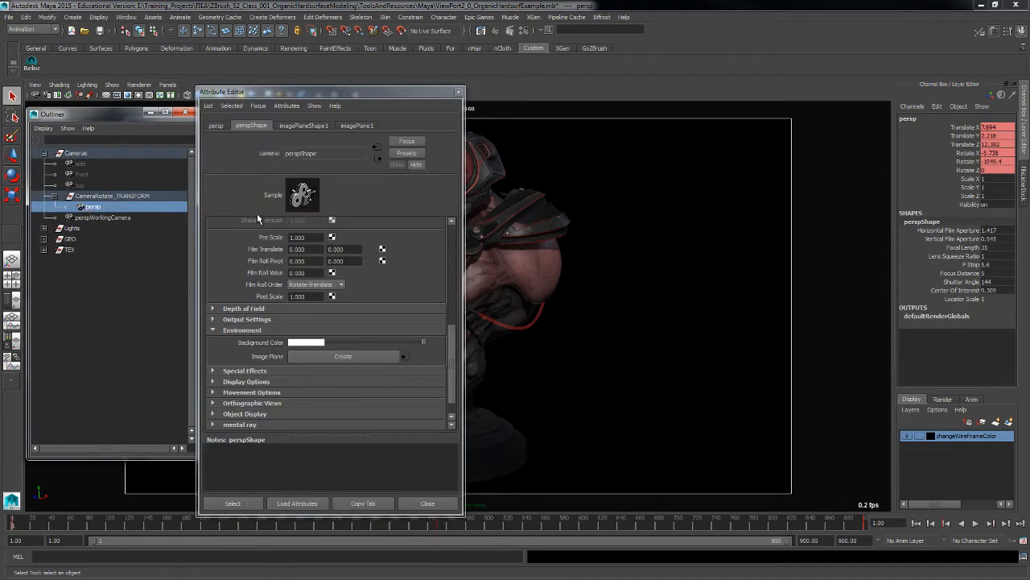
left_click(357, 126)
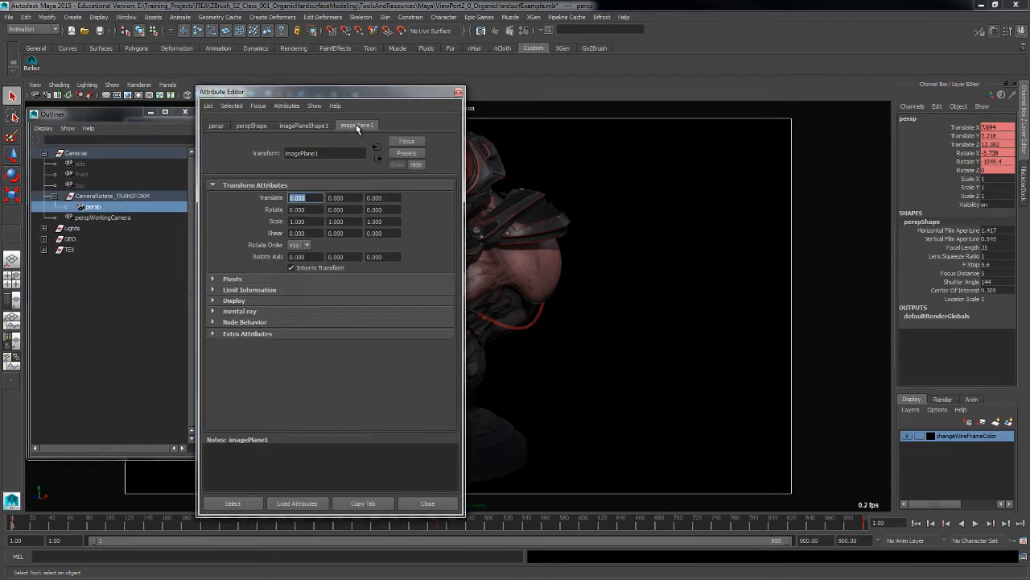
left_click(304, 126)
left_click(325, 262)
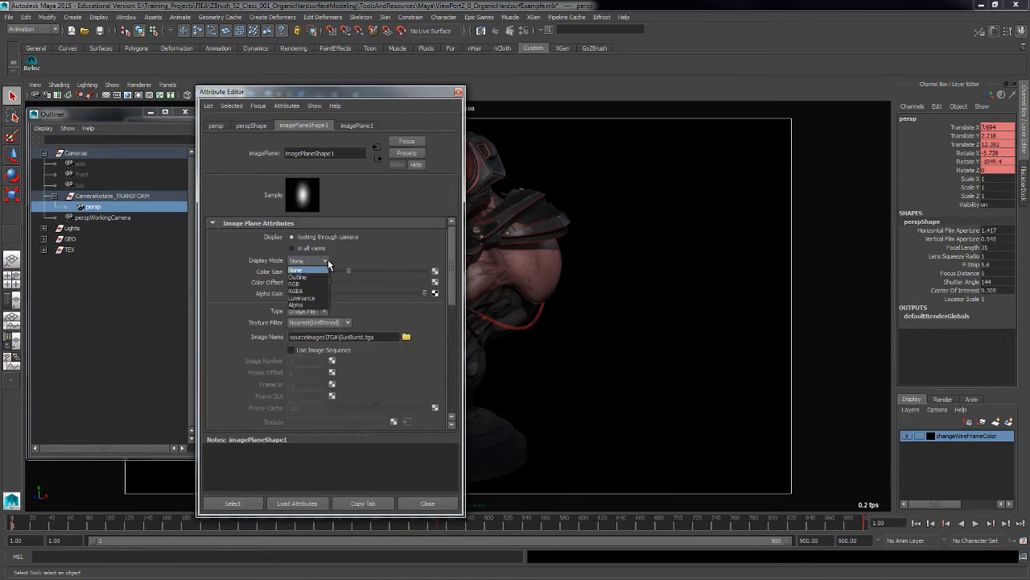
left_click(311, 284)
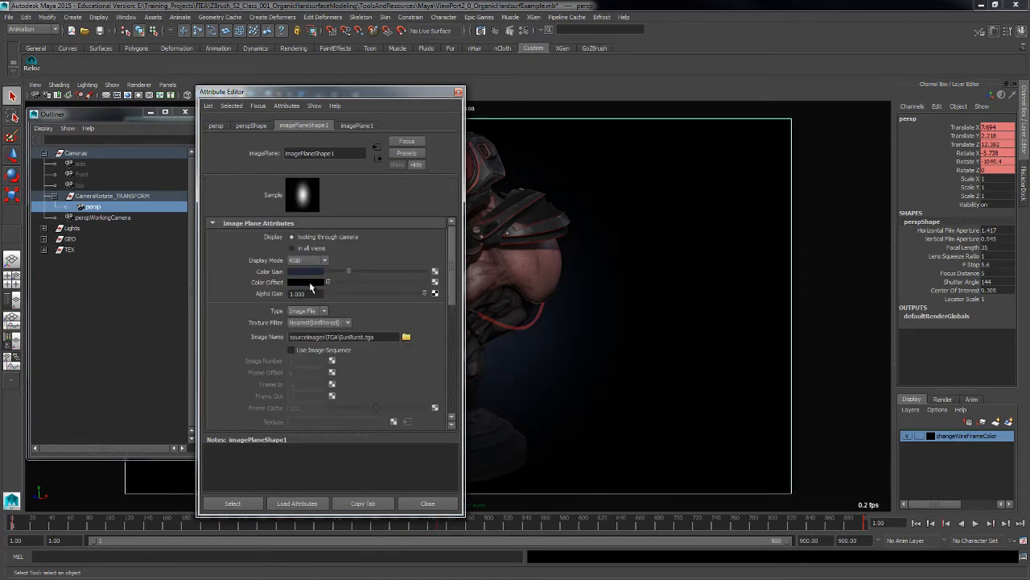
left_click(458, 92)
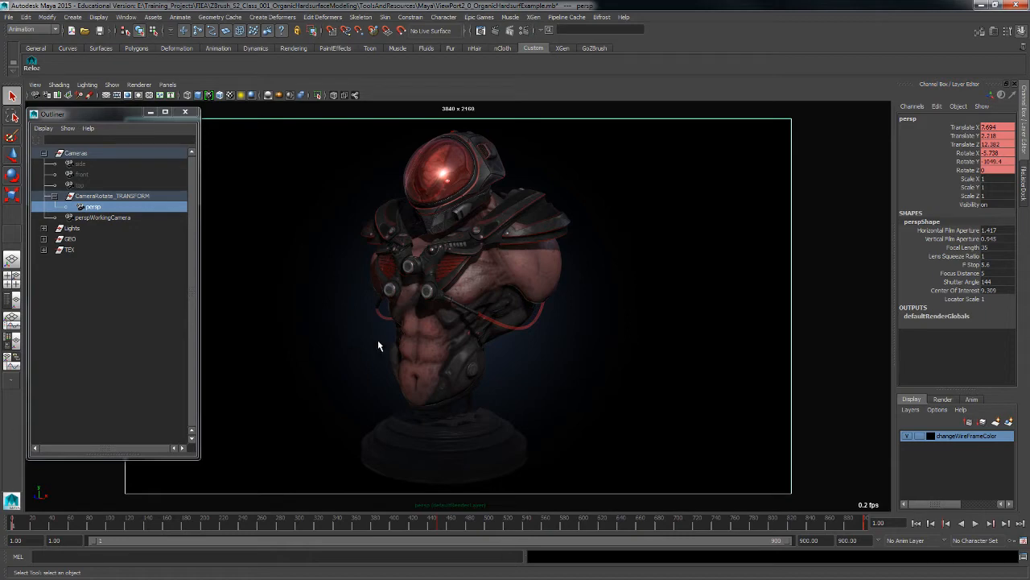
Open the persp camera's shape attributes in the Attribute Editor and expand its Display Options
left_click(95, 196)
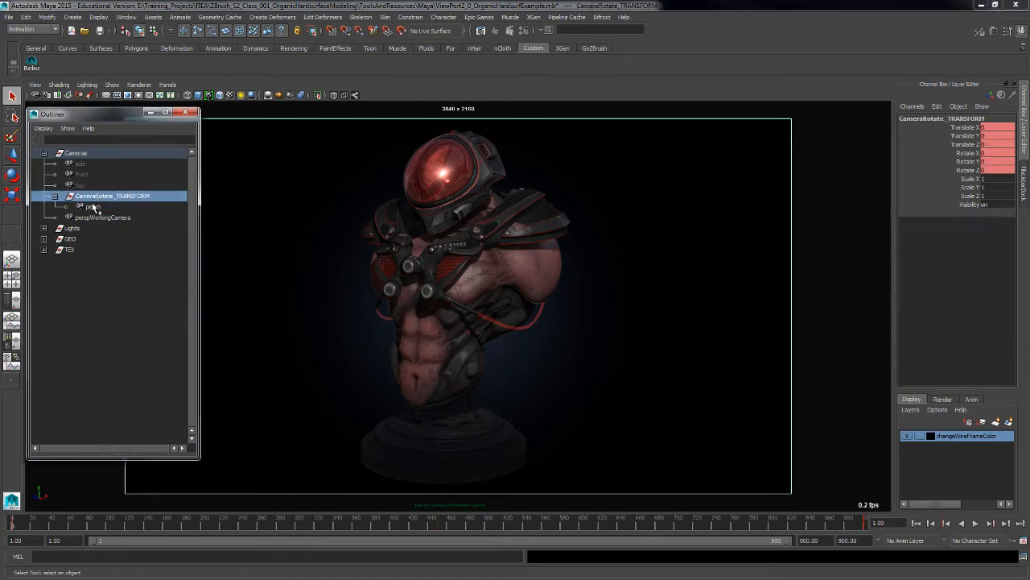
left_click(94, 207)
key("ctrl+a")
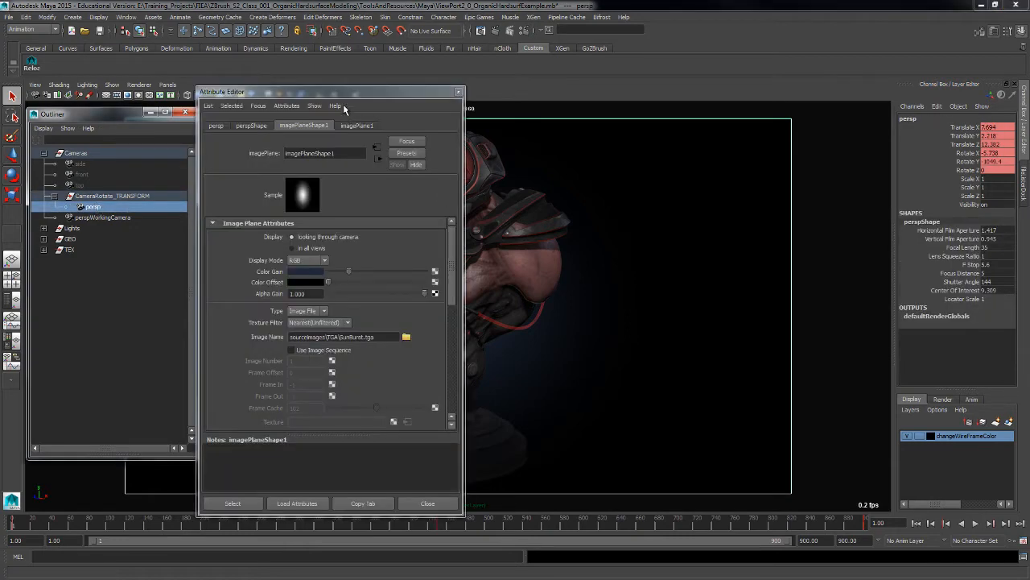
left_click_drag(344, 101, 767, 123)
left_click(705, 142)
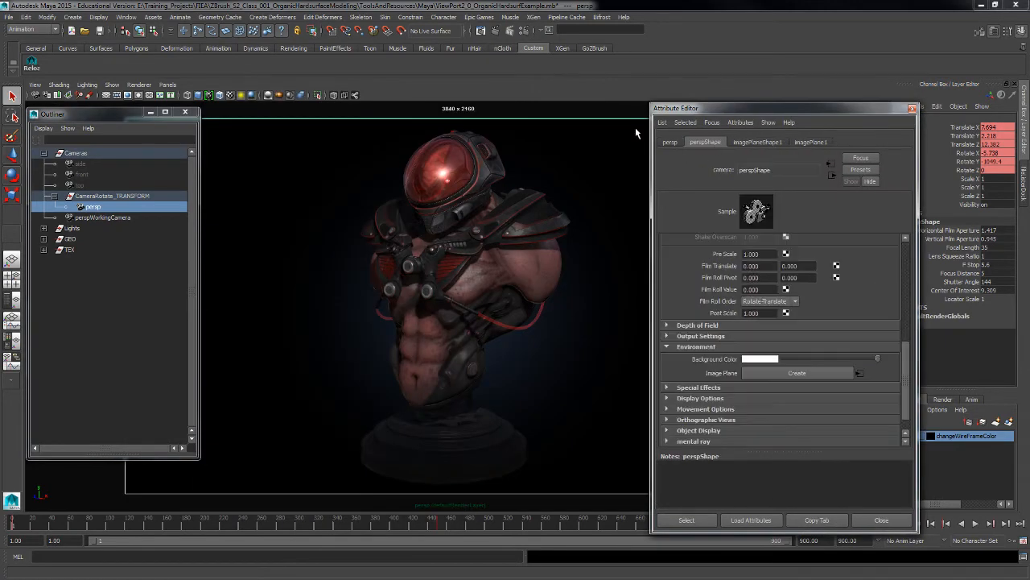
left_click(667, 398)
left_click(667, 399)
left_click(667, 398)
scroll(745, 422, "down", 3)
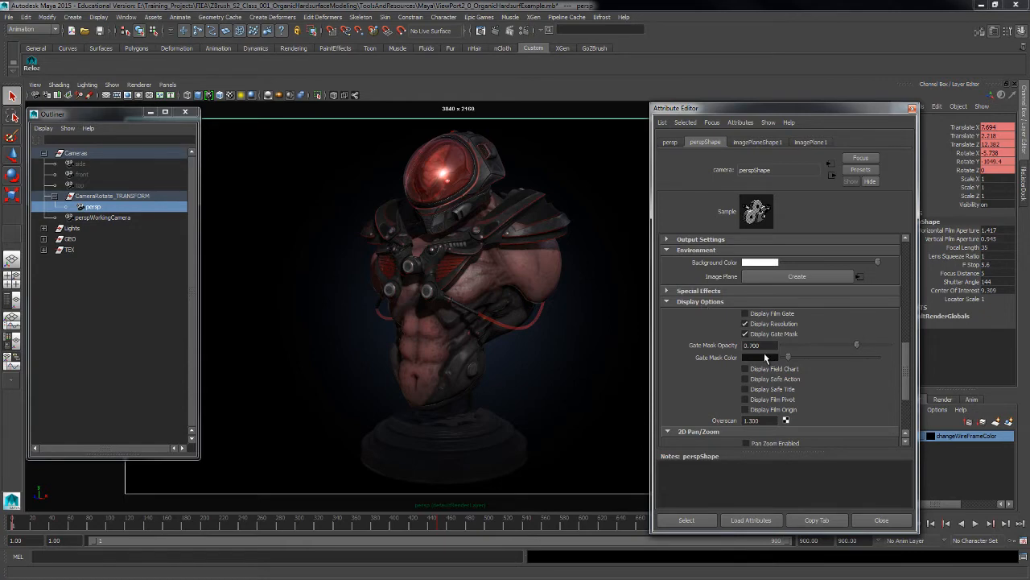
Try a white and a red Gate Mask Color on the persp camera, clearing the view of floating windows to judge the mask
left_click_drag(789, 357, 889, 361)
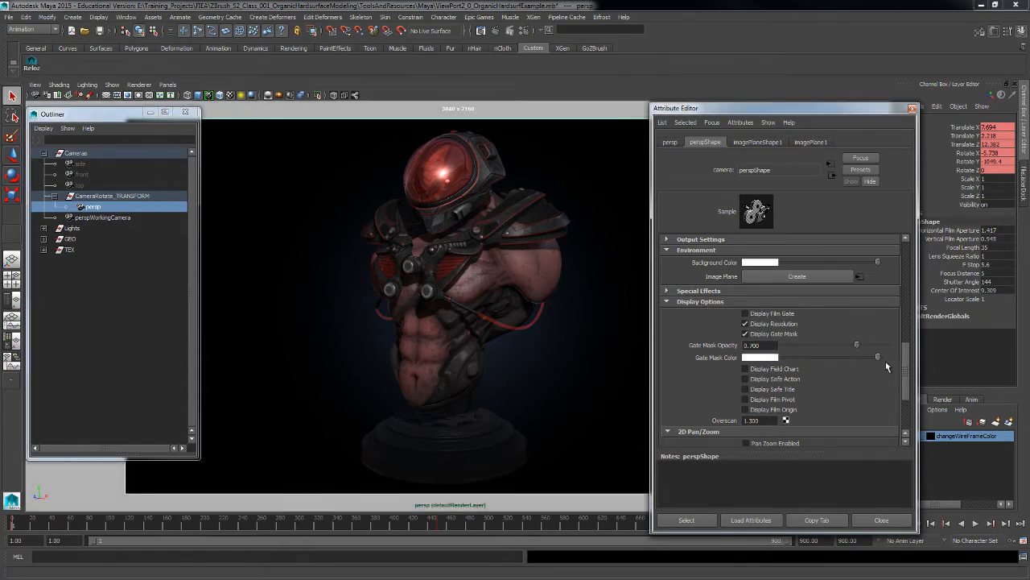
left_click_drag(746, 115, 842, 122)
left_click_drag(137, 114, 42, 119)
left_click_drag(808, 118, 876, 108)
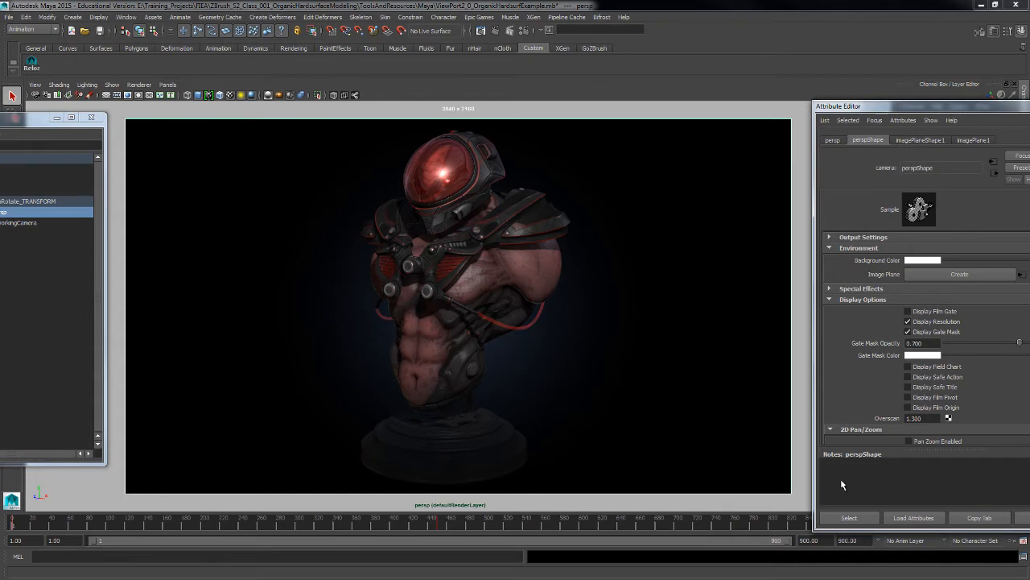
left_click_drag(866, 111, 738, 102)
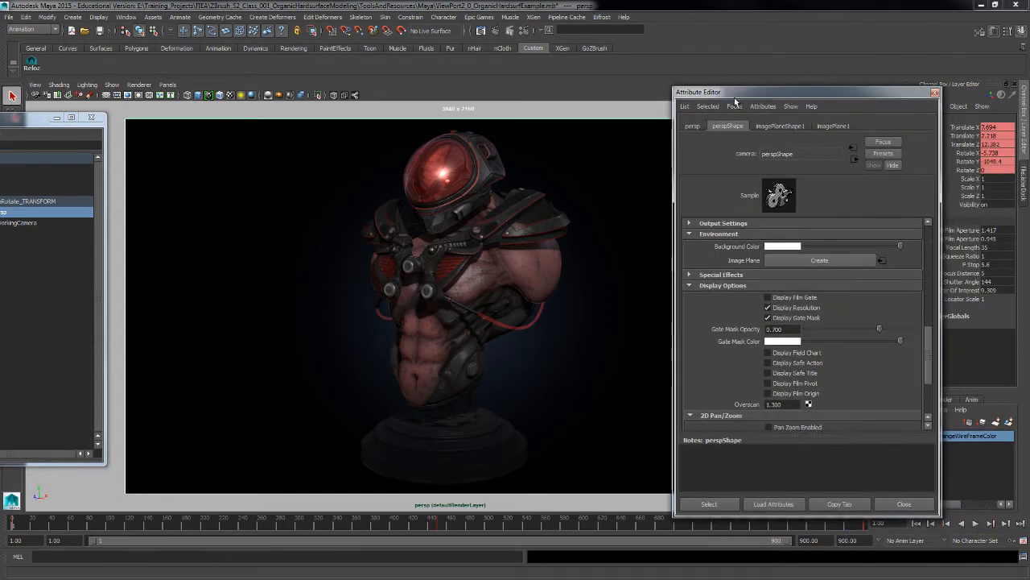
left_click(779, 344)
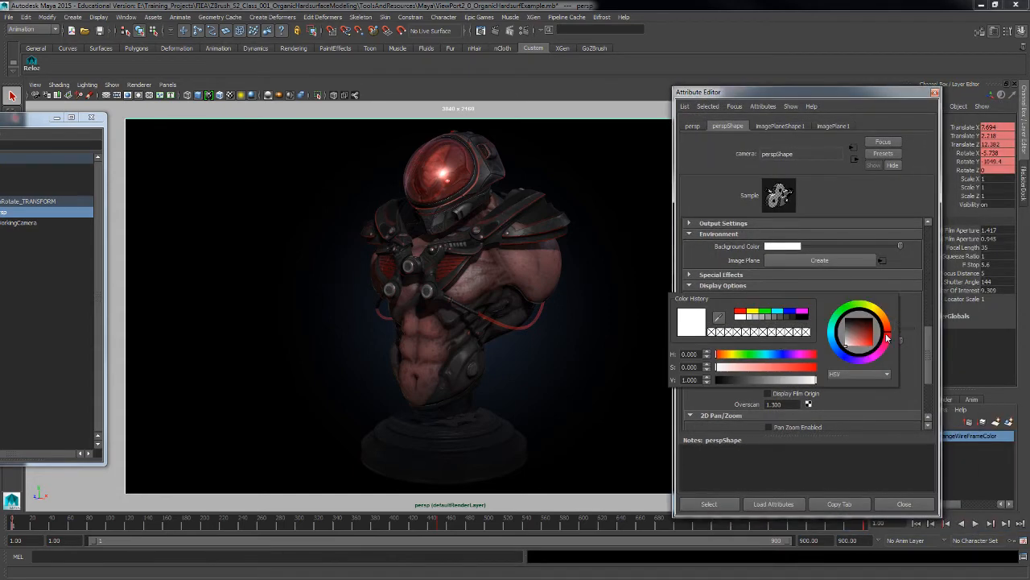
left_click_drag(875, 353, 883, 356)
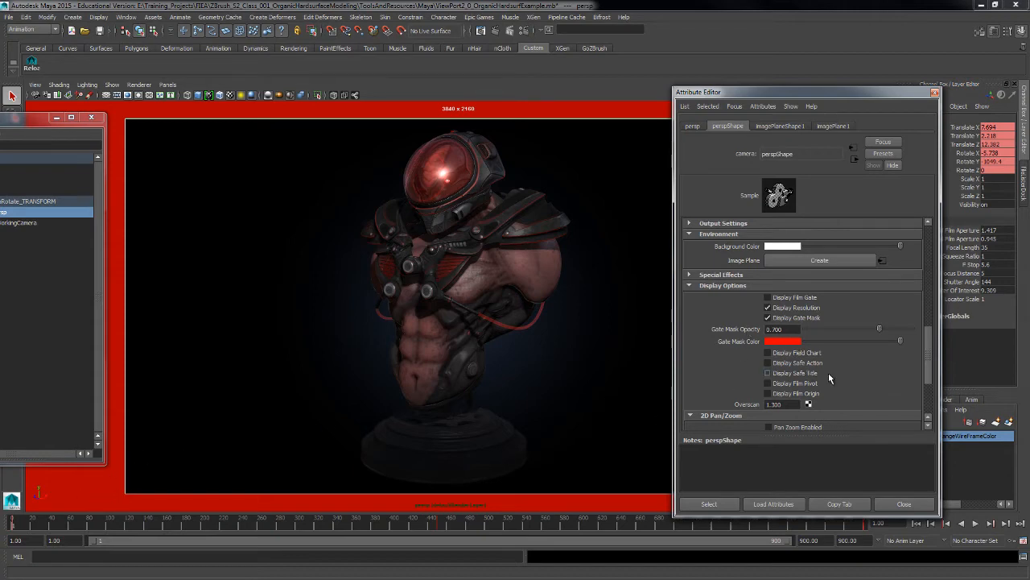
Try a lower Gate Mask Opacity for the camera and set it back to 0.7
left_click_drag(878, 331, 727, 327)
type(".")
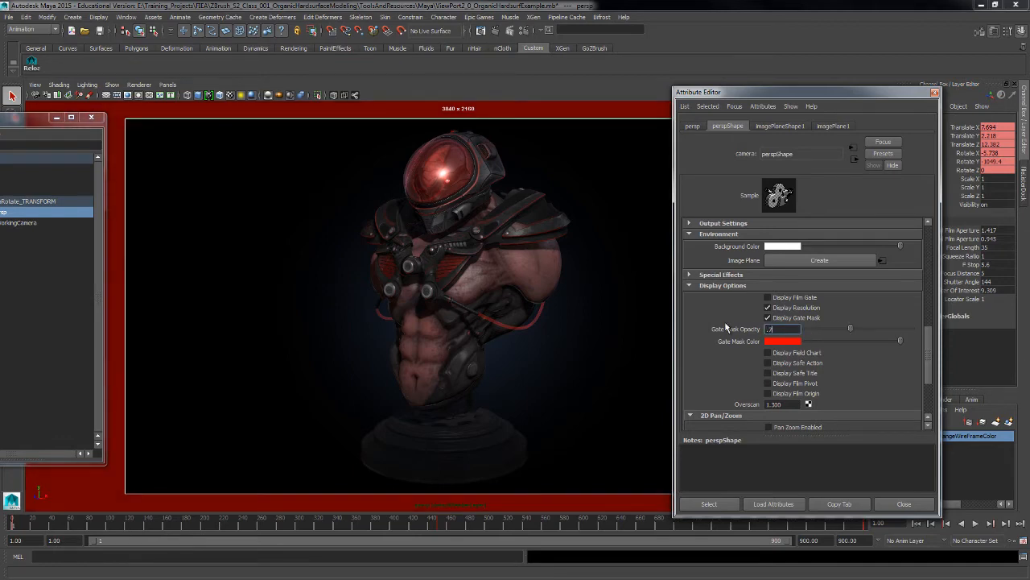
type("7")
Set the camera's Gate Mask Color to a dark grey and bring the Outliner and Attribute Editor back into place
left_click(793, 342)
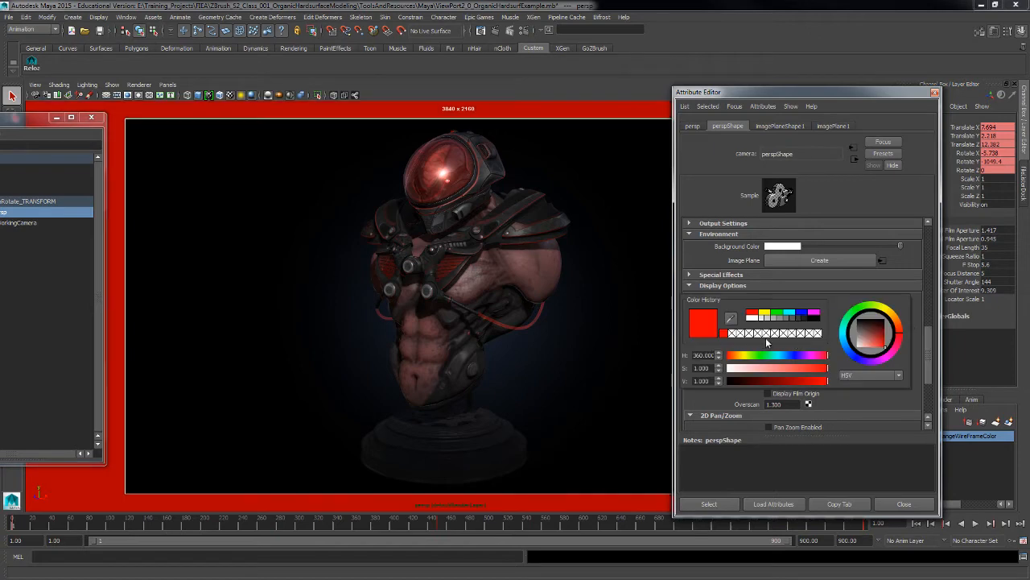
left_click(800, 319)
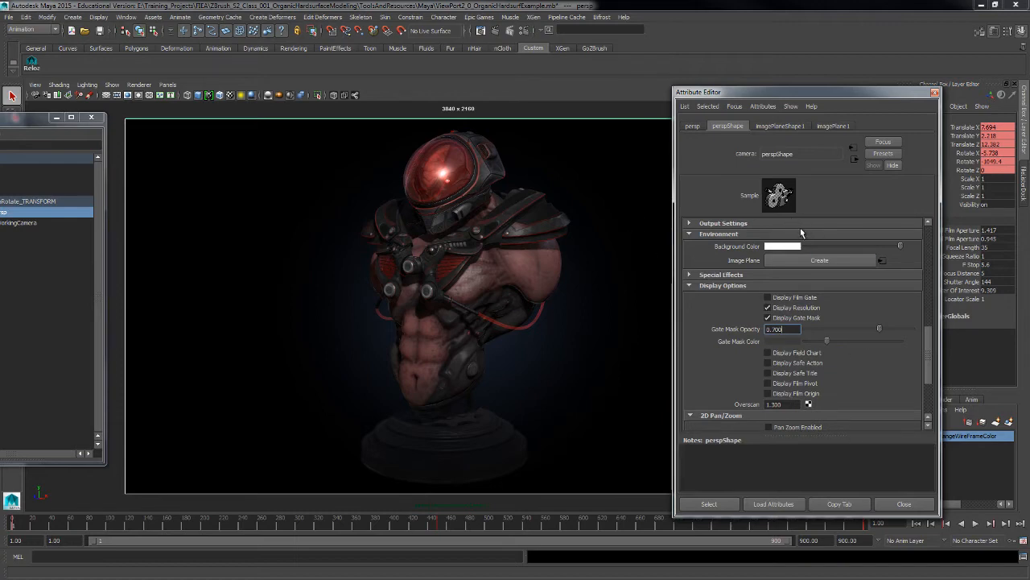
left_click_drag(27, 122, 99, 133)
left_click_drag(744, 95, 792, 111)
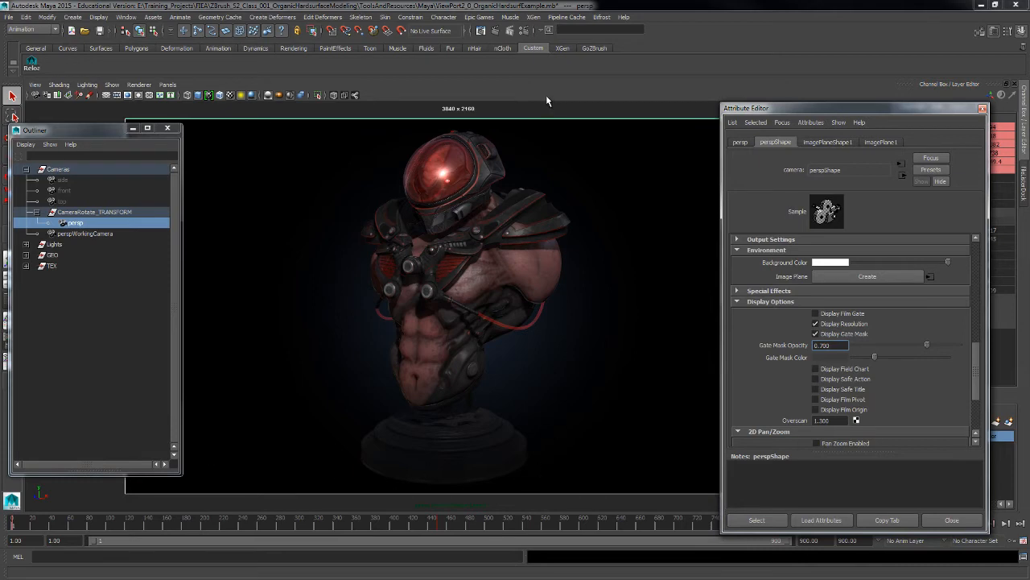
Open the Render Settings, review the image formats and choose name.#.ext as the Frame/Animation ext
left_click(525, 34)
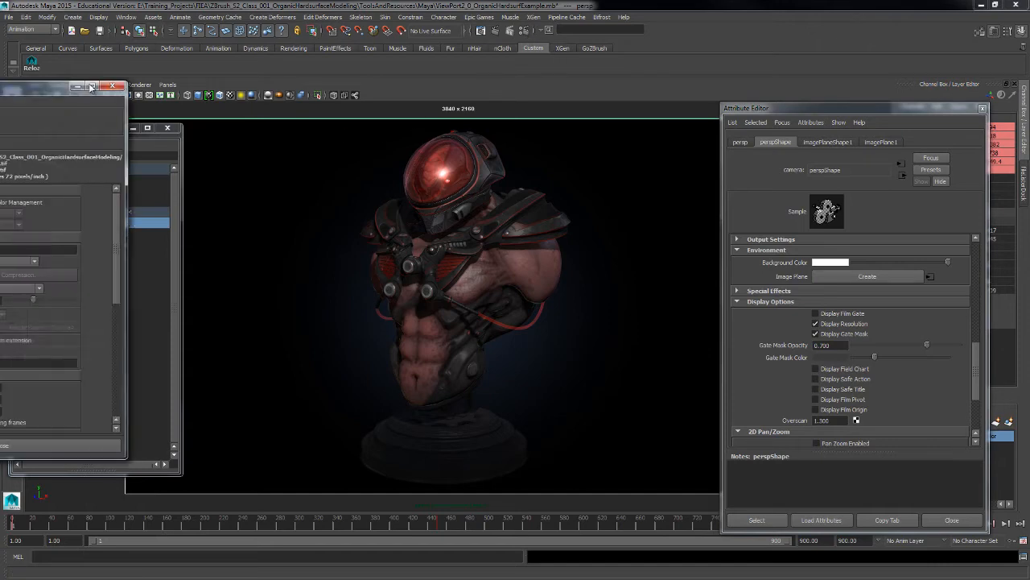
left_click_drag(246, 124, 623, 141)
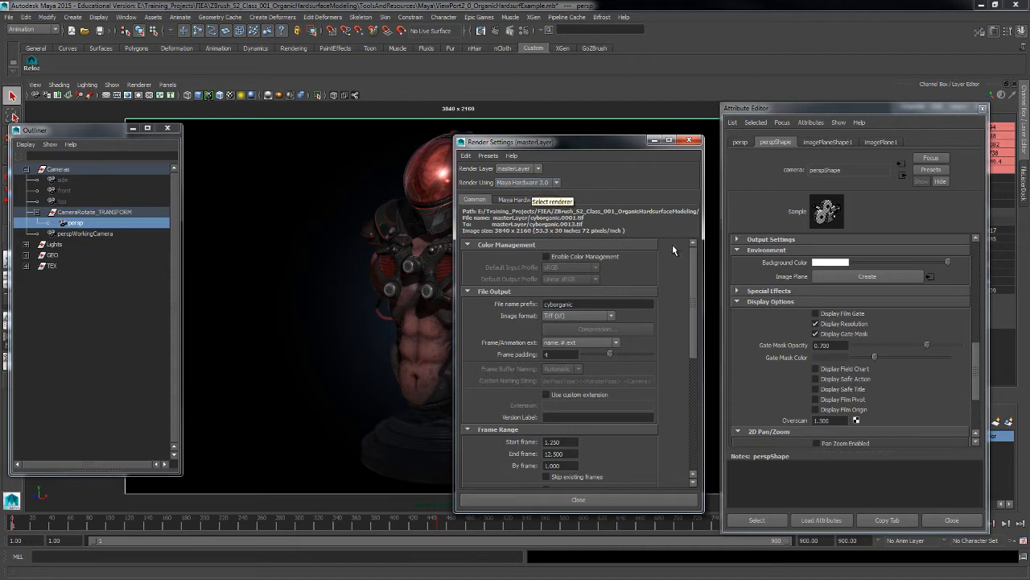
mouse_move(693, 263)
left_mouse_down()
mouse_move(693, 272)
mouse_move(691, 262)
left_mouse_up()
left_click(602, 316)
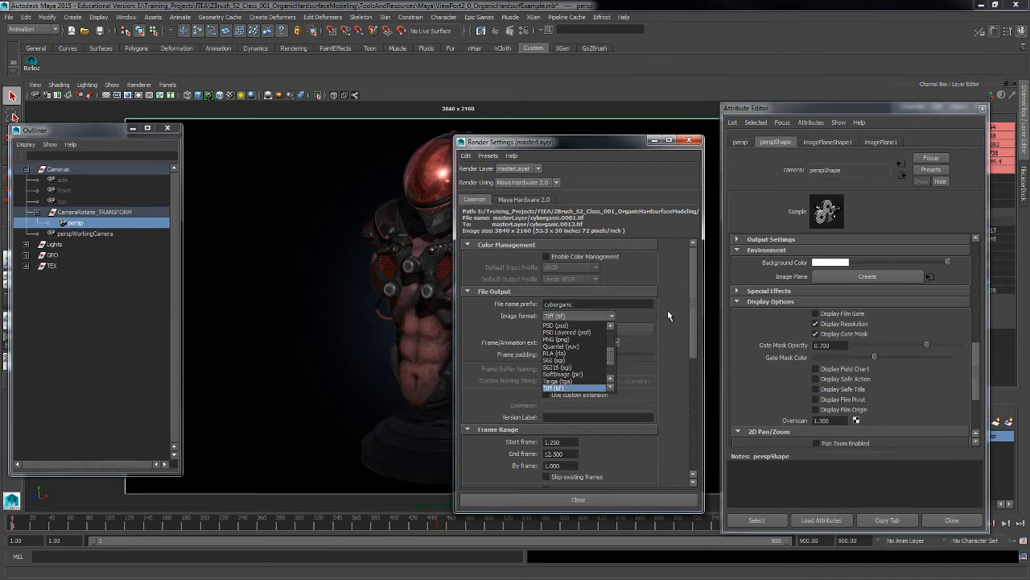
left_click(670, 314)
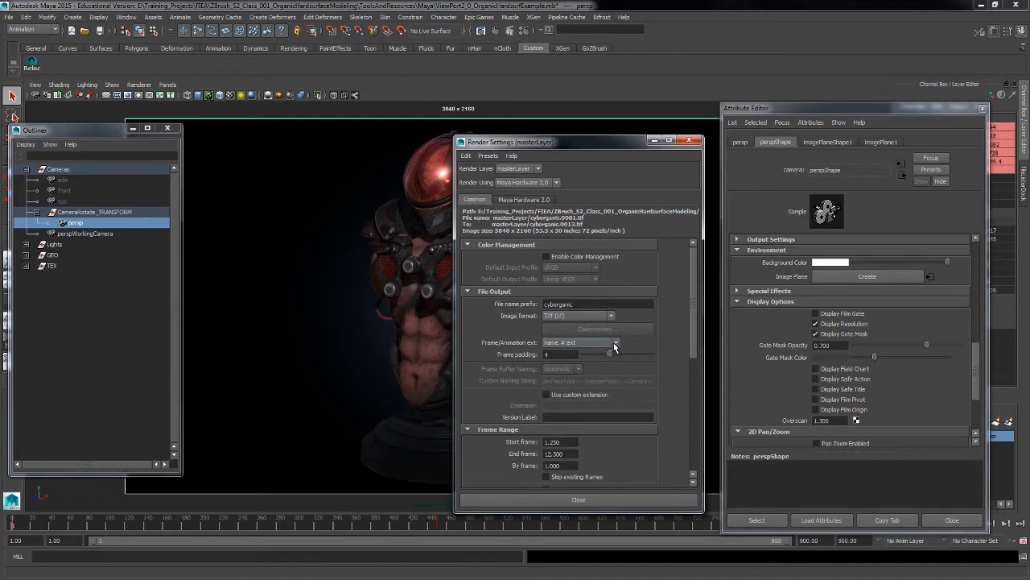
left_click(612, 343)
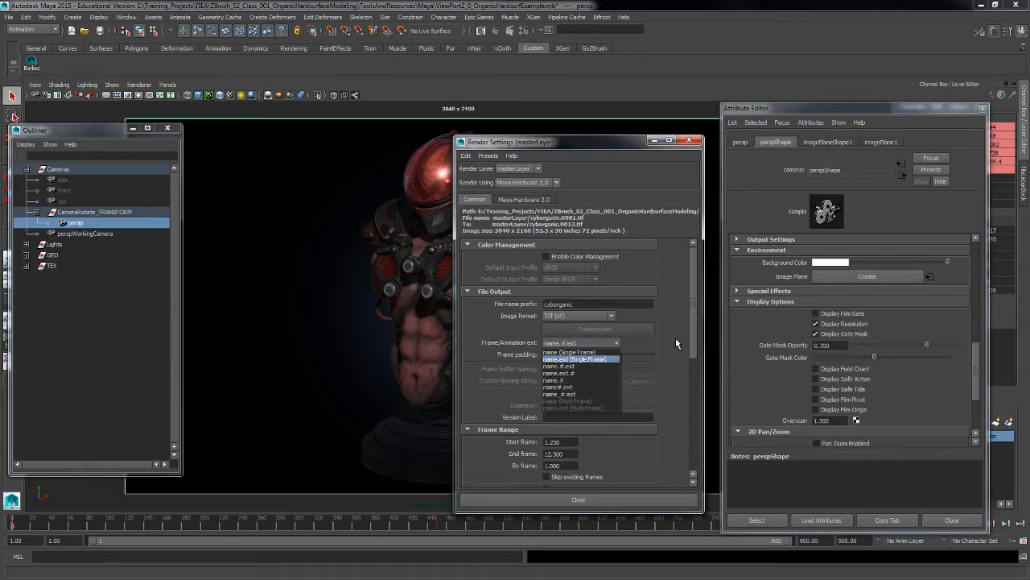
left_click(602, 366)
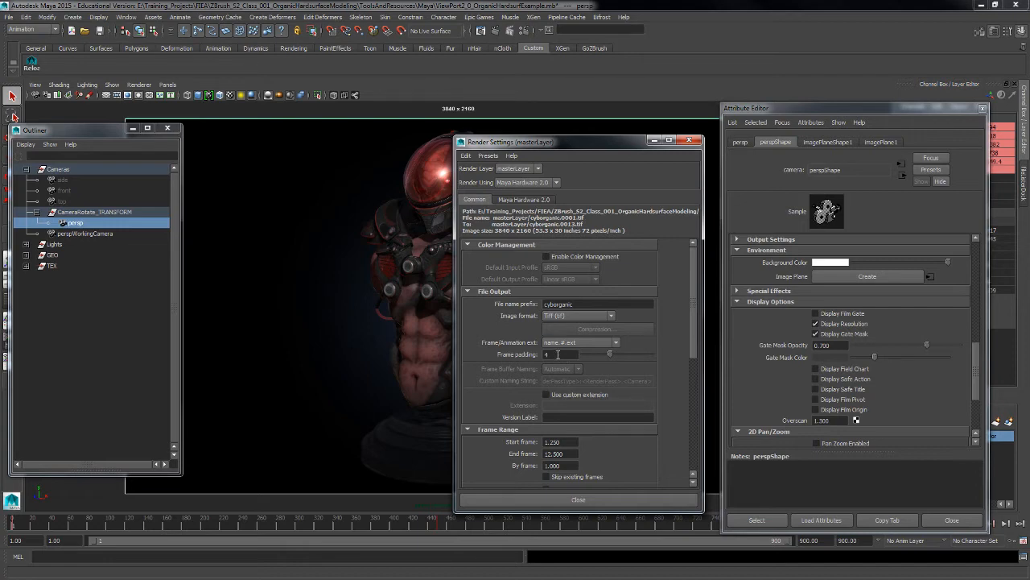
Set the render frame range to start at frame 1 and end at frame 900
scroll(692, 316, "down", 3)
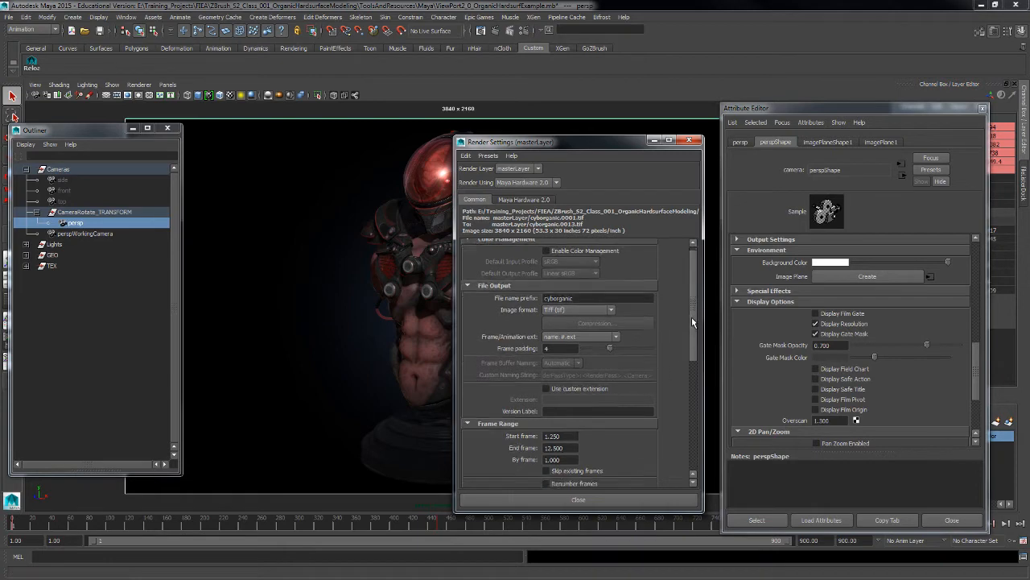
left_click_drag(569, 347, 535, 352)
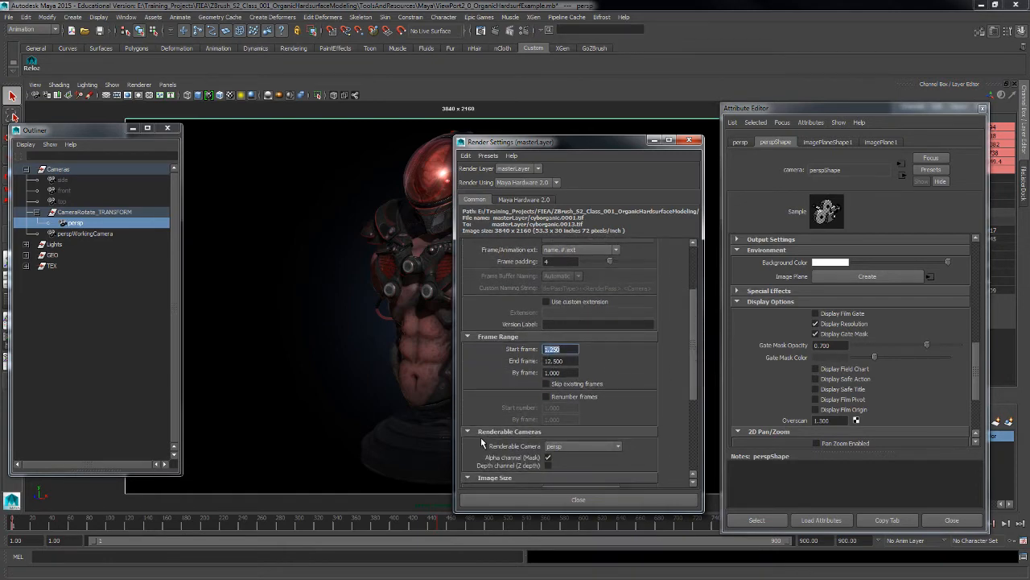
type("1")
key("Tab")
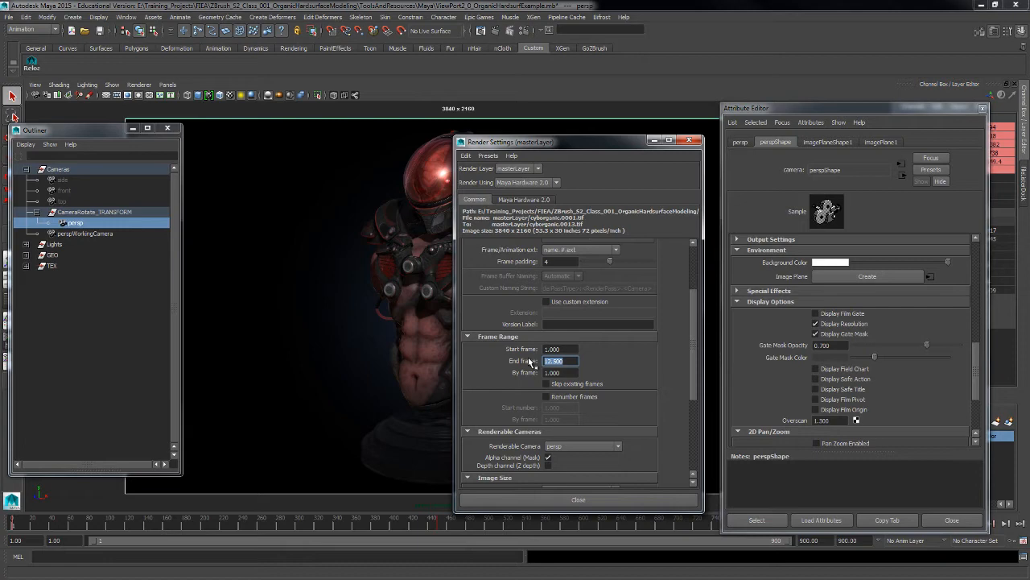
type("900")
left_click(566, 373)
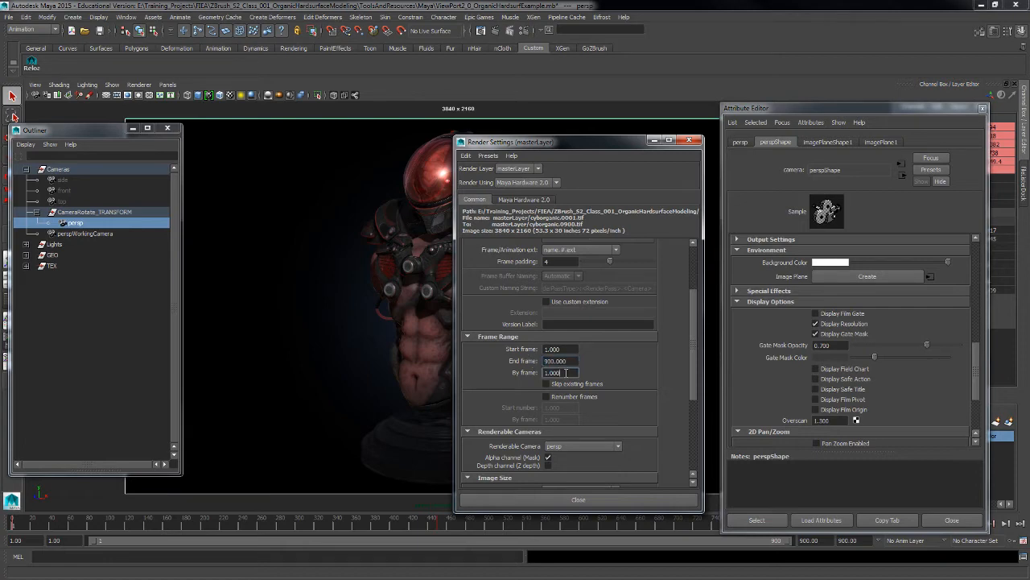
Shorten the render range by setting the end frame to 10
left_click_drag(569, 361, 544, 361)
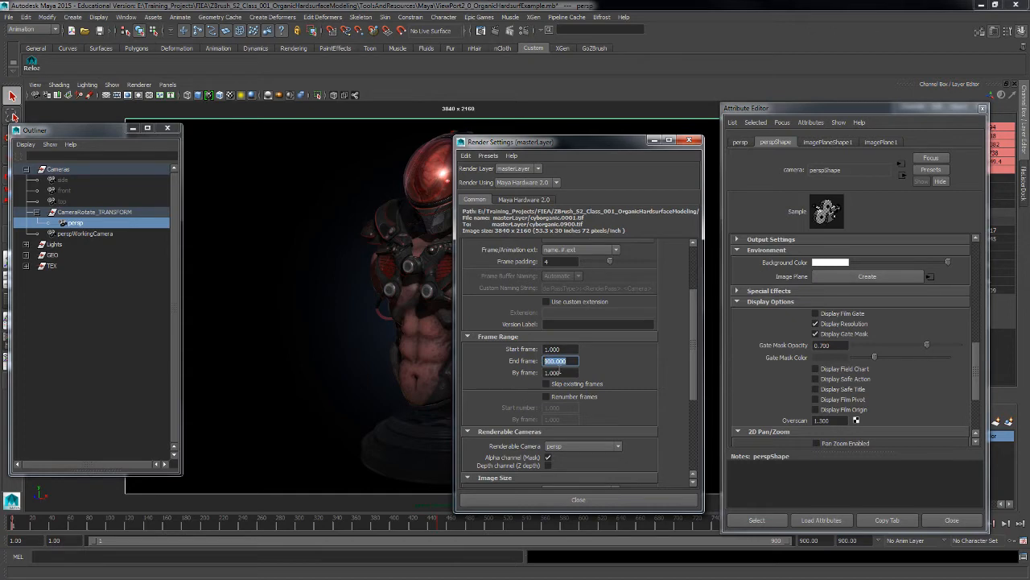
type("10")
key("Tab")
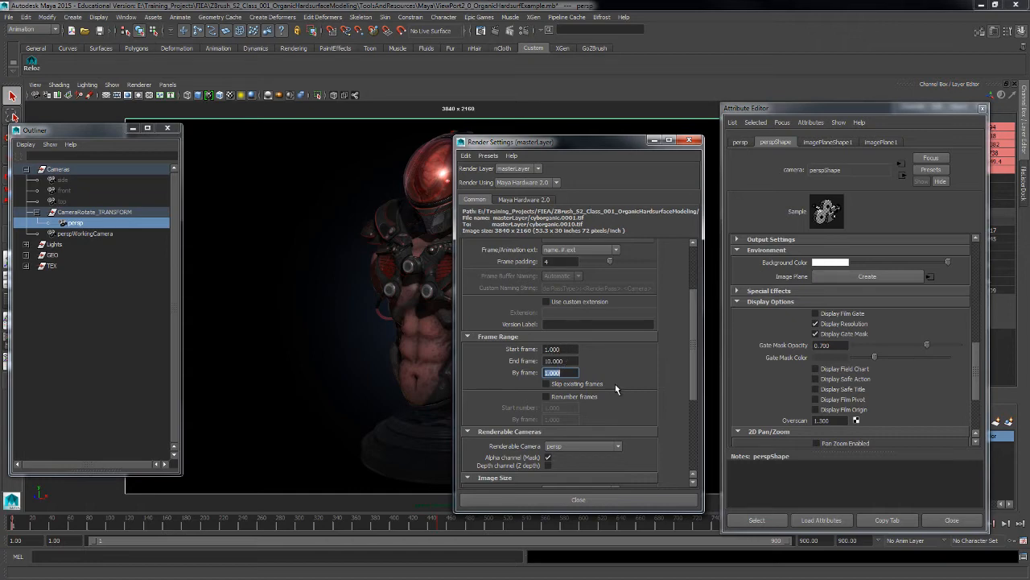
Review the renderable camera and Image Size settings, and close the Render Settings and the Attribute Editor
left_click_drag(688, 352, 685, 405)
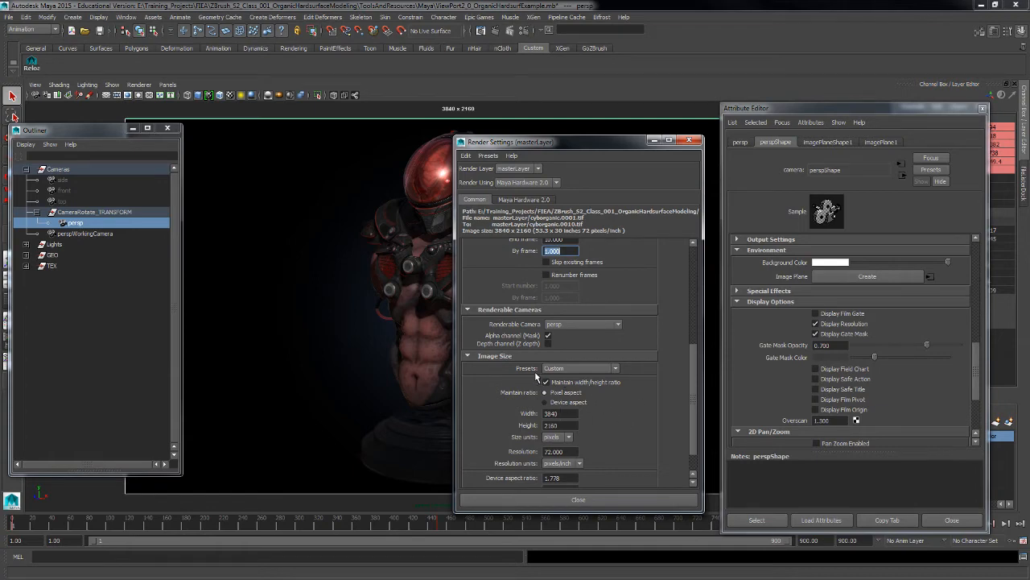
left_click_drag(691, 348, 688, 365)
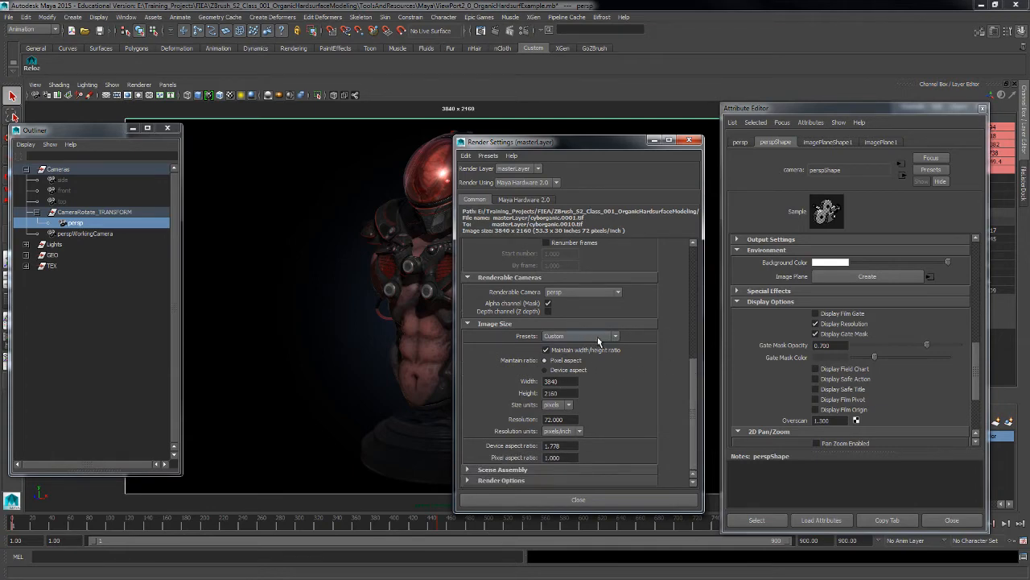
double_click(569, 381)
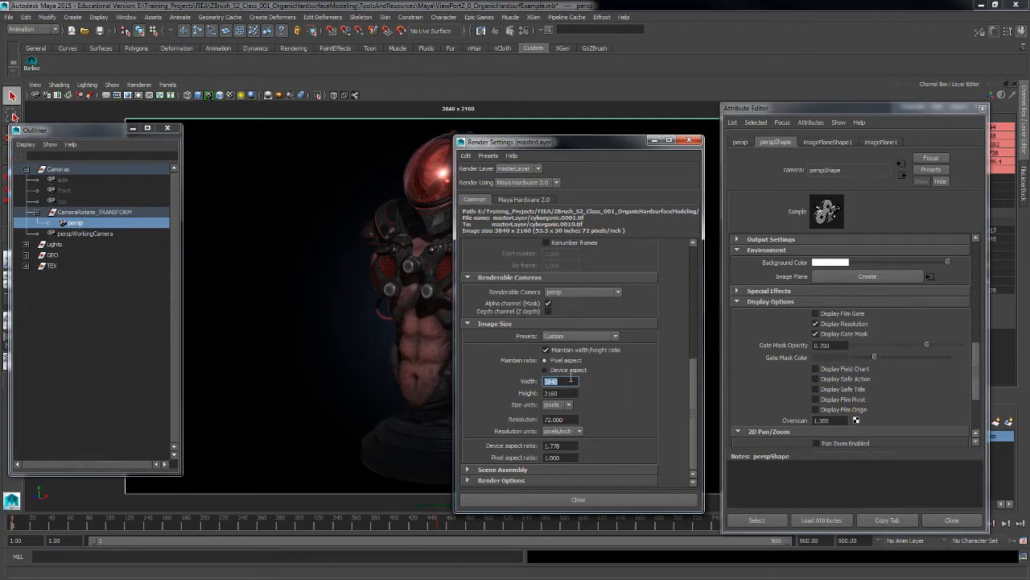
left_click(690, 141)
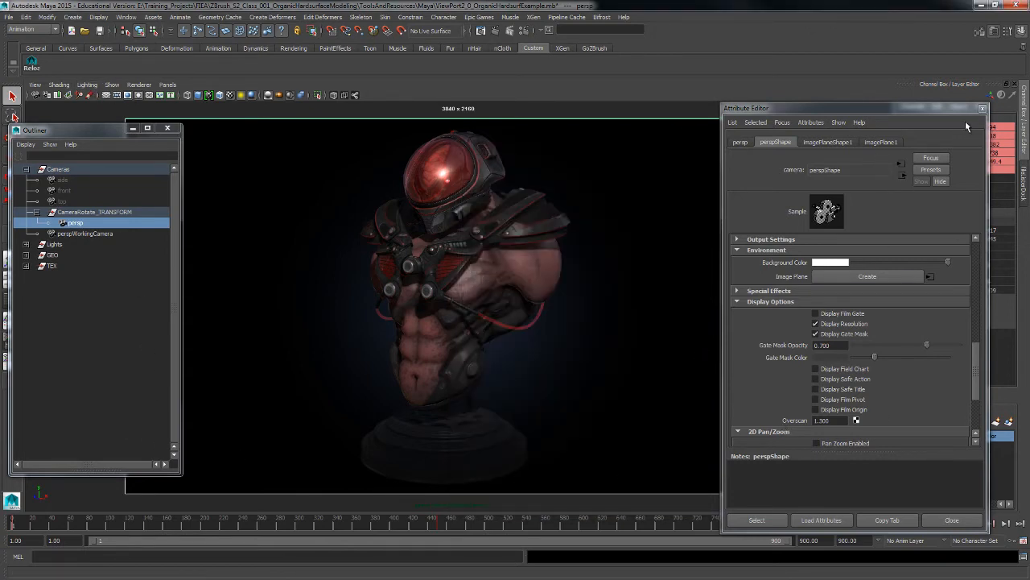
left_click(982, 109)
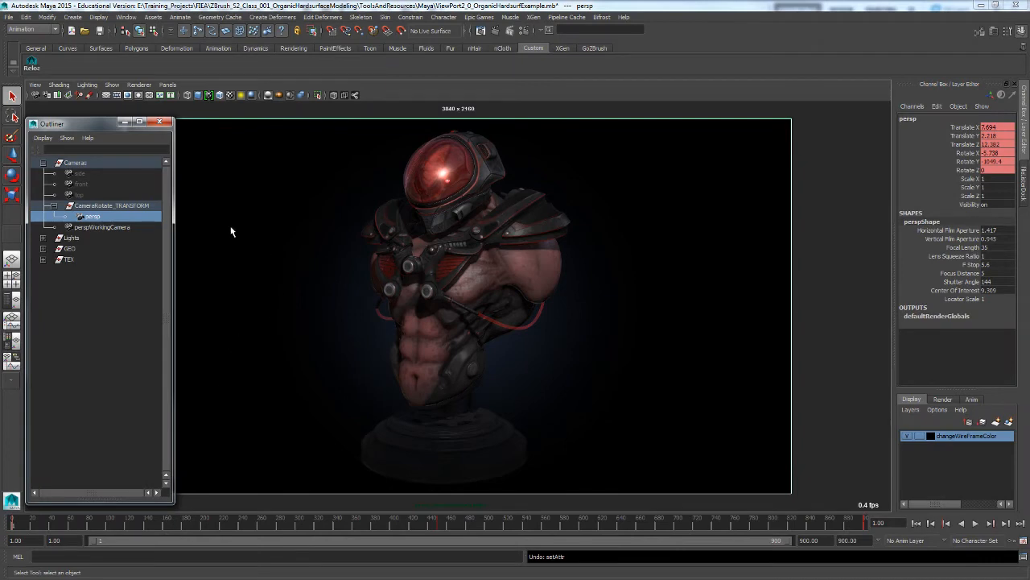
Create a new perspective camera for the viewport and select it in the Outliner
left_click(105, 227)
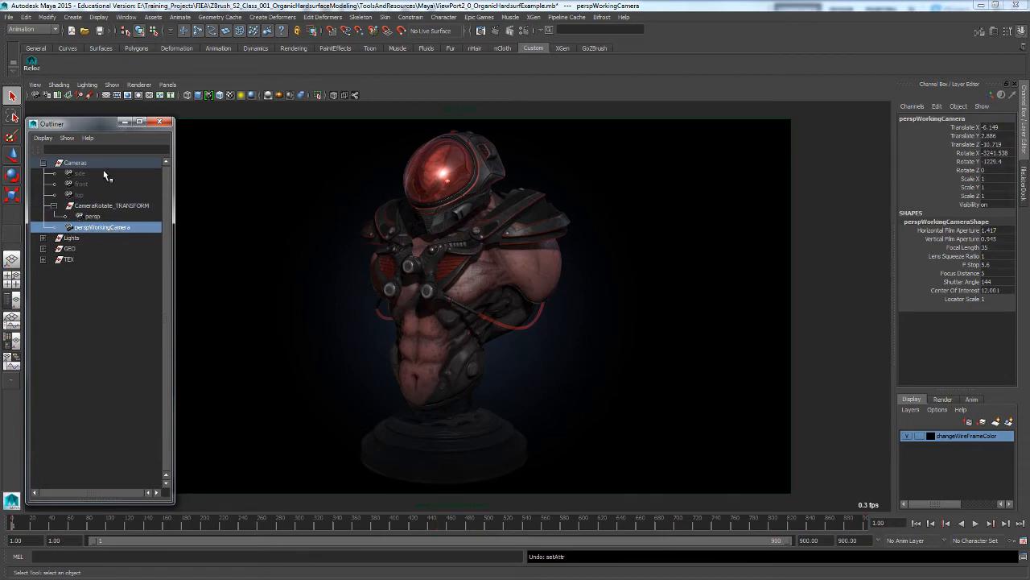
left_click(168, 85)
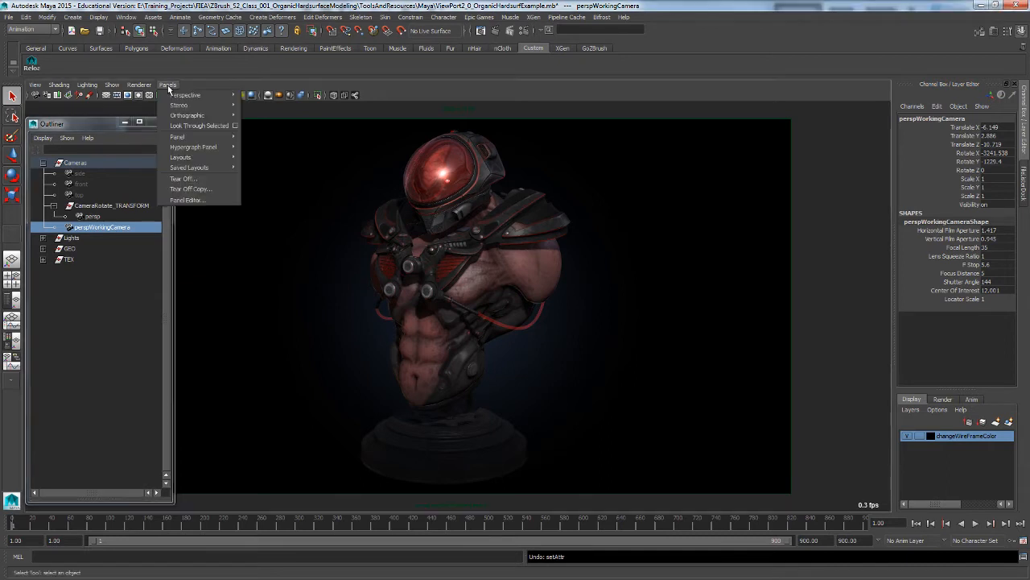
mouse_move(176, 98)
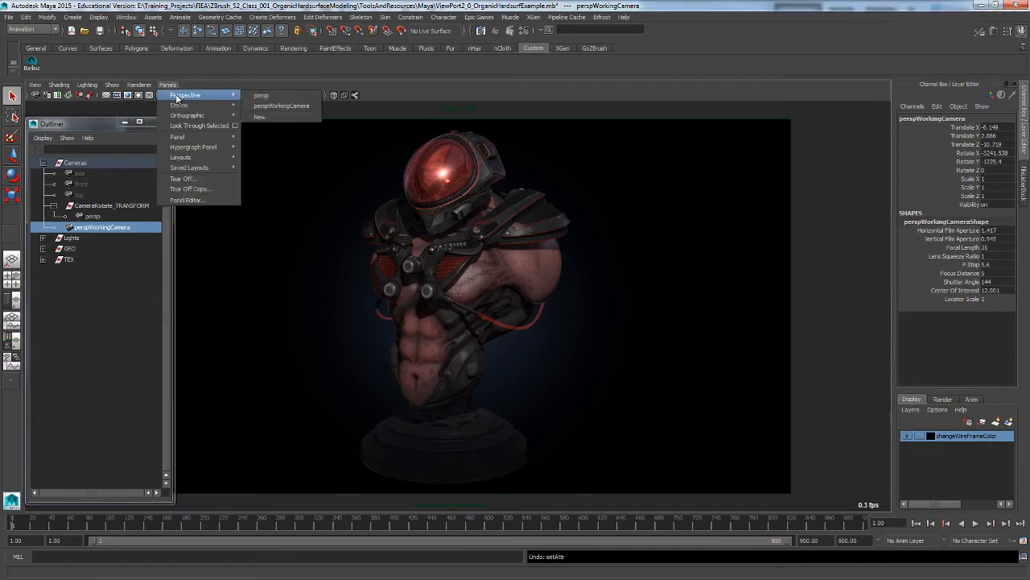
left_click(294, 118)
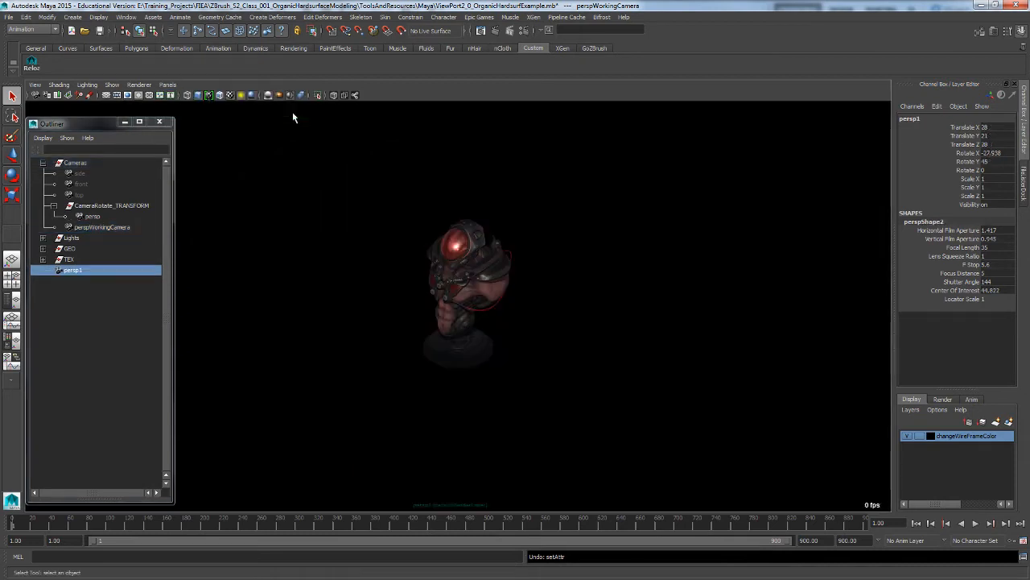
left_click(77, 272)
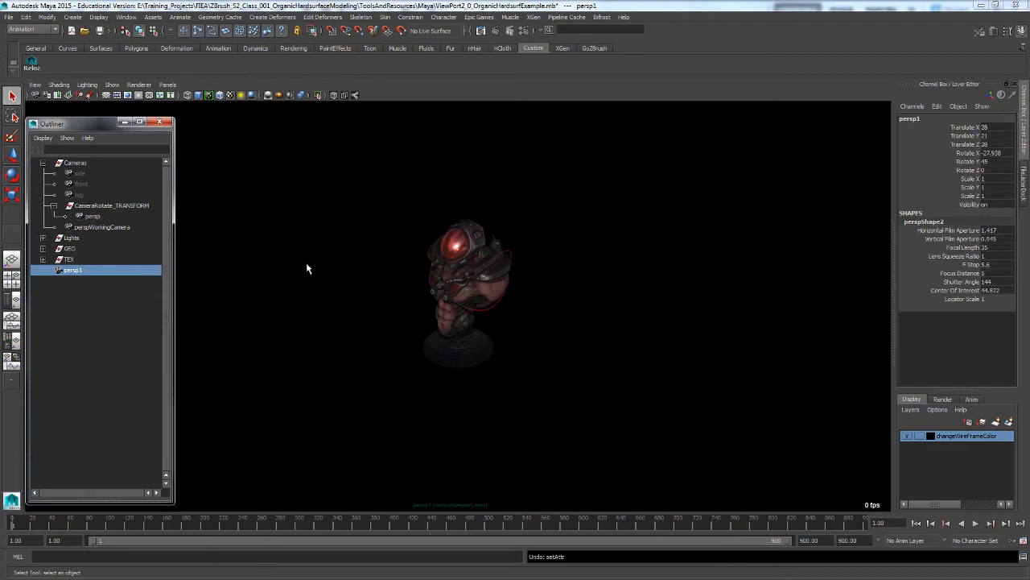
Inspect the bust through the persp1 camera, and delete that camera from the scene
left_click_drag(381, 315, 424, 321, "alt")
right_click_drag(425, 321, 460, 319, "alt")
middle_click_drag(460, 320, 461, 354, "alt")
right_click_drag(459, 342, 443, 339, "alt")
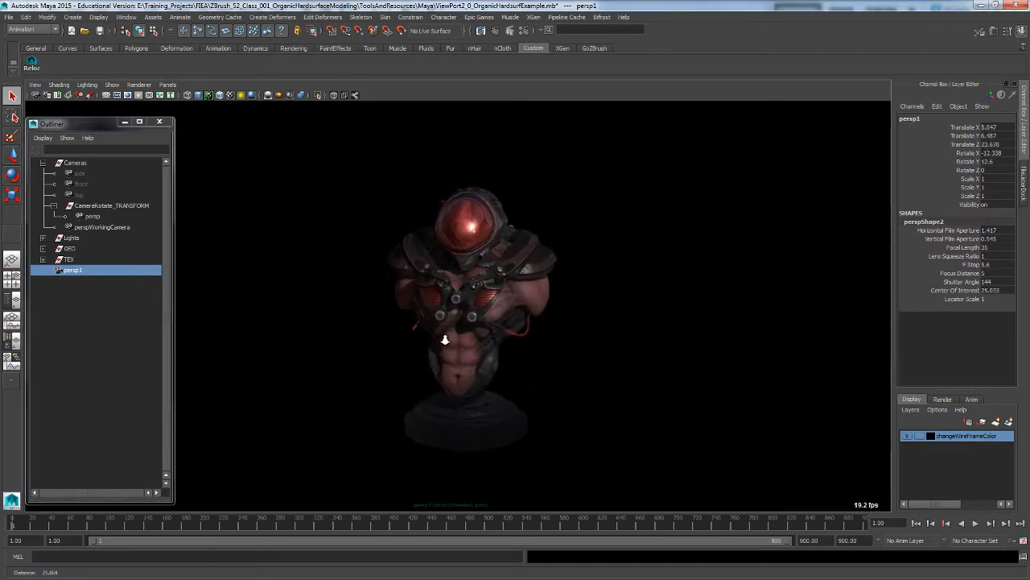
left_click_drag(456, 339, 467, 359, "alt")
left_click(85, 314)
left_click(81, 269)
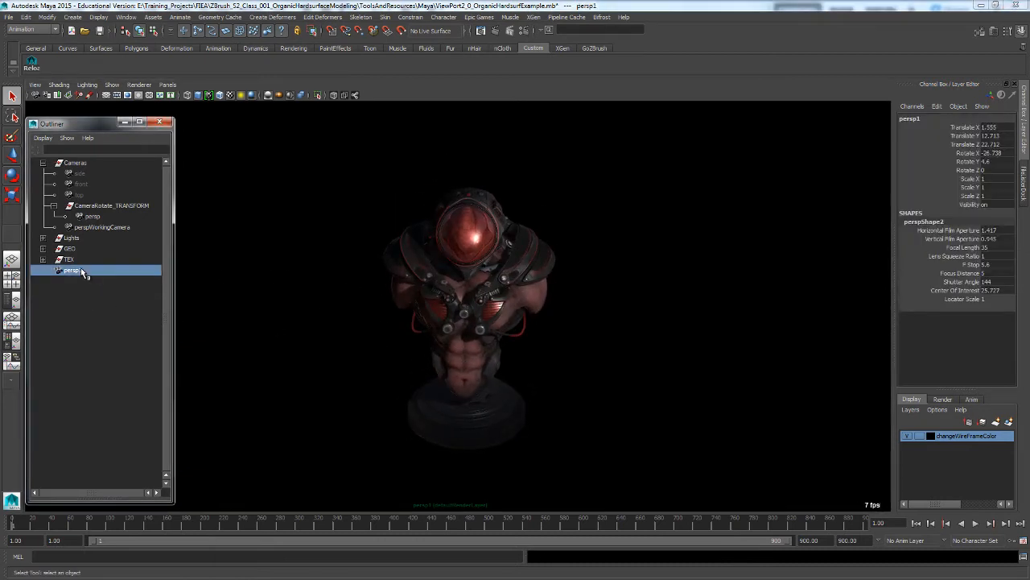
key("Delete")
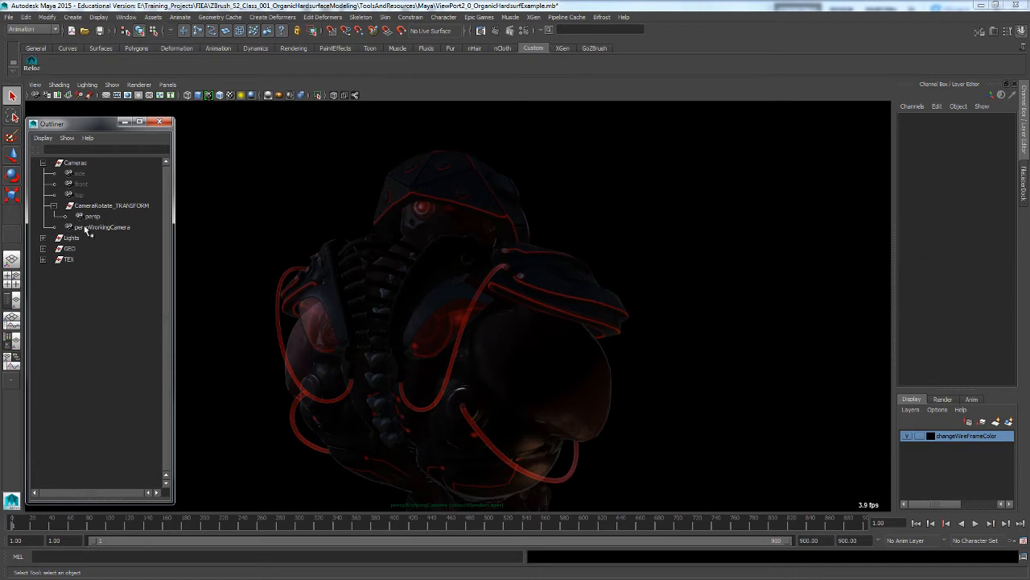
Select perspWorkingCamera, frame the whole bust through it, and show cameras and lights in the viewport
left_click(85, 228)
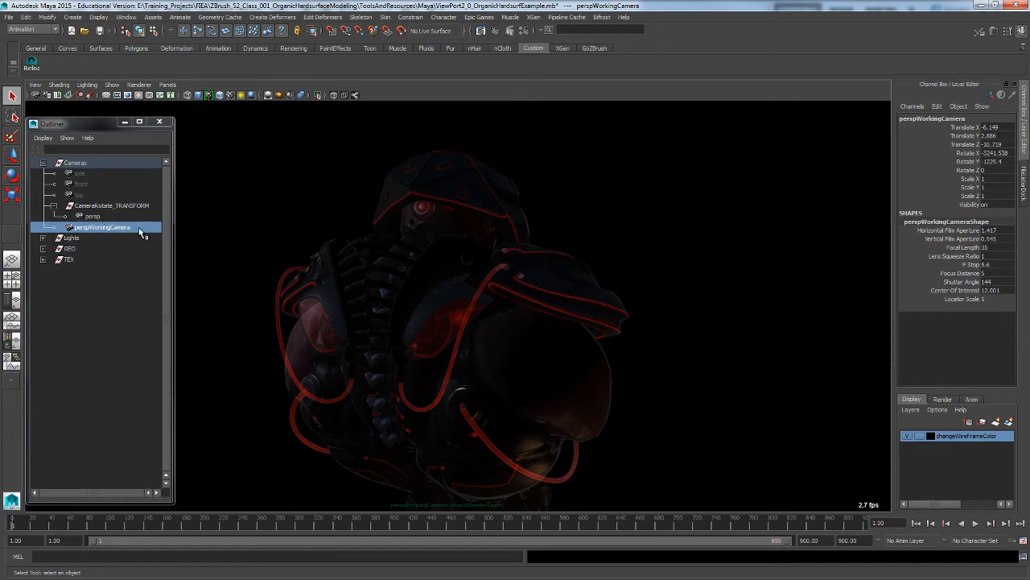
mouse_move(409, 272)
left_mouse_down("alt")
mouse_move(511, 290)
mouse_move(585, 321)
mouse_move(556, 330)
mouse_move(667, 335)
left_mouse_up("alt")
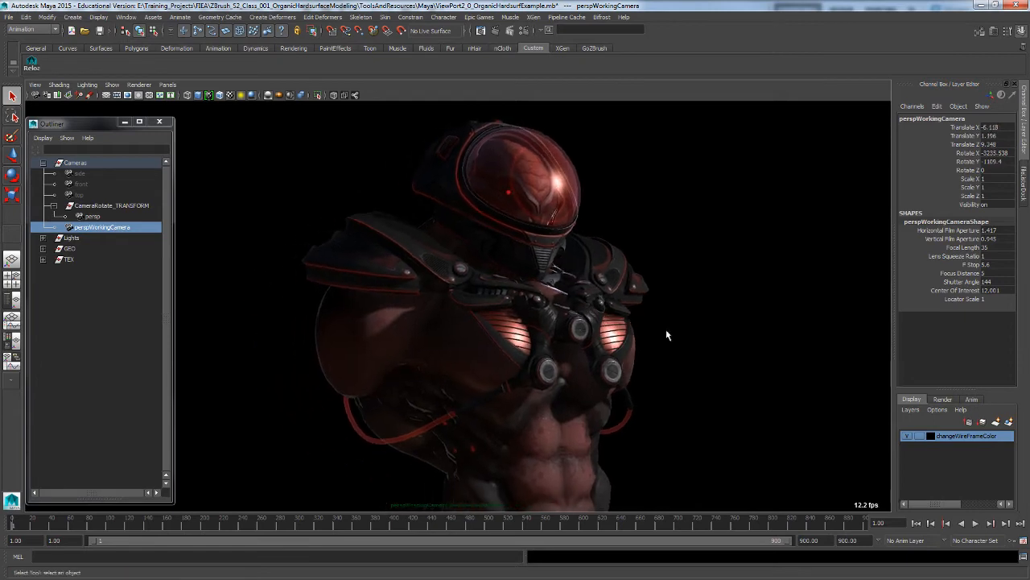
middle_click_drag(586, 328, 652, 346, "alt")
left_click_drag(652, 346, 686, 356, "alt")
right_click_drag(687, 355, 537, 336, "alt")
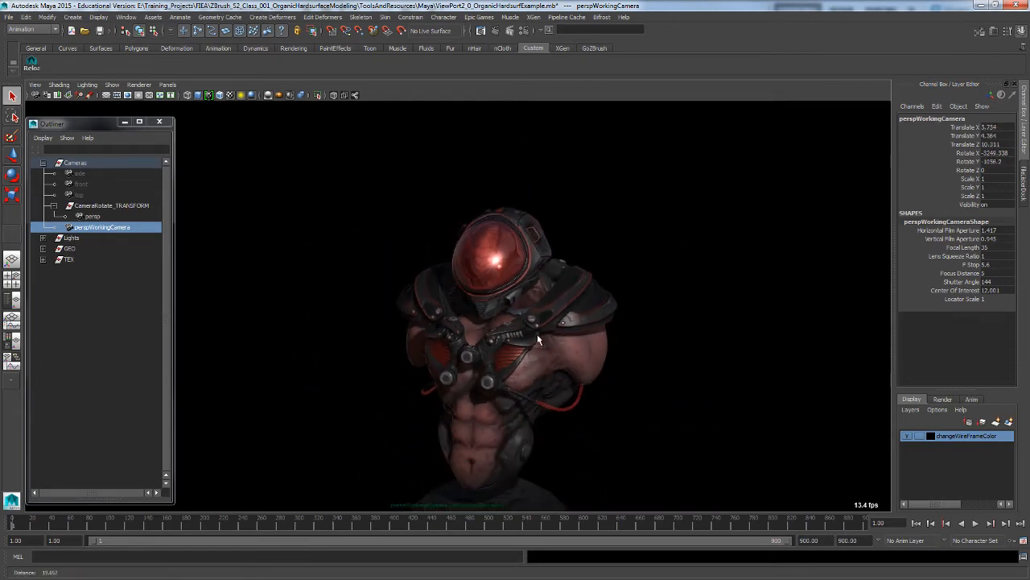
middle_click_drag(644, 362, 602, 305, "alt")
right_click_drag(602, 310, 600, 322, "alt")
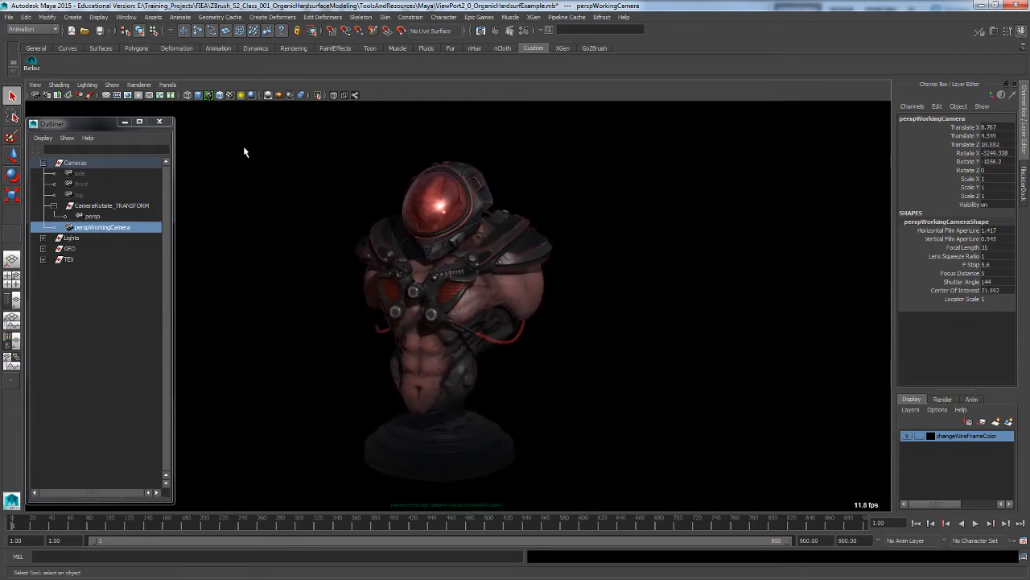
left_click(113, 87)
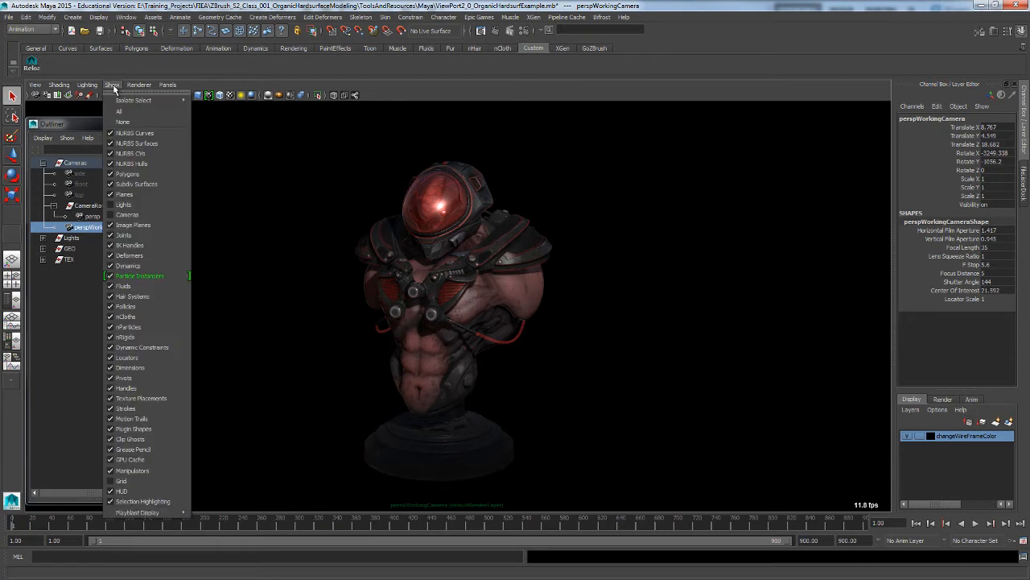
left_click(129, 214)
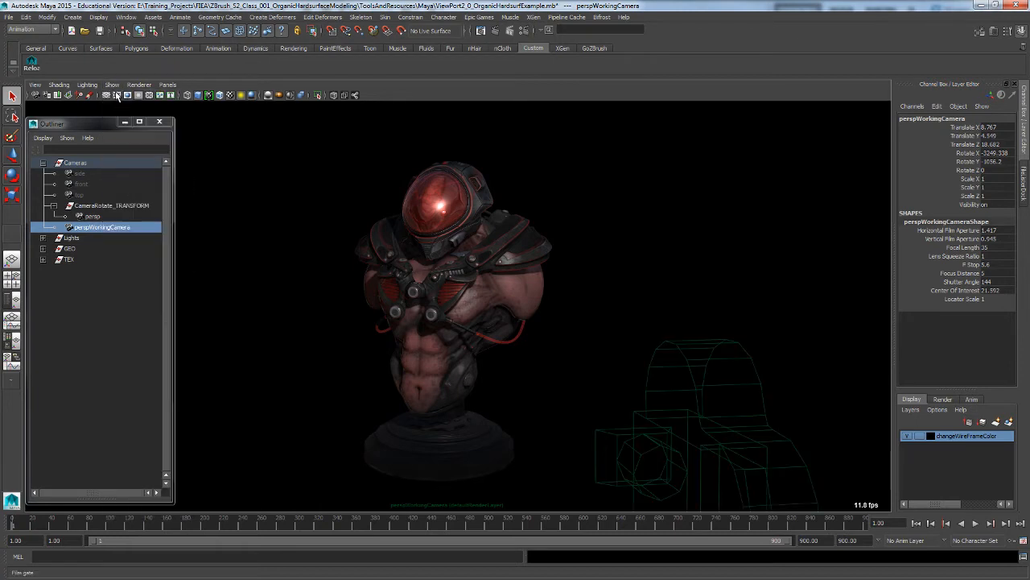
left_click(114, 86)
left_click(129, 200)
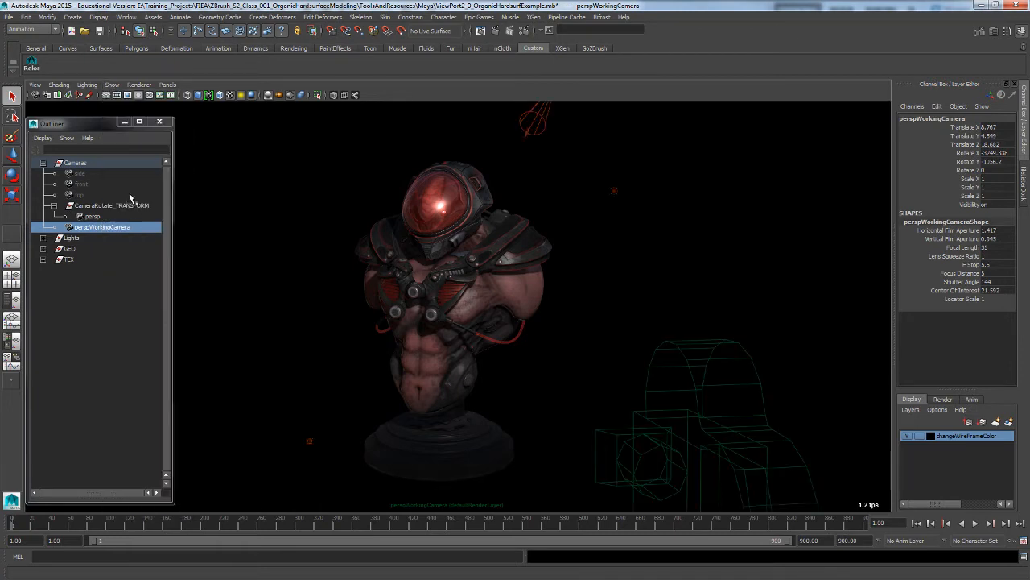
Play and scrub the turntable animation to examine the persp camera's orbit around the bust, and clear the selection
left_click_drag(401, 334, 652, 302, "alt")
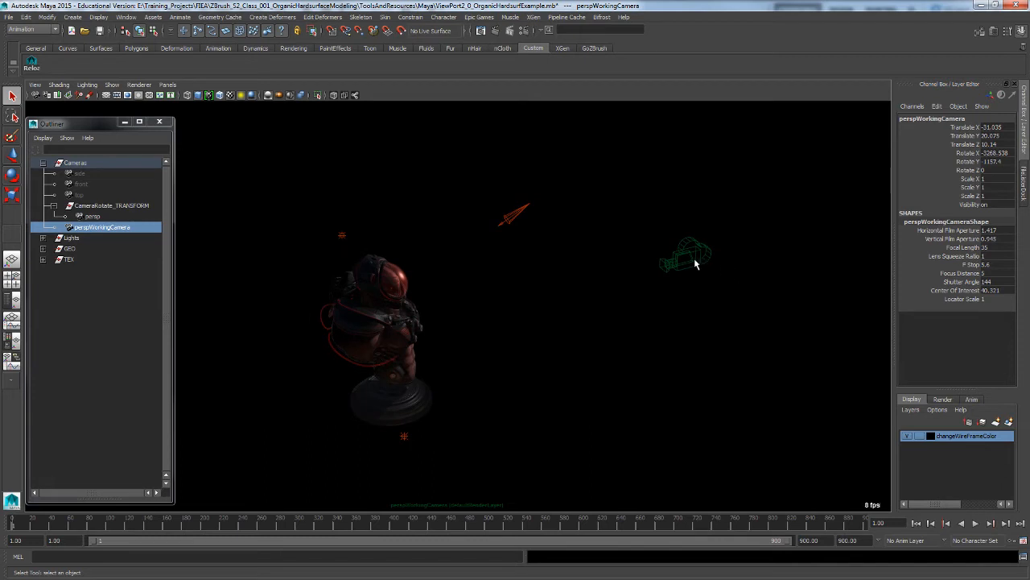
key("alt+v")
left_click_drag(99, 523, 352, 527)
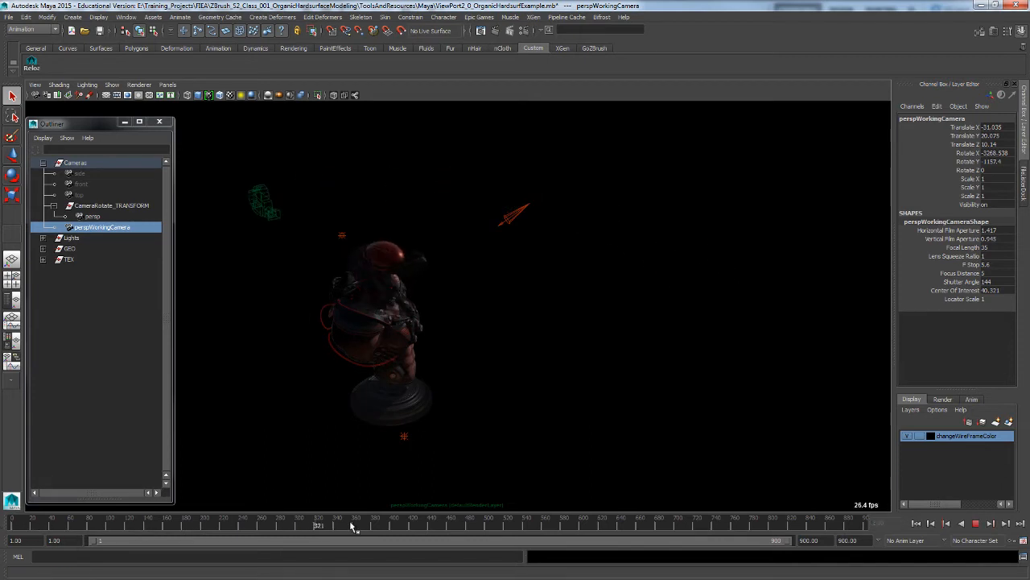
left_click(301, 523)
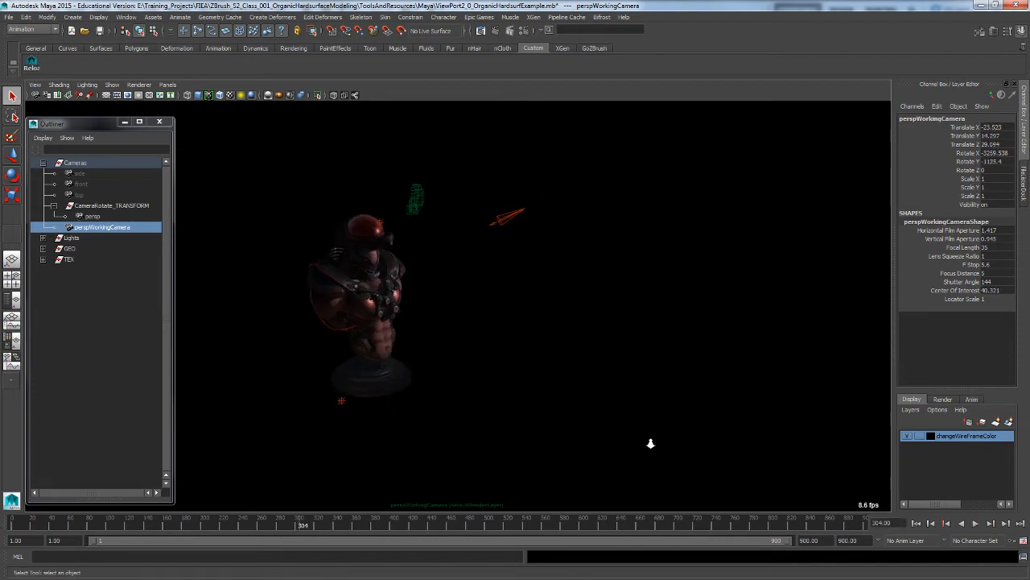
key("alt+v")
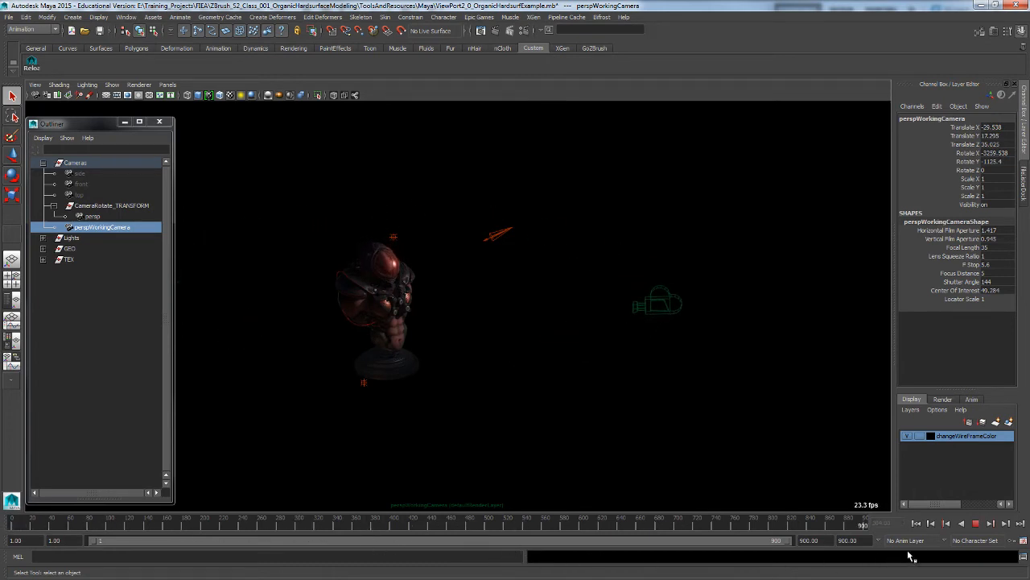
left_click_drag(805, 525, 173, 532)
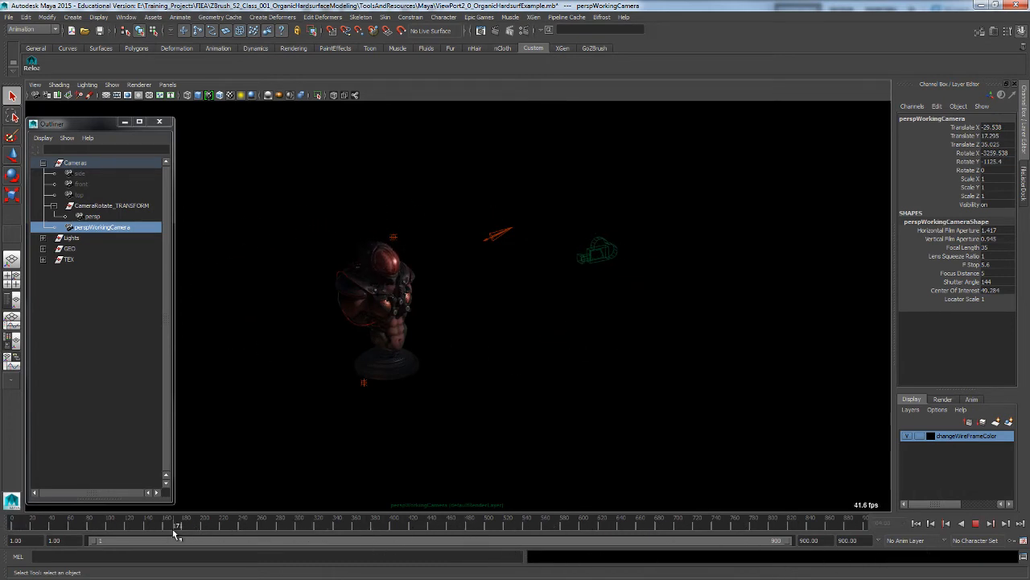
key("alt+v")
left_click(493, 342)
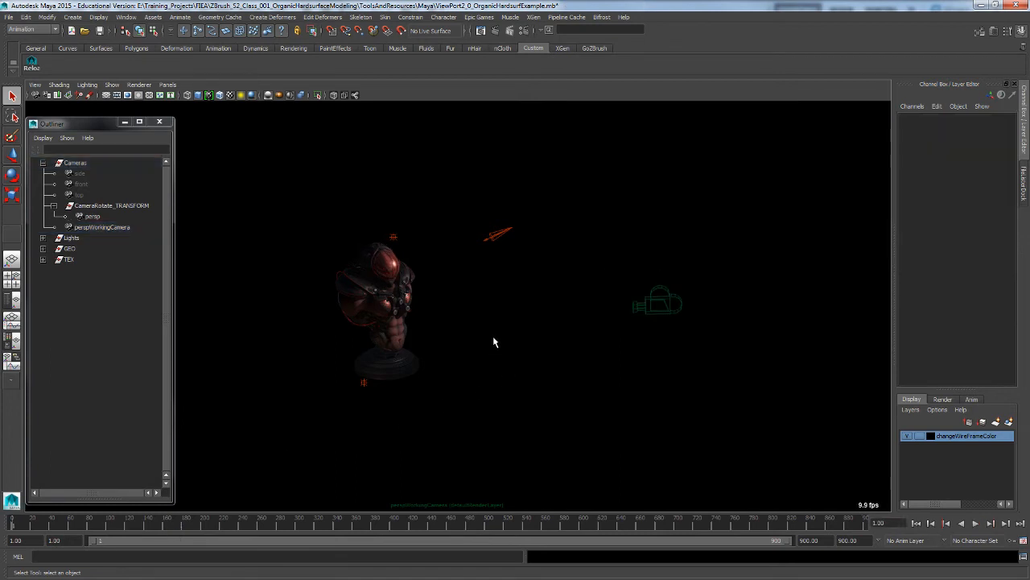
Select the main spot light and pointLight_Warm in turn, and examine their placement around the bust
left_click_drag(494, 342, 529, 363, "alt")
right_click_drag(472, 322, 545, 373, "alt")
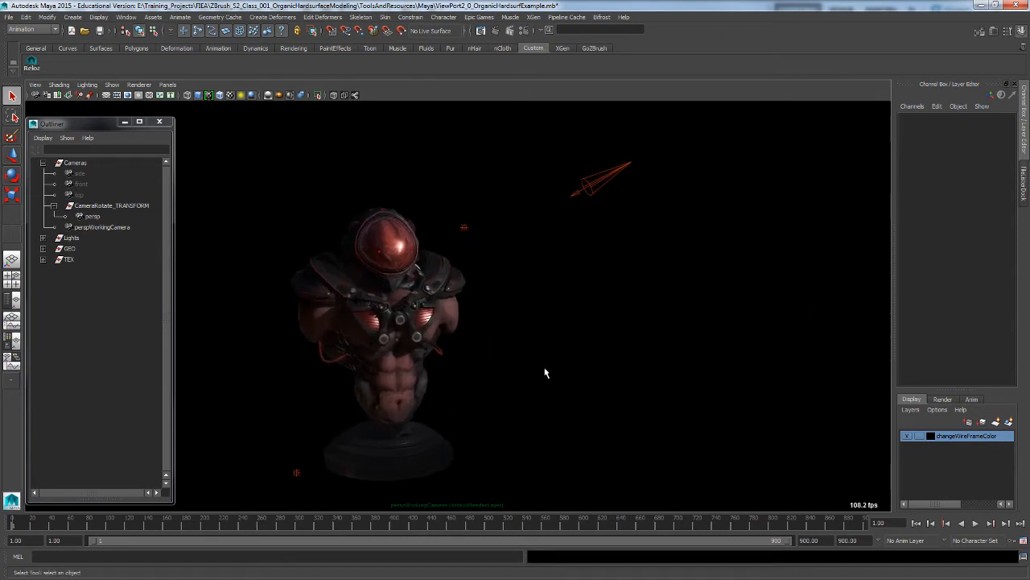
left_click_drag(545, 373, 582, 363, "alt")
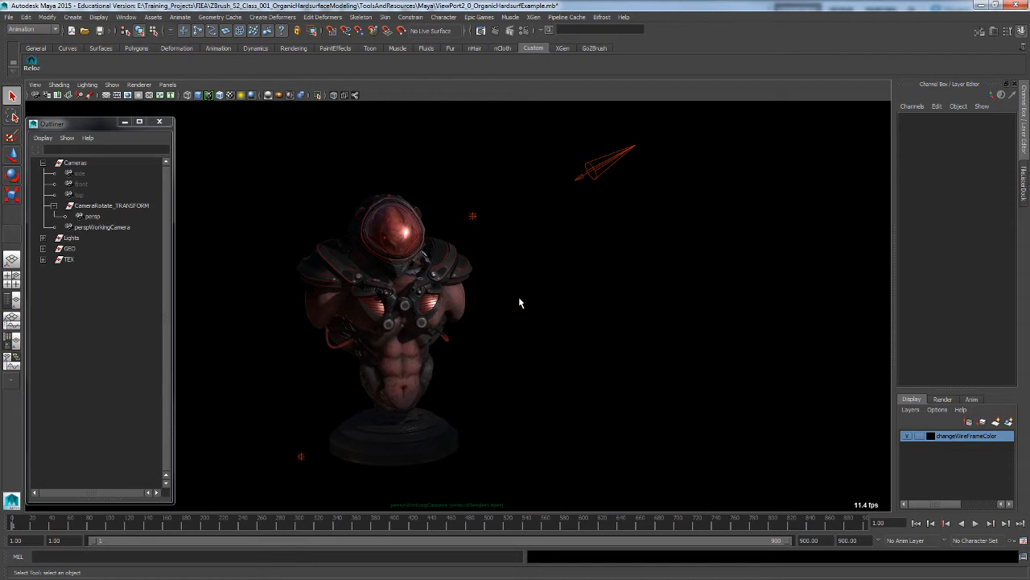
left_click(623, 168)
left_click(303, 458)
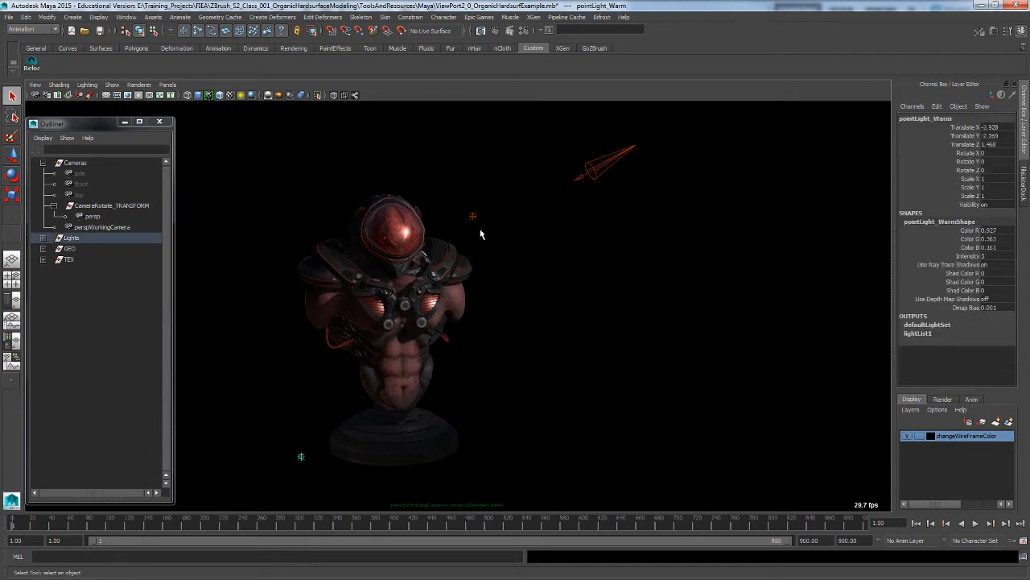
left_click_drag(564, 324, 632, 229, "alt")
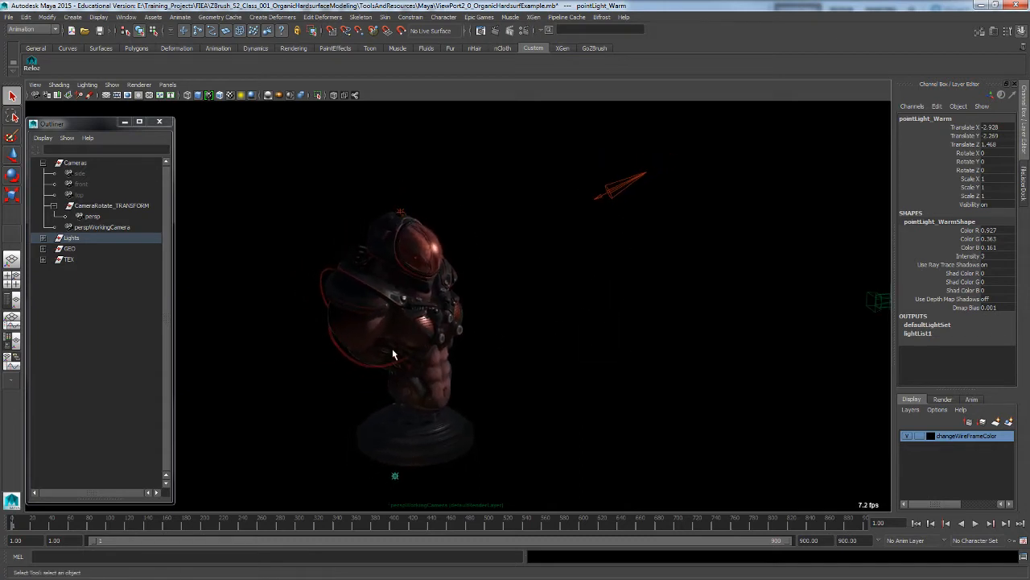
left_click_drag(395, 354, 502, 298, "alt")
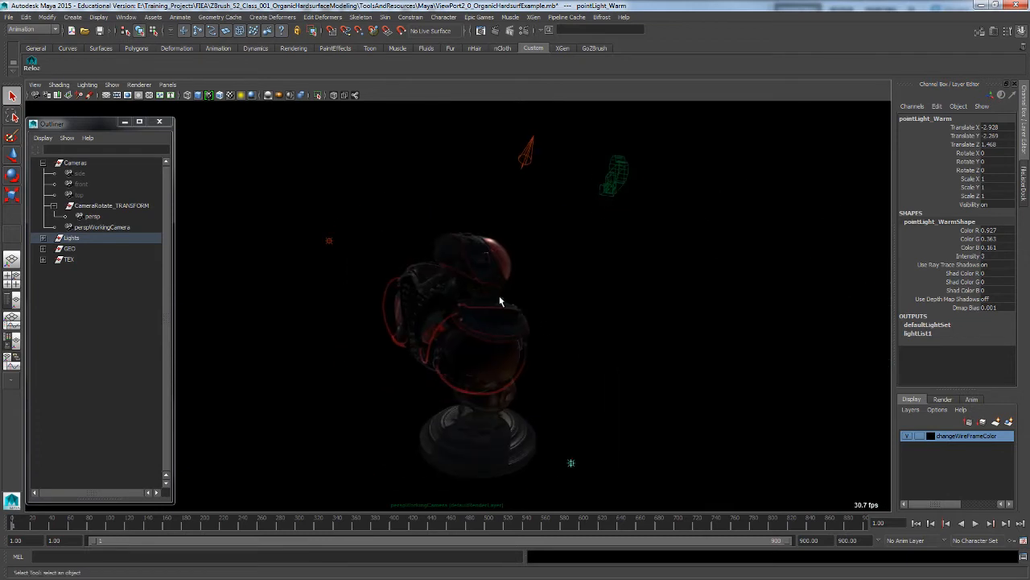
Select pointLight_Cool, examine its placement from behind and in front of the bust, and clear the selection
left_click(320, 226)
left_click_drag(321, 225, 306, 221, "alt")
left_click_drag(349, 288, 515, 265, "alt")
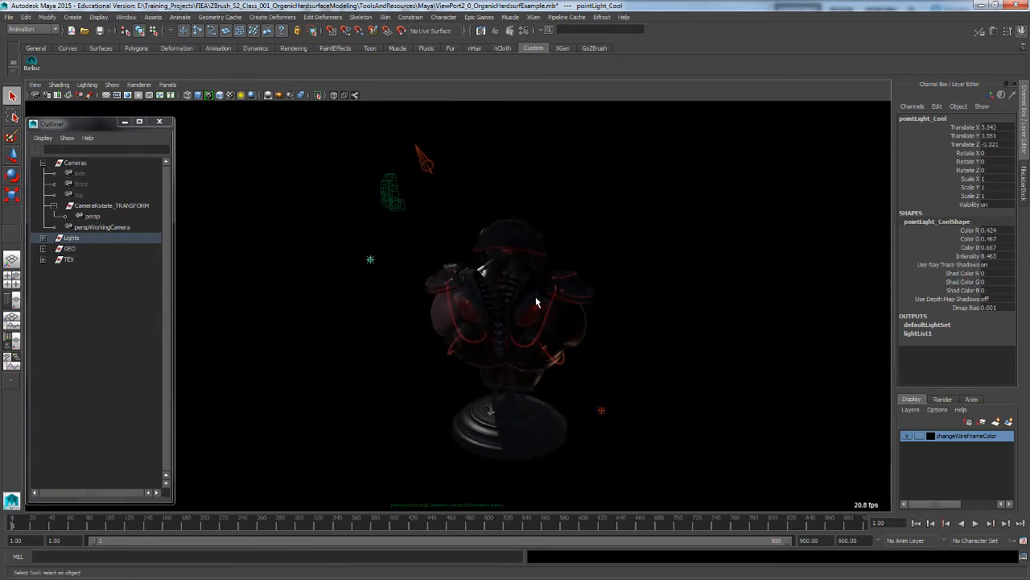
left_click_drag(535, 303, 512, 283, "alt")
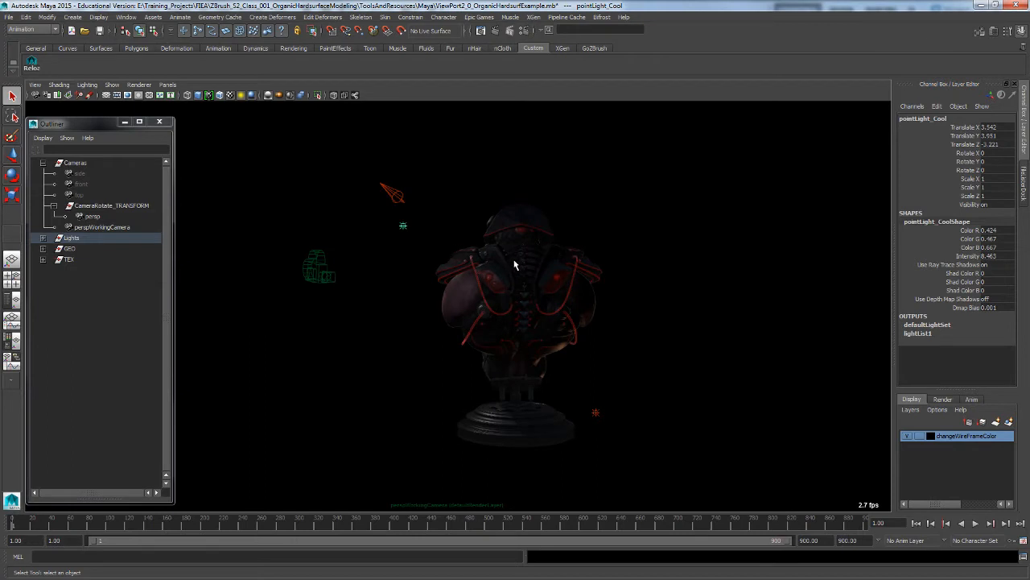
left_click_drag(649, 329, 539, 376, "alt")
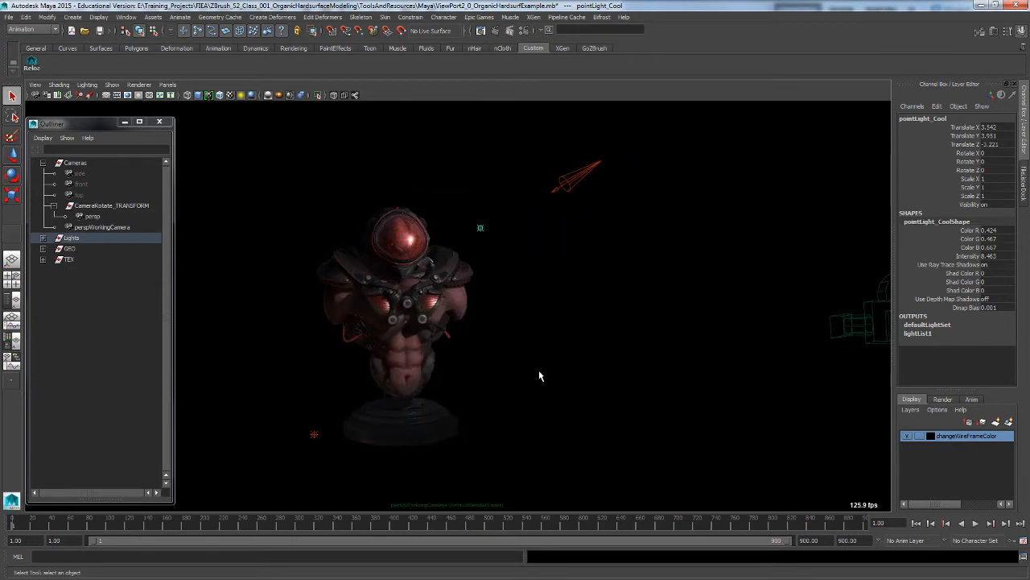
left_click(540, 376)
Configure the options for a new spot light with a penumbra angle of 20 and Cast shadows enabled
left_click_drag(598, 362, 617, 368, "alt")
mouse_move(616, 368)
middle_mouse_down("alt")
mouse_move(593, 361)
mouse_move(609, 361)
middle_mouse_up("alt")
left_click(81, 18)
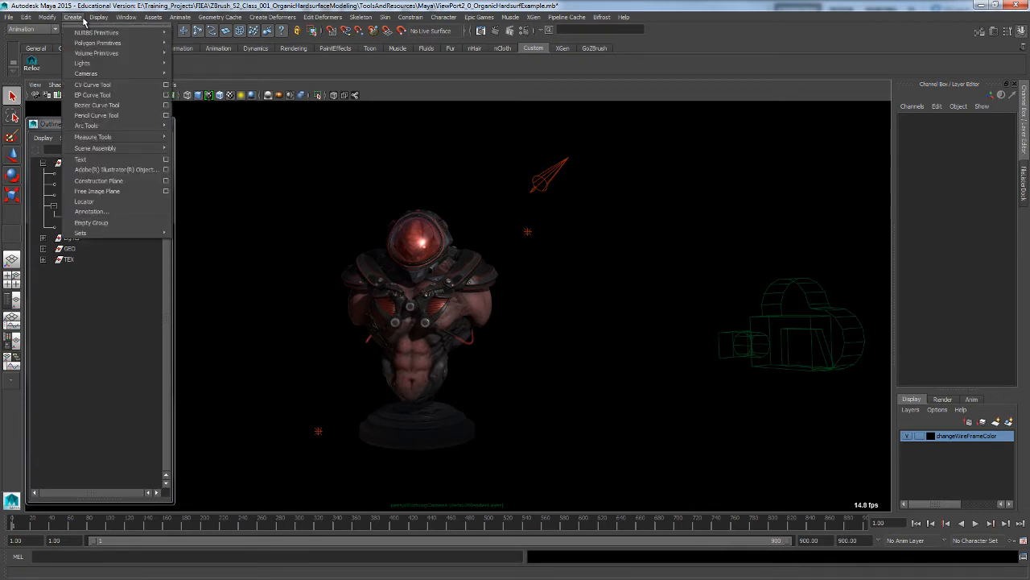
mouse_move(121, 63)
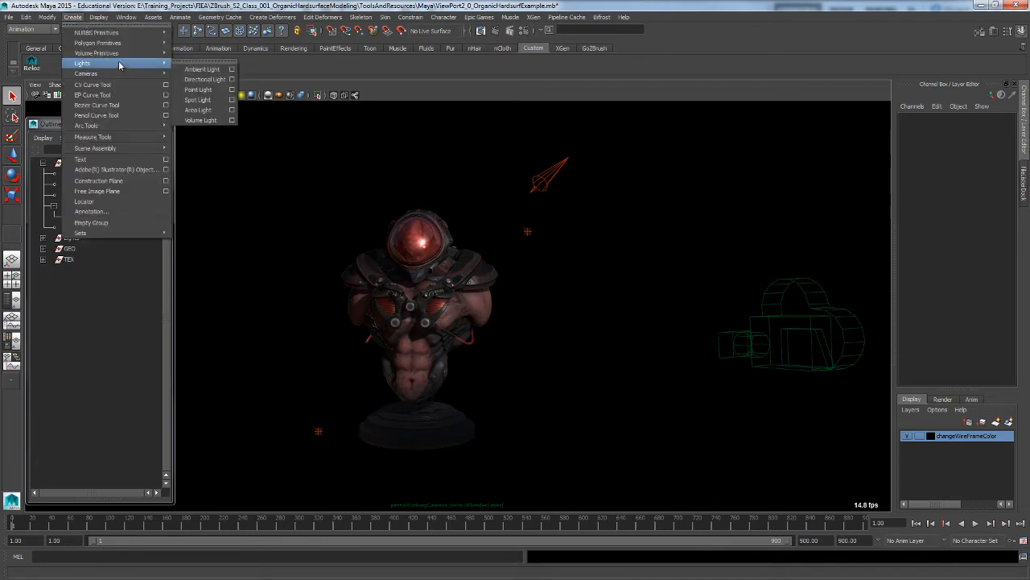
left_click(233, 101)
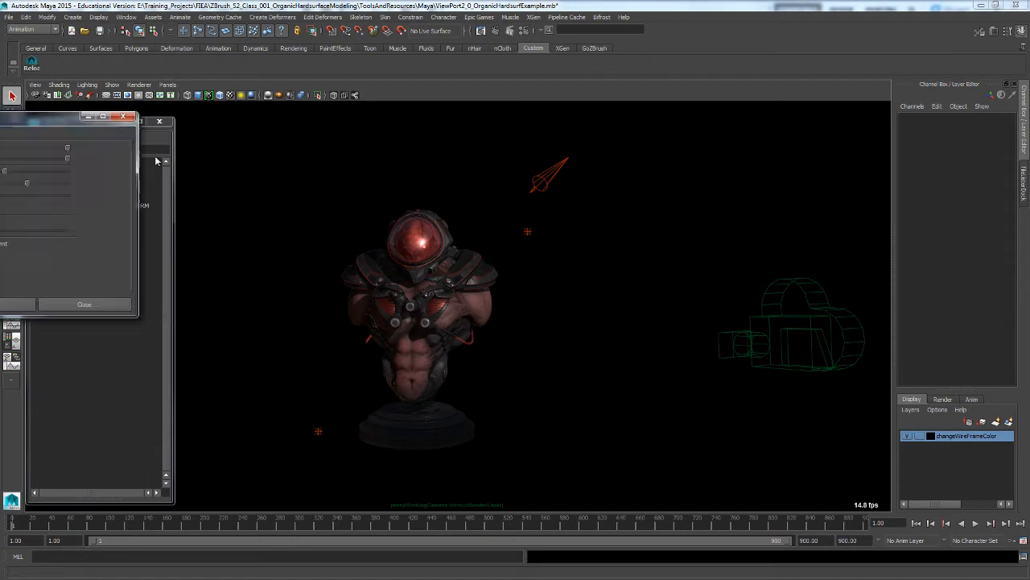
left_click_drag(21, 113, 218, 261)
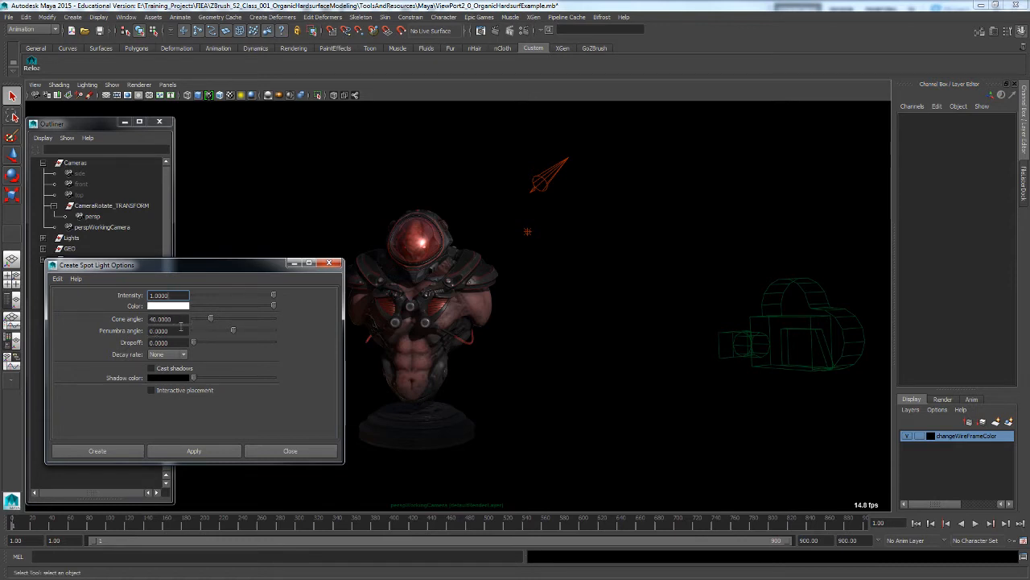
left_click_drag(185, 331, 126, 333)
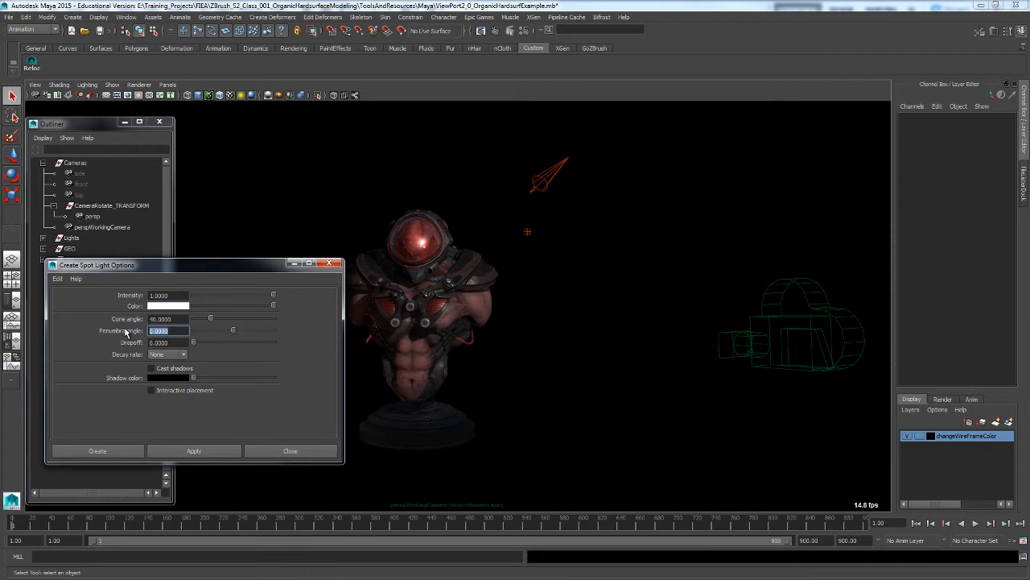
type("20")
key("Tab")
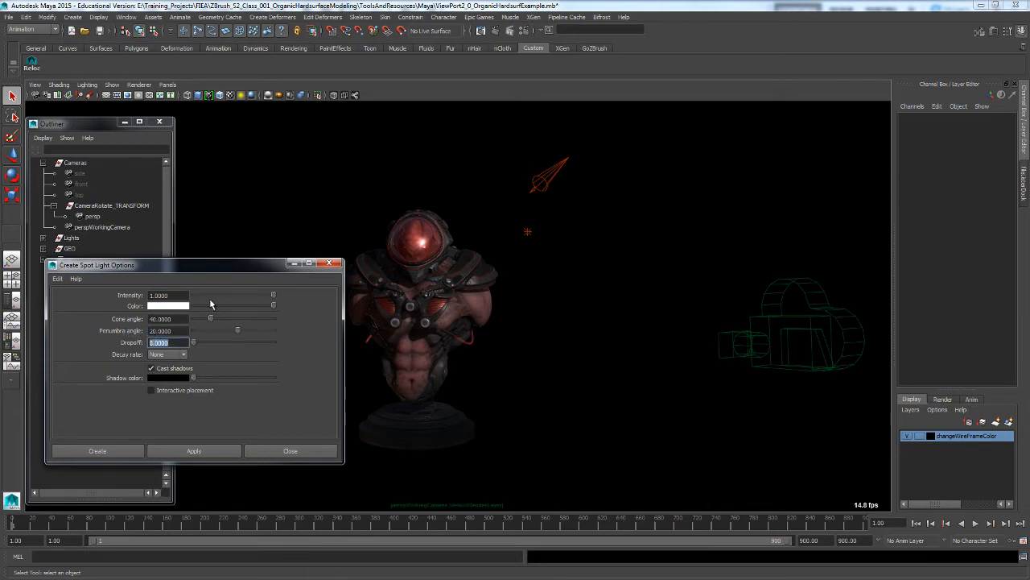
left_click_drag(203, 264, 231, 275)
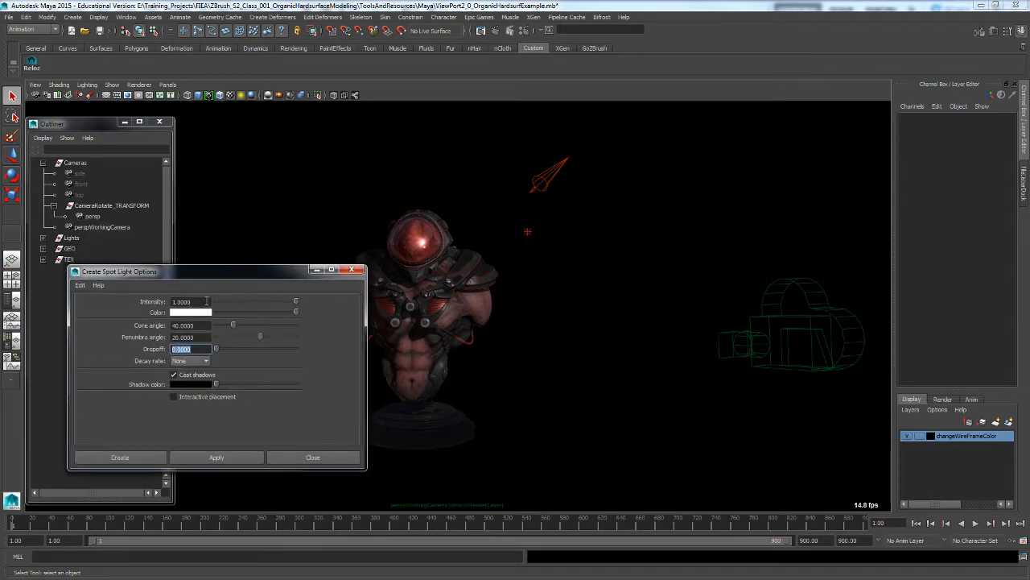
Try an intensity of 1.25 in the spot light options, restore it to 1, and close the options without creating a light
left_click(185, 301)
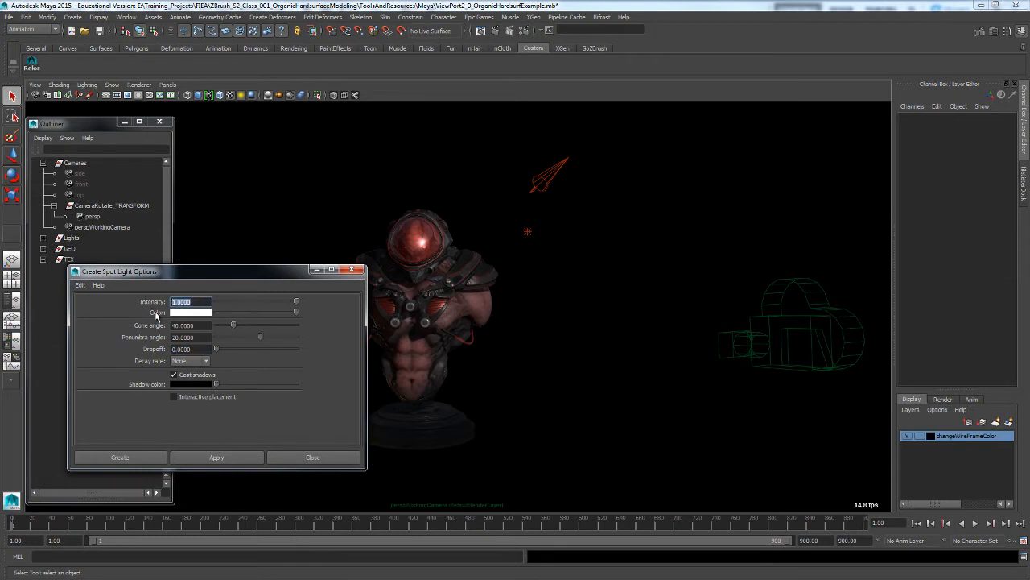
type("1.25")
key("Return")
type("1")
key("Return")
left_click(198, 312)
left_click(353, 274)
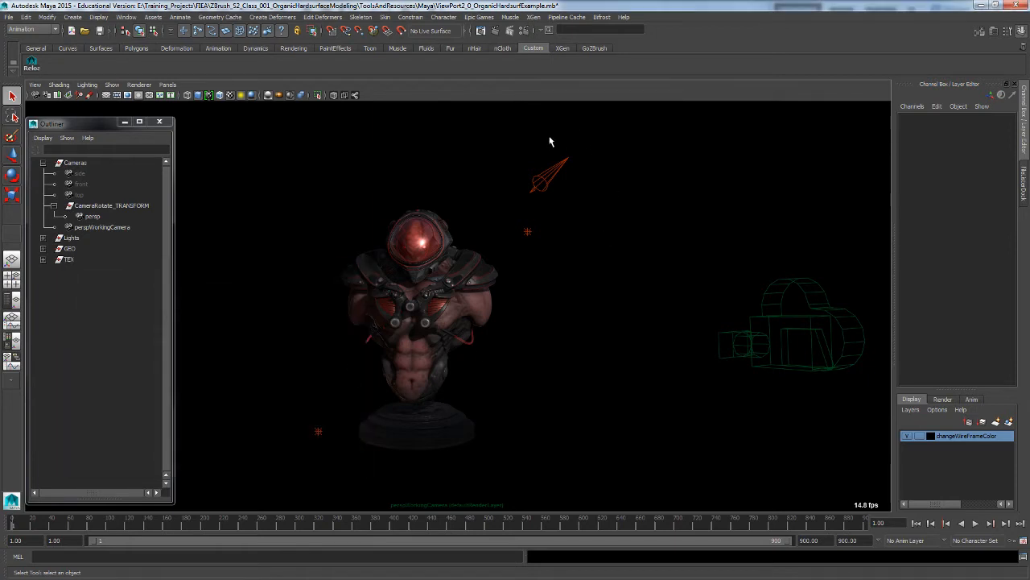
Select the main spot light, expand the Lights group, and select spotLight_MainLight, pointLight_Cool and pointLight_Warm together in the Outliner
left_click(566, 160)
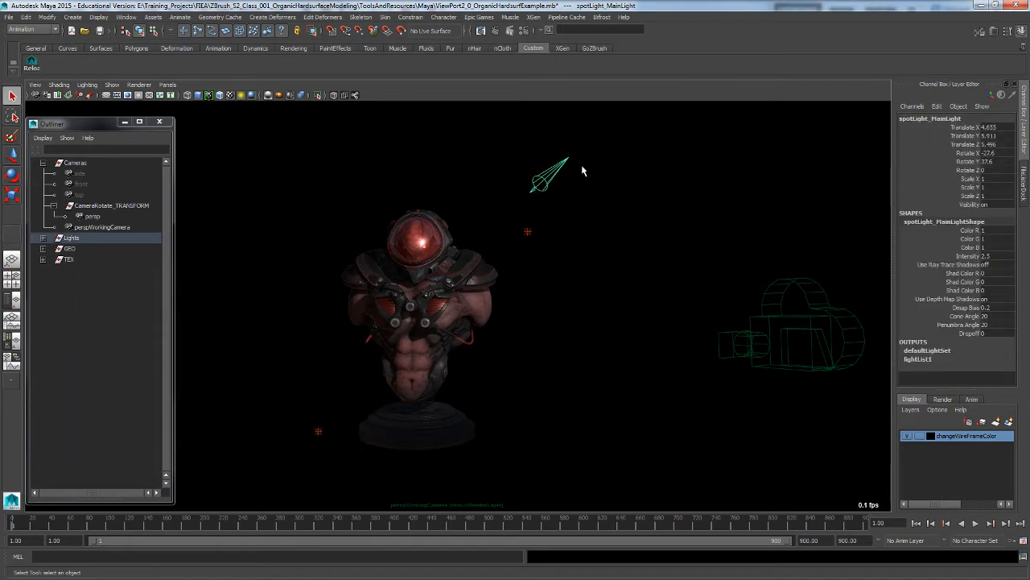
left_click(43, 238)
left_click_drag(100, 275, 102, 253)
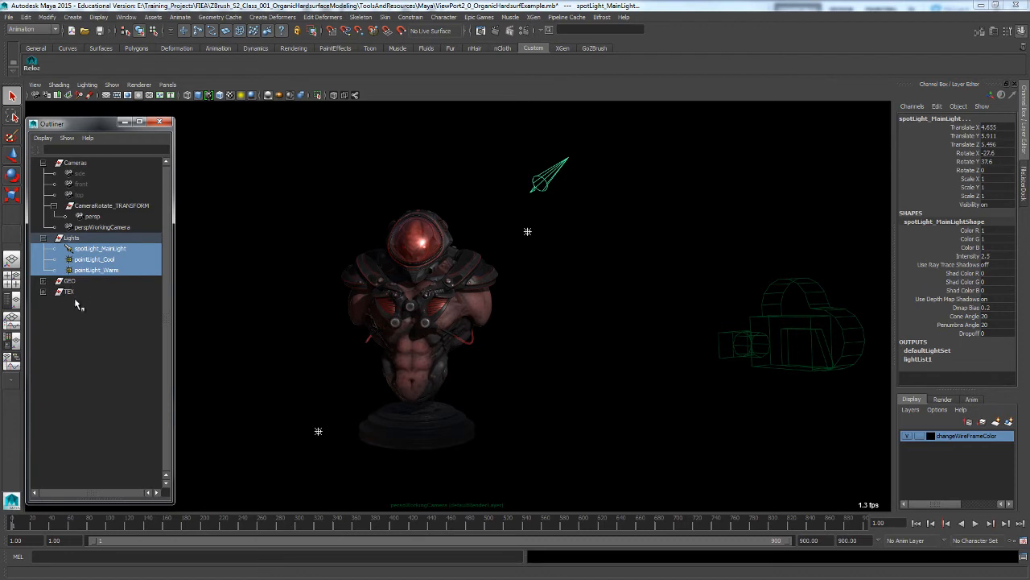
Select only spotLight_MainLight and look through it in the viewport to check where it aims at the bust
left_click(95, 250)
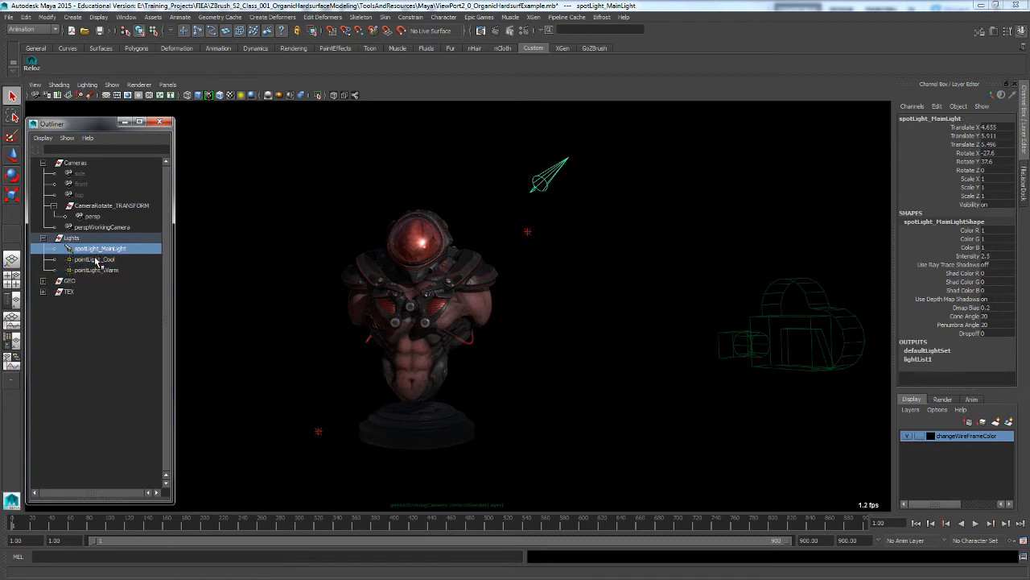
left_click(97, 260)
left_click(95, 251)
left_click(165, 85)
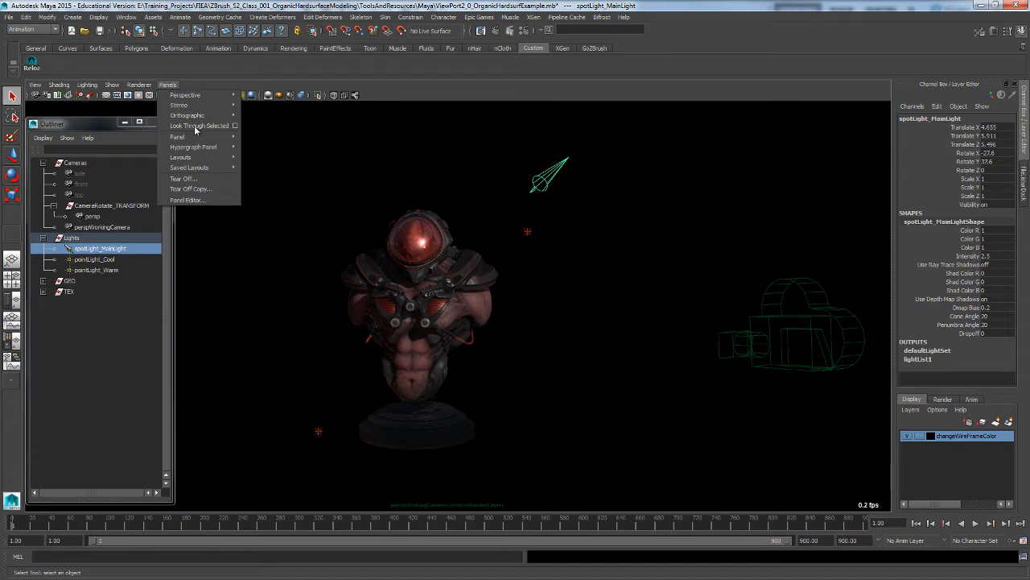
left_click(103, 123)
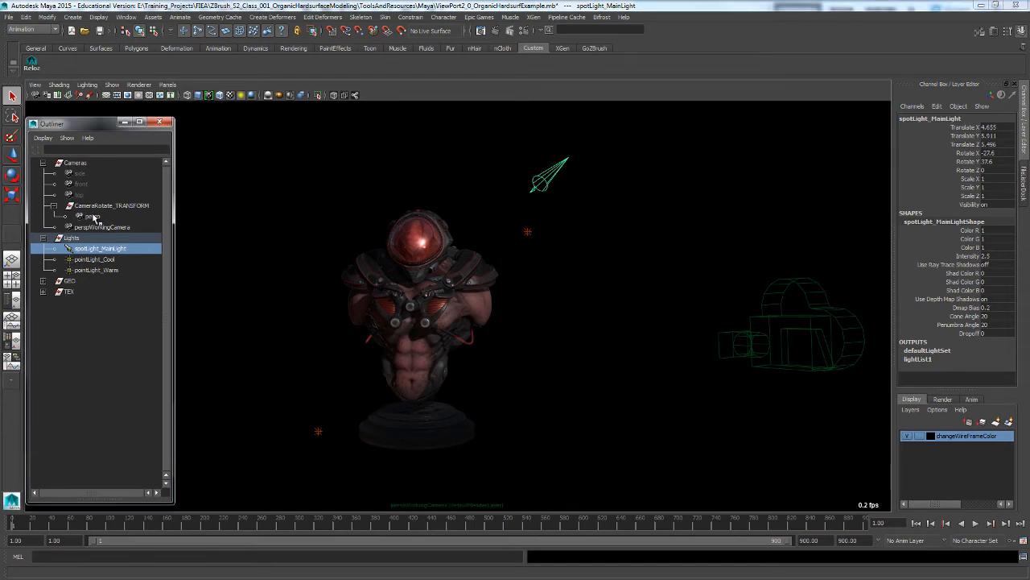
middle_click_drag(119, 255, 254, 264)
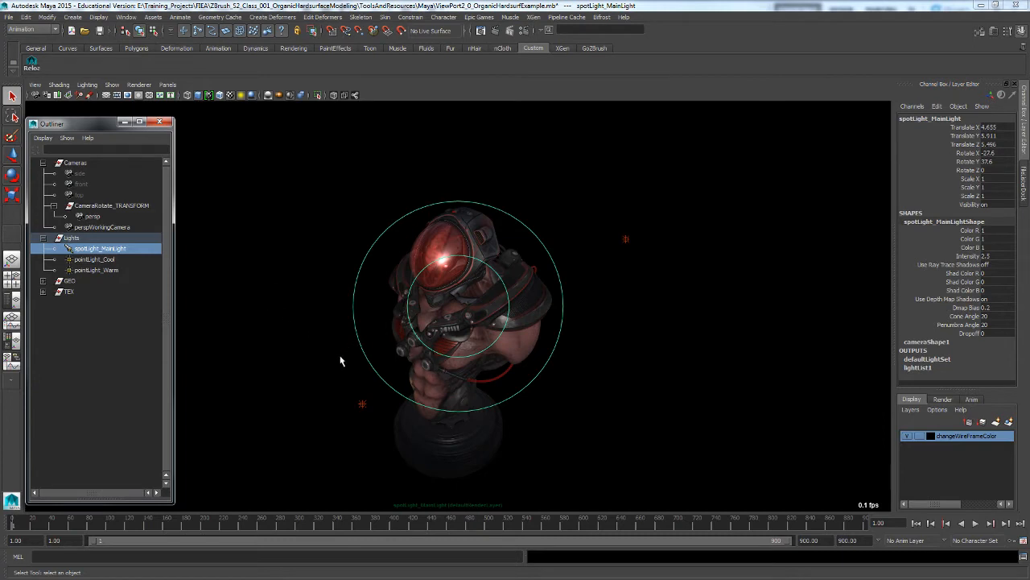
Open the attributes of spotLight_MainLight and examine its depth map shadow settings
key("ctrl+a")
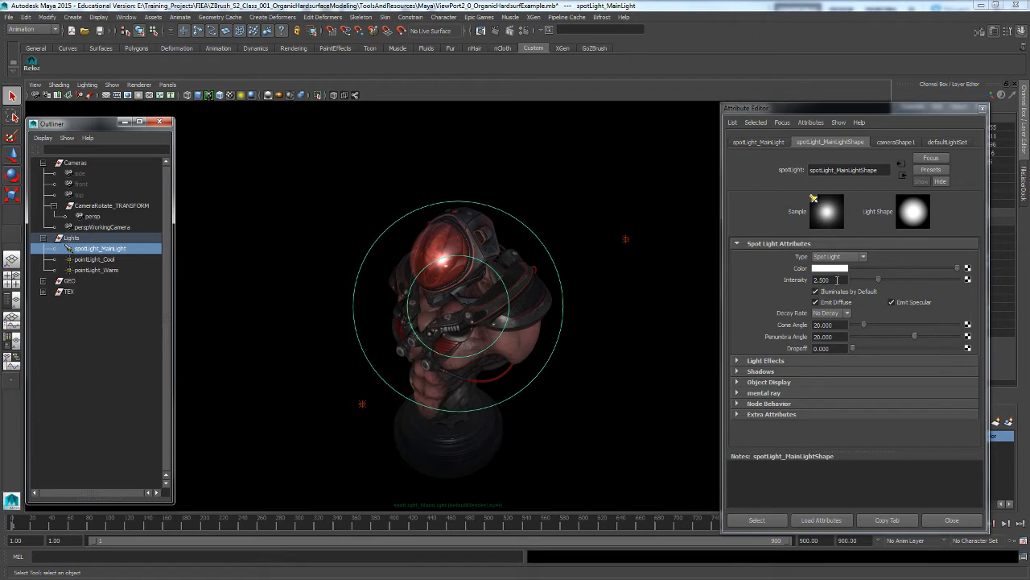
left_click(736, 373)
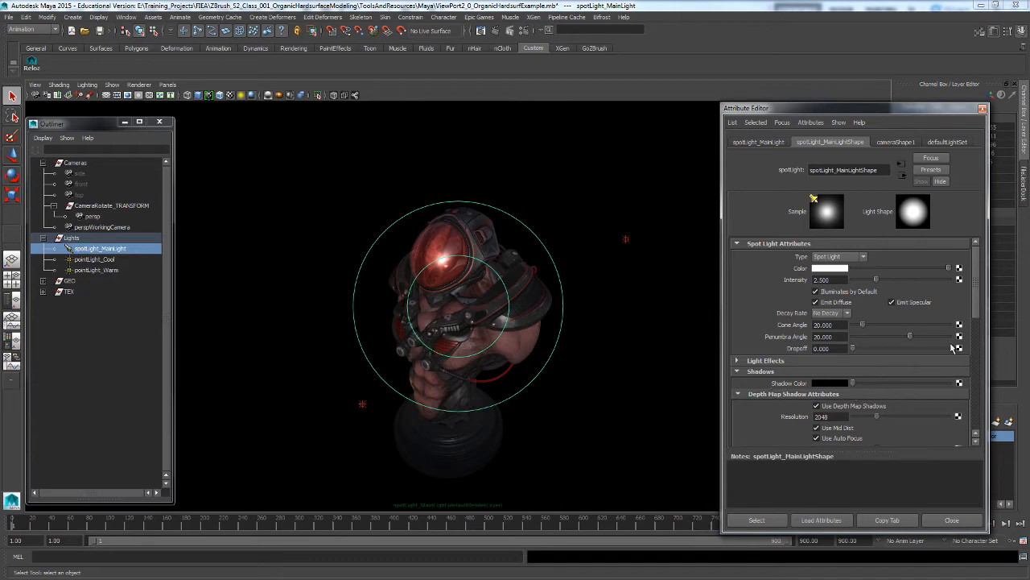
scroll(977, 298, "down", 4)
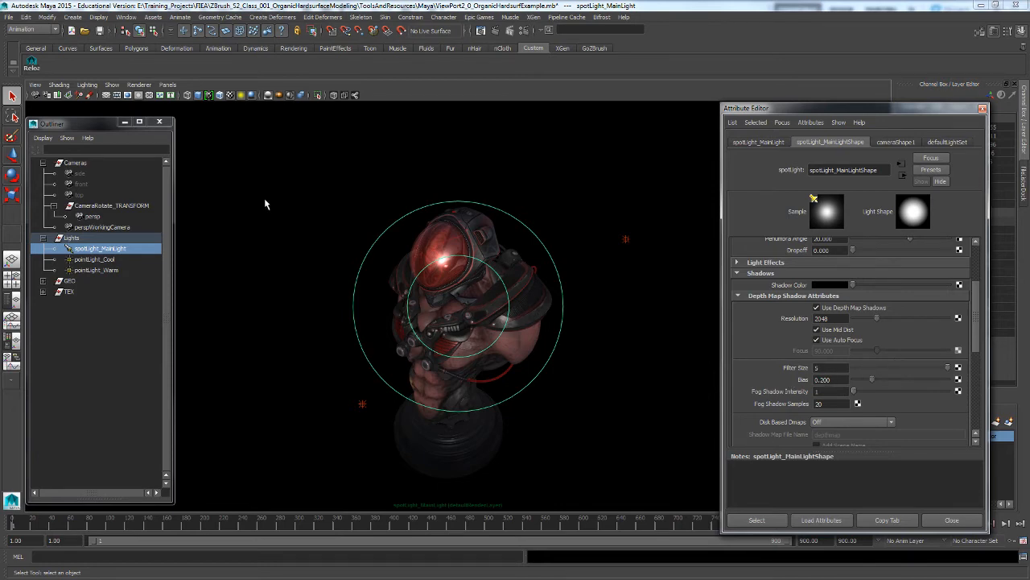
Switch the viewport back to perspWorkingCamera and frame the bust more closely
left_click(172, 85)
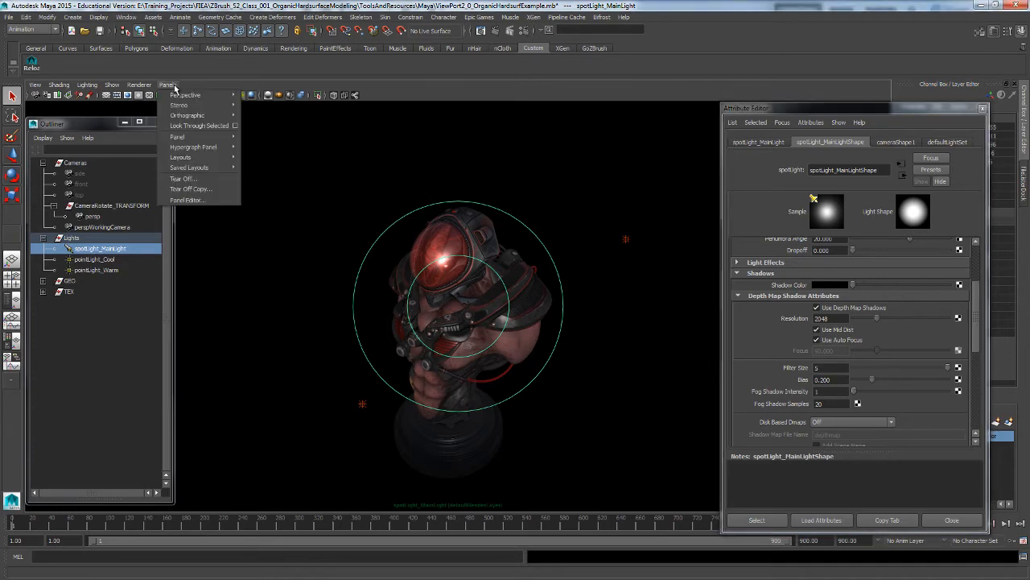
mouse_move(184, 96)
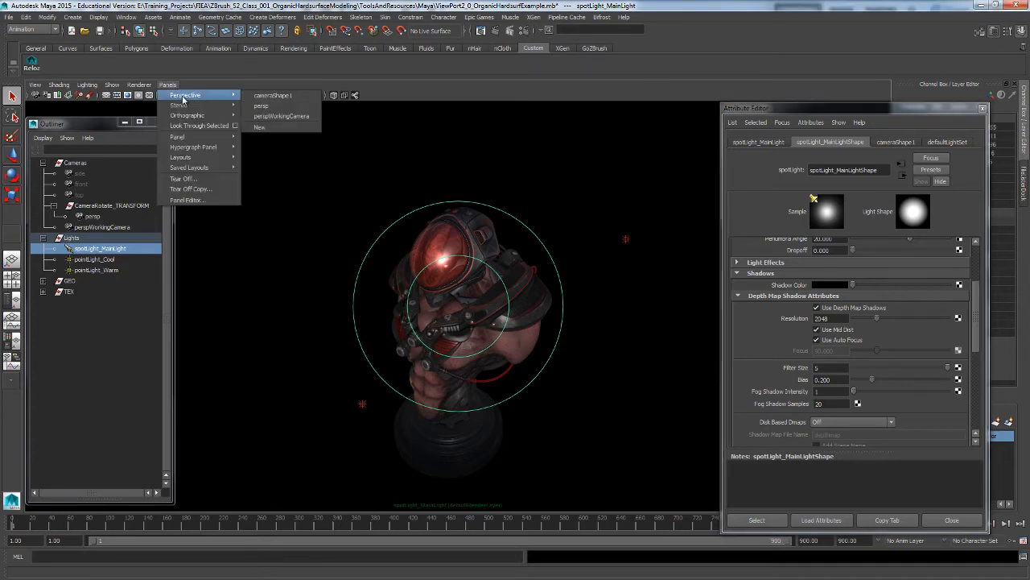
left_click(289, 117)
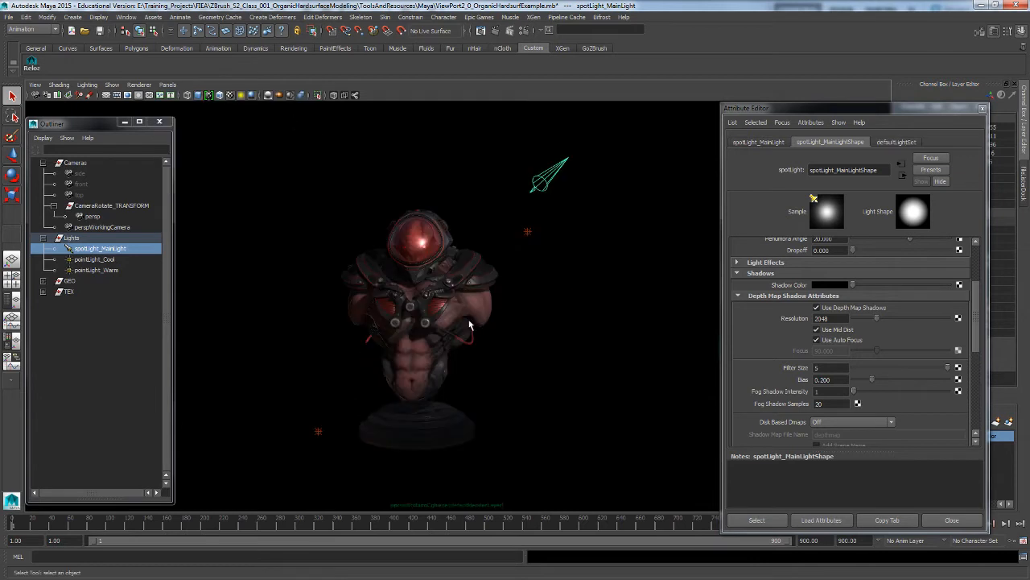
left_click_drag(547, 326, 565, 339, "alt")
right_click_drag(565, 339, 595, 356, "alt")
middle_click_drag(596, 355, 623, 361, "alt")
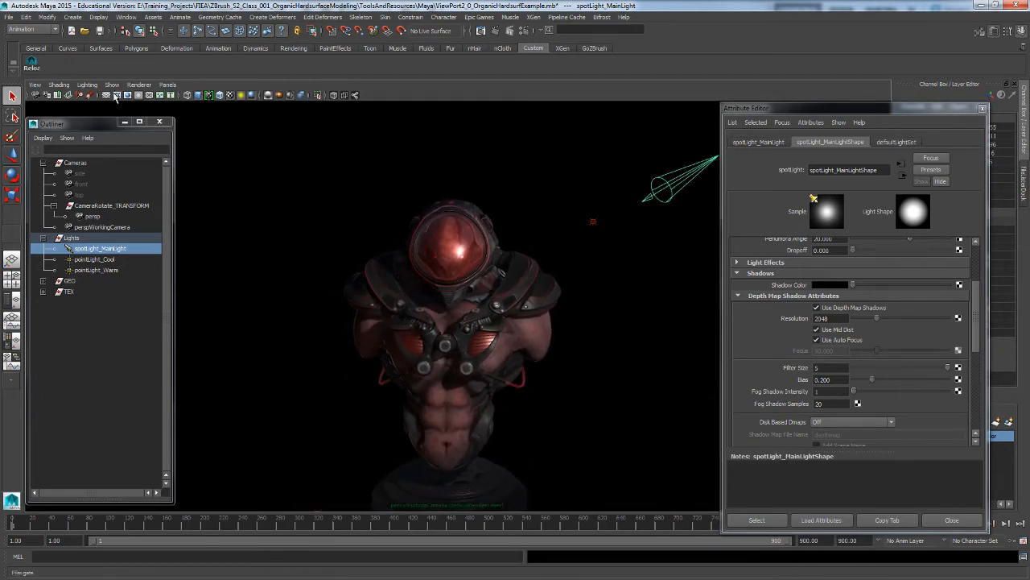
Review the viewport's lighting options, including Use All Lights and Shadows, and examine the shadowing on the bust
left_click(87, 86)
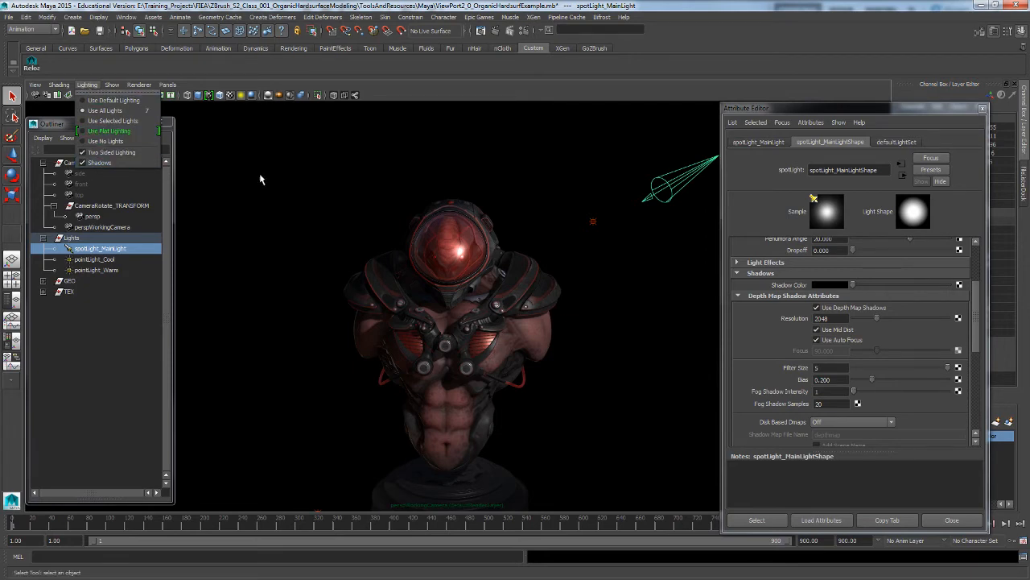
left_click_drag(260, 177, 315, 213, "alt")
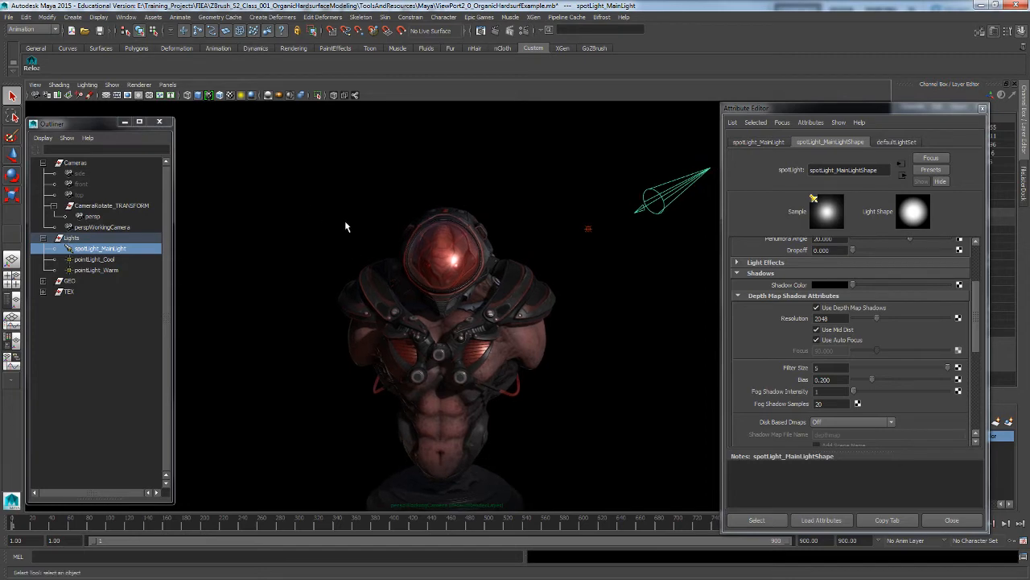
left_click_drag(341, 268, 343, 266, "alt")
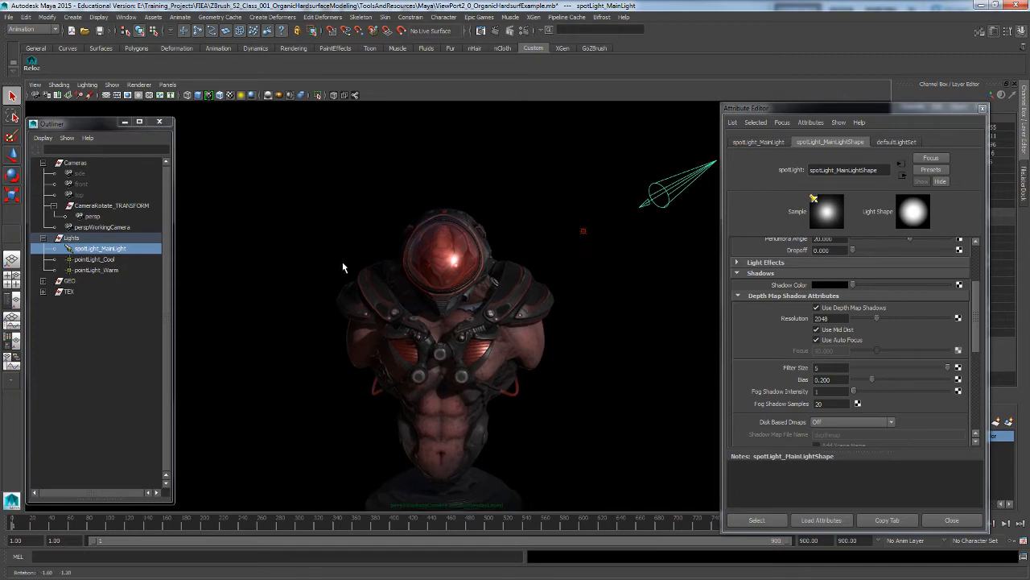
Compare the bust in wireframe, shaded, textured and all-lights display modes against a grey viewport background
key("4")
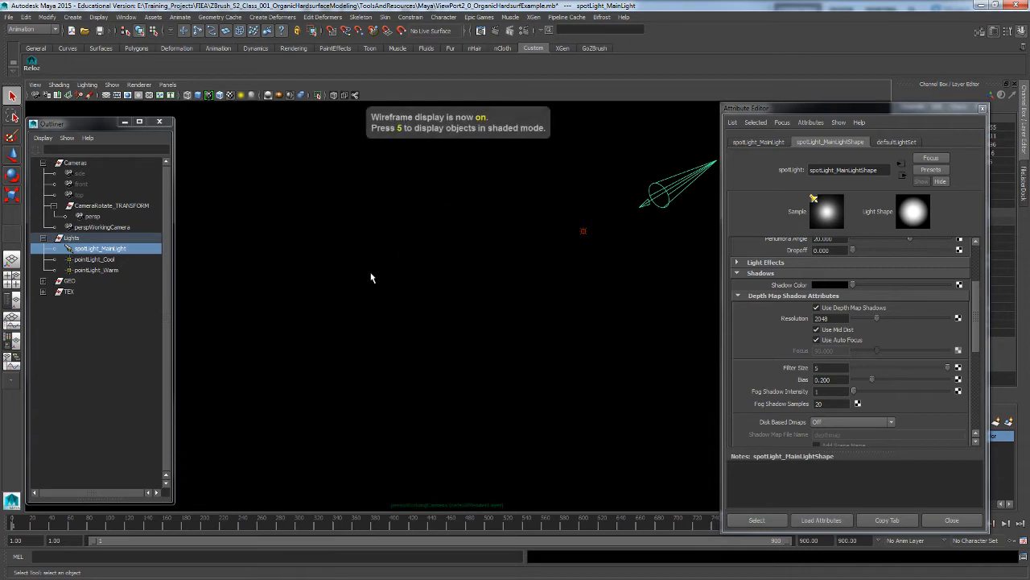
left_click_drag(430, 278, 420, 280, "alt")
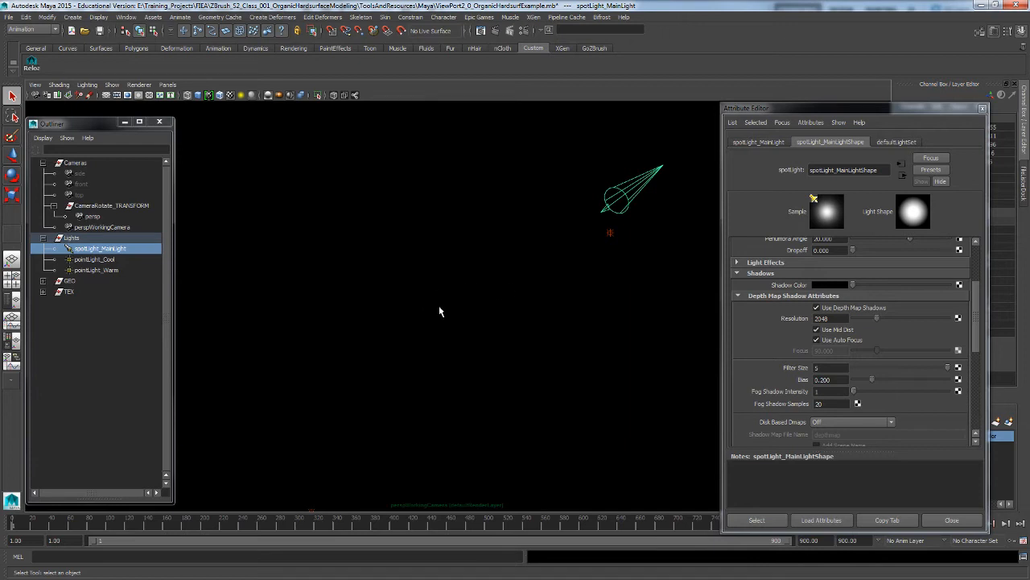
key("alt+b")
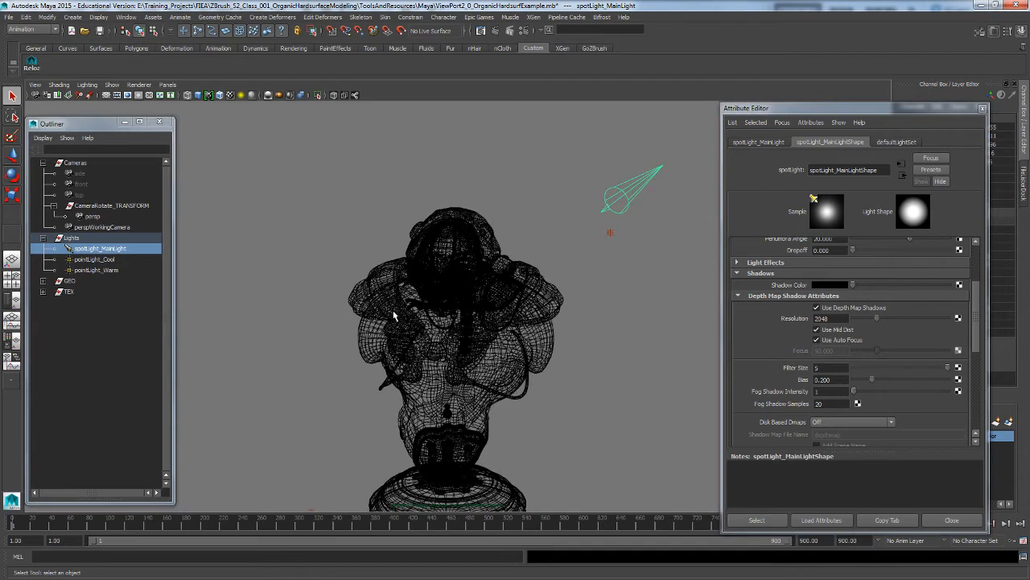
key("5")
mouse_move(426, 317)
left_mouse_down("alt")
mouse_move(450, 276)
mouse_move(443, 294)
mouse_move(483, 294)
left_mouse_up("alt")
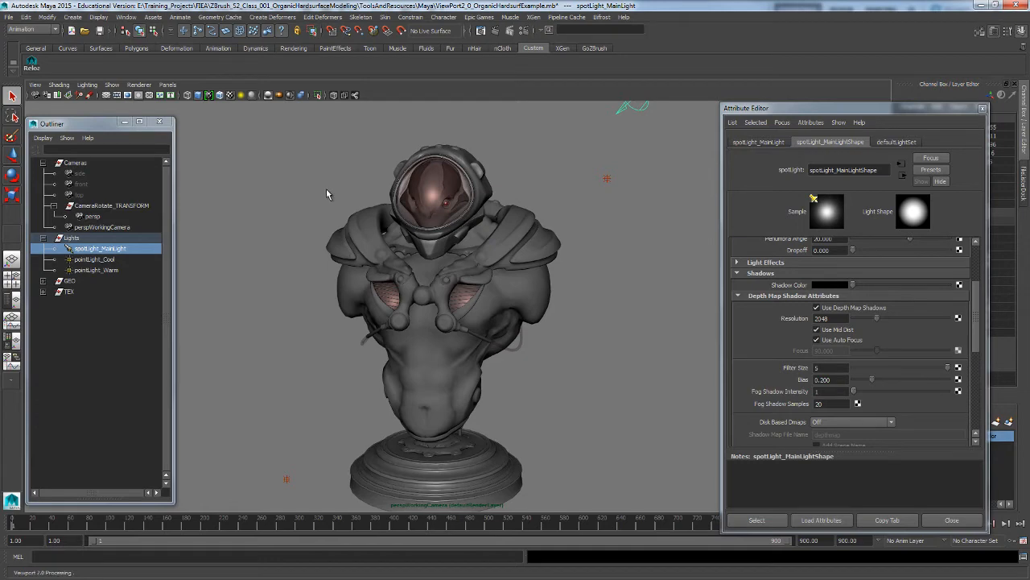
key("6")
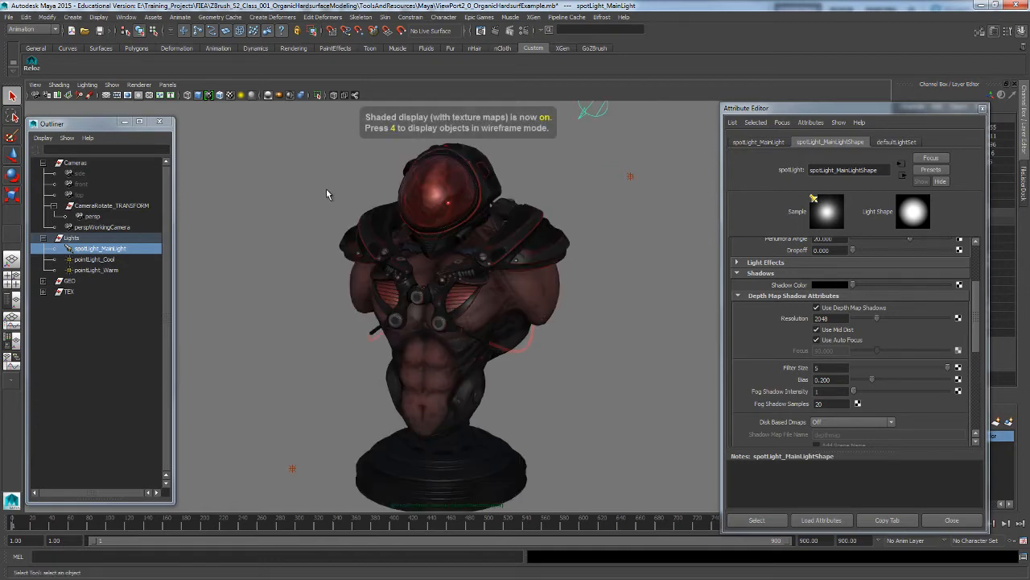
mouse_move(309, 205)
left_mouse_down("alt")
mouse_move(335, 215)
mouse_move(327, 220)
left_mouse_up("alt")
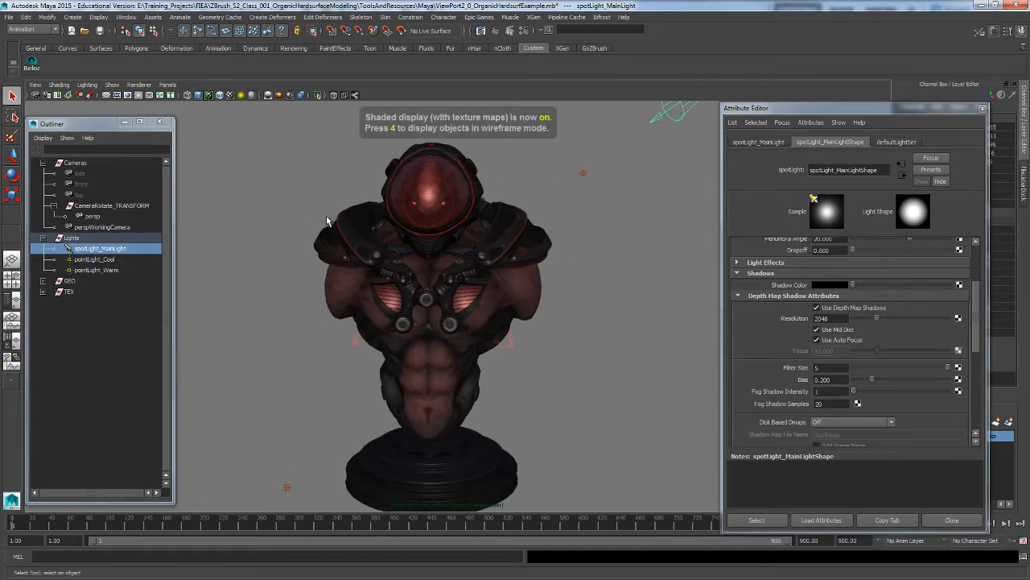
key("7")
left_click_drag(544, 284, 605, 293, "alt")
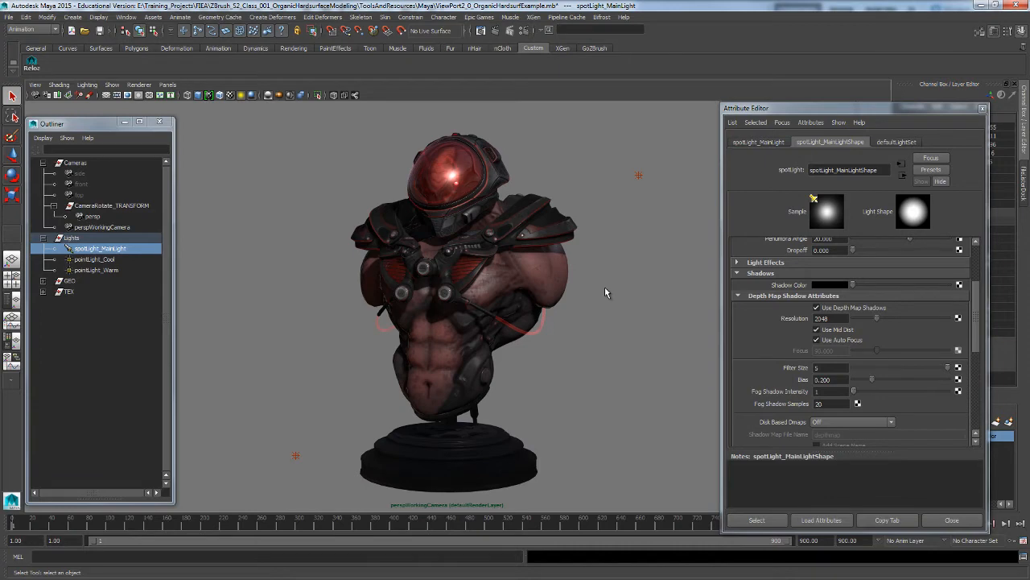
Cycle the viewport background back to black and examine the lit bust from several angles
key("alt+b")
key("alt+b")
key("alt+b")
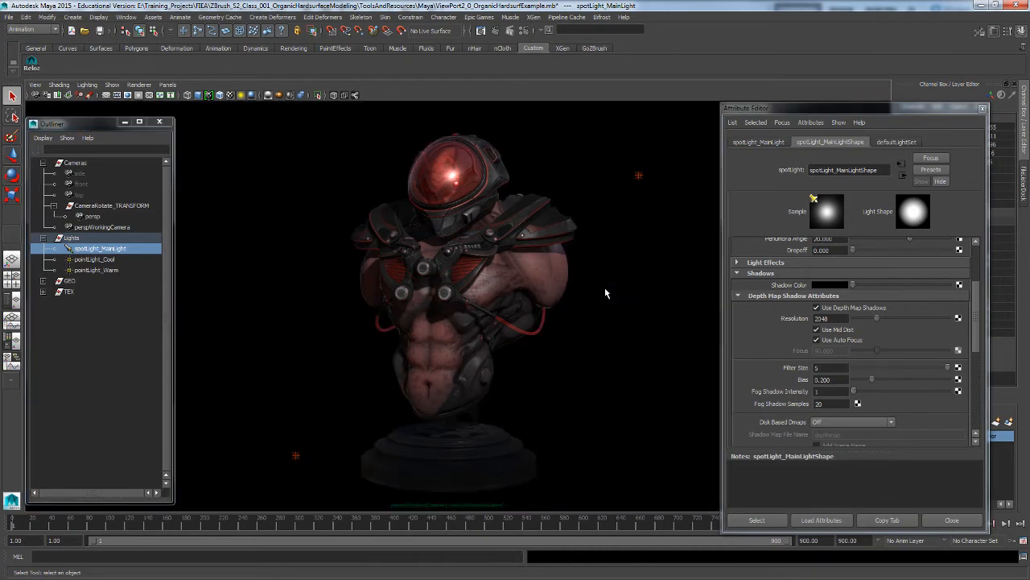
left_click_drag(564, 359, 580, 341, "alt")
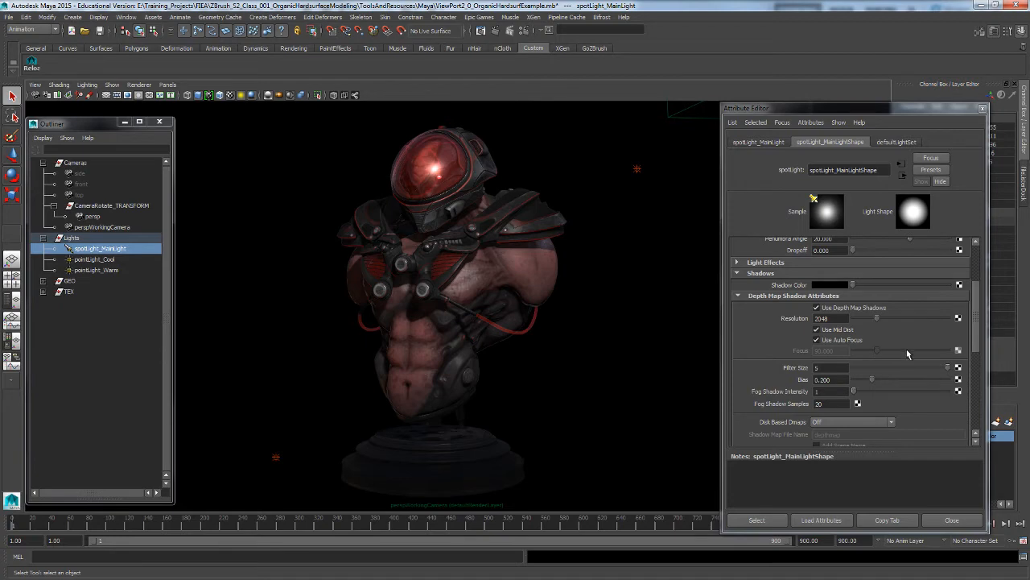
left_click_drag(980, 324, 982, 309)
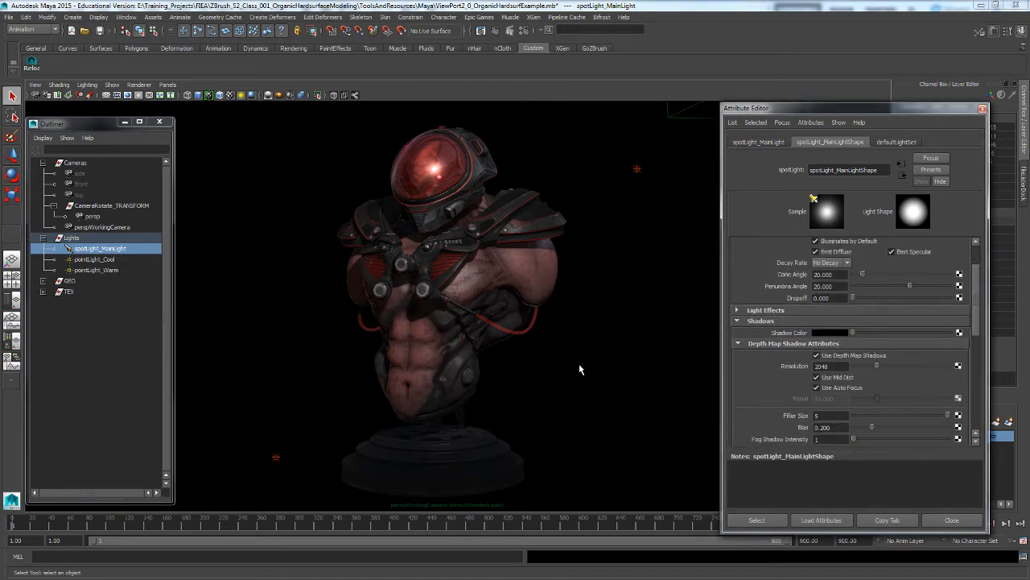
left_click_drag(575, 351, 412, 403, "alt")
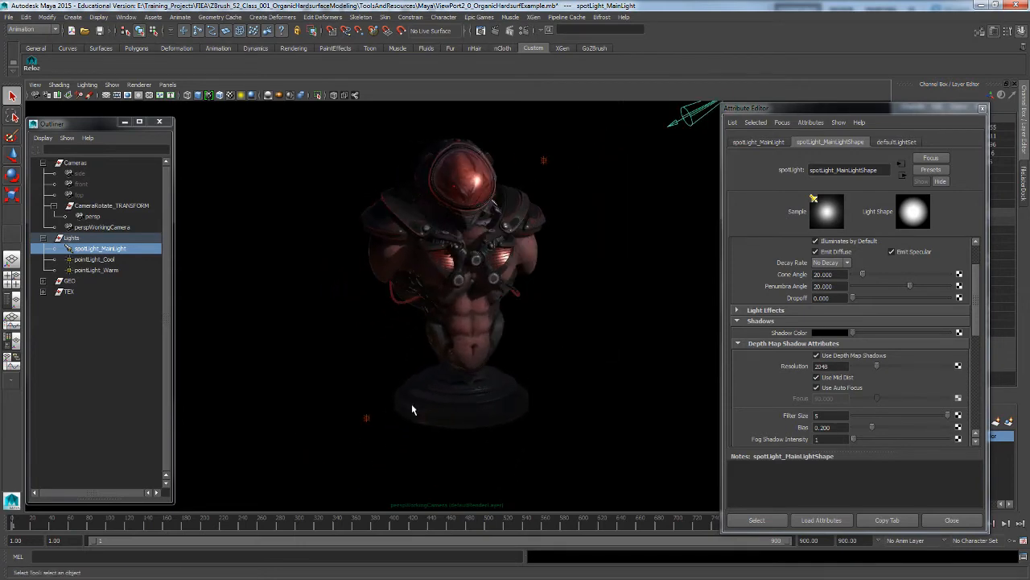
Select pointLight_Warm, view the creation options for a new point light, close them without creating one, and clear the selection
left_click(366, 417)
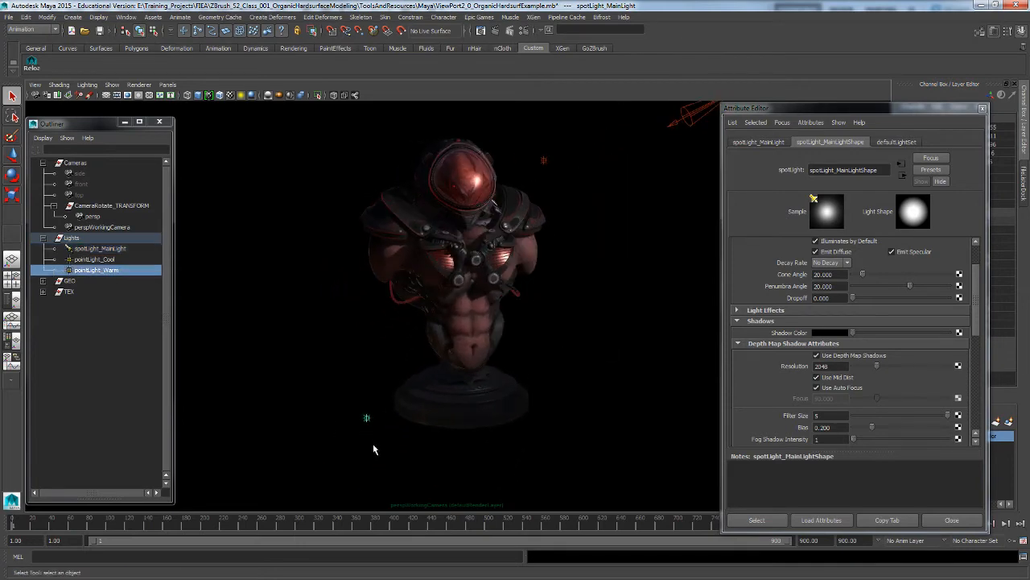
left_click(80, 23)
mouse_move(98, 63)
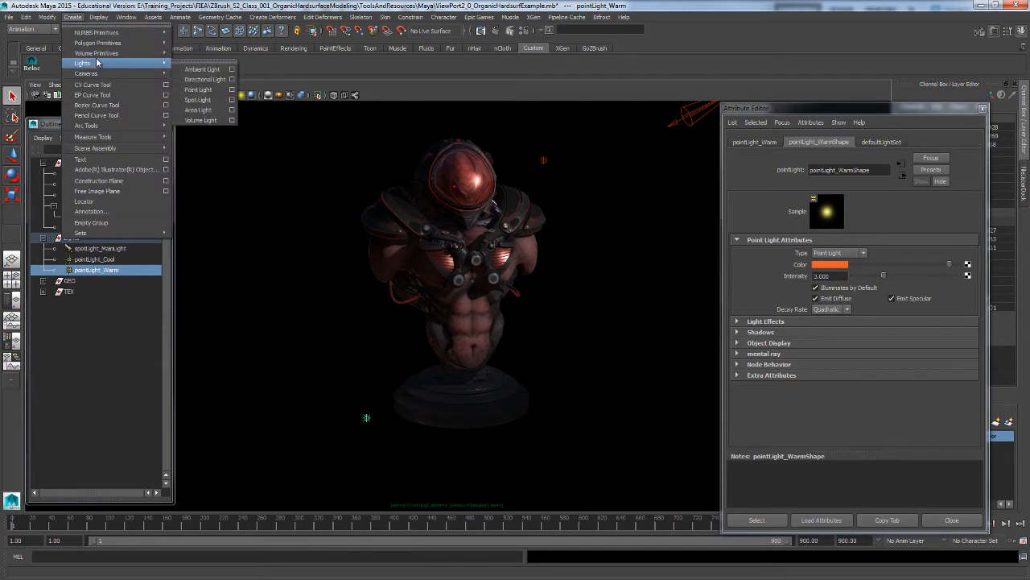
left_click(232, 90)
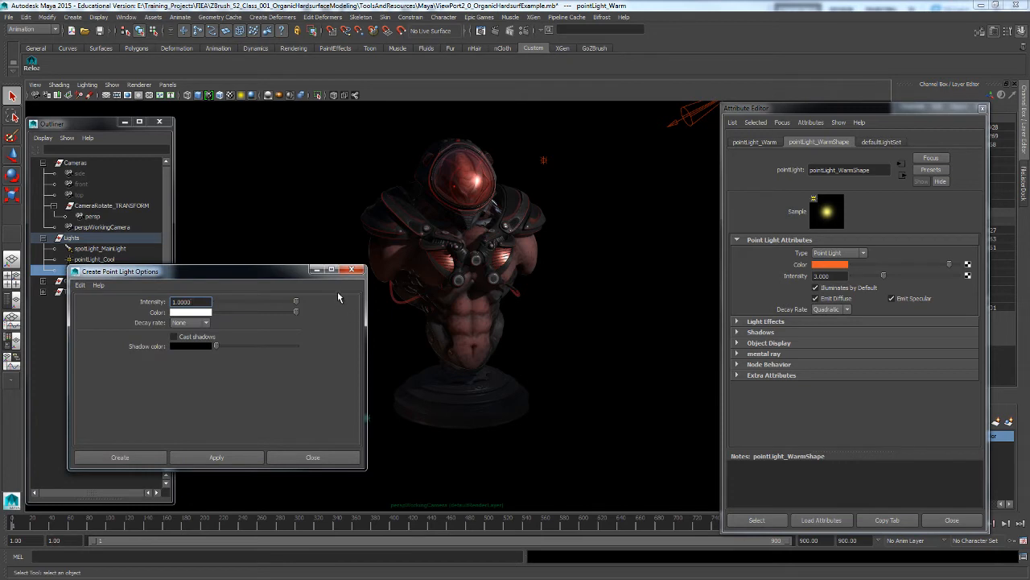
left_click(352, 269)
left_click(301, 369)
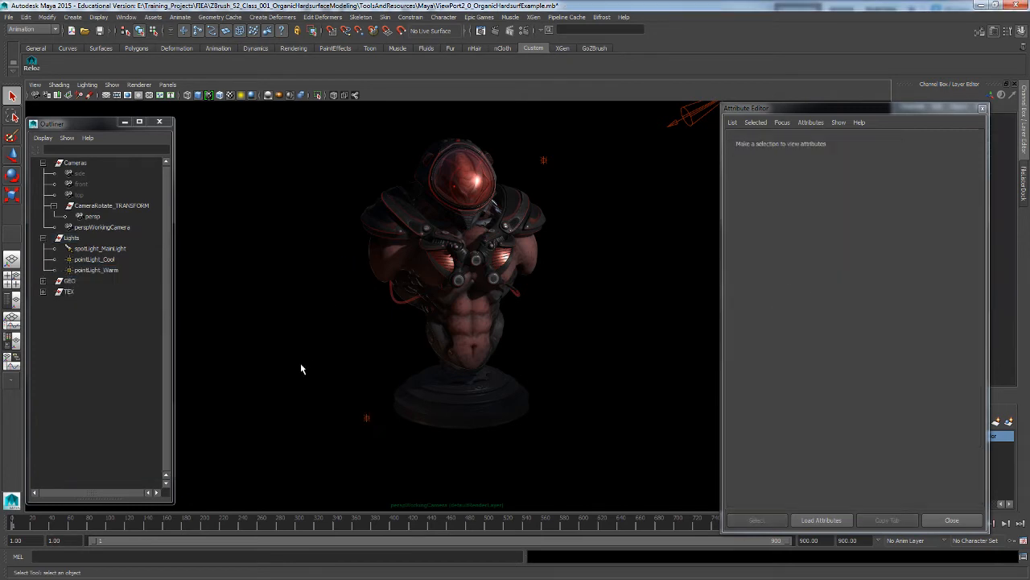
Select pointLight_Warm beside the bust's base and set its decay rate to No Decay
left_click_drag(360, 425, 496, 317)
left_click_drag(534, 288, 481, 278, "alt")
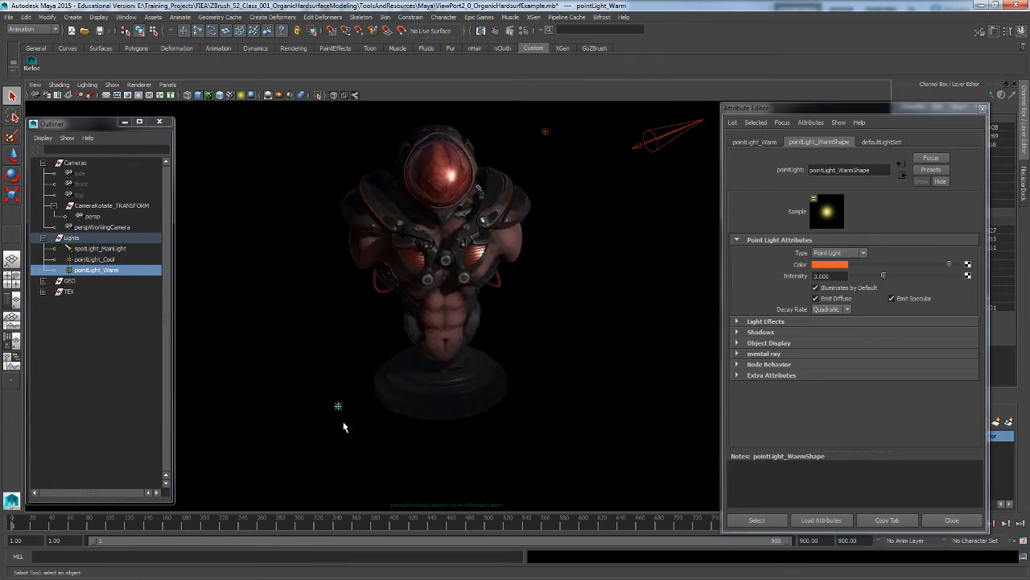
left_click_drag(402, 428, 393, 430, "alt")
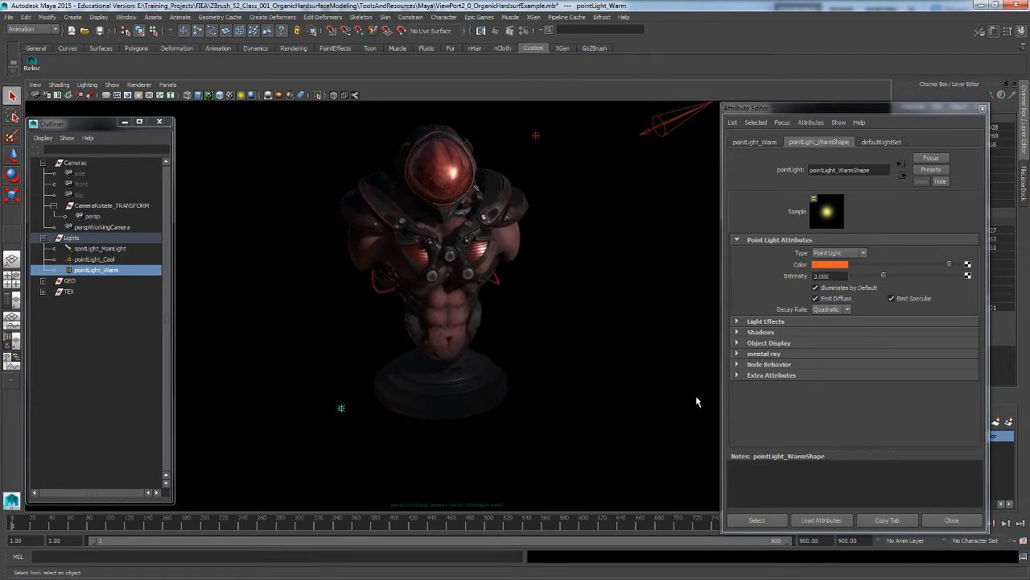
left_click(850, 310)
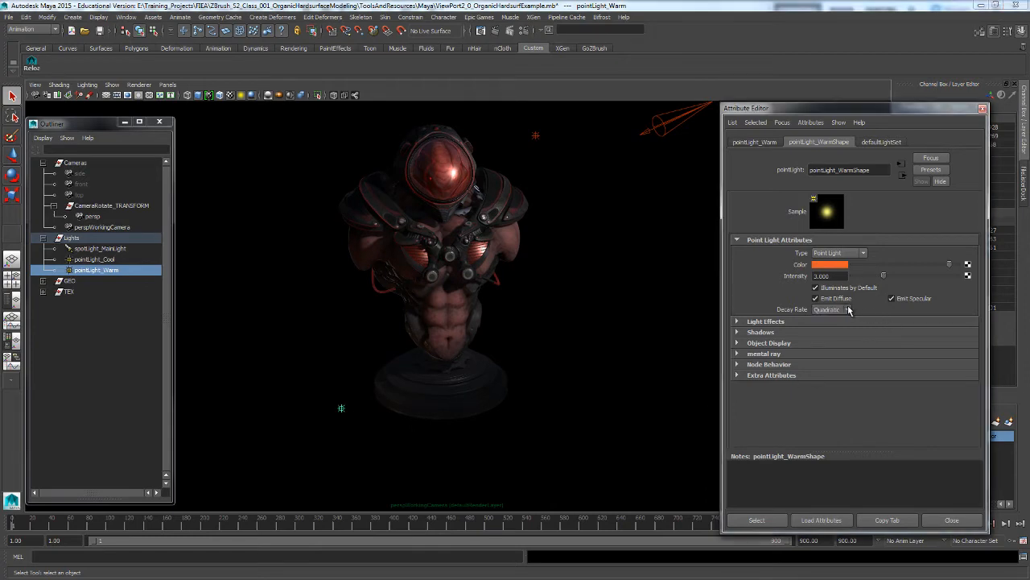
left_click(861, 312)
left_click(850, 311)
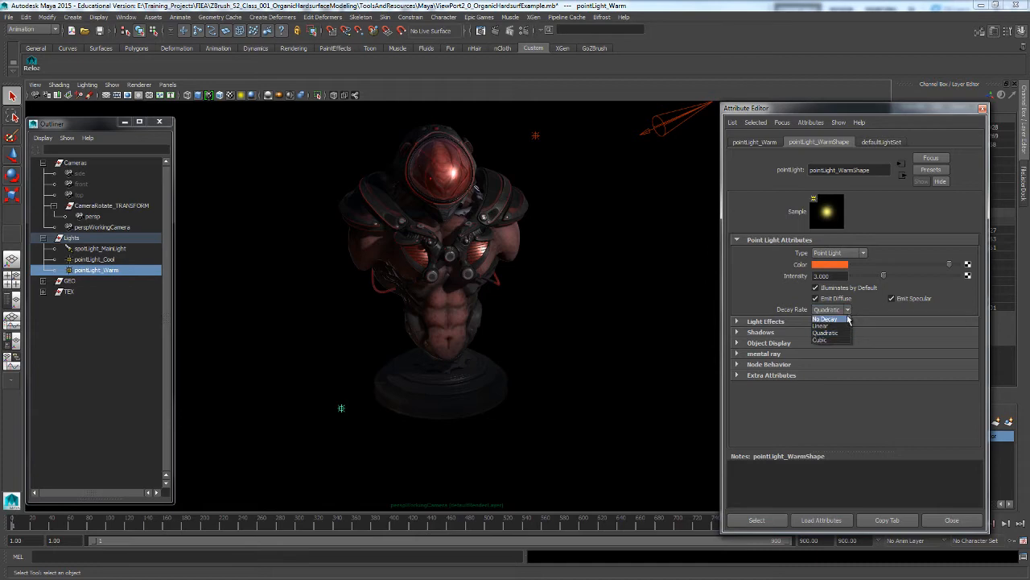
left_click(847, 318)
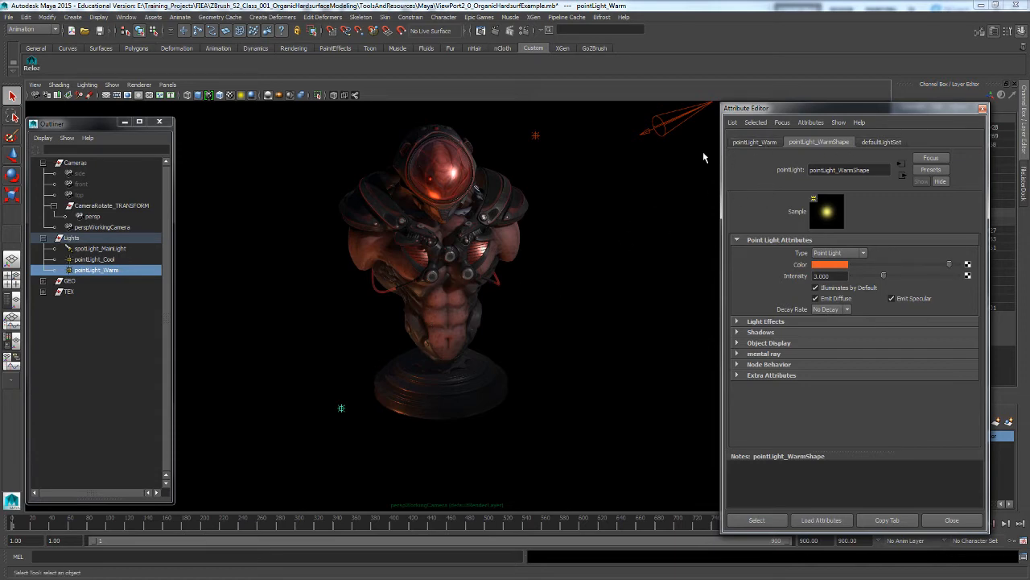
Try Linear decay on pointLight_Warm, and set its decay rate to Quadratic
left_click(847, 310)
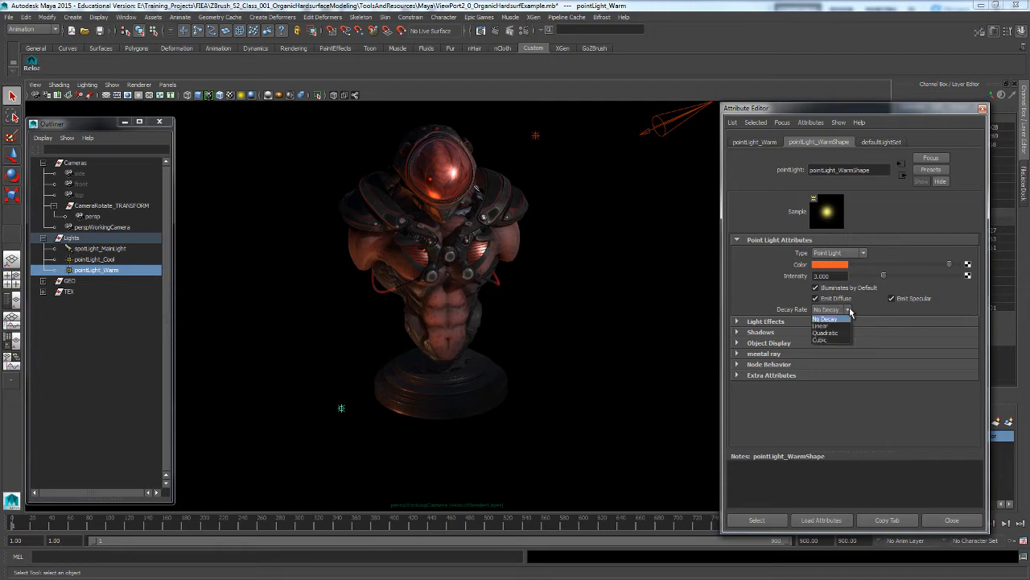
left_click(843, 325)
left_click(848, 311)
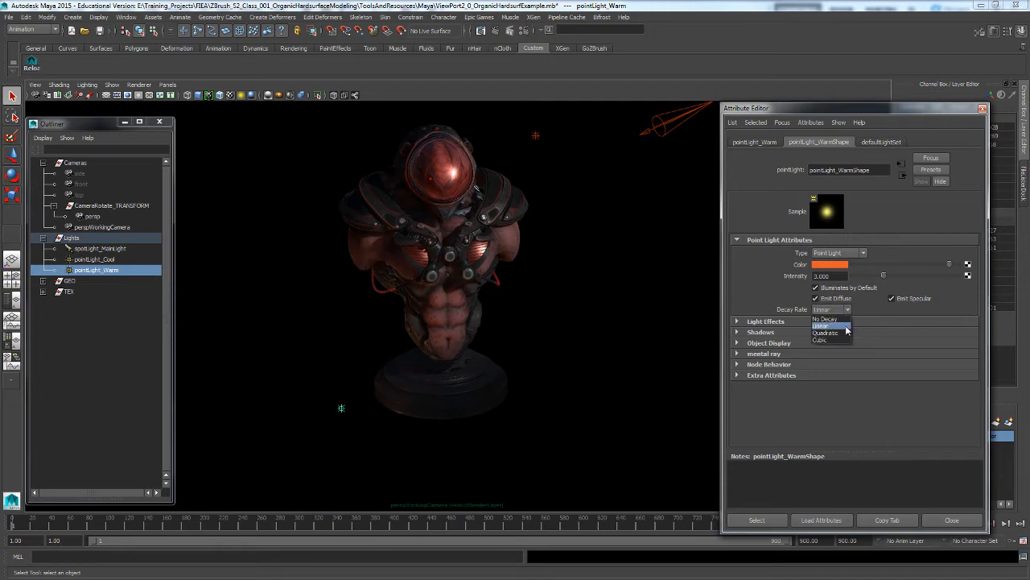
left_click(845, 332)
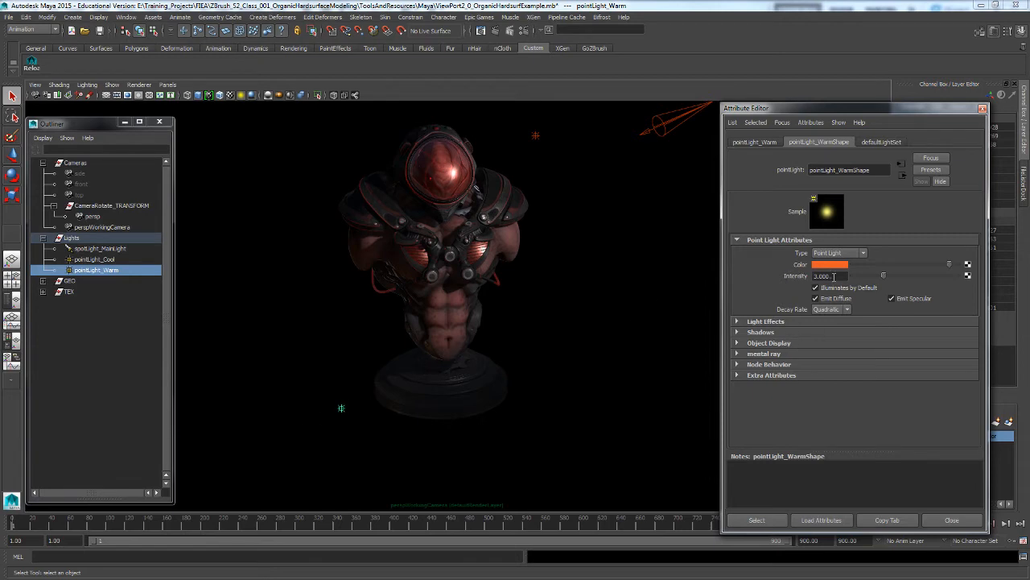
Test pointLight_Warm at an intensity of 50 and restore its intensity to 3
left_click_drag(844, 276, 809, 276)
type("50")
key("Return")
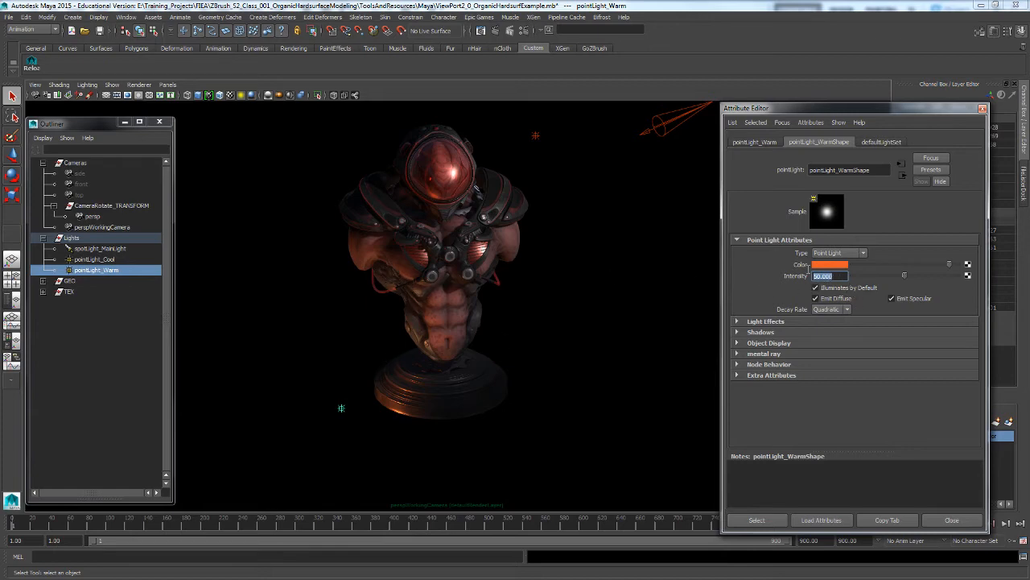
type("3")
key("Return")
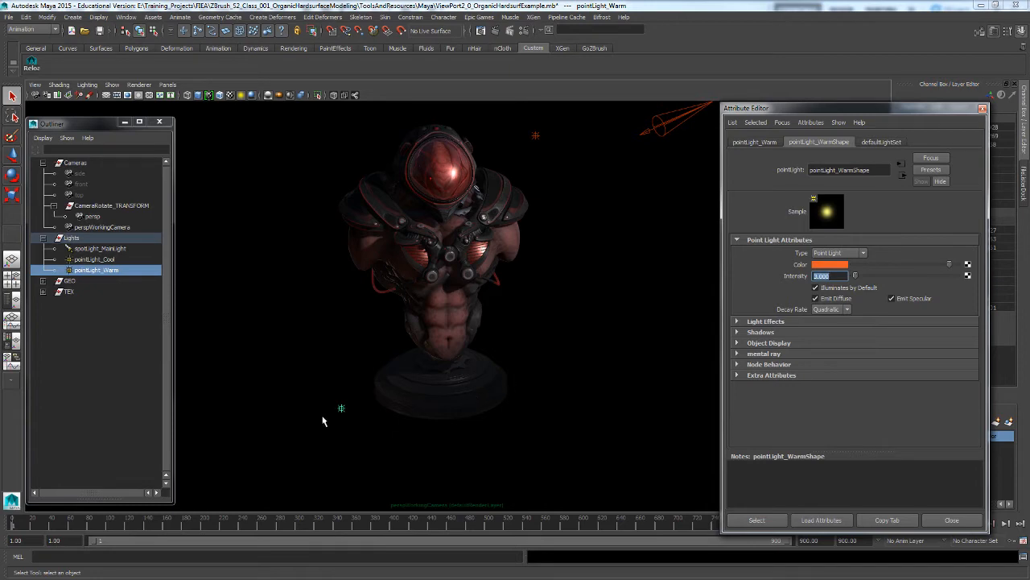
Select pointLight_Cool behind the bust and examine its color, intensity and decay settings and its effect on the back and sides
left_click_drag(577, 414, 530, 427, "alt")
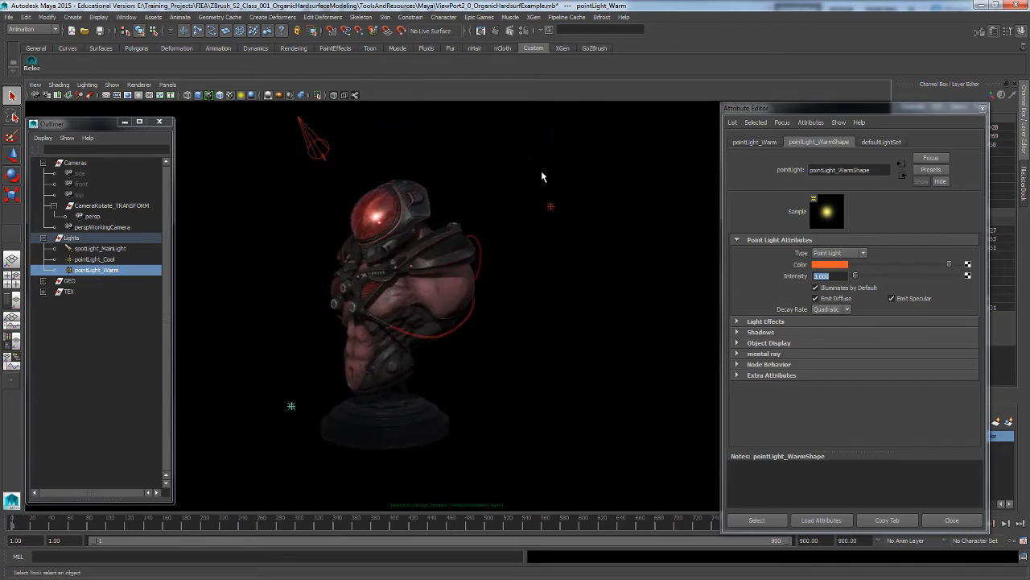
left_click(550, 206)
left_click_drag(472, 207, 427, 202, "alt")
left_click_drag(544, 226, 511, 246, "alt")
right_click_drag(511, 247, 683, 308, "alt")
left_click_drag(682, 308, 636, 294, "alt")
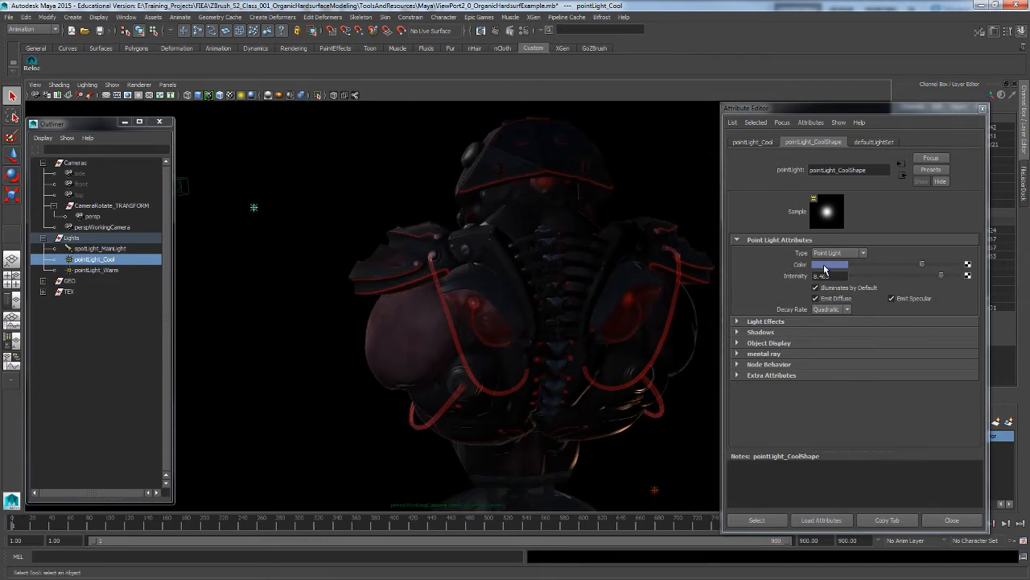
left_click_drag(565, 275, 517, 265, "alt")
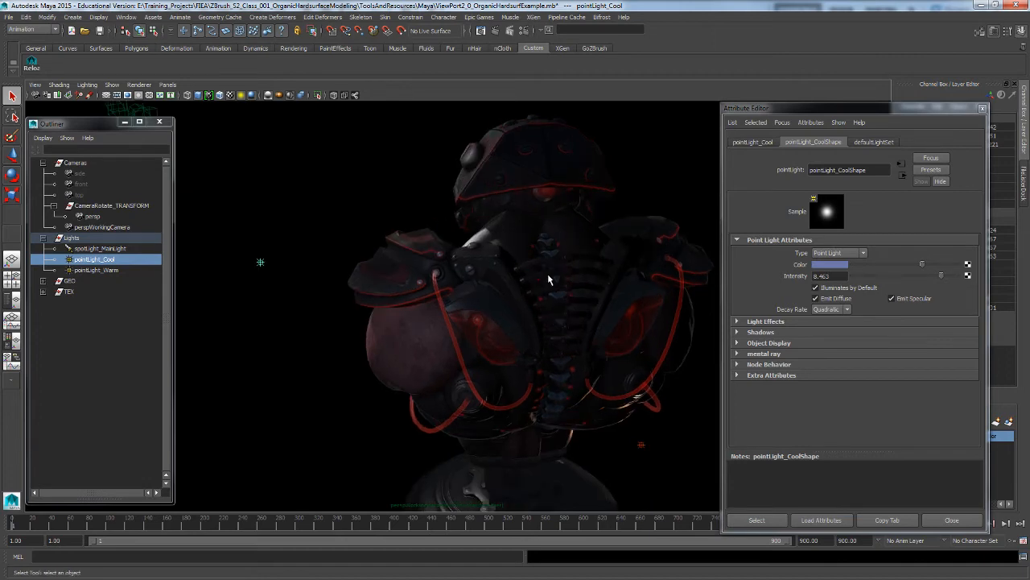
left_click_drag(537, 236, 553, 285, "alt")
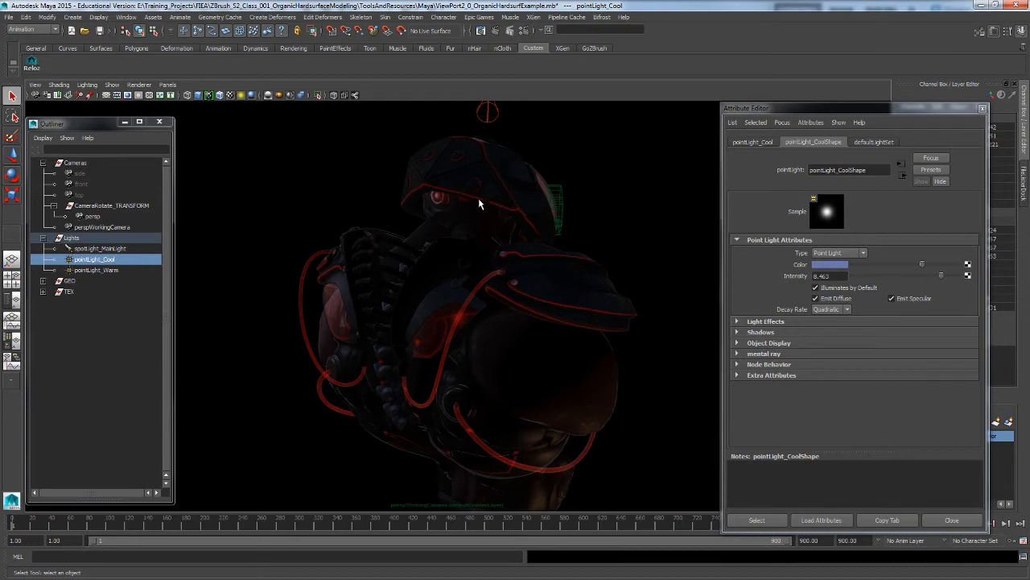
left_click_drag(502, 362, 510, 414, "alt")
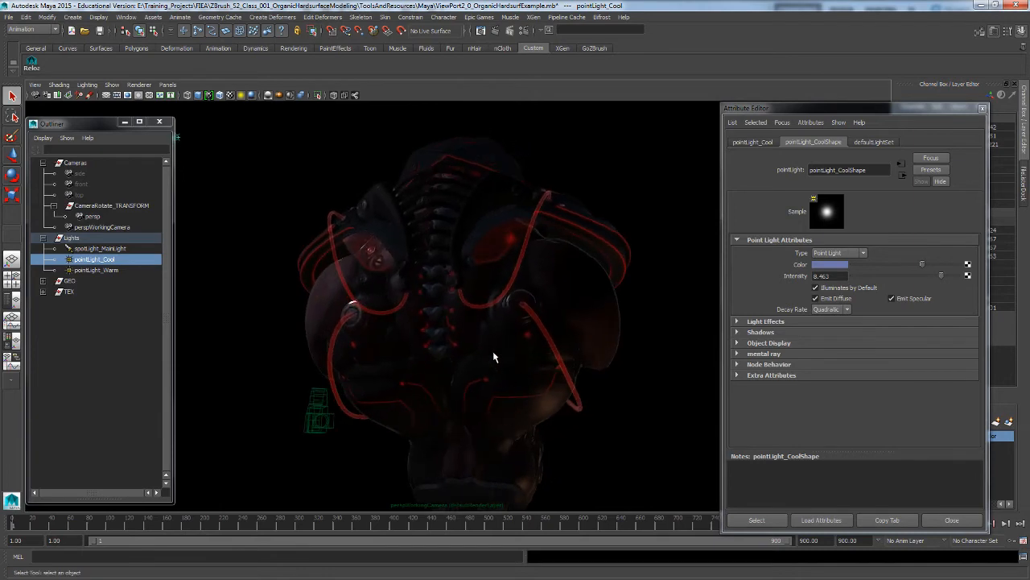
left_click_drag(495, 357, 515, 335, "alt")
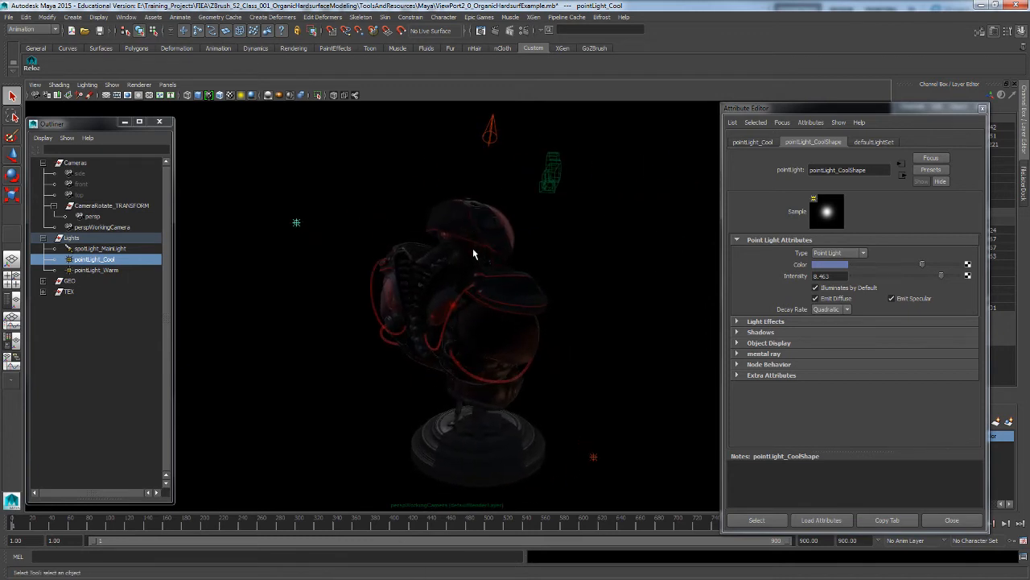
left_click_drag(570, 241, 462, 223, "alt")
left_click_drag(636, 316, 564, 330, "alt")
right_click_drag(563, 330, 548, 324, "alt")
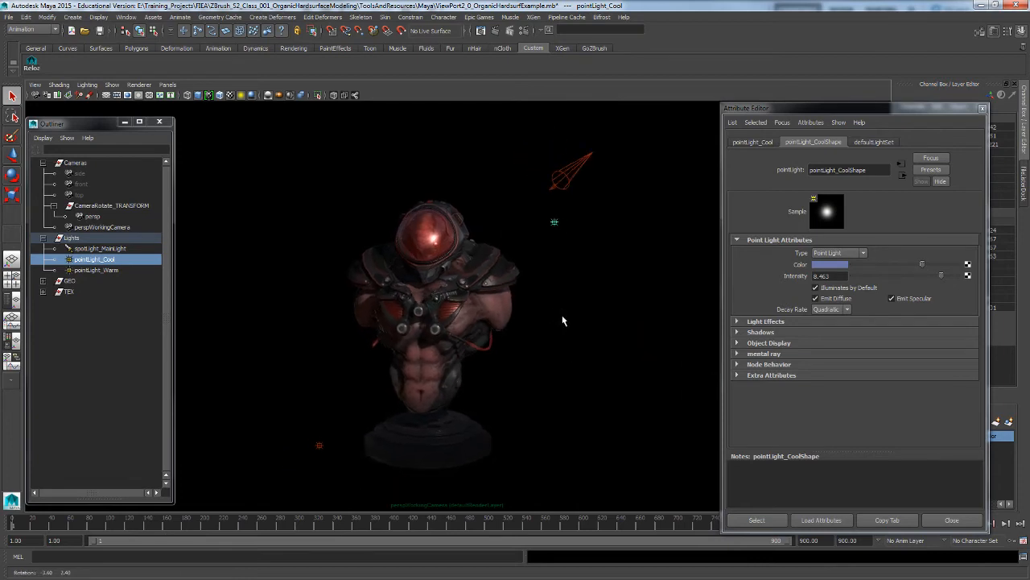
Select spotLight_MainLight to view its decay and depth map shadow attributes, and clear the selection
left_click(597, 155)
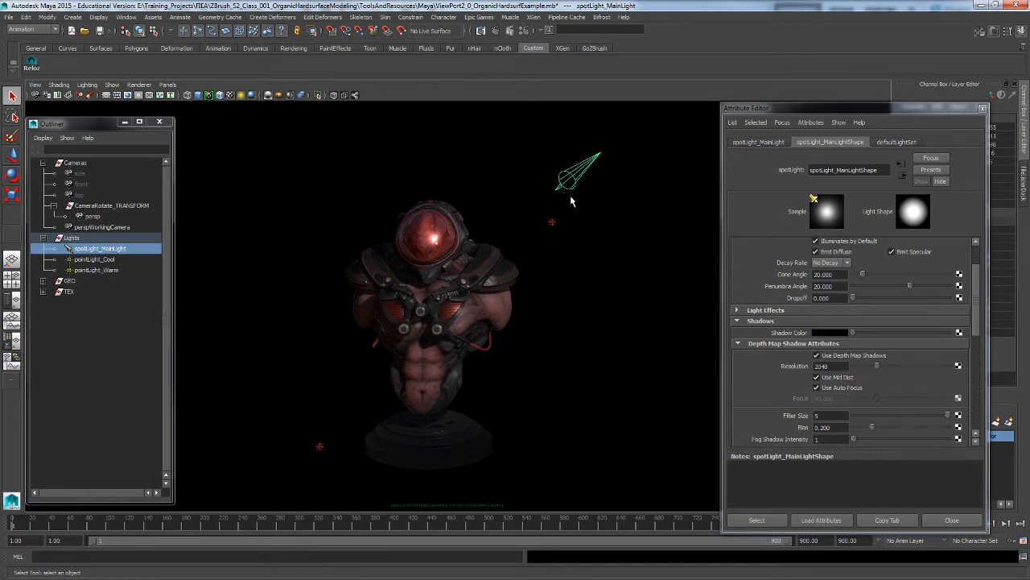
left_click_drag(564, 411, 491, 425, "alt")
left_click(349, 461)
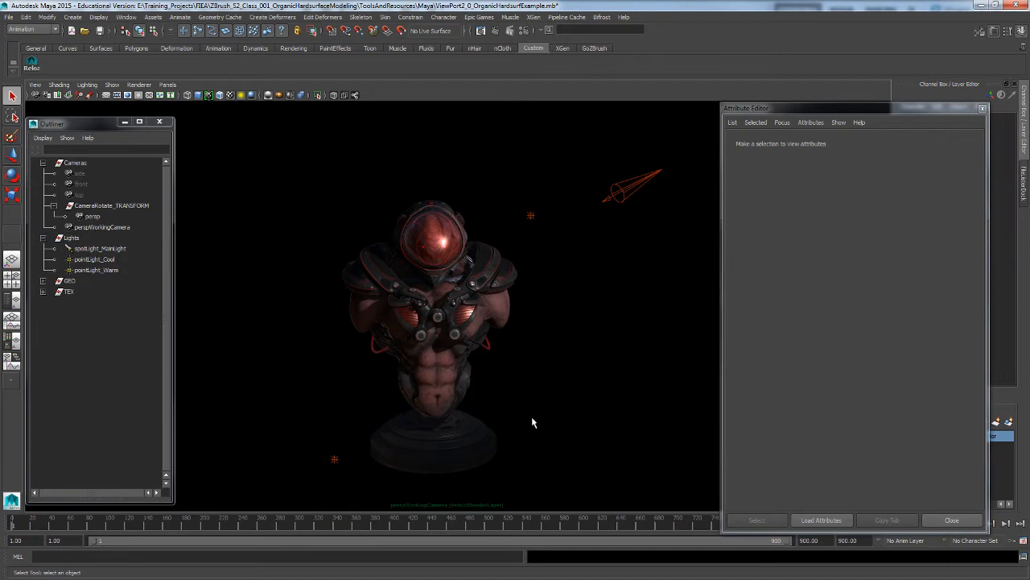
Examine the lit bust from the side and front, and replace the Attribute Editor with the Channel Box
left_click_drag(604, 395, 494, 269, "alt")
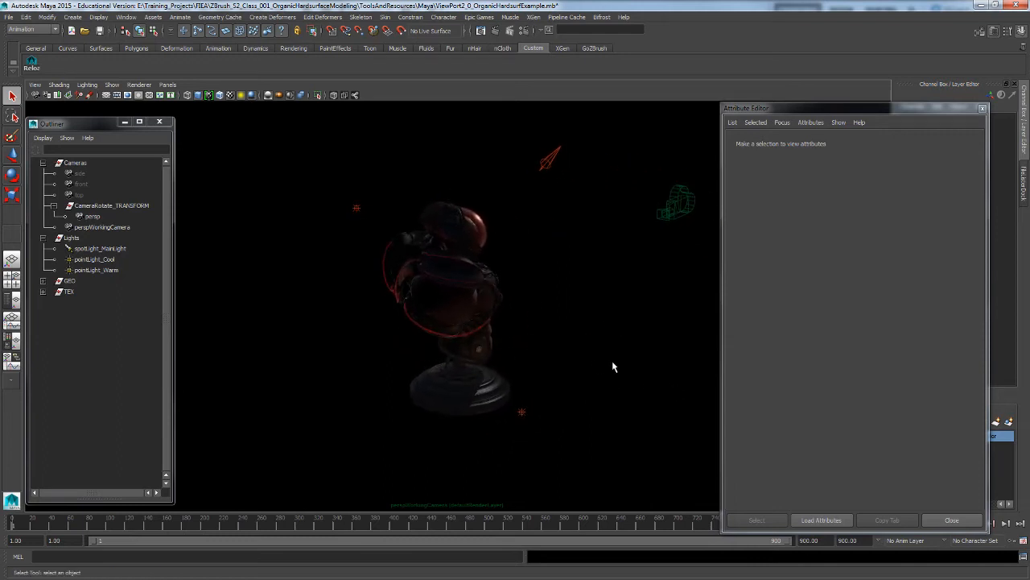
left_click_drag(609, 361, 589, 376, "alt")
right_click_drag(579, 372, 601, 386, "alt")
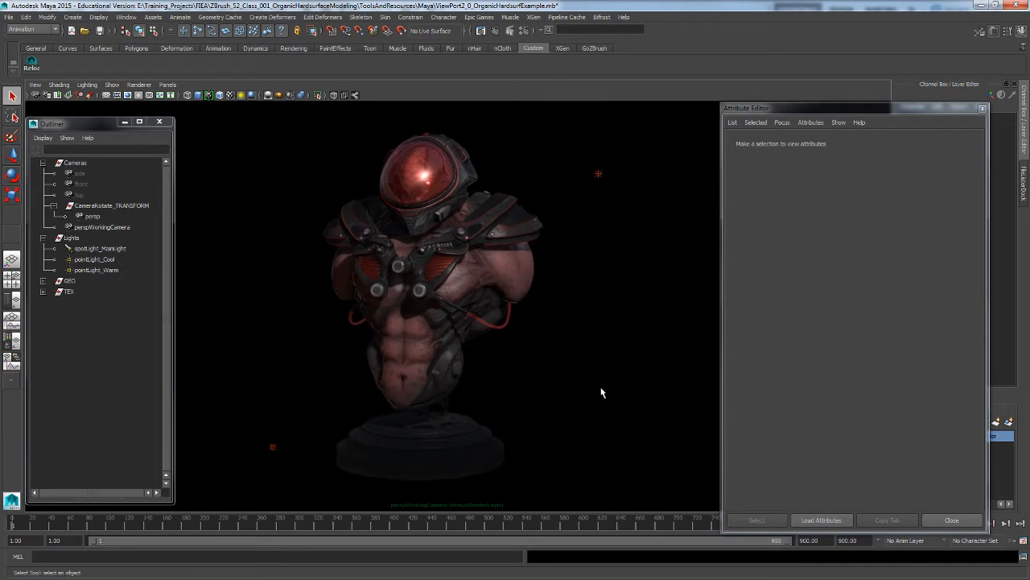
middle_click_drag(601, 387, 611, 384, "alt")
left_click_drag(611, 384, 608, 387, "alt")
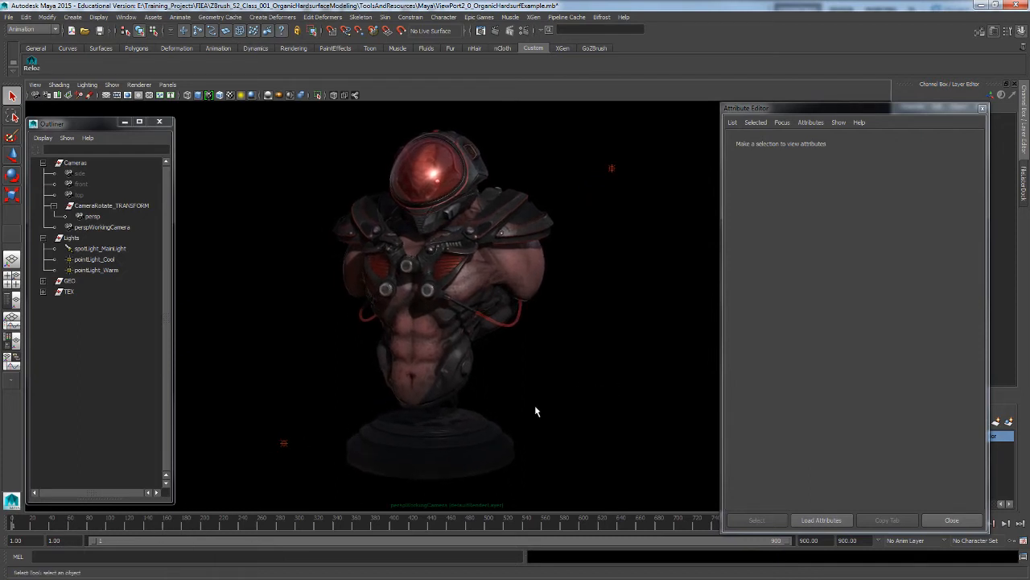
left_click(731, 390)
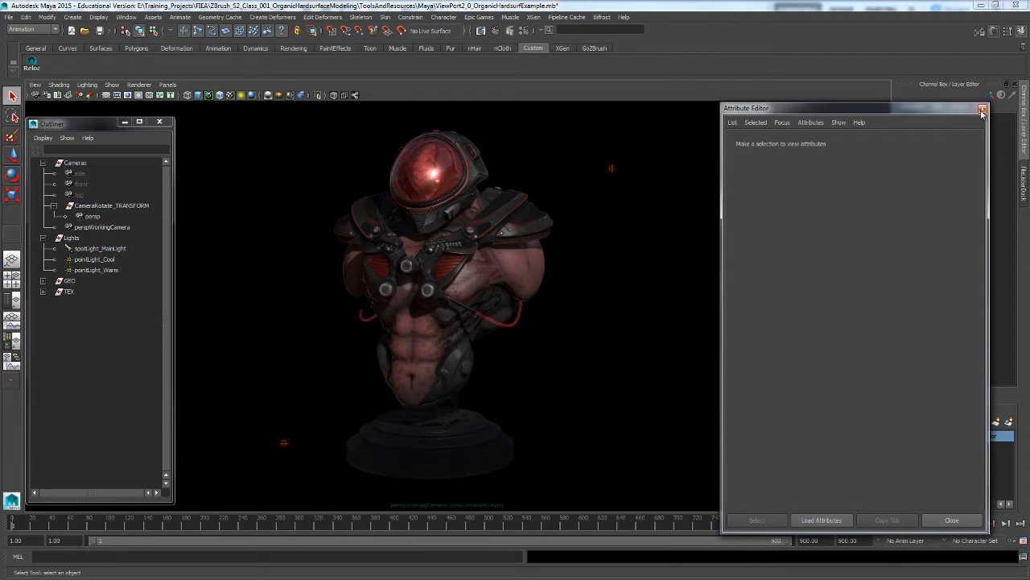
key("ctrl+a")
right_click_drag(685, 306, 564, 300, "alt")
middle_click_drag(564, 300, 558, 343, "alt")
left_click_drag(558, 343, 584, 328, "alt")
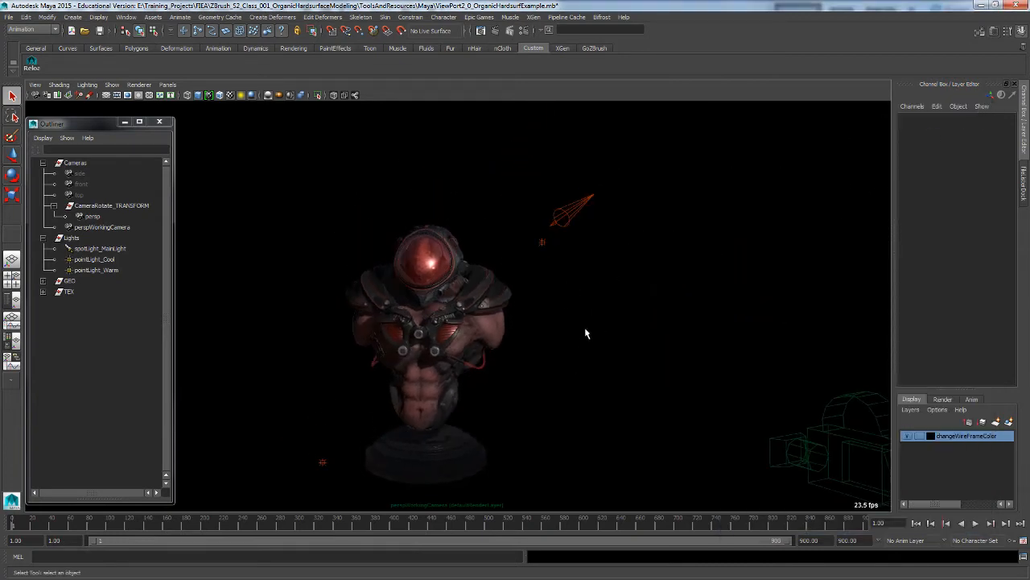
Select spotLight_MainLight, view the keying options for its Intensity channel, and dismiss them without setting a key
left_click_drag(583, 185, 607, 218)
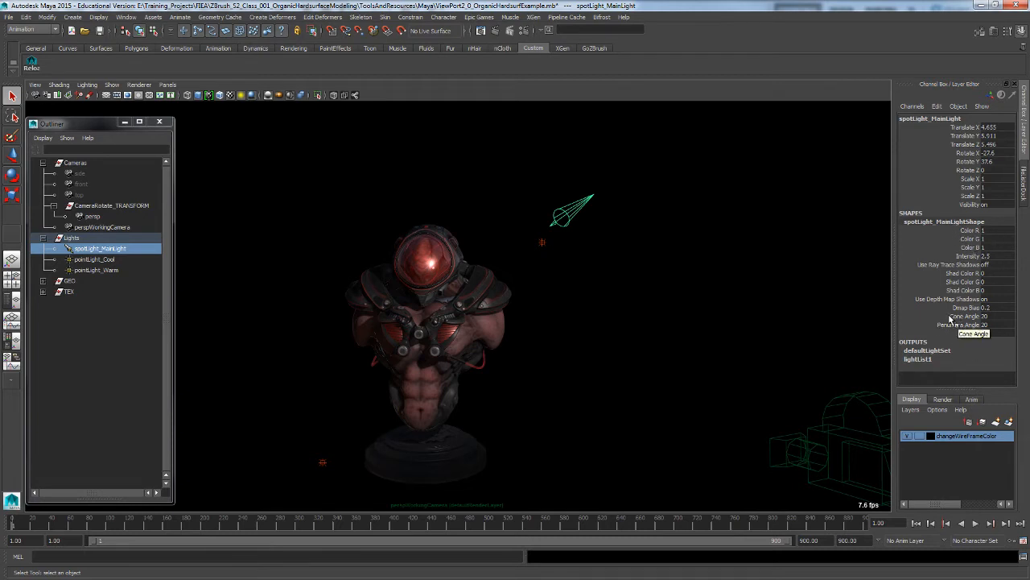
left_click(965, 257)
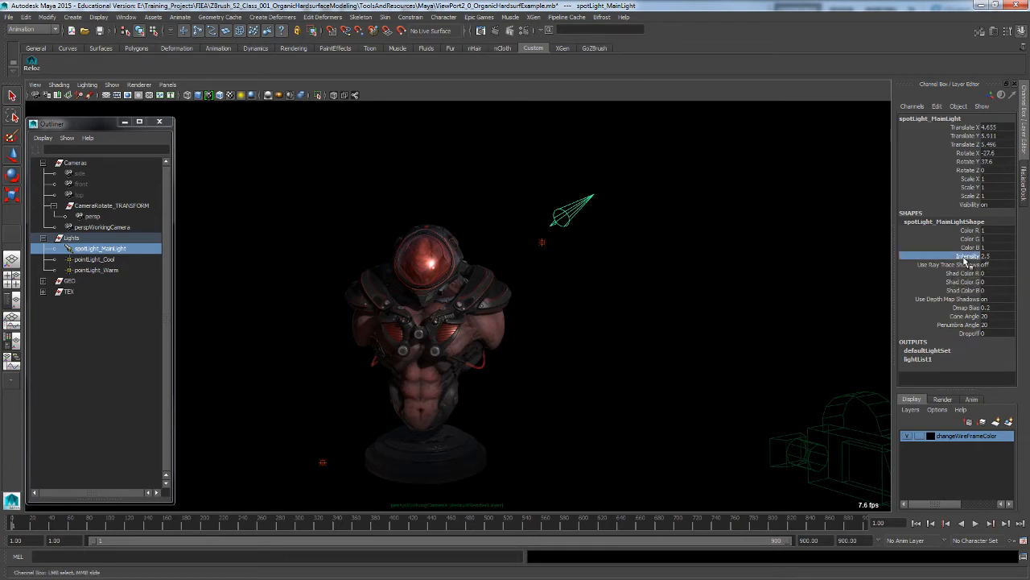
right_click(966, 260)
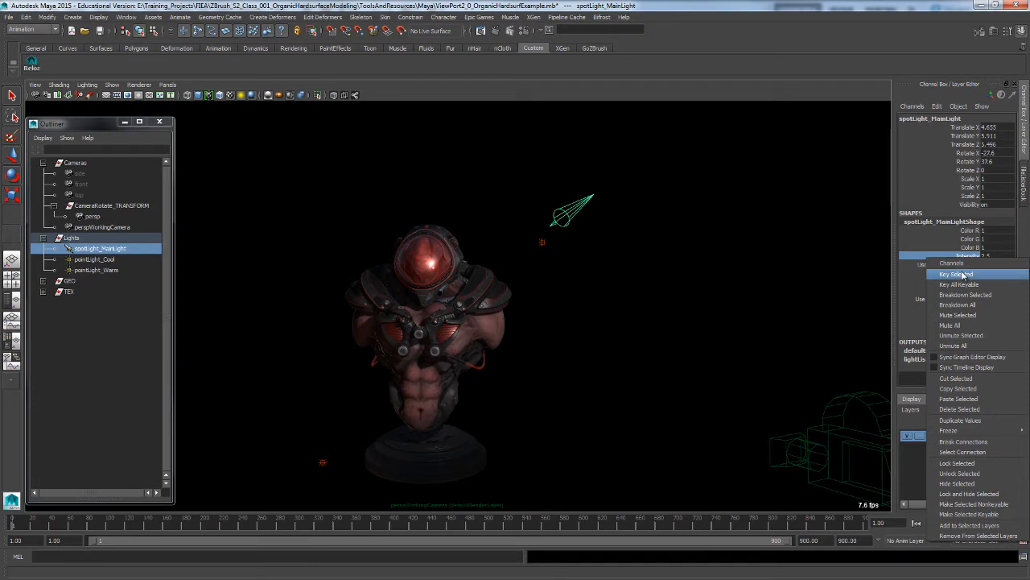
left_click(934, 239)
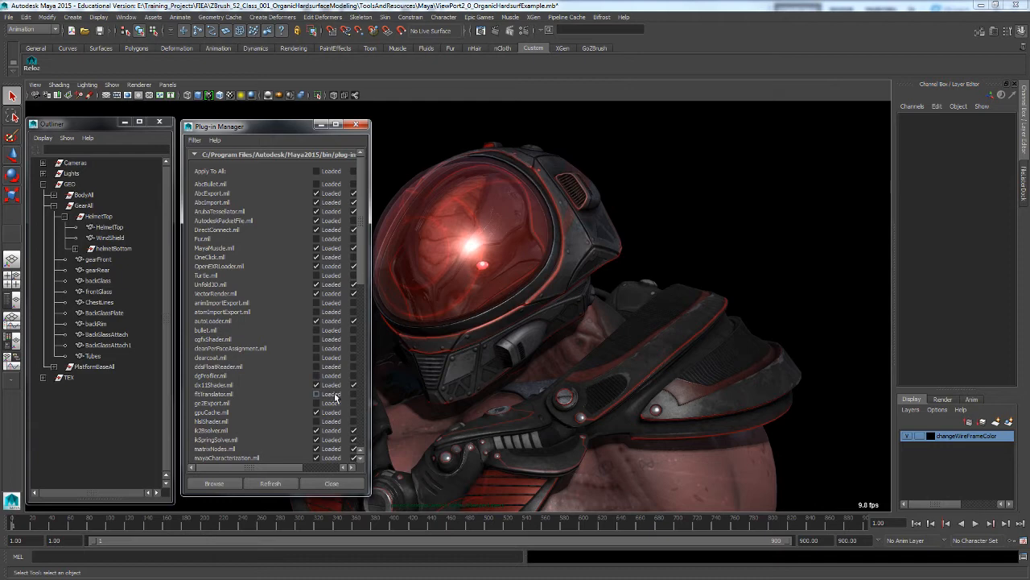
Widen the Plug-in Manager to show its Auto load column, and clear the selection of gearFront
left_click(373, 387)
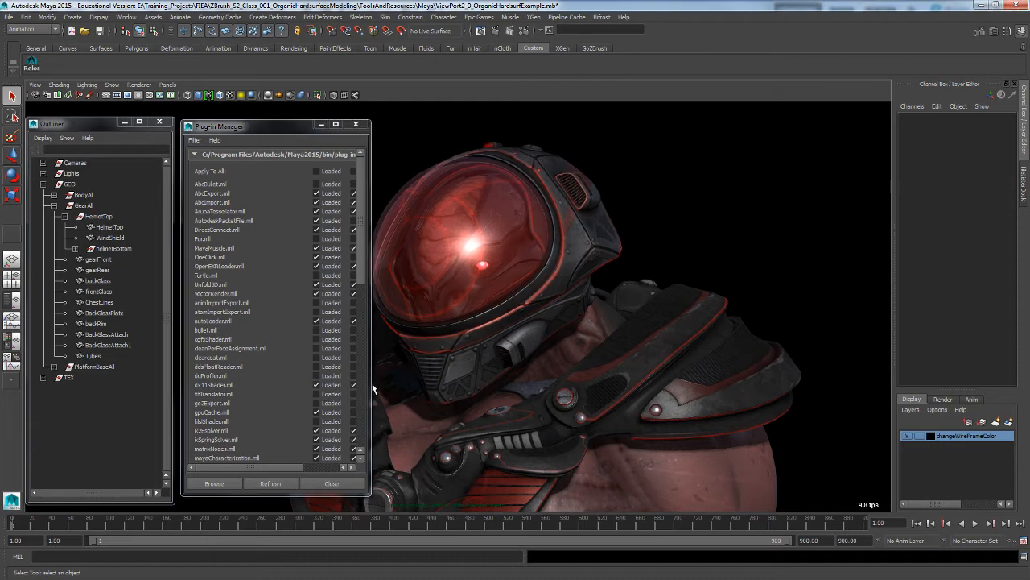
left_click_drag(369, 384, 429, 387)
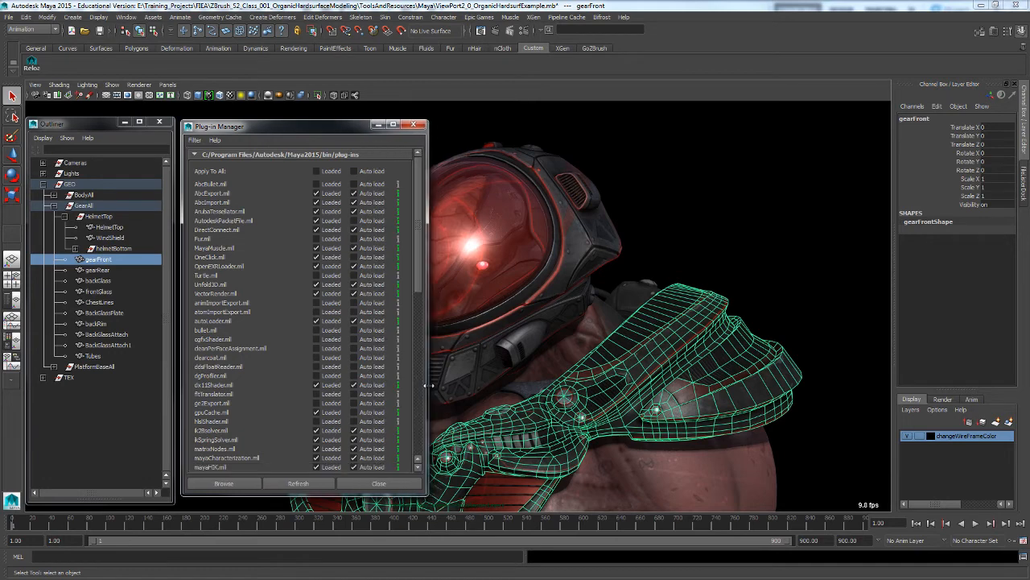
left_click(627, 230)
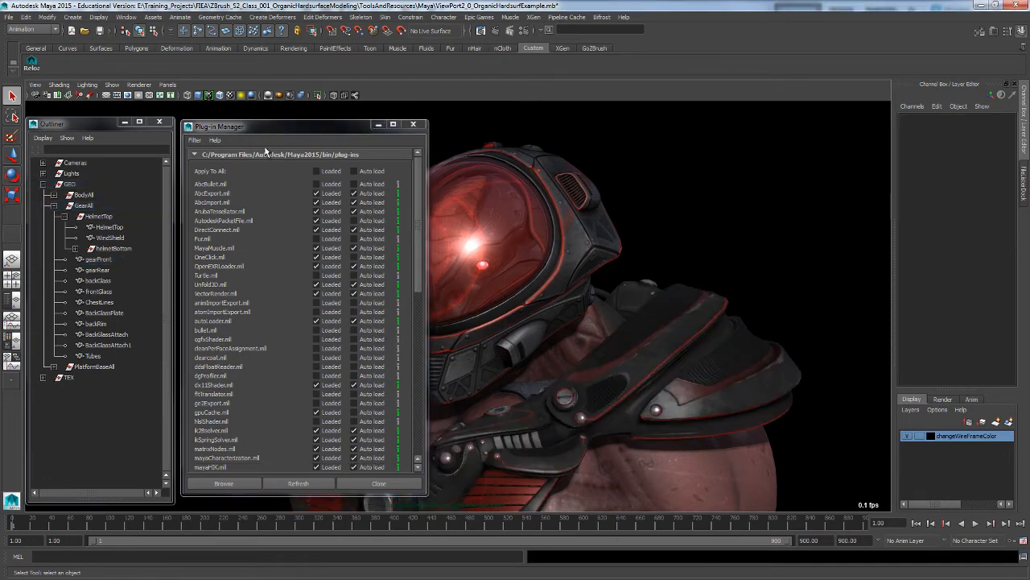
Look through the available editors and settings windows
left_click(127, 17)
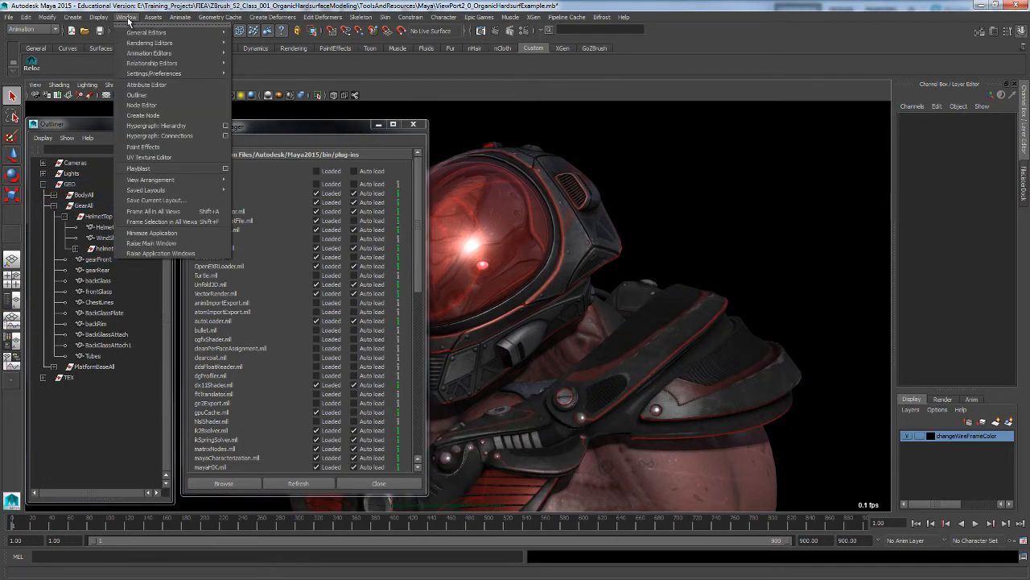
Look through the loaded and auto-load plug-ins in the Plug-in Manager, down to the Substance entry, and close it
mouse_move(152, 75)
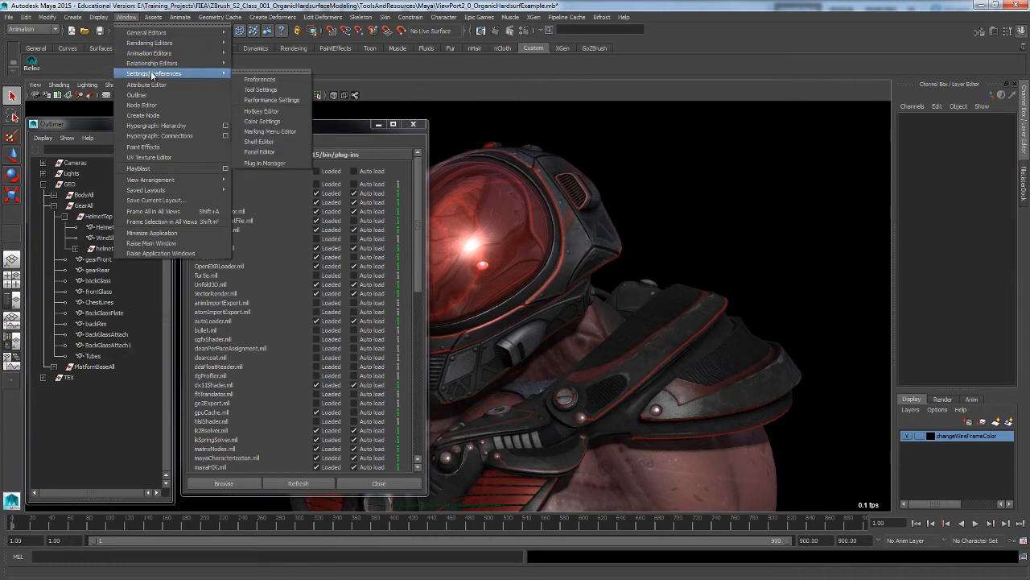
left_click(266, 162)
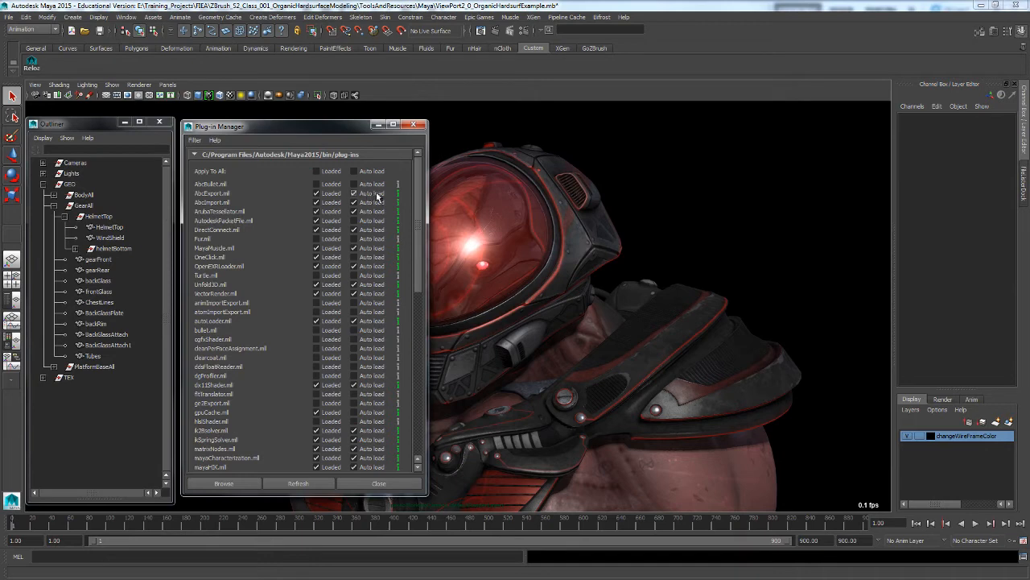
mouse_move(417, 188)
left_mouse_down()
mouse_move(422, 211)
mouse_move(419, 185)
left_mouse_up()
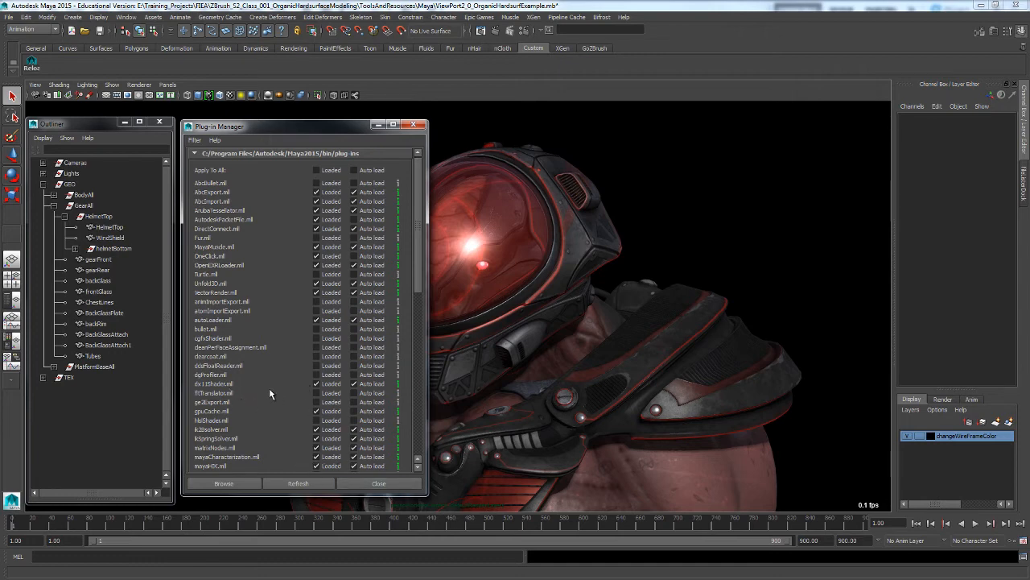
scroll(251, 376, "down", 10)
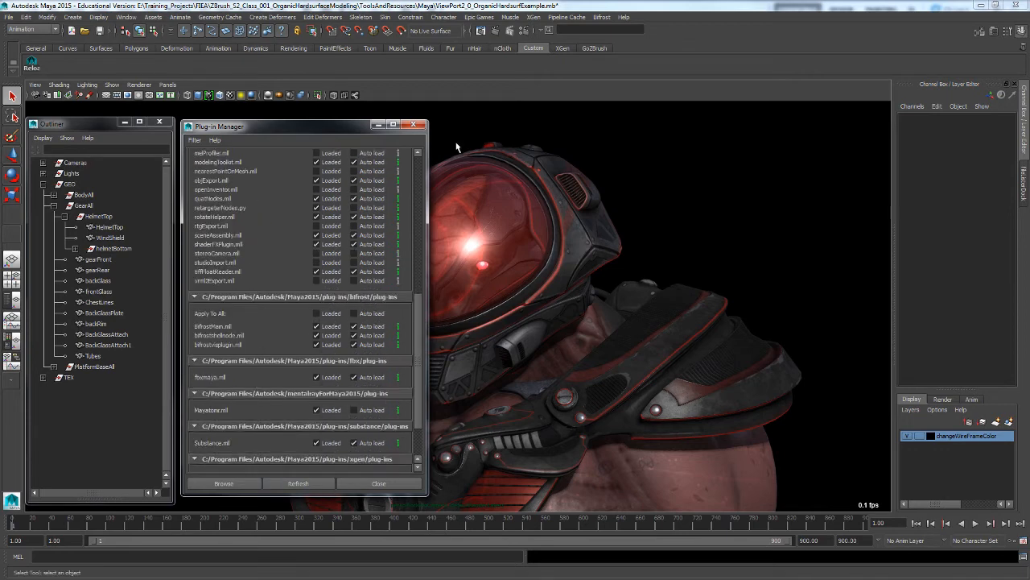
left_click(420, 127)
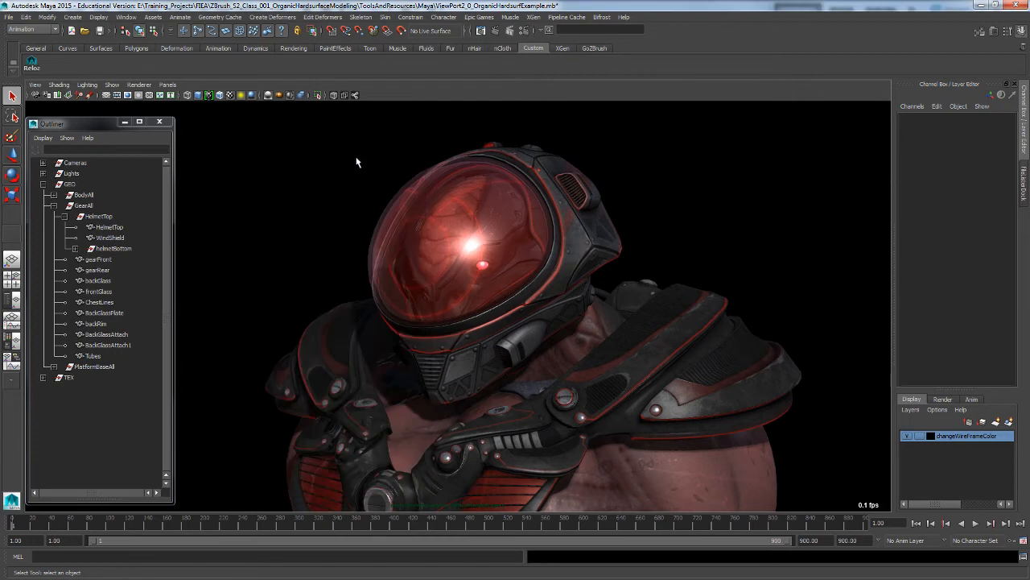
Examine the attributes of the helmet windshield's Glass_BLINN material and select that material node
left_click(494, 217)
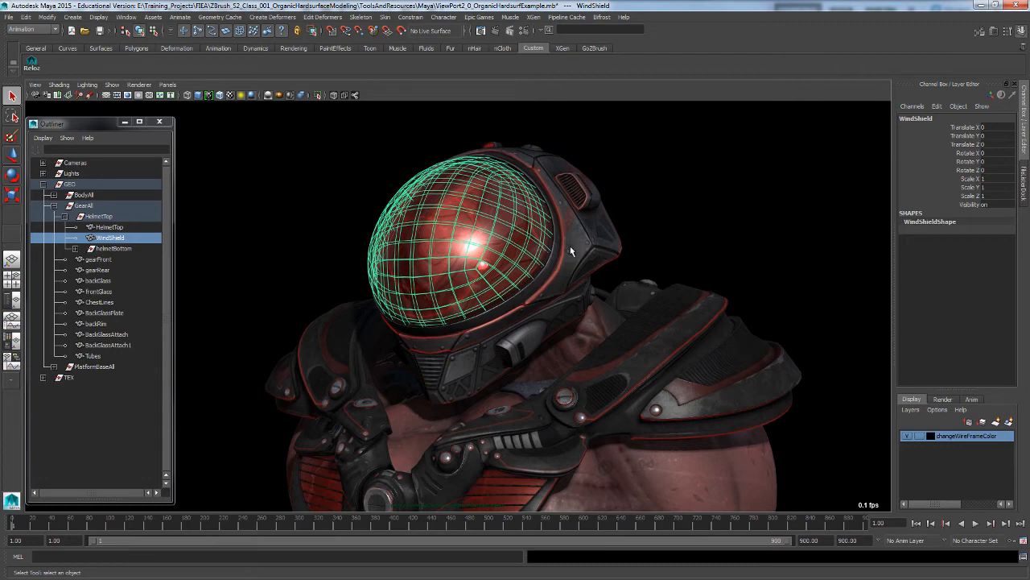
key("ctrl+a")
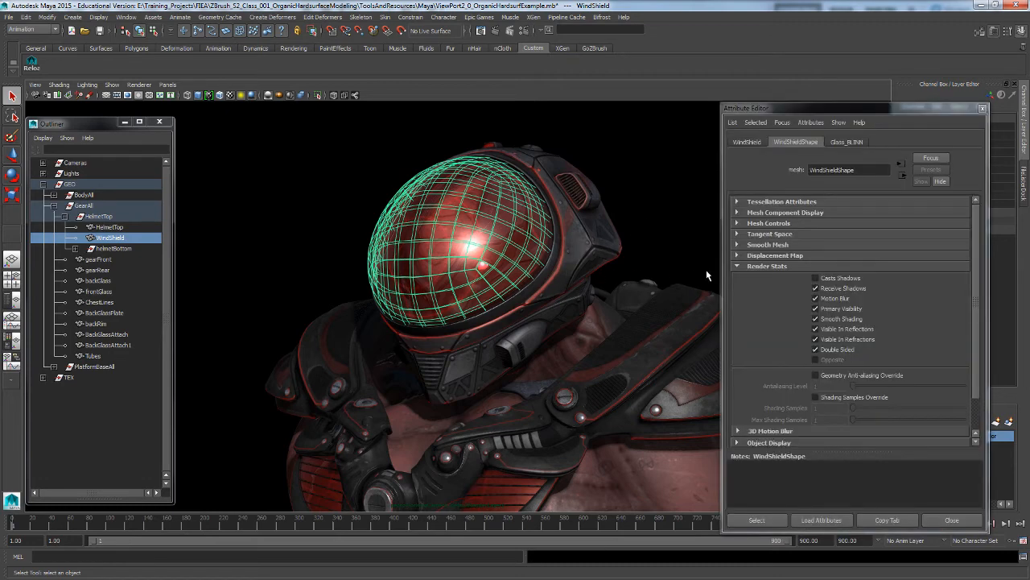
left_click(849, 142)
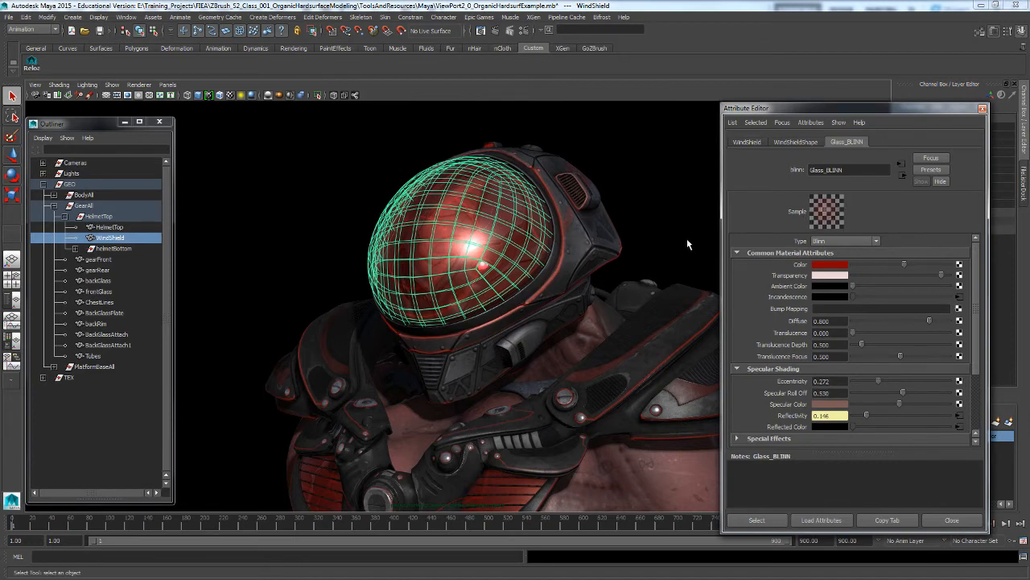
left_click(757, 520)
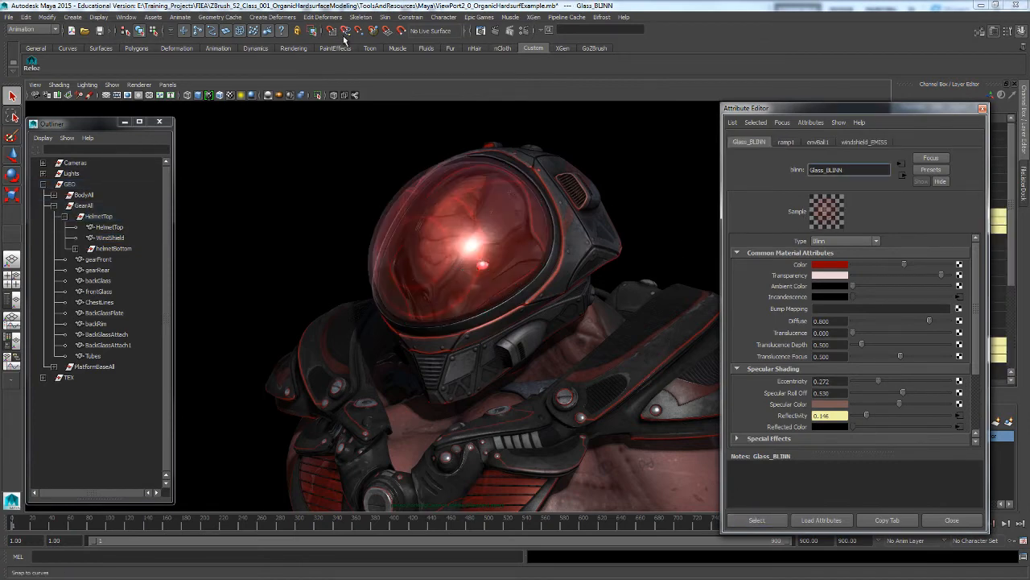
Create a new Blinn material in the Hypershade
left_click(126, 17)
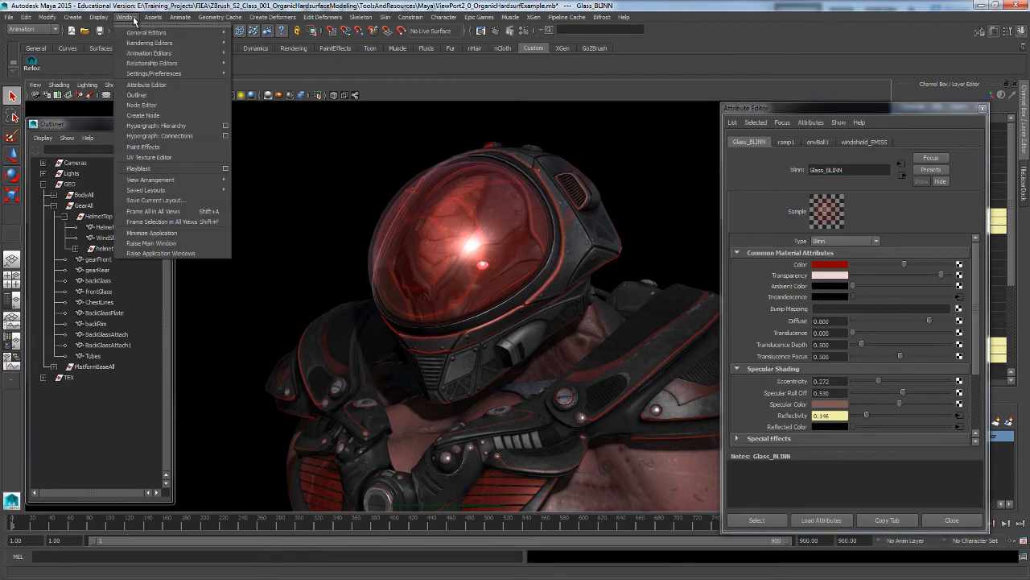
mouse_move(148, 43)
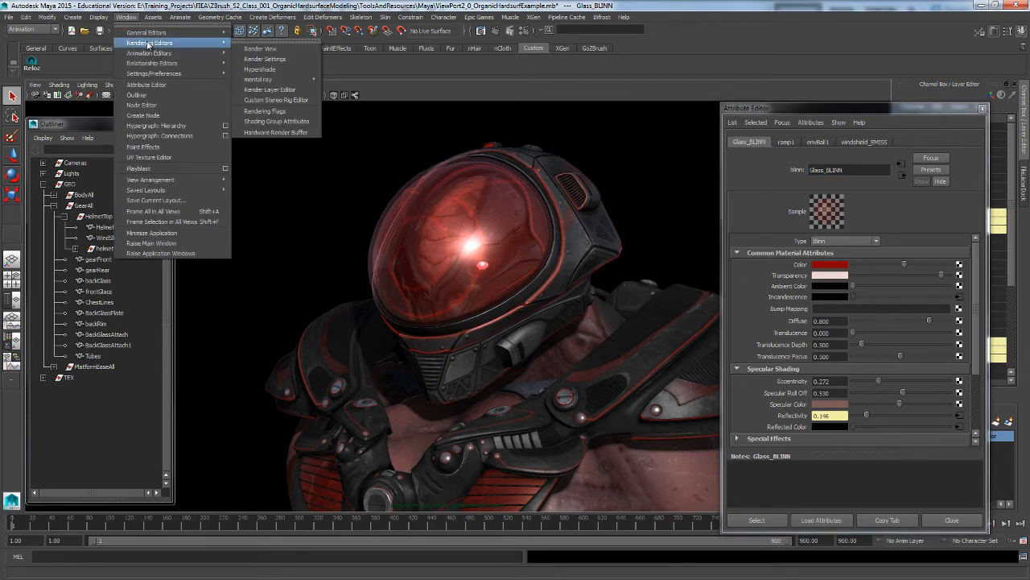
left_click(260, 69)
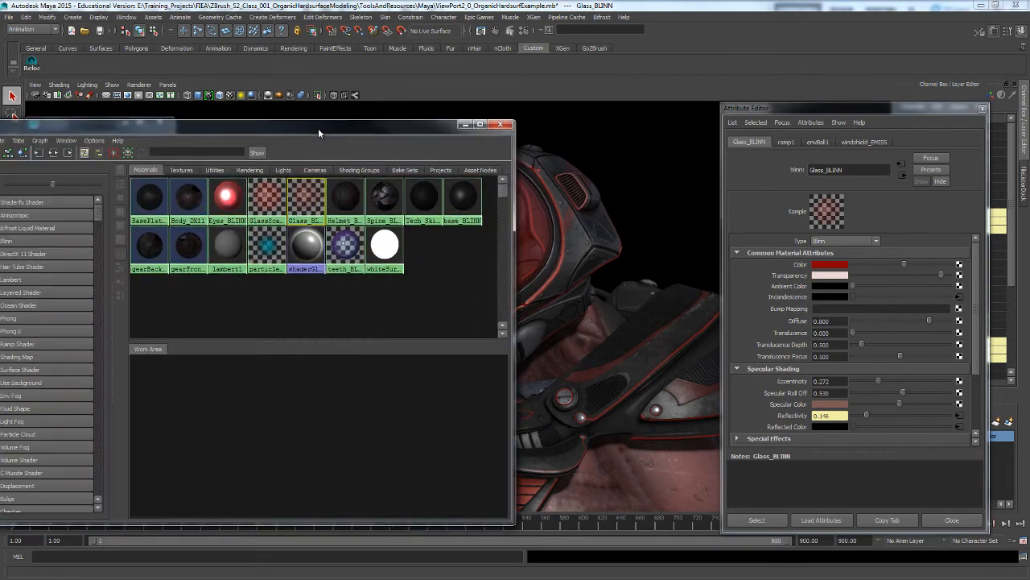
left_click_drag(318, 128, 482, 120)
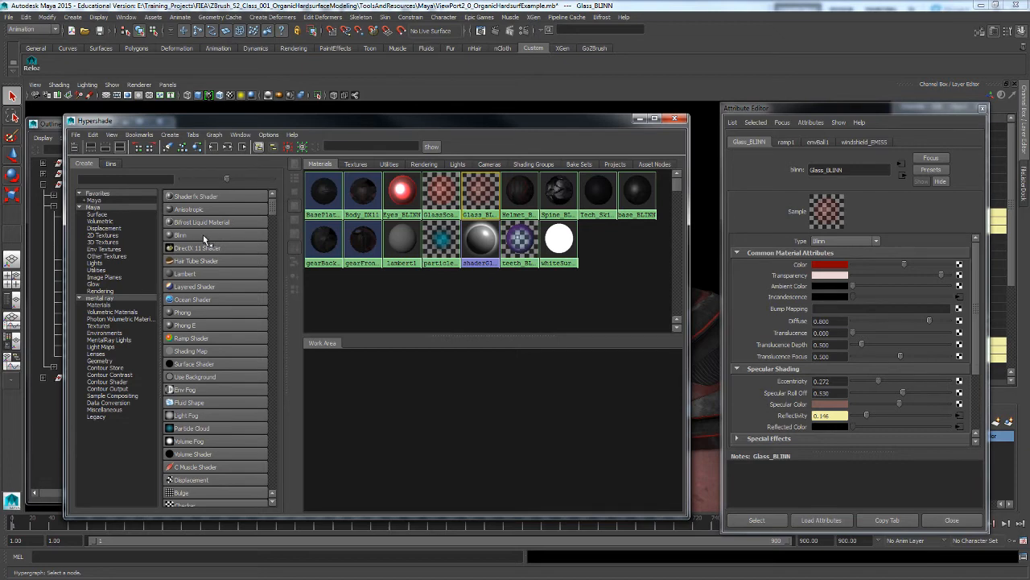
middle_click_drag(202, 239, 393, 425)
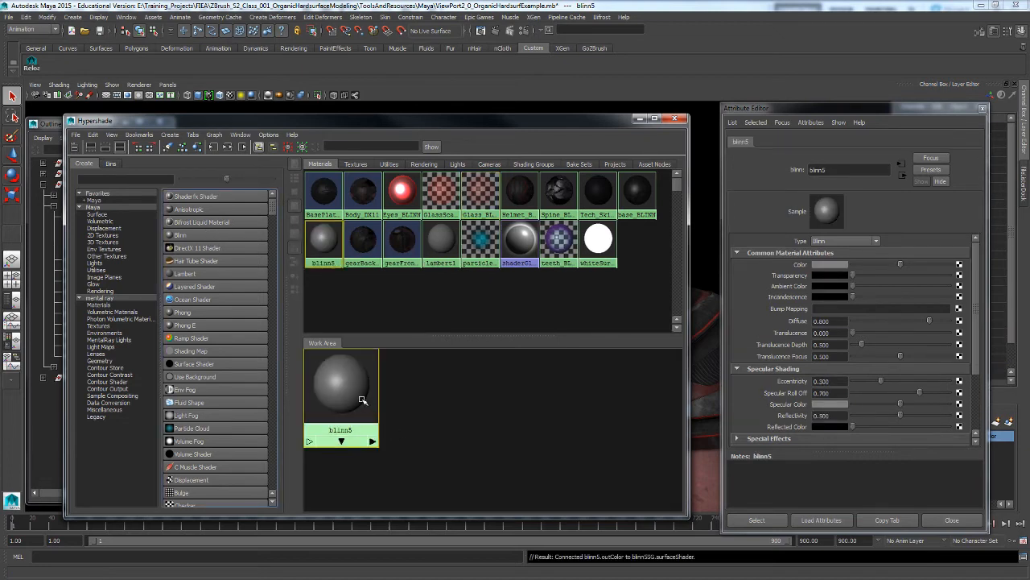
key("ctrl+z")
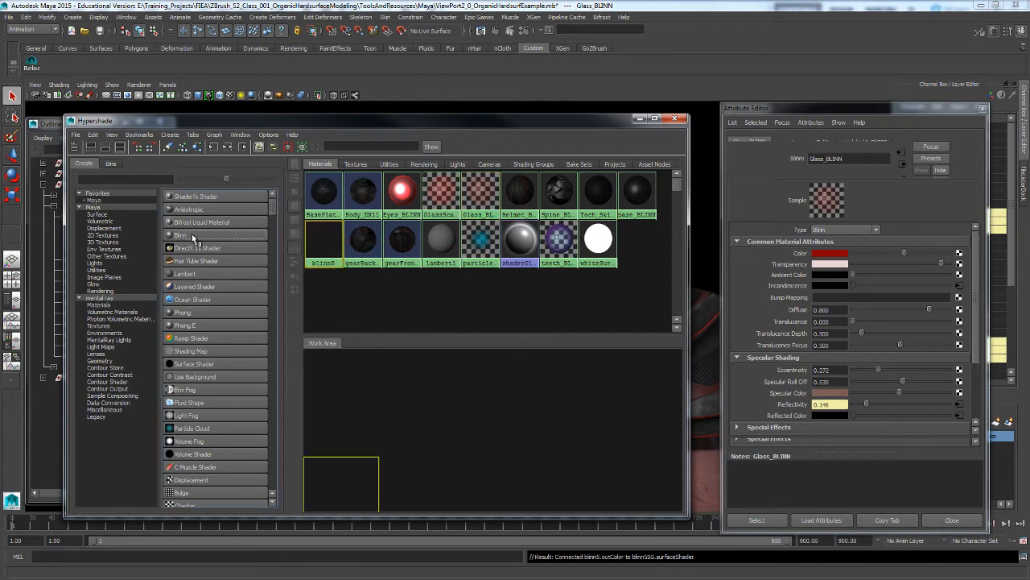
left_click(191, 233)
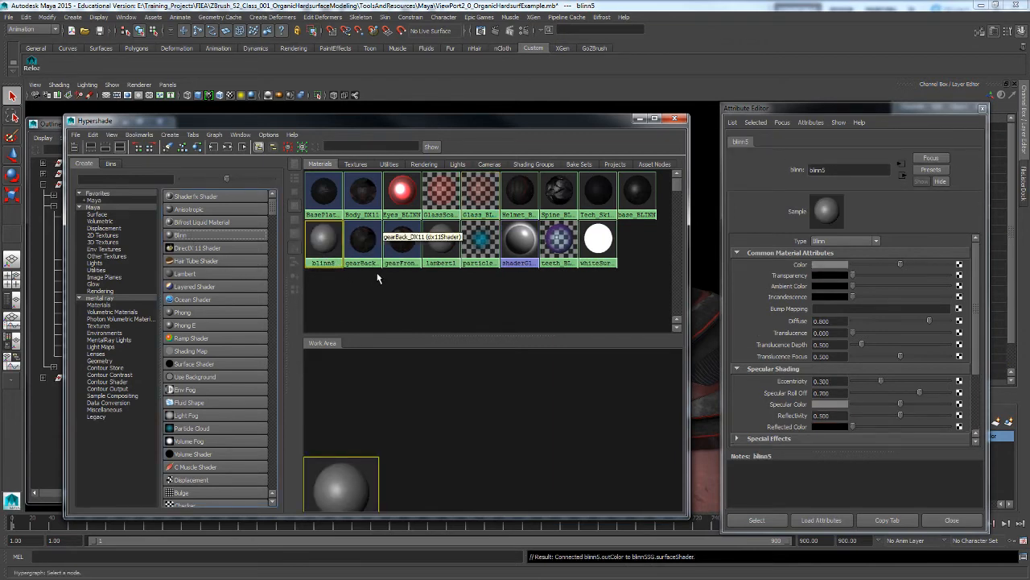
Assign the new Blinn material to the helmet's WindShield mesh and keep the helmet in view
left_click_drag(388, 119, 481, 312)
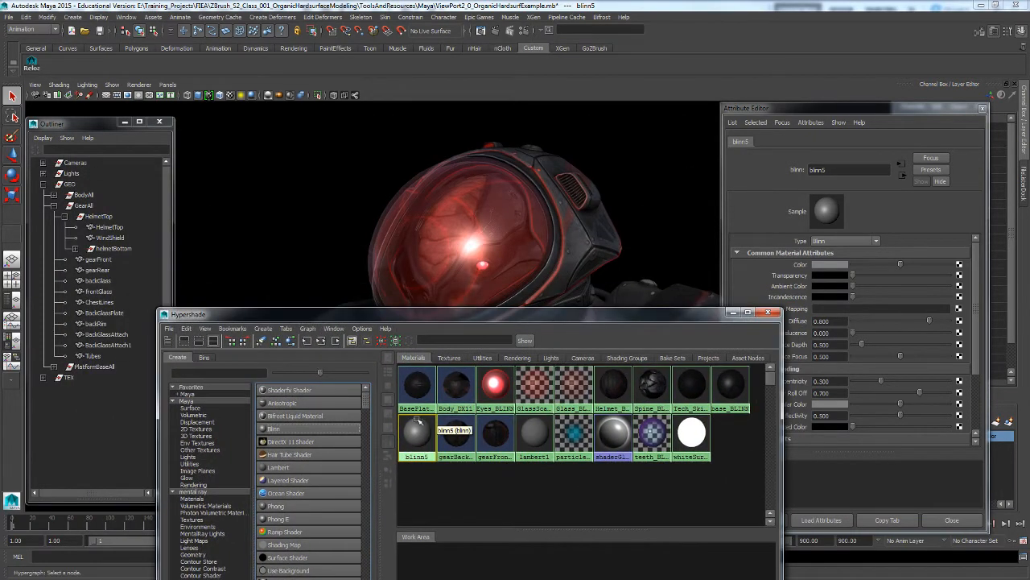
left_click(424, 254)
right_click(416, 428)
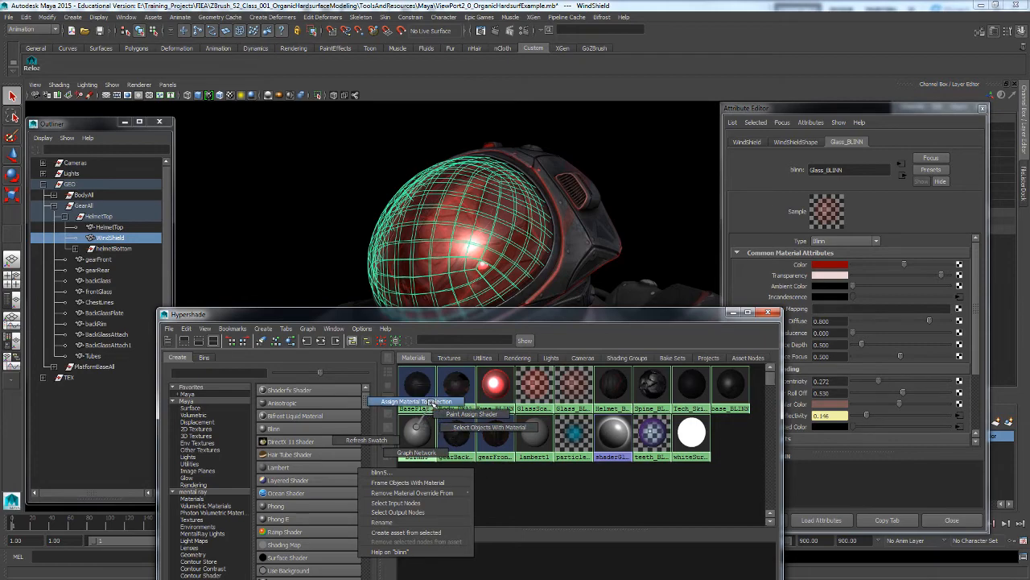
left_click(416, 401)
left_click_drag(421, 317, 312, 264)
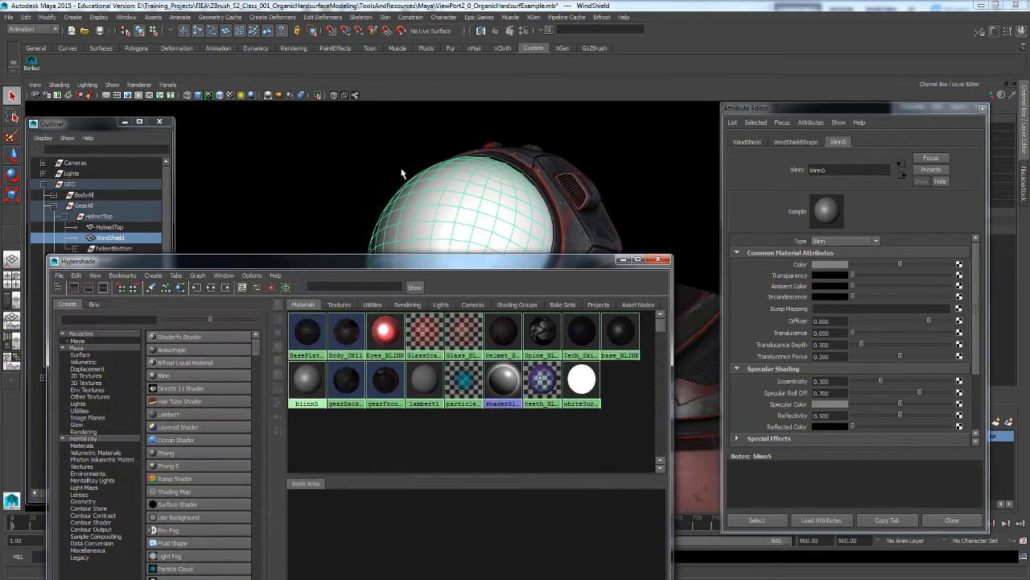
left_click(390, 167)
left_click_drag(601, 260, 605, 321)
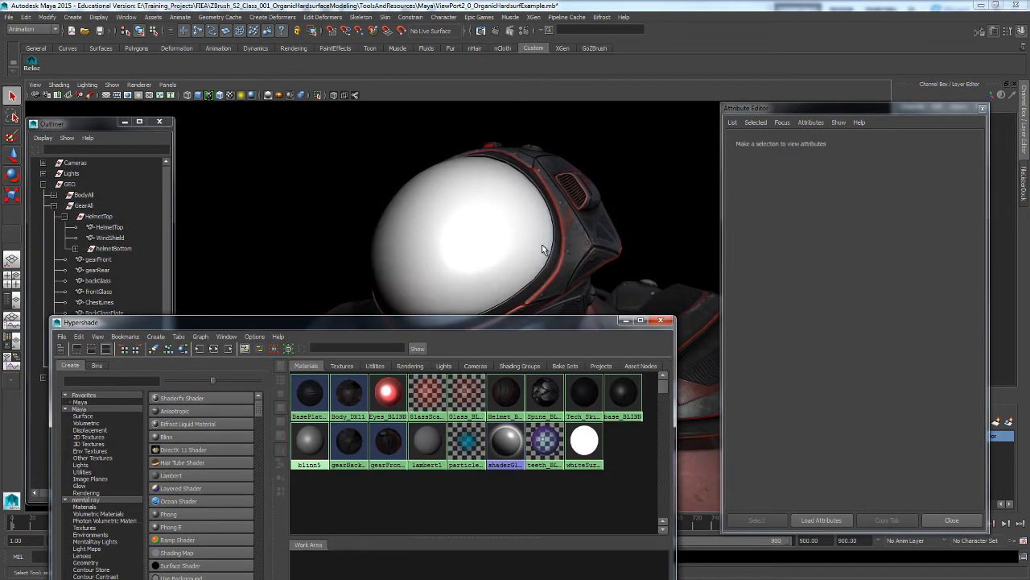
Set the windshield material's color to bright red with a light grey transparency, and select the material node
left_click(541, 244)
left_click(831, 266)
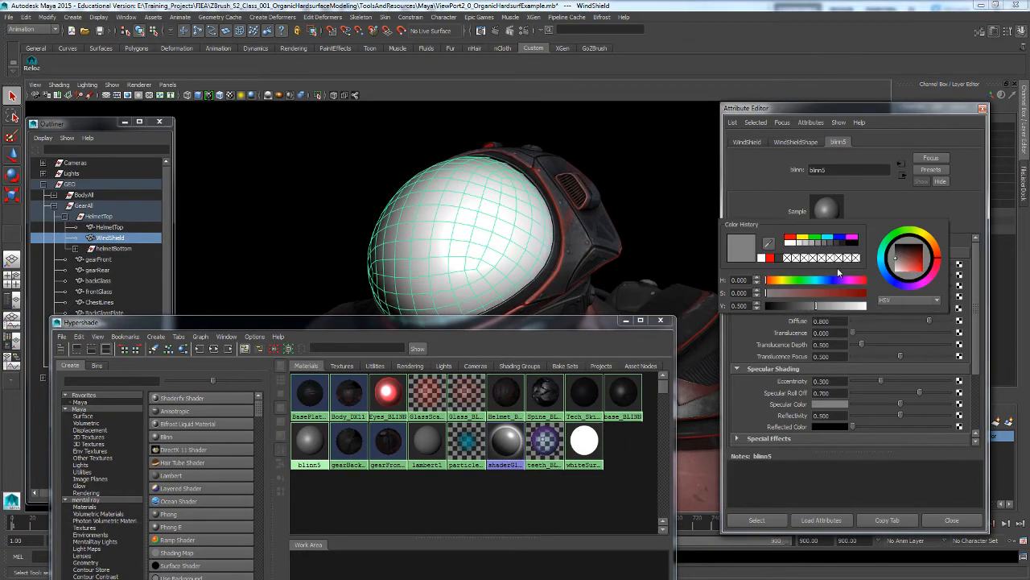
left_click(769, 257)
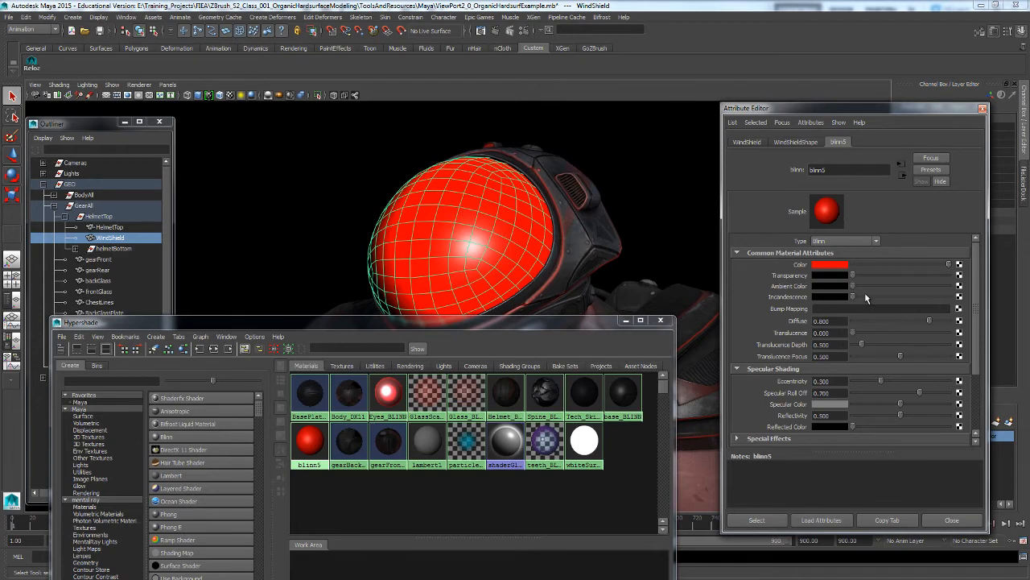
left_click_drag(853, 277, 932, 281)
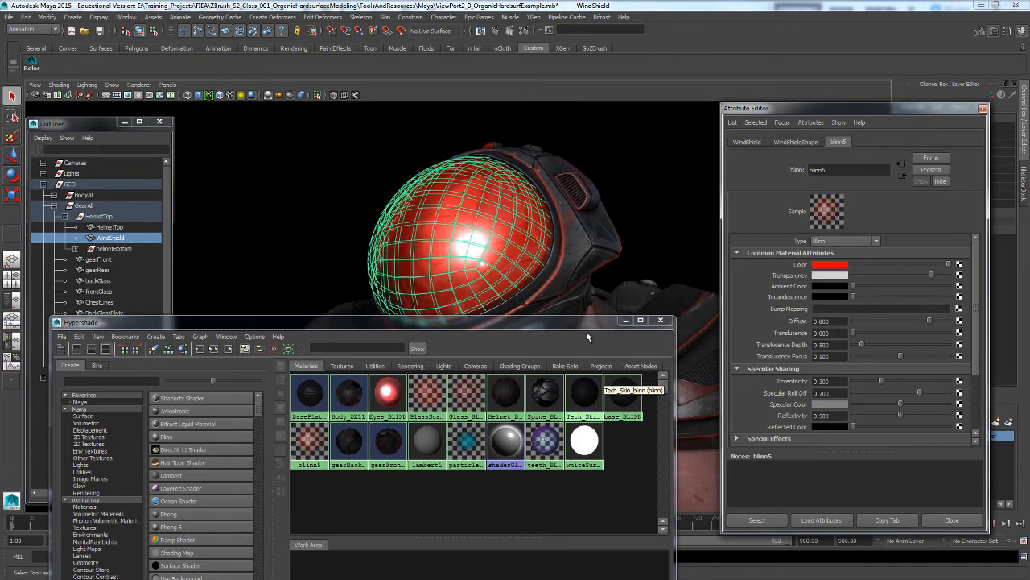
left_click_drag(586, 323, 520, 389)
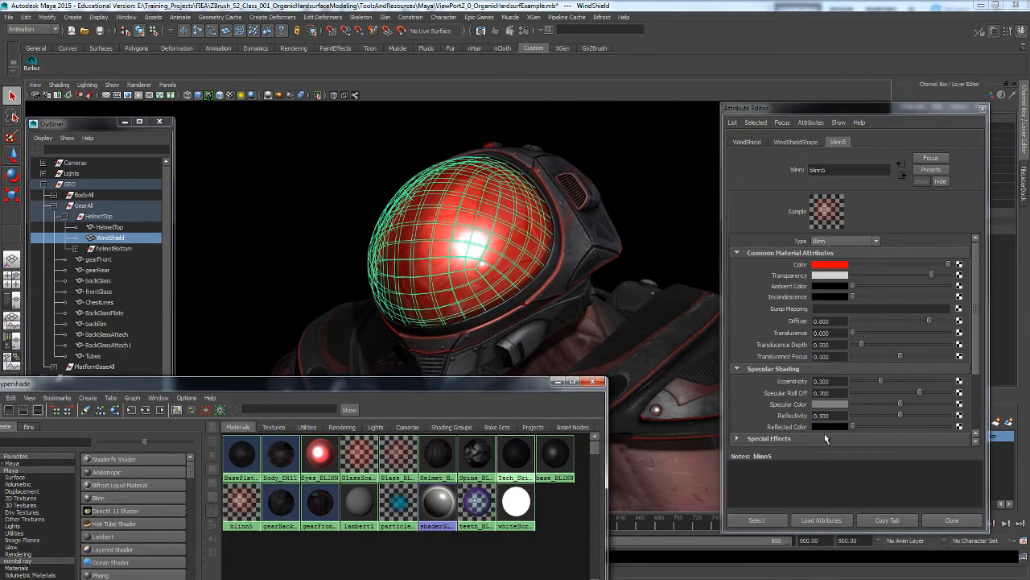
left_click(782, 521)
left_click(782, 521)
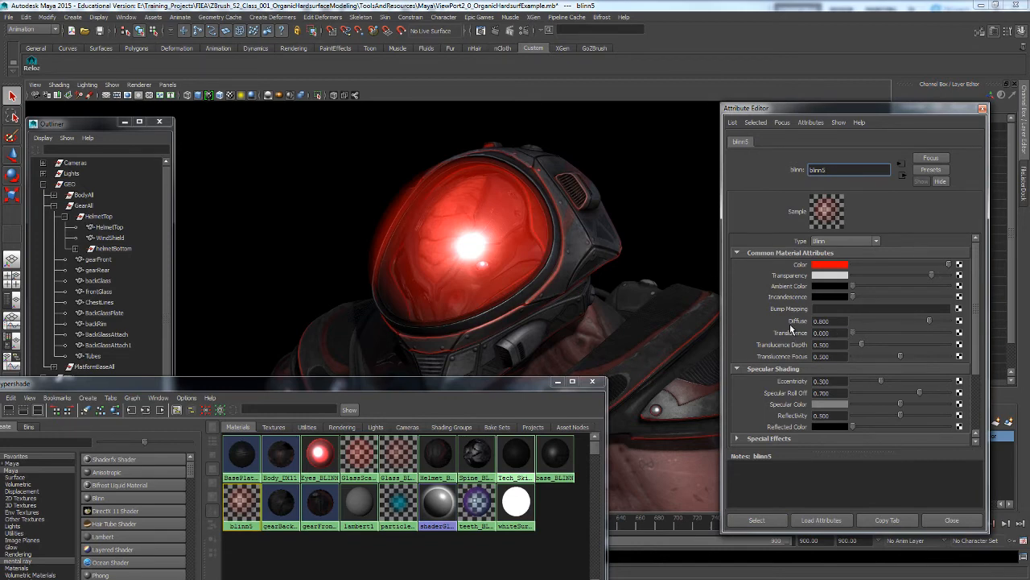
Try a red incandescence with near-white transparency on the windshield material, and return the incandescence to black
mouse_move(934, 278)
left_mouse_down()
mouse_move(952, 279)
mouse_move(936, 280)
left_mouse_up()
left_click_drag(854, 286, 845, 308)
left_click(838, 297)
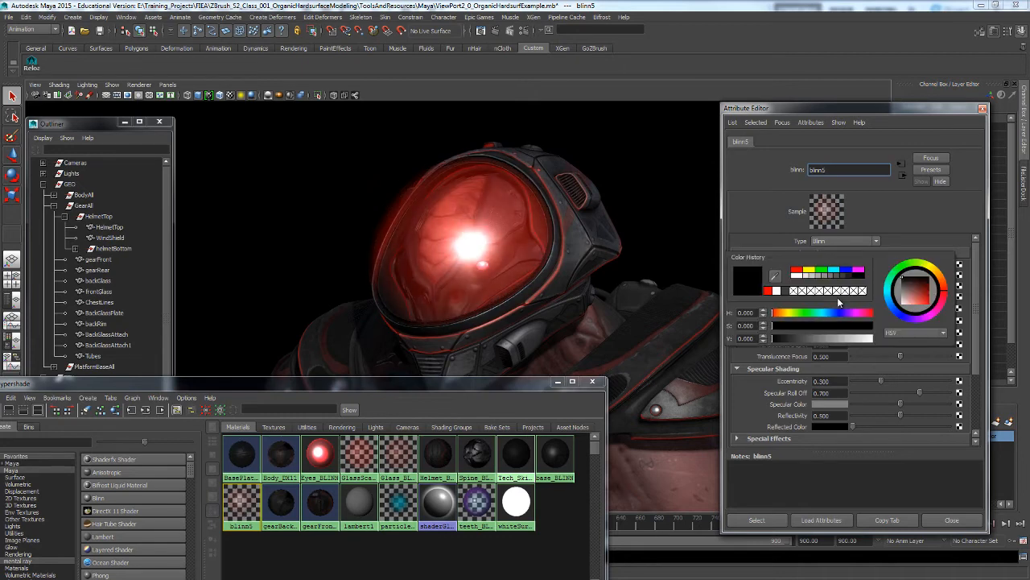
left_click(774, 293)
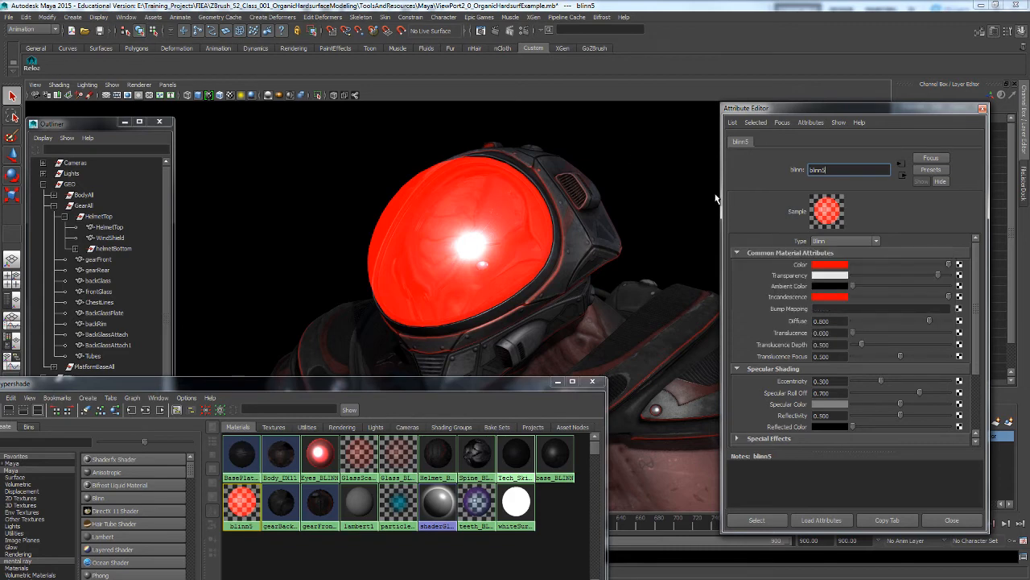
left_click_drag(937, 277, 891, 304)
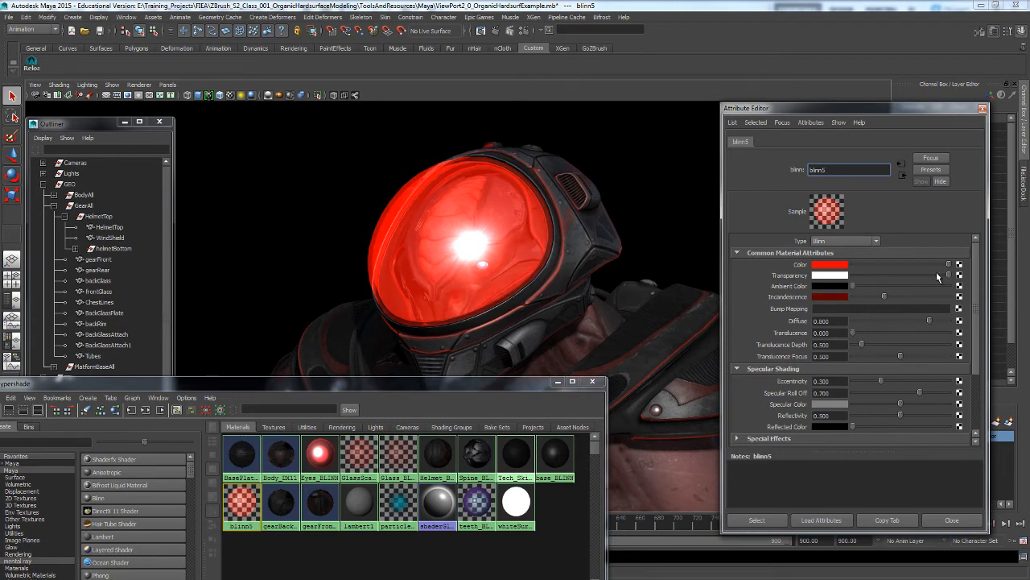
left_click_drag(930, 322, 812, 299)
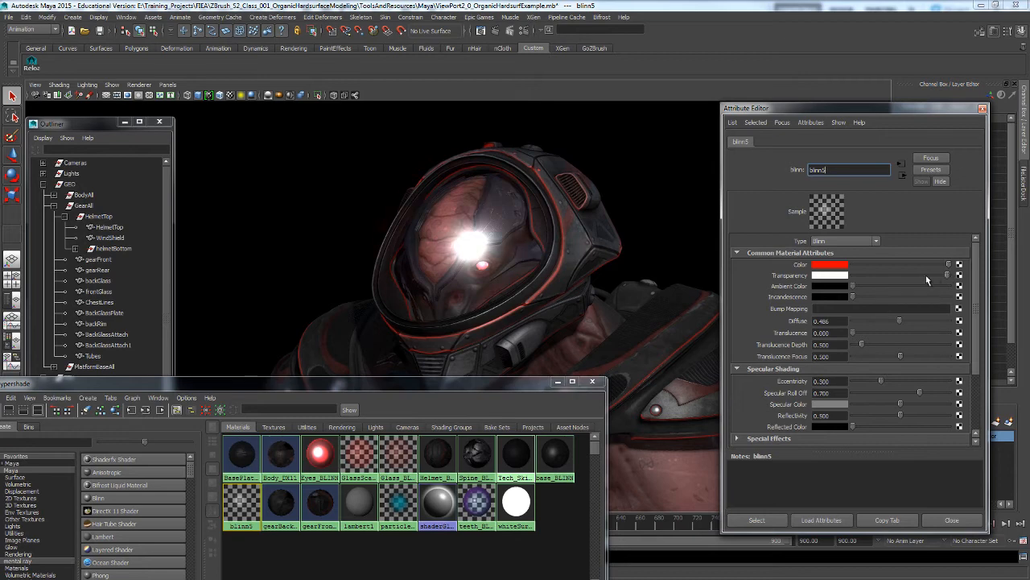
Lower the windshield material's transparency to light grey, set its diffuse to 0.8 and keep translucence at 0
left_click_drag(926, 276, 910, 277)
mouse_move(899, 317)
left_mouse_down()
mouse_move(882, 322)
mouse_move(908, 324)
mouse_move(899, 326)
left_mouse_up()
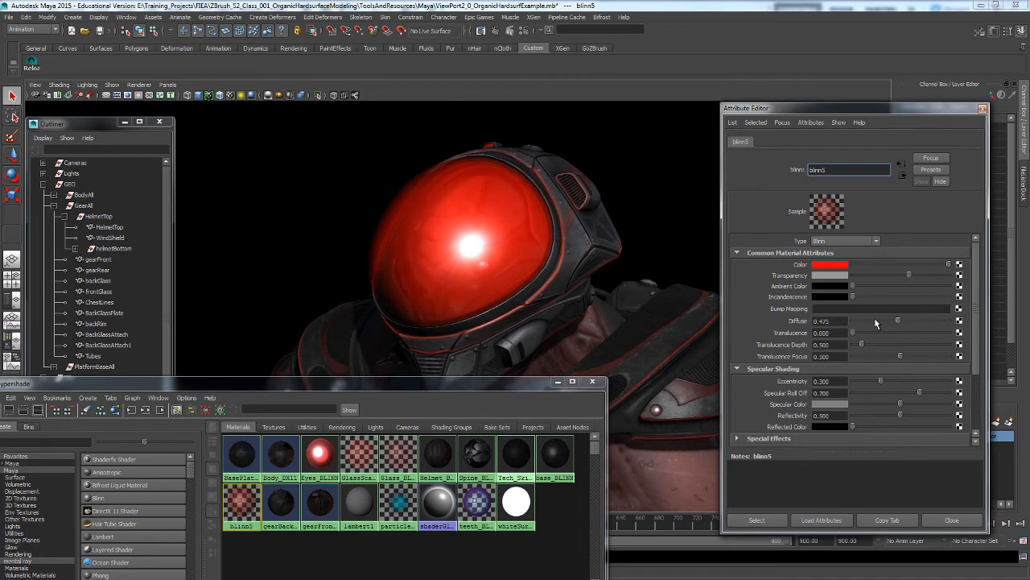
left_click_drag(835, 322, 796, 323)
type(".")
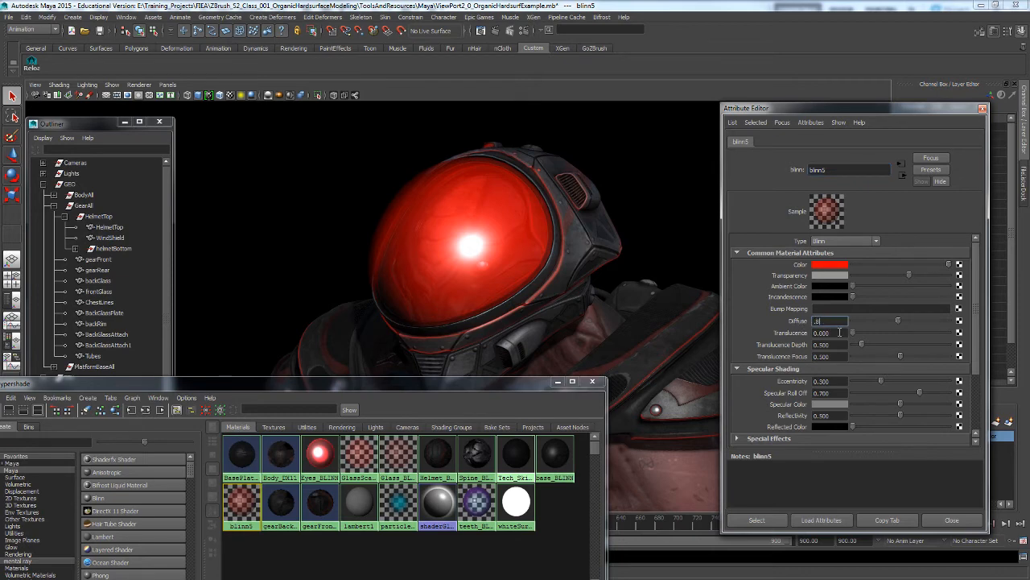
type("8")
left_click(827, 332)
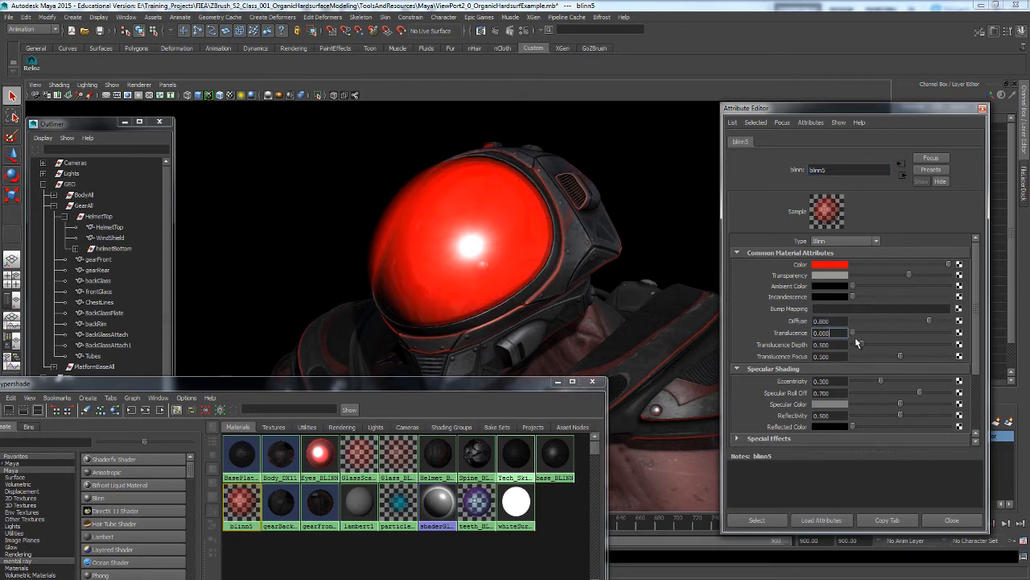
mouse_move(908, 276)
left_mouse_down()
mouse_move(897, 274)
mouse_move(922, 275)
left_mouse_up()
mouse_move(854, 334)
left_mouse_down()
mouse_move(882, 333)
mouse_move(848, 335)
left_mouse_up()
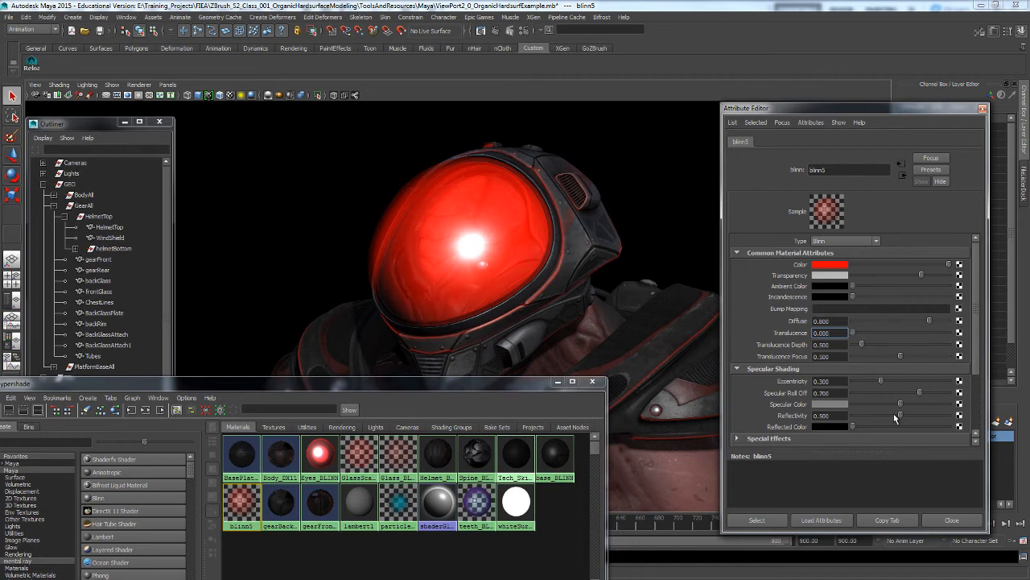
Test a tight specular highlight at eccentricity 0.022, and raise the windshield material's eccentricity to about 0.67
mouse_move(900, 405)
left_mouse_down()
mouse_move(925, 405)
mouse_move(855, 412)
mouse_move(903, 409)
left_mouse_up()
left_click_drag(875, 380, 855, 395)
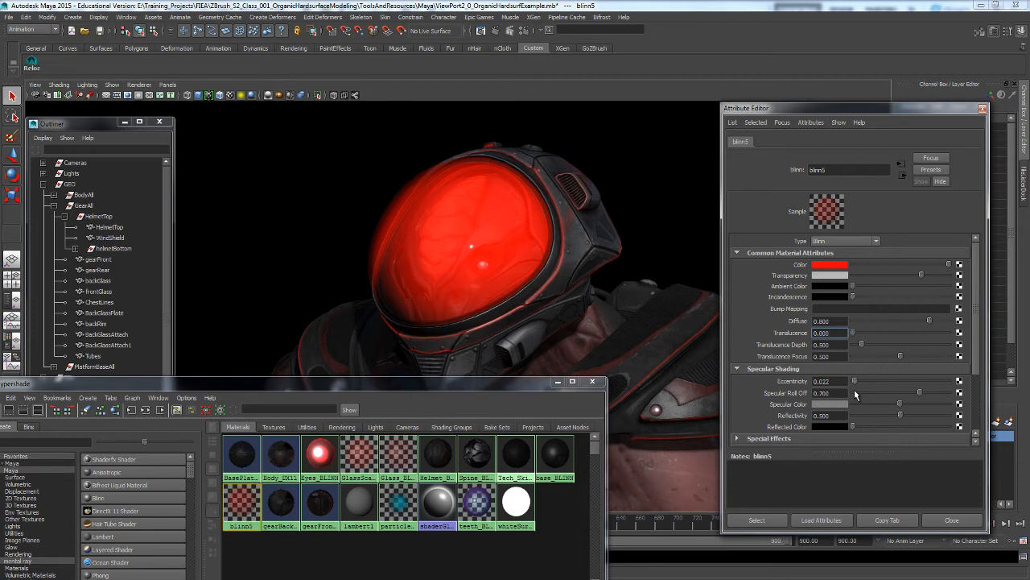
left_click_drag(856, 389, 916, 383)
left_click_drag(919, 386, 916, 381)
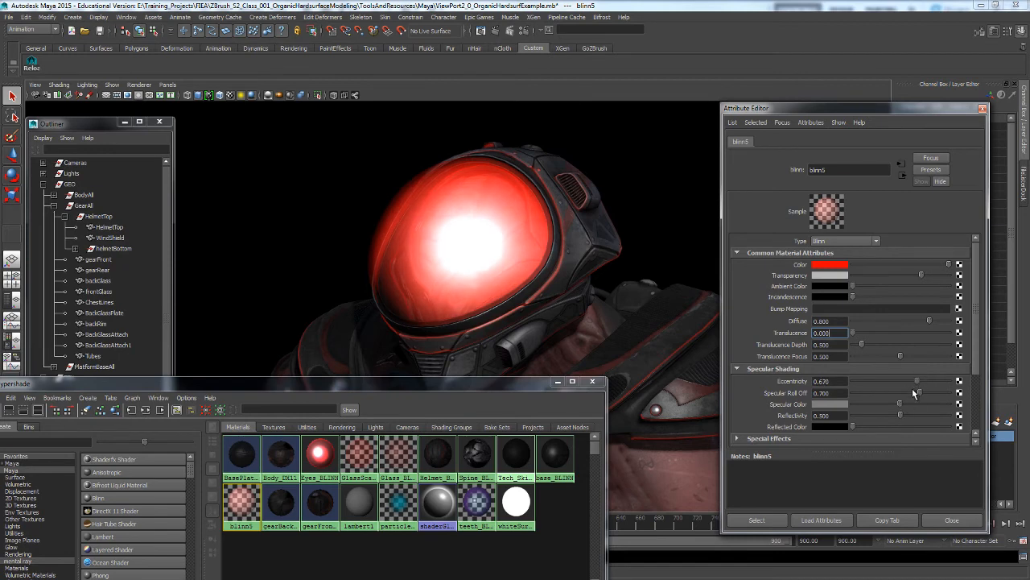
Set the windshield material's eccentricity to 0.57, specular roll off to about 0.43, specular color to darker grey and reflectivity to 0.38
left_click_drag(899, 404, 873, 409)
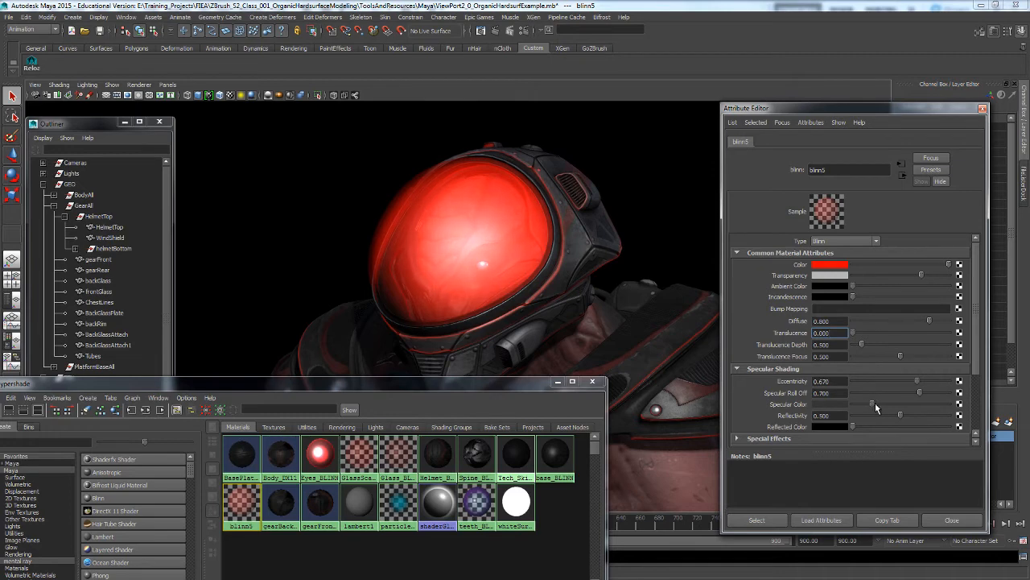
left_click_drag(918, 381, 892, 408)
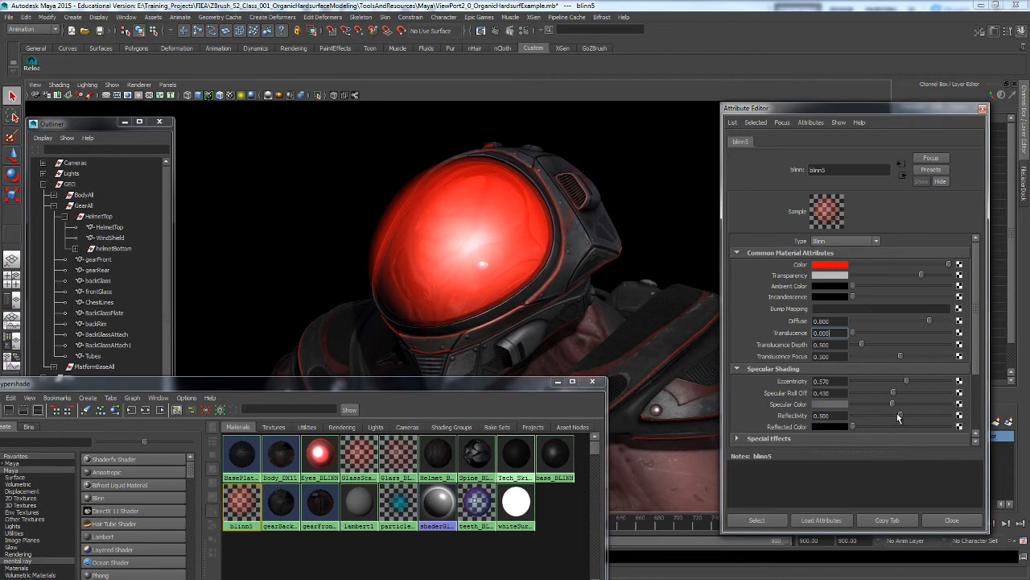
left_click_drag(978, 326, 969, 364)
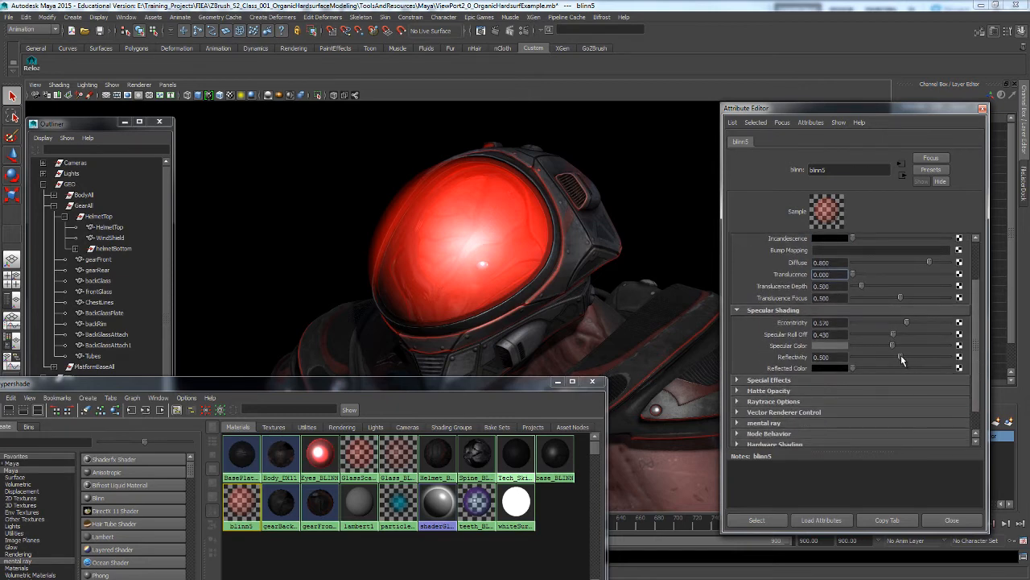
mouse_move(901, 356)
left_mouse_down()
mouse_move(872, 359)
mouse_move(889, 359)
left_mouse_up()
Try the REFLECTION_ENV texture as the windshield material's reflected color, and break the connection again
left_click_drag(426, 388, 456, 306)
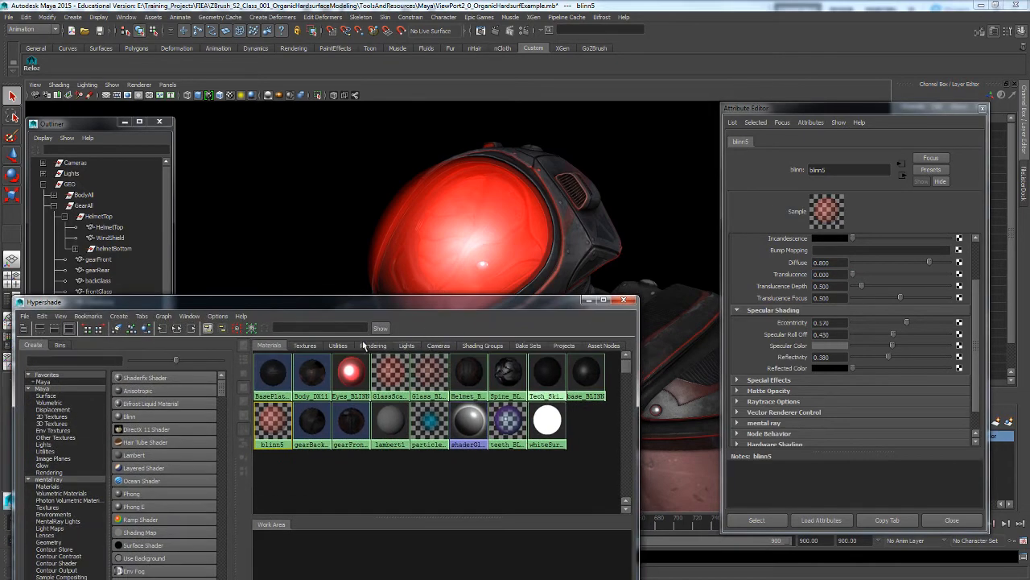
left_click(304, 345)
left_click_drag(385, 306, 347, 223)
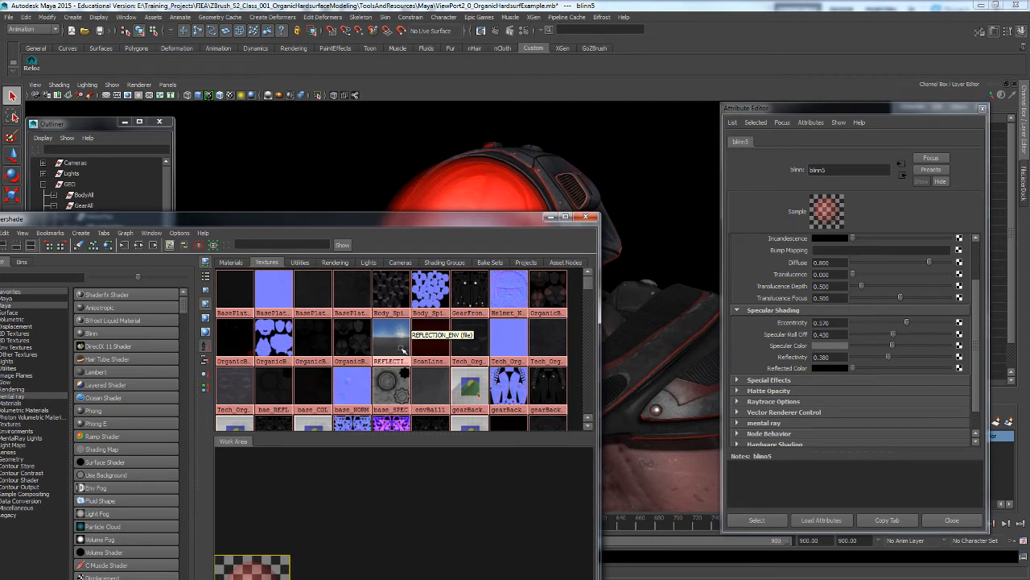
left_click_drag(375, 222, 387, 177)
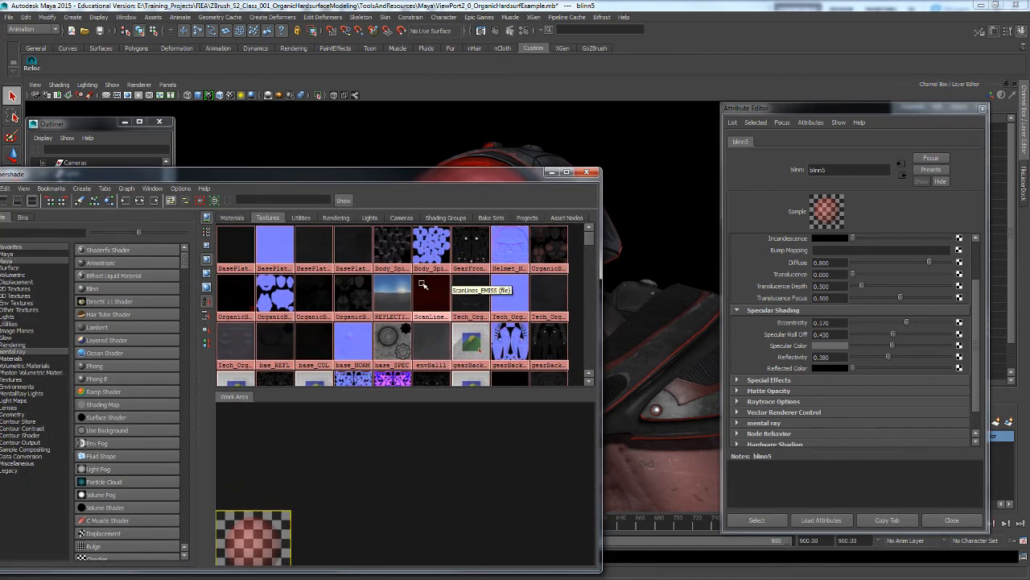
left_click_drag(382, 173, 366, 248)
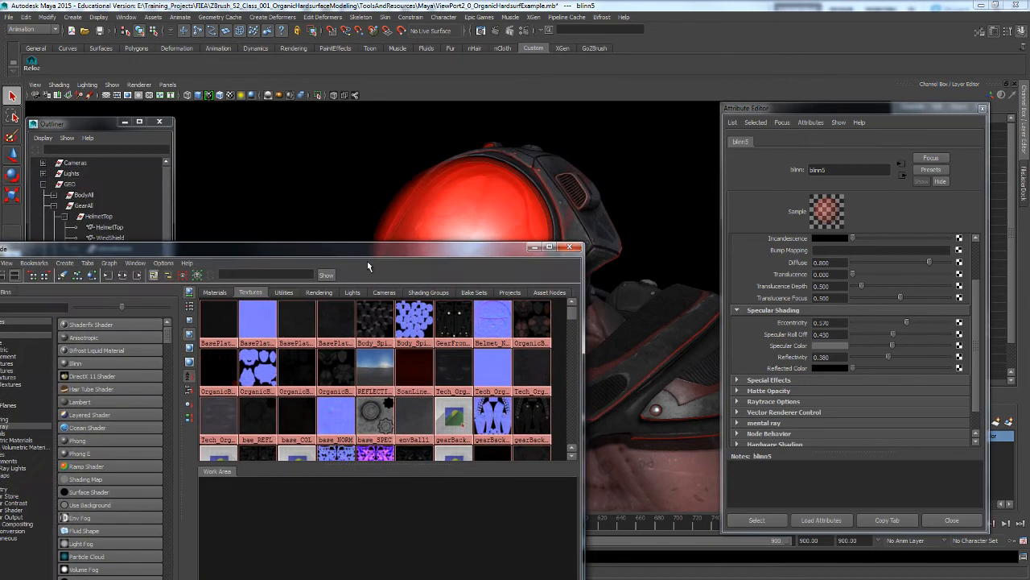
middle_click_drag(375, 370, 757, 375)
left_click_drag(472, 247, 480, 328)
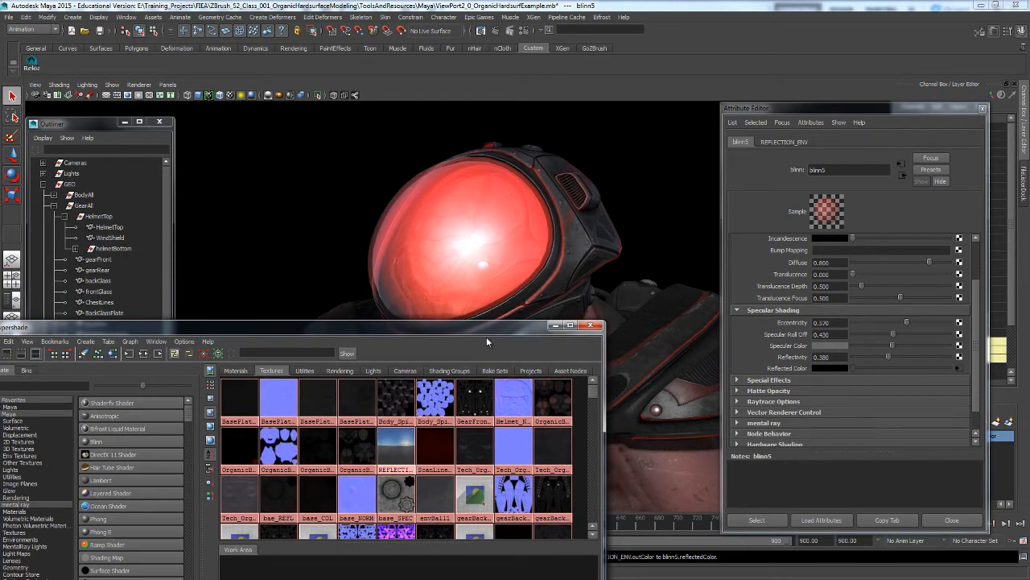
left_click_drag(352, 225, 578, 304, "alt")
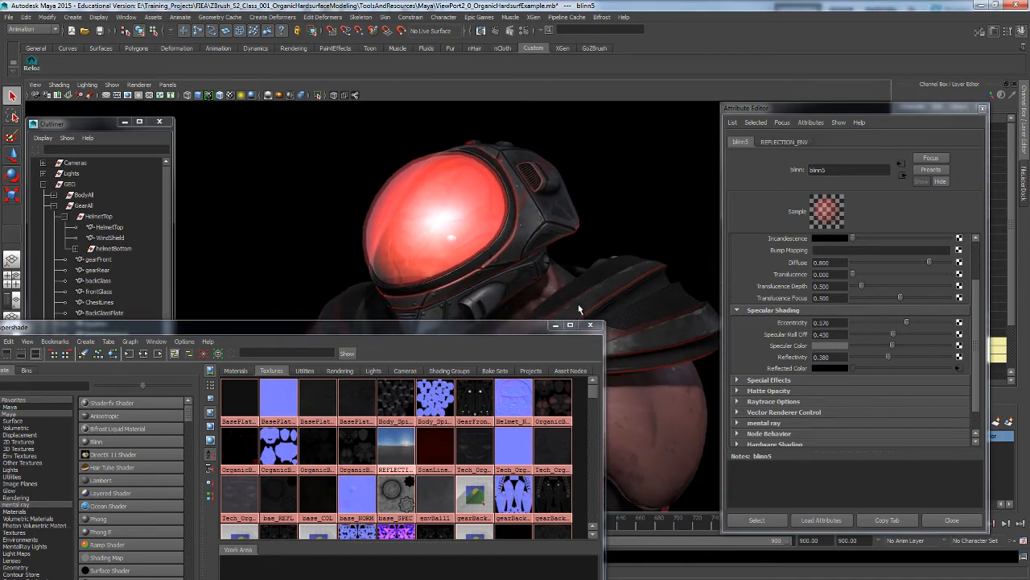
right_click(798, 371)
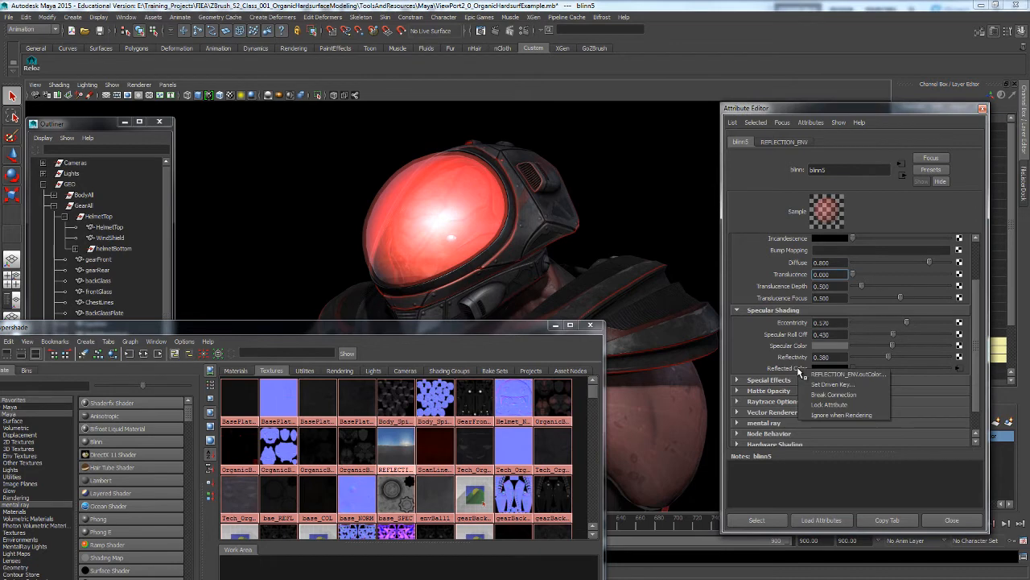
left_click(829, 394)
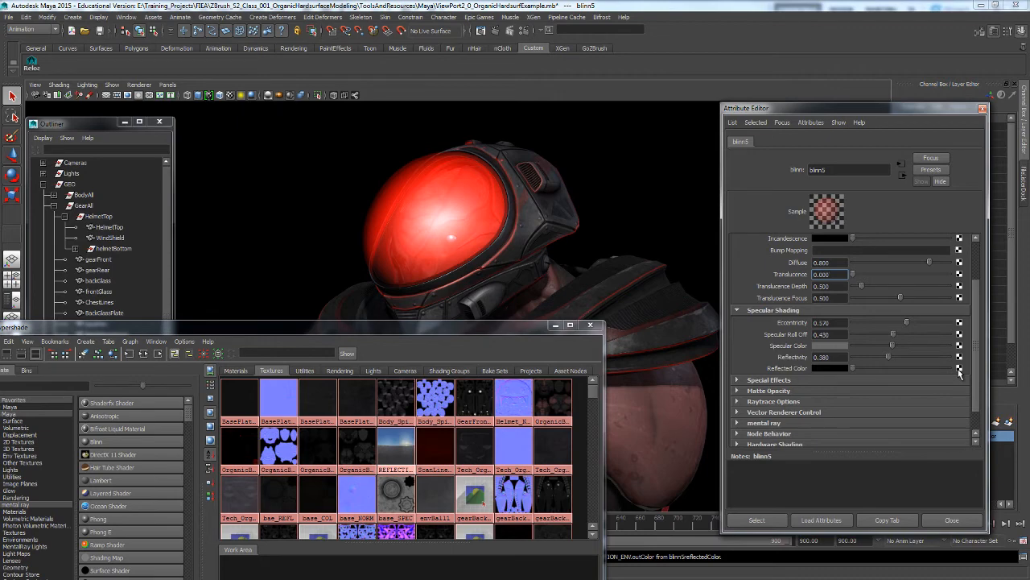
Review the environment texture types available for reflected color, and inspect the existing envBall1 texture and its source image
left_click(202, 272)
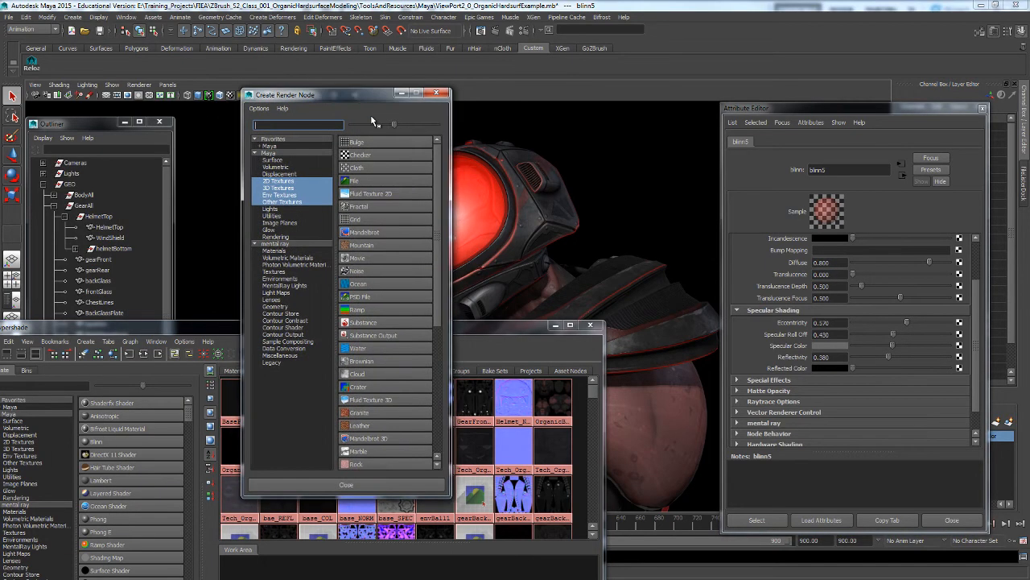
left_click(281, 195)
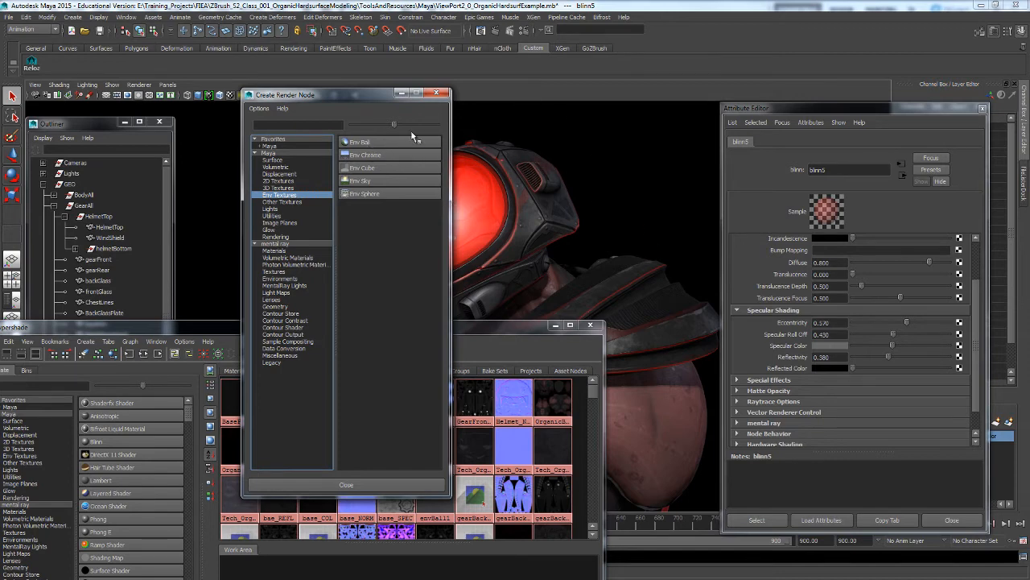
left_click(436, 94)
left_click_drag(418, 326, 467, 143)
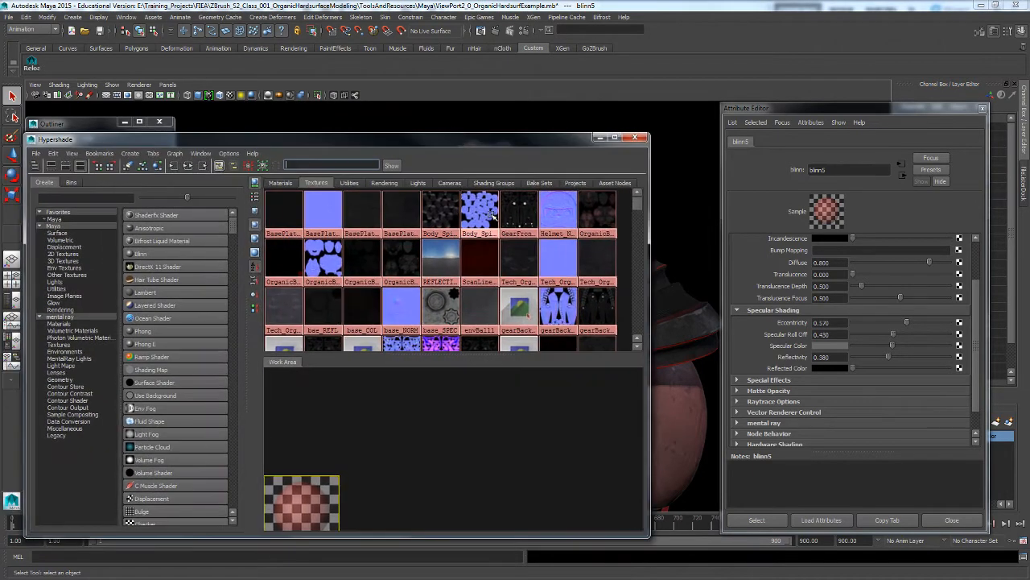
left_click(483, 306)
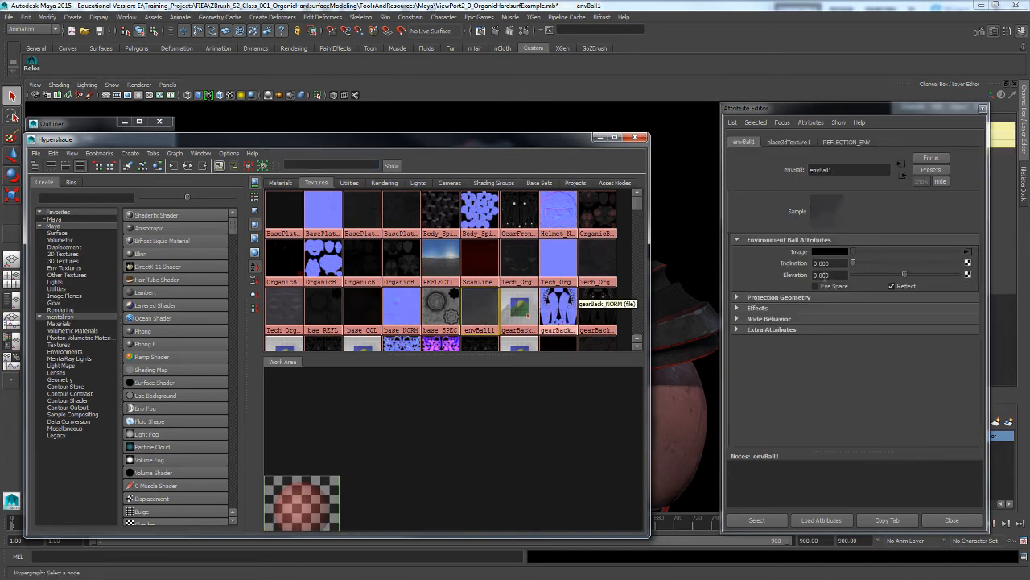
left_click(968, 252)
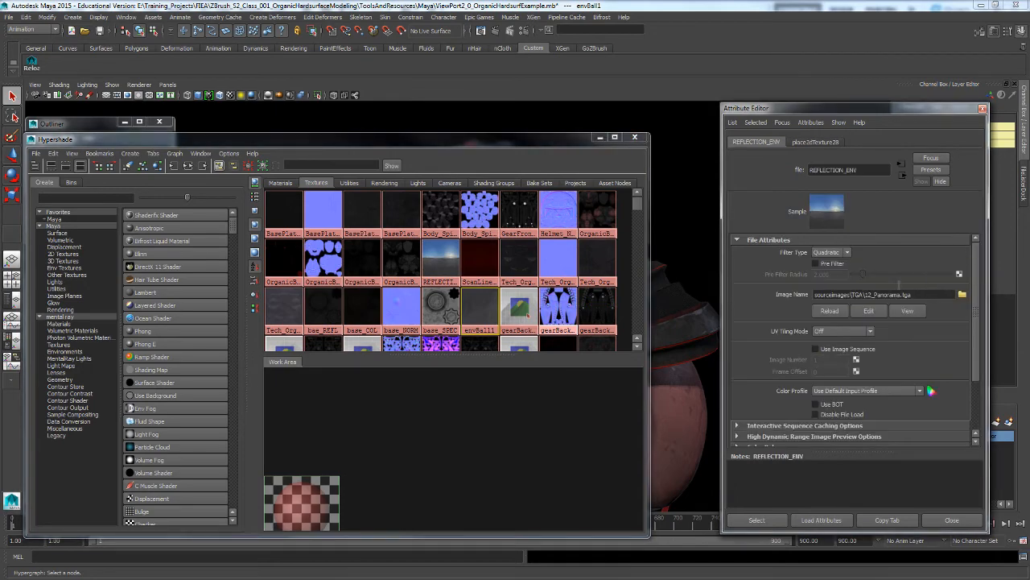
left_click(982, 108)
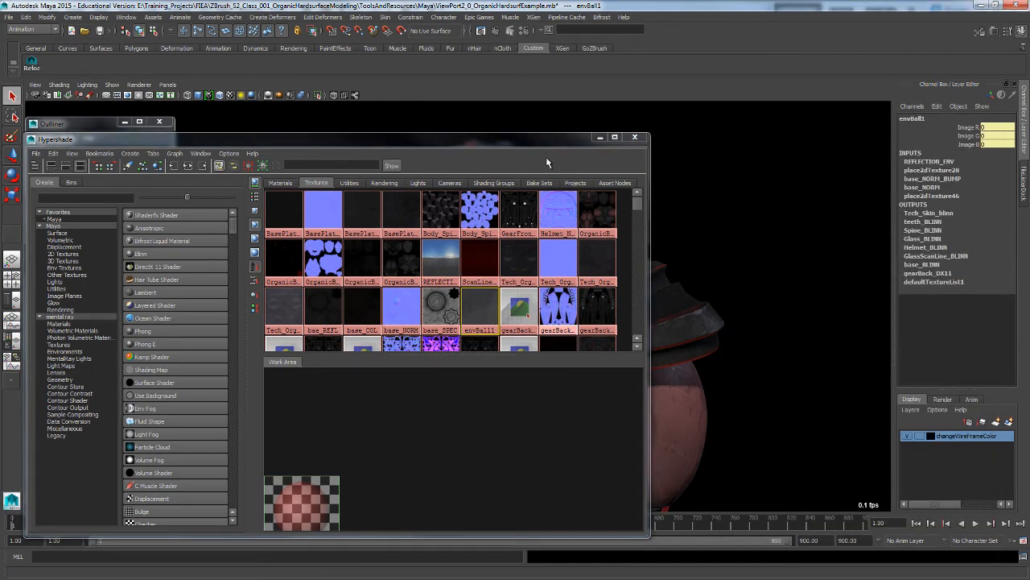
Select the windshield's Blinn material, connect envBall1 to its reflected color, and check the reflection on the helmet from several angles
left_click_drag(546, 156, 492, 277)
left_click(450, 219)
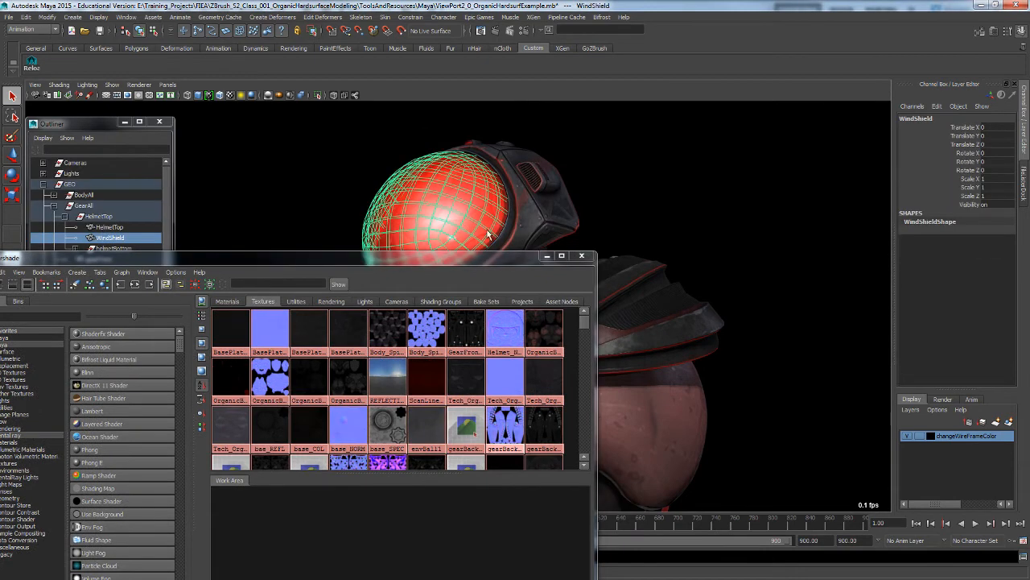
key("ctrl+a")
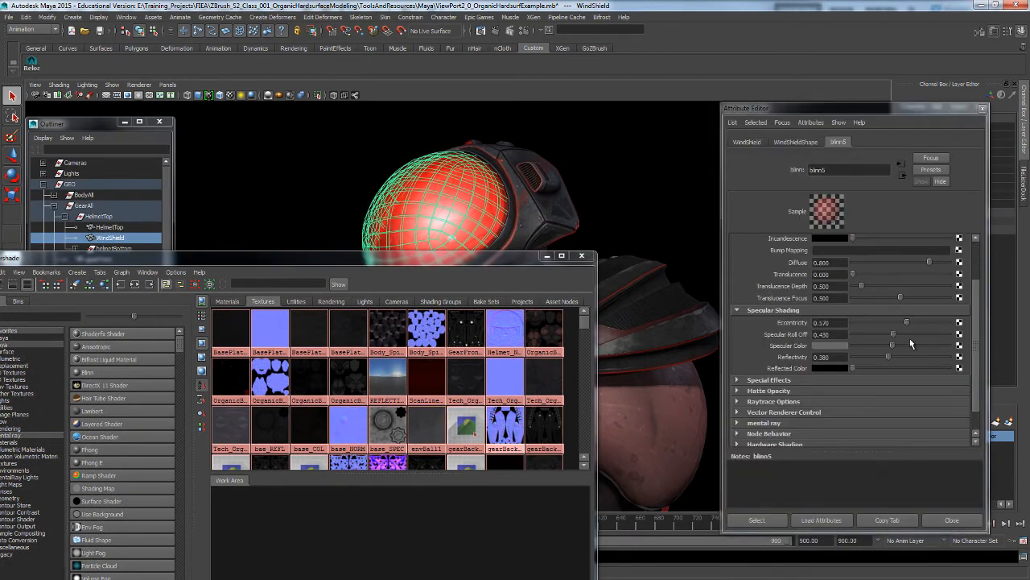
left_click(776, 522)
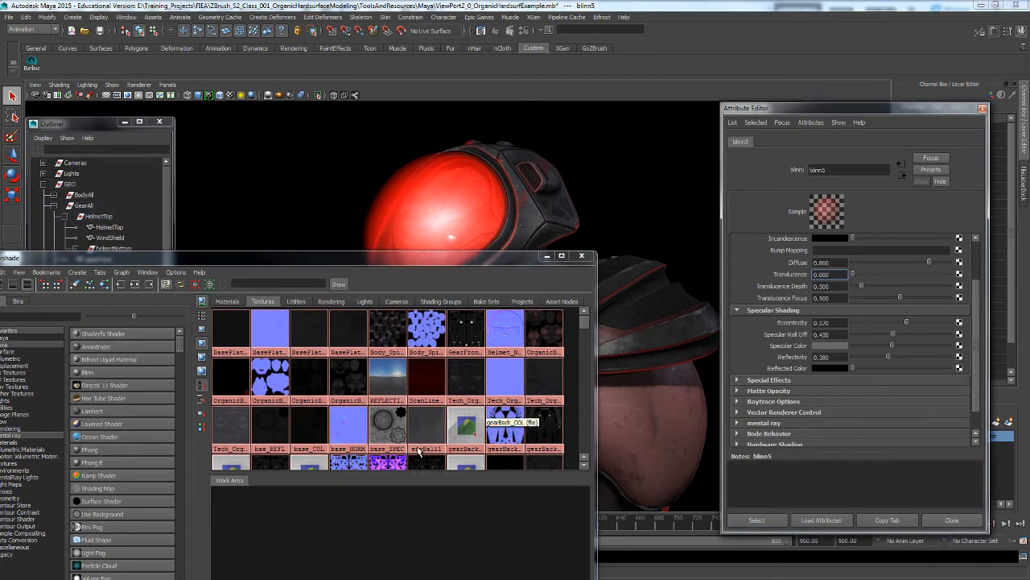
middle_click_drag(424, 429, 775, 371)
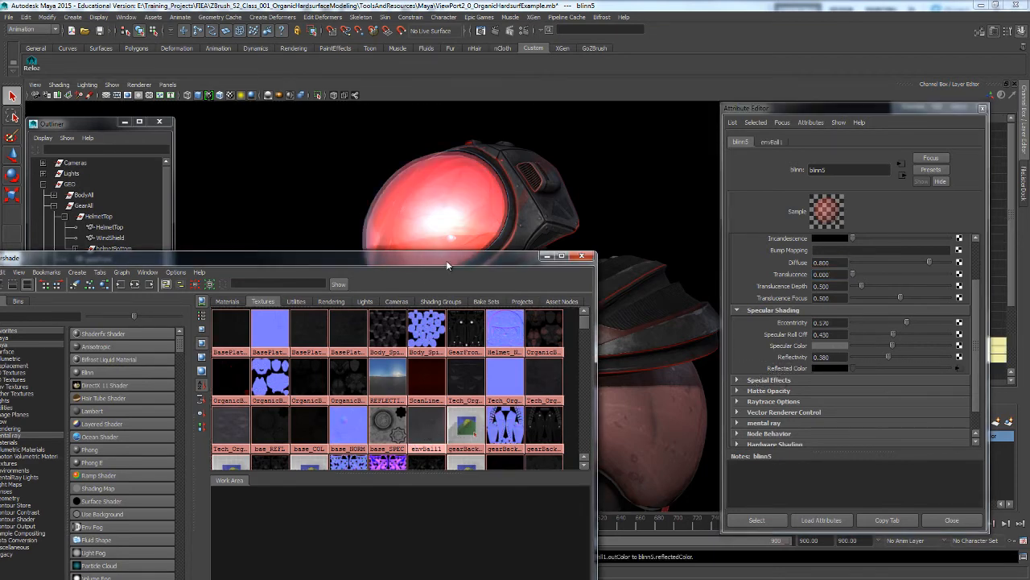
left_click_drag(445, 262, 435, 319)
mouse_move(375, 260)
left_mouse_down("alt")
mouse_move(483, 276)
mouse_move(414, 242)
mouse_move(454, 234)
mouse_move(438, 289)
mouse_move(364, 264)
left_mouse_up("alt")
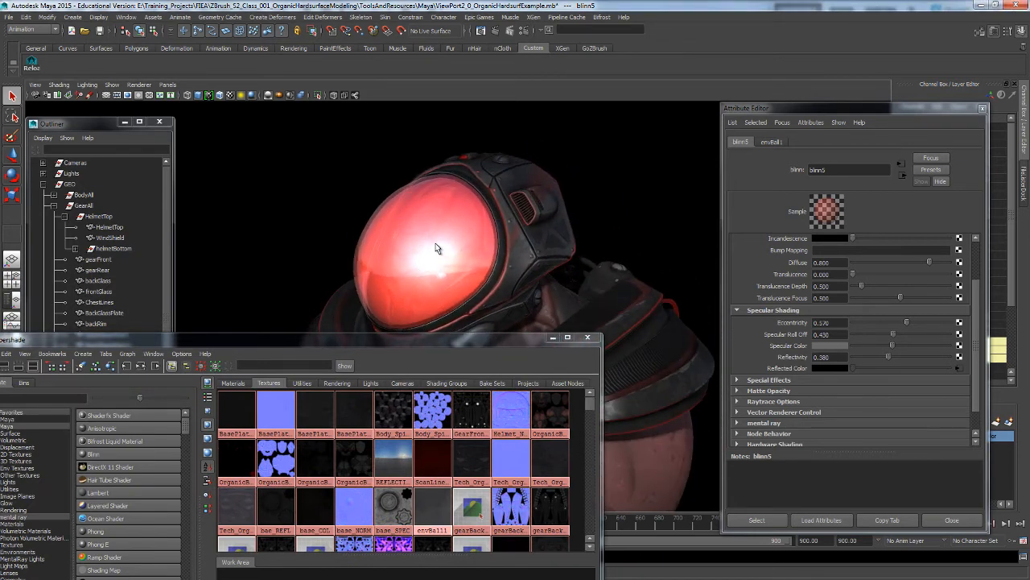
left_click_drag(436, 243, 487, 265, "alt")
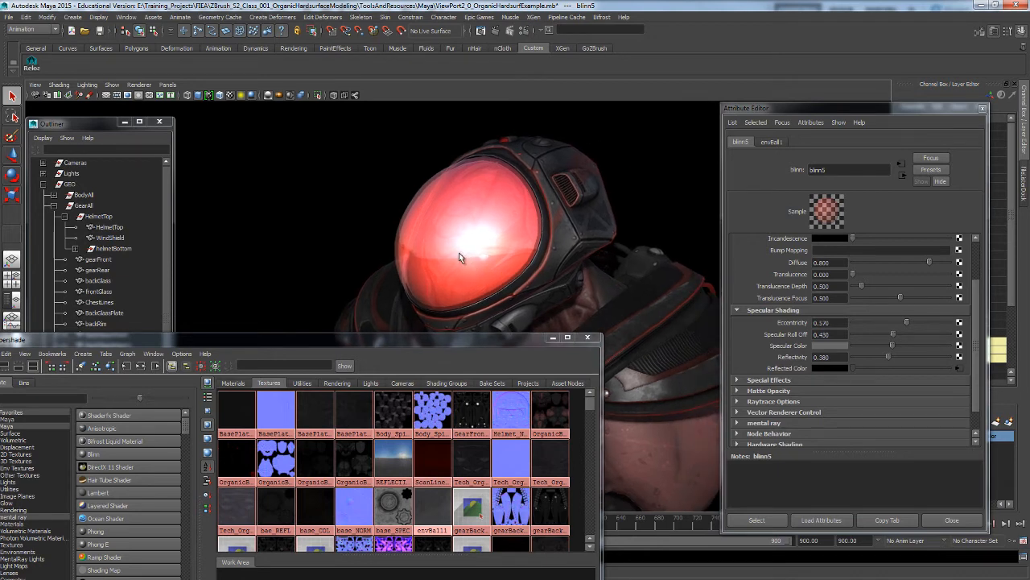
left_click_drag(472, 236, 538, 249, "alt")
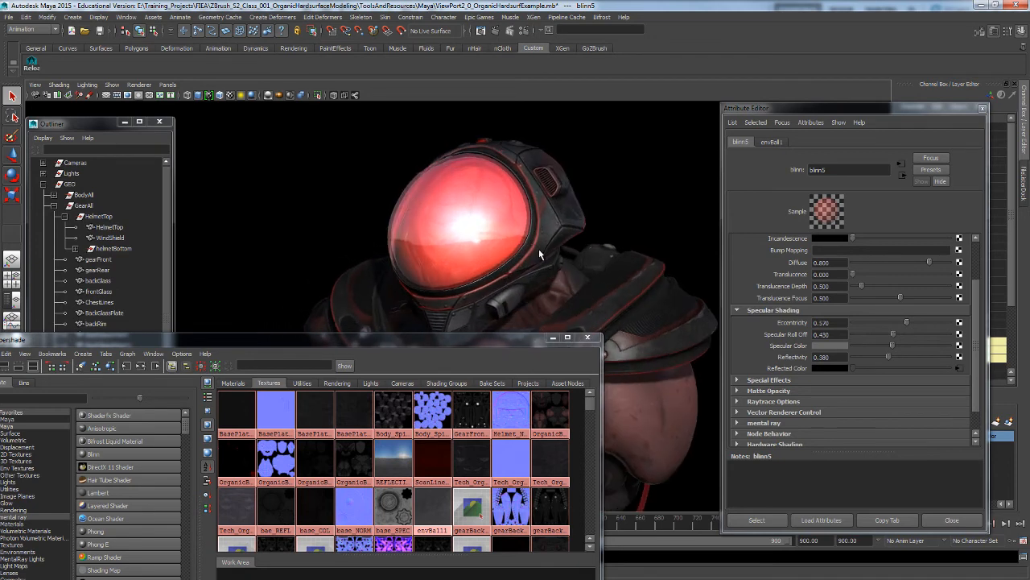
Lower the windshield material's diffuse to about 0.5, and test a darker red color before restoring its value to 1
left_click(930, 263)
mouse_move(890, 260)
left_mouse_down()
mouse_move(869, 263)
mouse_move(902, 269)
left_mouse_up()
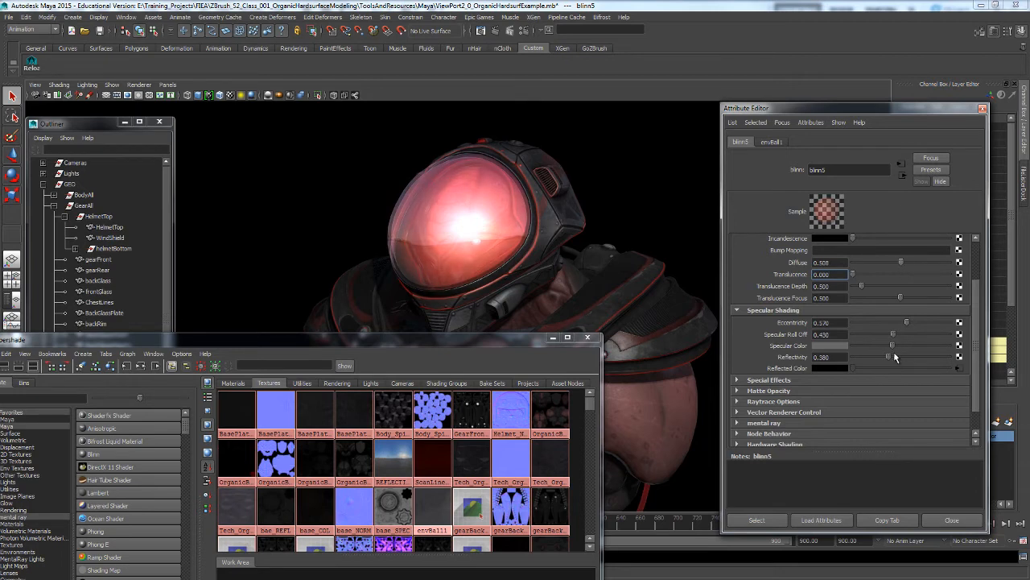
scroll(894, 351, "up", 2)
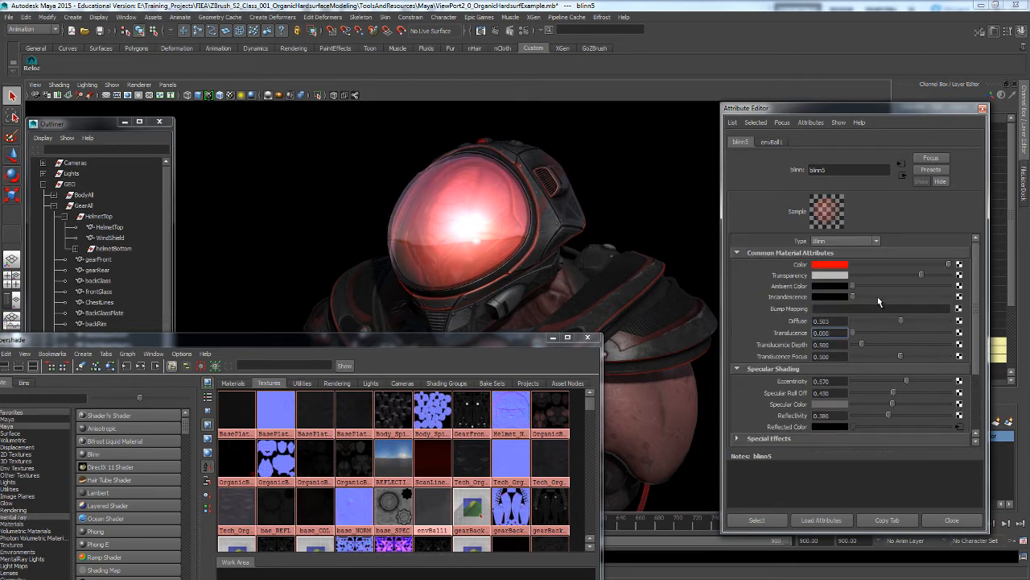
left_click(839, 264)
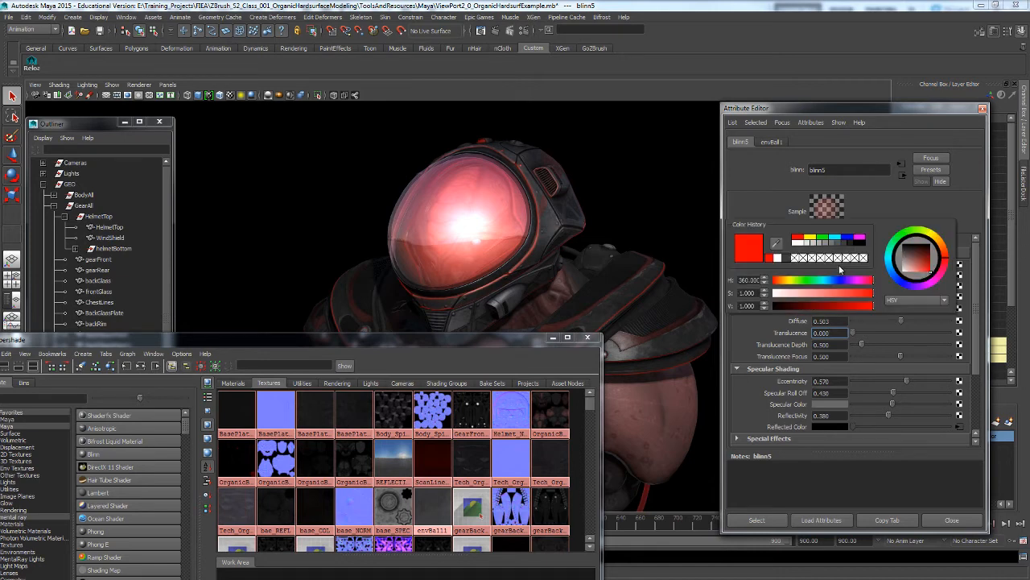
left_click(836, 305)
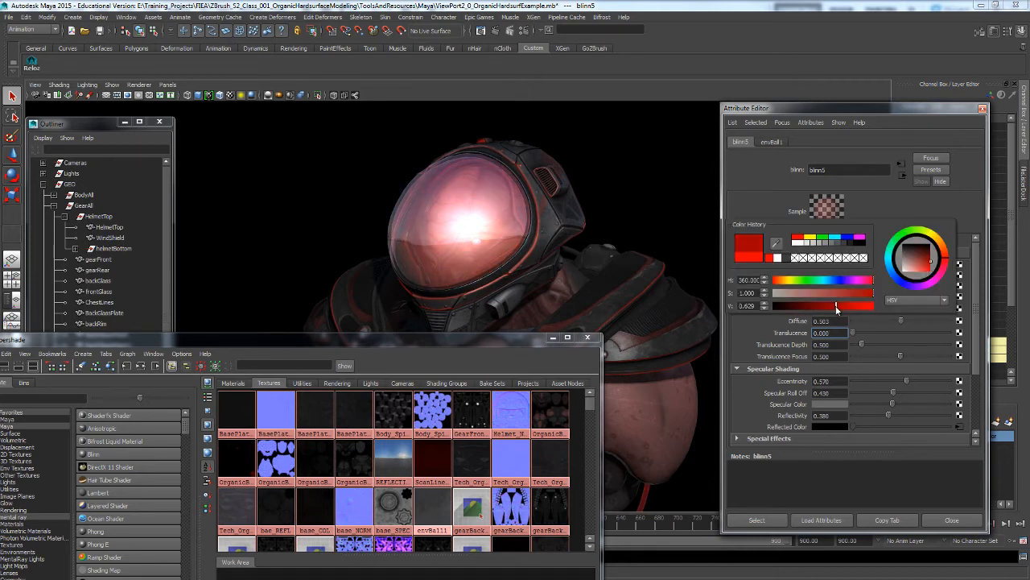
left_click_drag(876, 308, 880, 308)
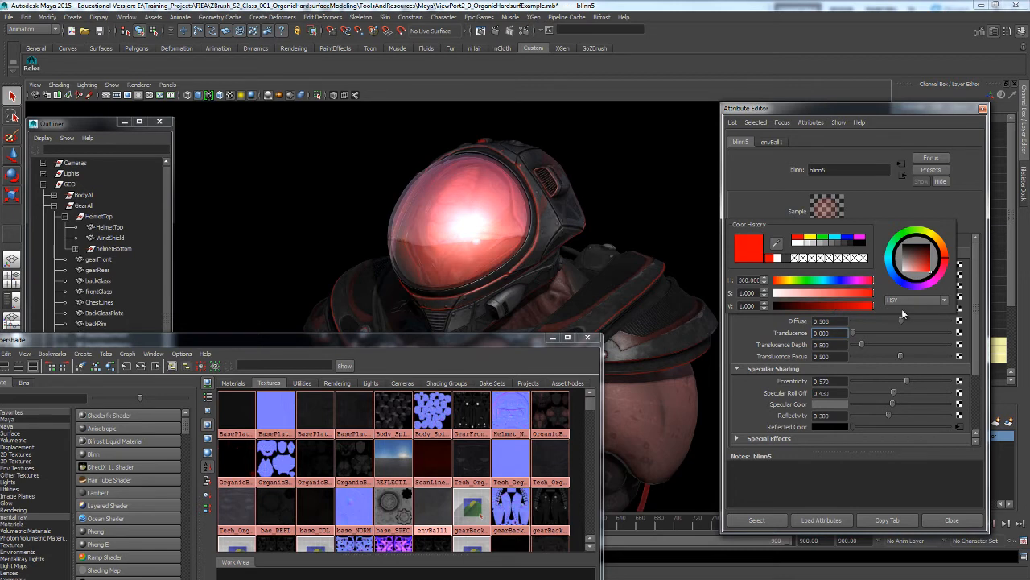
Tint the windshield material's transparency a muted red with hue 360, saturation about 0.667 and value about 0.784
left_click(841, 276)
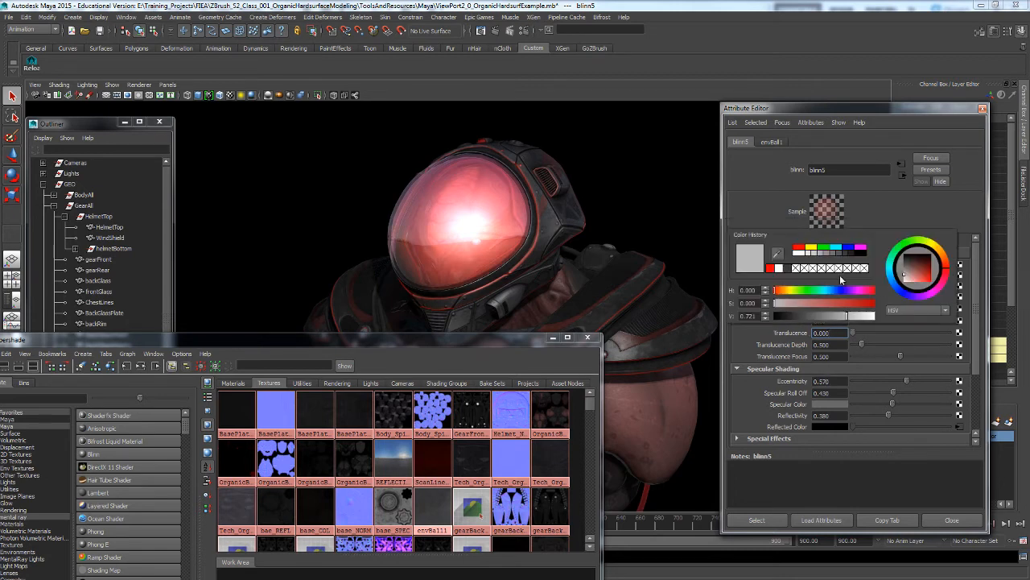
left_click(771, 269)
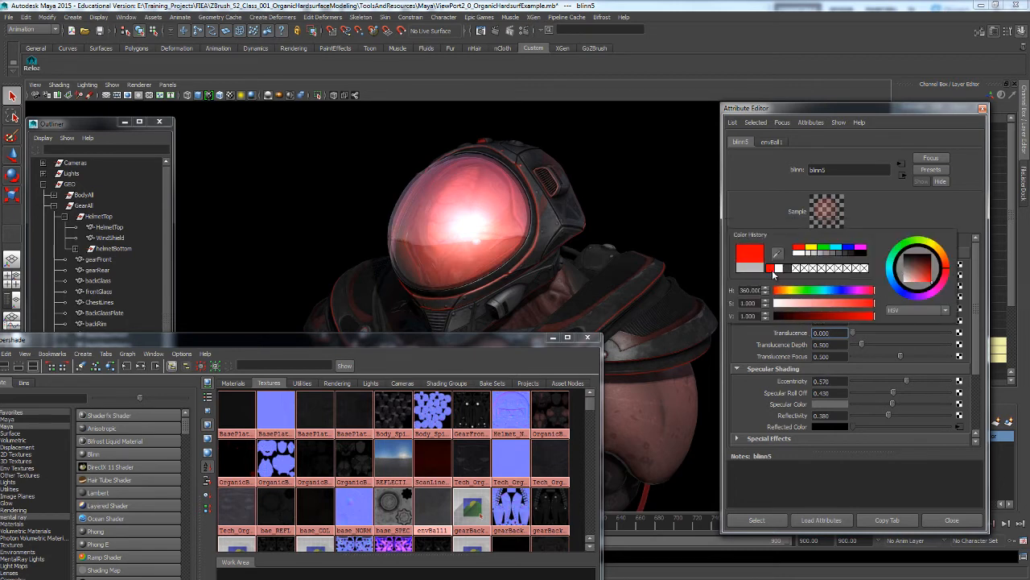
left_click(925, 277)
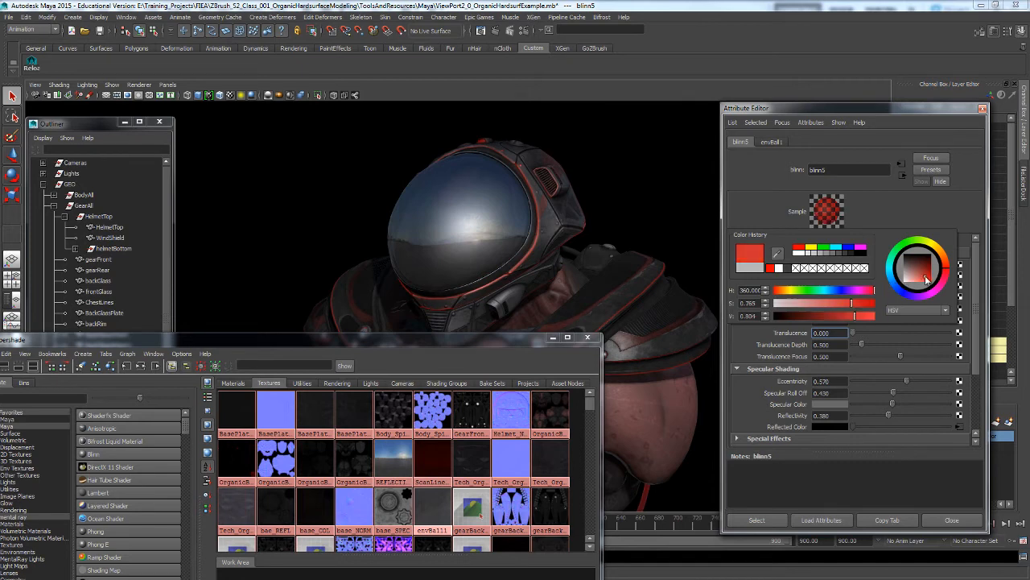
left_click_drag(927, 280, 928, 276)
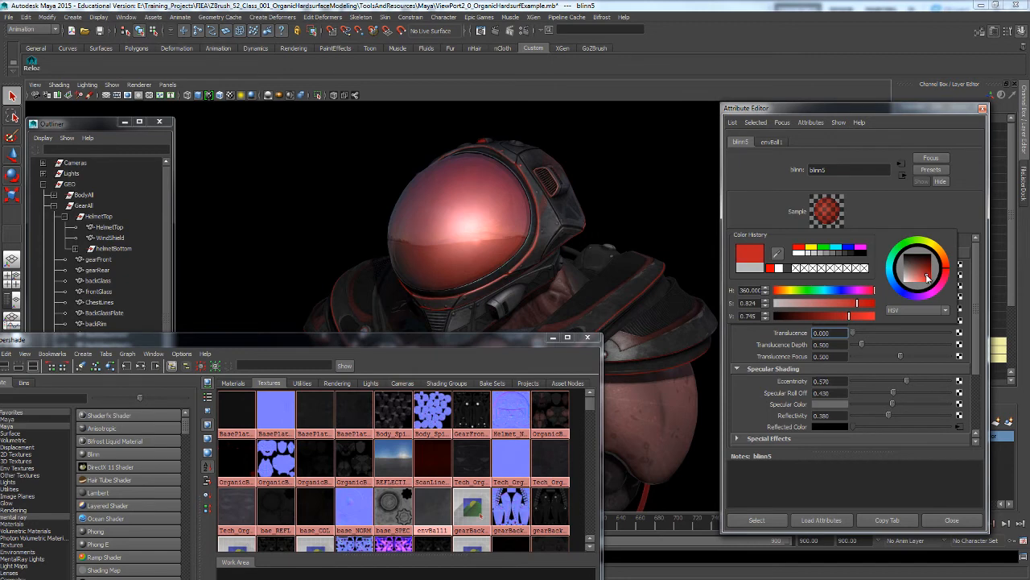
mouse_move(926, 277)
left_mouse_down()
mouse_move(907, 277)
mouse_move(915, 272)
left_mouse_up()
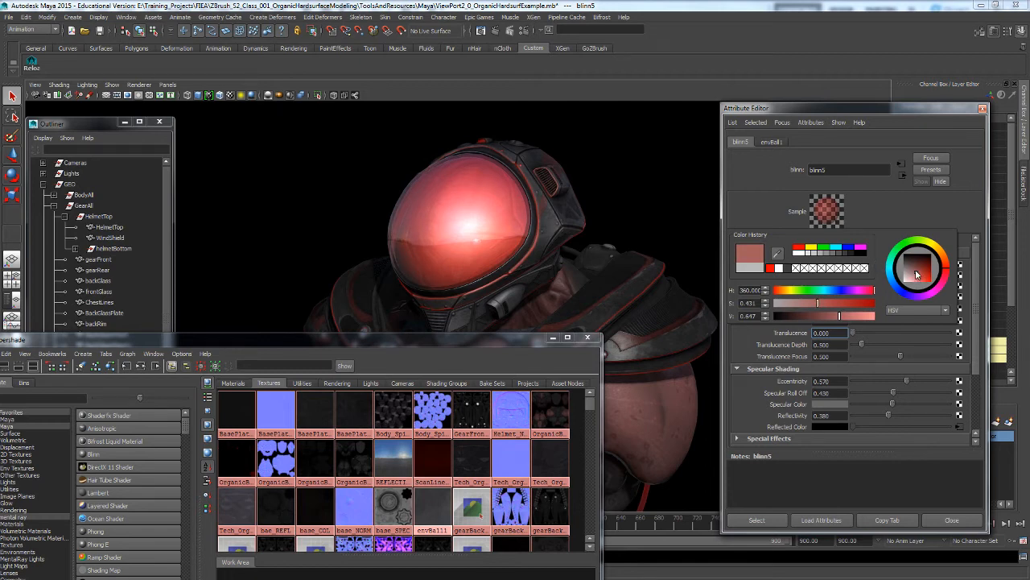
left_click_drag(915, 269, 924, 278)
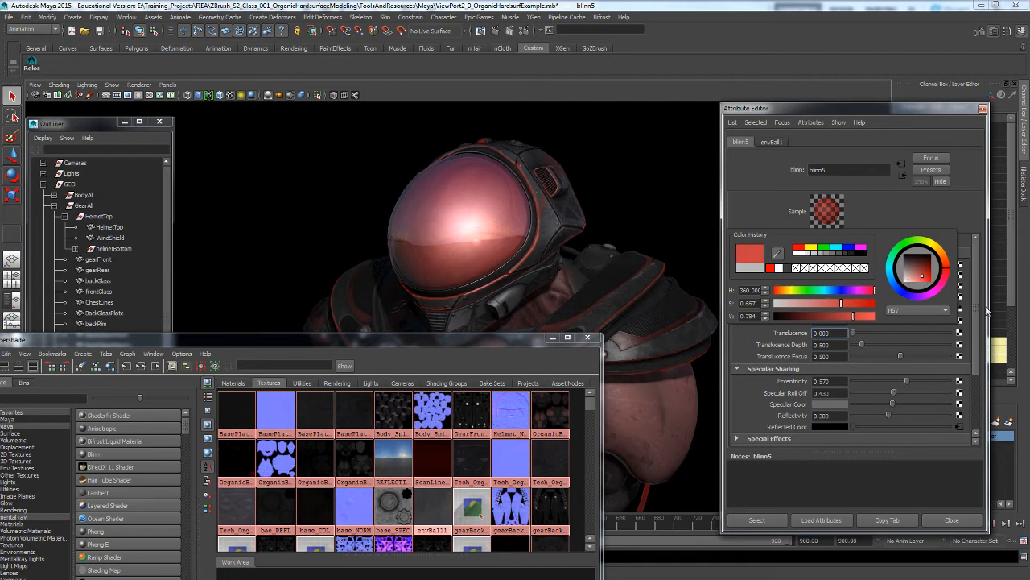
Give the windshield material a dark red incandescence with a red value of about 0.36, and check the glow on the helmet
left_click_drag(594, 168, 616, 182, "alt")
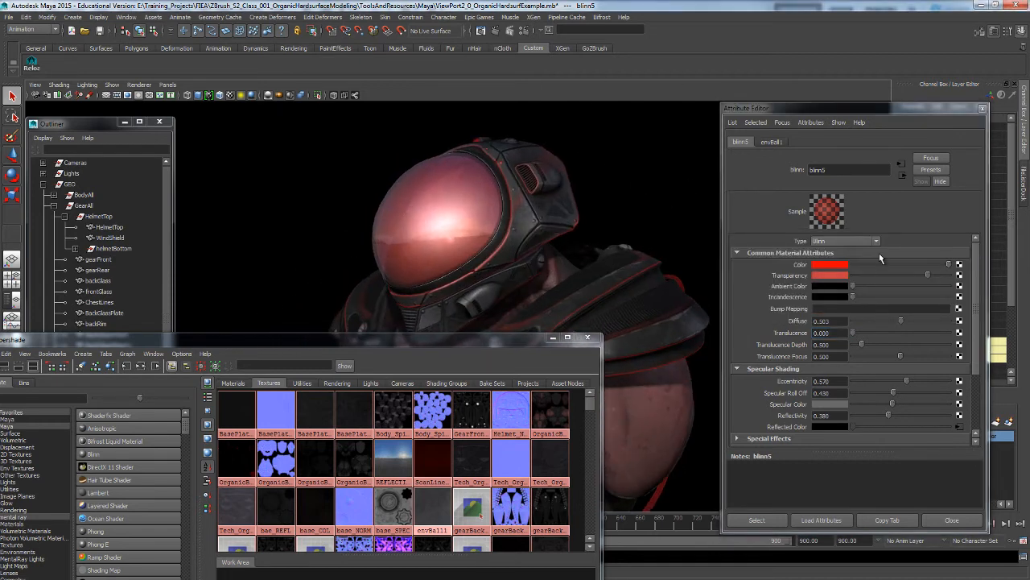
left_click(854, 297)
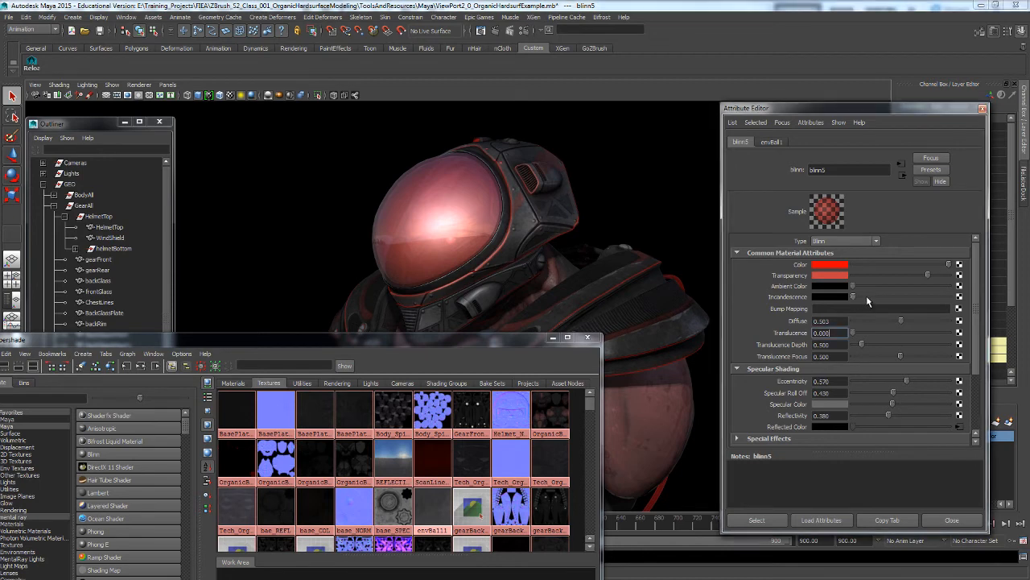
left_click(867, 297)
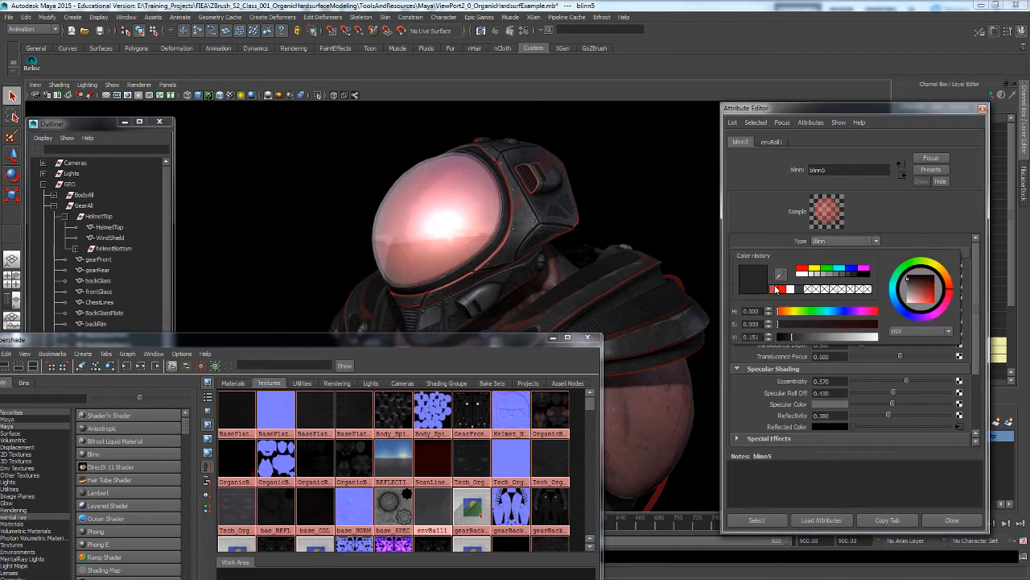
left_click(781, 289)
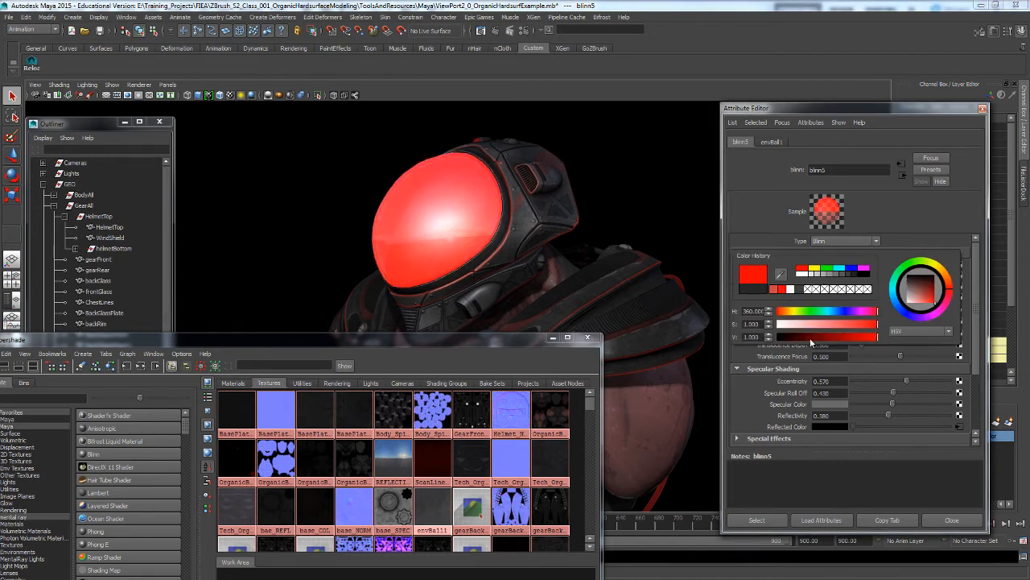
left_click_drag(867, 337, 815, 339)
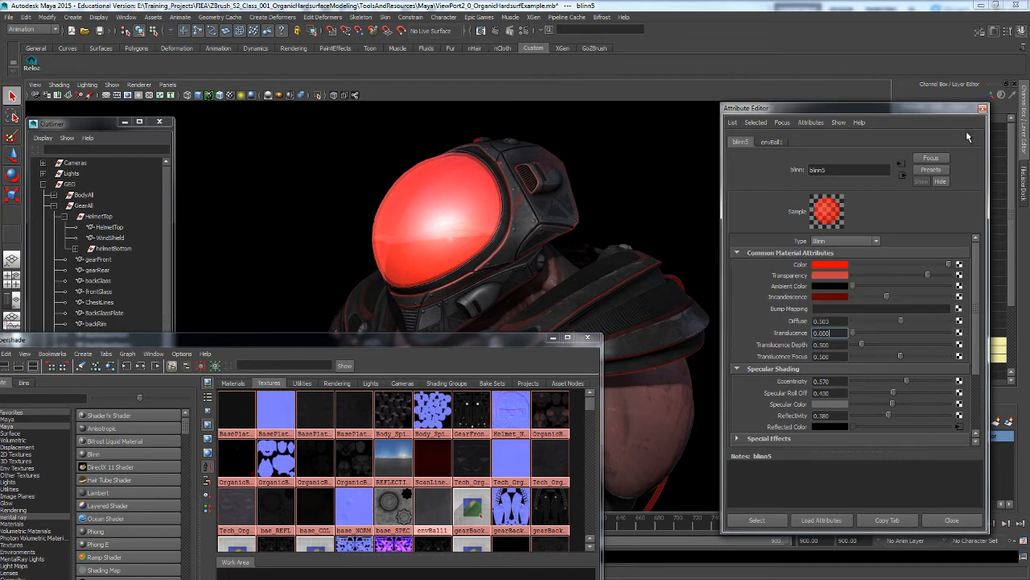
left_click(983, 108)
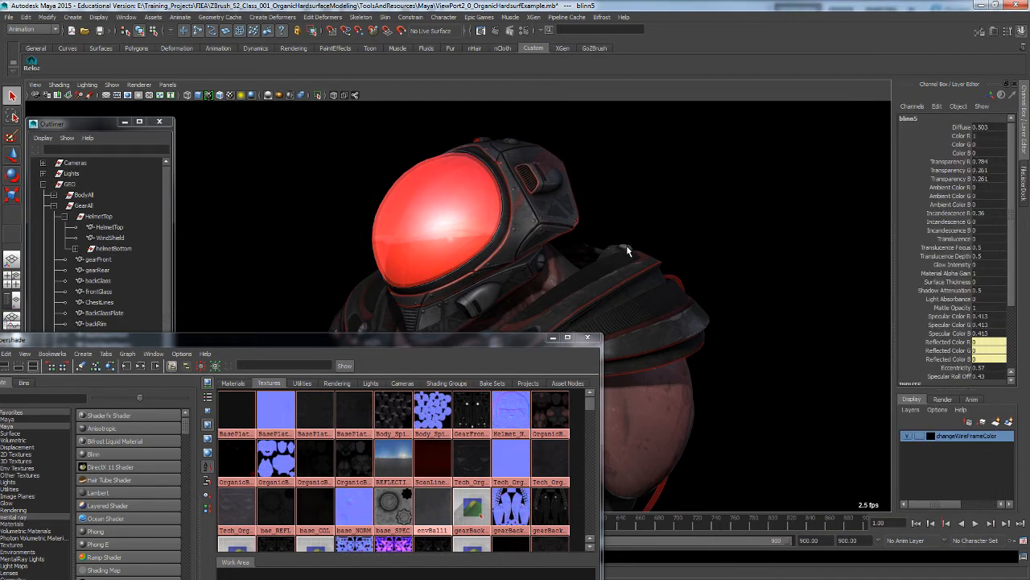
mouse_move(676, 260)
left_mouse_down("alt")
mouse_move(749, 227)
mouse_move(678, 260)
left_mouse_up("alt")
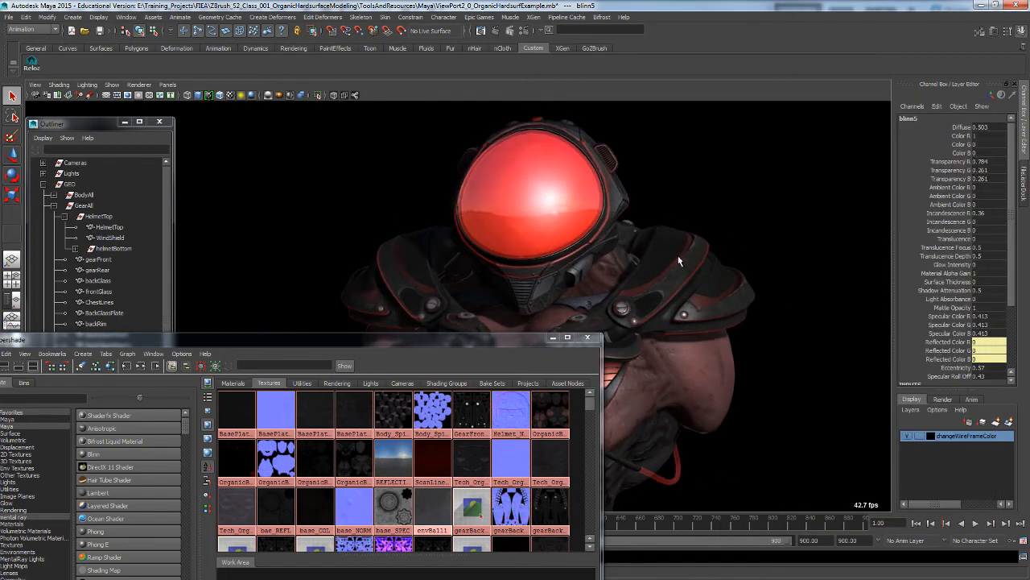
Arrange the Hypershade beside the helmet, list the scene's materials, and move the blinn5 node to the middle of the work area
left_click_drag(468, 338, 466, 264)
middle_click_drag(601, 218, 711, 223, "alt")
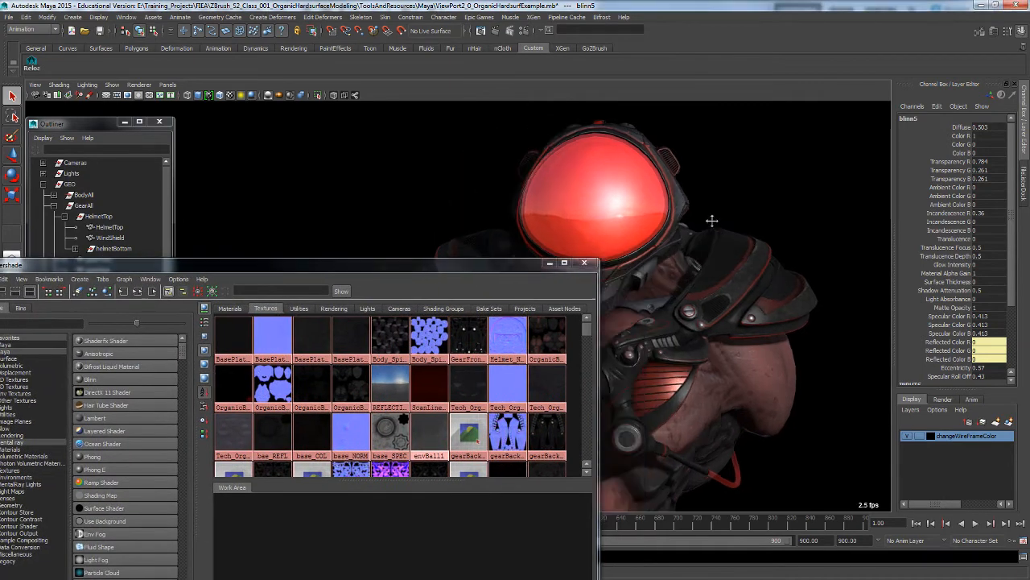
left_click_drag(476, 264, 577, 220)
left_click(338, 263)
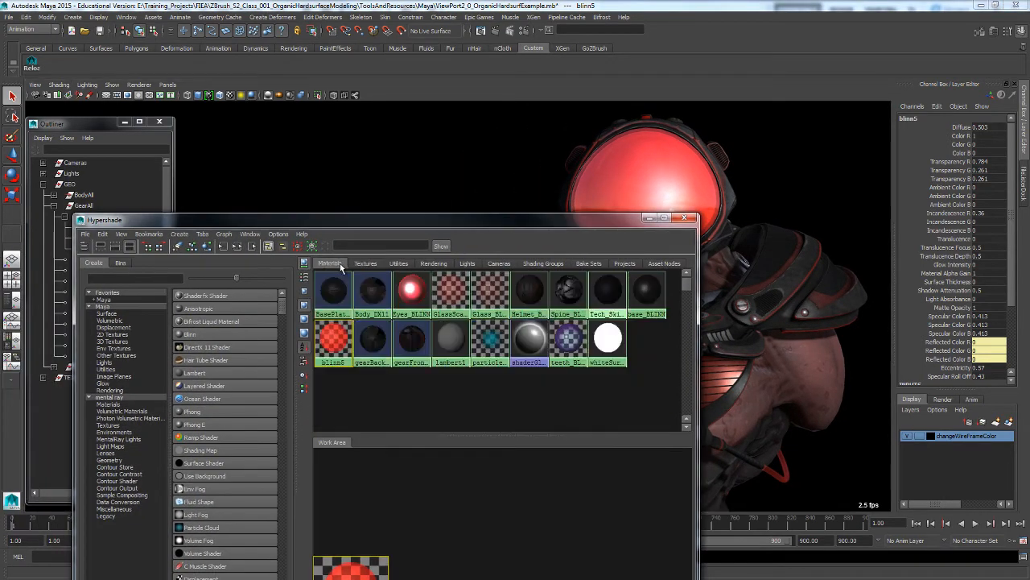
left_click_drag(438, 220, 382, 245)
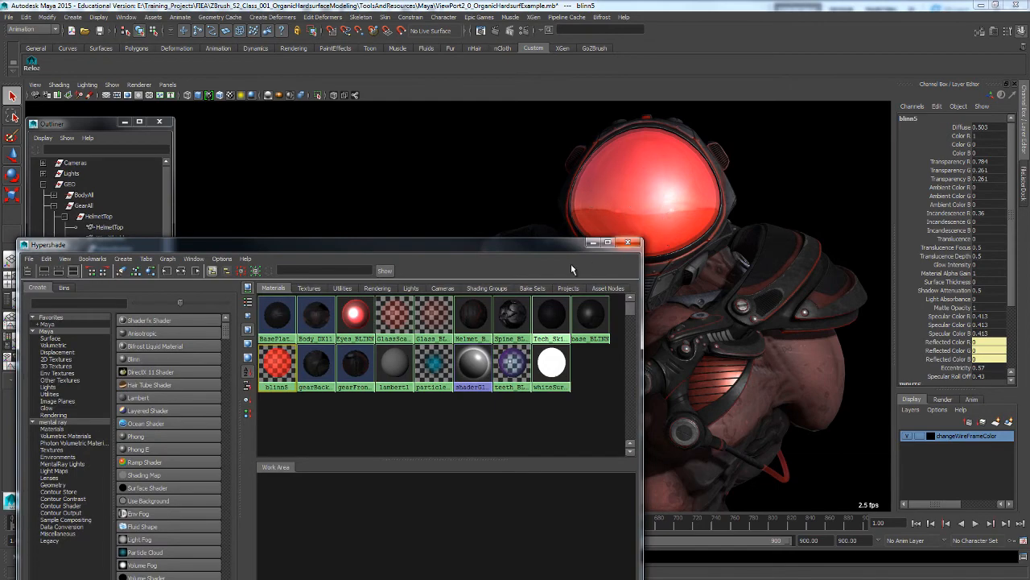
left_click_drag(541, 244, 552, 152)
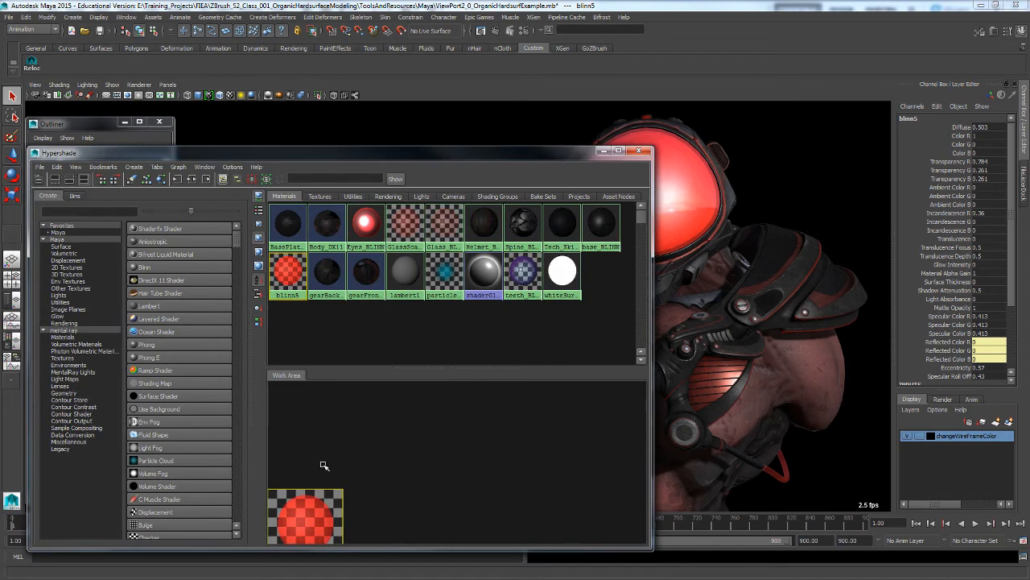
left_click_drag(306, 508, 410, 449)
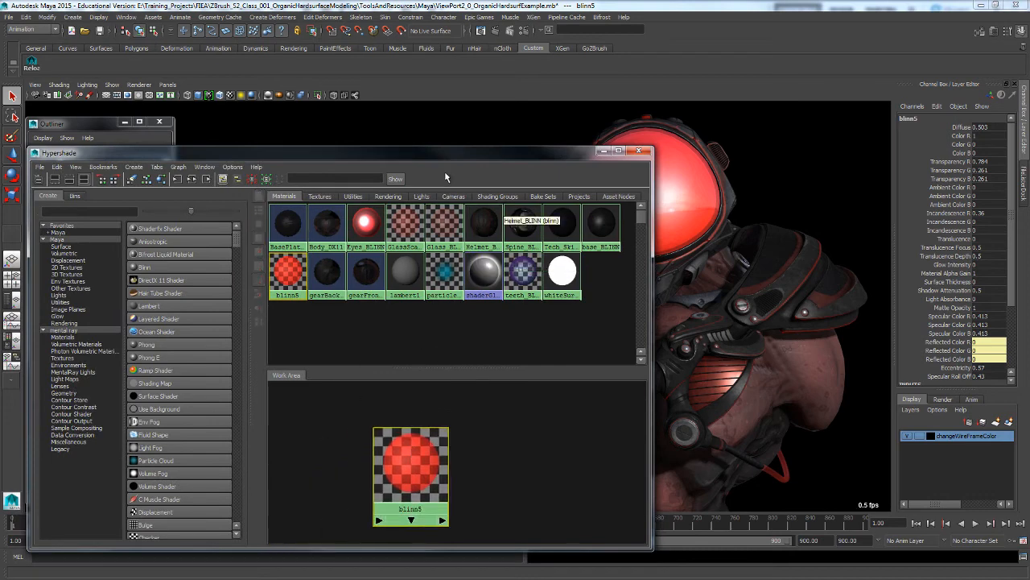
left_click_drag(443, 153, 384, 135)
left_click_drag(737, 321, 701, 324, "alt")
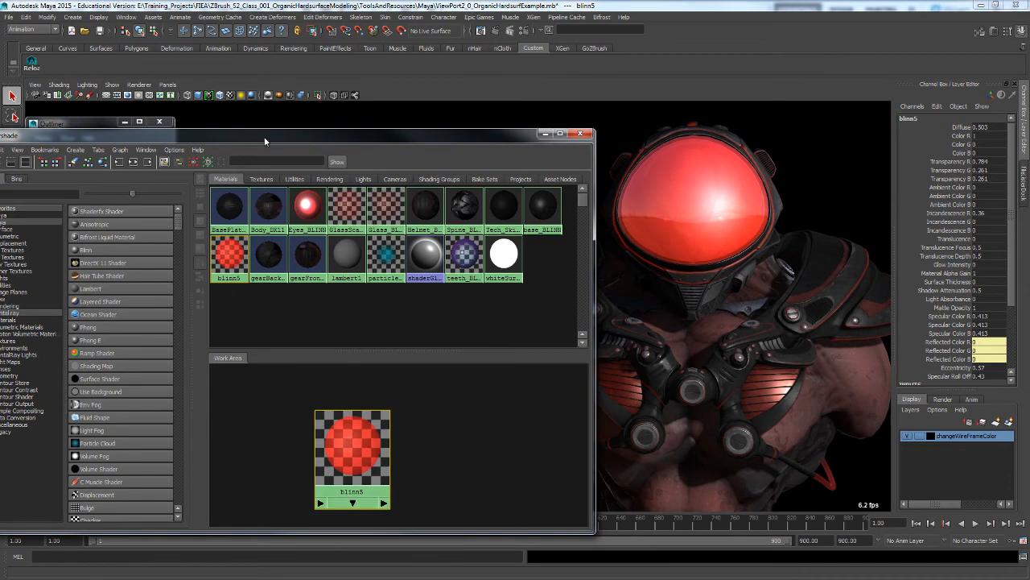
left_click_drag(264, 136, 294, 129)
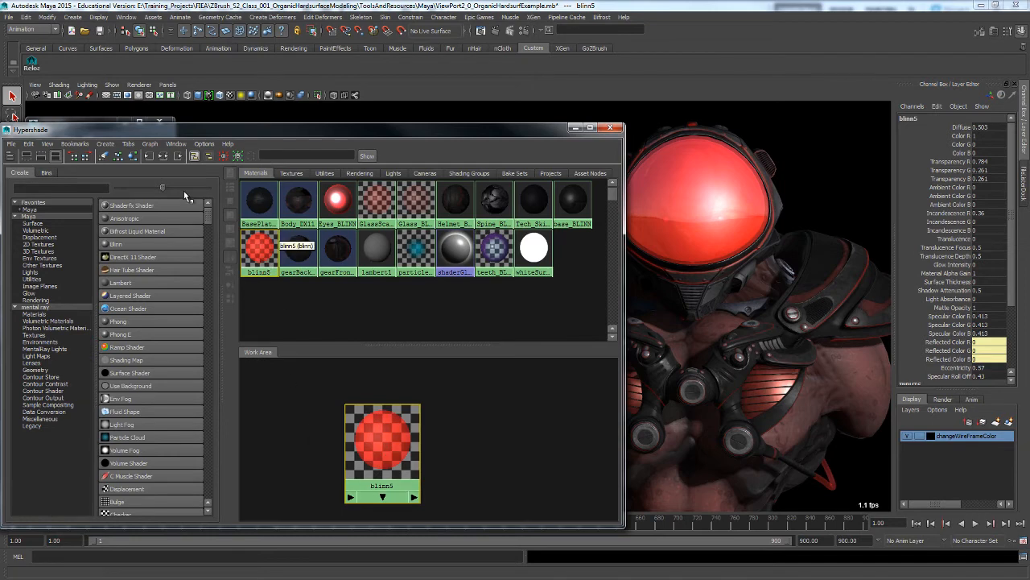
Graph the input and output connections of blinn5 and inspect how envBall1 feeds its reflected color
left_click(162, 156)
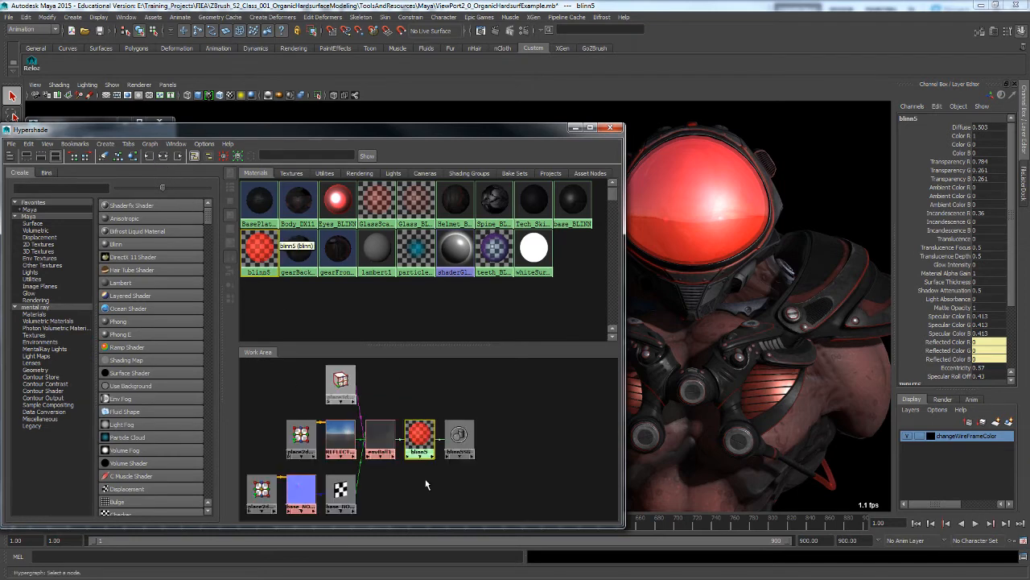
middle_click_drag(387, 471, 404, 462, "alt")
right_click_drag(405, 463, 414, 469, "alt")
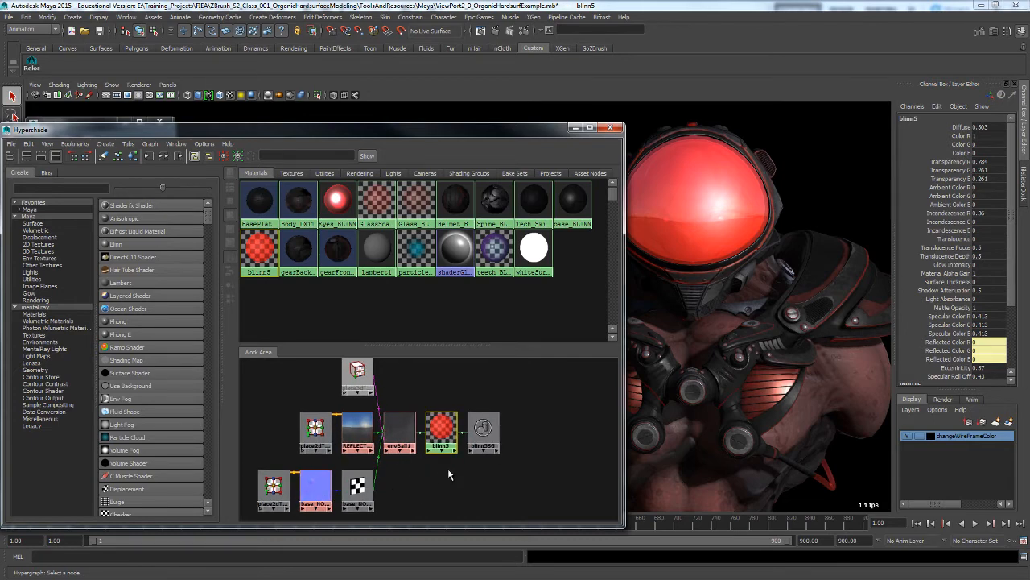
middle_click_drag(489, 485, 470, 476, "alt")
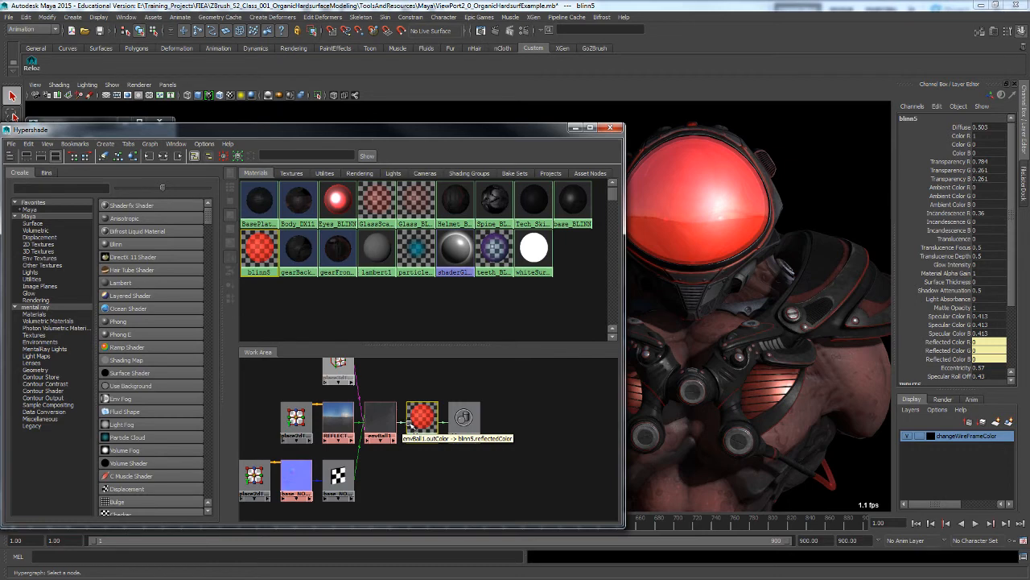
middle_click_drag(414, 478, 433, 471, "alt")
right_click_drag(433, 464, 516, 420, "alt")
Add a Sampler Info utility node and place it below the blinn5 node in the shading network
left_click_drag(371, 128, 393, 97)
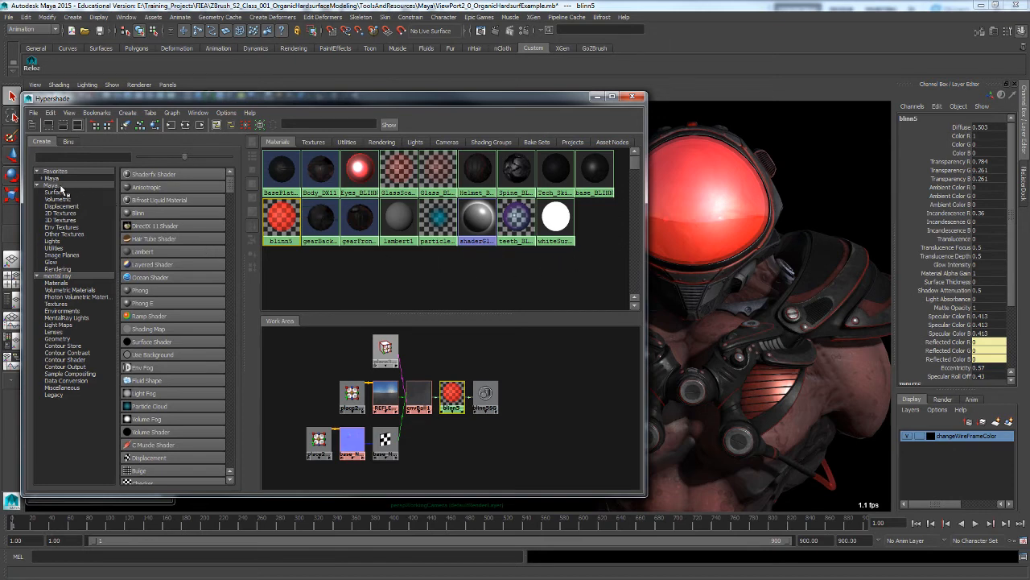
left_click(56, 248)
left_click_drag(232, 238, 247, 409)
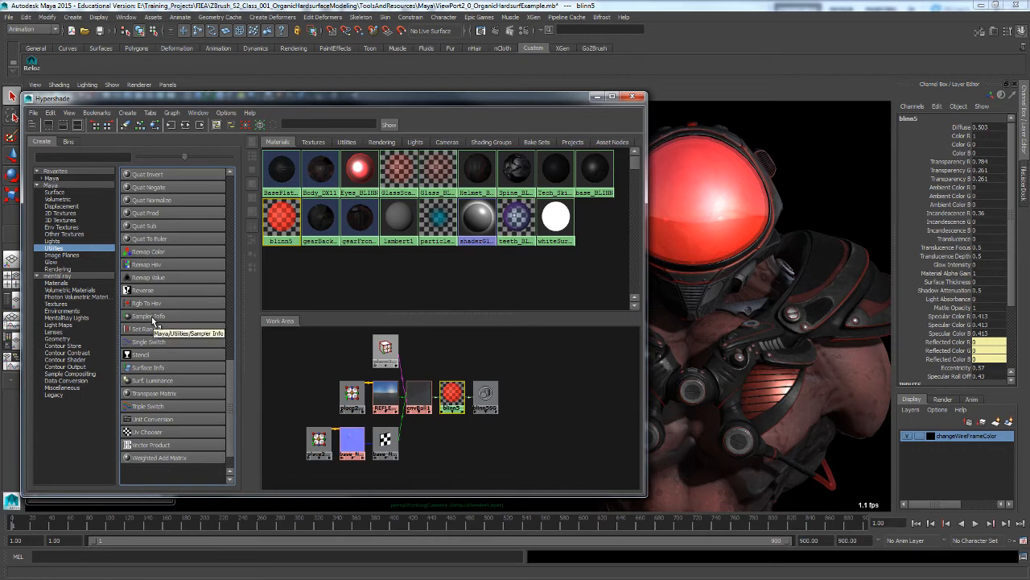
middle_click_drag(157, 321, 539, 431)
left_click_drag(280, 341, 448, 453)
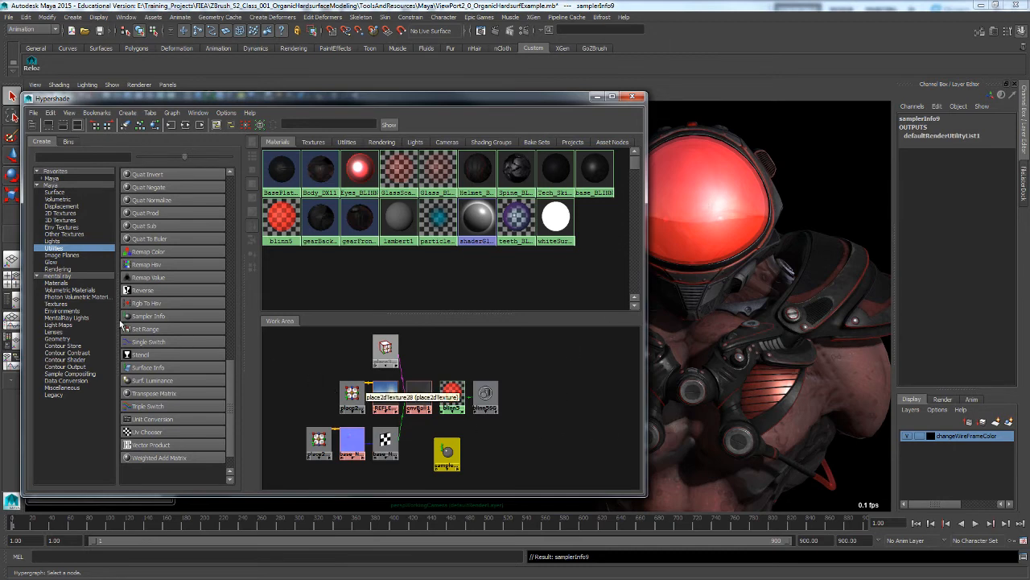
Add a 2D Ramp texture to the work area, clear of the existing nodes, and bring its placement node into view
left_click(69, 214)
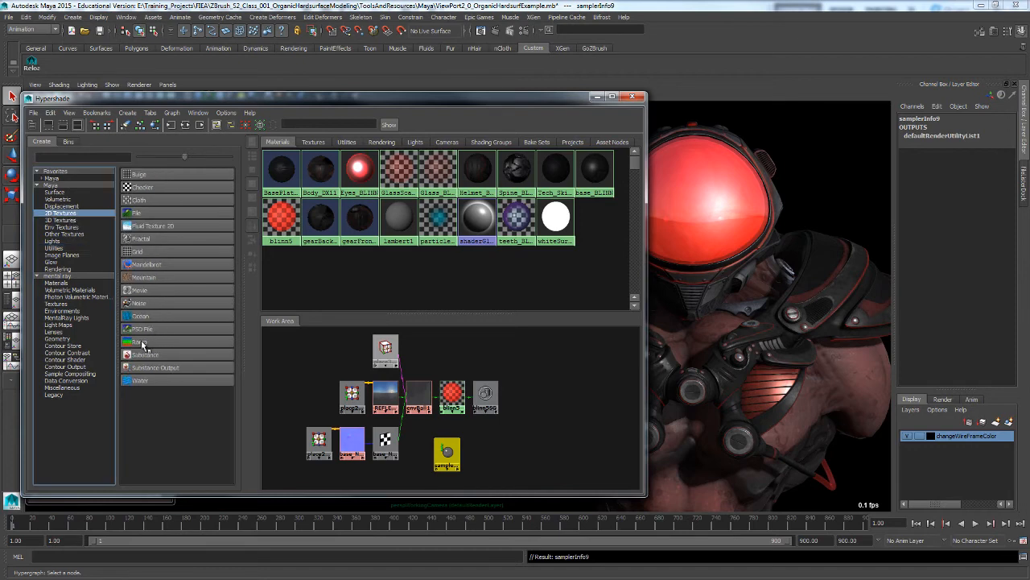
middle_click_drag(147, 344, 552, 402)
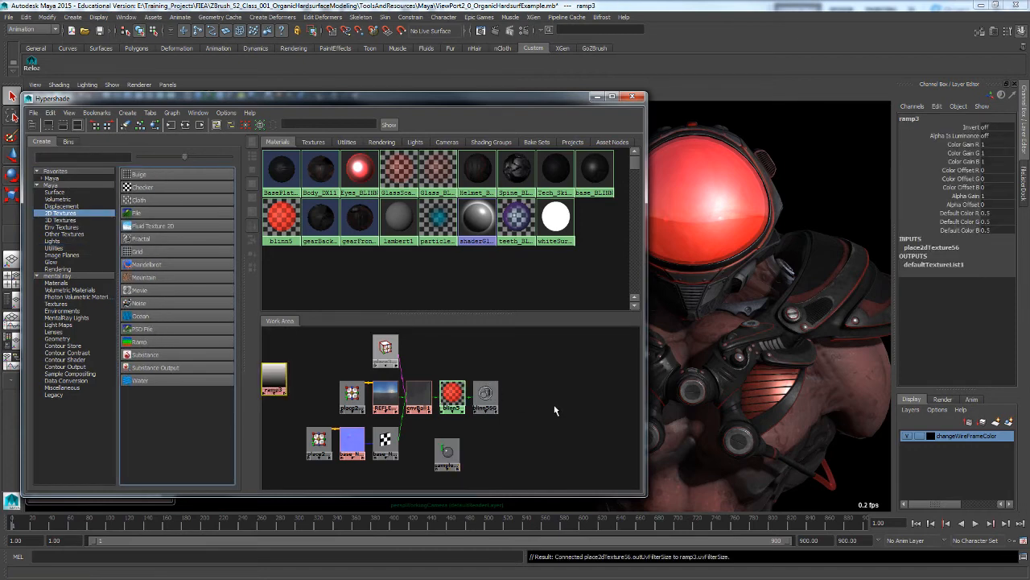
left_click_drag(426, 393, 299, 375)
middle_click_drag(334, 399, 375, 403, "alt")
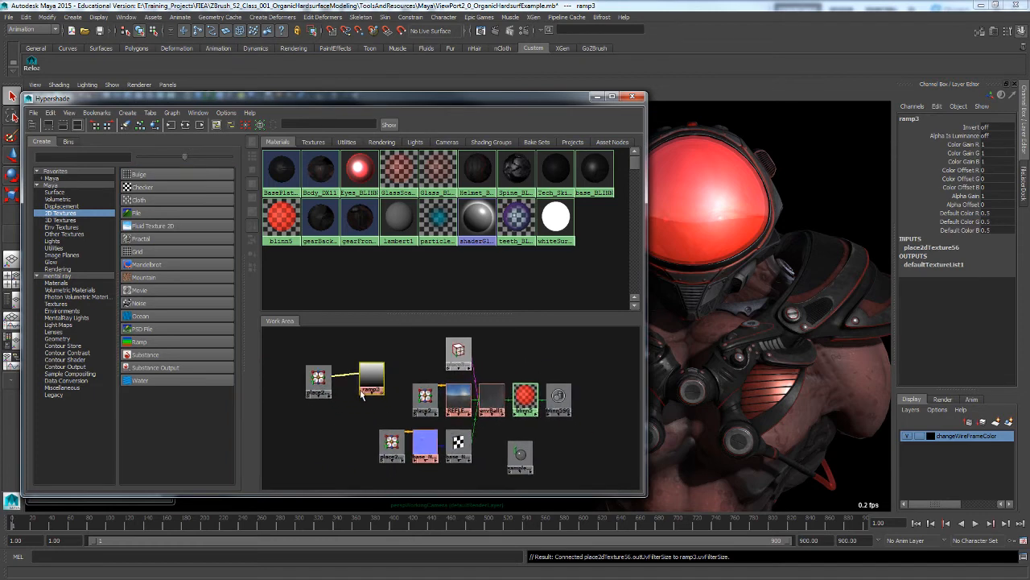
left_click(375, 402)
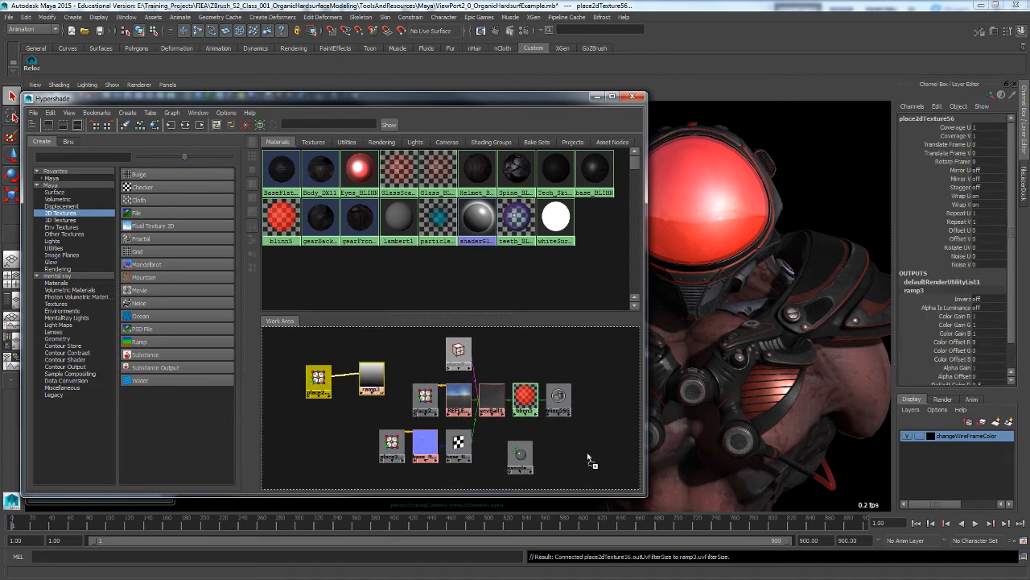
Group the ramp and its placement node beside the shading network, with the Sampler Info node above and next to the ramp
left_click_drag(371, 378, 325, 426)
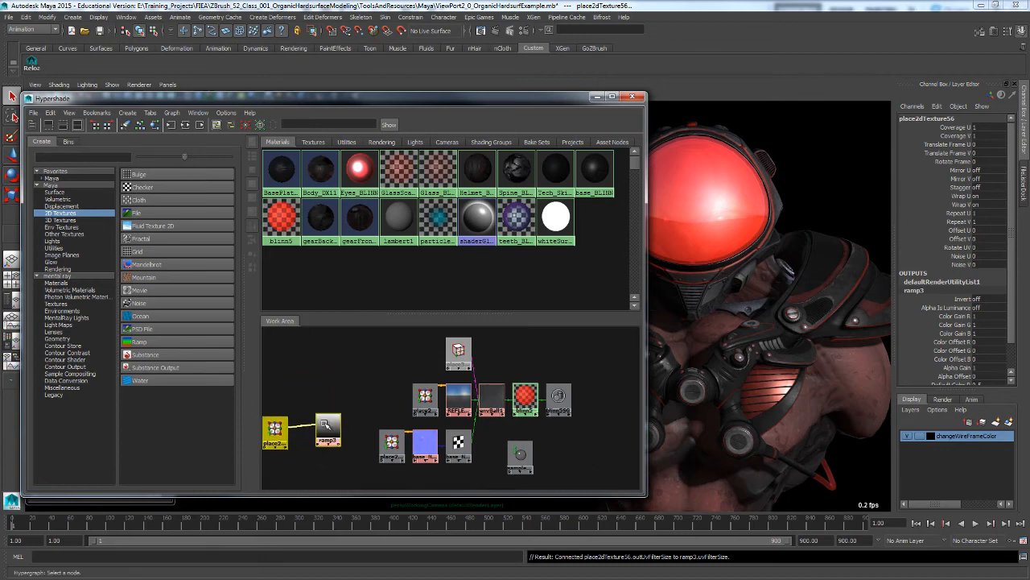
middle_click_drag(504, 463, 567, 456, "alt")
left_click_drag(585, 447, 430, 366)
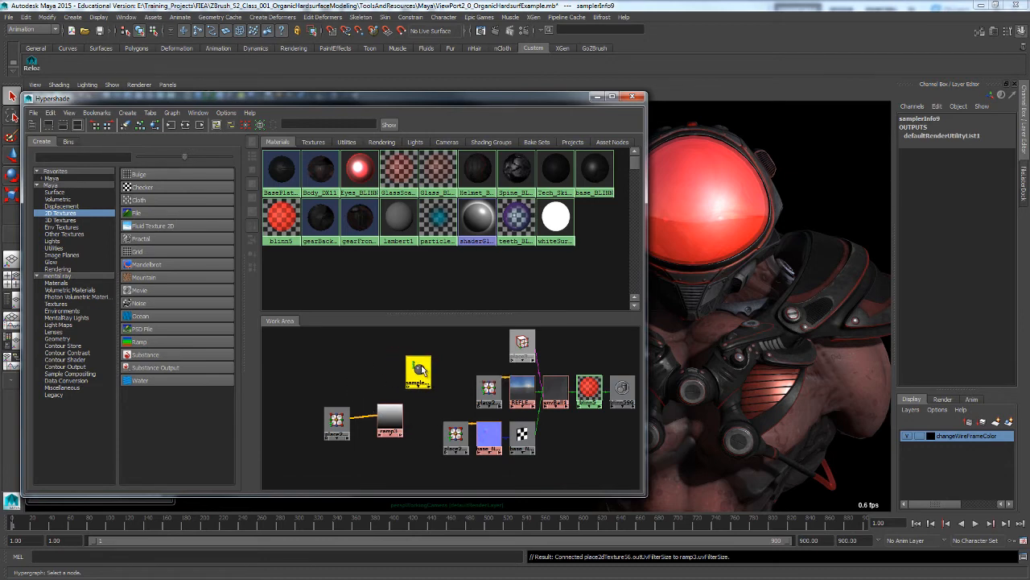
left_click_drag(314, 386, 371, 409)
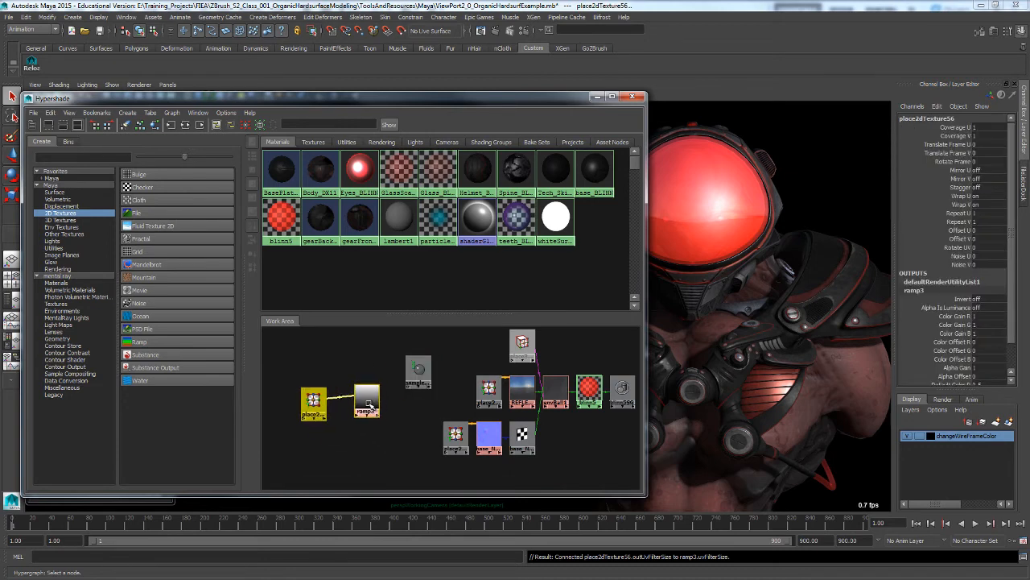
Connect the Sampler Info node's facingRatio to both uCoord and vCoord of the ramp using the Connection Editor
scroll(392, 418, "up", 2)
middle_click_drag(393, 419, 428, 443, "alt")
scroll(416, 425, "up", 1)
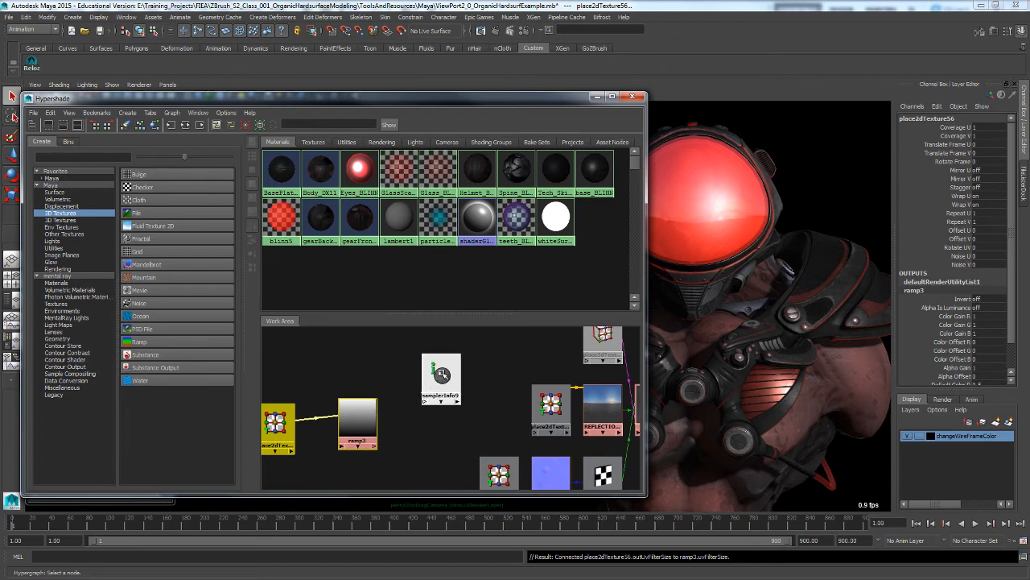
middle_click_drag(441, 366, 354, 422)
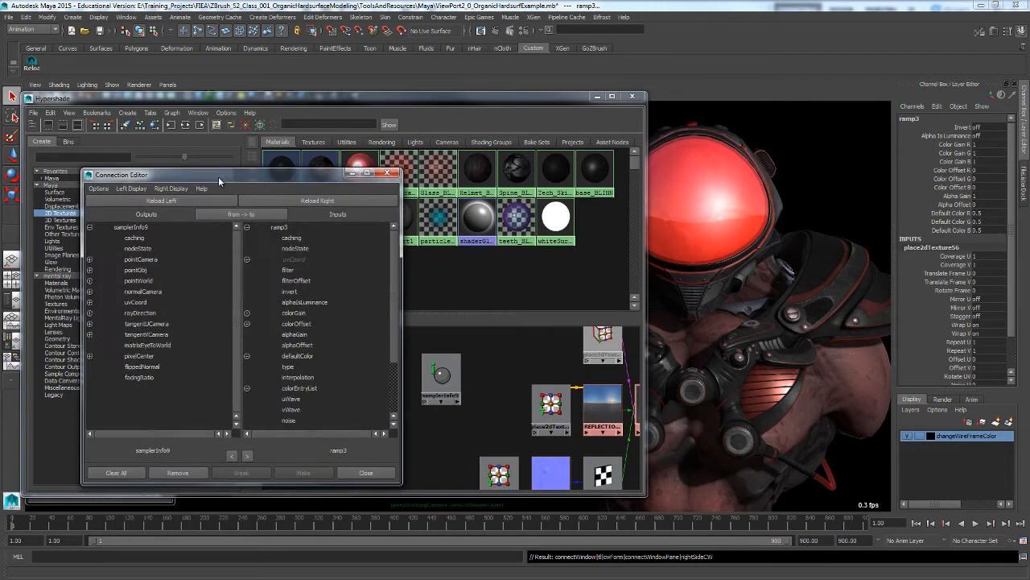
left_click_drag(218, 177, 209, 86)
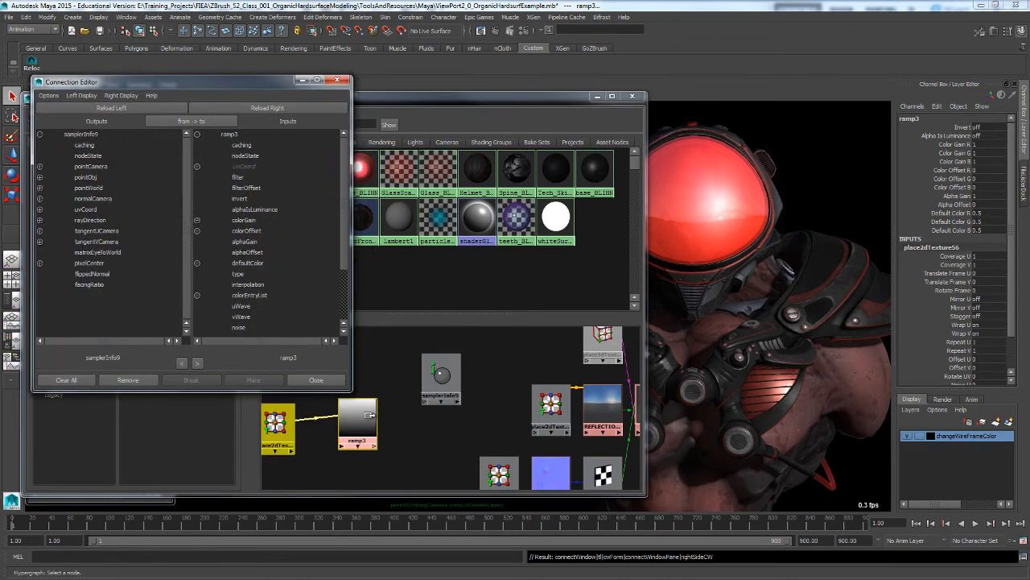
left_click(92, 286)
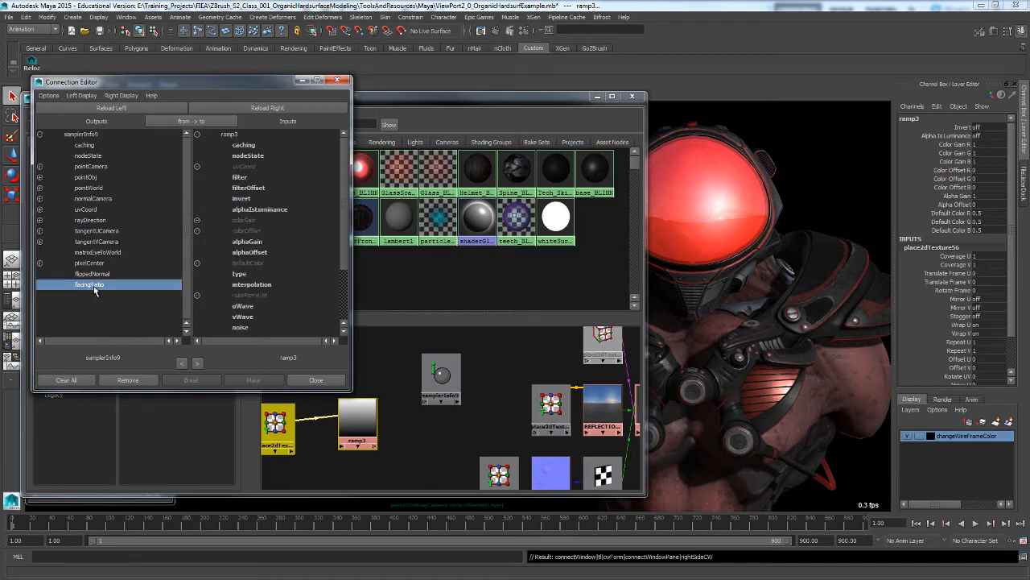
left_click(196, 166)
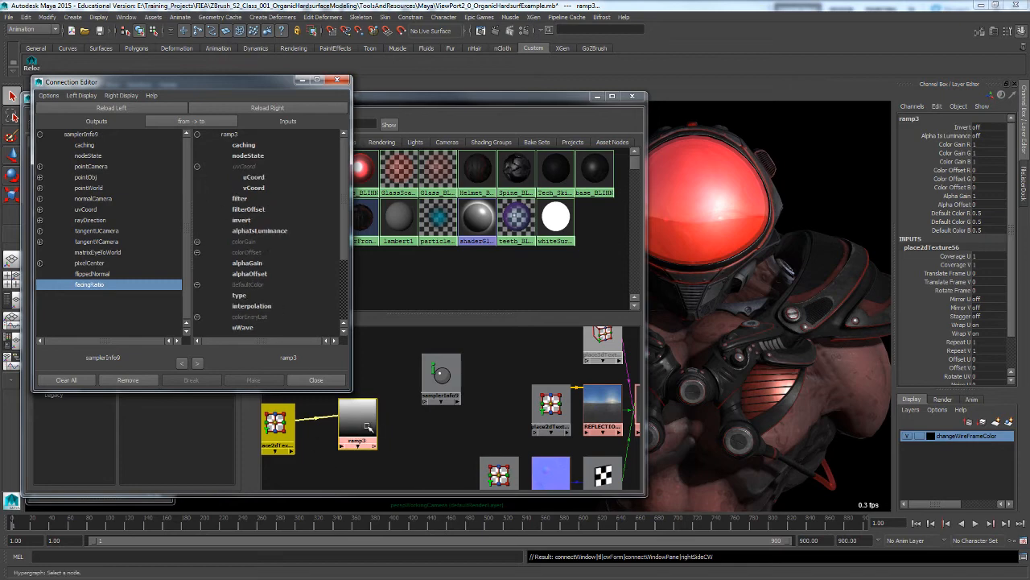
left_click(254, 177)
left_click(254, 188)
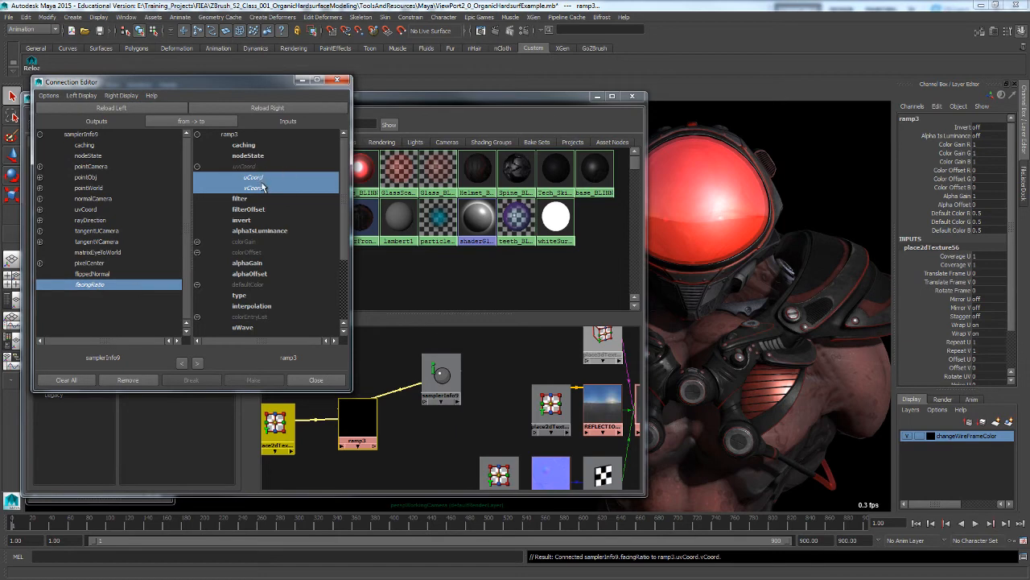
left_click(338, 81)
Connect the ramp's outColor to blinn5's transparency and its outAlpha to blinn5's reflectivity
left_click_drag(441, 373, 374, 355)
key("a")
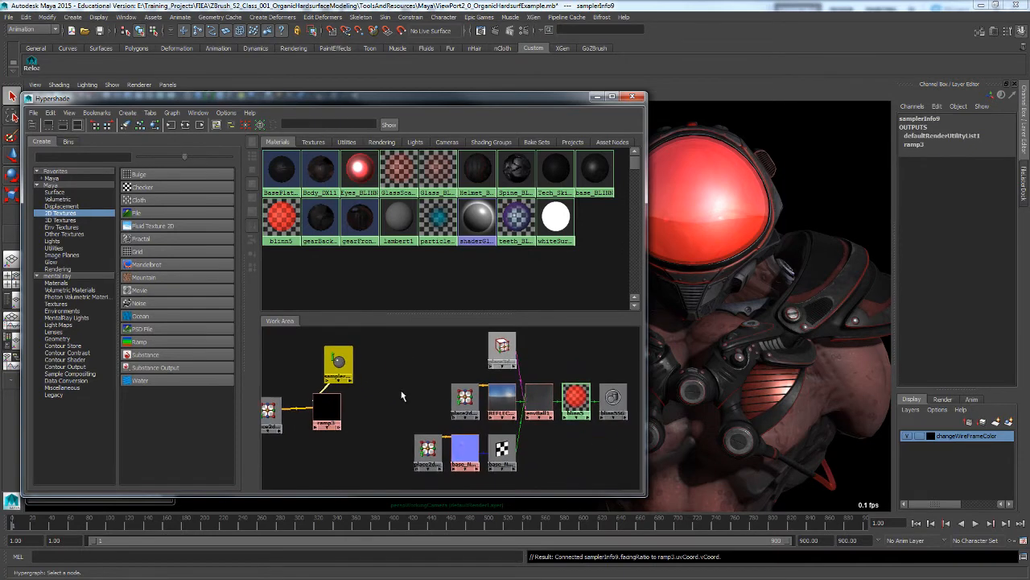
double_click(588, 390)
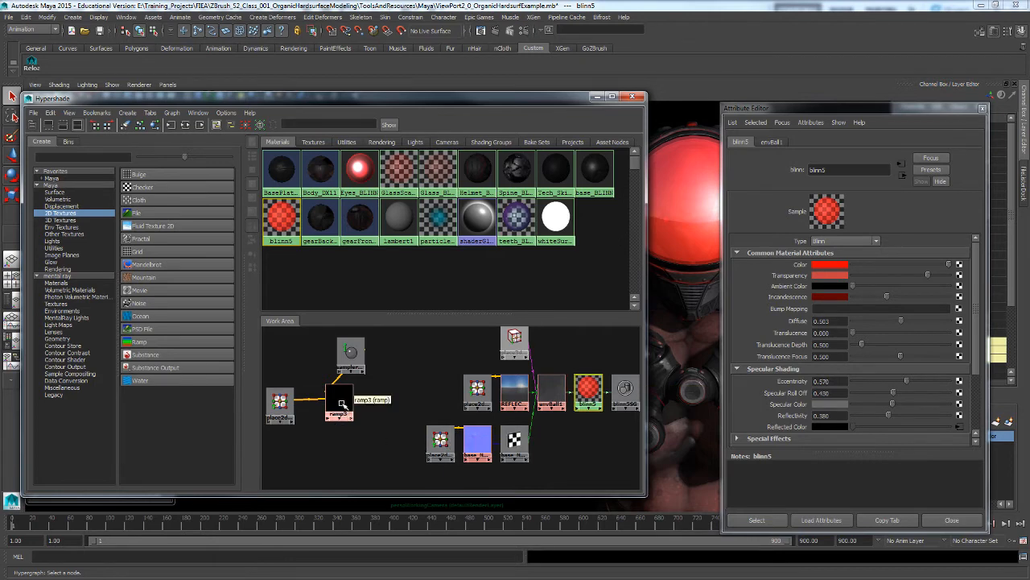
middle_click_drag(341, 404, 805, 277)
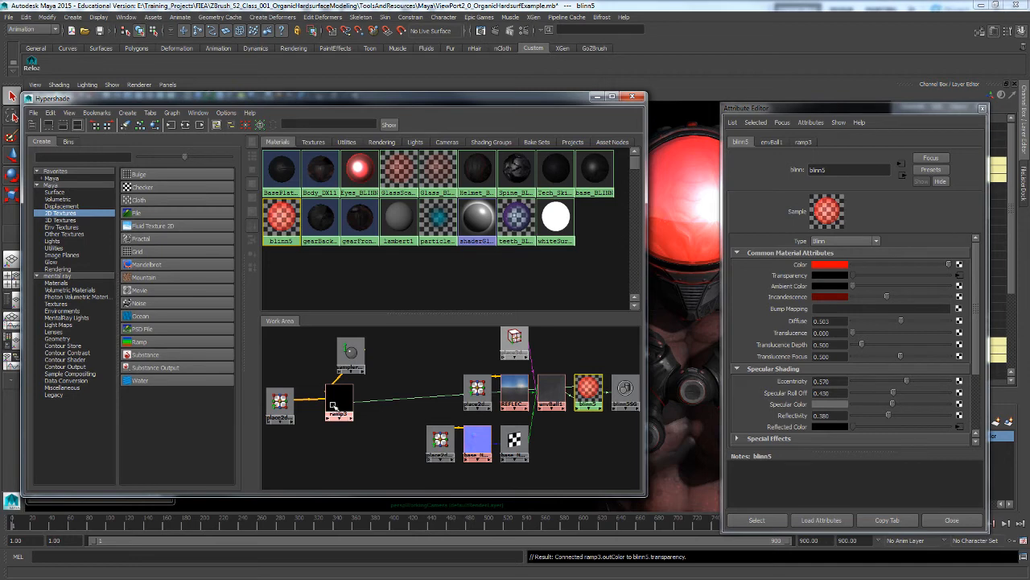
middle_click_drag(333, 405, 825, 415)
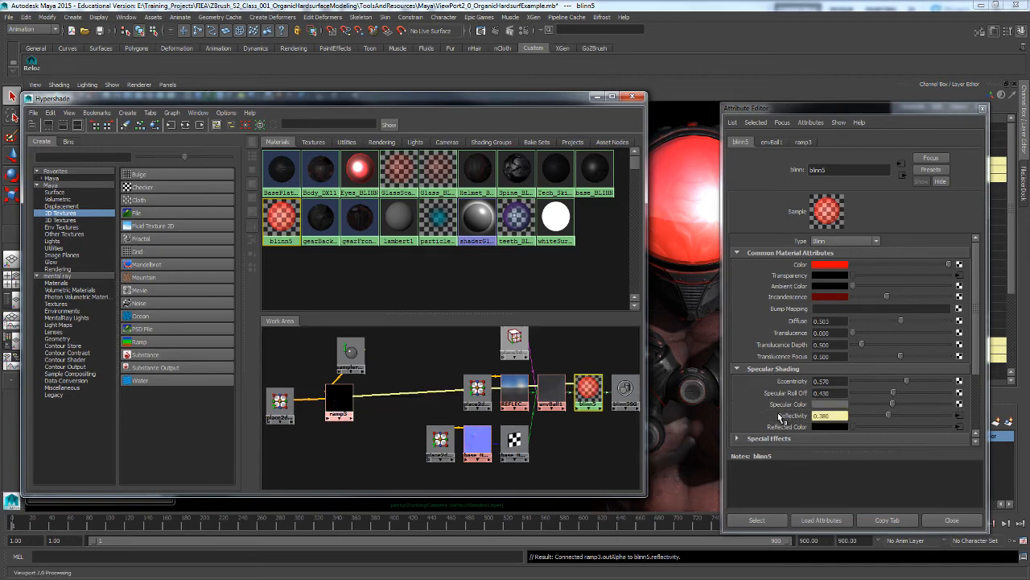
Reverse the ramp to run from white to black, move its white entry to about 0.543, and check the windshield from several angles
left_click_drag(537, 106, 495, 110)
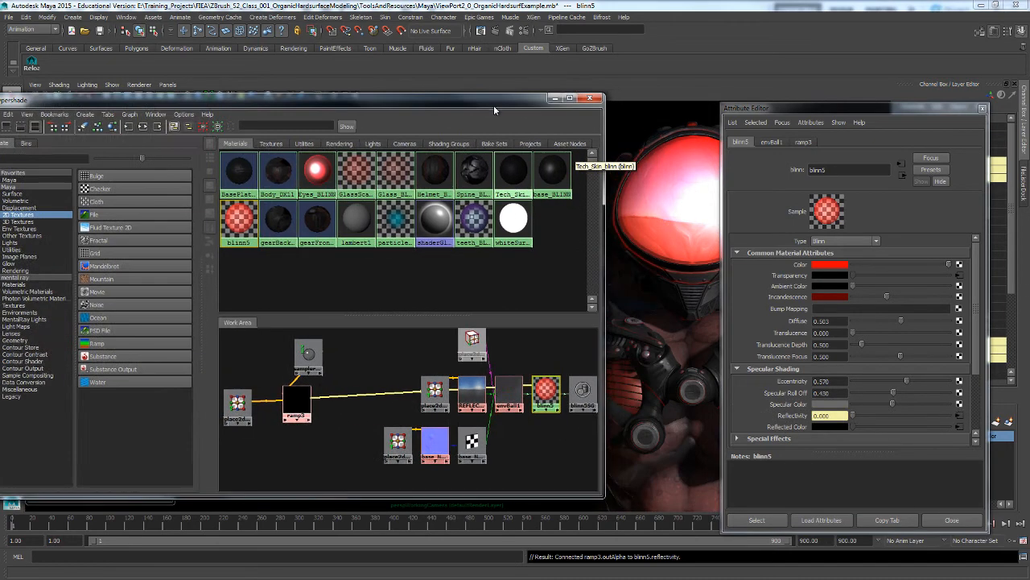
left_click_drag(835, 110, 887, 115)
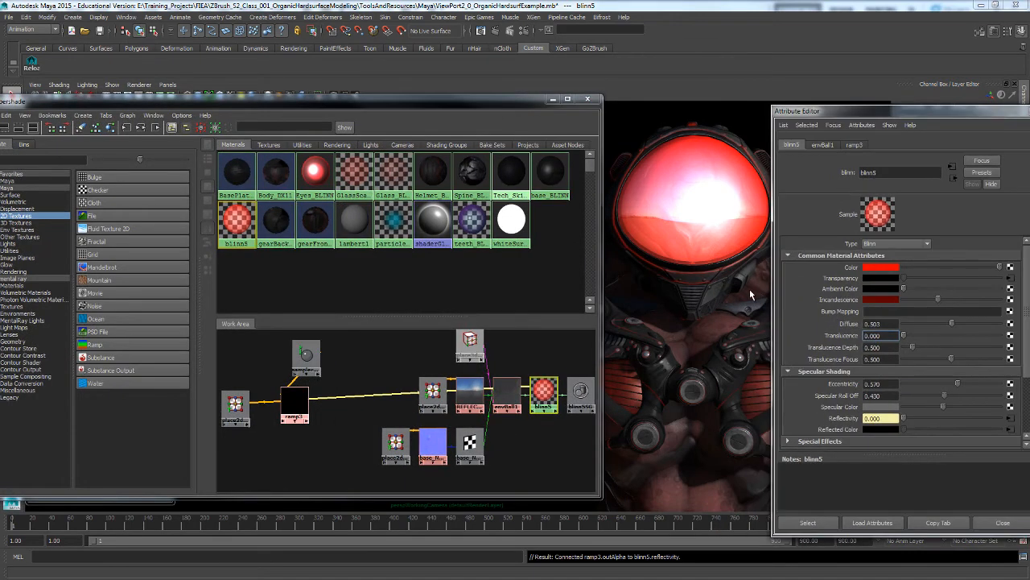
left_click(295, 399)
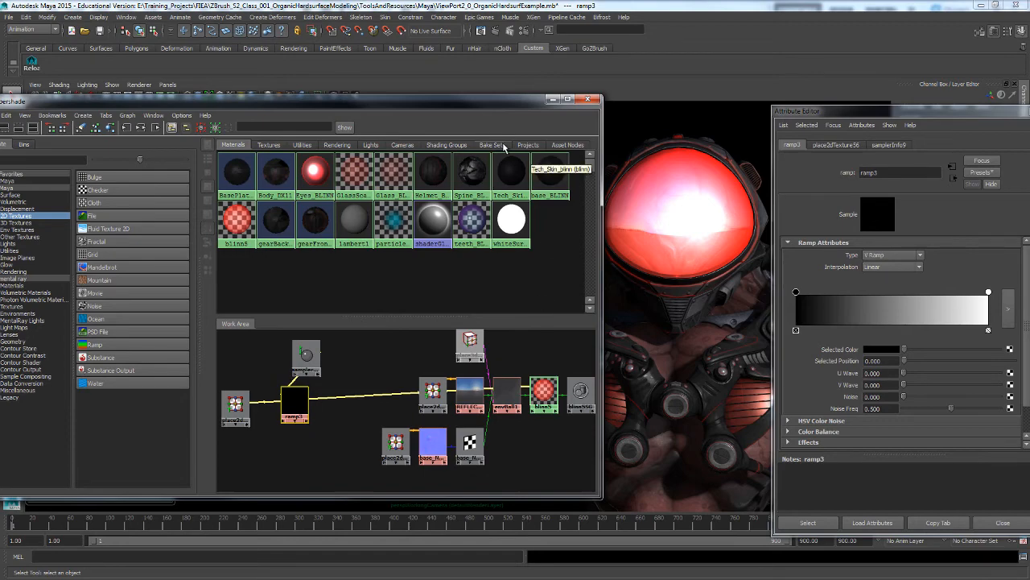
left_click_drag(506, 105, 453, 119)
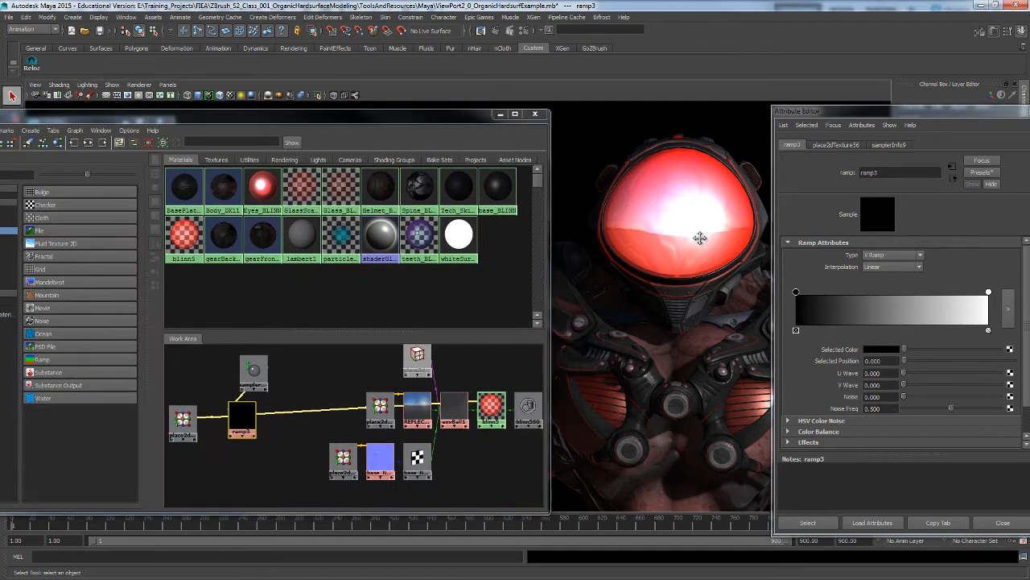
left_click_drag(698, 234, 740, 257, "alt")
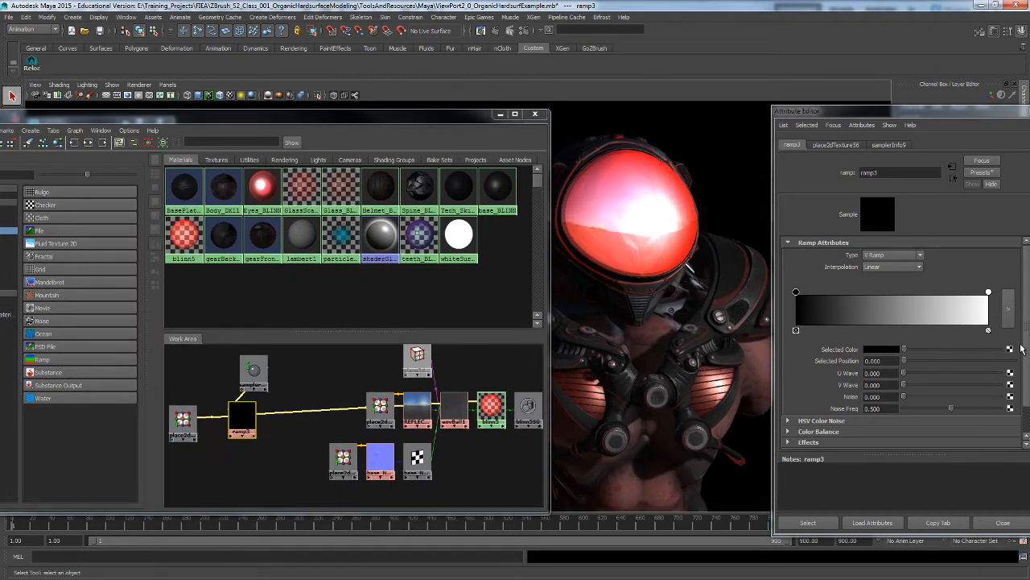
mouse_move(989, 293)
left_mouse_down()
mouse_move(851, 296)
mouse_move(1002, 303)
left_mouse_up()
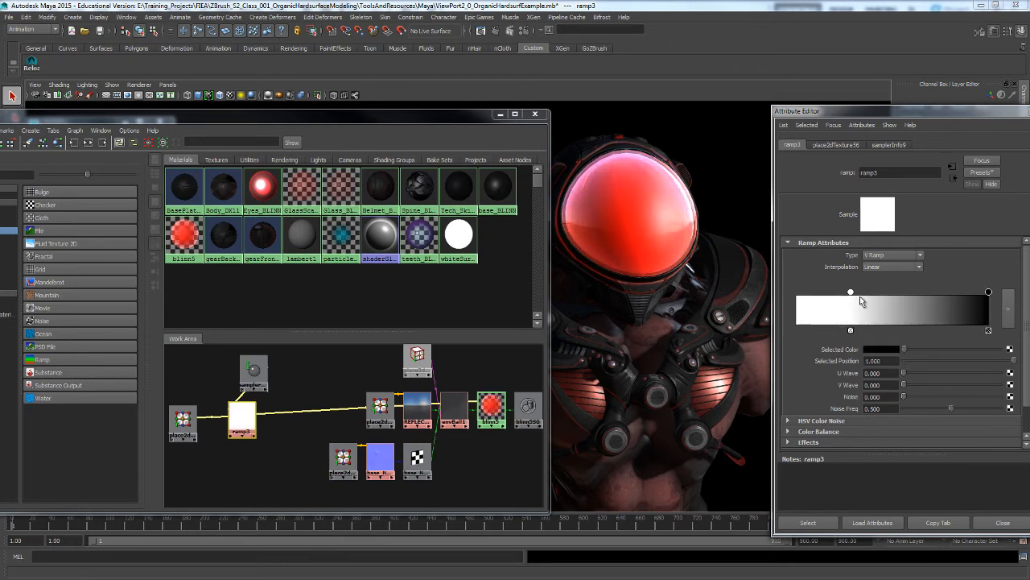
left_click_drag(851, 296, 900, 295)
left_click_drag(711, 246, 677, 251, "alt")
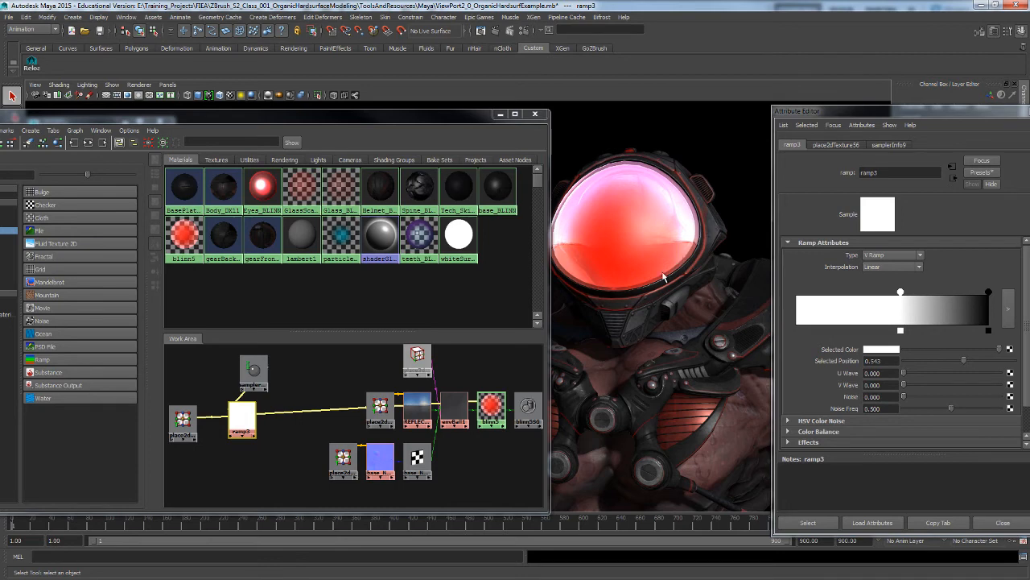
left_click_drag(664, 277, 628, 239, "alt")
right_click_drag(628, 239, 684, 284, "alt")
mouse_move(684, 283)
middle_mouse_down("alt")
mouse_move(673, 296)
mouse_move(674, 285)
middle_mouse_up("alt")
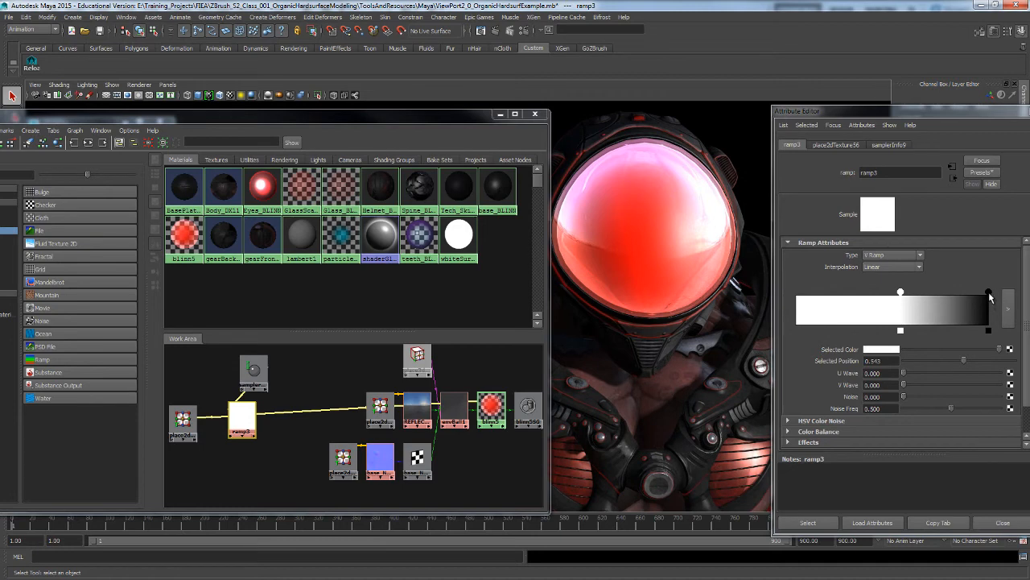
Try other positions for the ramp's entries, then restore the gradient to black at 0.000 and white at 1.000
mouse_move(901, 293)
left_mouse_down()
mouse_move(953, 293)
mouse_move(846, 297)
left_mouse_up()
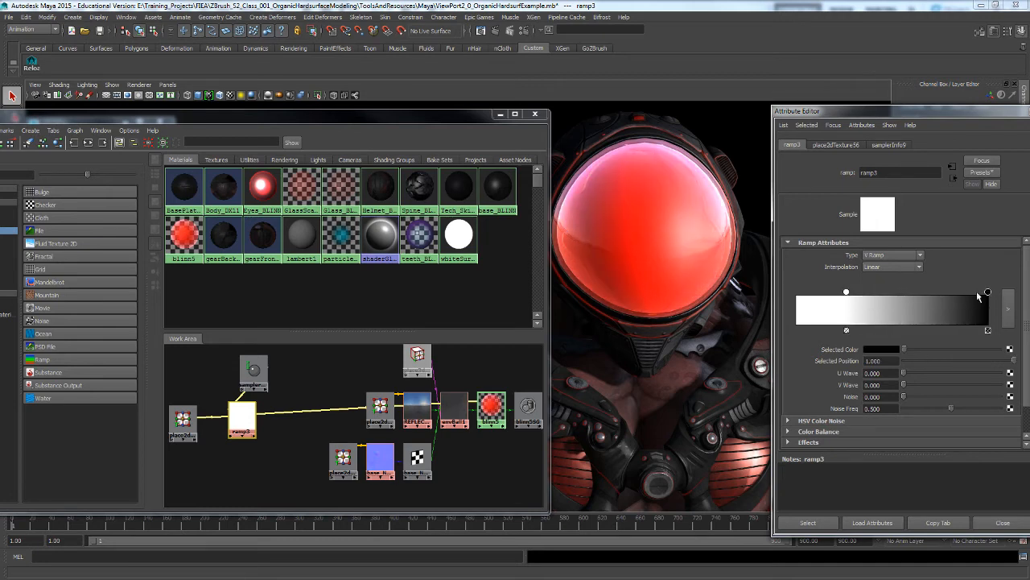
left_click(947, 296)
left_click_drag(930, 295, 936, 295)
mouse_move(848, 295)
left_mouse_down()
mouse_move(868, 295)
mouse_move(794, 296)
left_mouse_up()
left_click(937, 290)
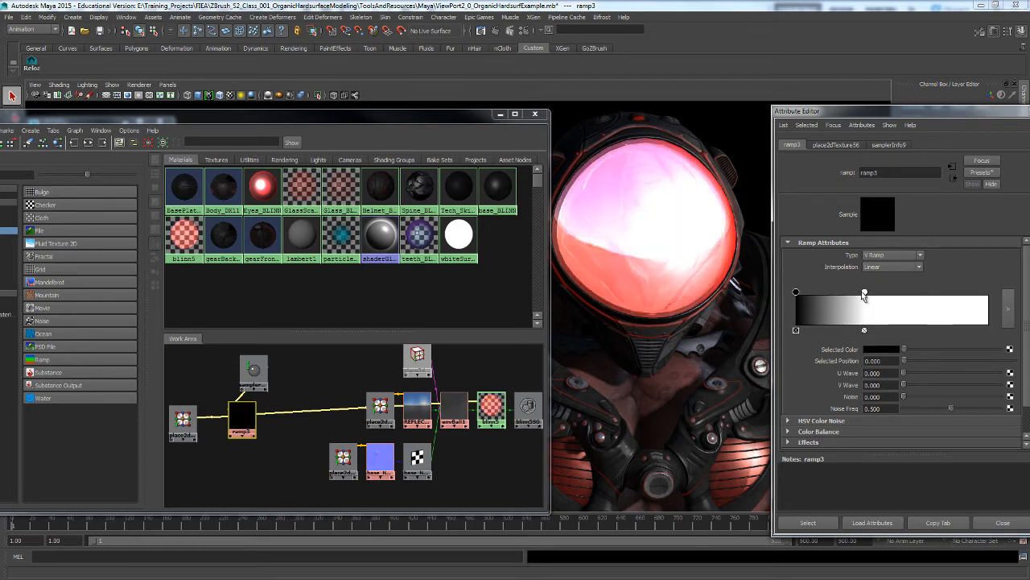
left_click_drag(865, 295, 998, 301)
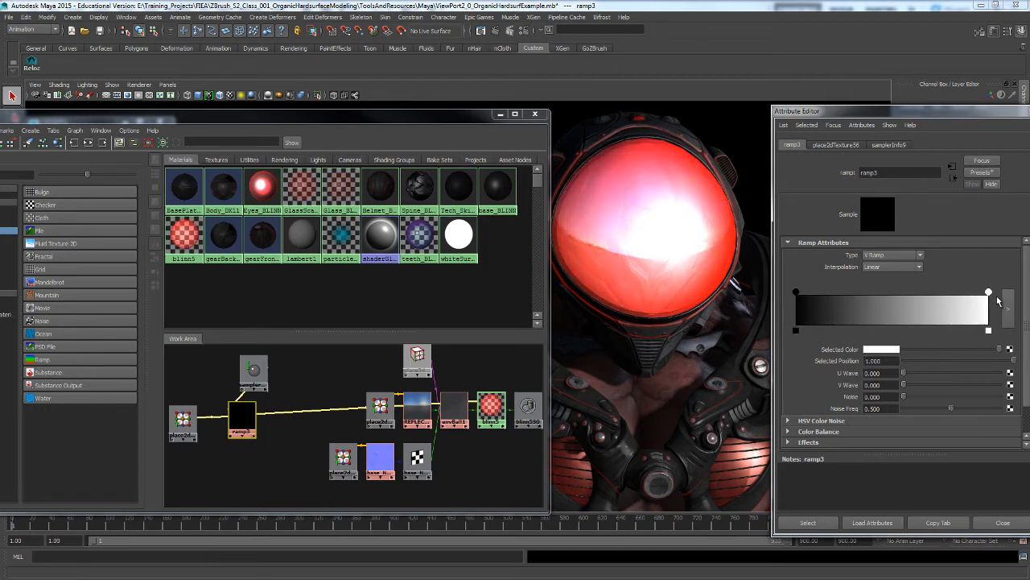
Add a middle entry to the ramp at about position 0.446 and darken its grey color
left_click(883, 314)
mouse_move(883, 313)
left_mouse_down()
mouse_move(888, 294)
mouse_move(905, 295)
mouse_move(882, 298)
left_mouse_up()
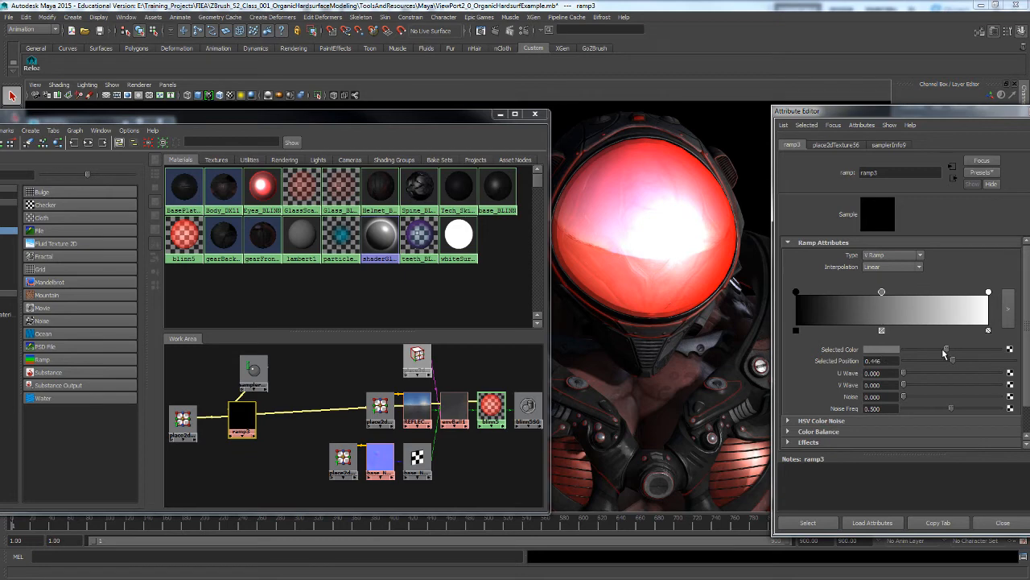
mouse_move(944, 354)
left_mouse_down()
mouse_move(916, 354)
mouse_move(926, 354)
left_mouse_up()
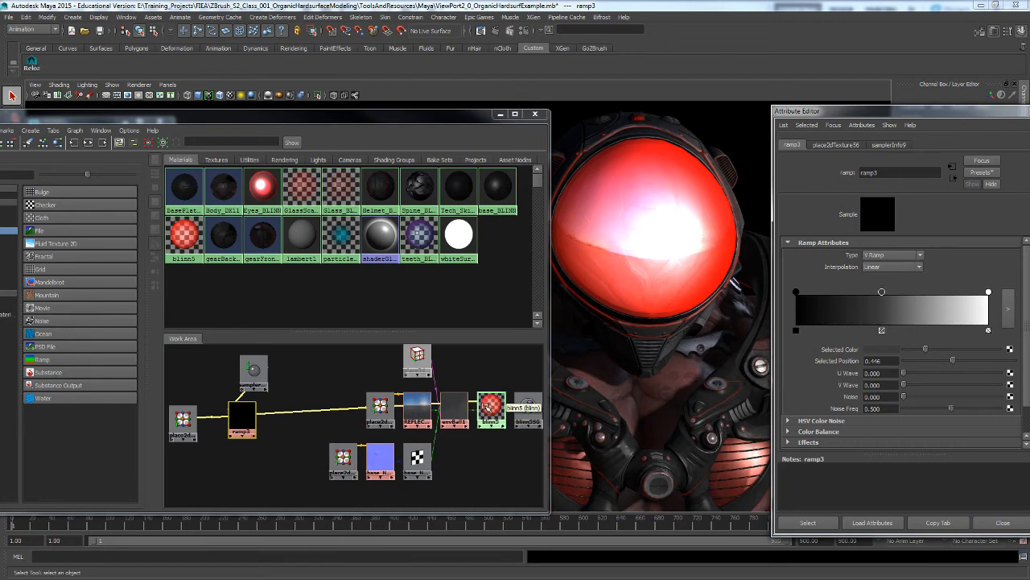
Set blinn5's specular color to white and reduce its eccentricity to about 0.089
left_click(489, 405)
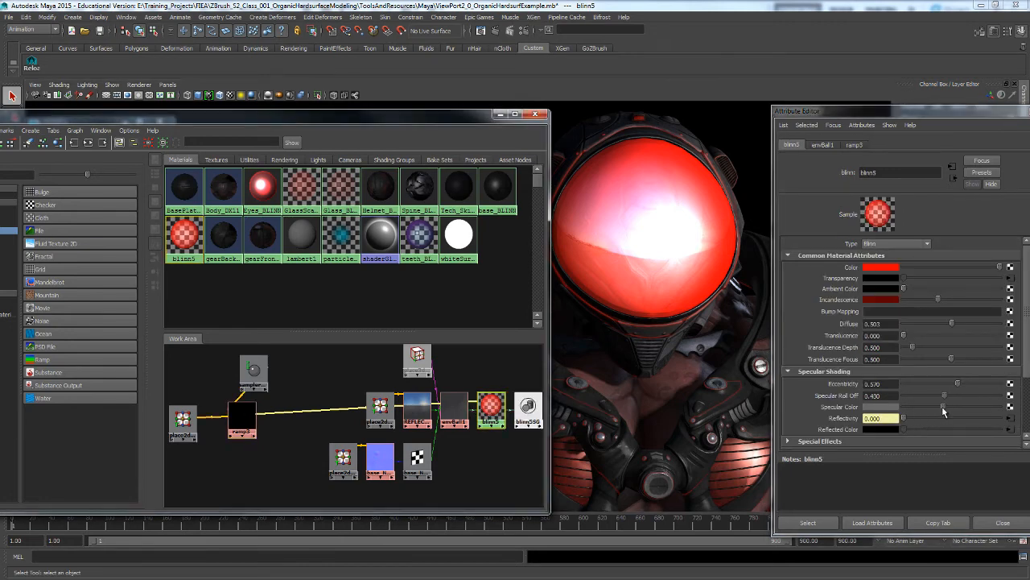
left_click_drag(943, 407, 996, 418)
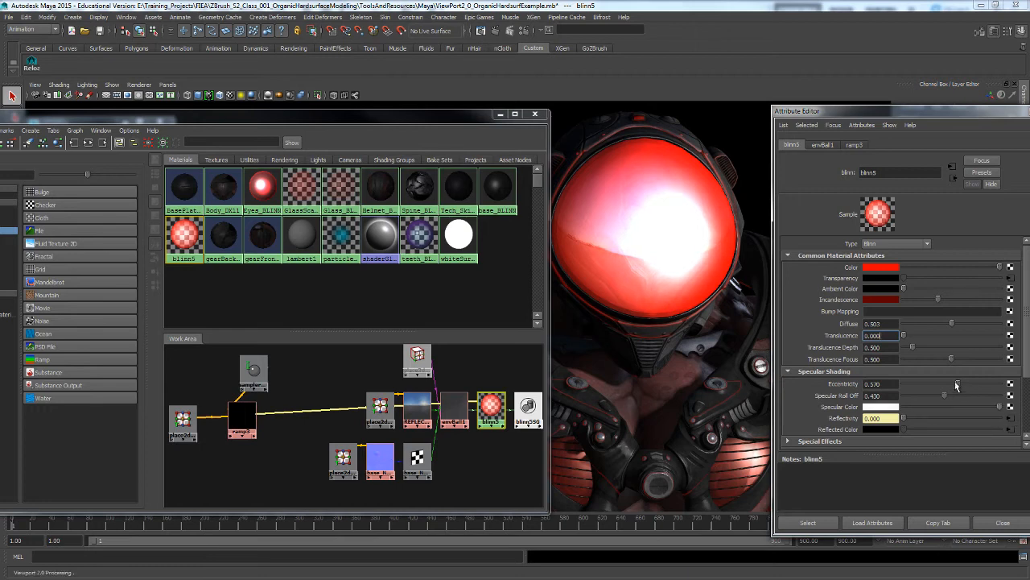
left_click_drag(937, 386, 913, 389)
left_click_drag(698, 322, 705, 357, "alt")
mouse_move(705, 358)
right_mouse_down("alt")
mouse_move(698, 372)
mouse_move(722, 368)
right_mouse_up("alt")
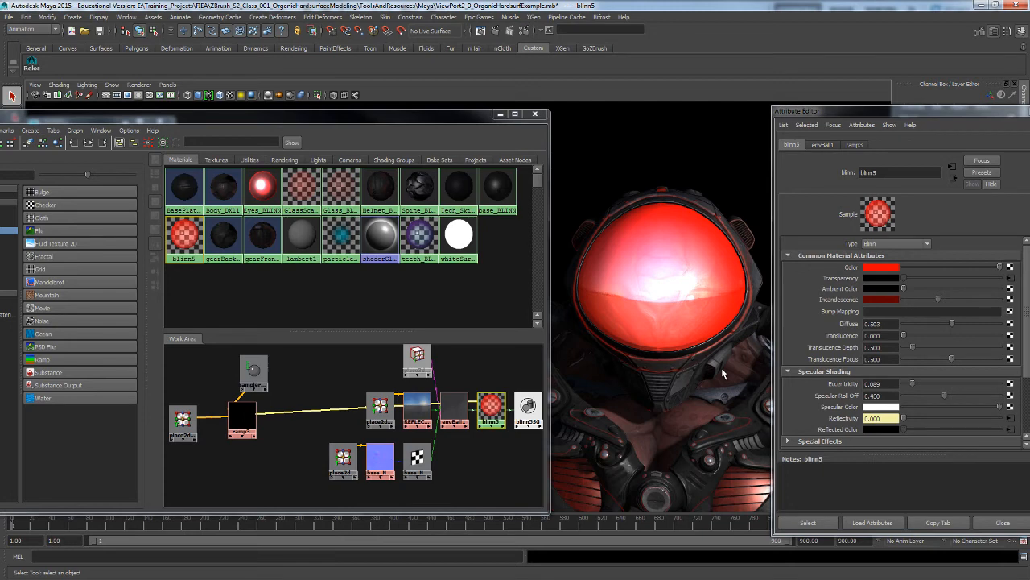
Examine the Casts Shadows option in the Render Stats of the windshield's shape node, and view the windshield from the side
left_click(681, 281)
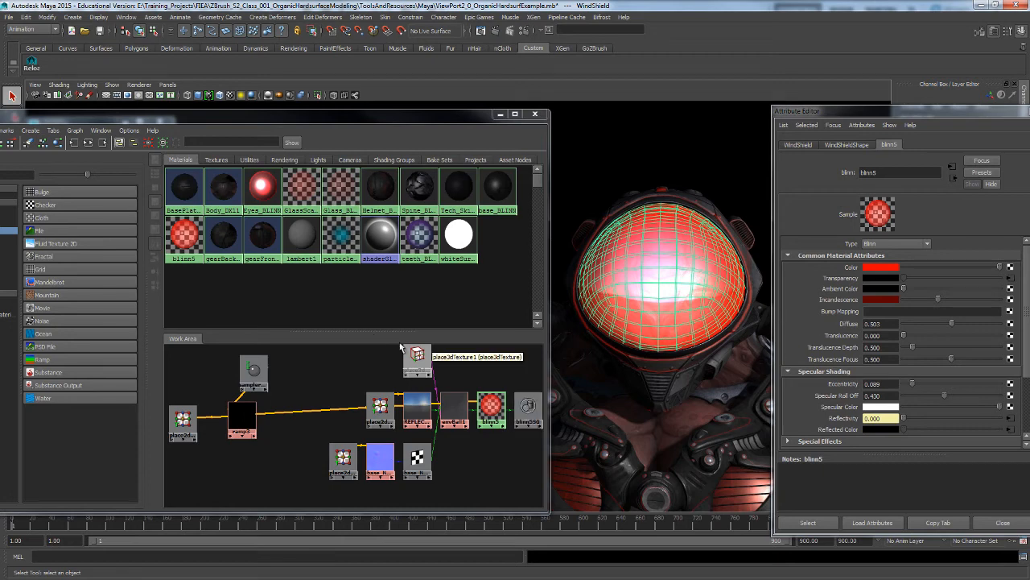
left_click_drag(890, 114, 862, 105)
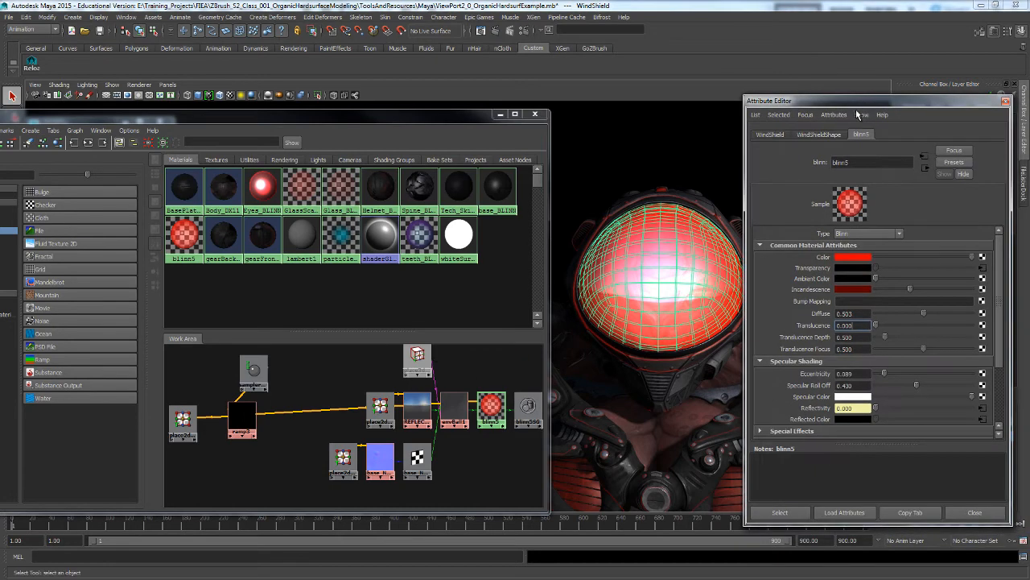
left_click(771, 135)
left_click(804, 136)
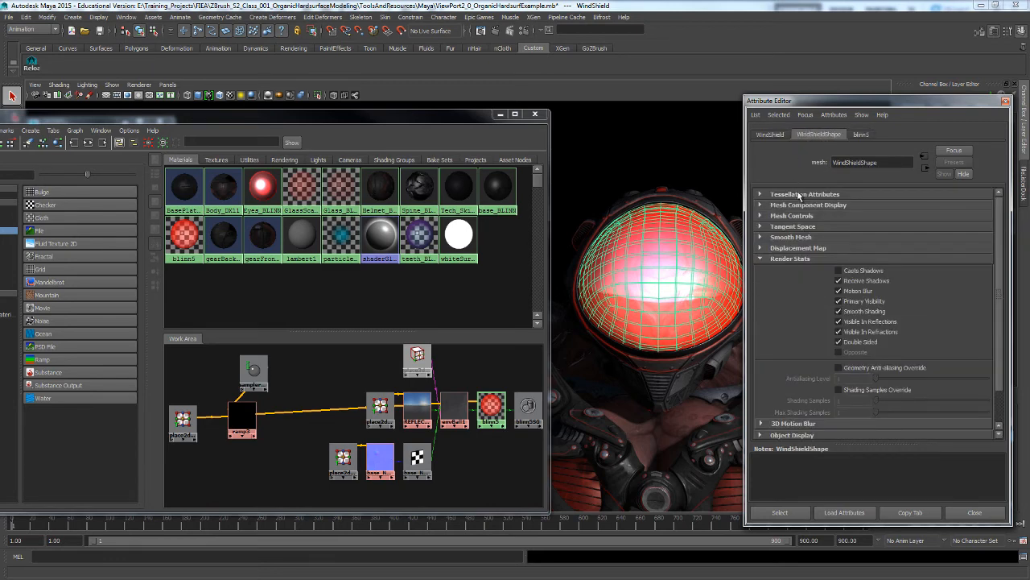
left_click(761, 259)
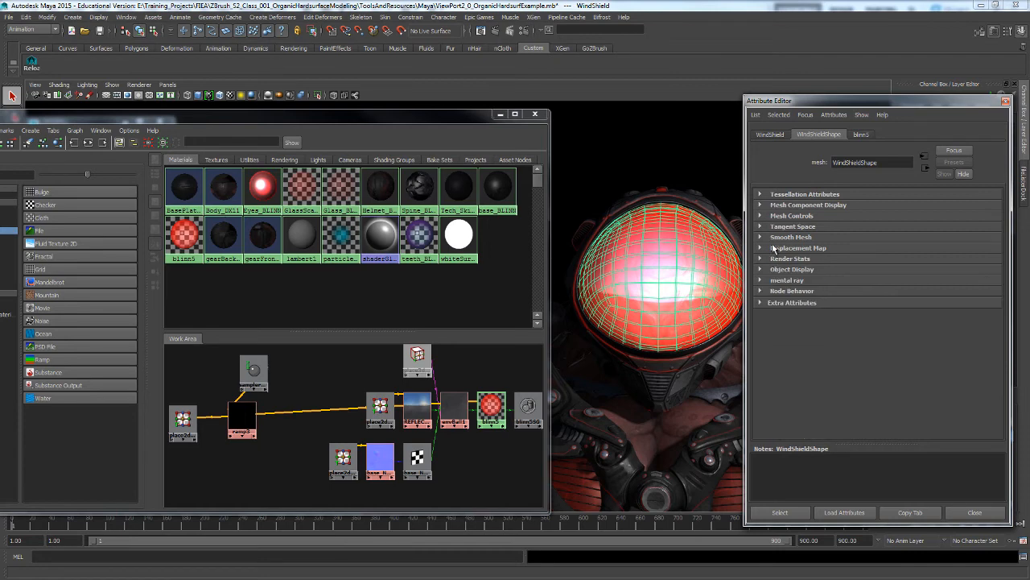
left_click(759, 259)
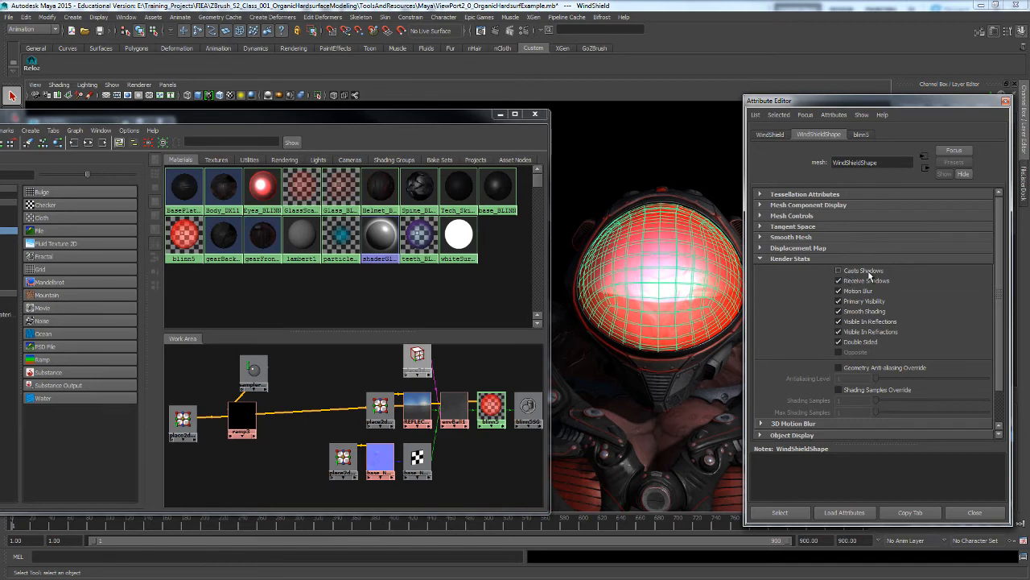
left_click(690, 166)
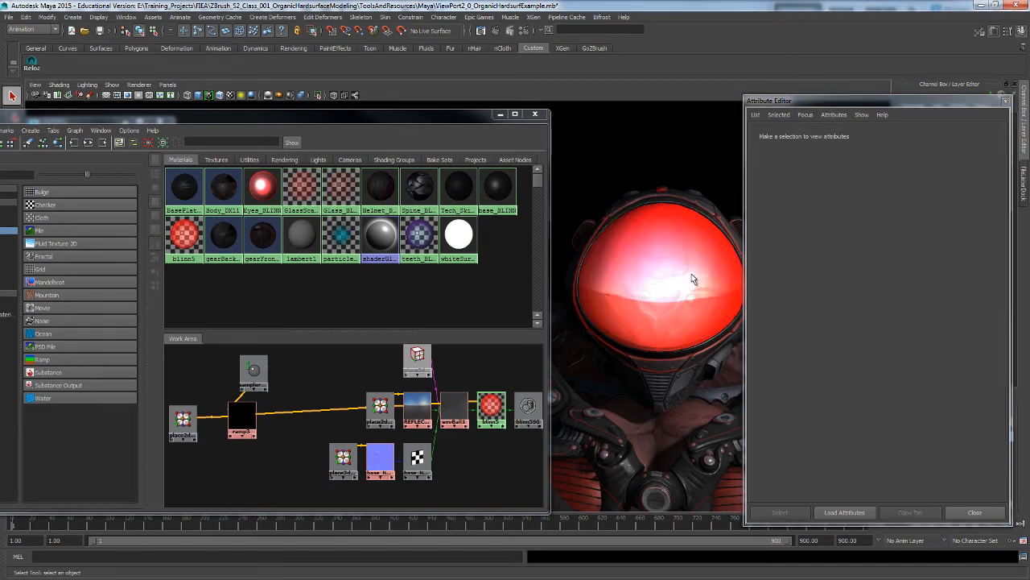
mouse_move(690, 301)
left_mouse_down("alt")
mouse_move(667, 306)
mouse_move(720, 291)
mouse_move(673, 291)
mouse_move(710, 297)
mouse_move(695, 298)
mouse_move(702, 306)
left_mouse_up("alt")
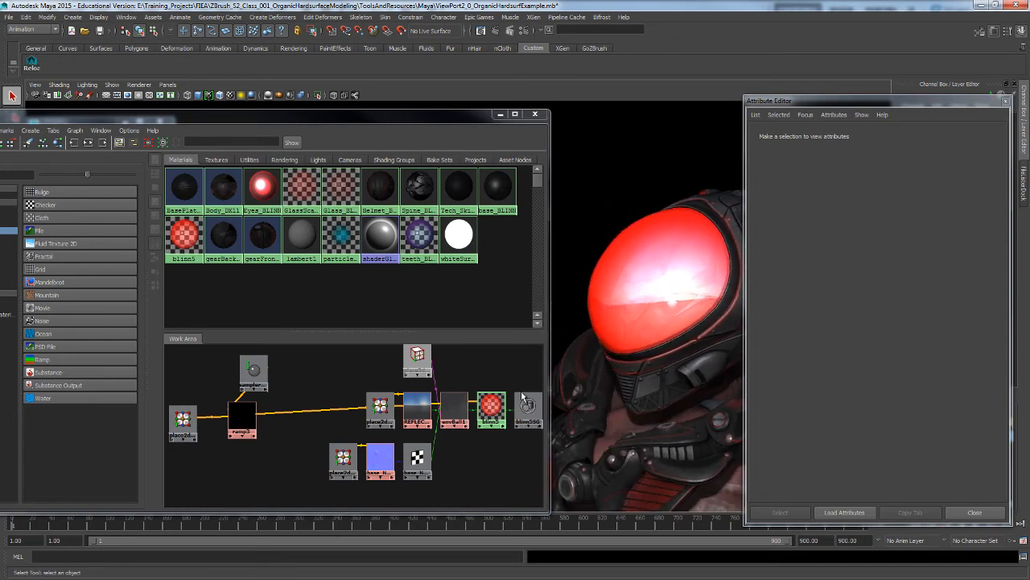
Delete the whole blinn5 shading network and assign the existing Glass_BLINN material to the windshield
scroll(443, 378, "down", 4)
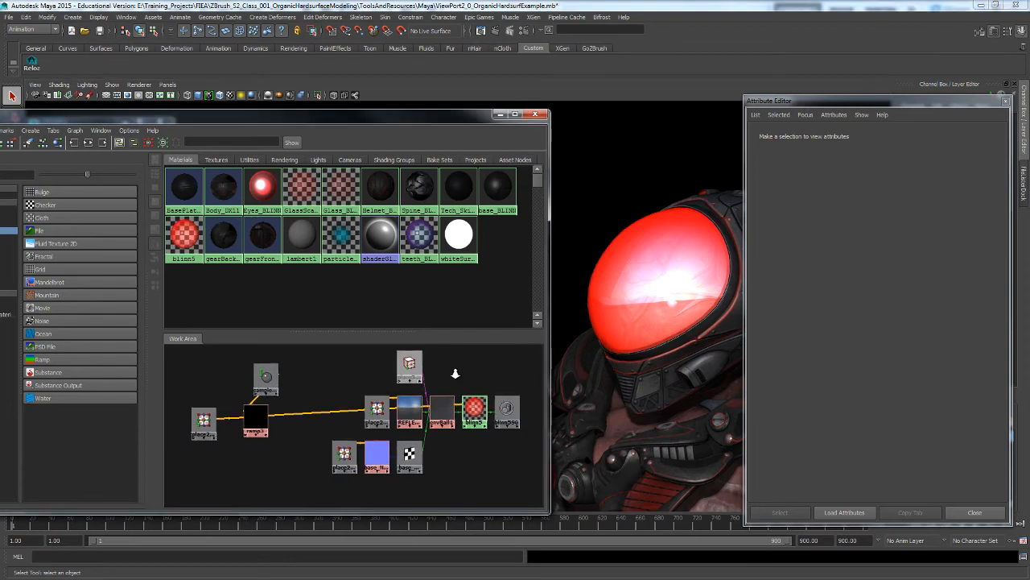
left_click_drag(211, 481, 501, 376)
key("Delete")
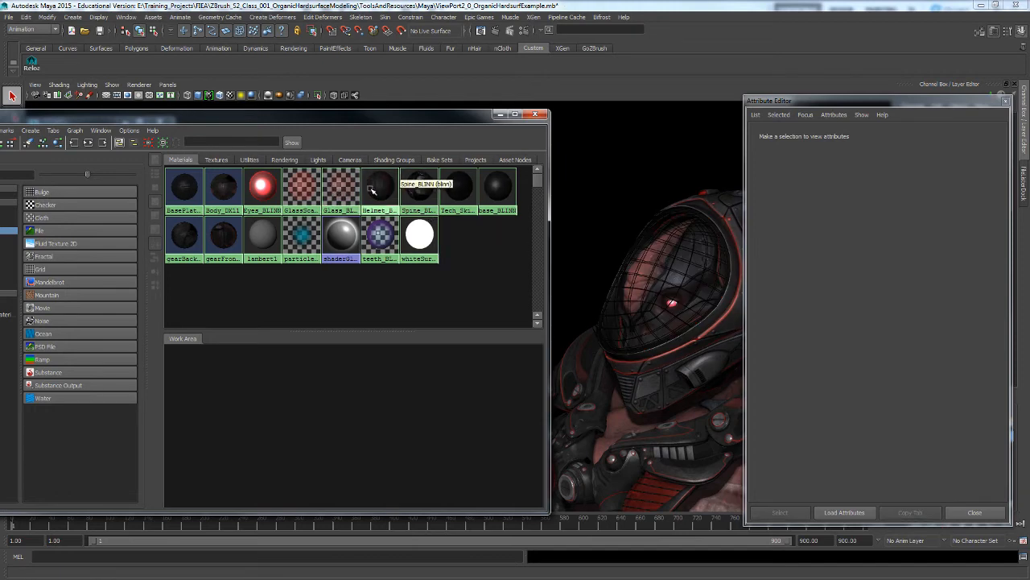
middle_click_drag(342, 187, 618, 231)
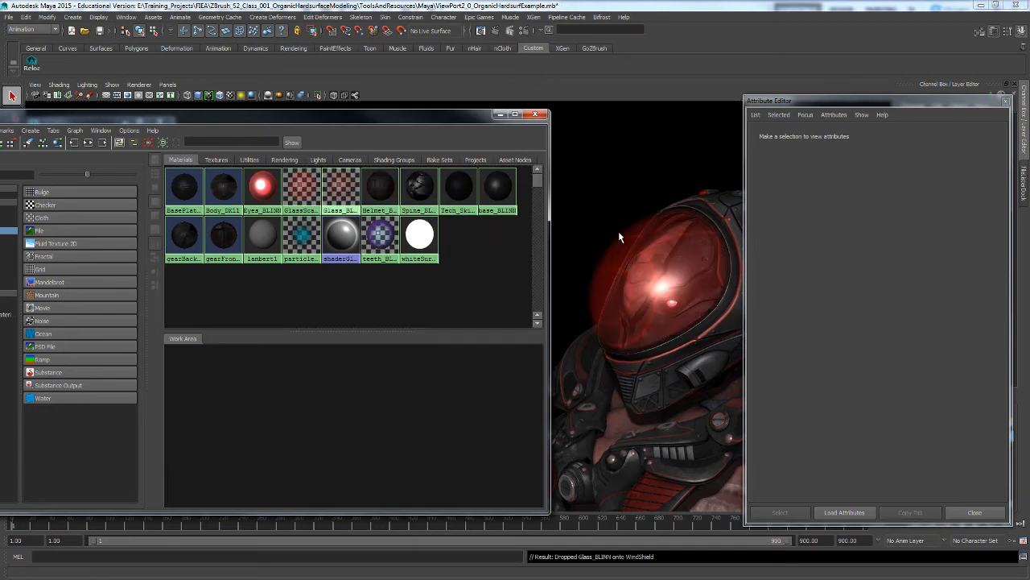
left_click_drag(653, 309, 699, 304, "alt")
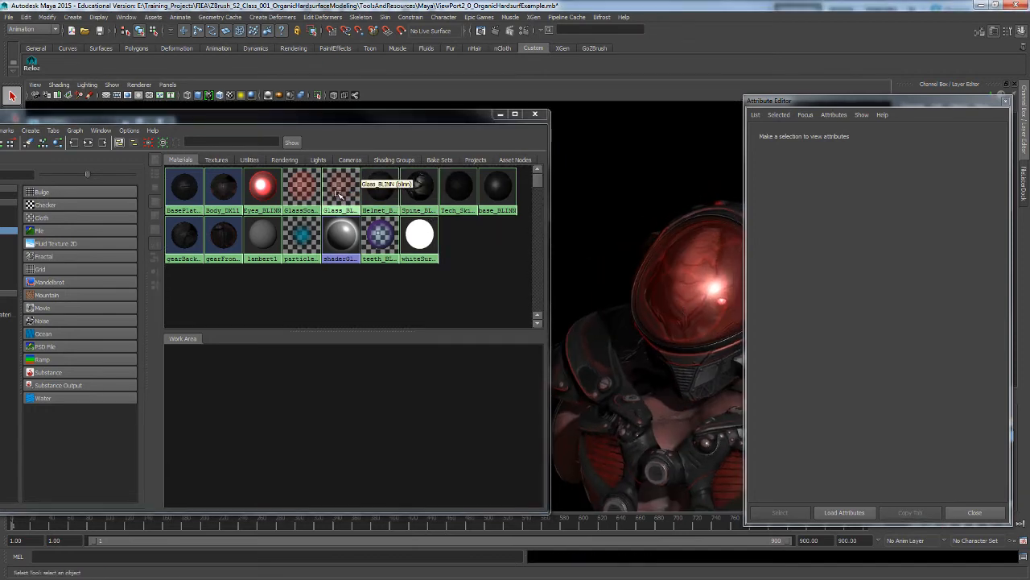
Graph the input and output connections of Glass_BLINN in the work area and examine the glass on the helmet
middle_click_drag(336, 193, 311, 391)
left_click(310, 390)
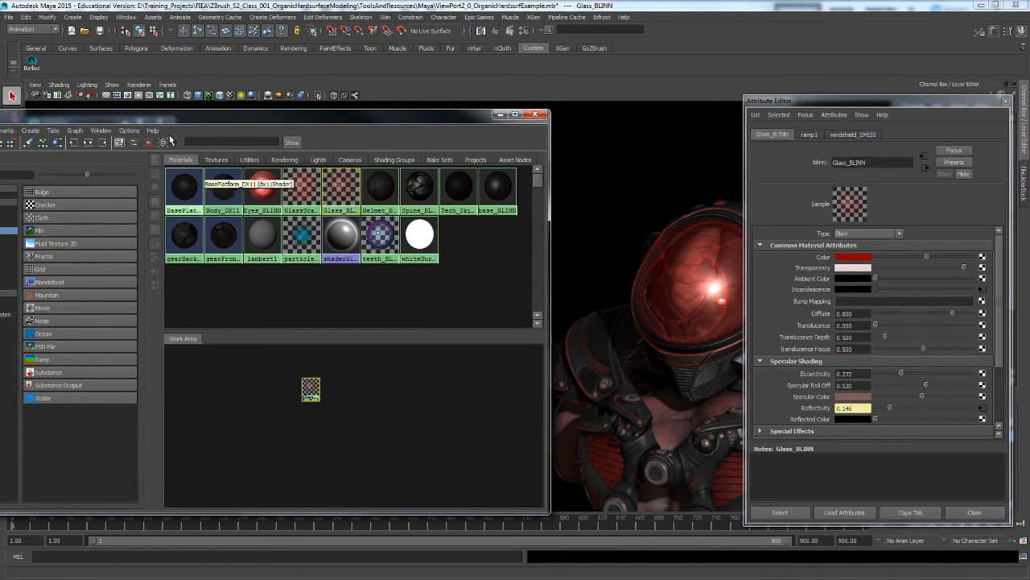
left_click(90, 143)
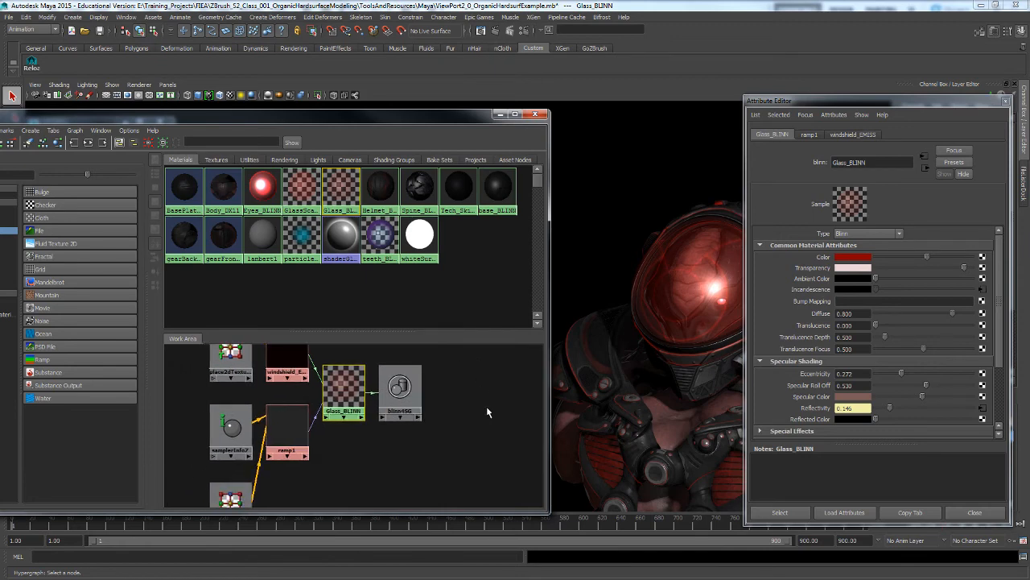
mouse_move(455, 394)
middle_mouse_down("alt")
mouse_move(438, 376)
mouse_move(453, 367)
mouse_move(456, 405)
middle_mouse_up("alt")
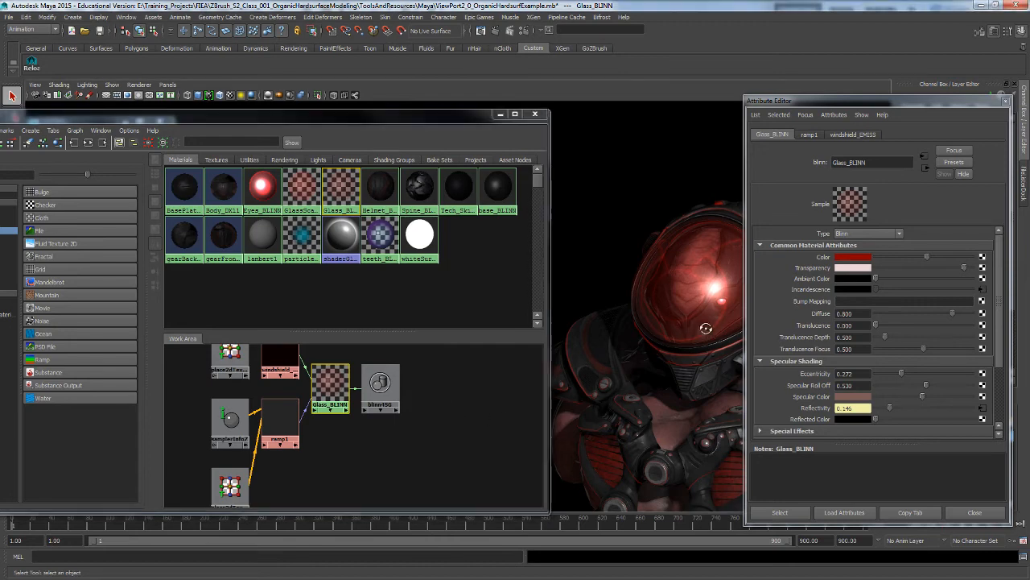
left_click_drag(678, 323, 652, 299, "alt")
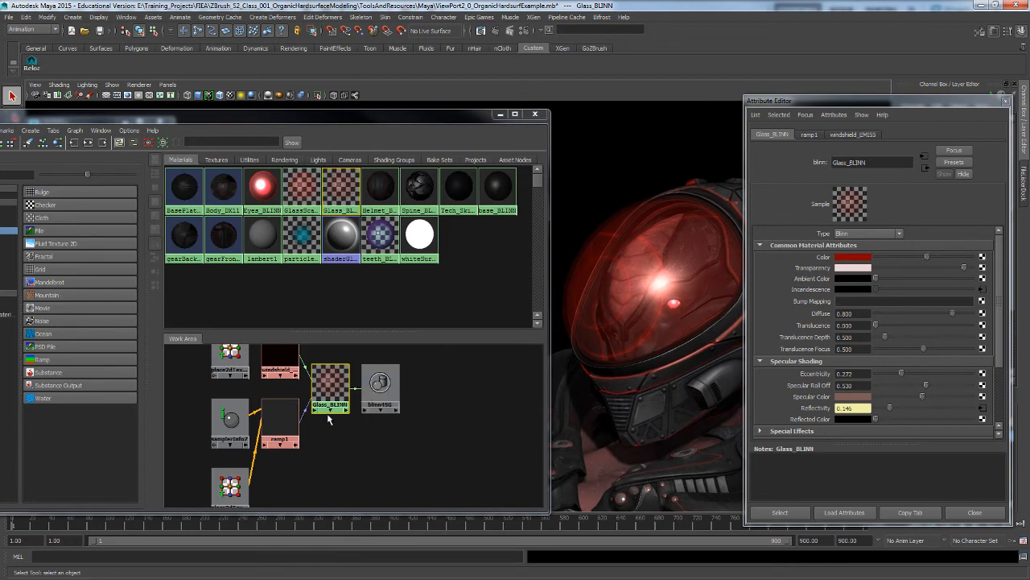
Examine the Glass_BLINN network around its incandescence connection and view the helmet's glass windshield from a slightly different angle
middle_click_drag(356, 425, 365, 441, "alt")
scroll(356, 435, "up", 1)
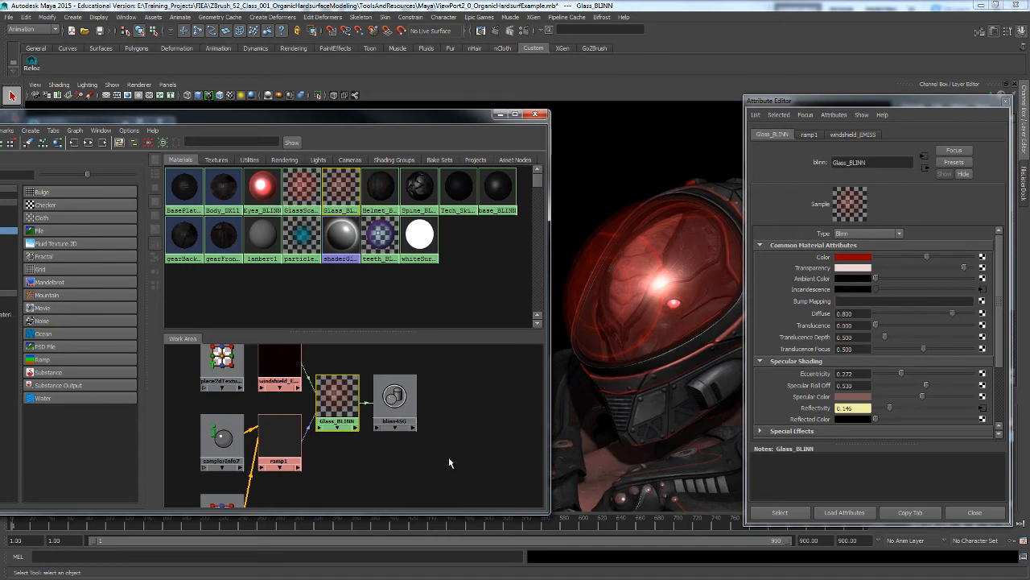
scroll(343, 407, "up", 4)
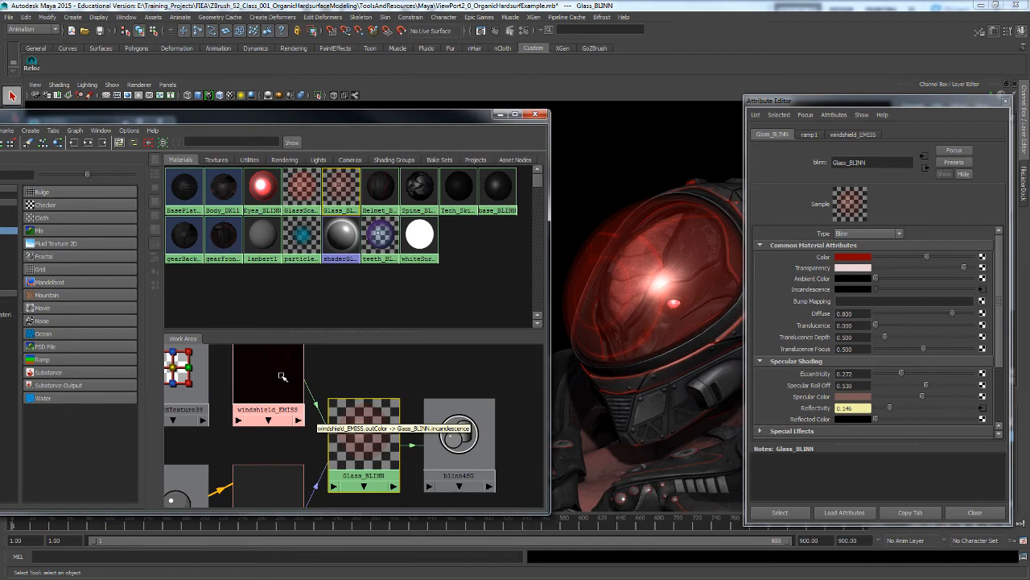
left_click_drag(634, 303, 643, 356, "alt")
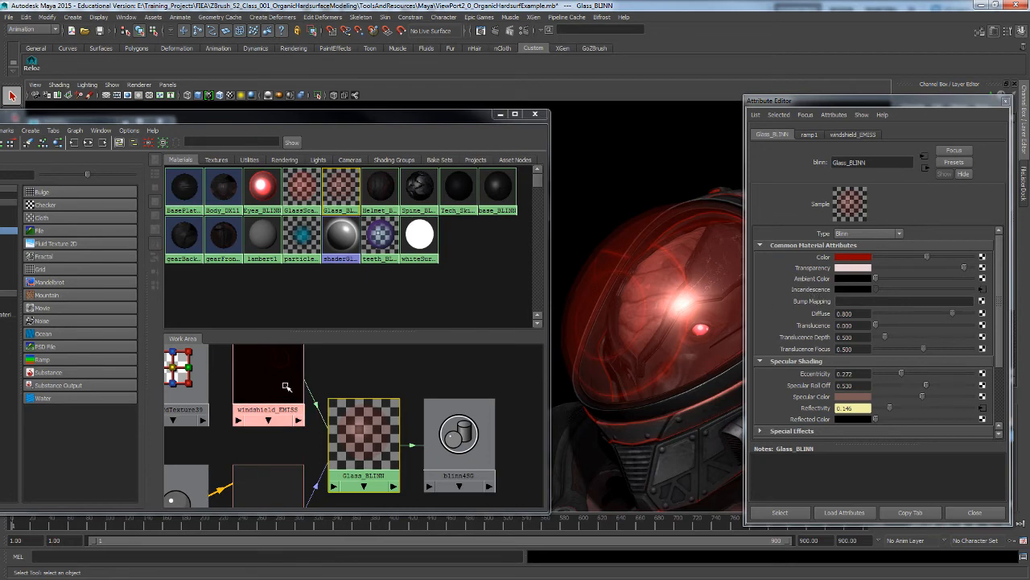
Inspect the windshield_EMISS texture node up close, view its windShiled_EMISS.tga image in Photoshop, and return to Maya
middle_click_drag(296, 375, 376, 412, "alt")
right_click_drag(350, 423, 416, 440, "alt")
middle_click_drag(415, 439, 414, 436, "alt")
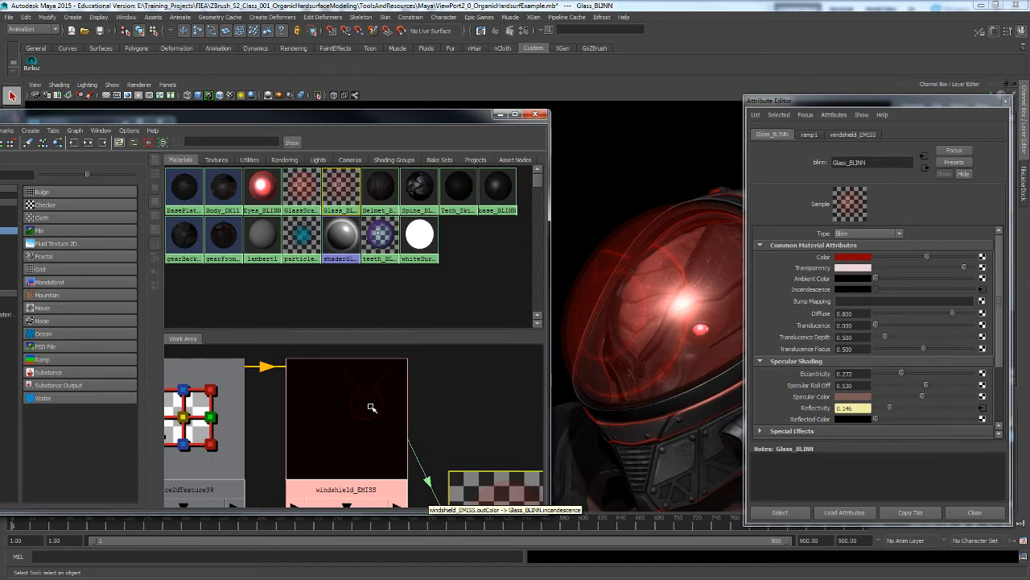
key("alt+Tab")
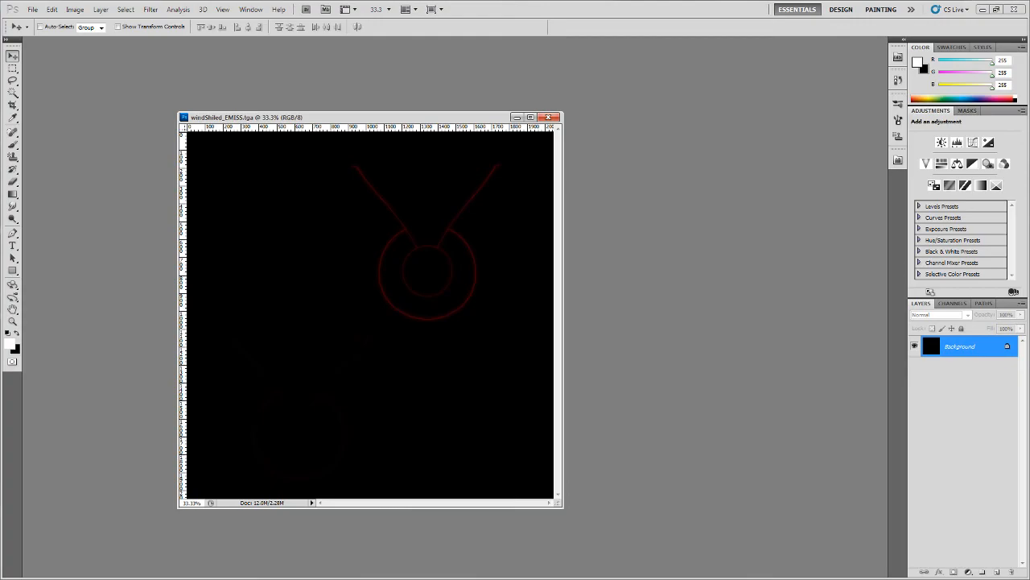
key("alt+Tab")
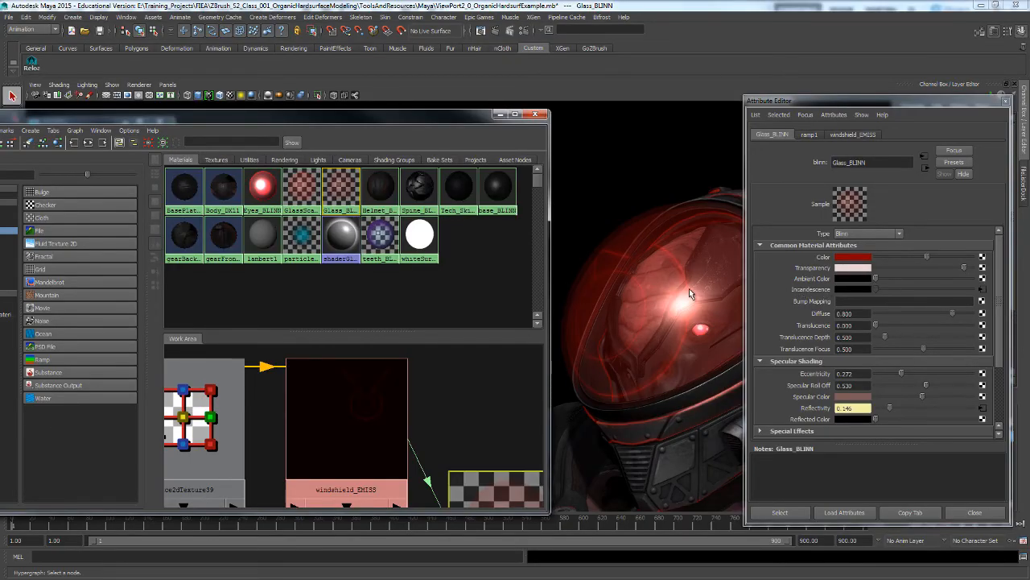
View the glass covers and tubes on the character's back and scrub the timeline from the start to about frame 115
left_click_drag(689, 292, 764, 263, "alt")
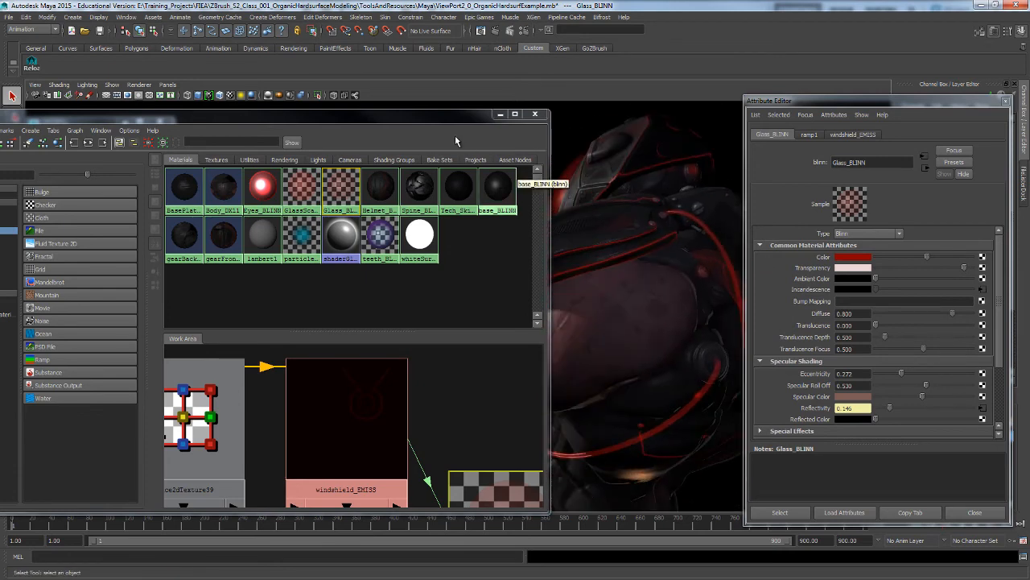
left_click_drag(459, 119, 276, 129)
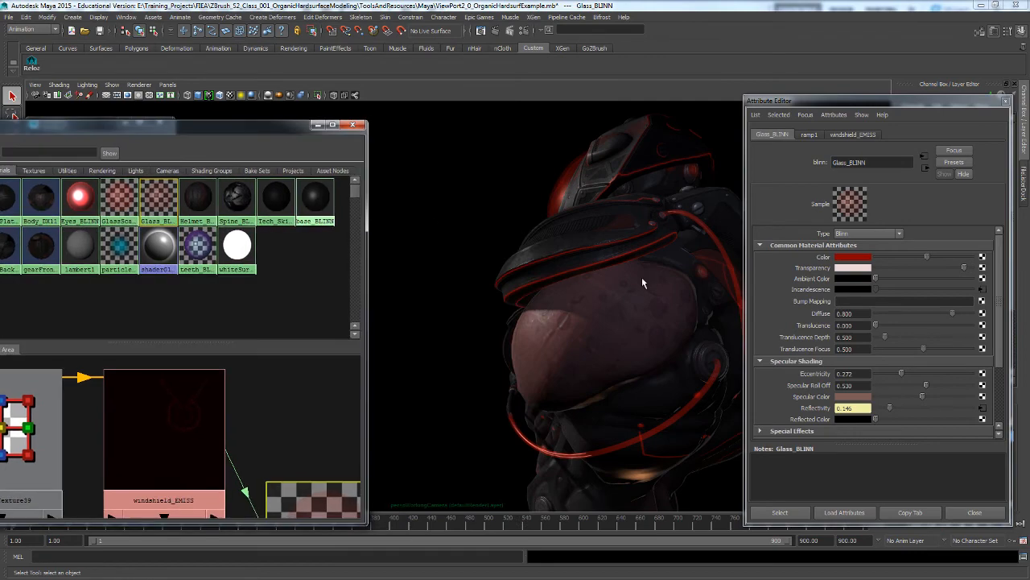
left_click_drag(642, 278, 668, 277, "alt")
left_click_drag(254, 130, 308, 84)
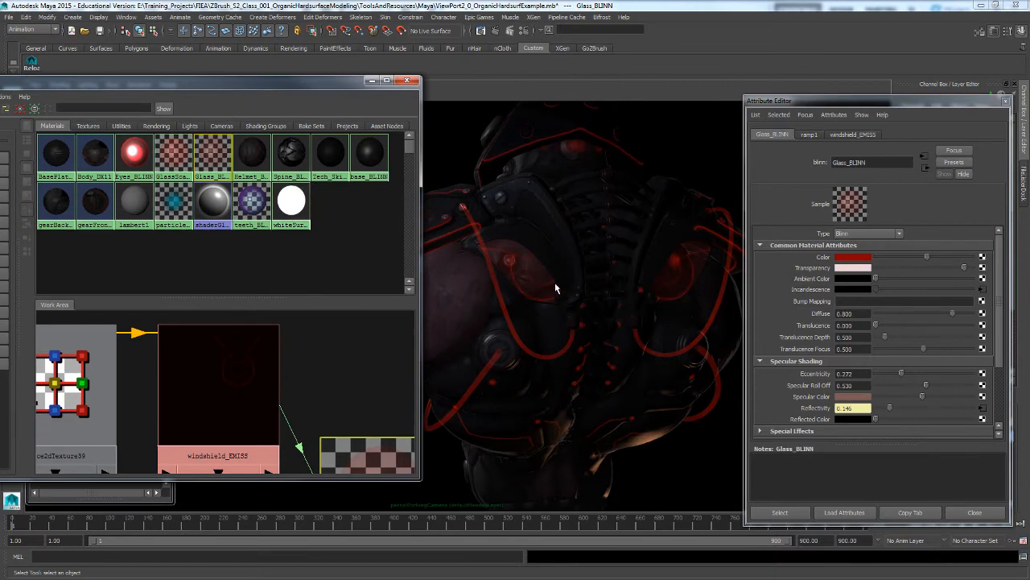
left_click_drag(627, 327, 559, 354, "alt")
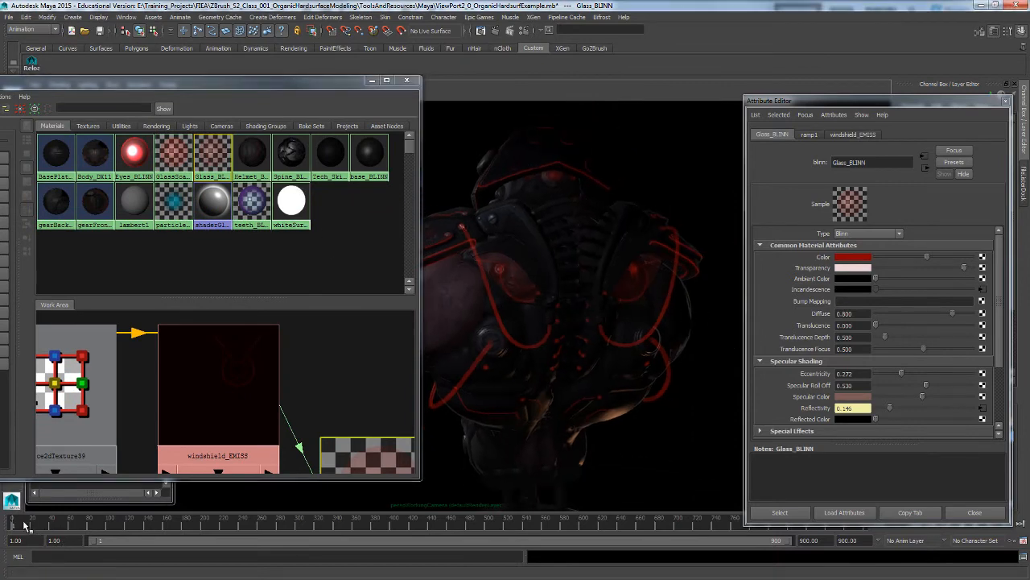
mouse_move(32, 527)
left_mouse_down()
mouse_move(10, 527)
mouse_move(125, 534)
left_mouse_up()
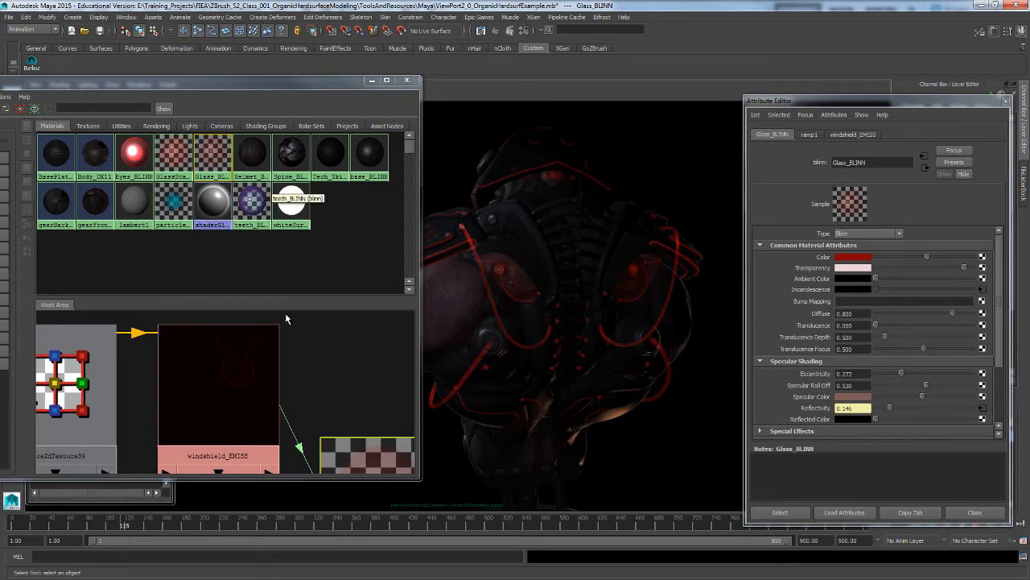
Add GlassScanLine_BLINN to the work area and graph its input and output connections, showing the ScanLines_EMISS texture
key("a")
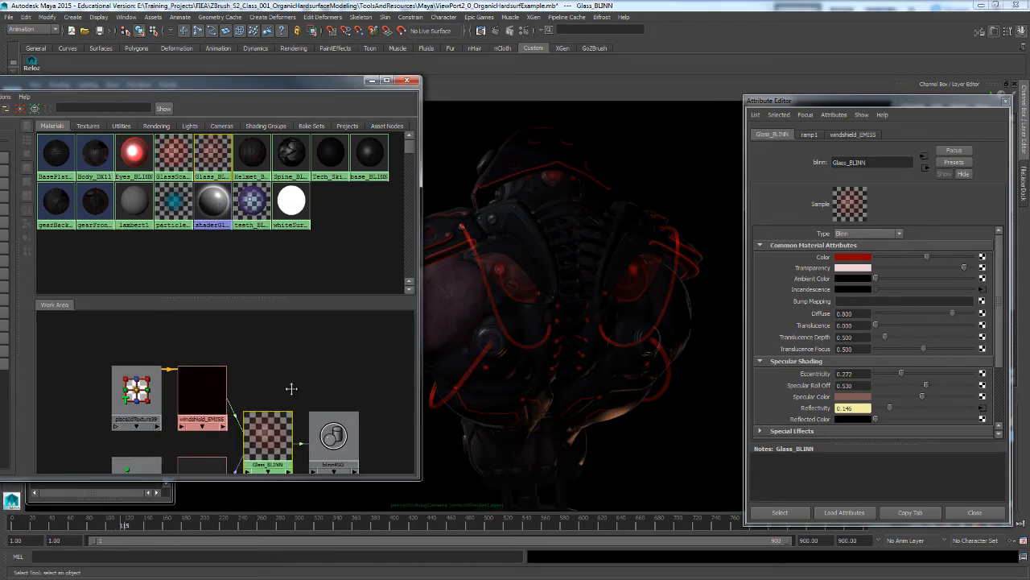
middle_click_drag(170, 159, 289, 423)
left_click_drag(74, 82, 225, 93)
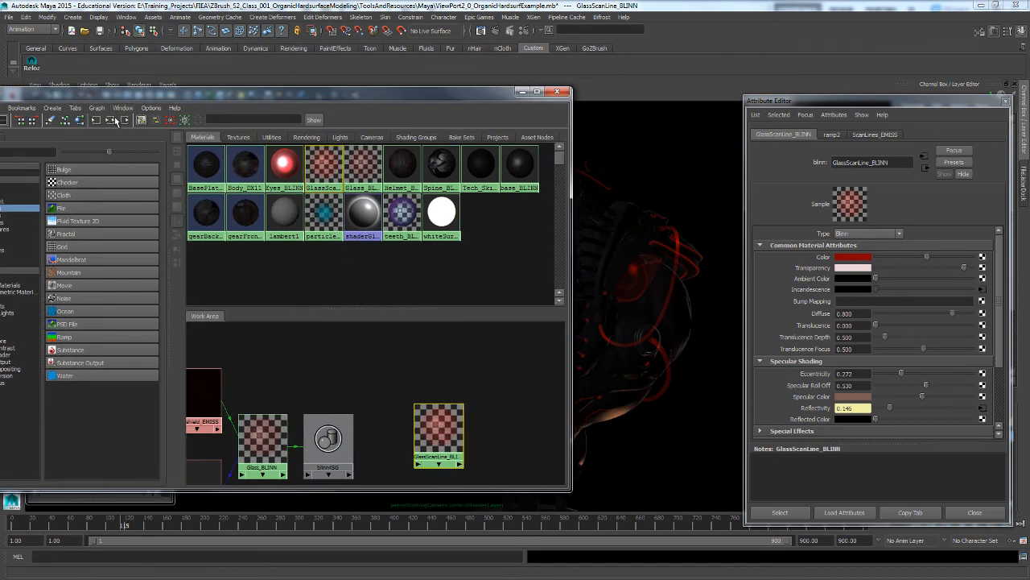
left_click(171, 120)
right_click_drag(310, 348, 314, 421, "alt")
middle_click_drag(314, 422, 293, 417, "alt")
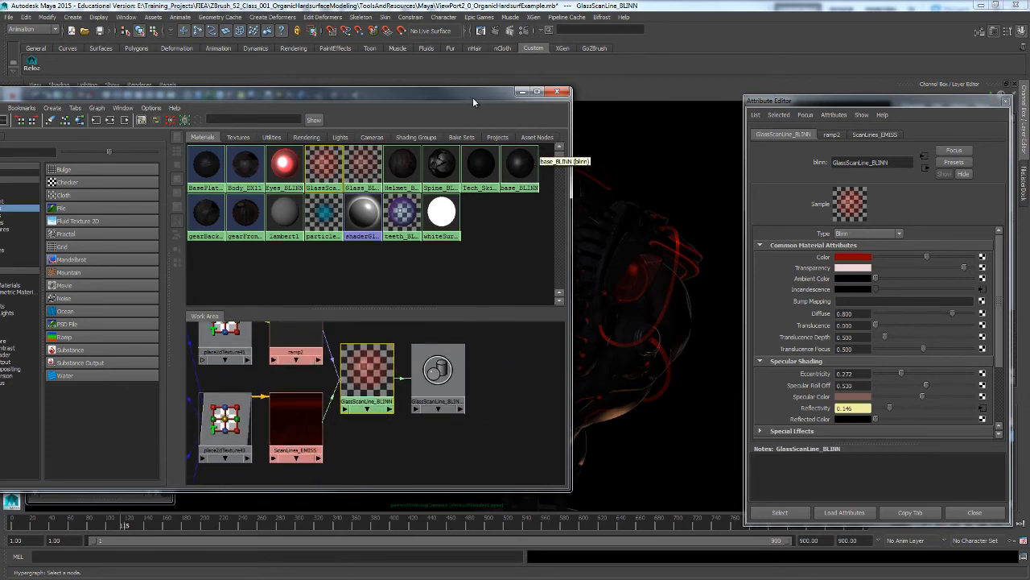
Select the Tubes mesh on the character's back and show its UV layout in the UV Texture Editor
left_click_drag(473, 94, 422, 96)
left_click(662, 321)
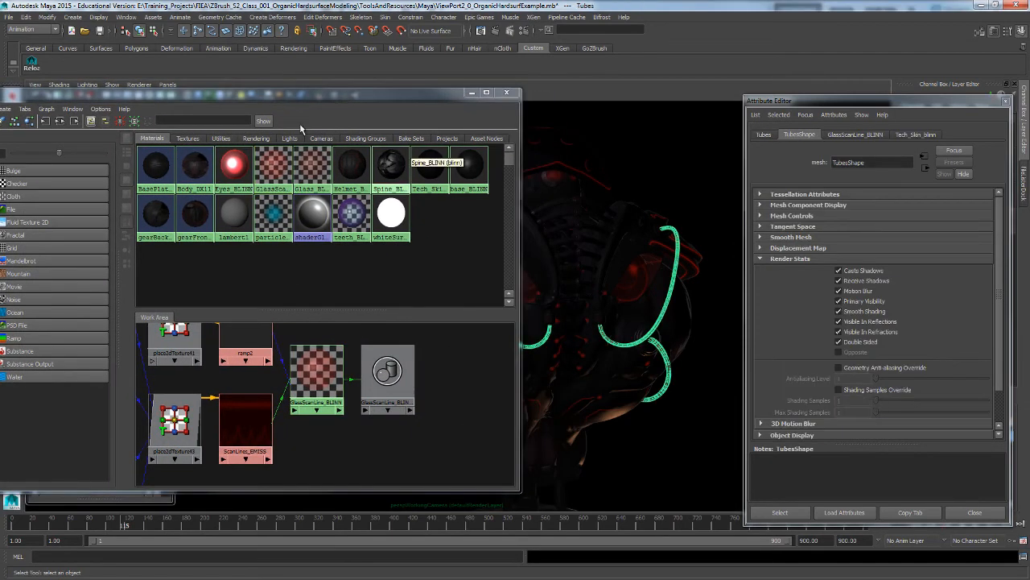
left_click(127, 17)
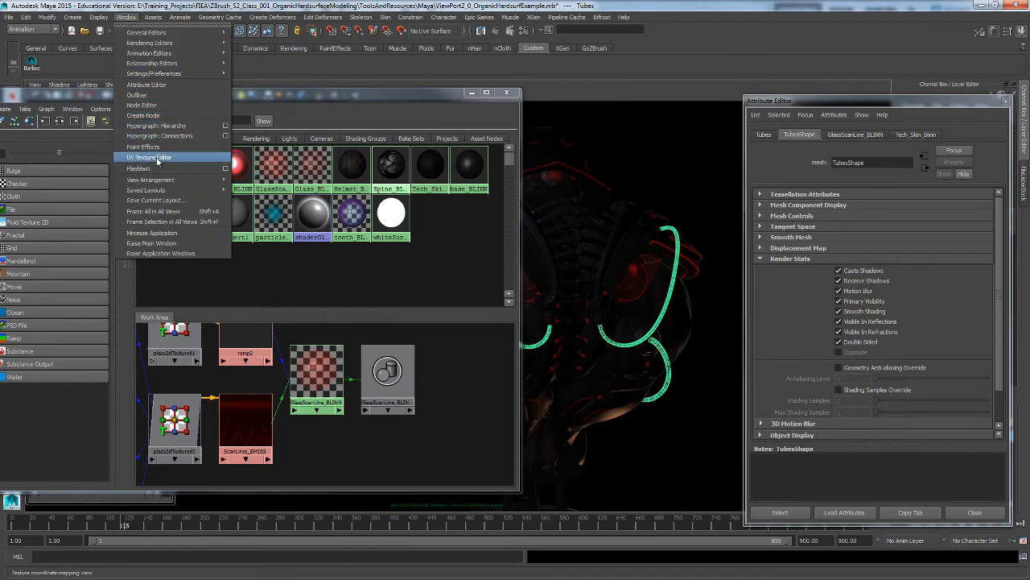
left_click(320, 207)
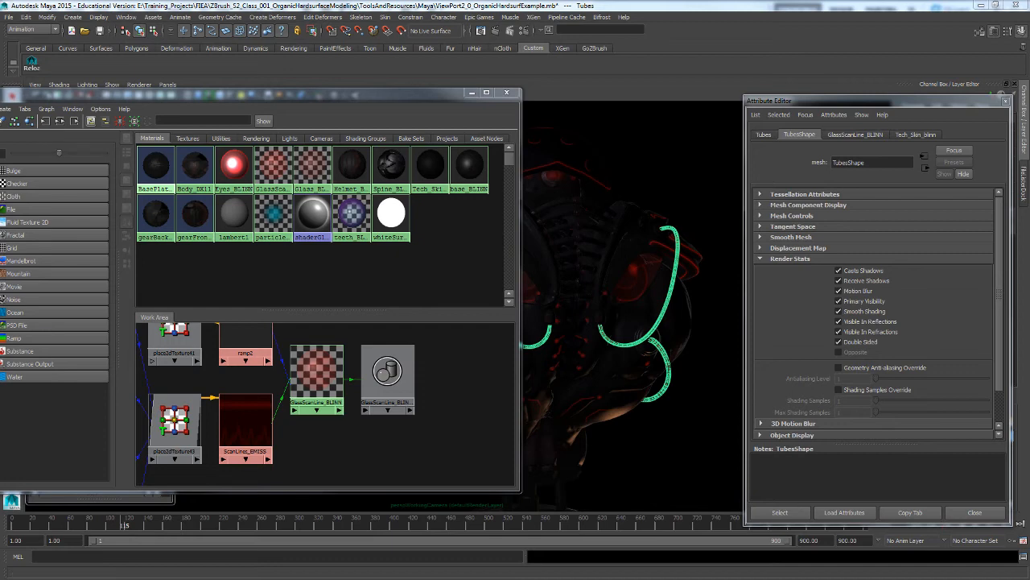
left_click_drag(193, 145, 395, 99)
right_click_drag(419, 203, 181, 213, "alt")
middle_click_drag(471, 289, 591, 317, "alt")
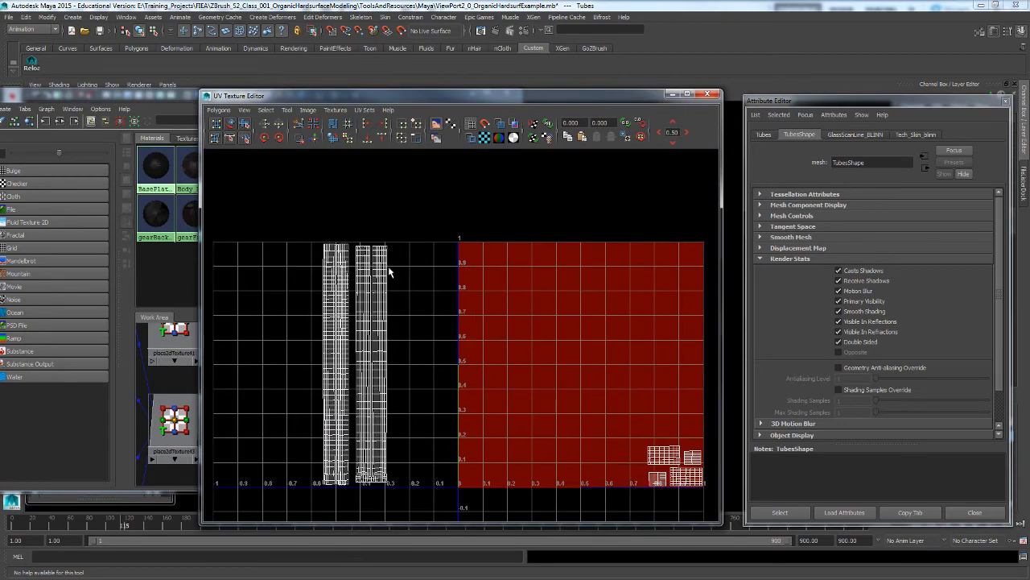
Arrange the UV Texture Editor beside the Hypershade and examine the tube UV shells against the GlassScanLine_BLINN network
left_click_drag(345, 96, 590, 94)
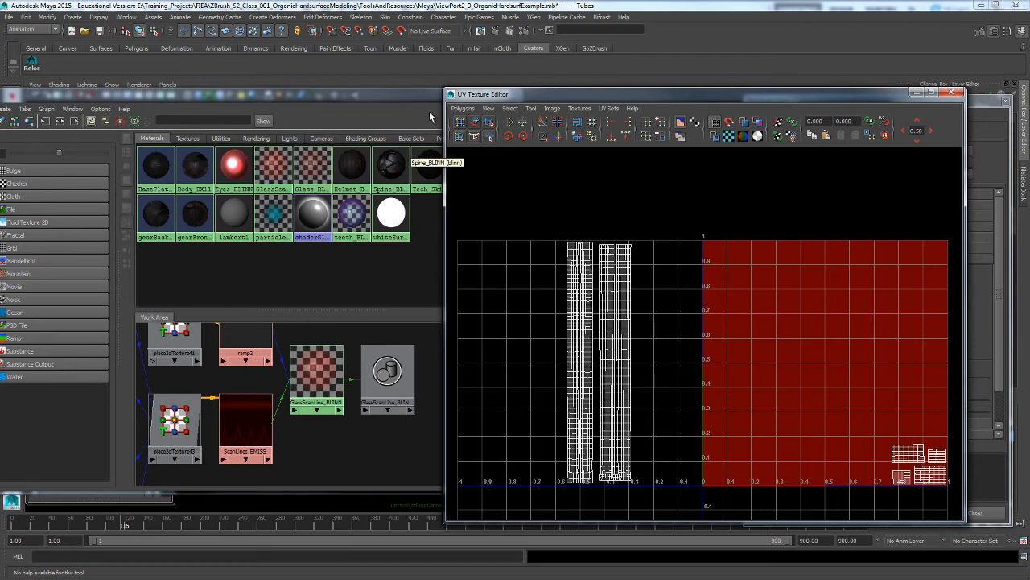
left_click_drag(474, 98, 620, 132)
left_click_drag(442, 95, 401, 101)
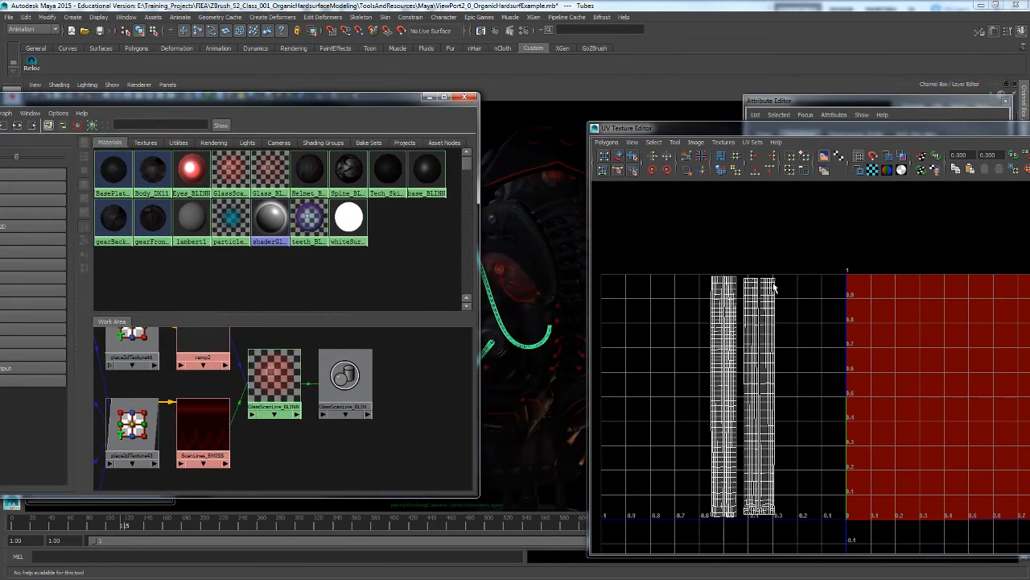
left_click_drag(859, 127, 660, 112)
middle_click_drag(822, 421, 838, 422, "alt")
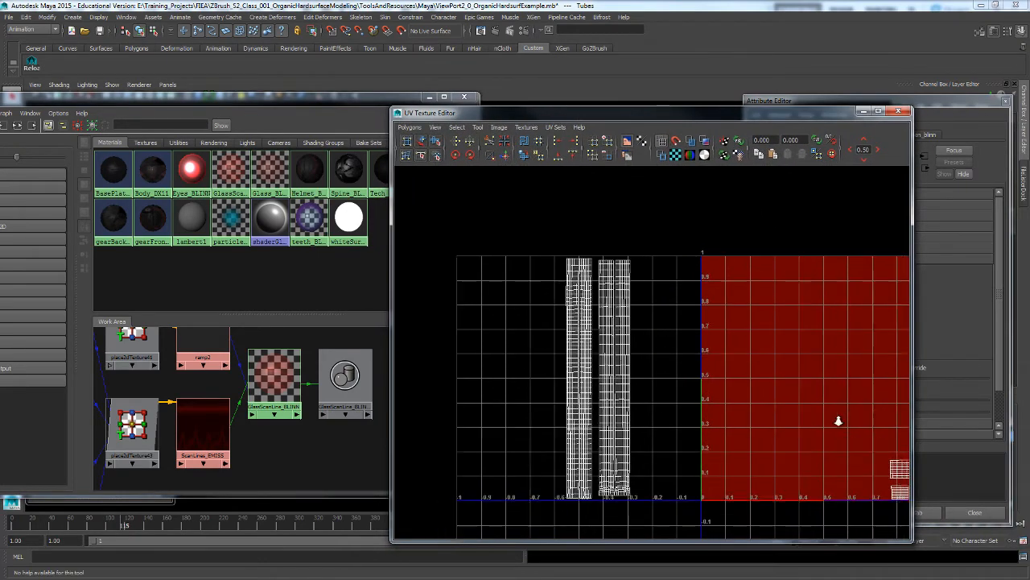
right_click_drag(837, 421, 784, 411, "alt")
middle_click_drag(784, 410, 740, 426, "alt")
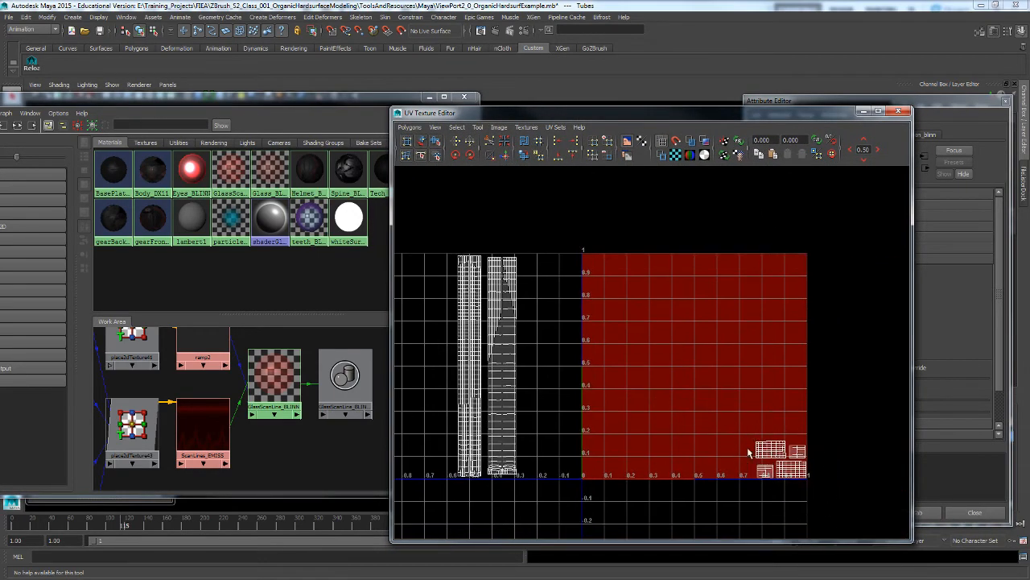
left_click_drag(589, 112, 737, 136)
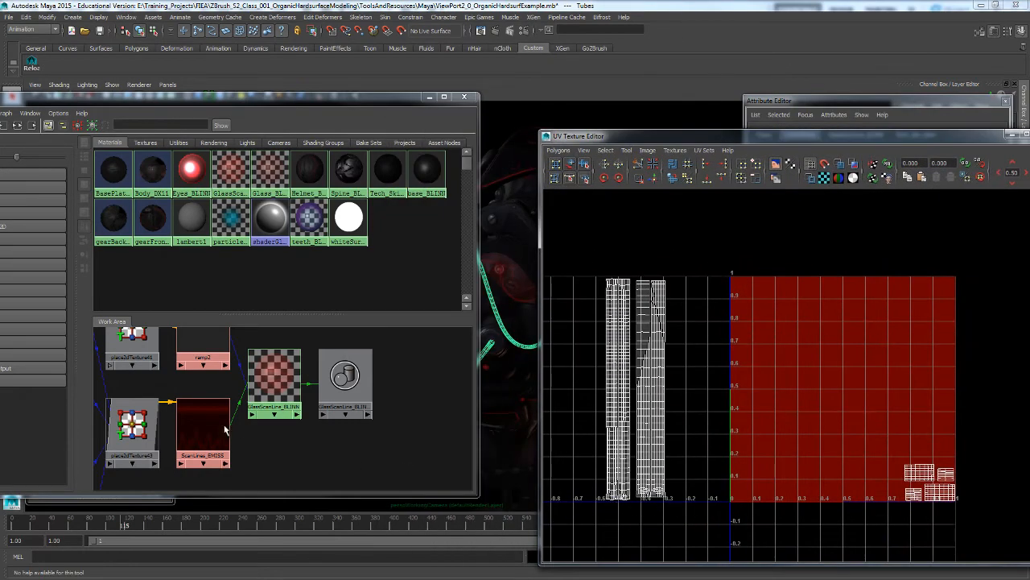
right_click_drag(269, 442, 276, 430, "alt")
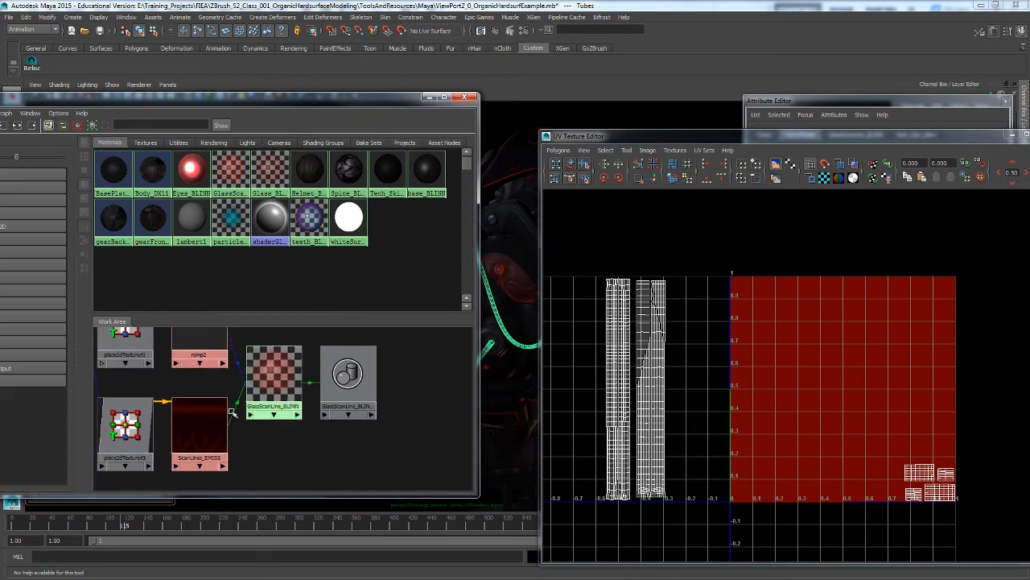
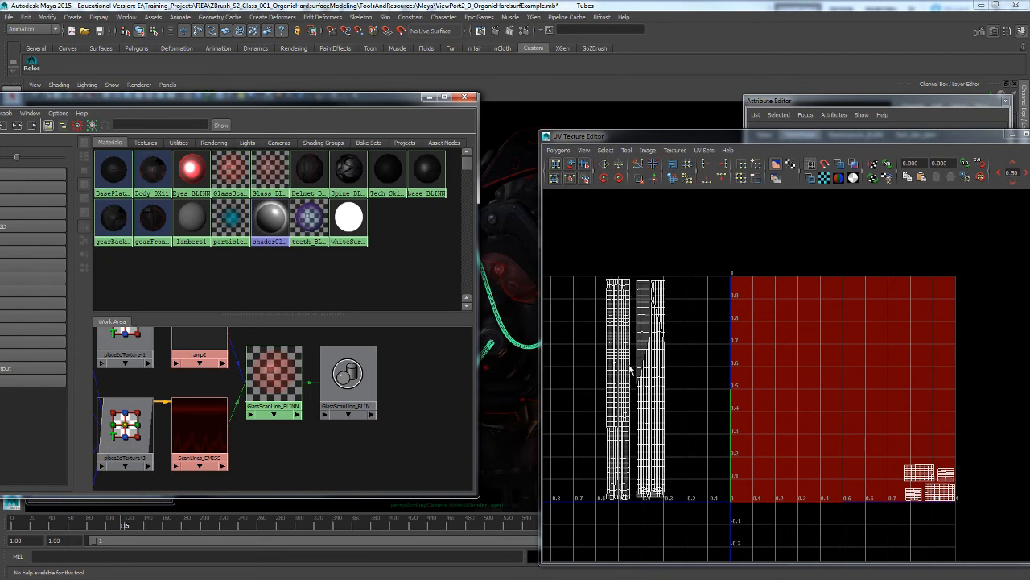
Display the ScanLines_EMISS texture behind the tubes' UVs and examine how the shells line up with it
left_click(673, 342)
left_click(675, 150)
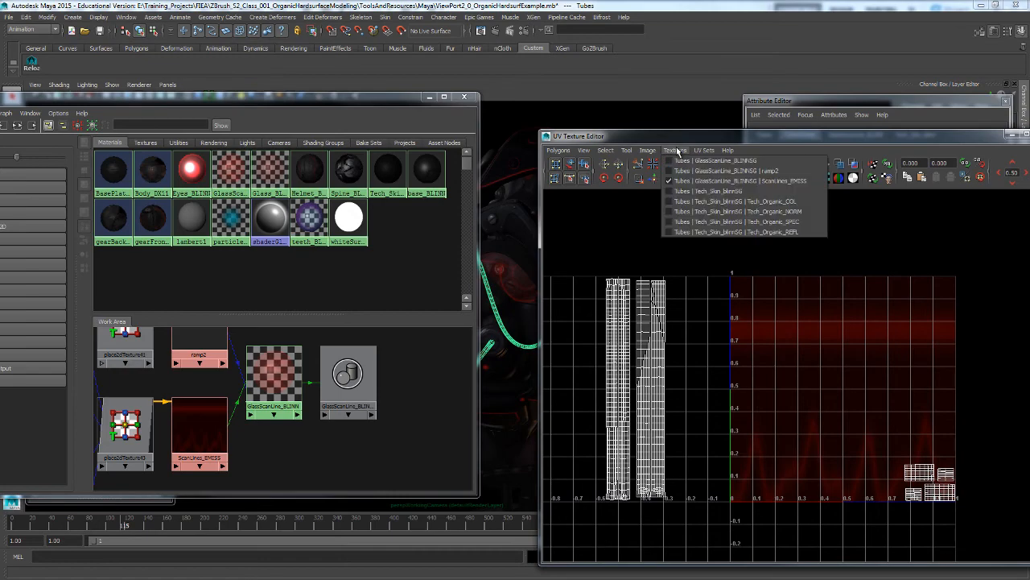
left_click(697, 181)
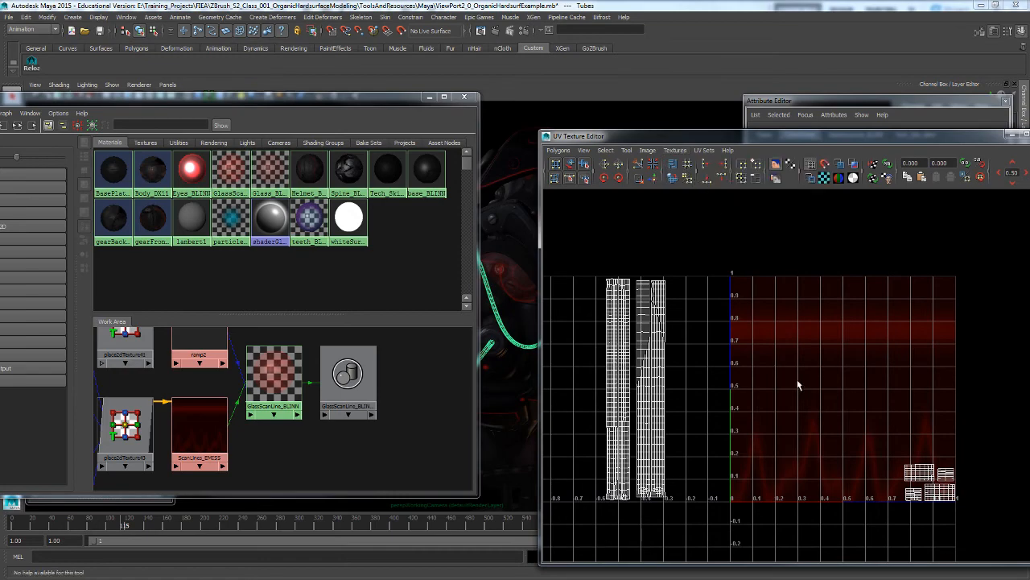
middle_click_drag(812, 413, 760, 408, "alt")
right_click_drag(756, 408, 762, 408, "alt")
middle_click_drag(748, 408, 829, 415, "alt")
right_click_drag(834, 415, 767, 409, "alt")
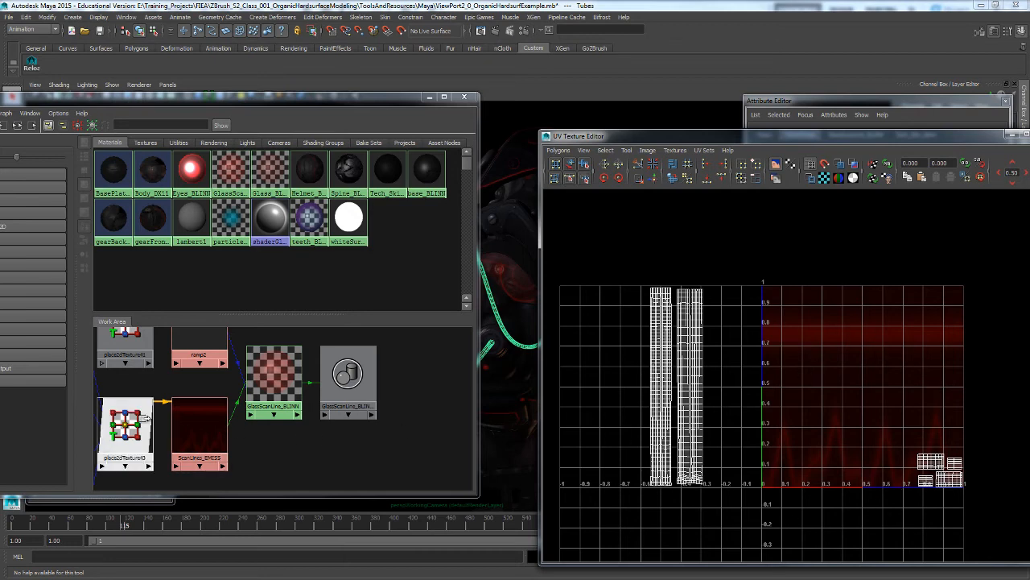
Open the attributes of place2dTexture43 and examine the keyed Repeat UV and Offset values driving ScanLines_EMISS
left_click(127, 423)
double_click(127, 423)
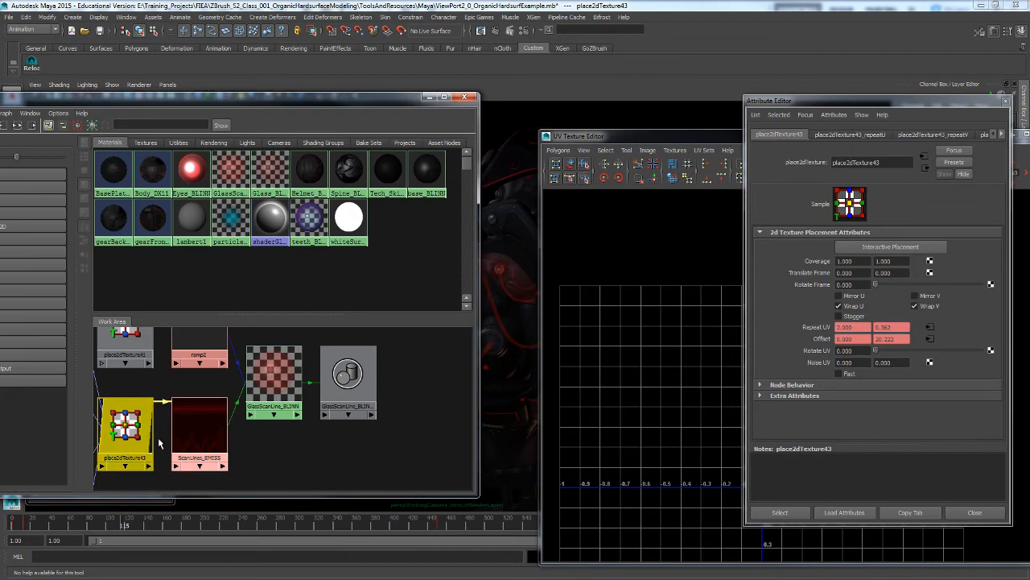
middle_click_drag(207, 444, 296, 441, "alt")
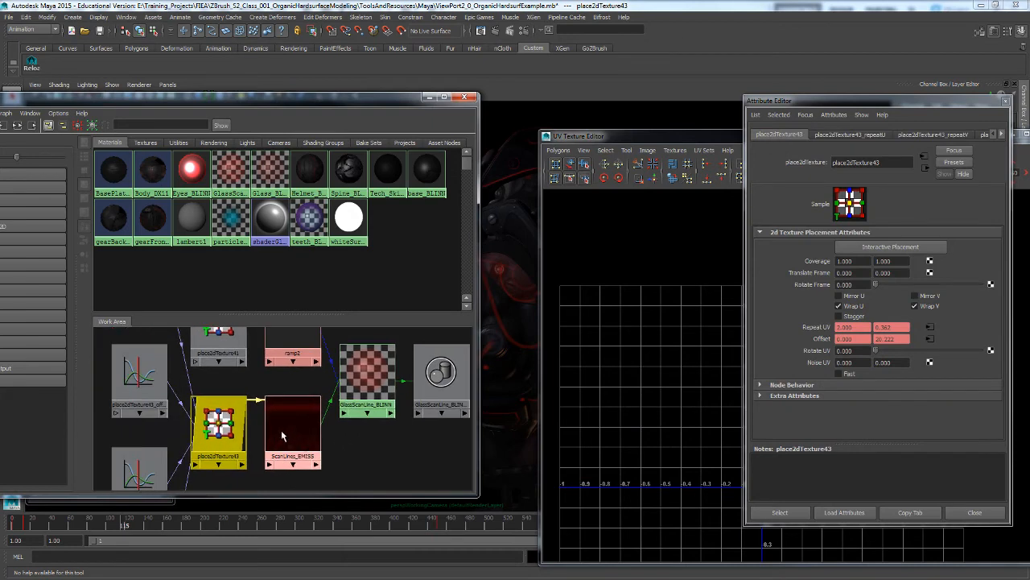
right_click_drag(281, 430, 295, 437, "alt")
middle_click_drag(327, 446, 320, 434, "alt")
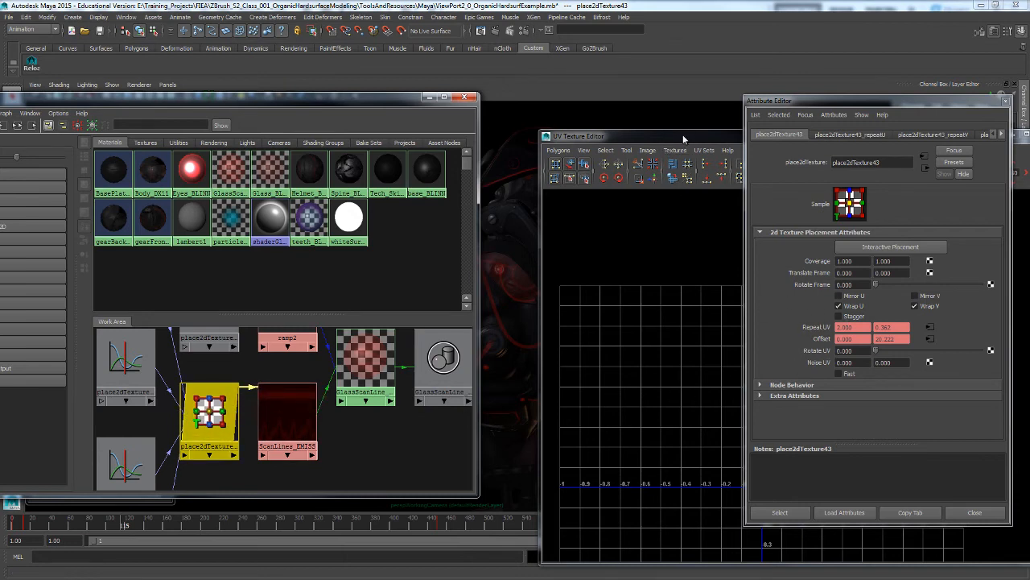
Return the timeline to frame 1 and rearrange the editor windows, narrowing the UV Texture Editor to uncover the placement attributes
left_click_drag(844, 106, 852, 62)
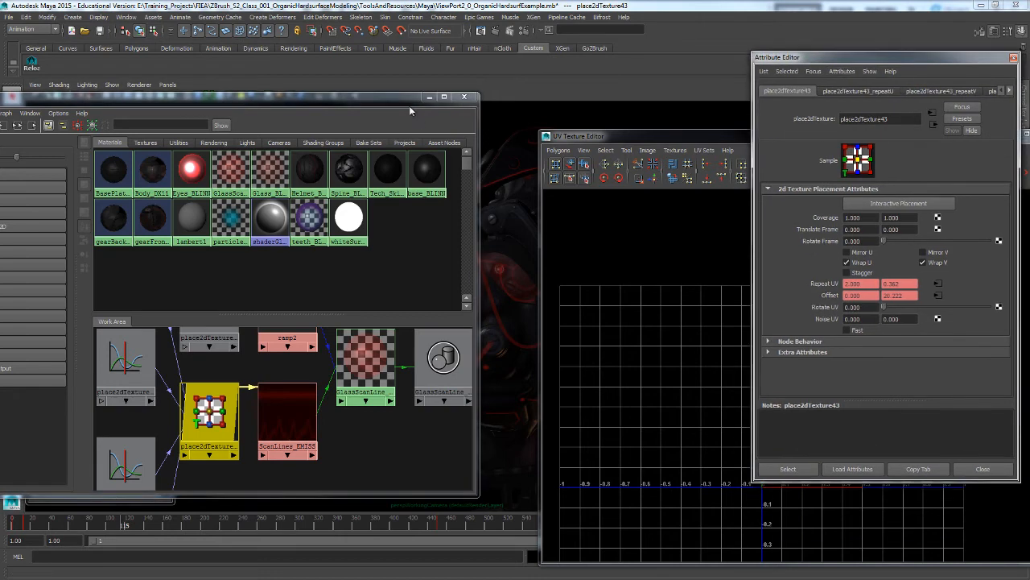
left_click_drag(409, 106, 331, 117)
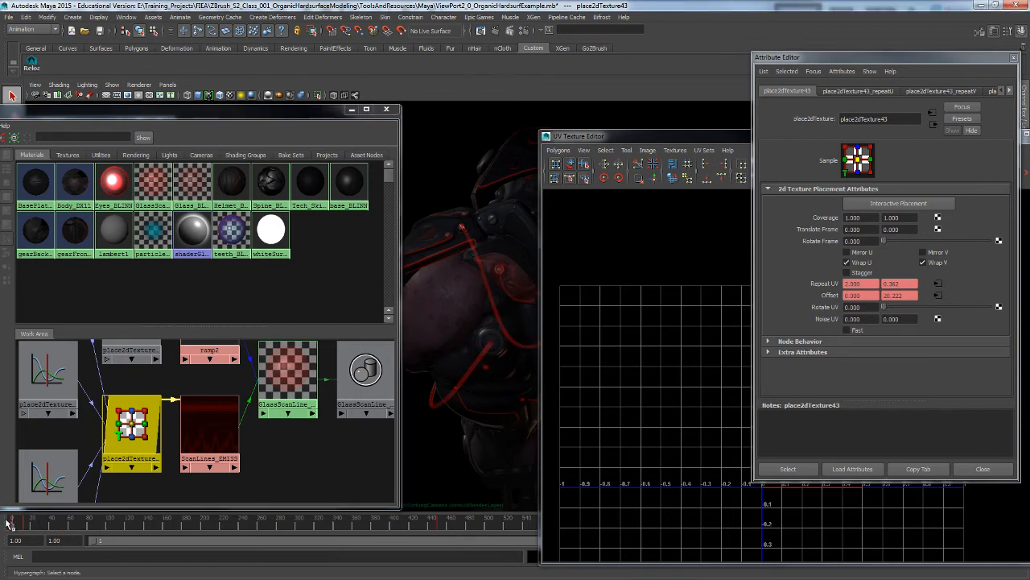
mouse_move(6, 523)
left_mouse_down()
mouse_move(351, 550)
mouse_move(336, 540)
mouse_move(12, 523)
left_mouse_up()
left_click_drag(736, 140, 674, 87)
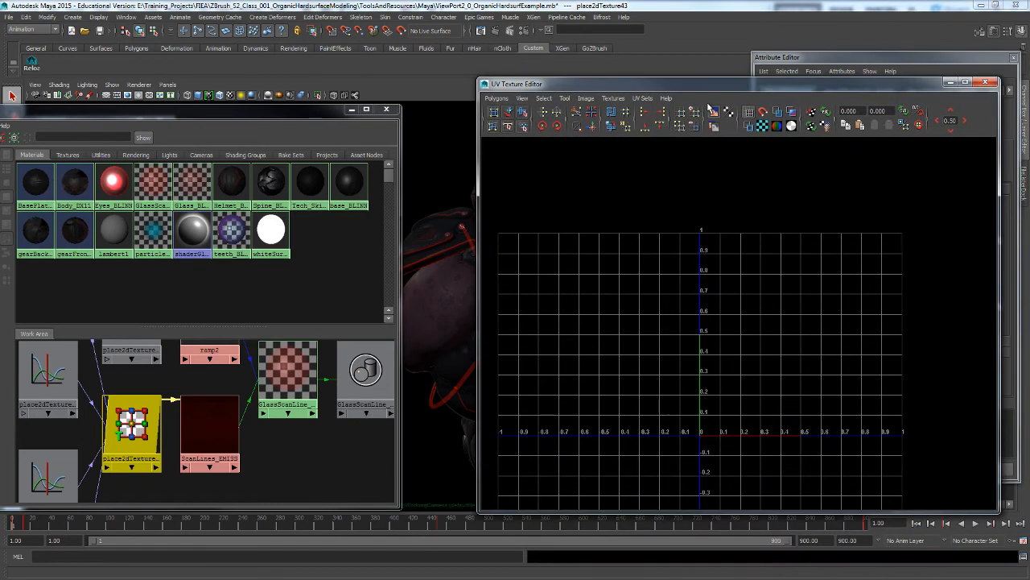
left_click_drag(1002, 83, 827, 122)
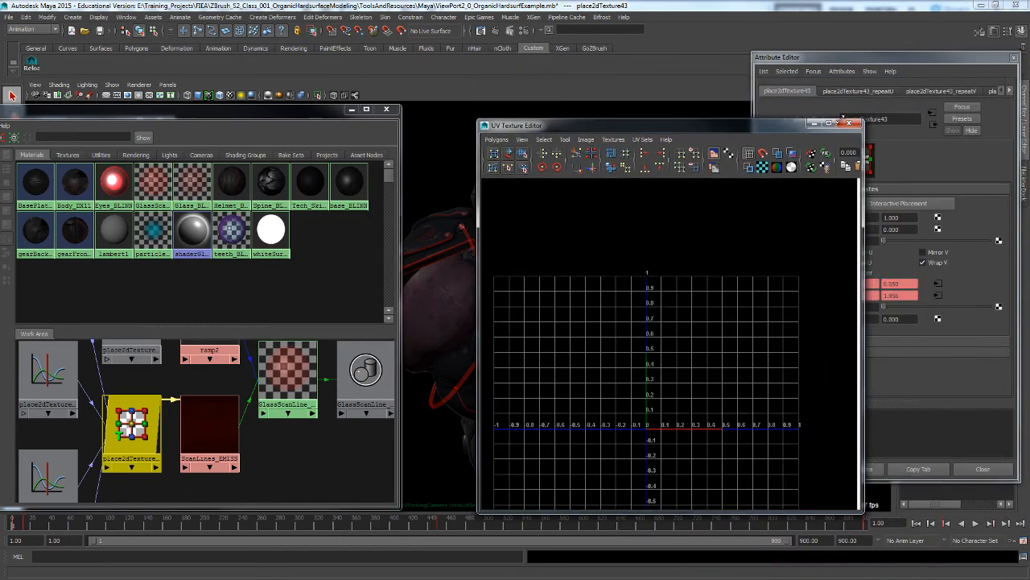
Rearrange the Hypershade and Attribute Editor windows and dismiss the UV Texture Editor to uncover the tubes in the viewport
left_click_drag(299, 112, 290, 66)
left_click_drag(550, 127, 500, 104)
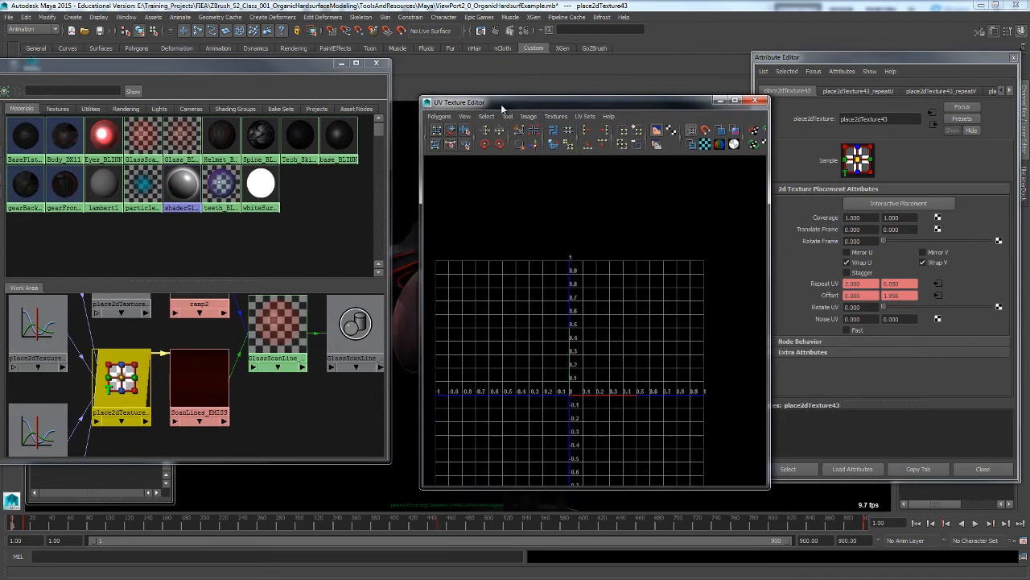
left_click_drag(823, 58, 843, 71)
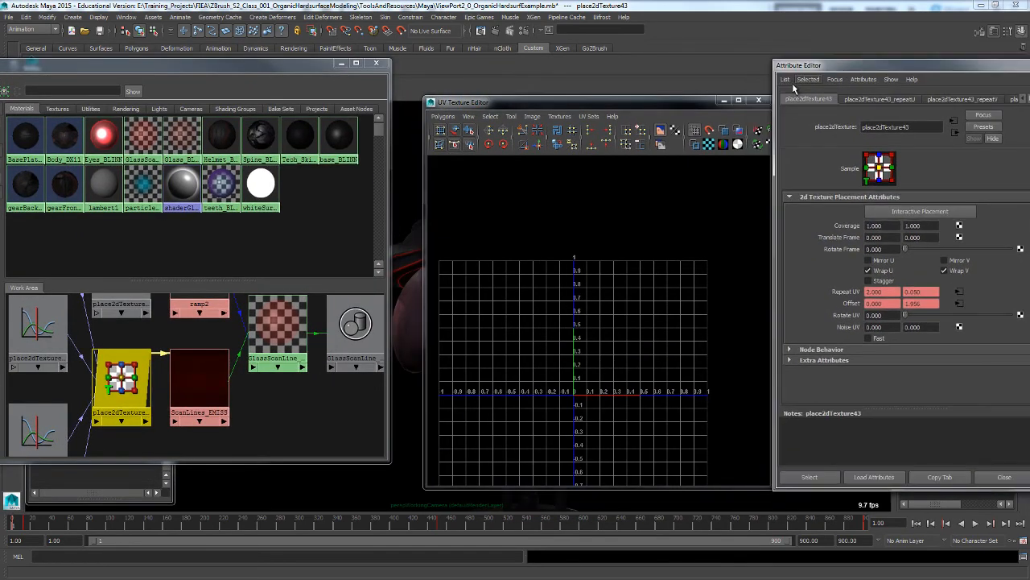
left_click_drag(696, 102, 678, 102)
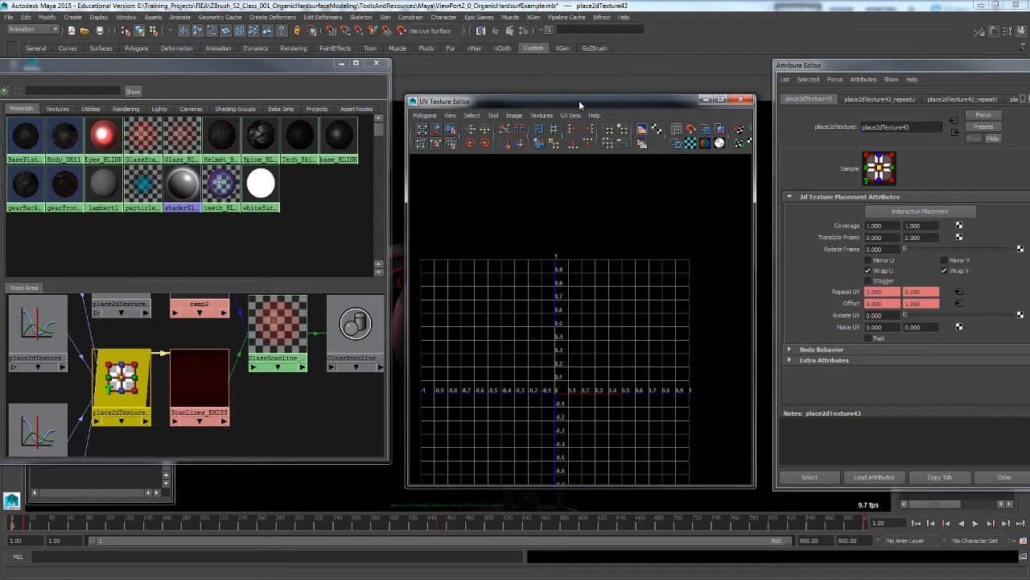
left_click_drag(579, 100, 678, 84)
left_click(439, 403)
left_click(787, 81)
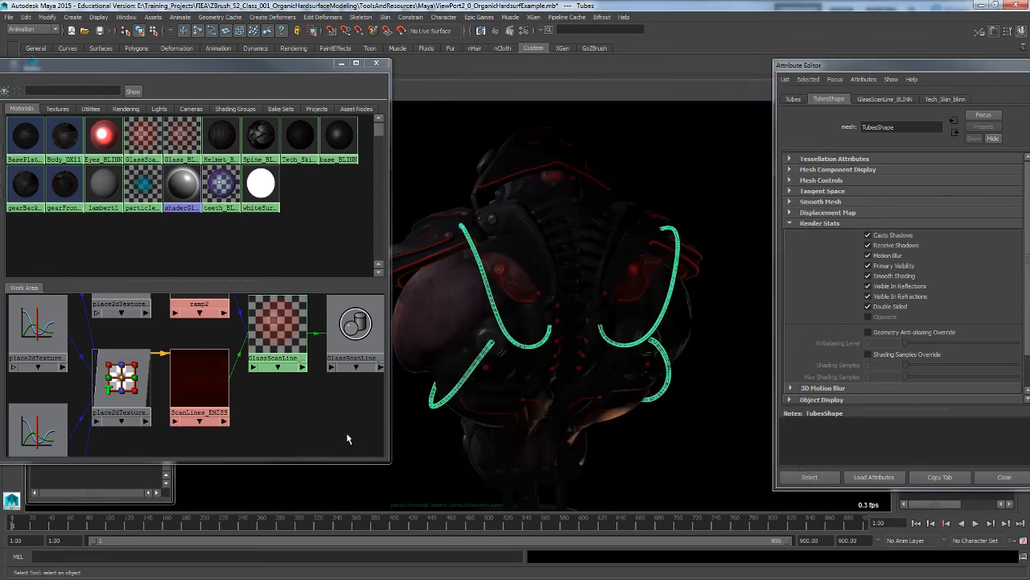
Reselect place2dTexture43 and scrub between frames 1 and 12 to examine how its Repeat UV and Offset values animate
left_click(207, 390)
left_click(128, 385)
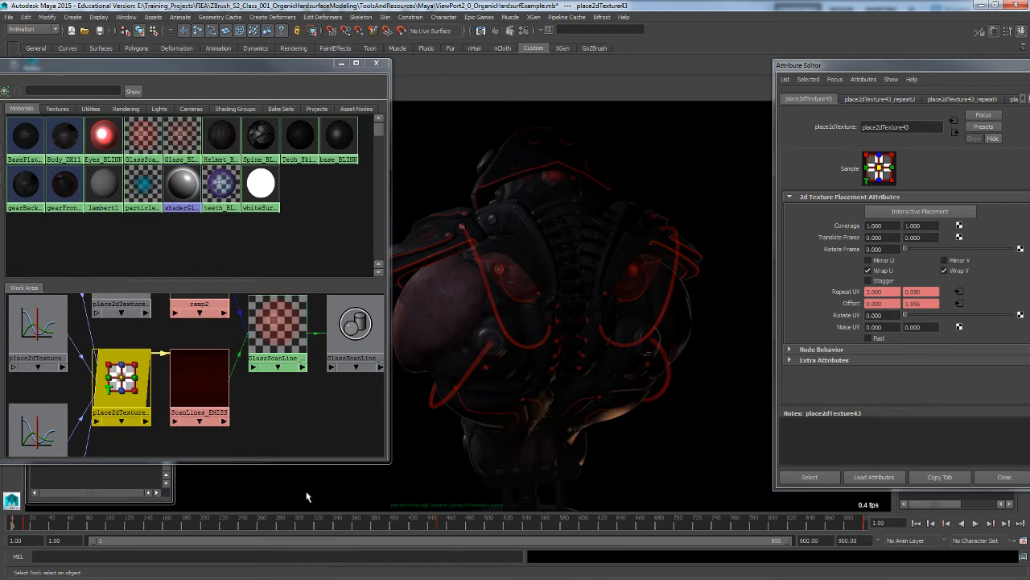
left_click_drag(900, 65, 771, 22)
mouse_move(378, 524)
left_mouse_down()
mouse_move(438, 530)
mouse_move(356, 528)
mouse_move(760, 553)
mouse_move(859, 538)
mouse_move(23, 527)
left_mouse_up()
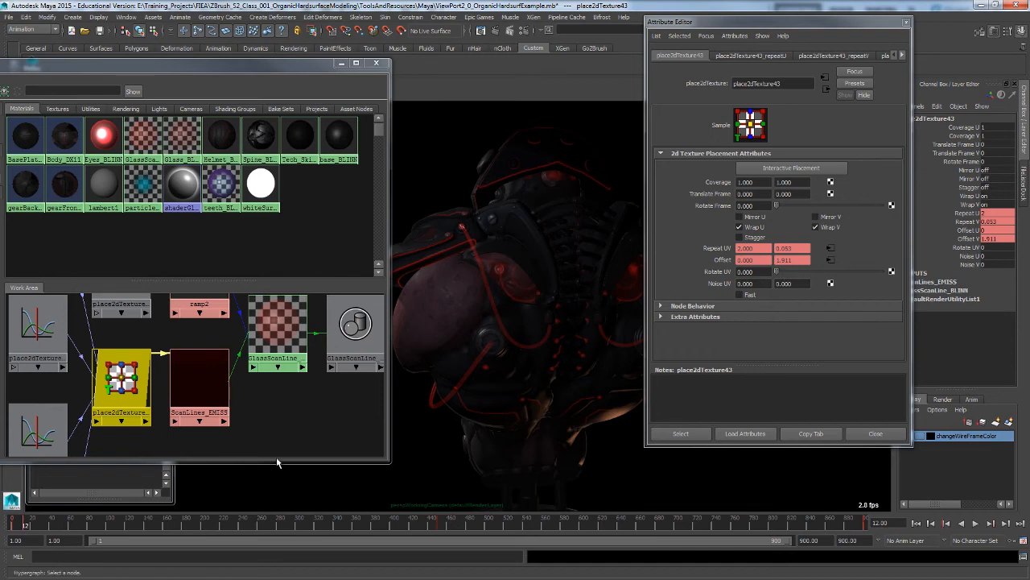
left_click_drag(28, 527, 4, 530)
left_click_drag(16, 528, 25, 526)
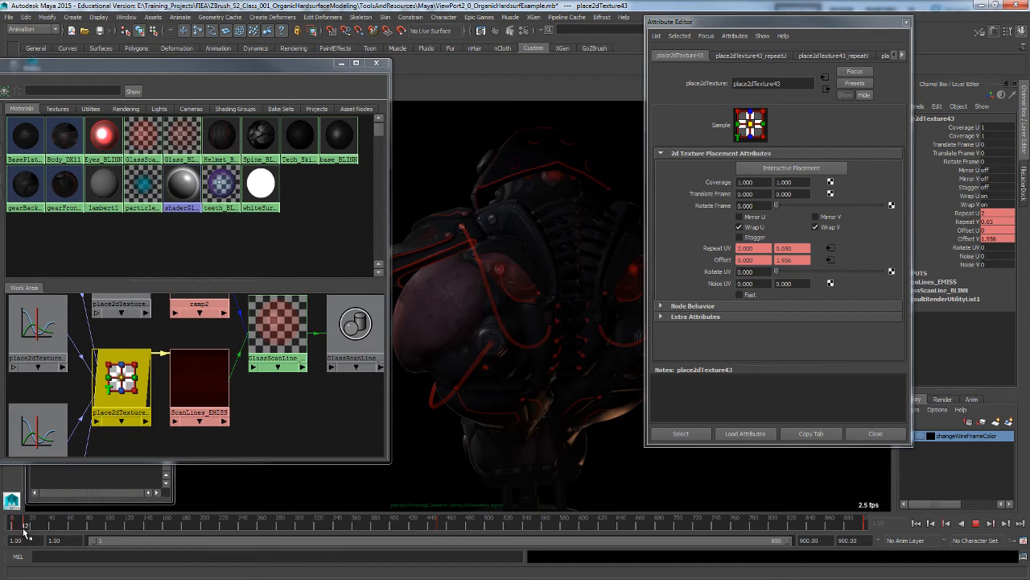
key("Escape")
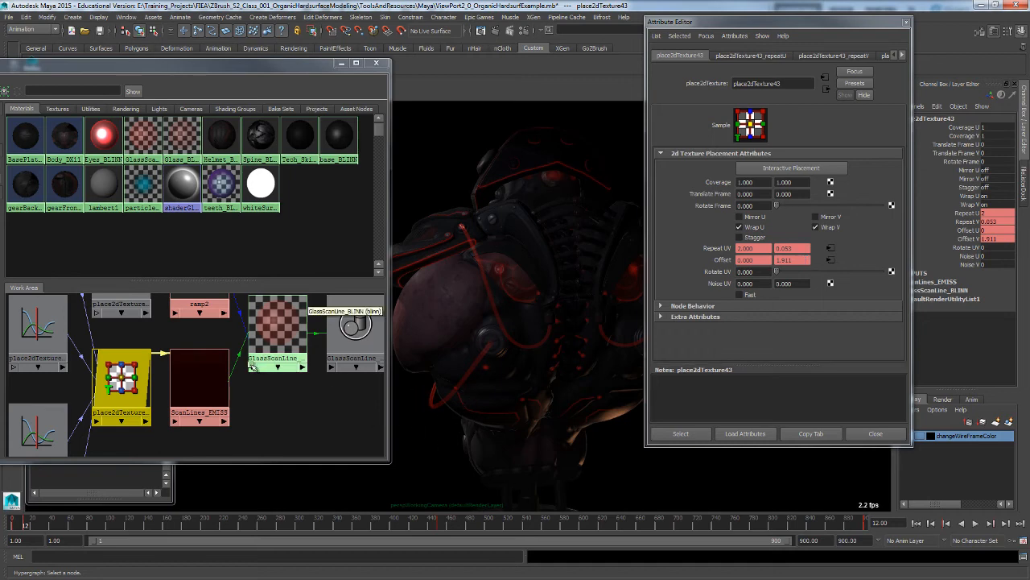
Open the Graph Editor for place2dTexture43, place it beside the Hypershade and frame its animation curves
left_click(125, 17)
mouse_move(145, 45)
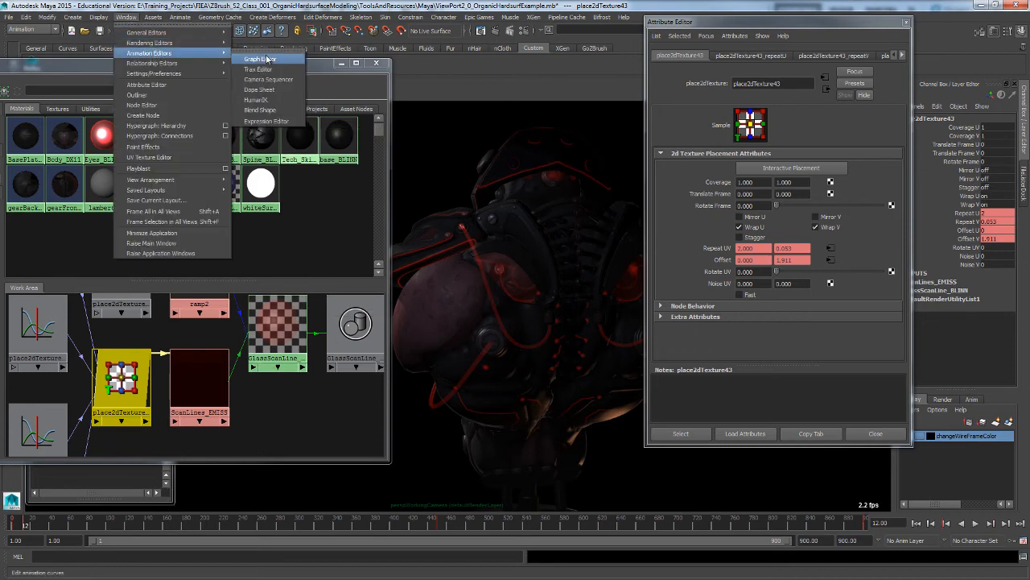
left_click(278, 61)
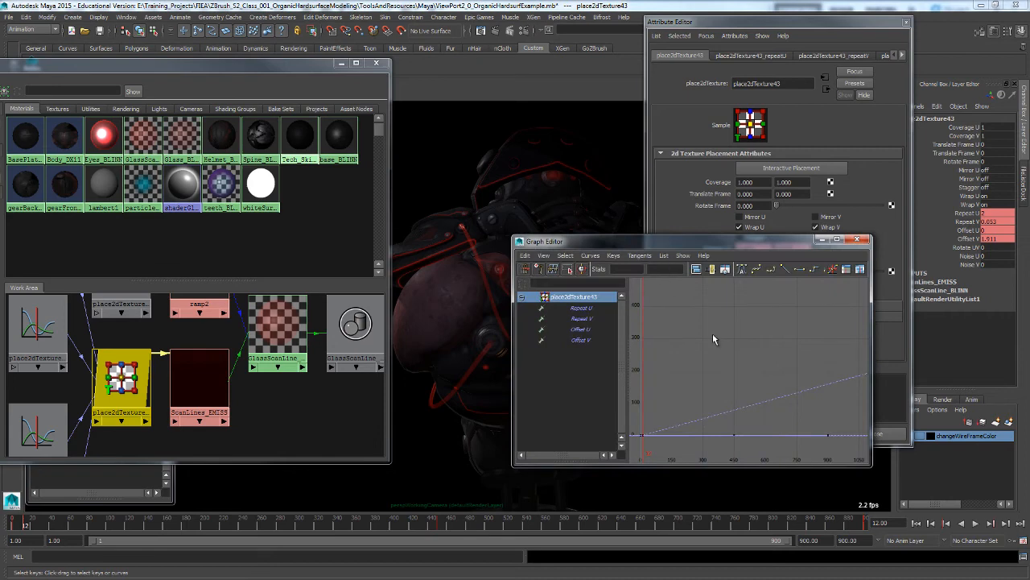
left_click_drag(700, 241, 565, 292)
left_click(140, 385)
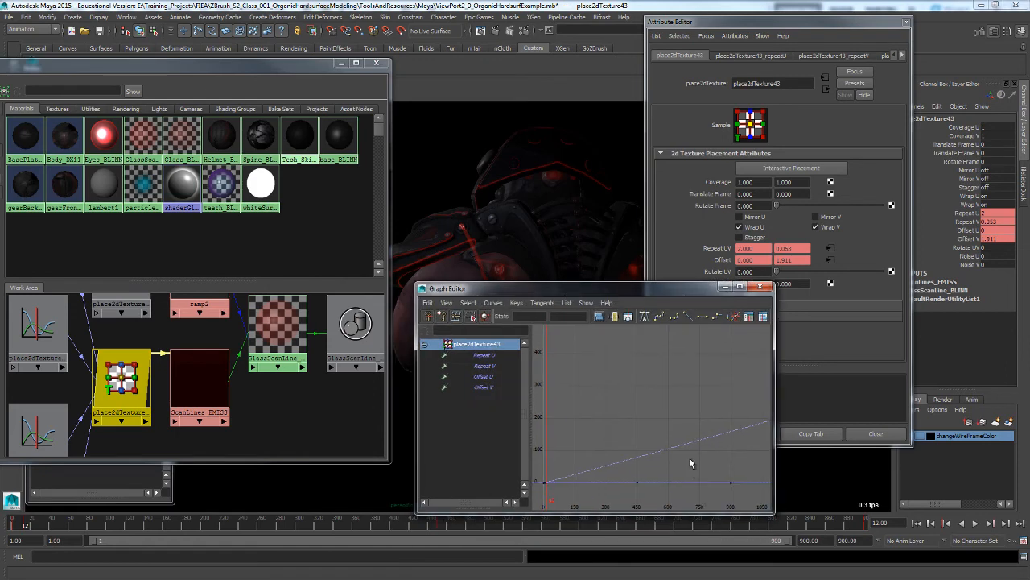
key("f")
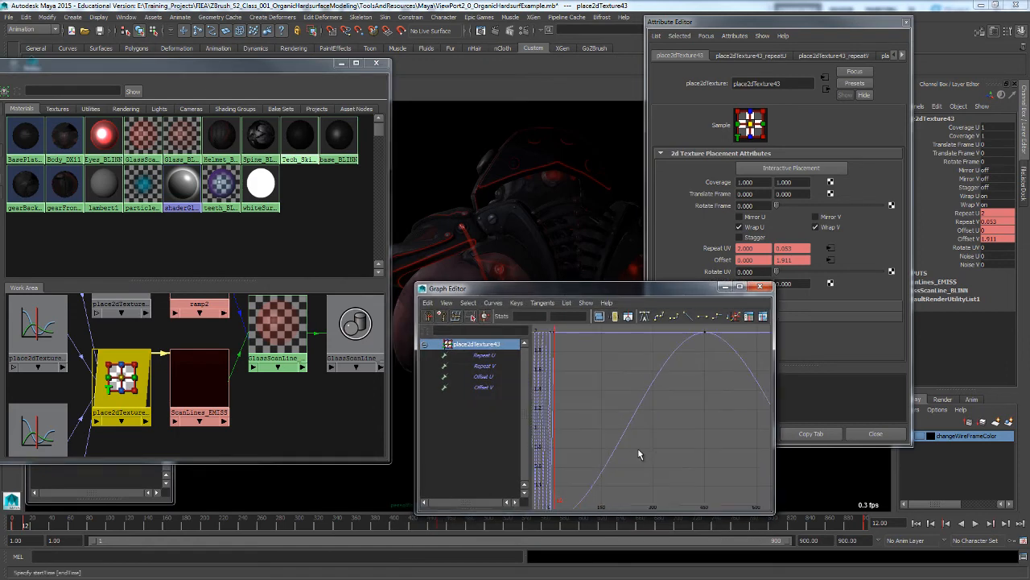
Isolate the Offset V curve of place2dTexture43 and frame its keys for inspection
left_click(490, 378)
left_click(492, 388)
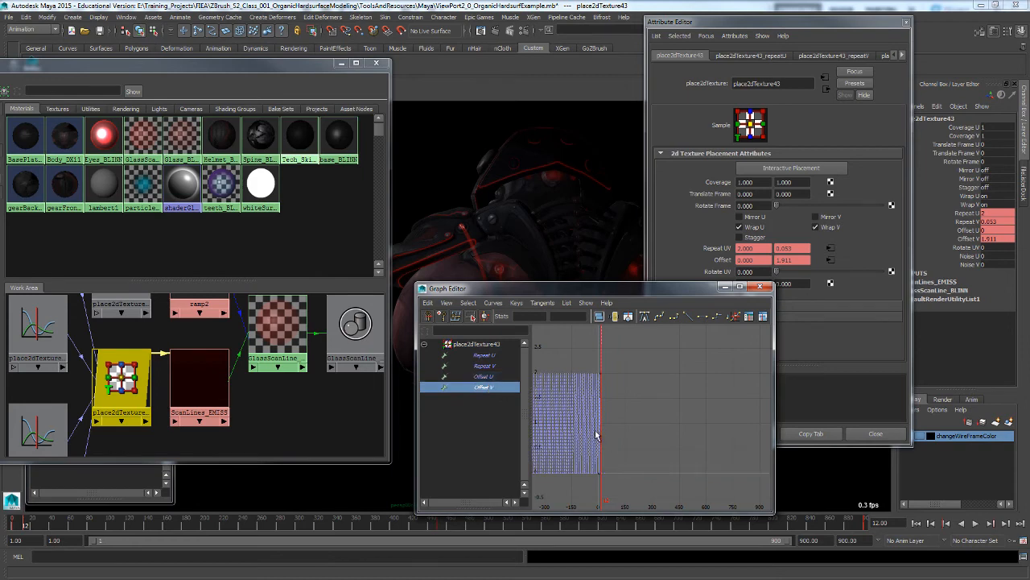
scroll(536, 403, "up", 1)
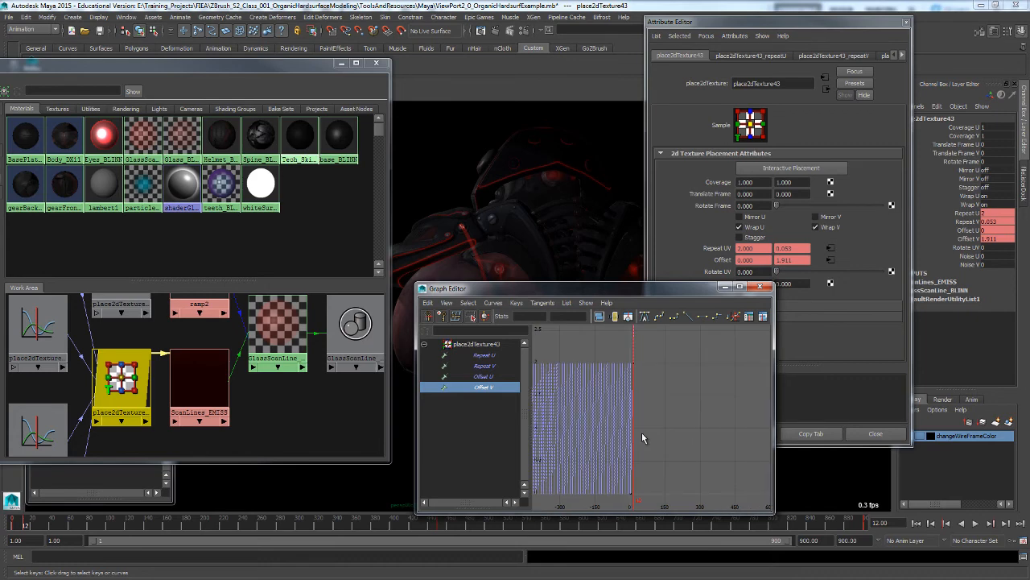
key("f")
scroll(695, 456, "down", 5)
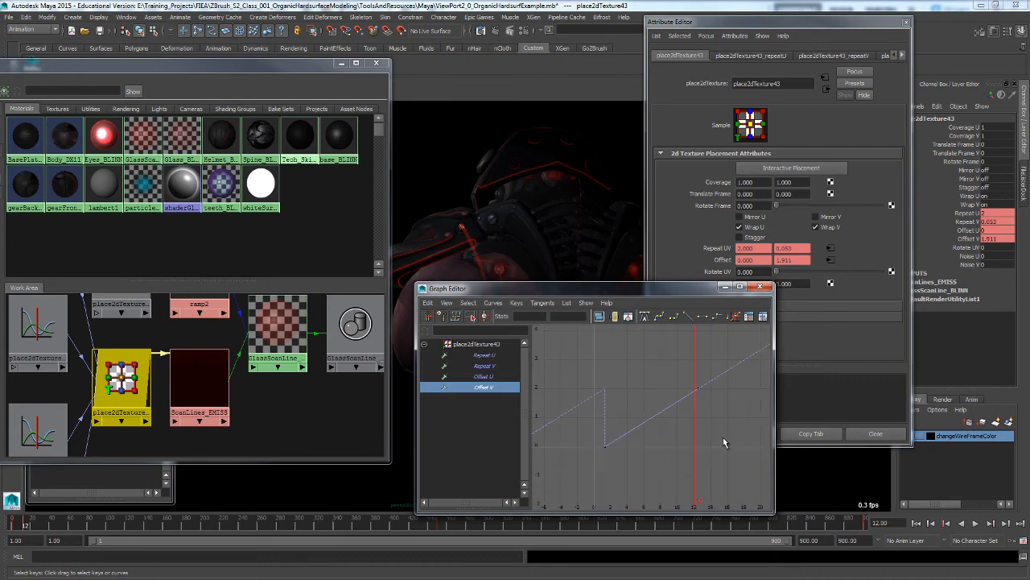
scroll(685, 452, "up", 5)
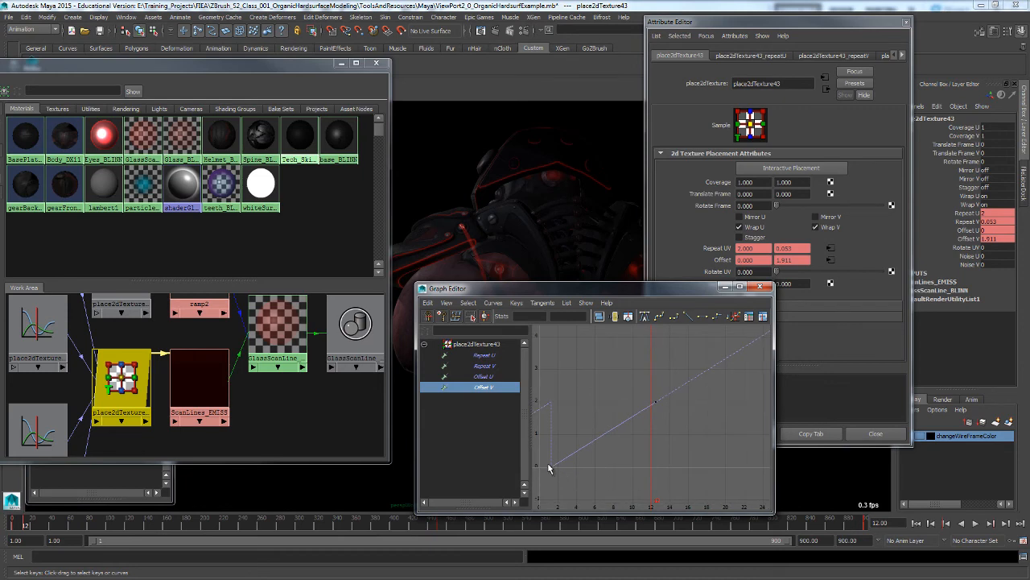
Select the start and end keys of the Offset V curve in turn and examine their times and values
left_click_drag(558, 481, 546, 460)
left_click_drag(538, 317, 507, 316)
type("12.5")
key("Return")
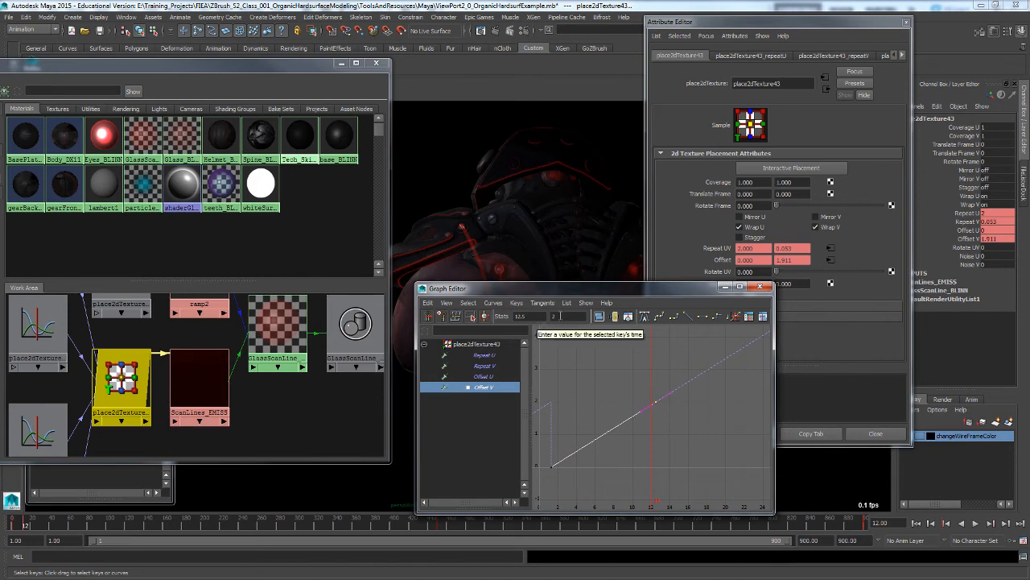
left_click_drag(541, 457, 574, 489)
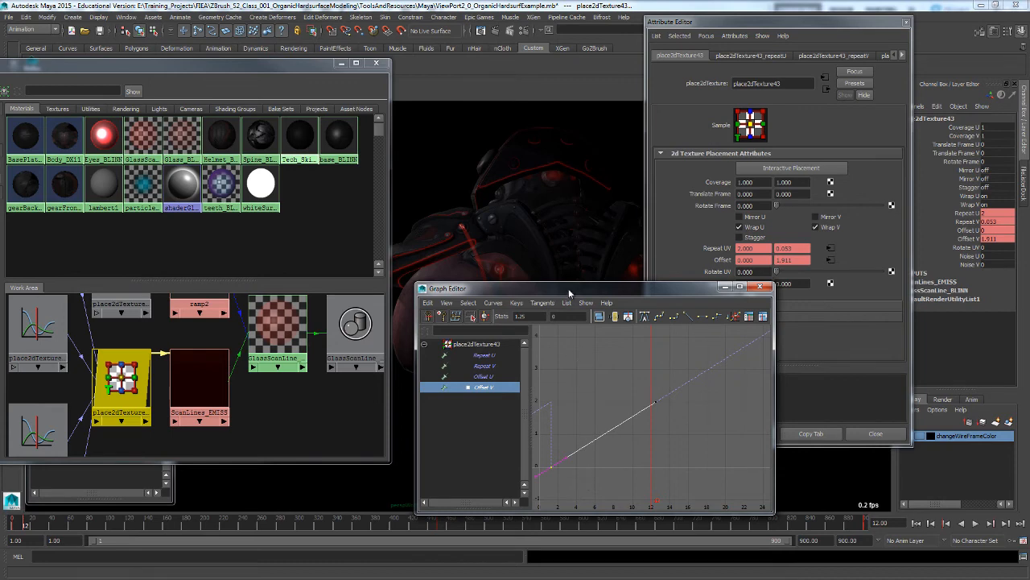
left_click_drag(569, 290, 608, 290)
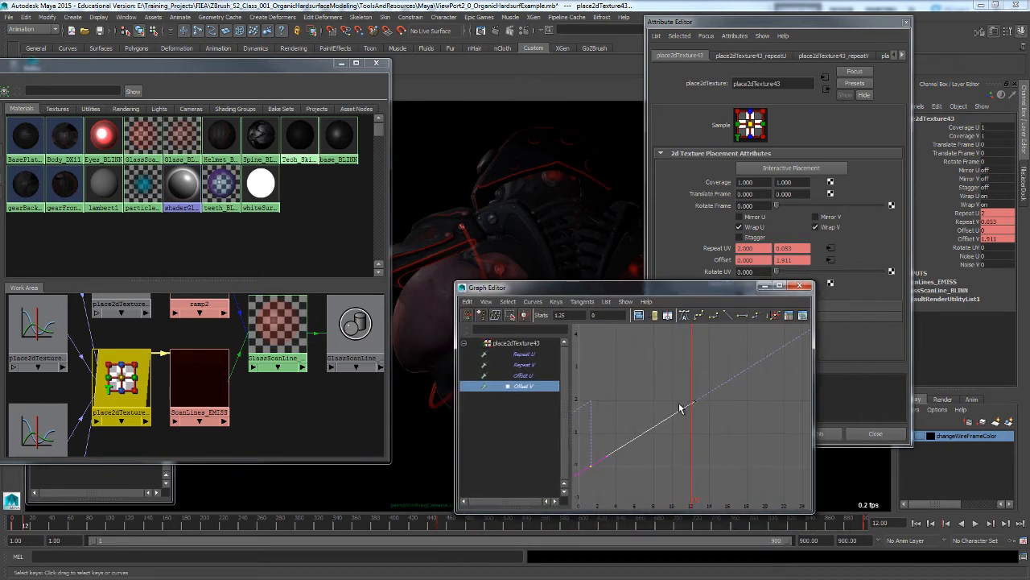
scroll(706, 425, "down", 3)
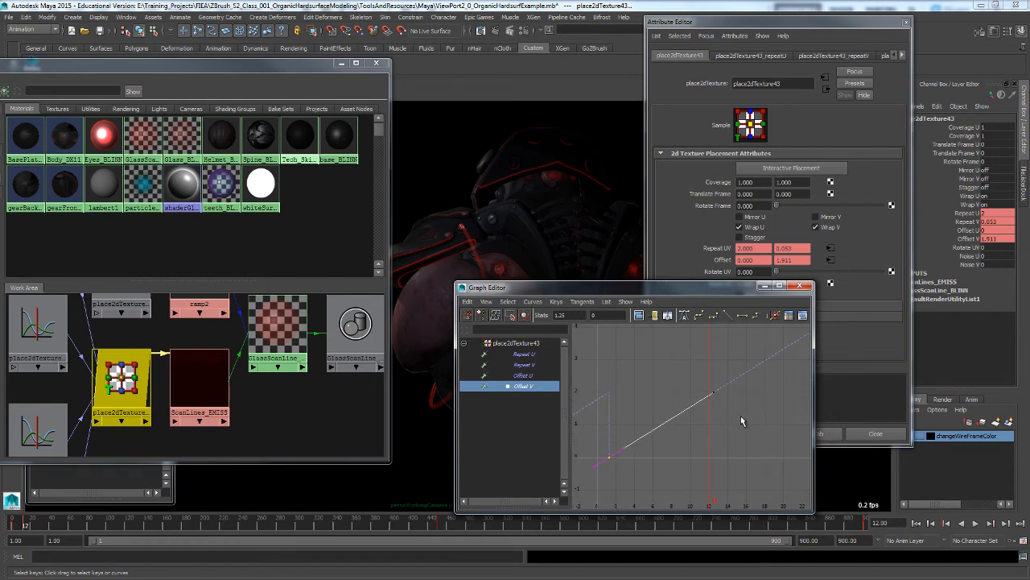
left_click(705, 403)
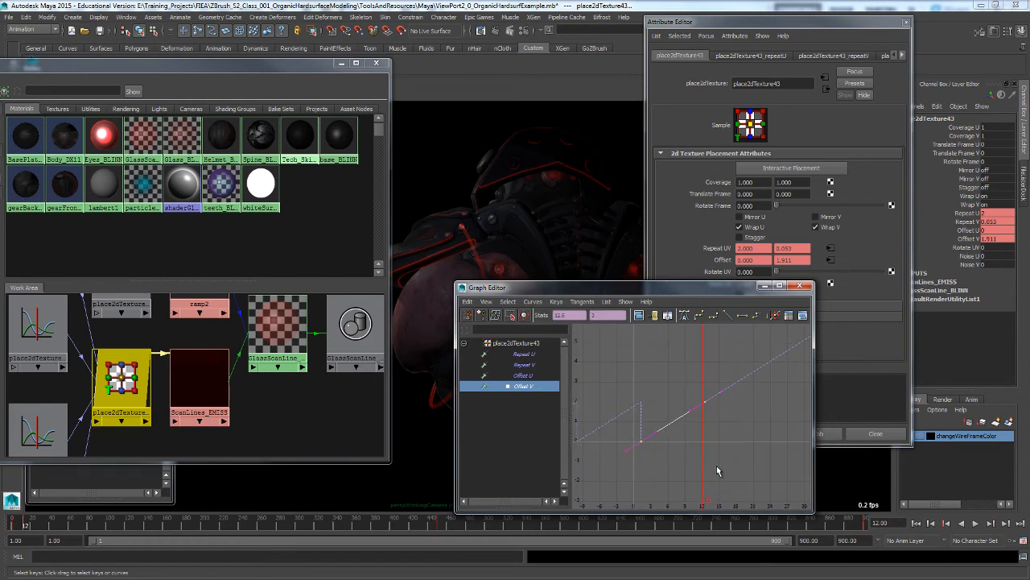
left_click_drag(627, 427, 668, 458)
left_click_drag(692, 391, 718, 417)
middle_click_drag(718, 422, 701, 430, "alt")
left_click(617, 460)
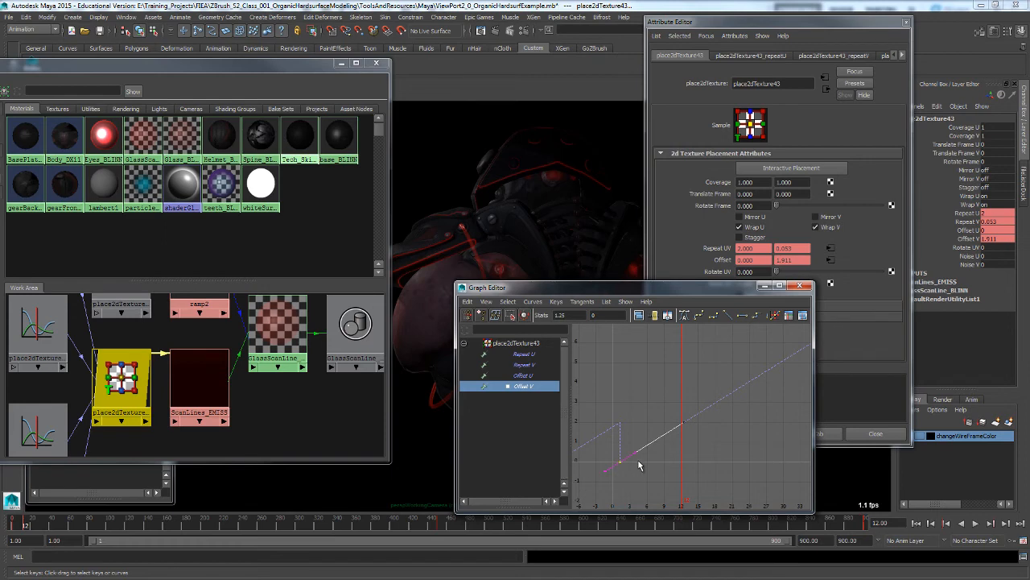
Select both keys of the Offset V curve and set its Post Infinity to Cycle with Offset
left_click_drag(673, 409, 703, 442)
left_click_drag(621, 392, 689, 488)
left_click(533, 302)
mouse_move(548, 321)
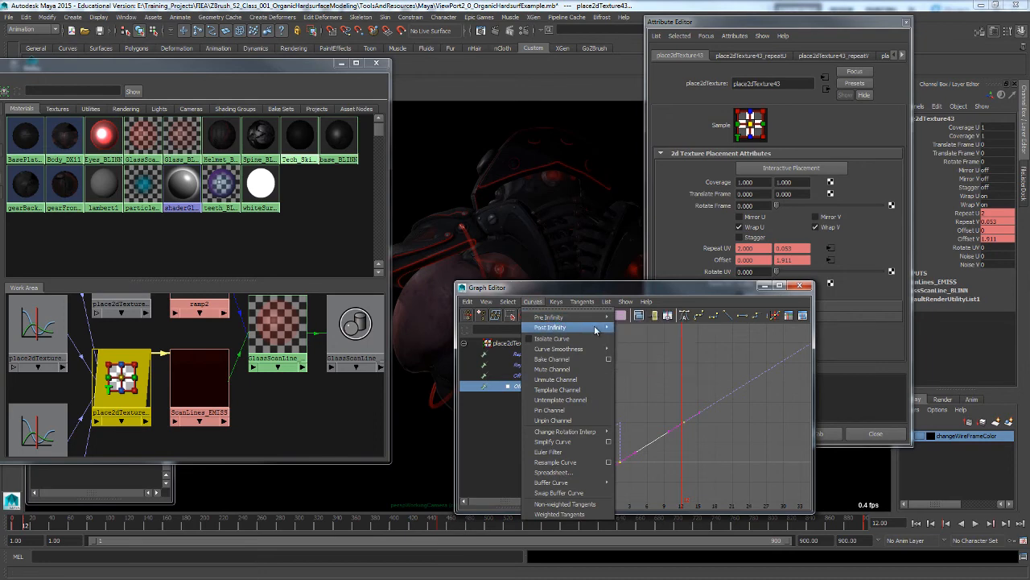
mouse_move(596, 329)
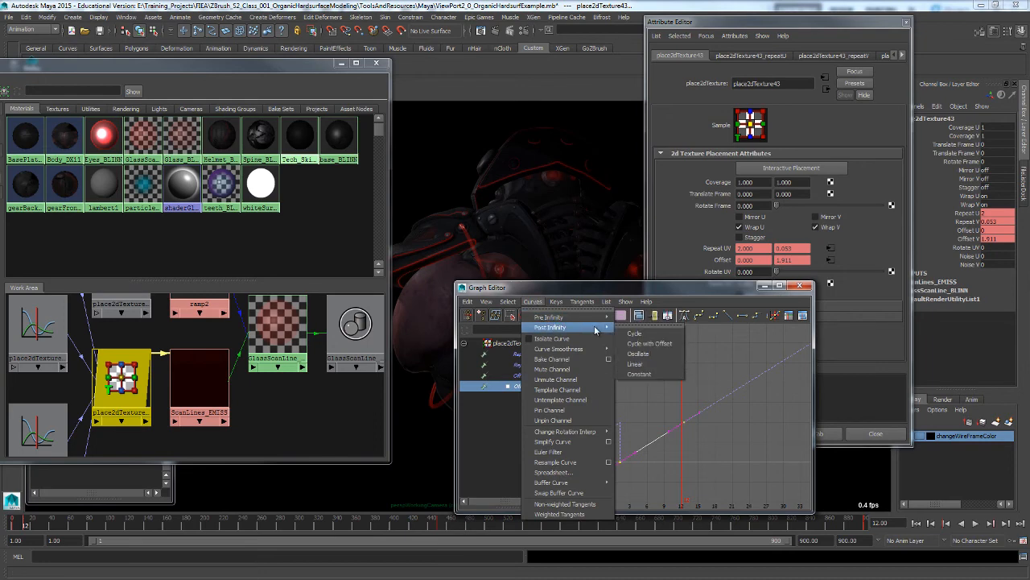
left_click(636, 344)
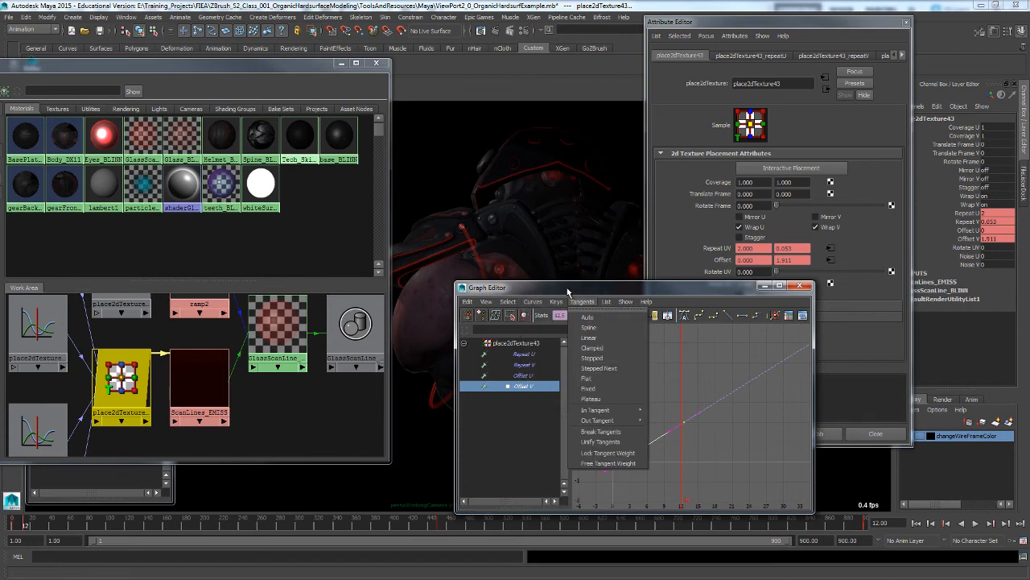
Toggle the Infinity display off and on again to compare the Offset V curve with and without its extrapolation
left_click(489, 301)
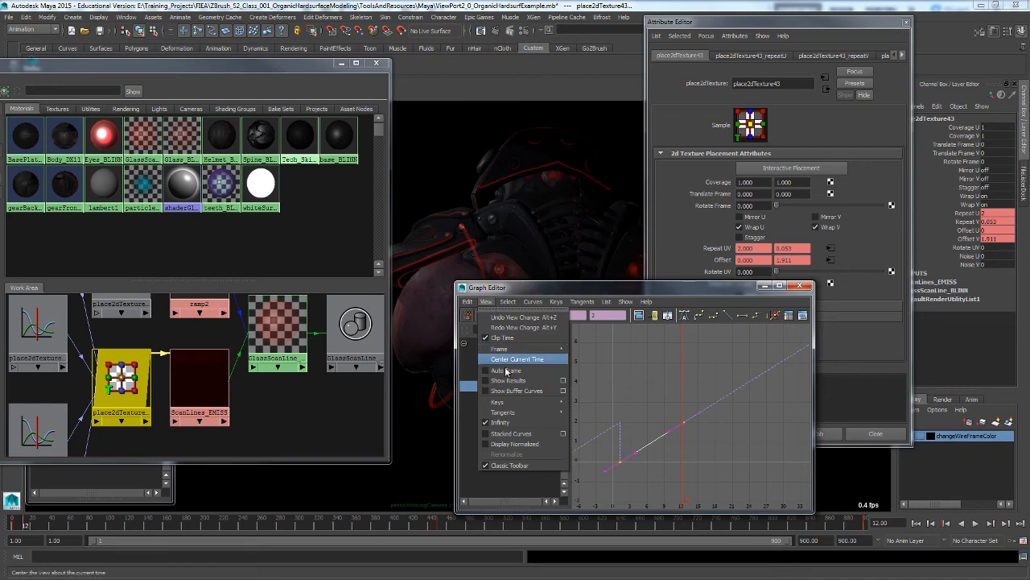
left_click(500, 422)
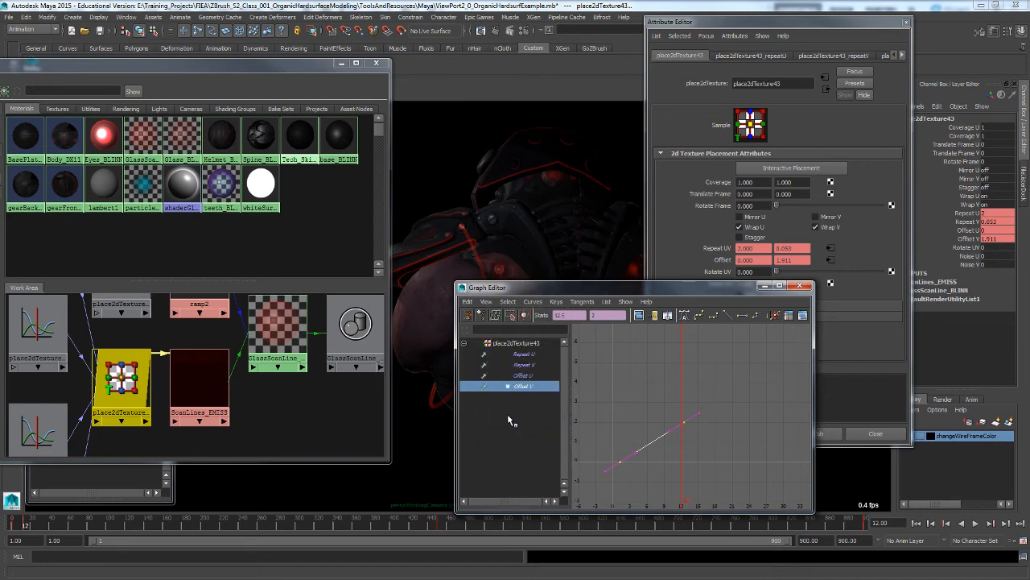
left_click(489, 302)
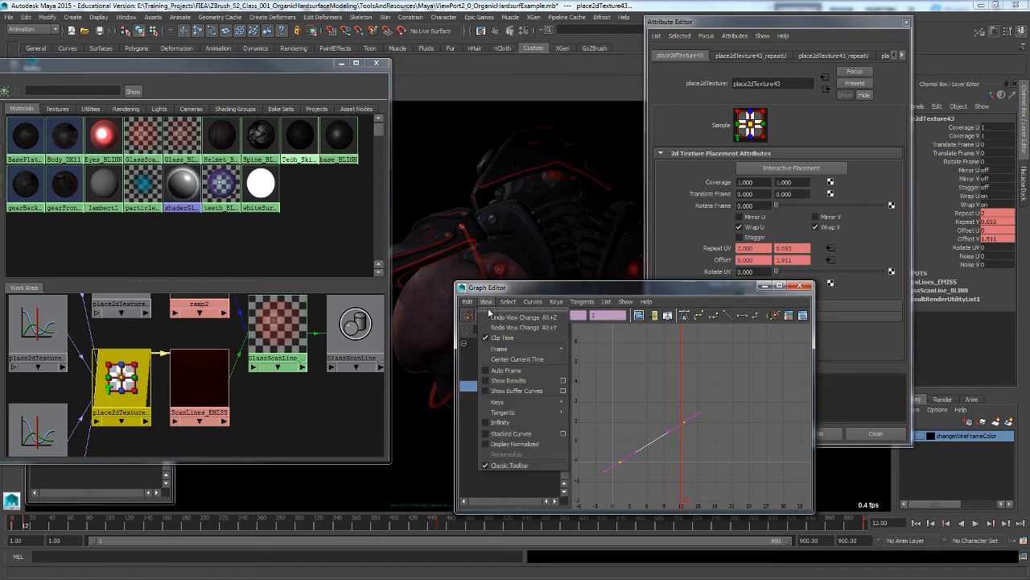
left_click(506, 423)
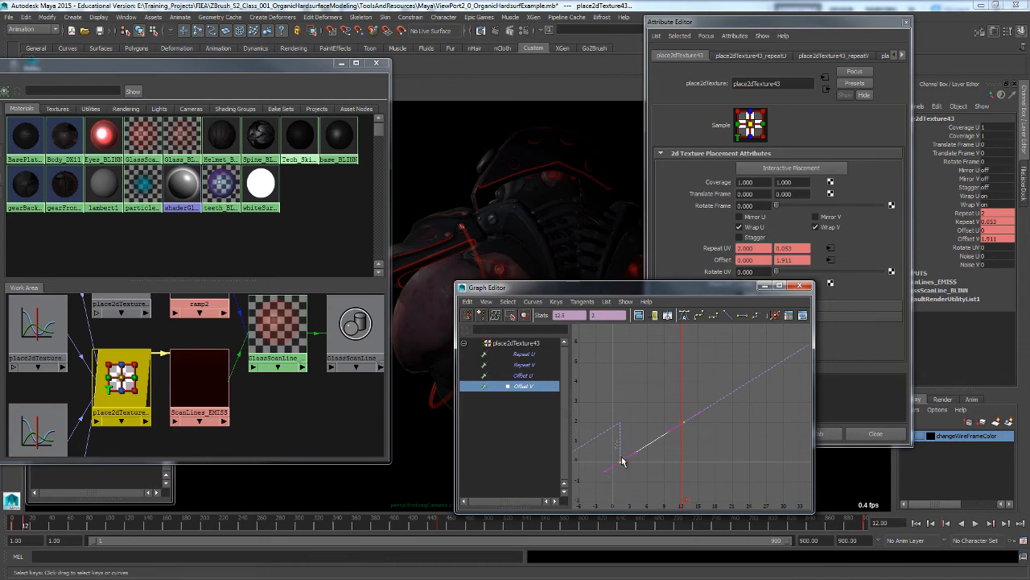
Examine how the Offset V curve continues beyond its end key and review the Post Infinity options without changing them
left_click(644, 422)
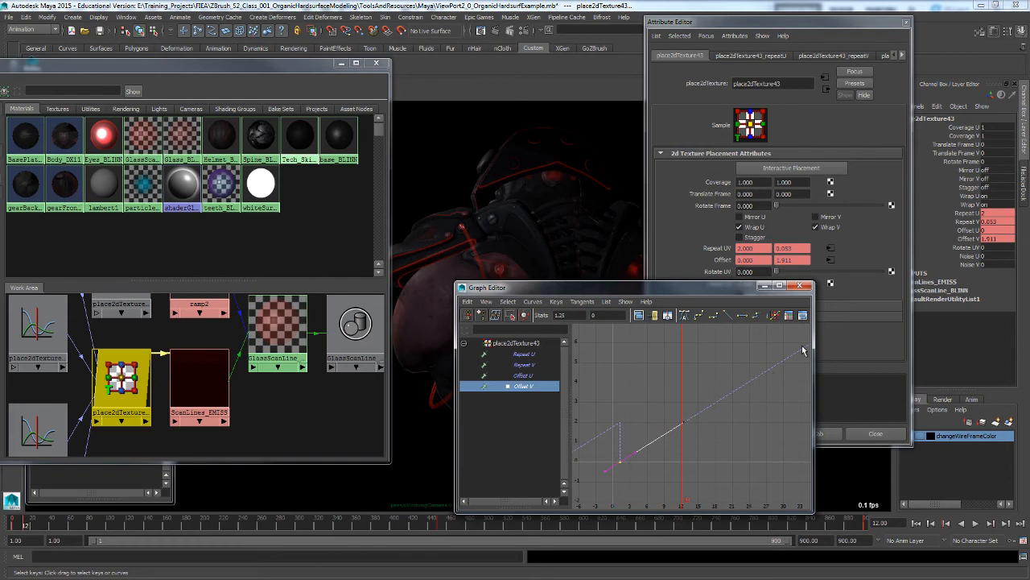
scroll(750, 434, "down", 4)
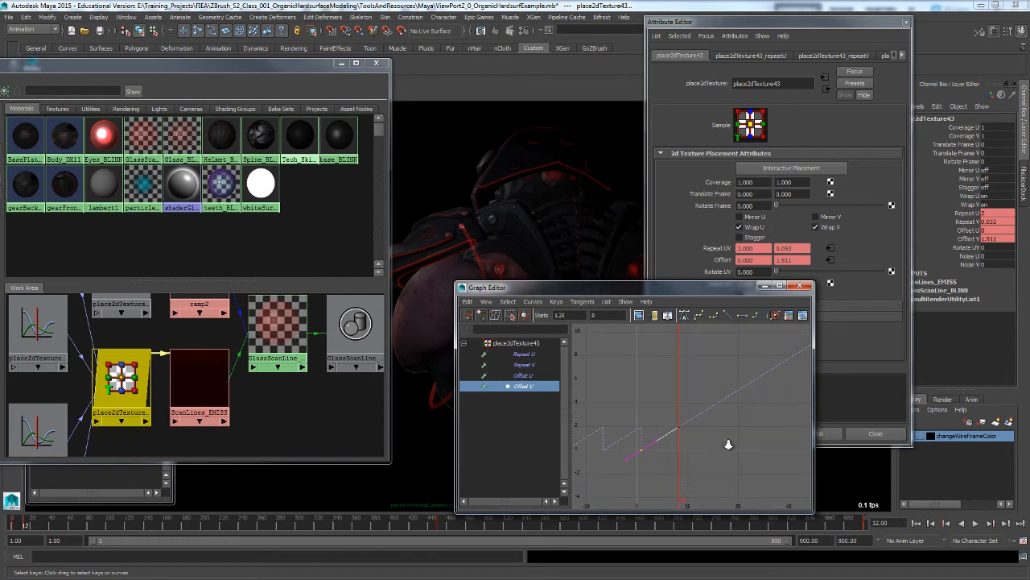
left_click(535, 302)
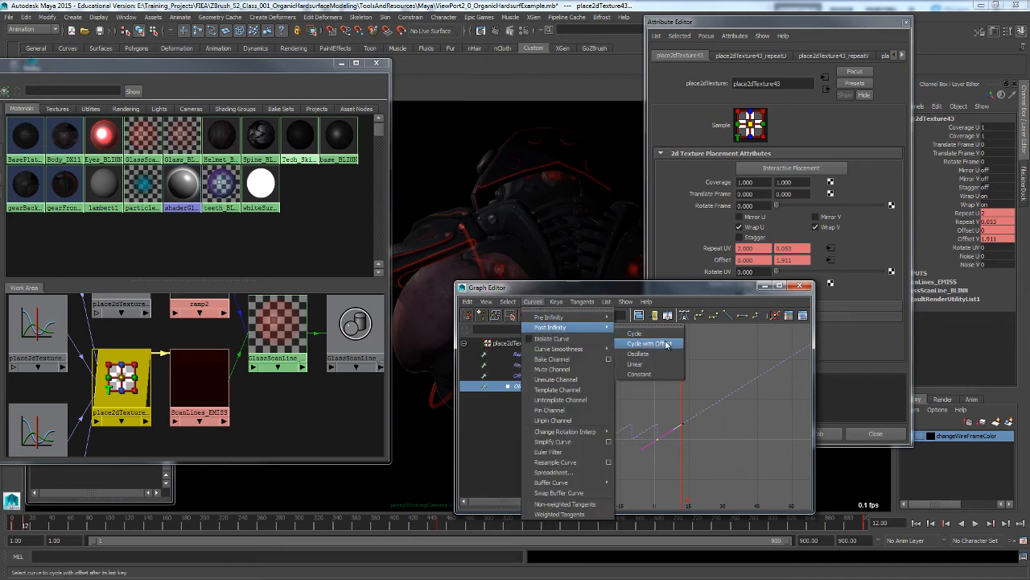
left_click(726, 396)
mouse_move(754, 405)
right_mouse_down("alt")
mouse_move(741, 403)
mouse_move(756, 416)
right_mouse_up("alt")
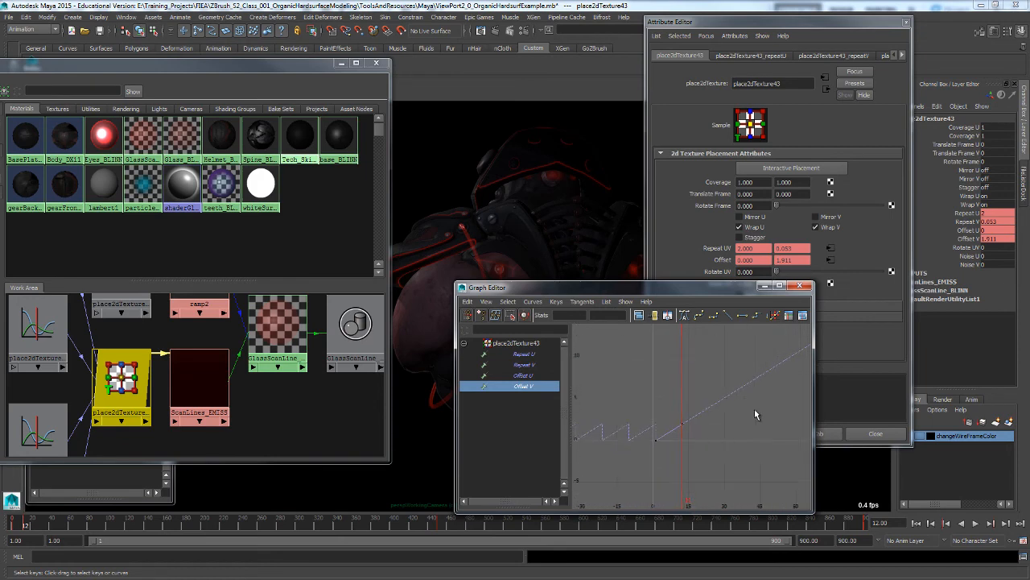
middle_click_drag(757, 415, 721, 407, "alt")
right_click_drag(721, 407, 727, 409, "alt")
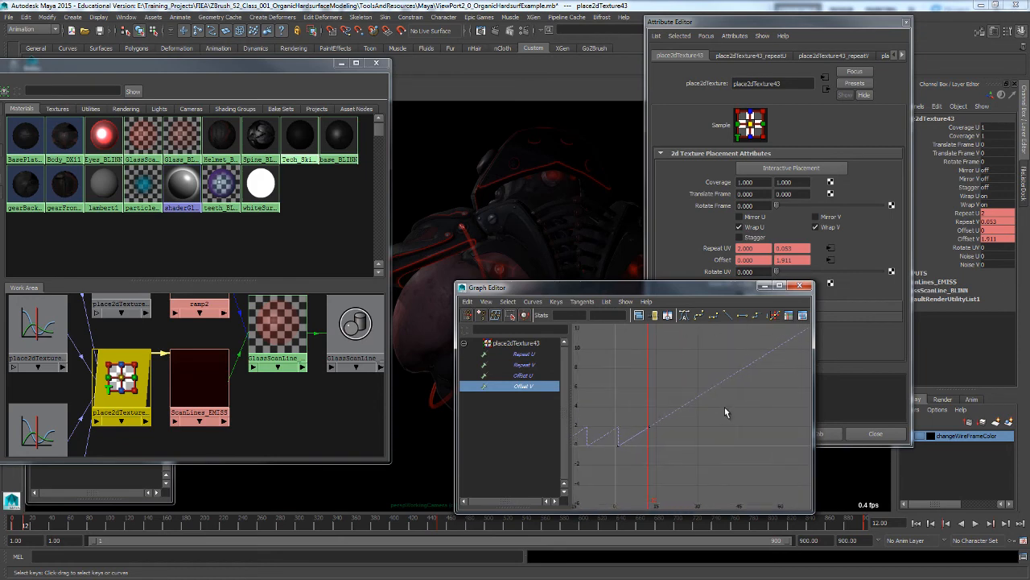
middle_click_drag(725, 407, 710, 424, "alt")
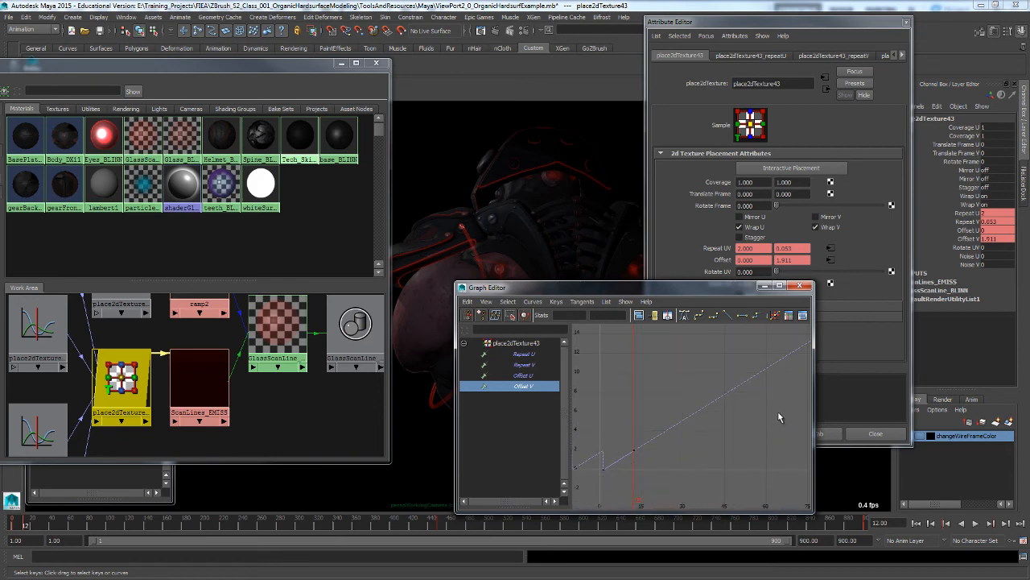
Close the Graph Editor and play the animation to watch the scan lines move along the tubes
right_click_drag(779, 416, 734, 407, "alt")
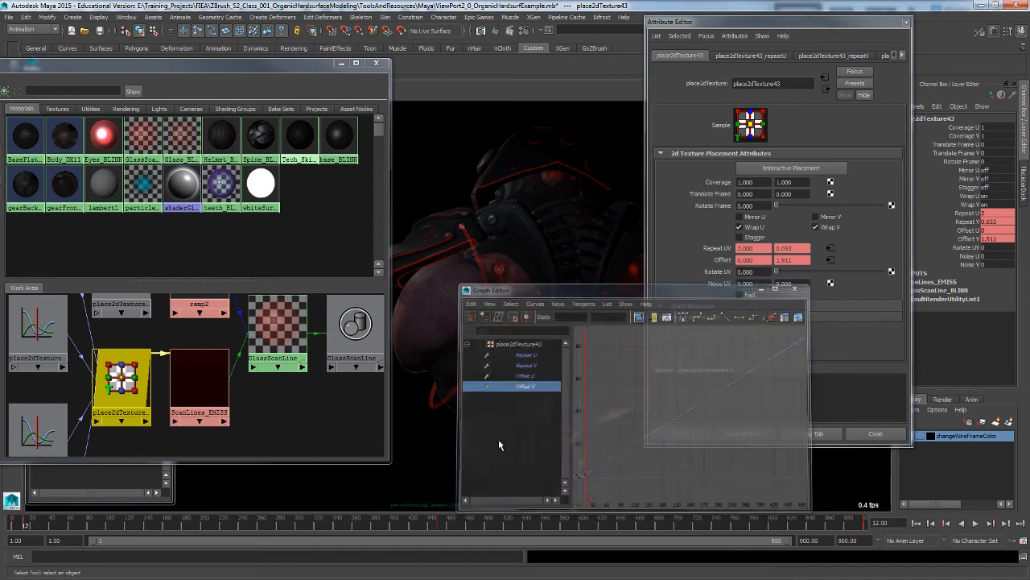
left_click(801, 287)
key("alt+v")
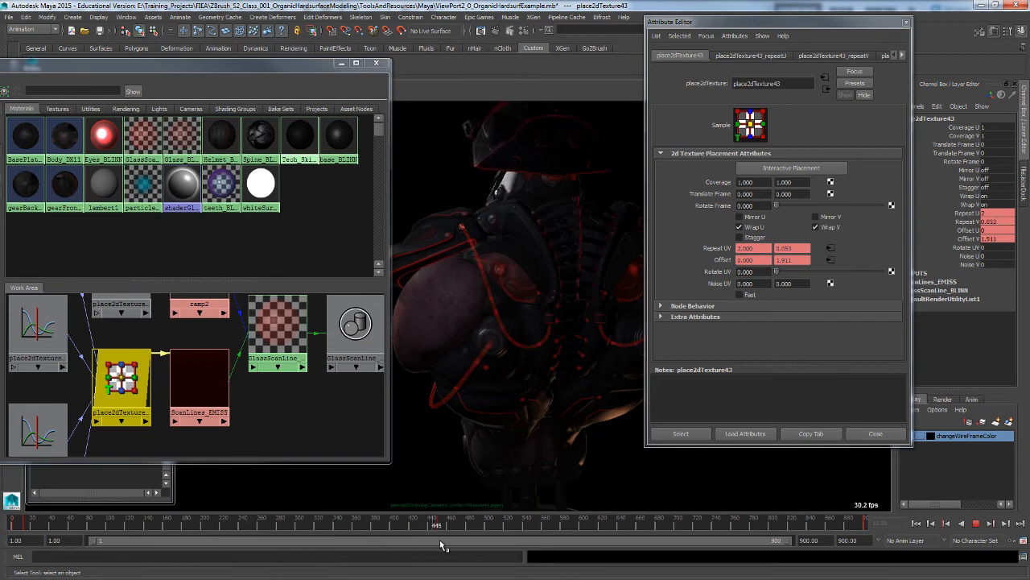
key("Escape")
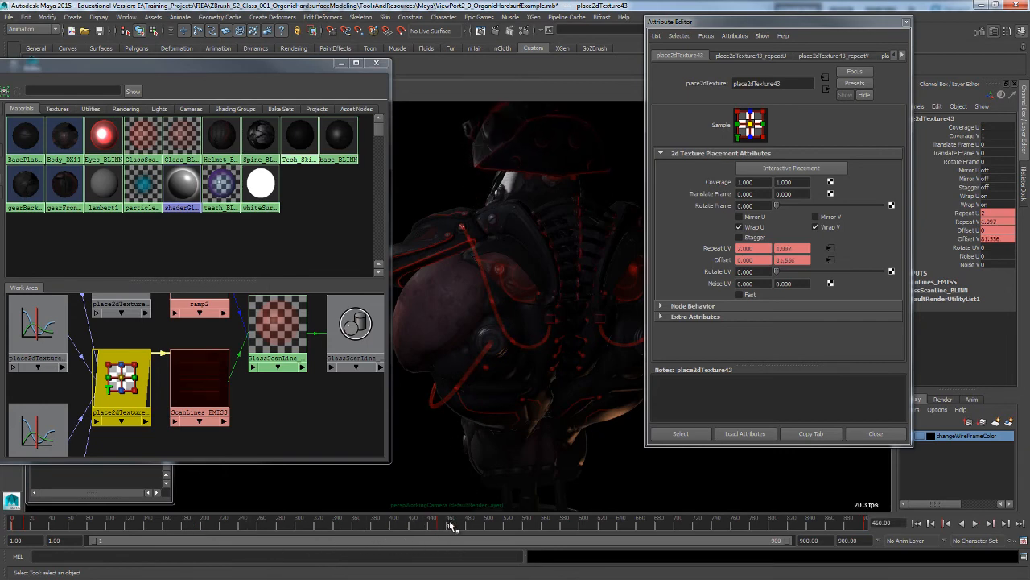
Scrub the timeline between frames 1, 450 and 900 to compare the Repeat V and Offset V values with the tubes' scan lines
left_click_drag(450, 524, 415, 560)
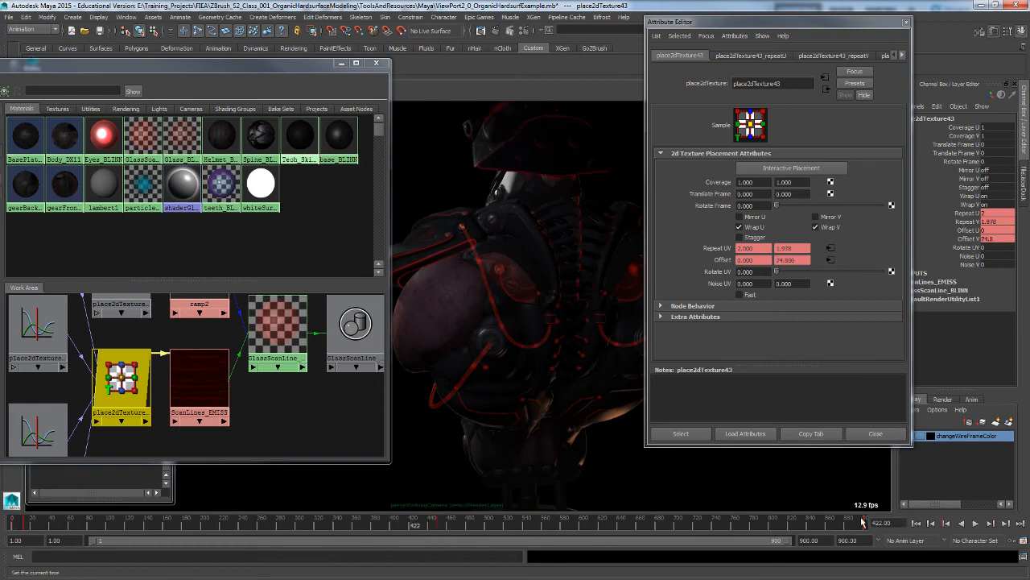
left_click_drag(414, 521, 91, 532)
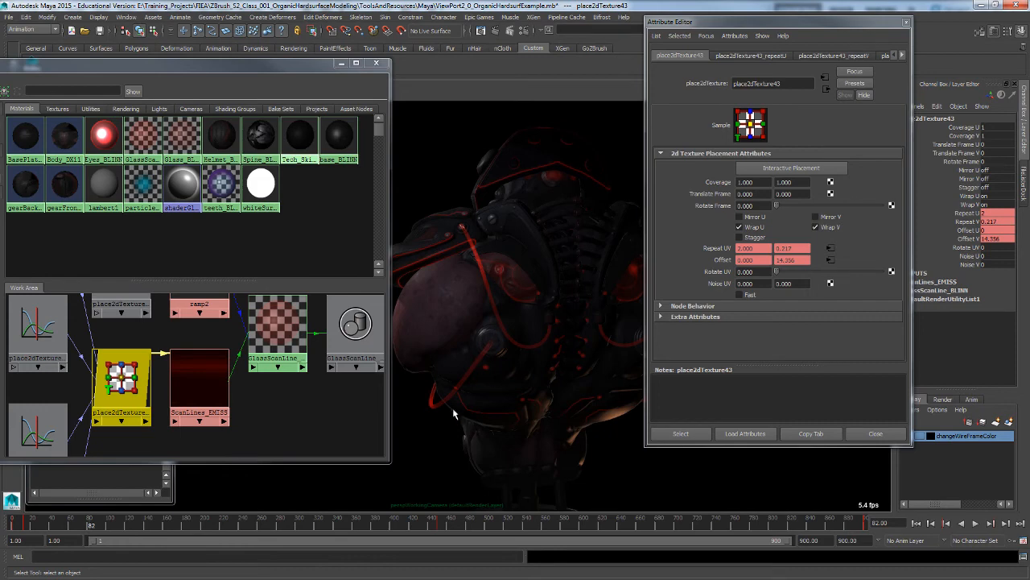
key("alt+v")
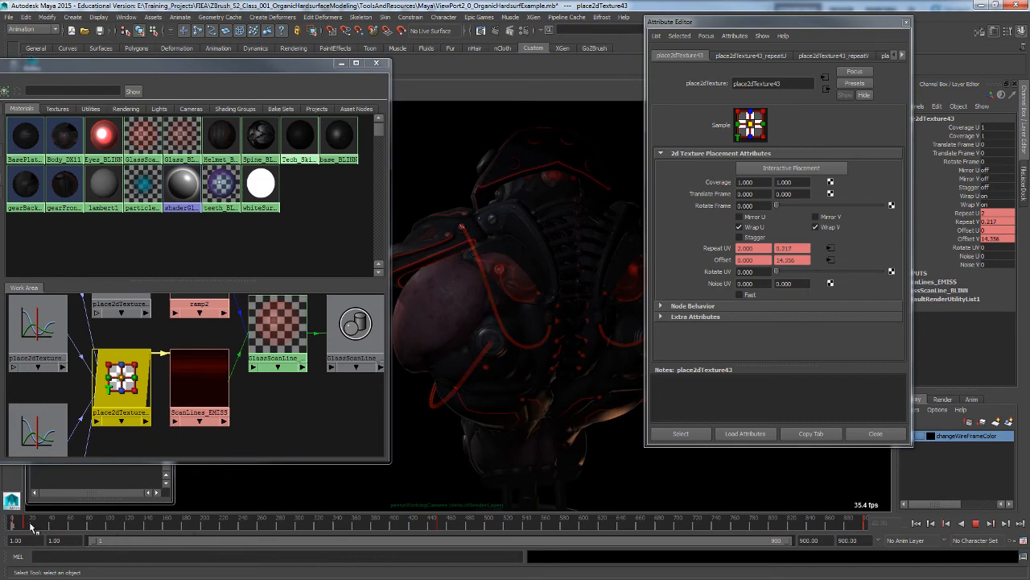
left_click_drag(30, 524, 437, 537)
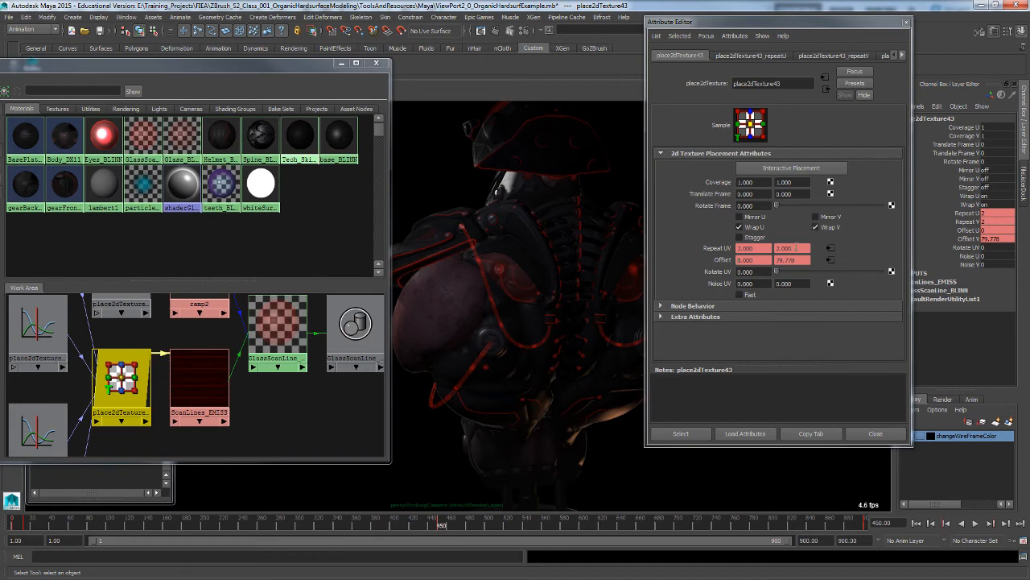
left_click_drag(441, 525, 11, 531)
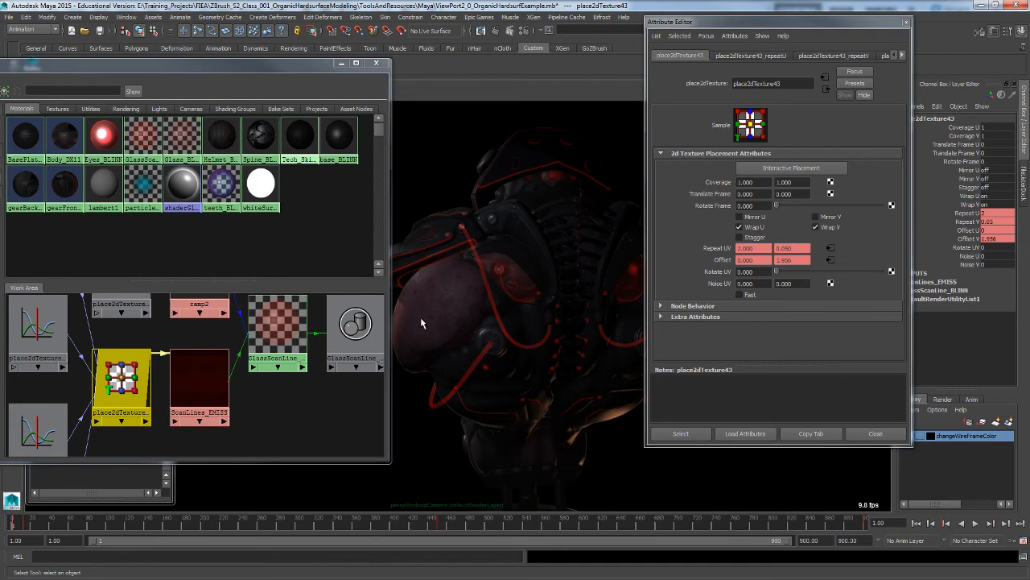
left_click_drag(16, 527, 468, 524)
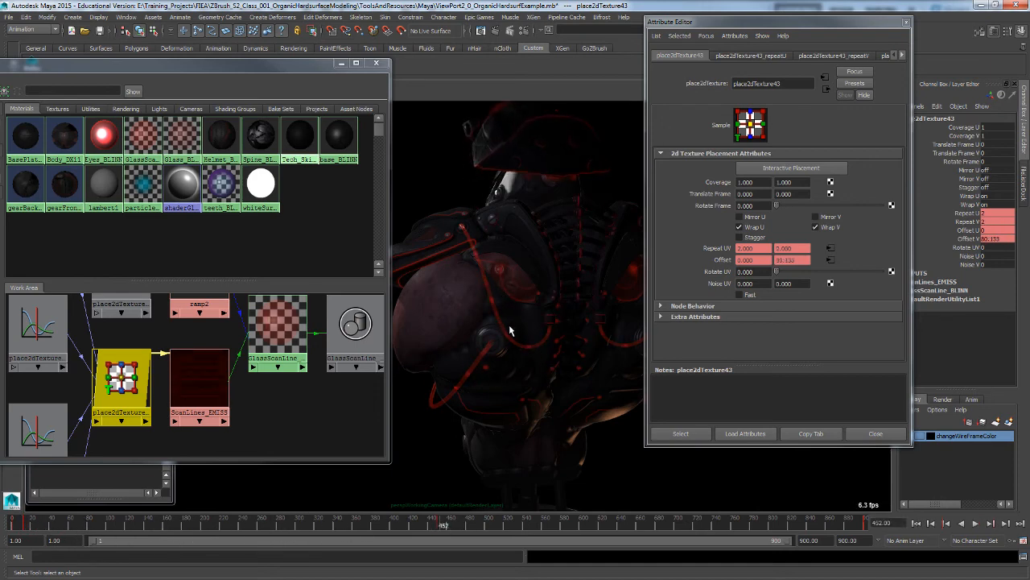
left_click_drag(447, 524, 868, 525)
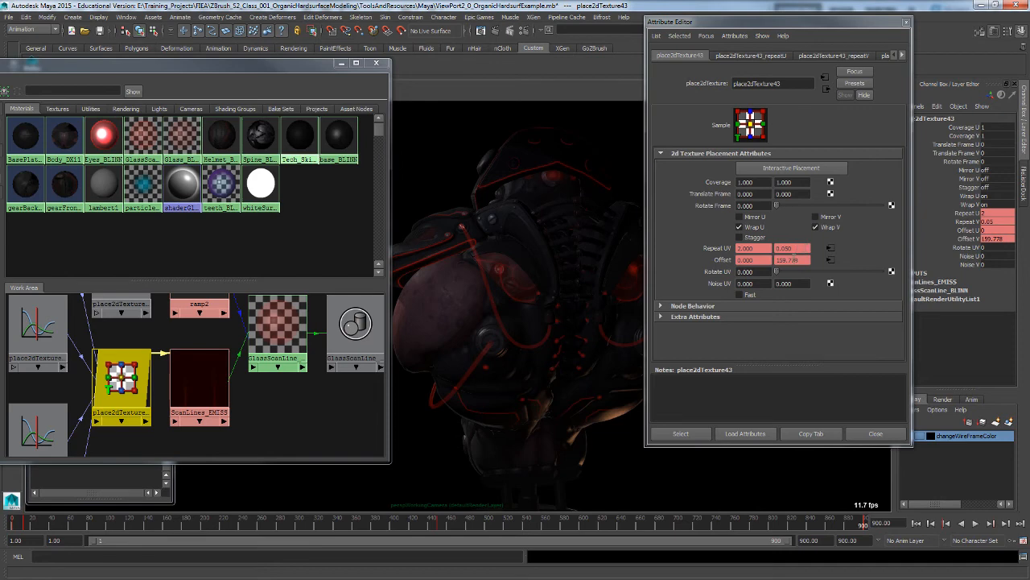
left_click(976, 523)
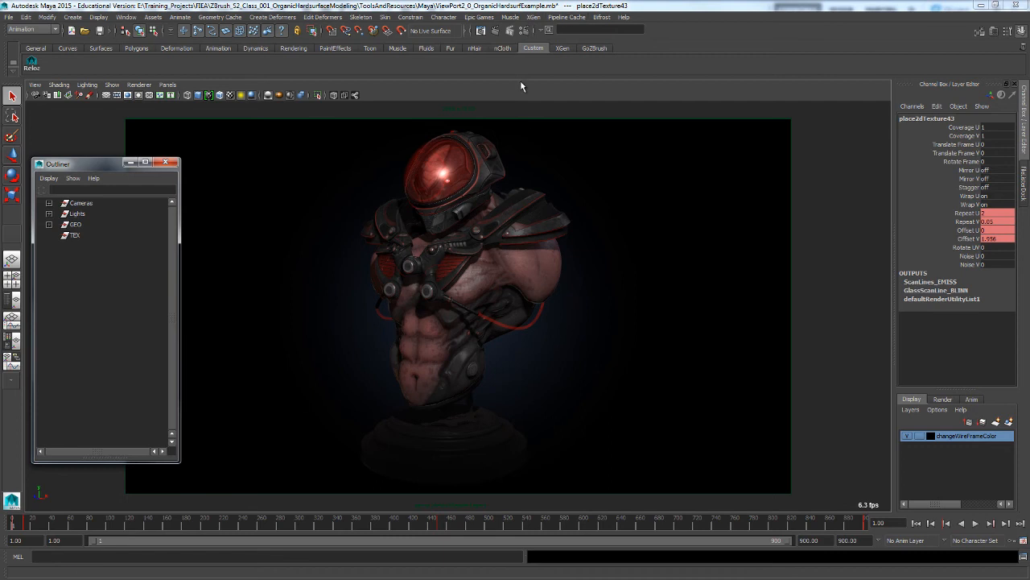
Open the Render Settings and review the file name prefix and image format in the File Output section
left_click(524, 32)
left_click_drag(554, 144, 215, 136)
scroll(286, 294, "up", 5)
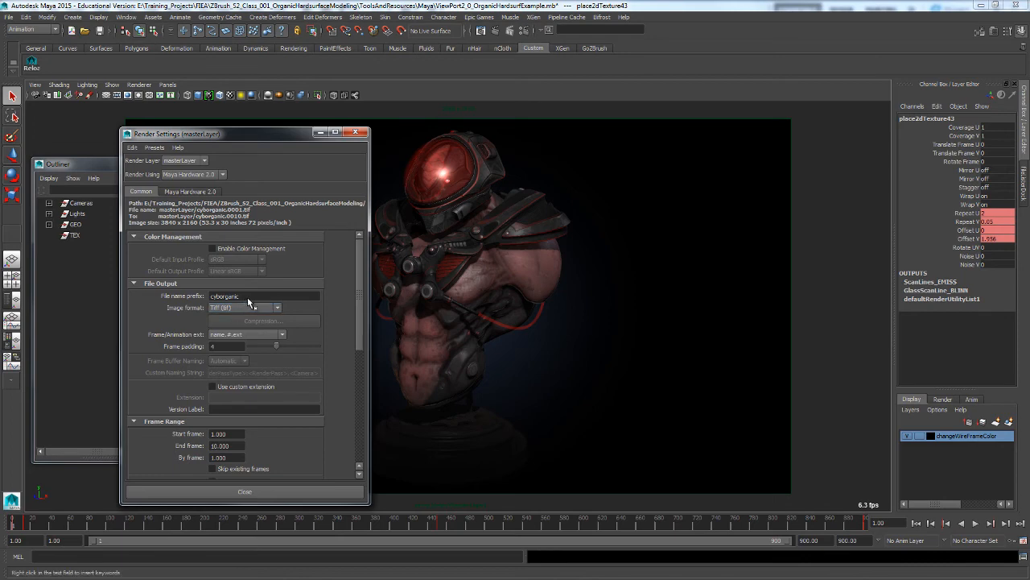
left_click(252, 297)
double_click(254, 297)
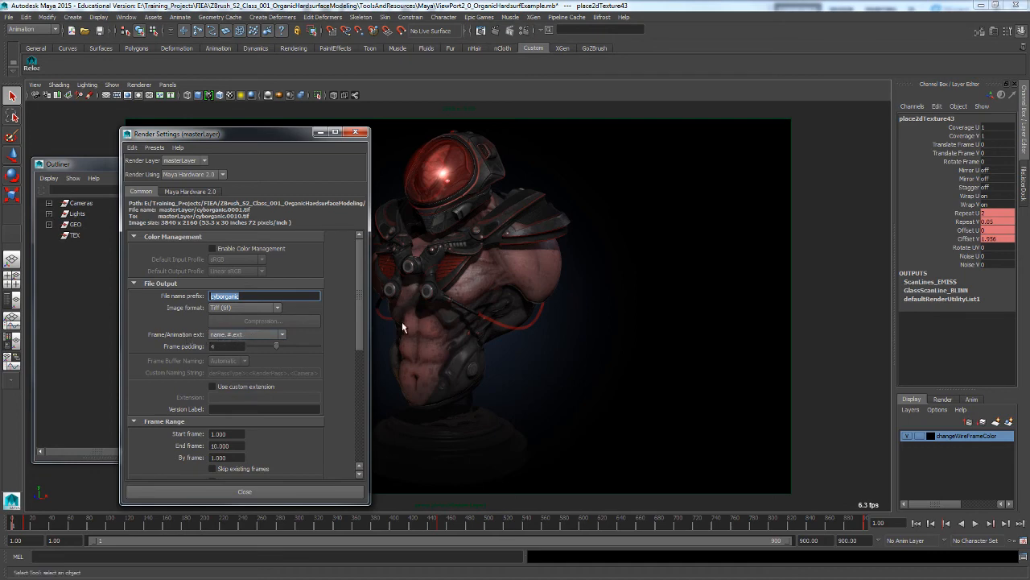
Examine the frame range, the renderable camera choices and the image size in the common render settings
scroll(356, 306, "down", 1)
scroll(356, 265, "up", 1)
left_click(232, 447)
scroll(235, 452, "down", 2)
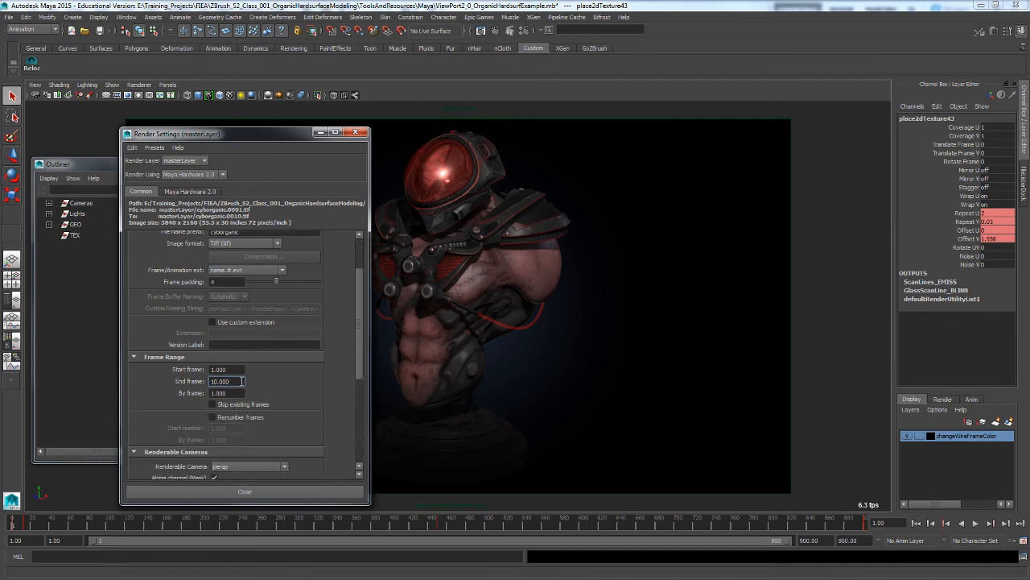
scroll(241, 381, "down", 2)
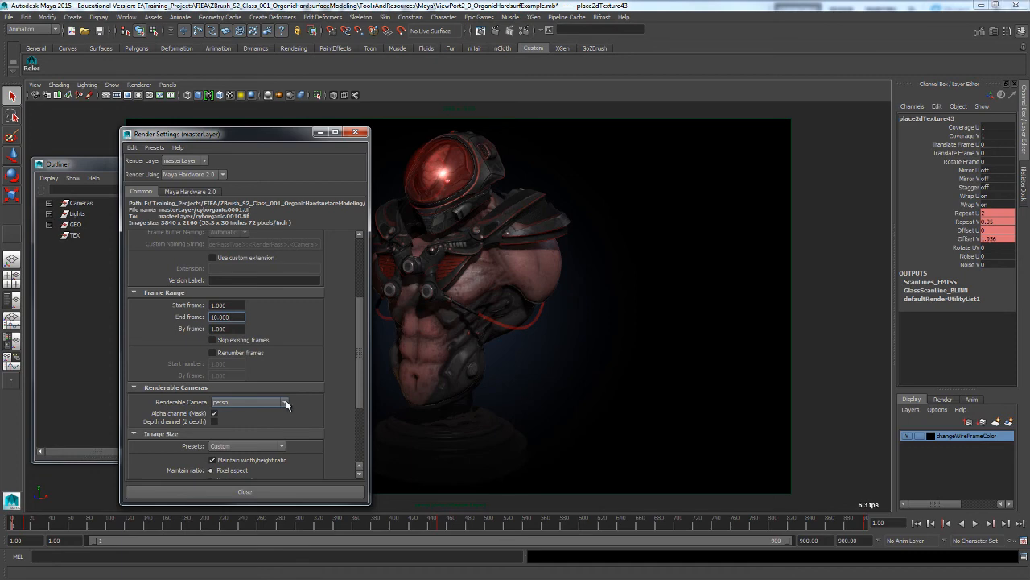
left_click(285, 402)
left_click(312, 405)
scroll(342, 371, "down", 4)
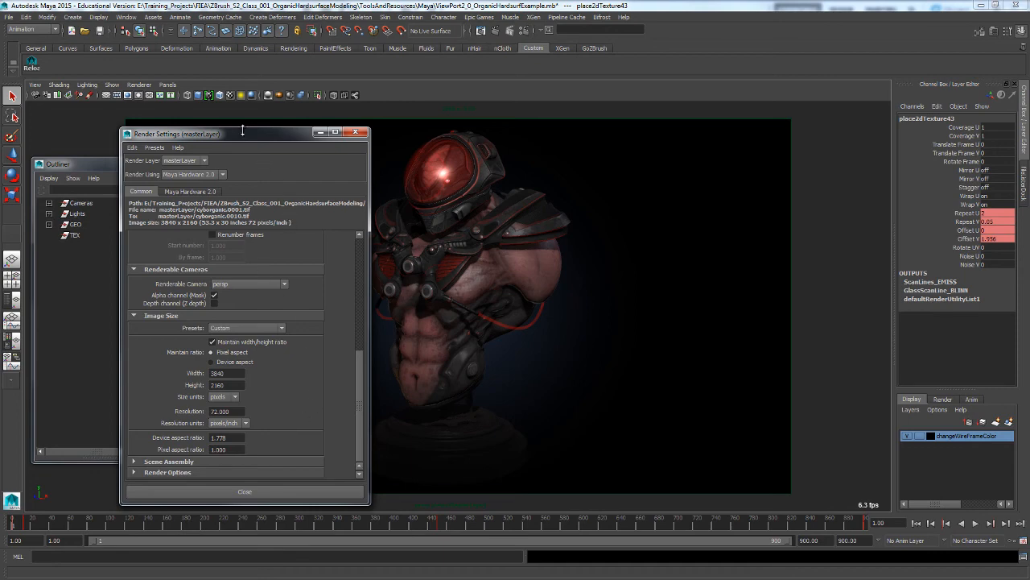
left_click_drag(249, 135, 231, 134)
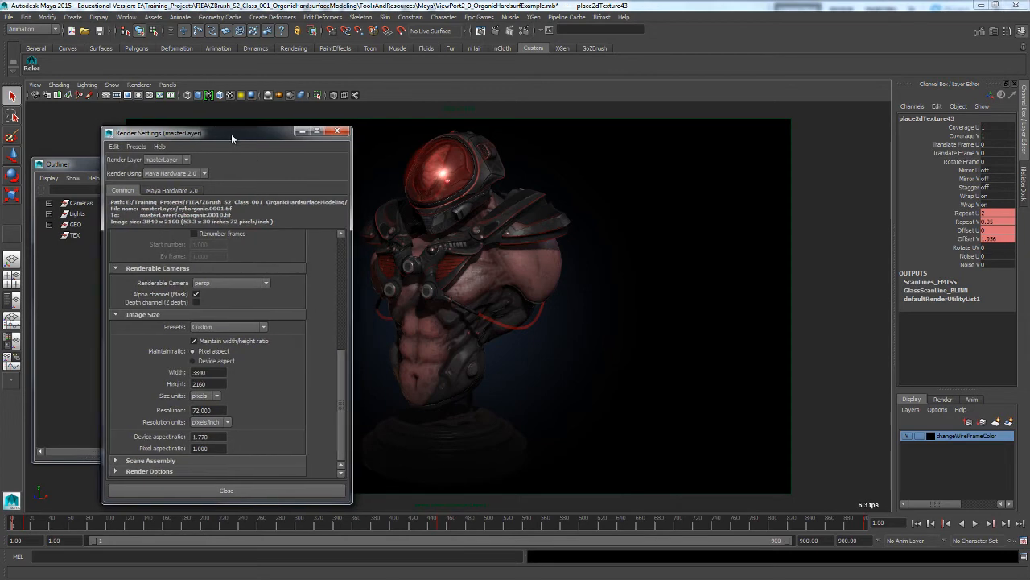
Open the Render View, take a snapshot from the persp camera and re-render the current frame with Maya Hardware 2.0
left_click(481, 30)
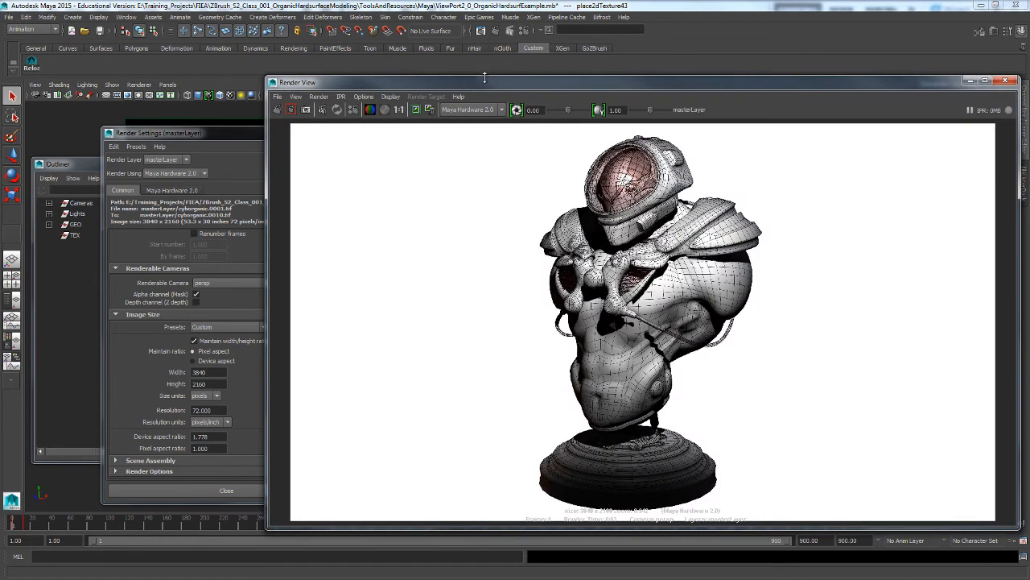
left_click_drag(487, 83, 454, 79)
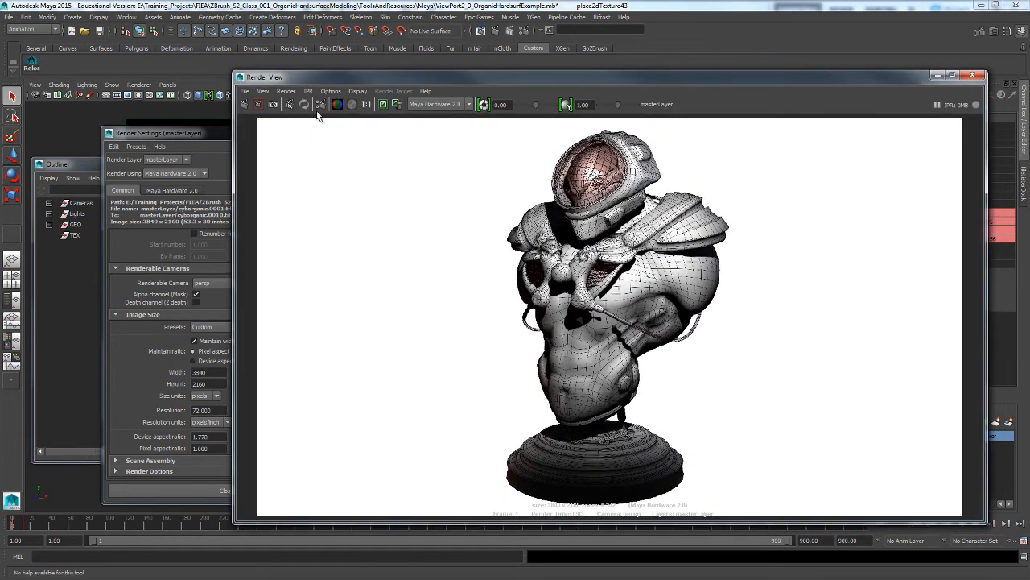
left_click(287, 91)
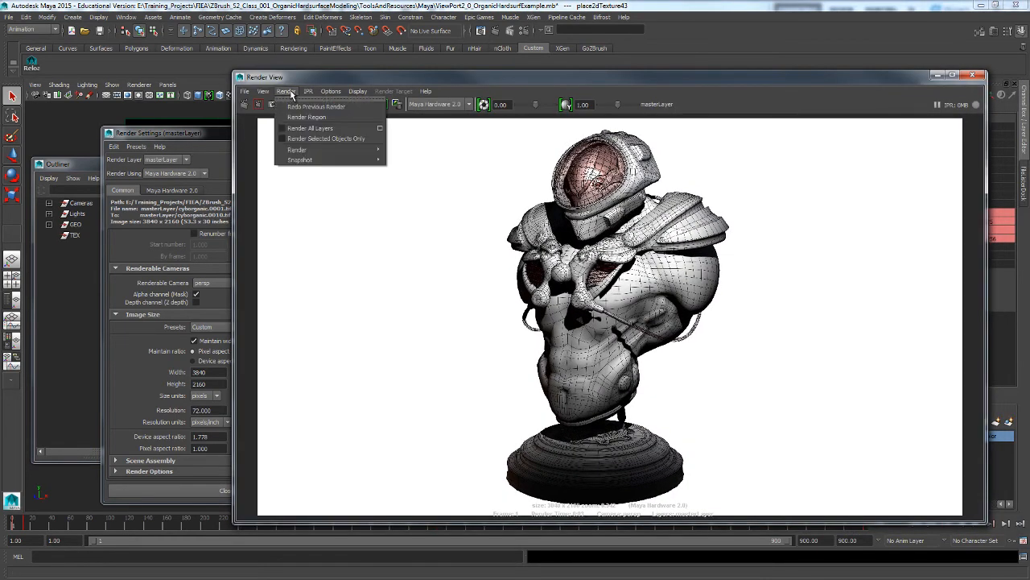
mouse_move(311, 161)
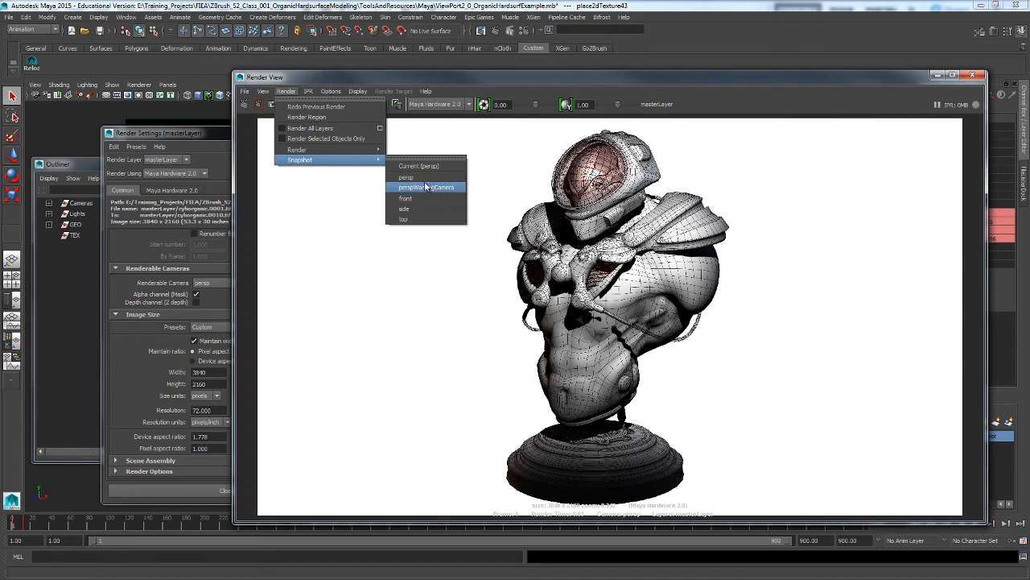
left_click(409, 177)
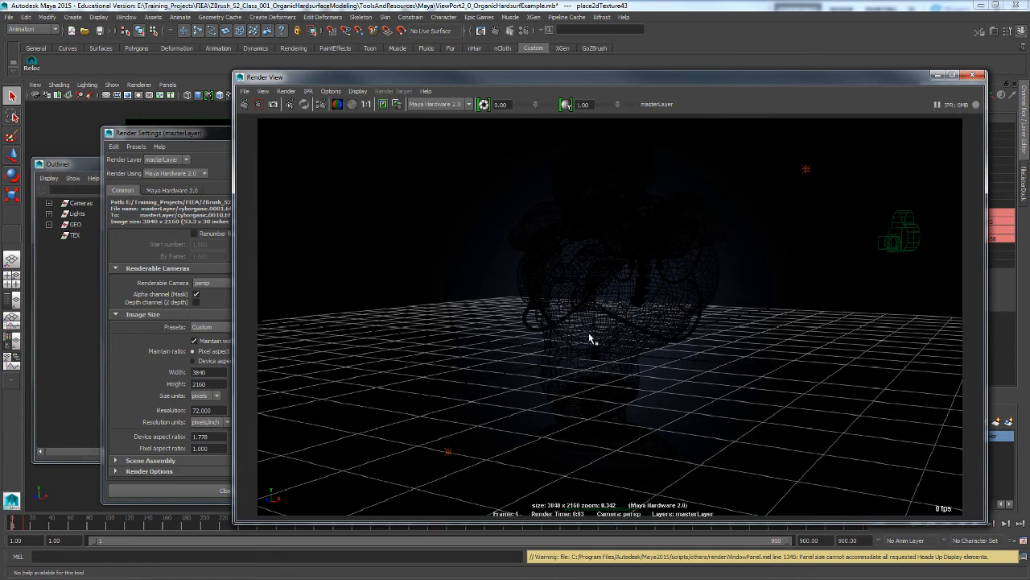
left_click(246, 106)
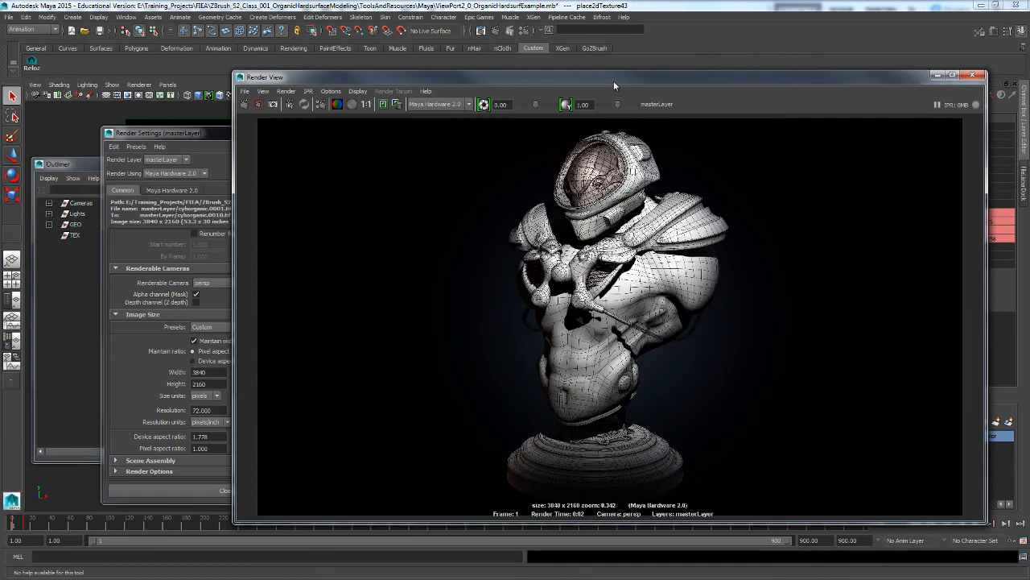
left_click_drag(614, 78, 531, 114)
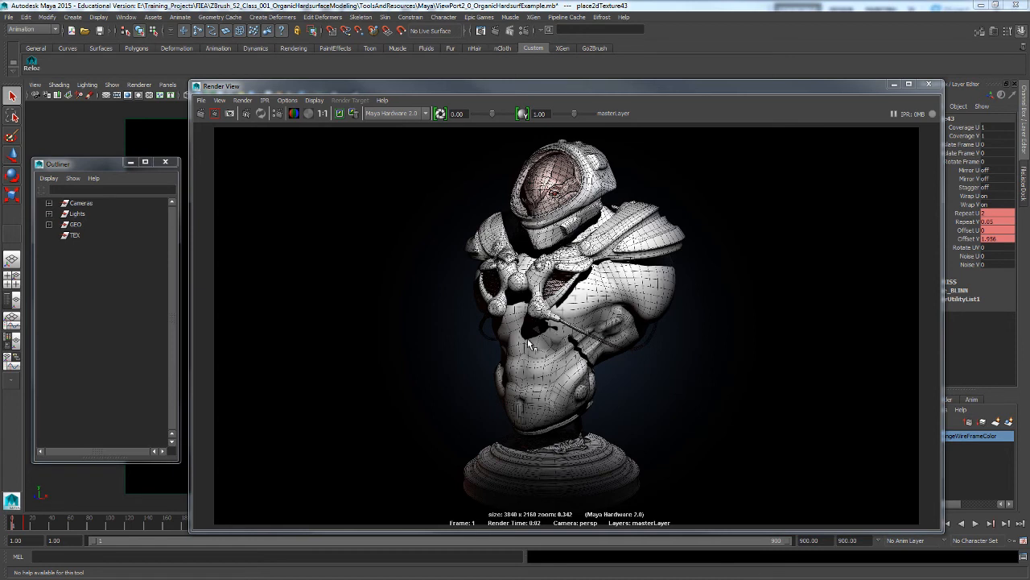
Reopen the Render Settings and expand the Render Options of the Maya Hardware 2.0 renderer
left_click(527, 33)
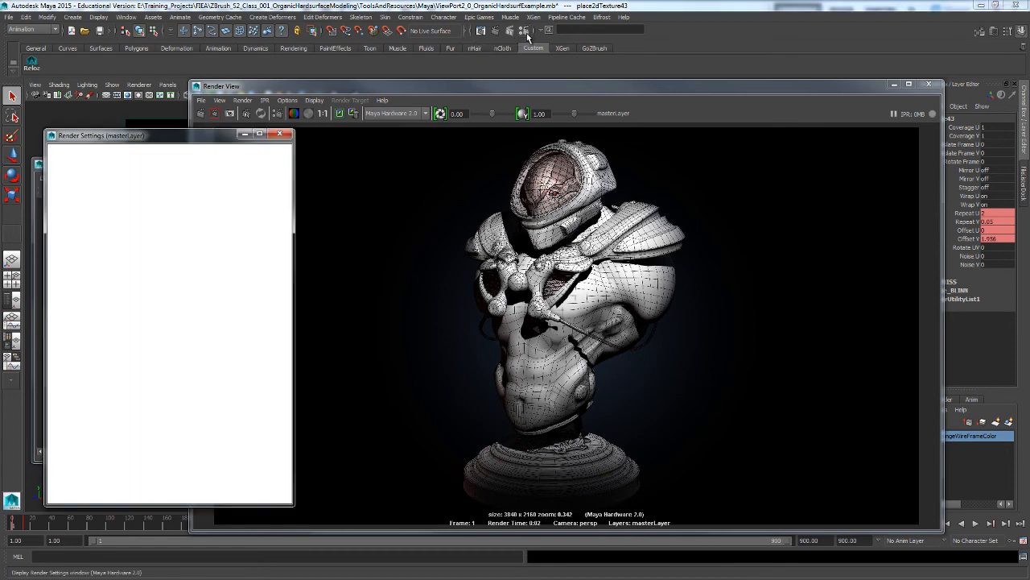
left_click(68, 194)
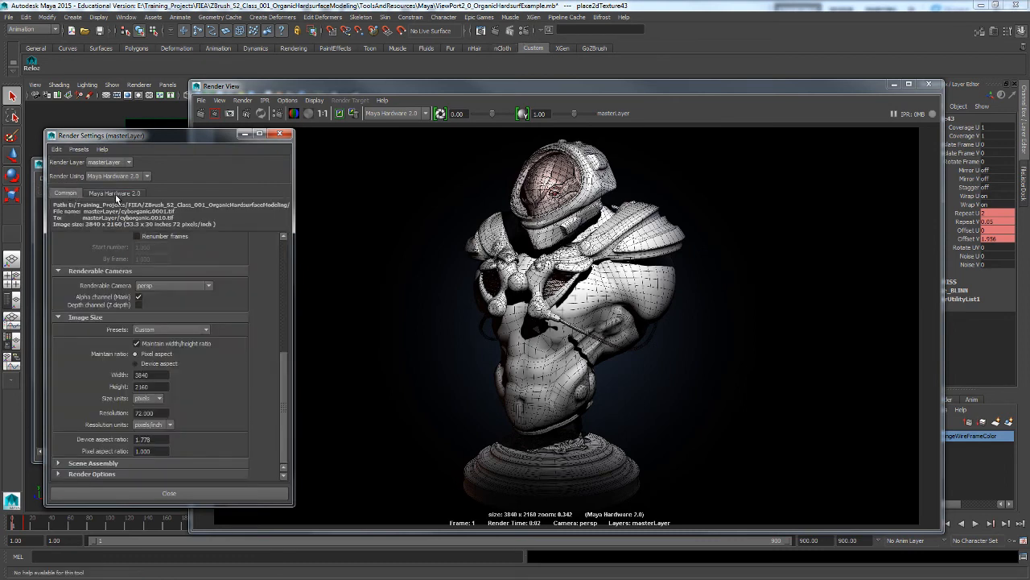
left_click(113, 194)
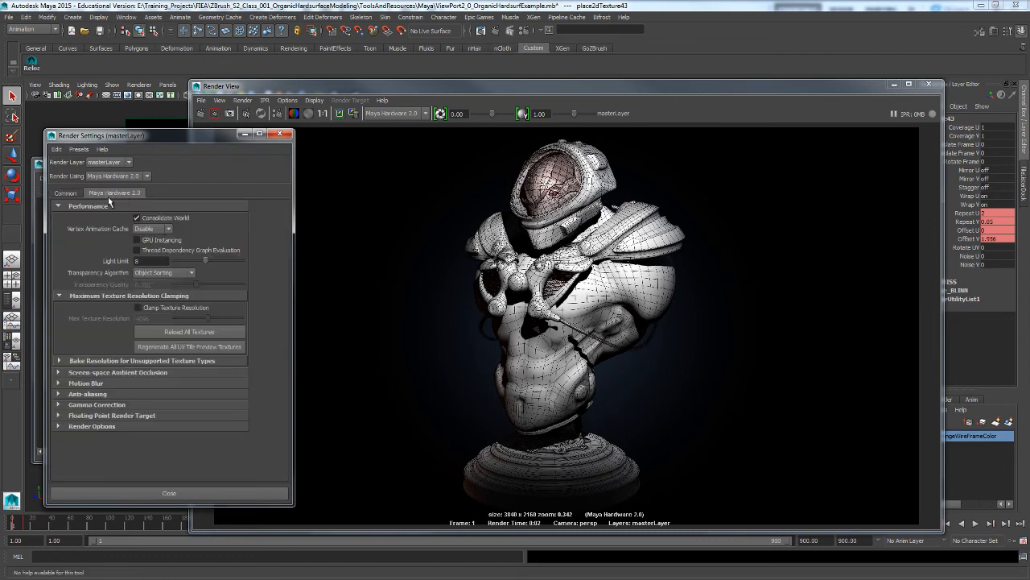
left_click(59, 427)
scroll(104, 434, "down", 2)
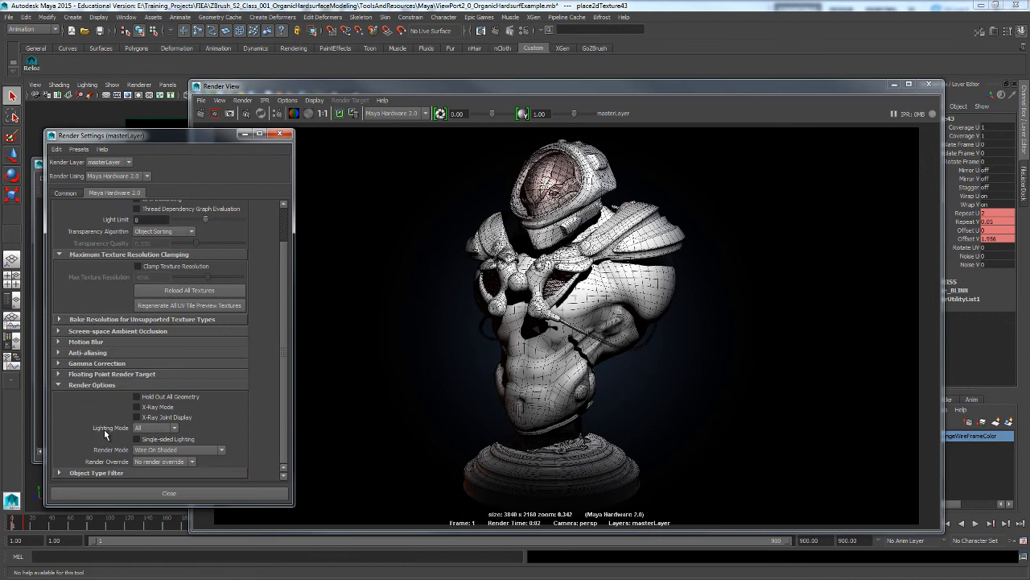
Set the Render Mode to Wire and re-render the bust in the Render View
left_click(193, 451)
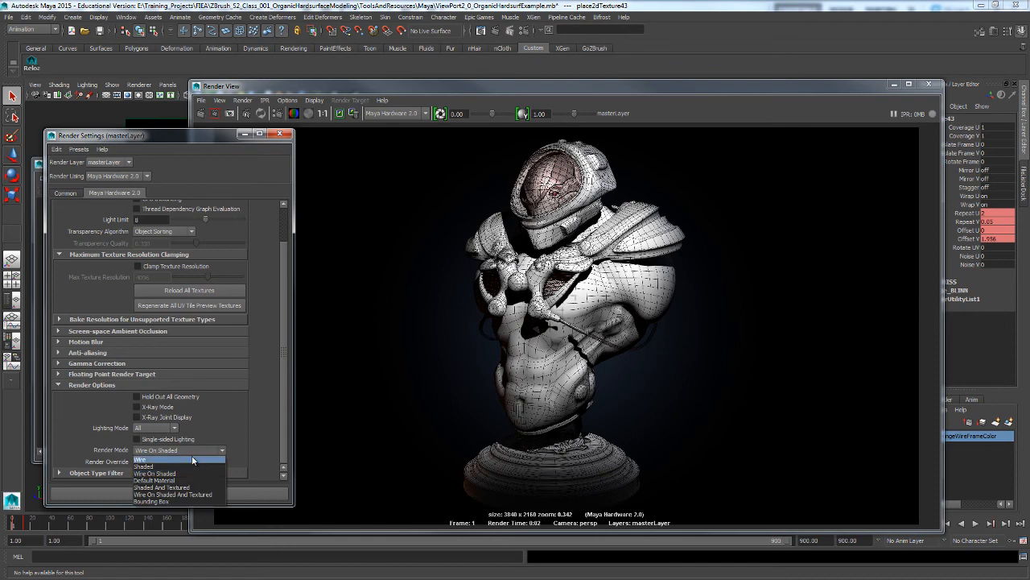
left_click(193, 459)
left_click_drag(223, 88, 243, 90)
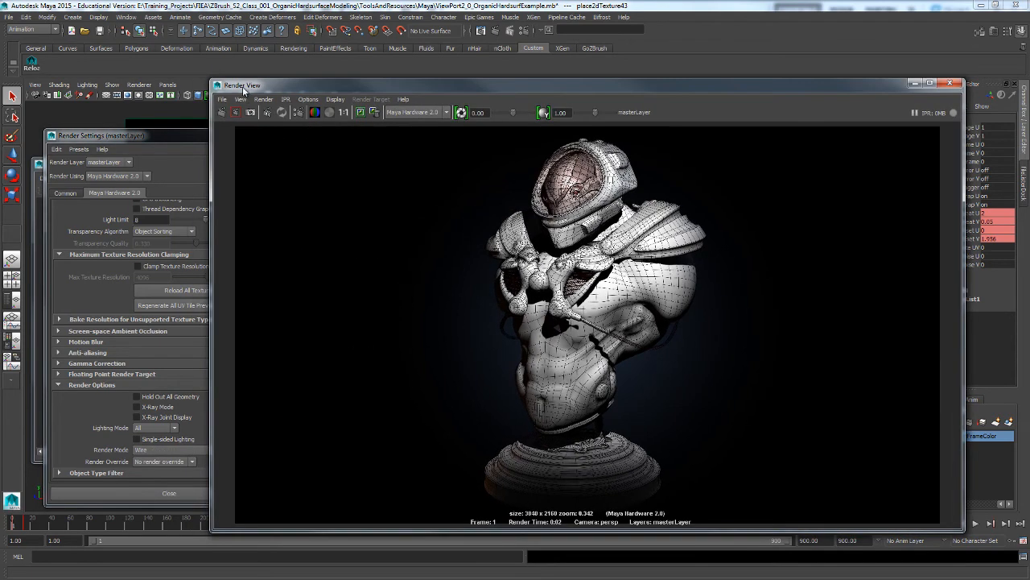
left_click(223, 112)
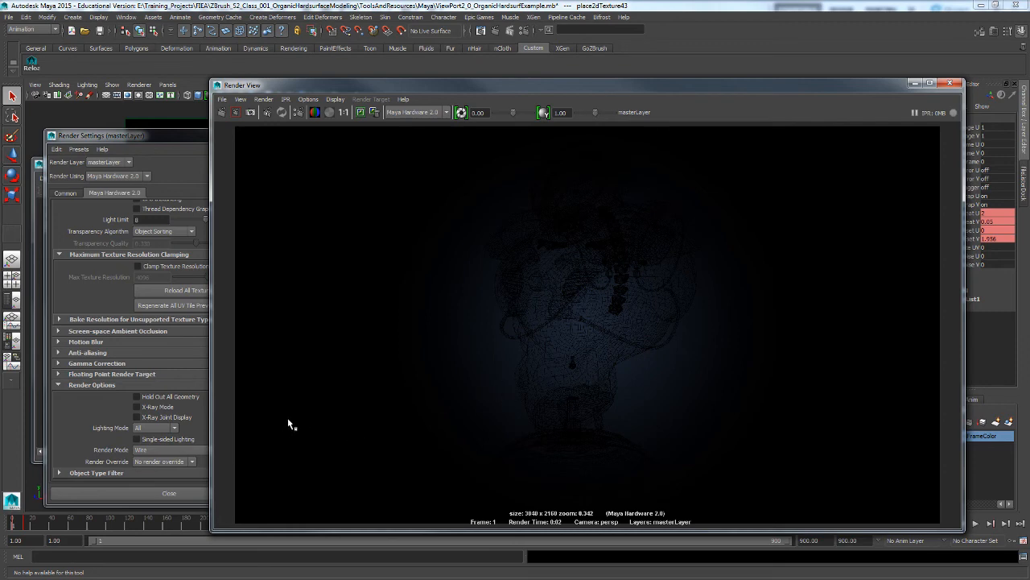
Set the Render Mode to Shaded, re-render the bust and arrange the Render Settings and Render View side by side
left_click(87, 439)
left_click(161, 449)
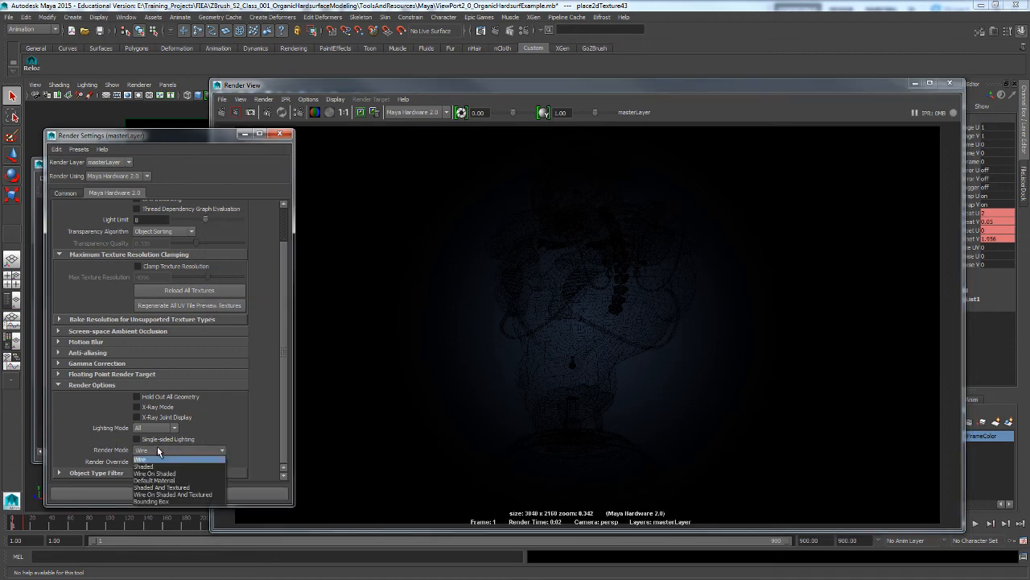
left_click(159, 467)
left_click(222, 112)
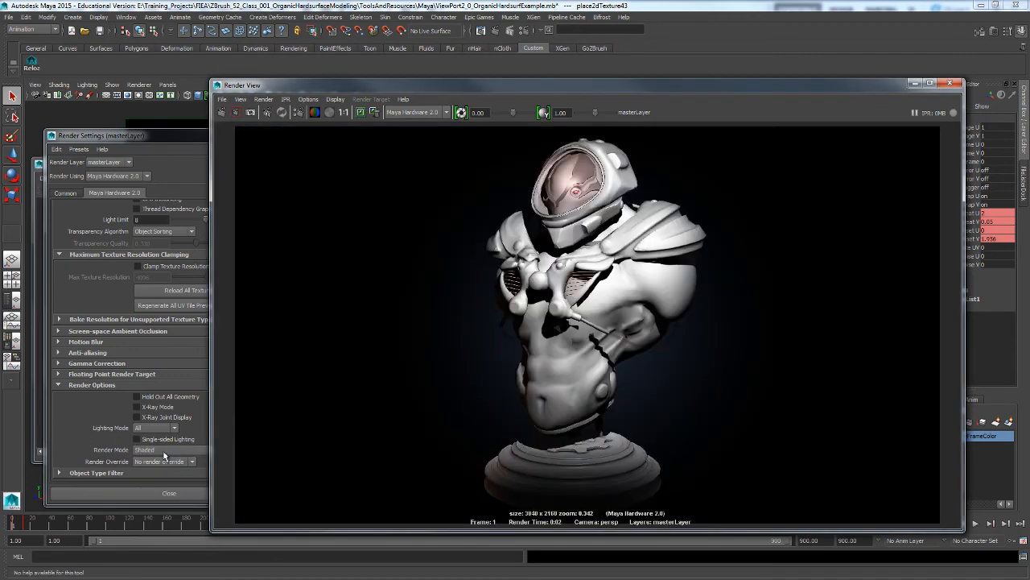
left_click_drag(137, 137, 107, 138)
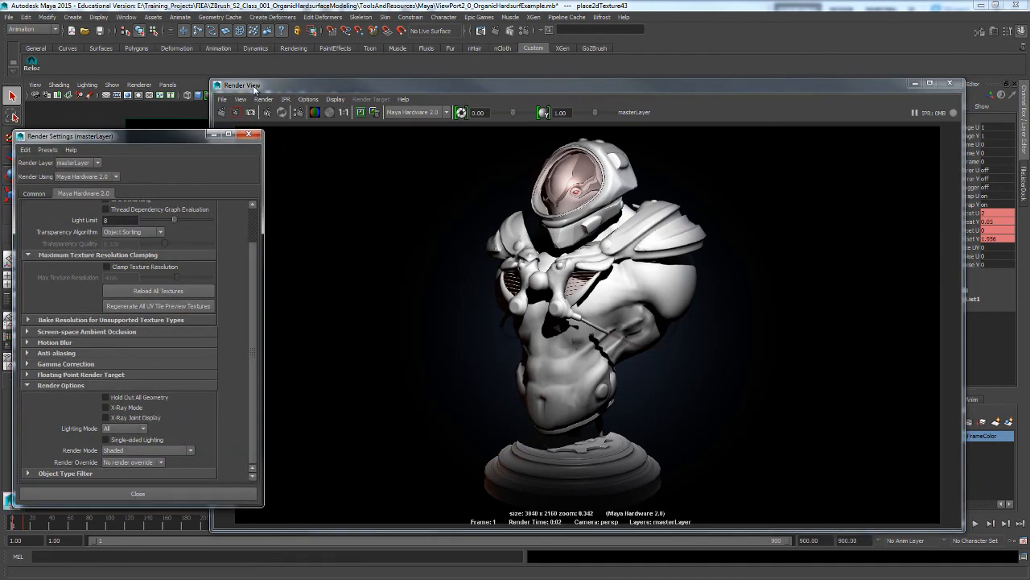
left_click_drag(252, 86, 297, 84)
left_click(211, 411)
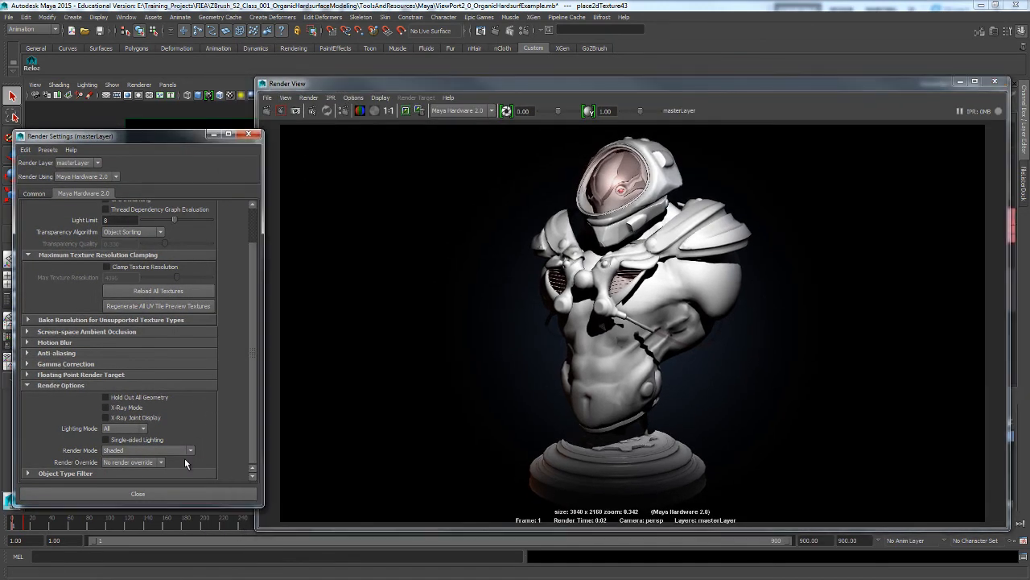
Set the Render Mode to Wire On Shaded and re-render the bust in the Render View
left_click(187, 449)
left_click(159, 475)
left_click(268, 112)
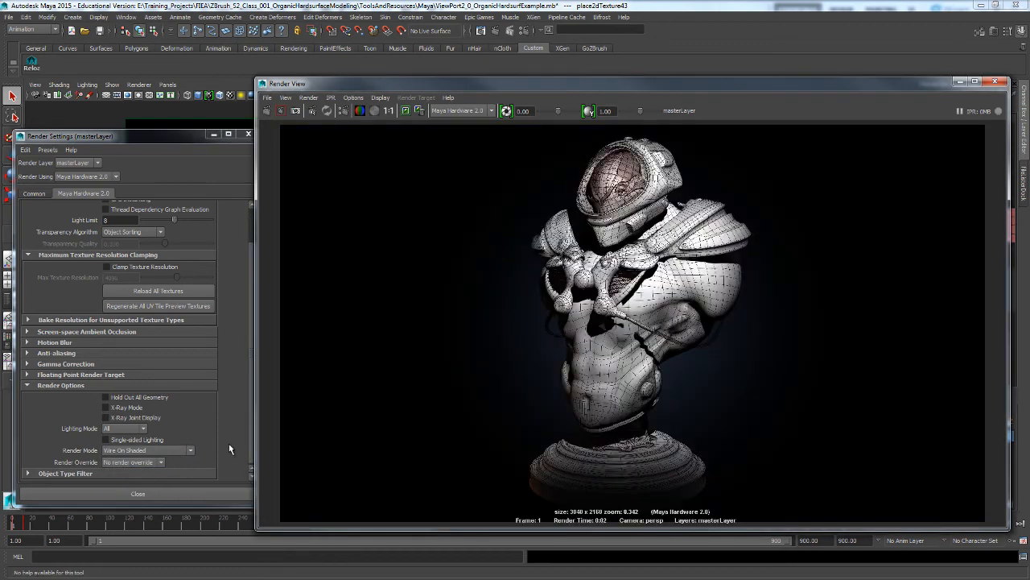
Set the Render Mode to Default Material and re-render the bust
left_click(186, 450)
left_click(171, 481)
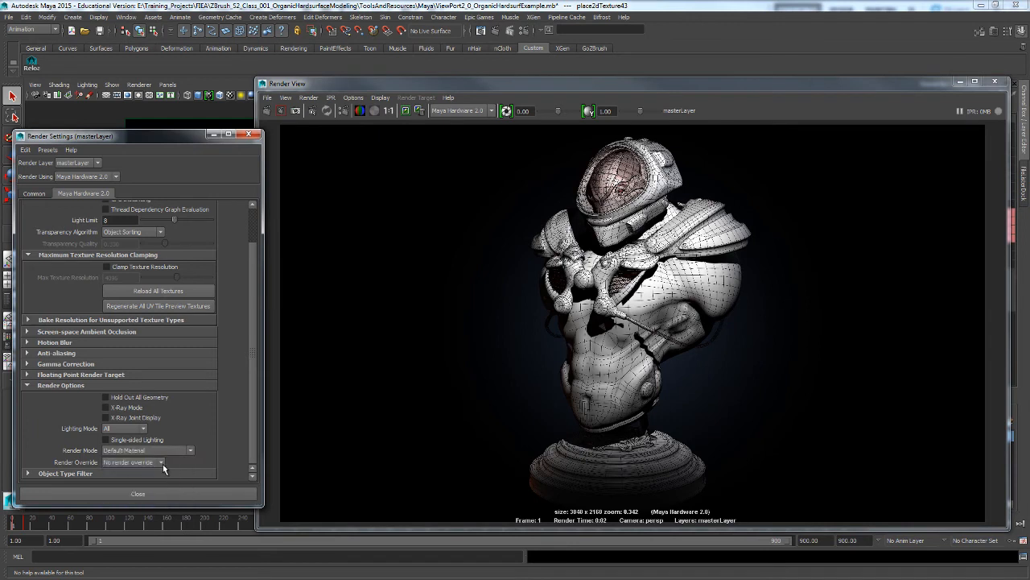
left_click(269, 112)
left_click(269, 112)
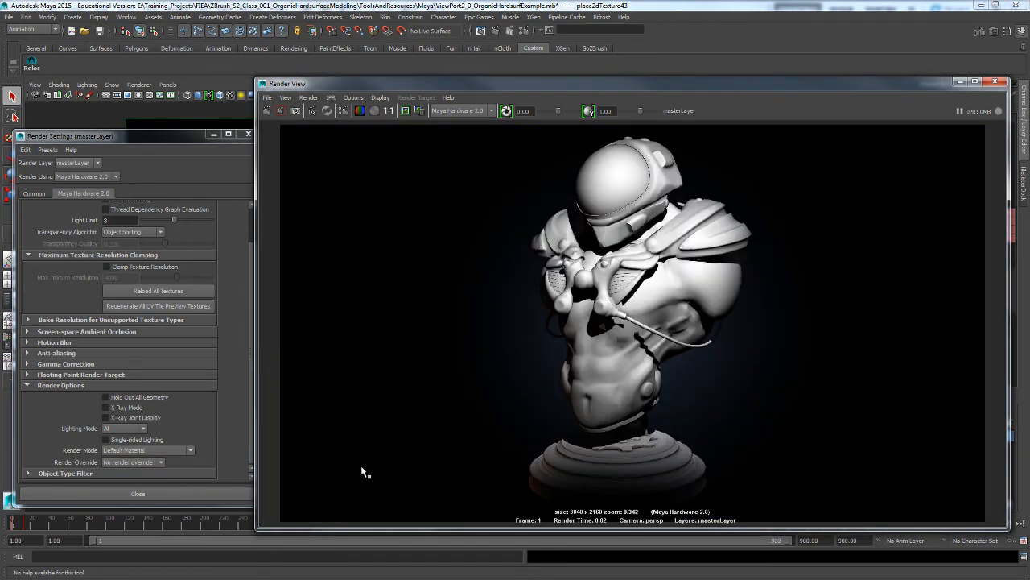
Set the Render Mode to Shaded And Textured and re-render the bust
left_click(191, 450)
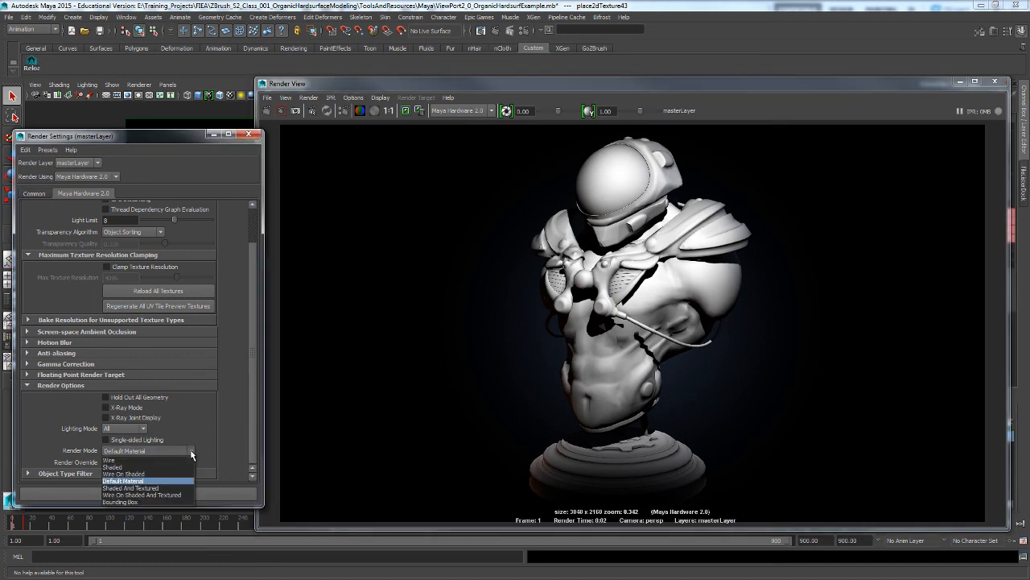
left_click(182, 488)
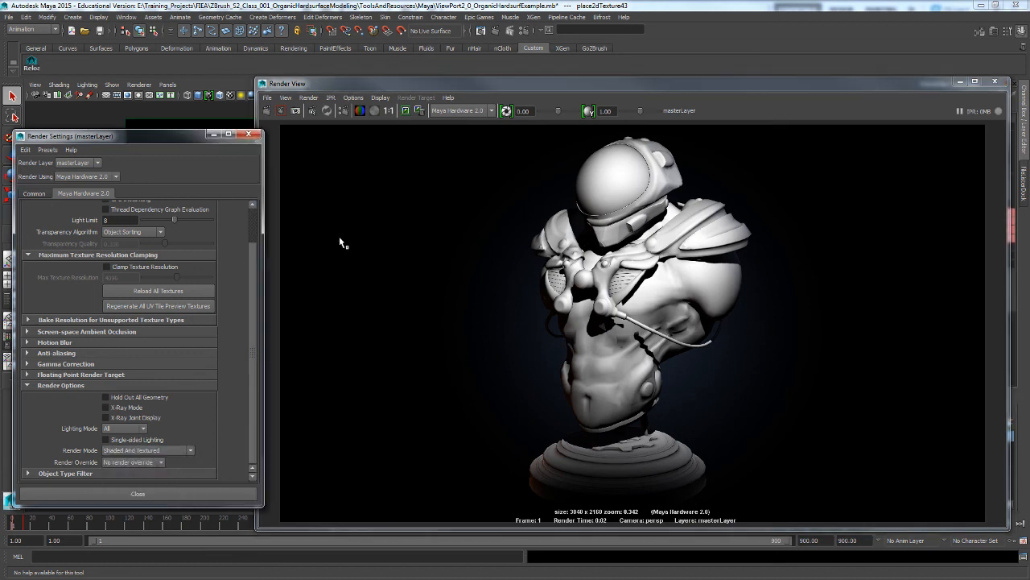
left_click(270, 112)
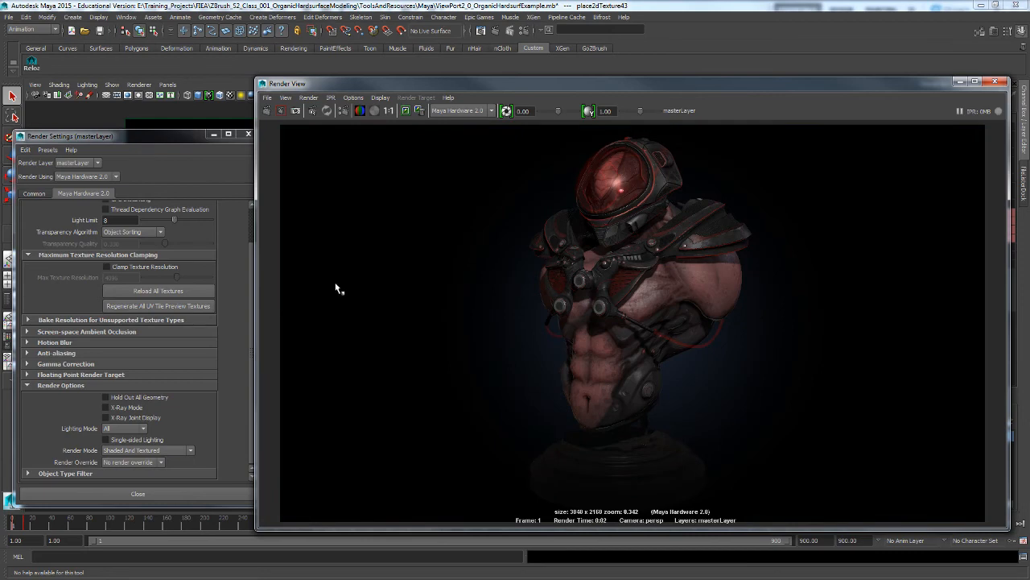
Set the Render Mode to Wire On Shaded And Textured and re-render the bust
left_click(188, 451)
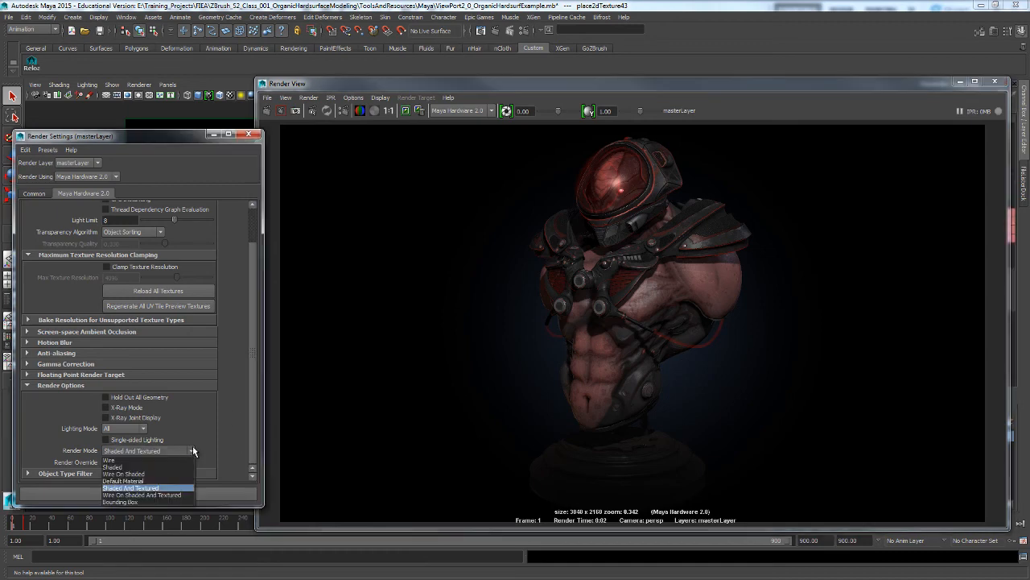
left_click(167, 495)
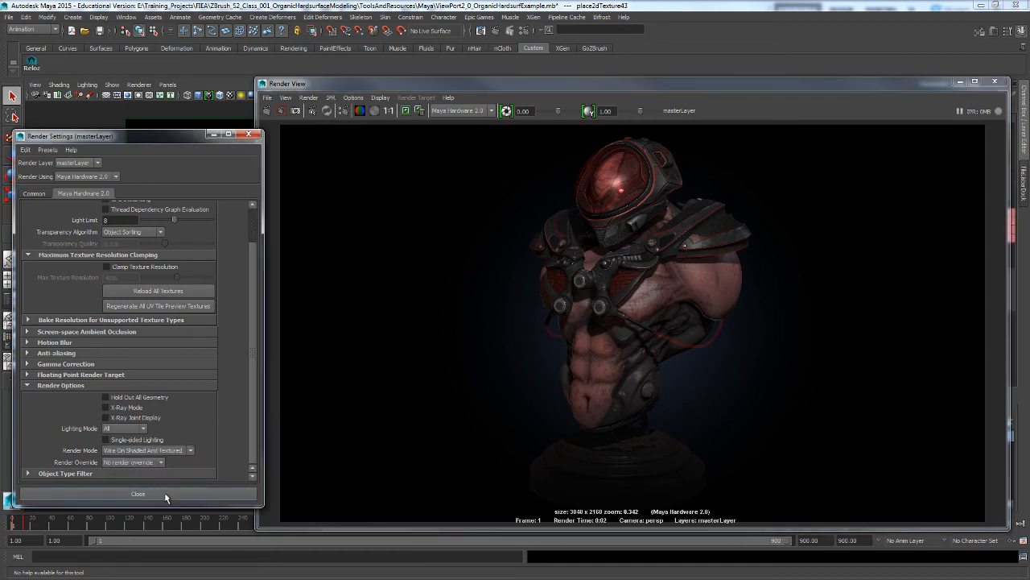
left_click(268, 110)
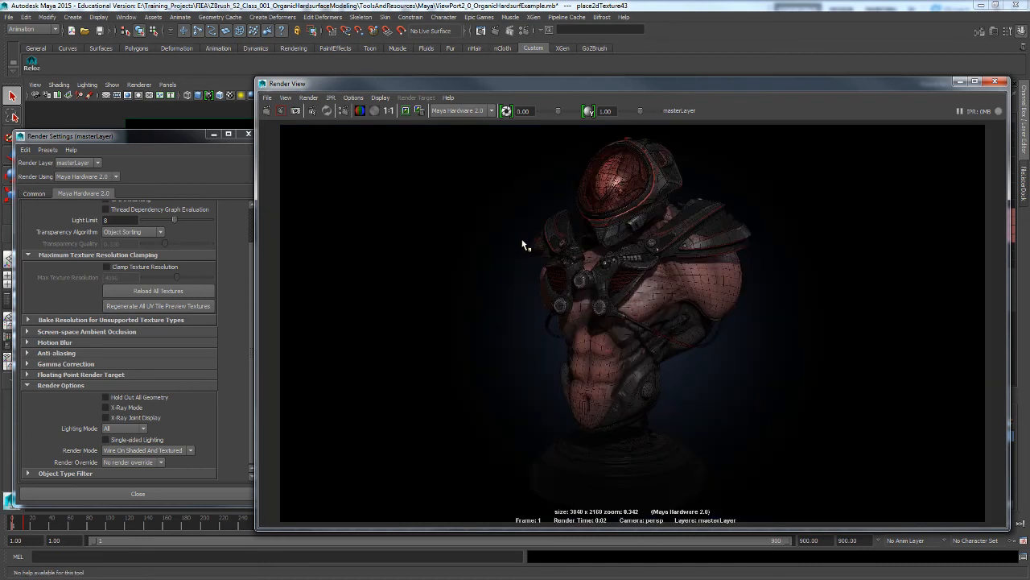
Return the Render Mode to Shaded And Textured, re-render the bust and inspect the helmet at actual size
left_click(137, 450)
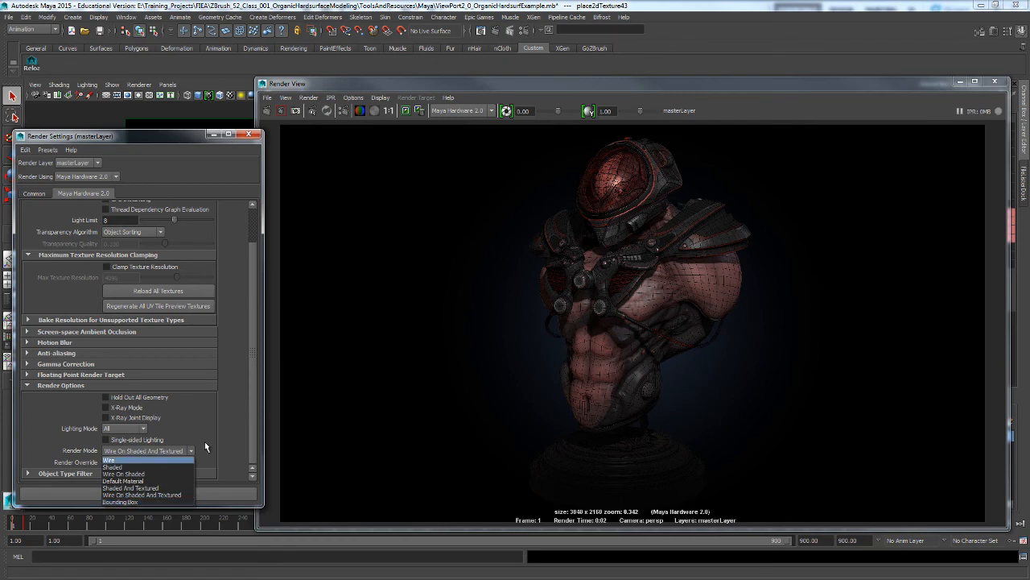
left_click(159, 486)
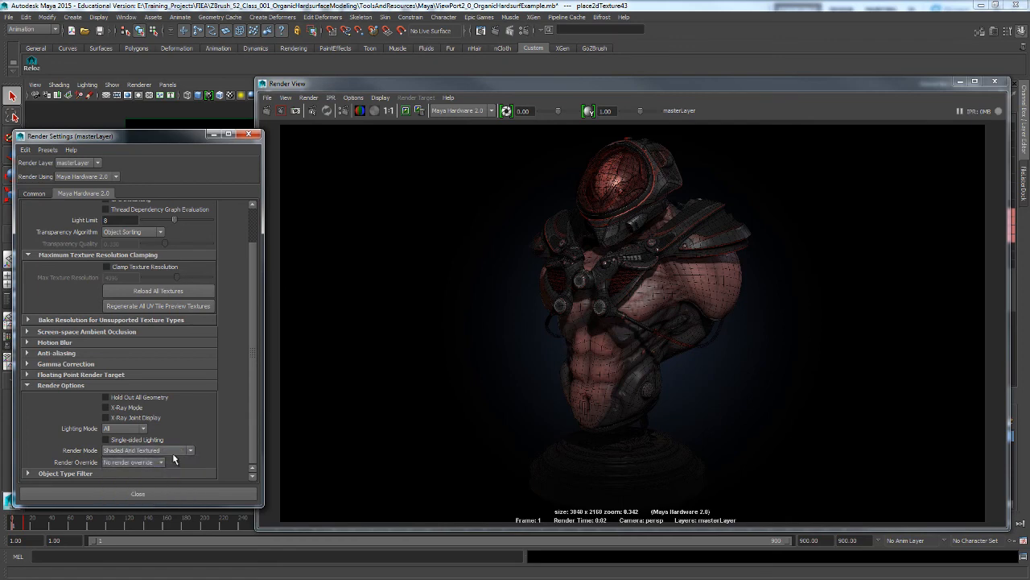
left_click(267, 110)
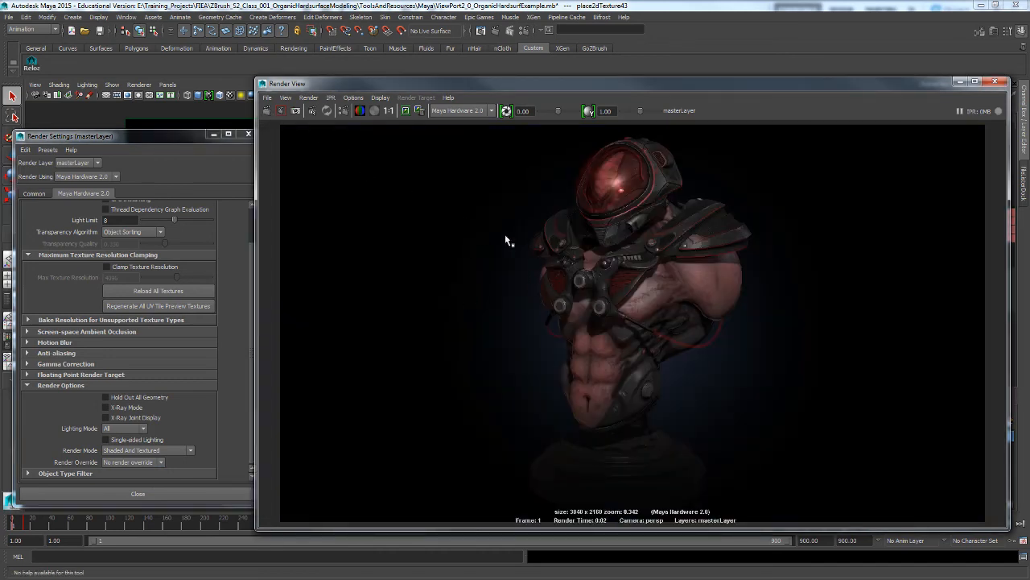
left_click(389, 110)
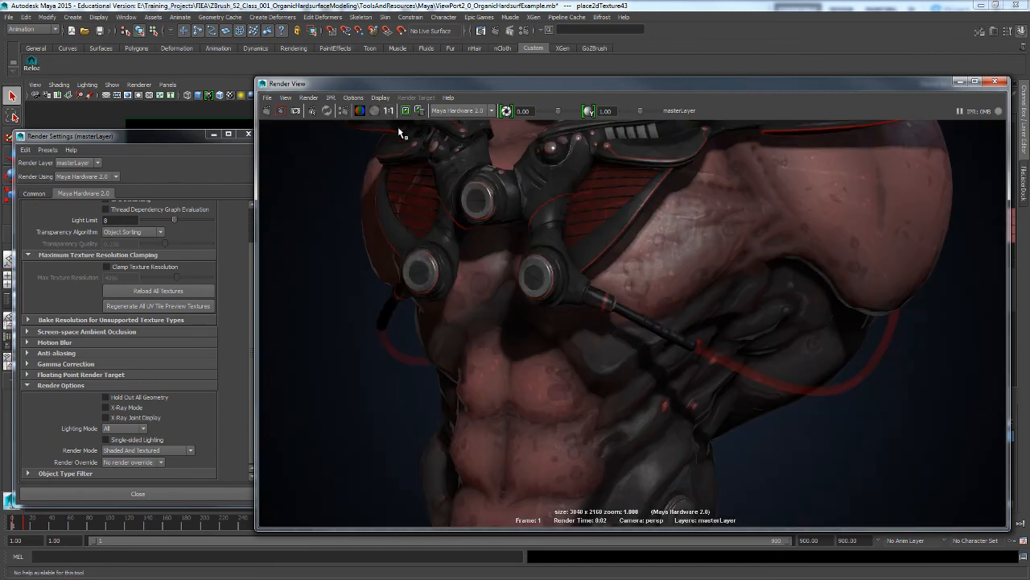
middle_click_drag(637, 327, 555, 456, "alt")
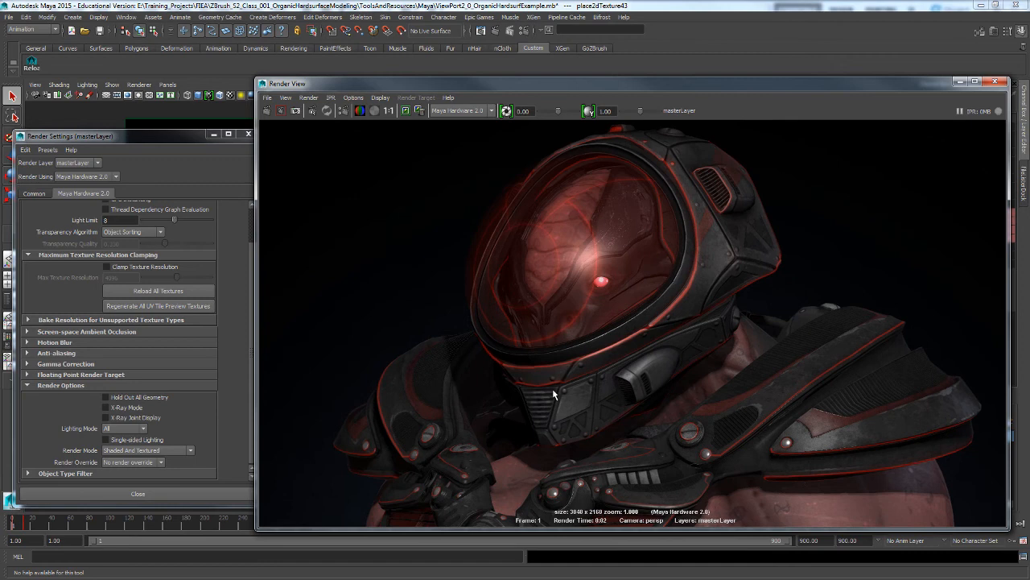
Set the test resolution to 50% Settings (1920x1080), re-render the bust and inspect the helmet at actual size
left_click(354, 98)
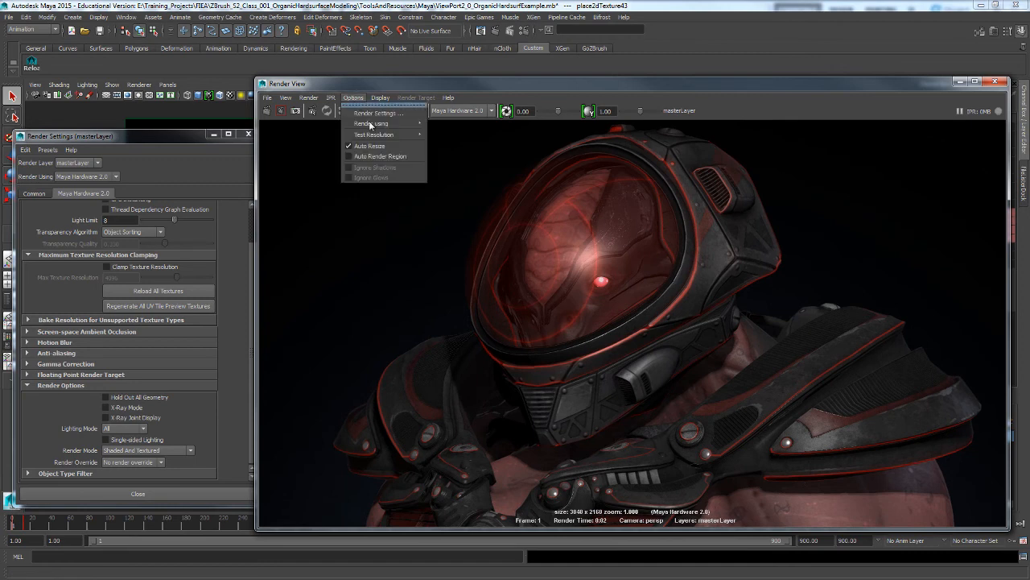
mouse_move(376, 136)
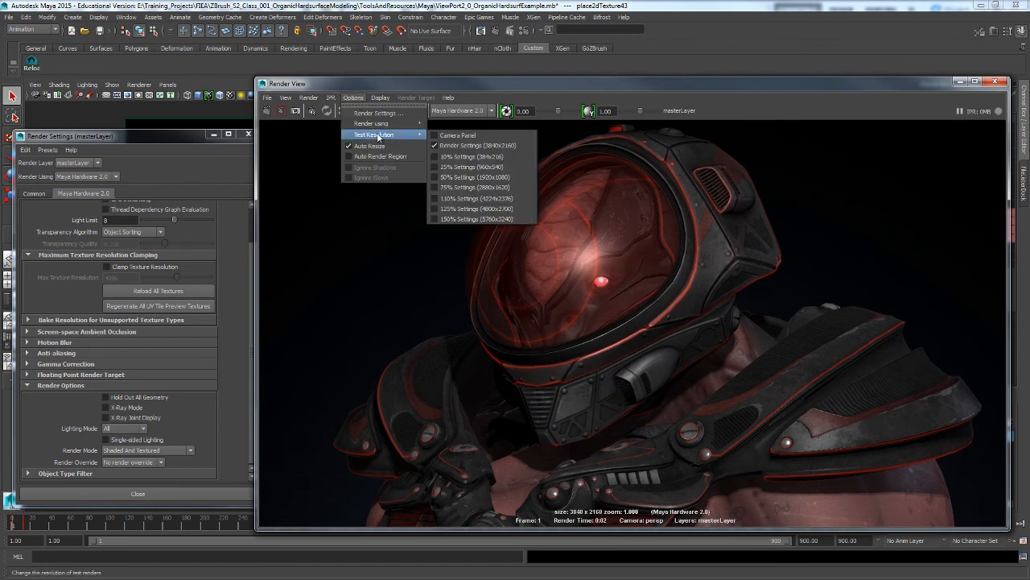
left_click(477, 177)
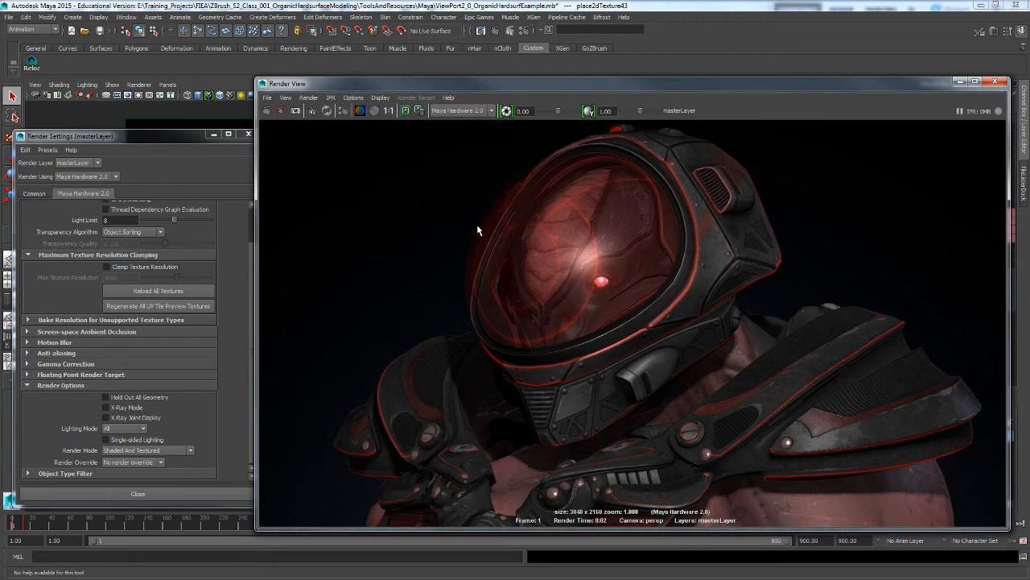
left_click(267, 110)
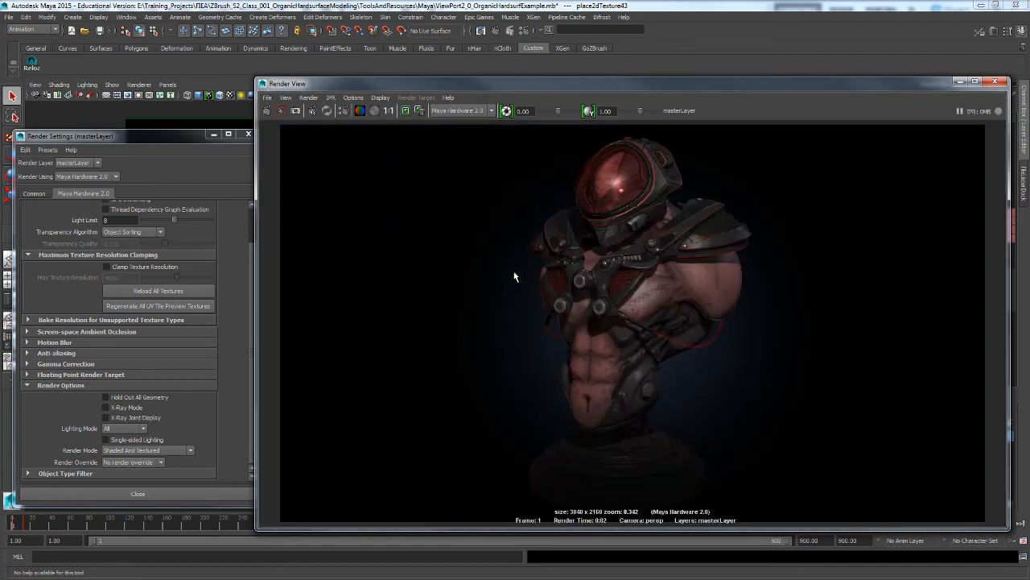
left_click(389, 110)
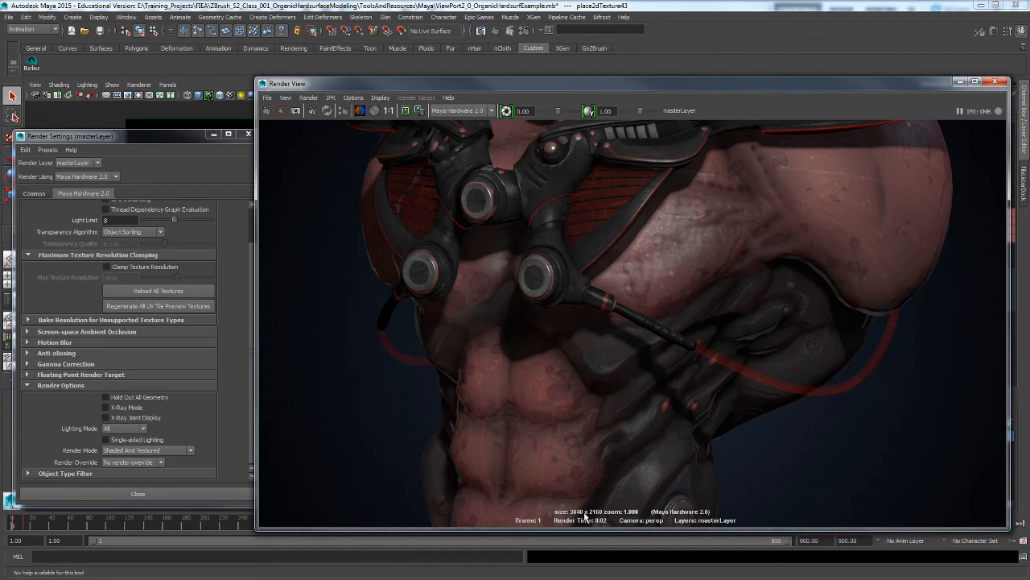
middle_click_drag(587, 276, 585, 413, "alt")
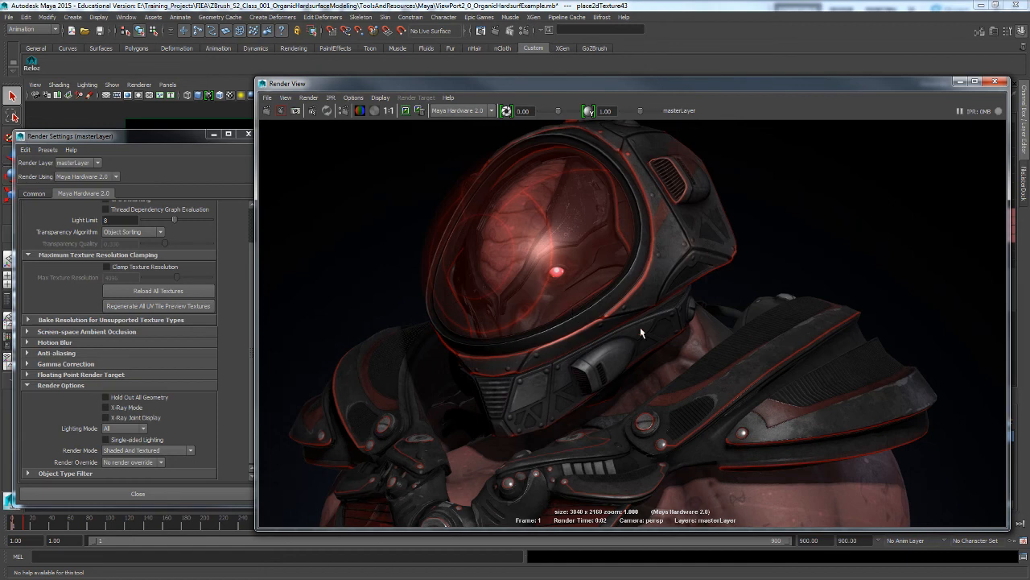
Check the test resolution options, reposition the Render View and examine the rendered helmet and torso at a smaller scale
left_click(353, 97)
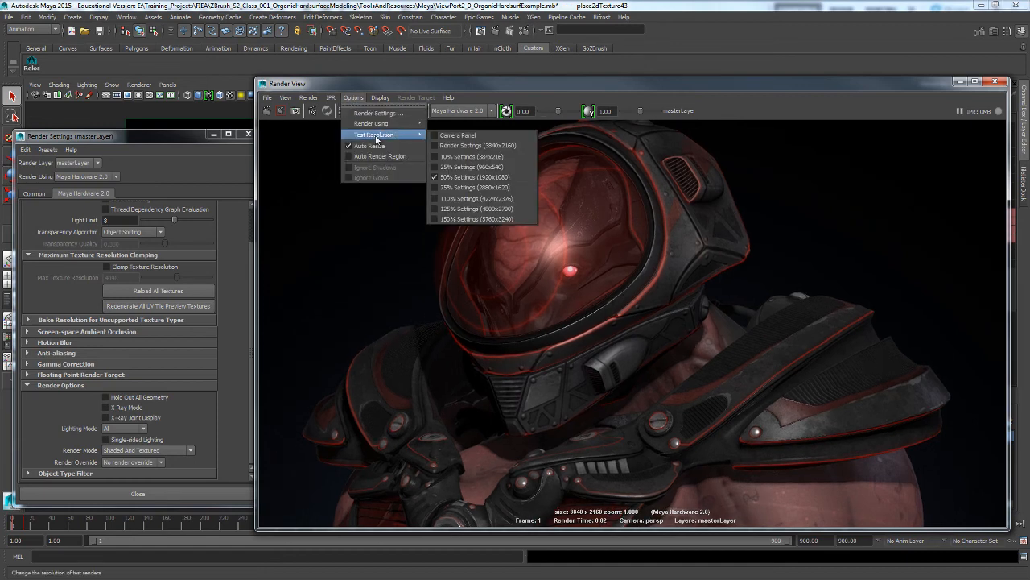
left_click(407, 86)
left_click_drag(407, 86, 401, 58)
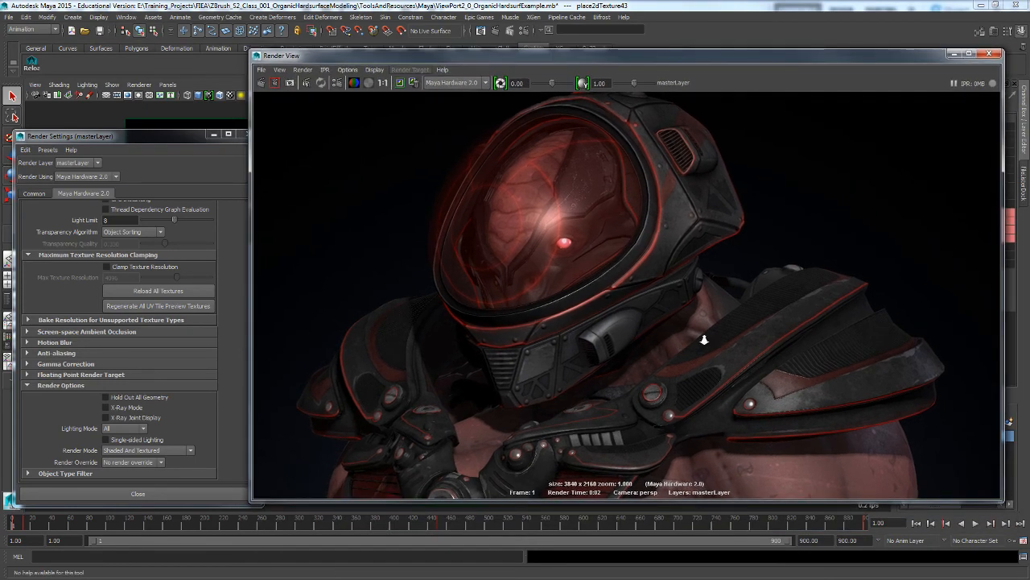
right_click_drag(705, 340, 427, 251, "alt")
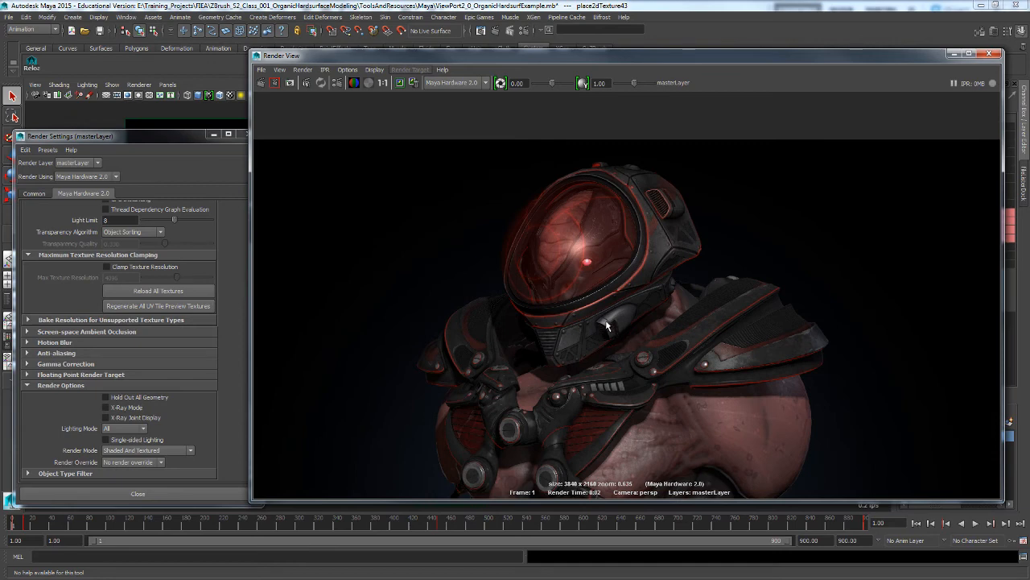
right_click_drag(635, 331, 518, 269, "alt")
mouse_move(630, 368)
middle_mouse_down("alt")
mouse_move(593, 262)
mouse_move(593, 345)
mouse_move(623, 314)
mouse_move(647, 375)
mouse_move(621, 385)
middle_mouse_up("alt")
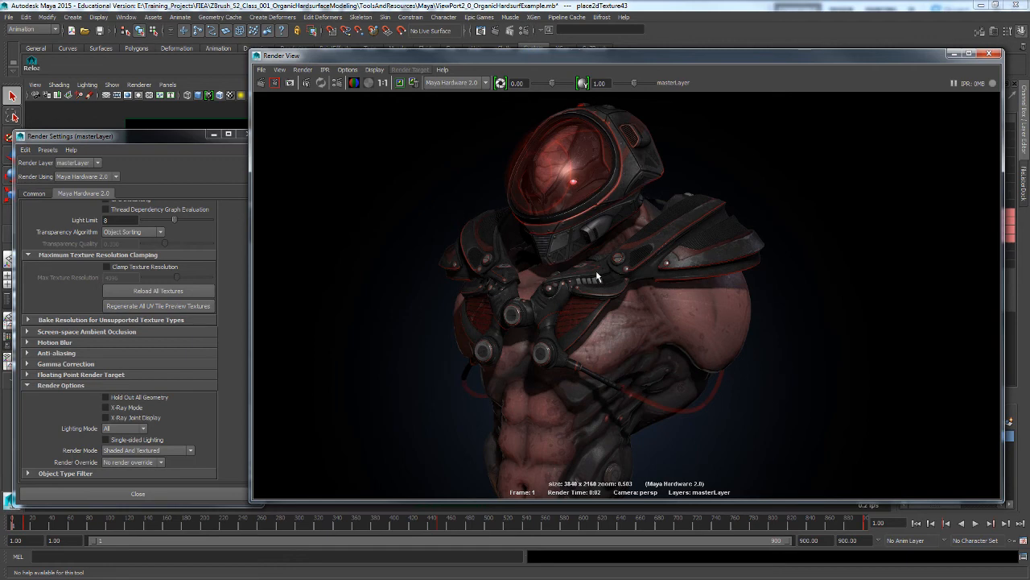
Move the Render View down to uncover the persp viewport and minimize the Render Settings window
left_click_drag(533, 55, 408, 50)
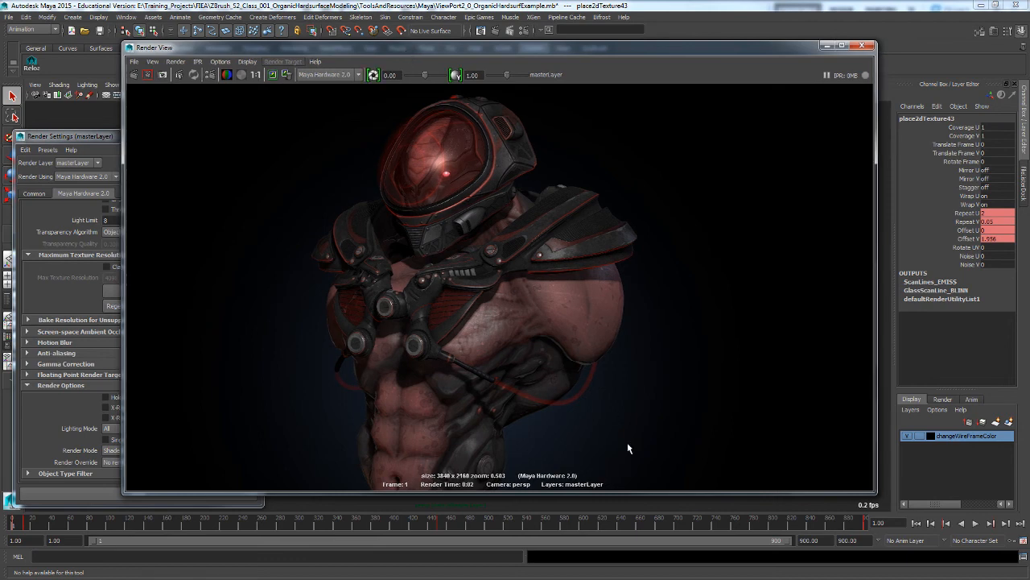
left_click(908, 433)
left_click_drag(672, 49, 643, 56)
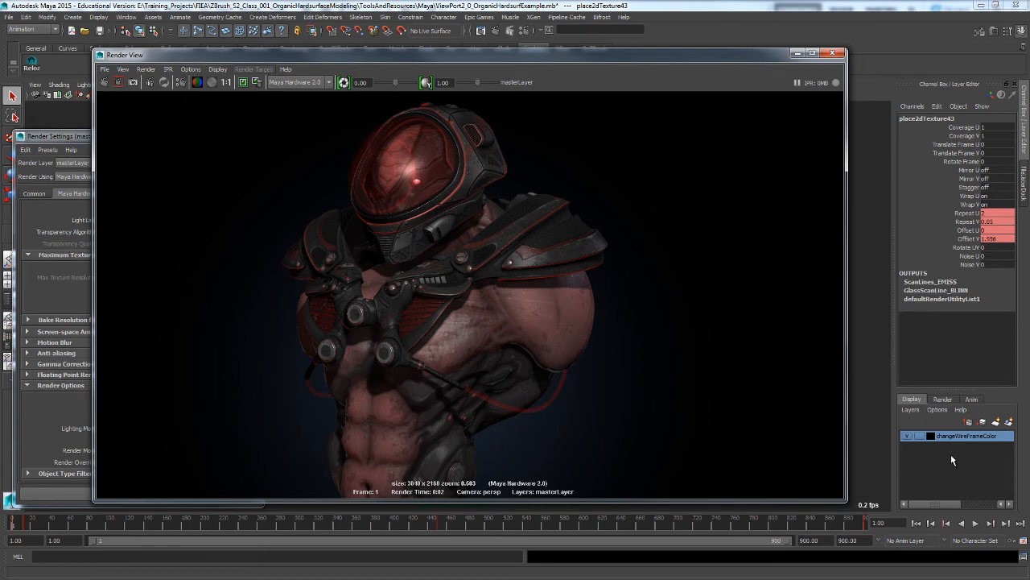
left_click_drag(737, 56, 748, 374)
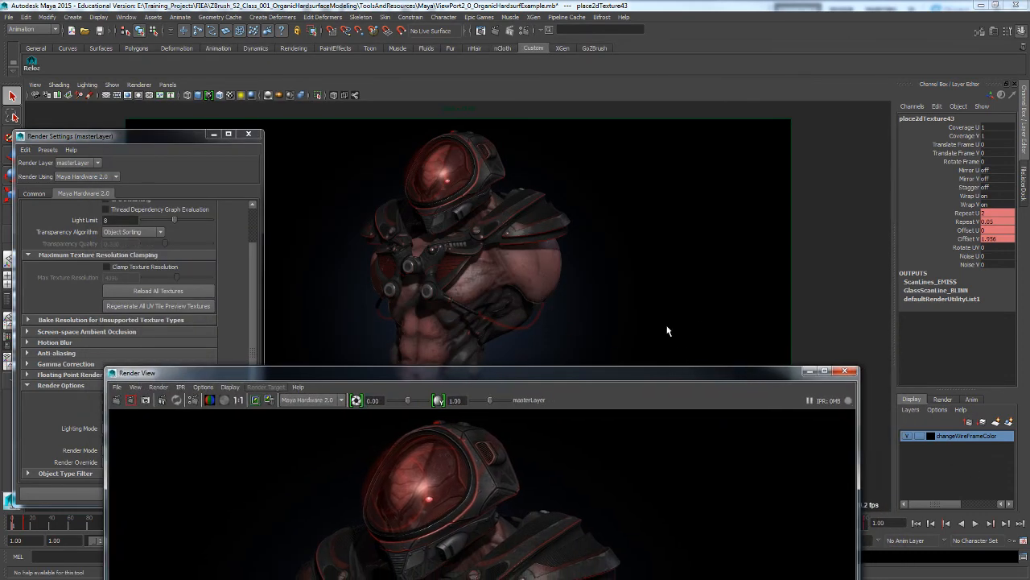
left_click_drag(661, 378, 644, 457)
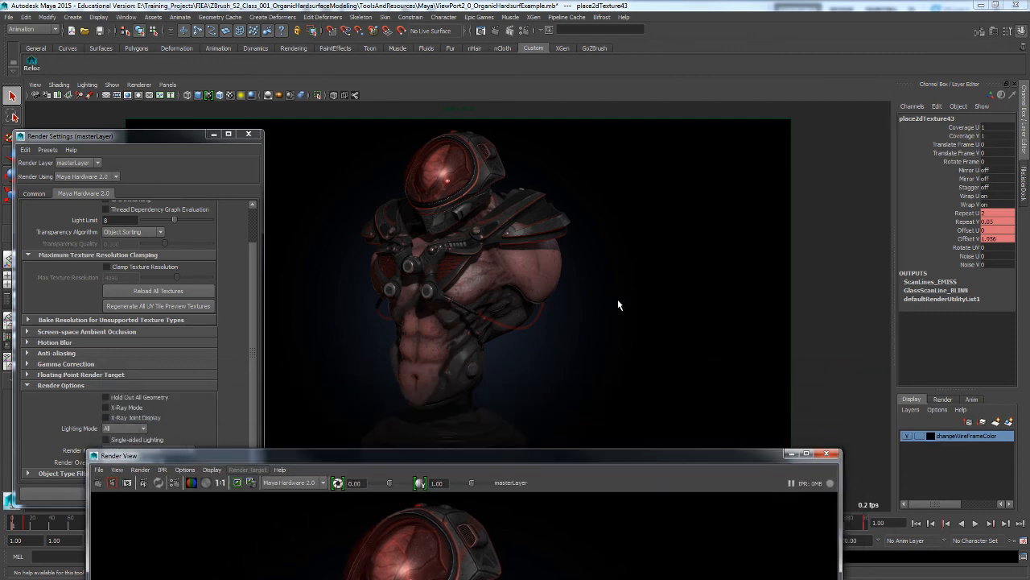
left_click(212, 134)
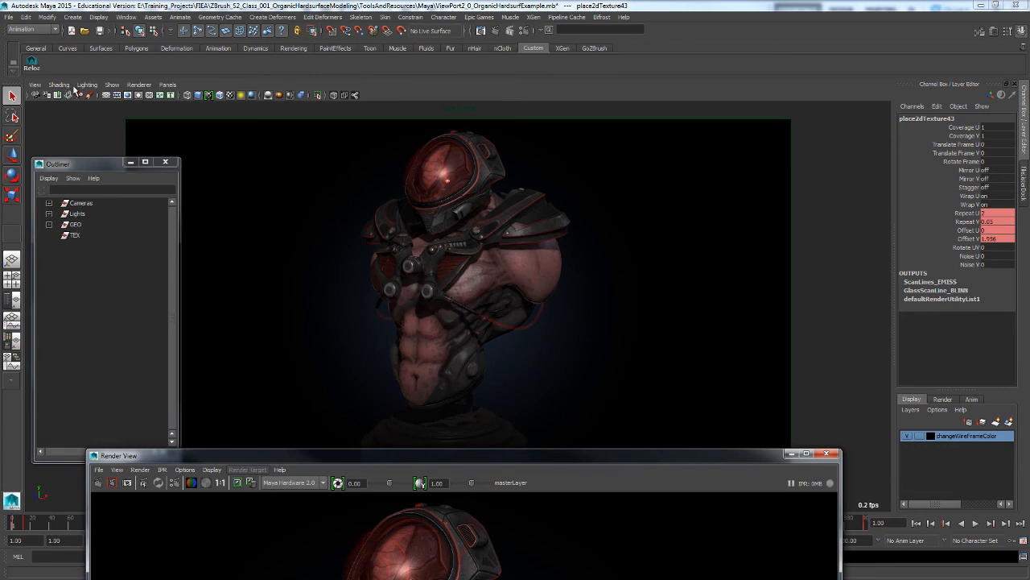
Turn on Wireframe on Shaded in the persp viewport and move the Render View clear of the bust
left_click(58, 84)
left_click(87, 183)
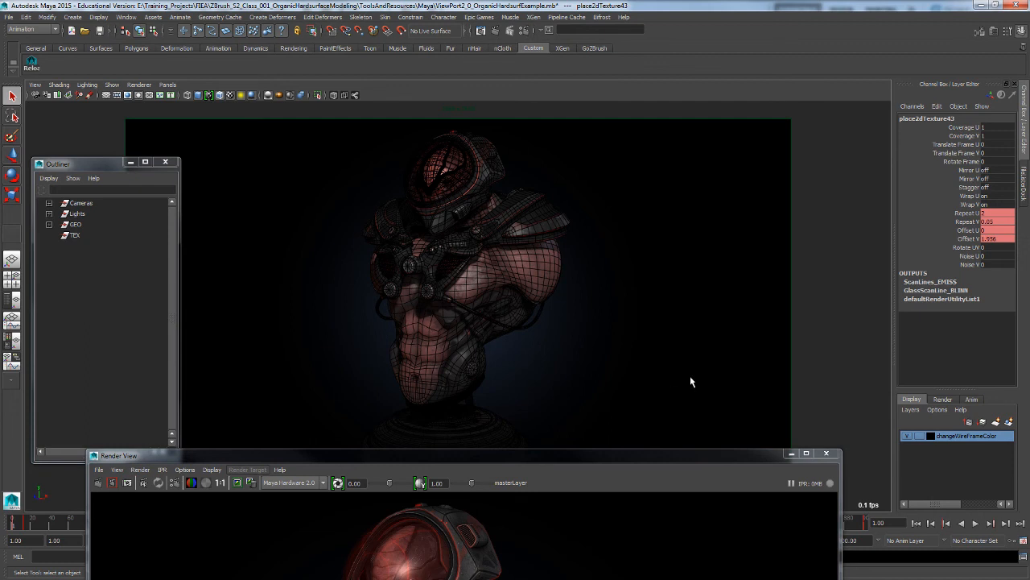
left_click_drag(602, 457, 548, 508)
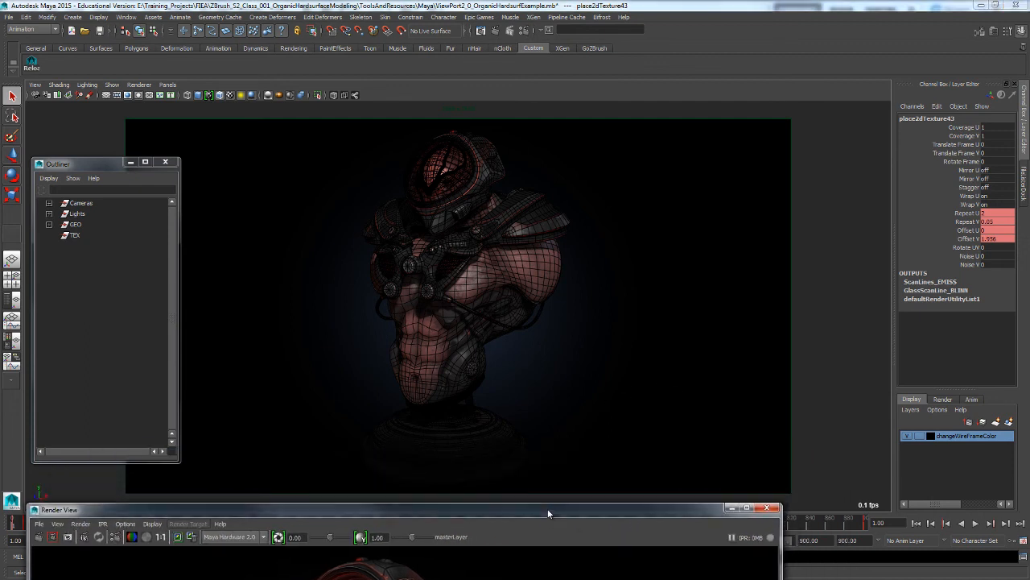
Expand the GEO group to view its hierarchy, select the whole group and collapse it again
left_click(49, 224)
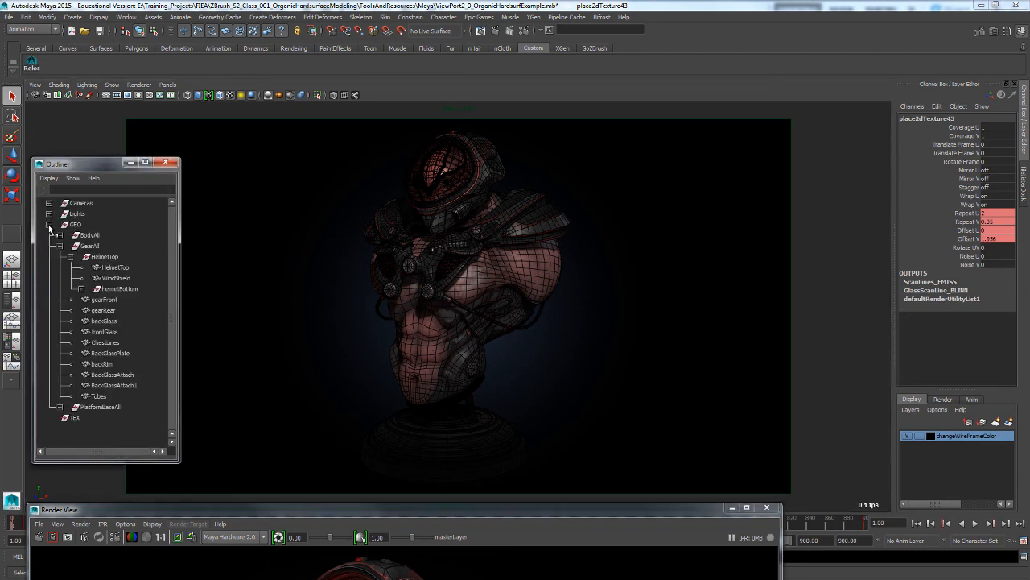
left_click(74, 224)
left_click(49, 225)
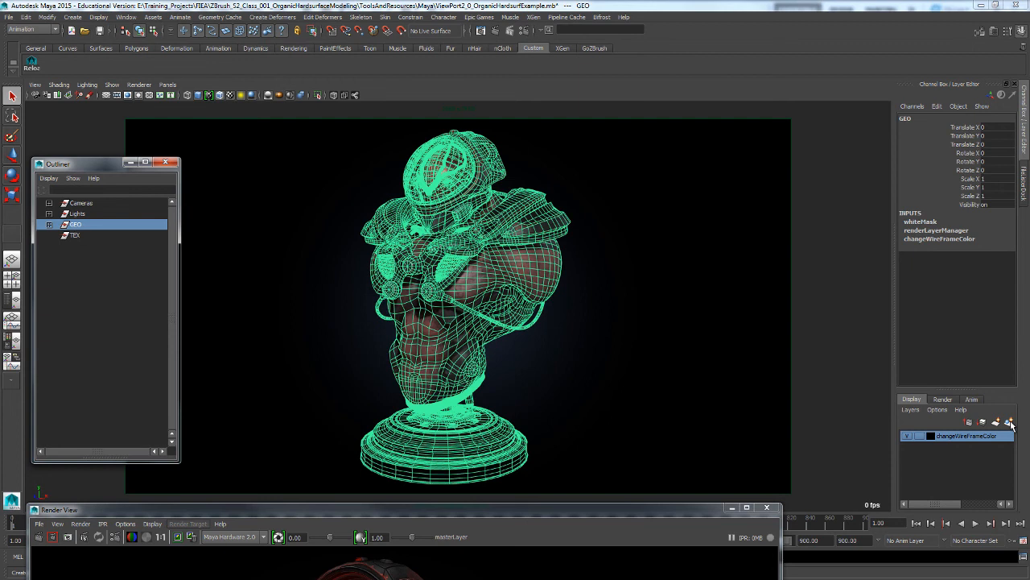
left_click(950, 452)
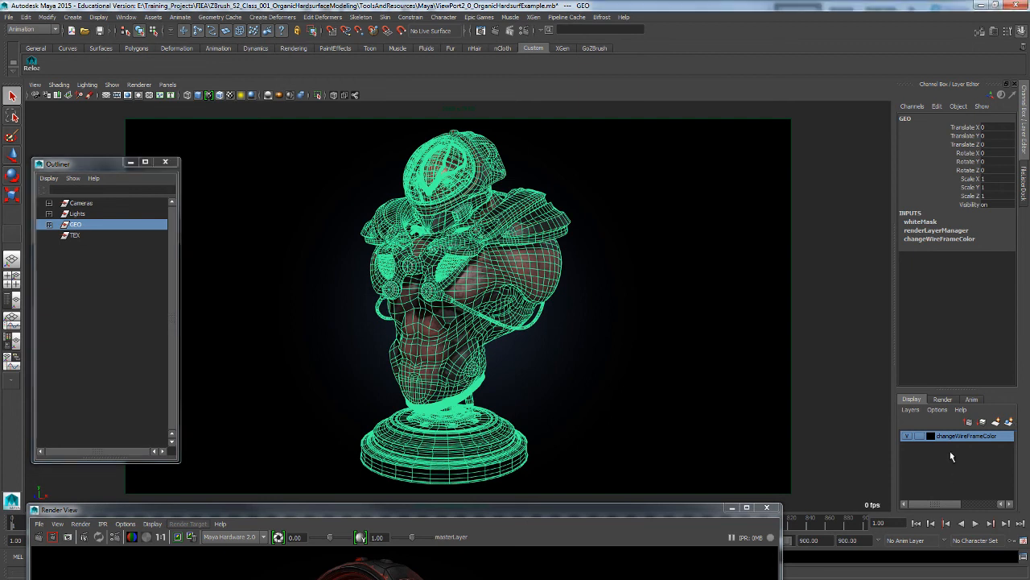
Set the changeWireFrameColor display layer's color to red and deselect the geometry
double_click(948, 438)
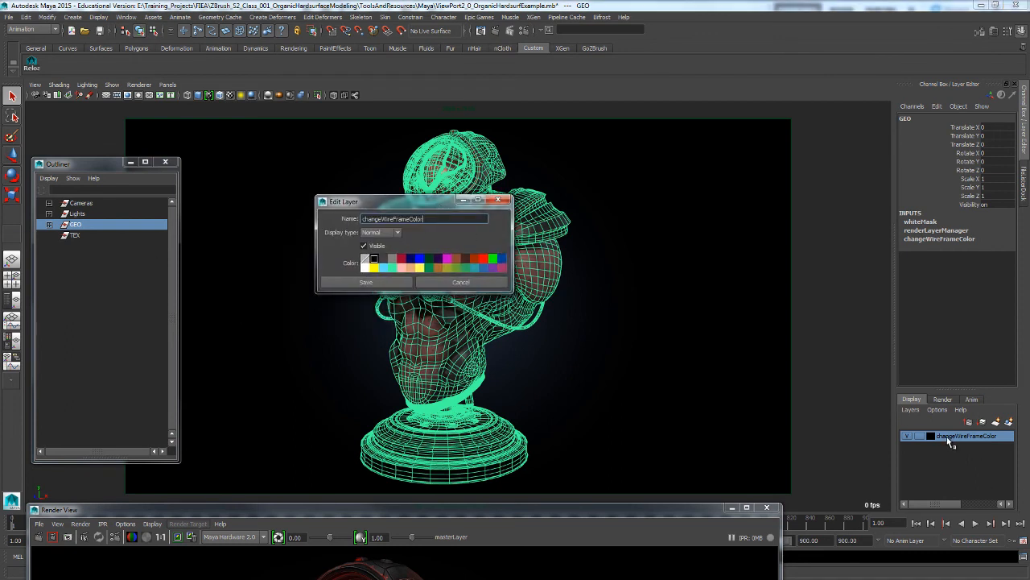
left_click(402, 260)
left_click(365, 282)
left_click(636, 354)
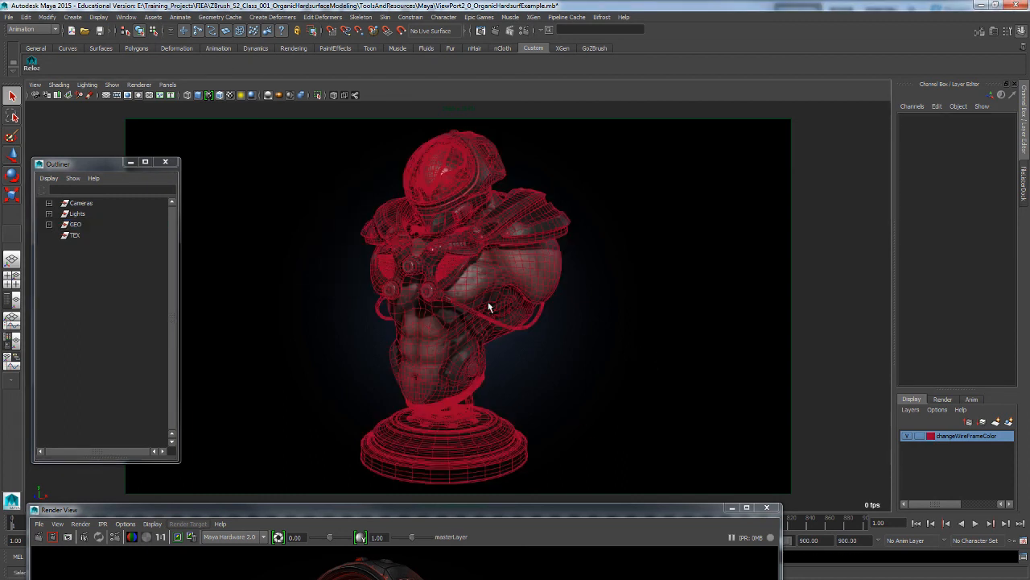
Set the changeWireFrameColor display layer's color back to black
double_click(958, 436)
left_click(374, 258)
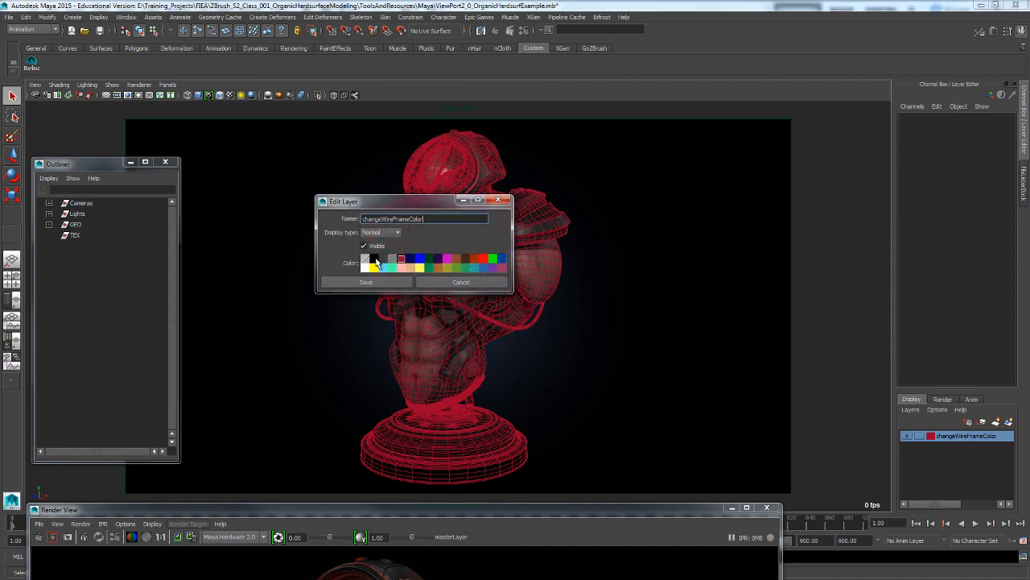
left_click(388, 281)
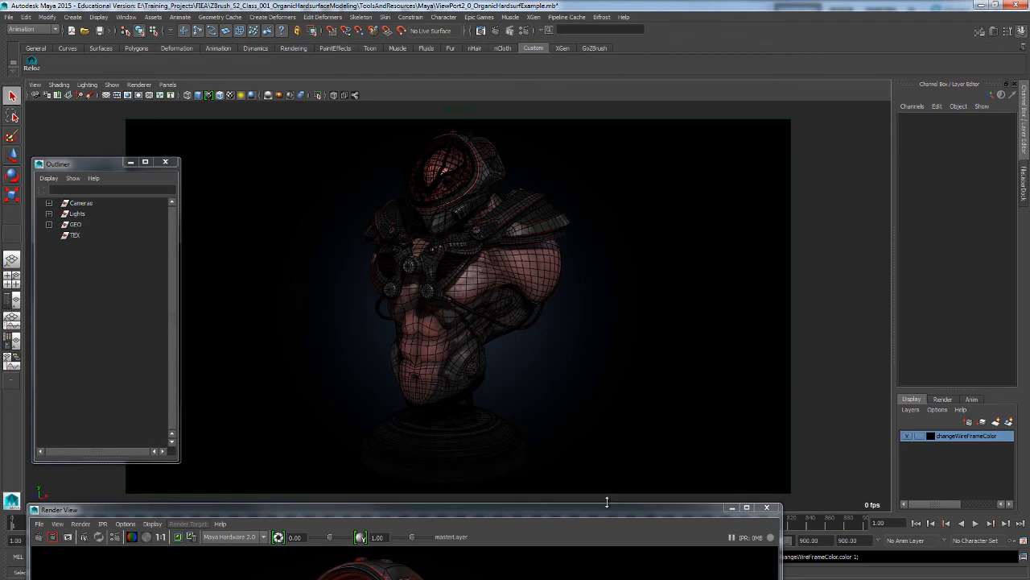
Reposition the Render View below the bust, show the render layers and select the GEO group
left_click_drag(607, 502, 620, 425)
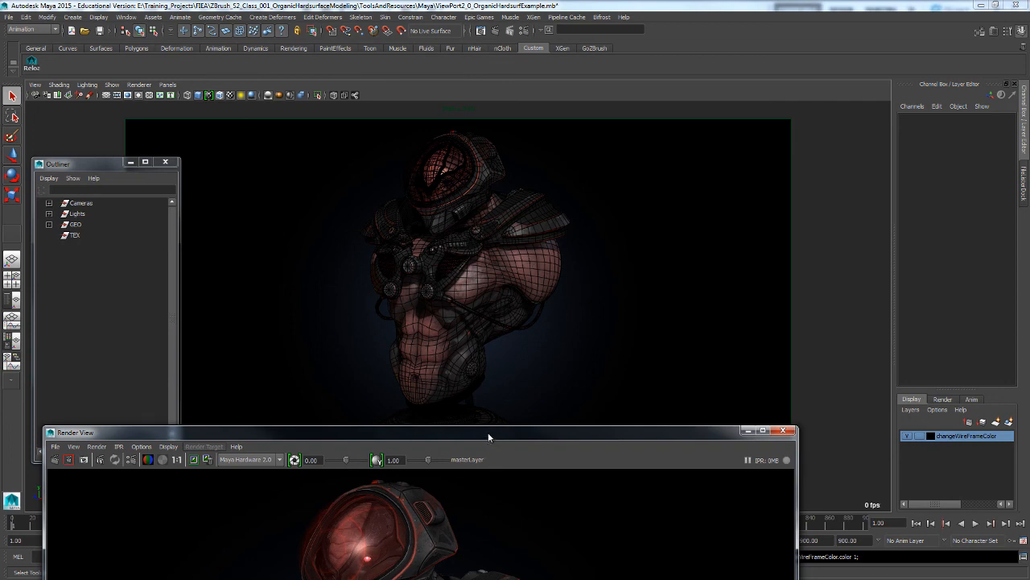
left_click_drag(488, 433, 486, 395)
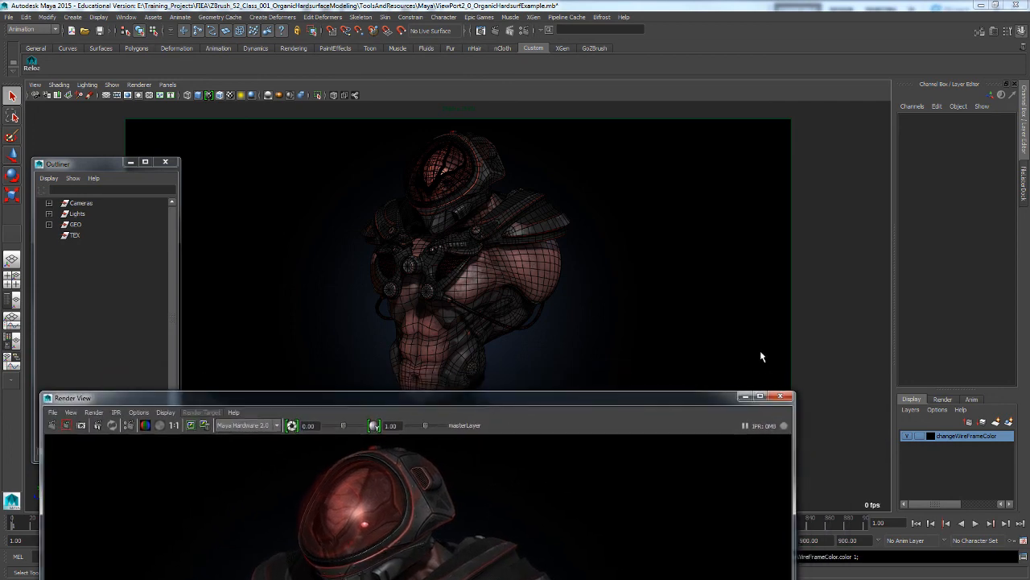
left_click_drag(667, 397, 713, 412)
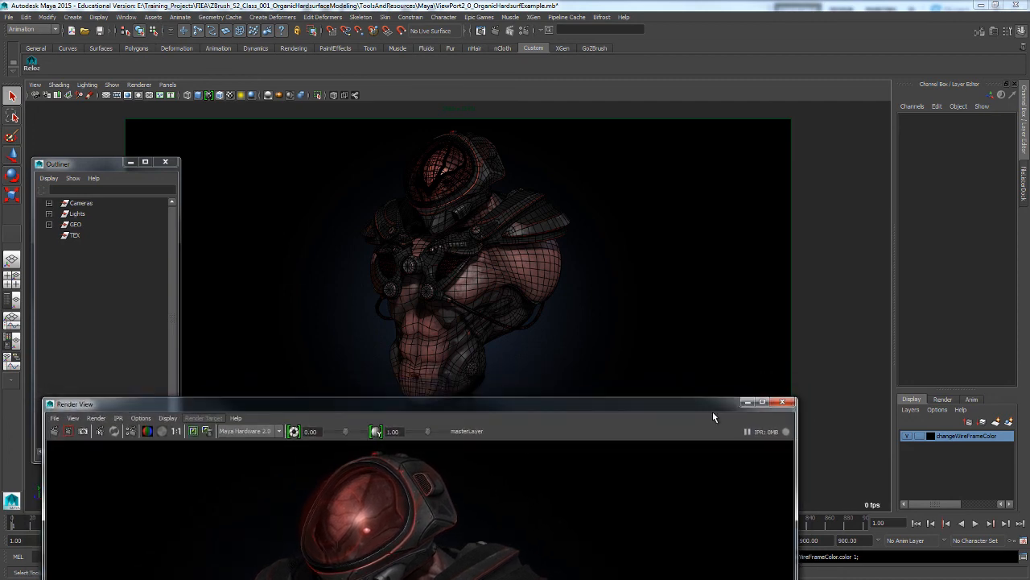
left_click(942, 399)
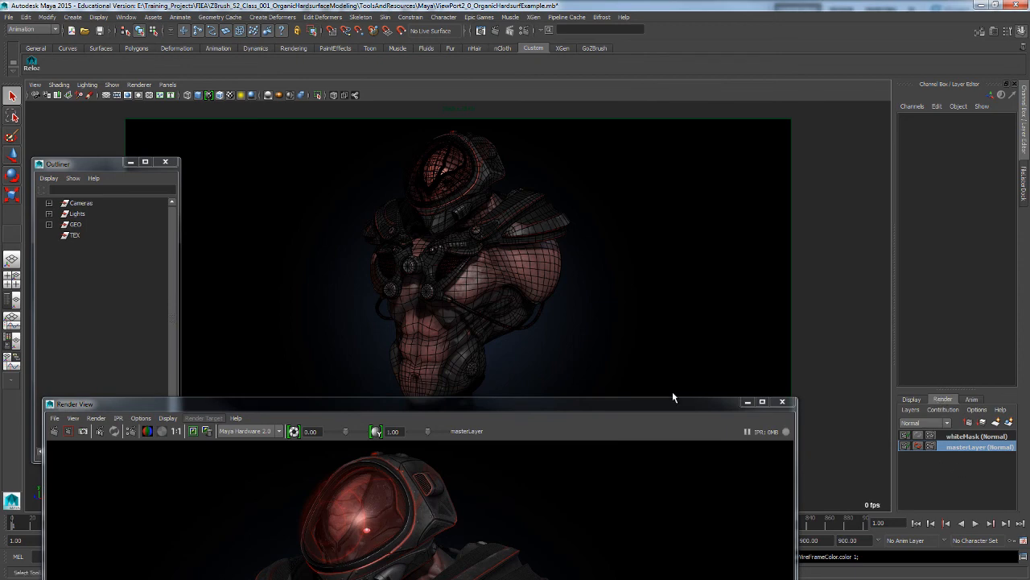
left_click(78, 226)
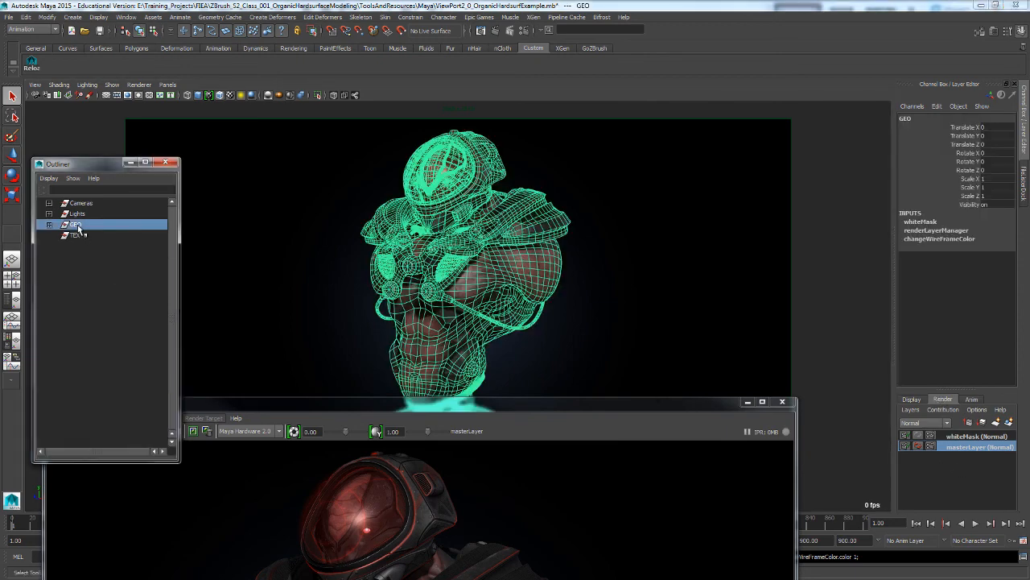
mouse_move(387, 401)
left_mouse_down()
mouse_move(383, 477)
mouse_move(381, 392)
left_mouse_up()
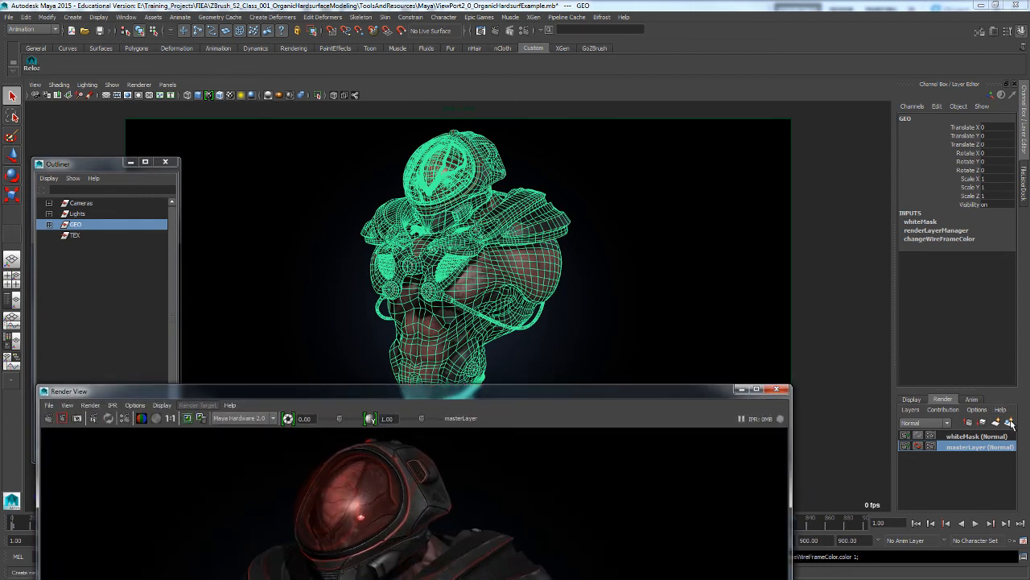
Compare the whiteMask and masterLayer render layers, leave whiteMask active and move the Render View lower to uncover the bust
left_click(974, 437)
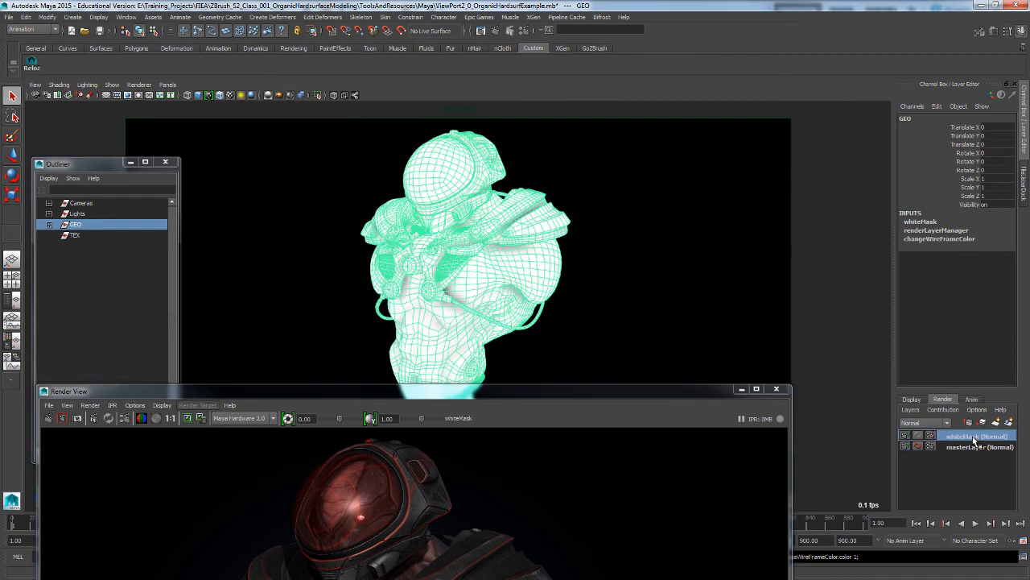
left_click(966, 447)
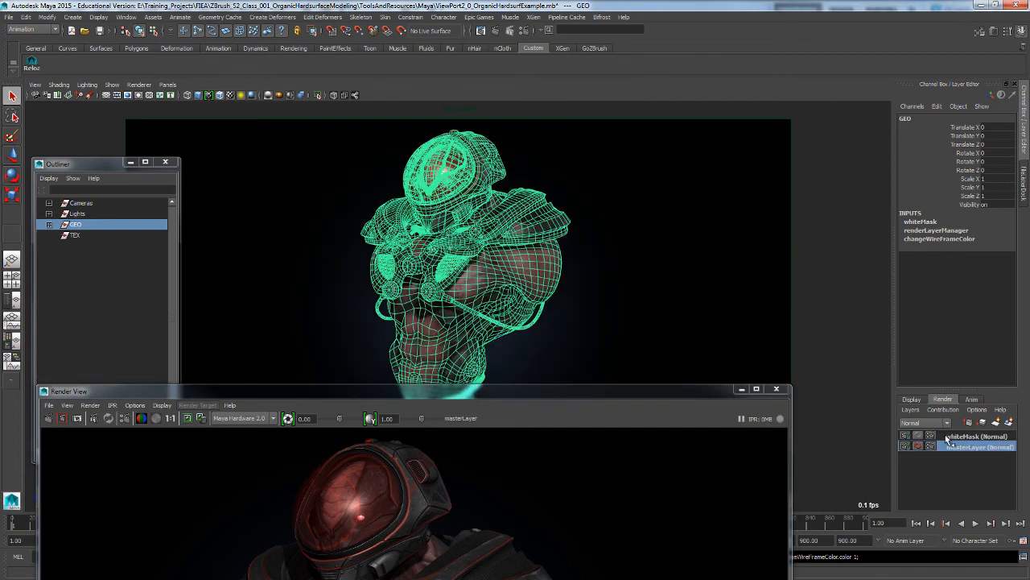
left_click(950, 436)
mouse_move(699, 390)
left_mouse_down()
mouse_move(546, 442)
mouse_move(657, 444)
left_mouse_up()
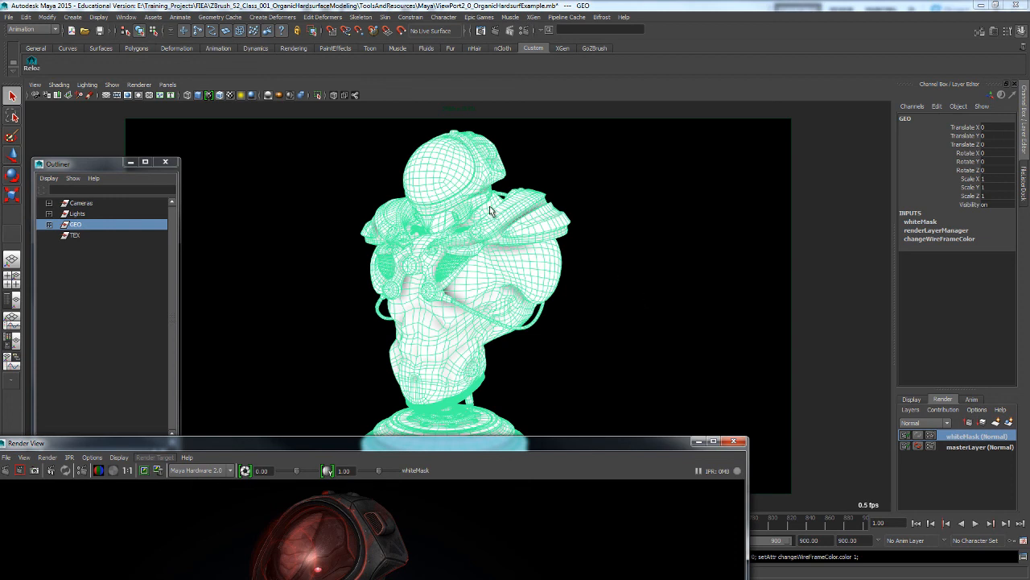
Inspect the whiteSurfShader material's surface shader attributes in the Hypershade, closing both editors when done
left_click(127, 17)
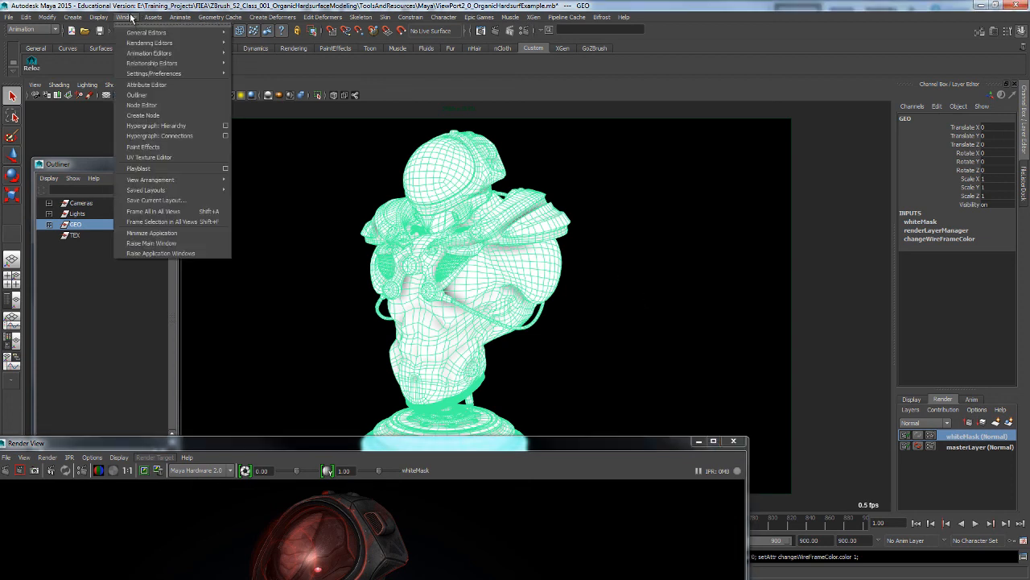
mouse_move(193, 53)
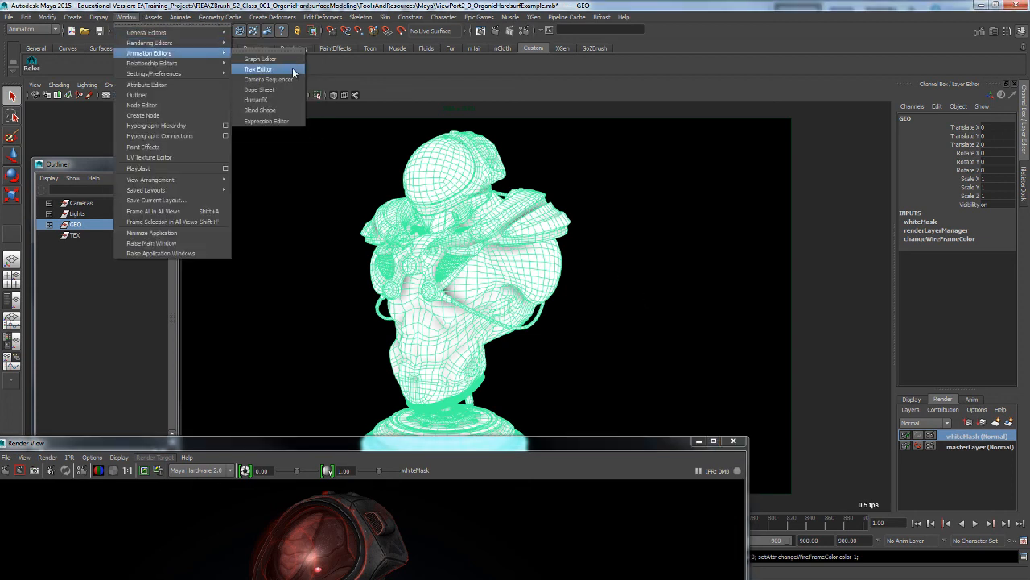
left_click(270, 69)
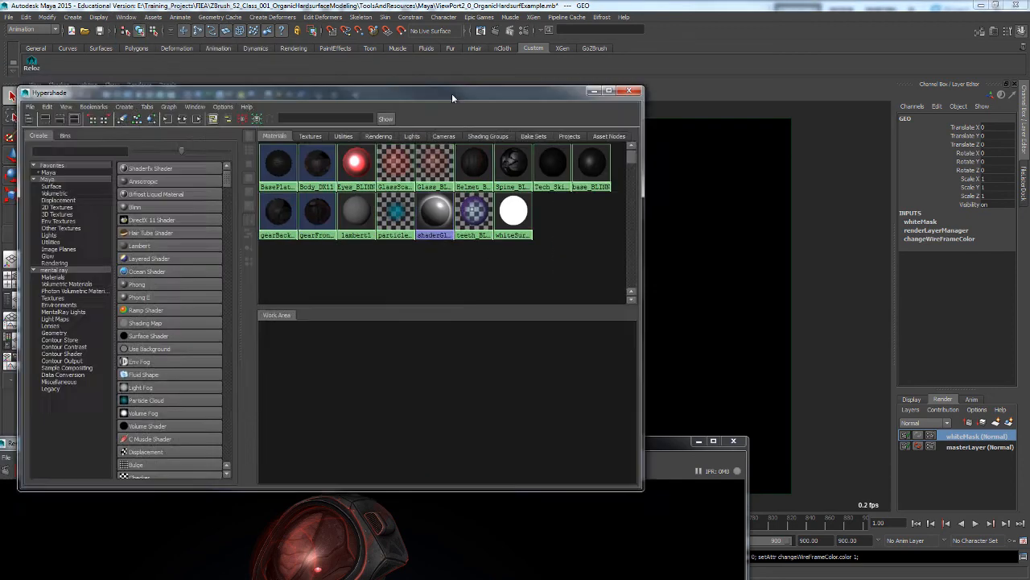
double_click(529, 216)
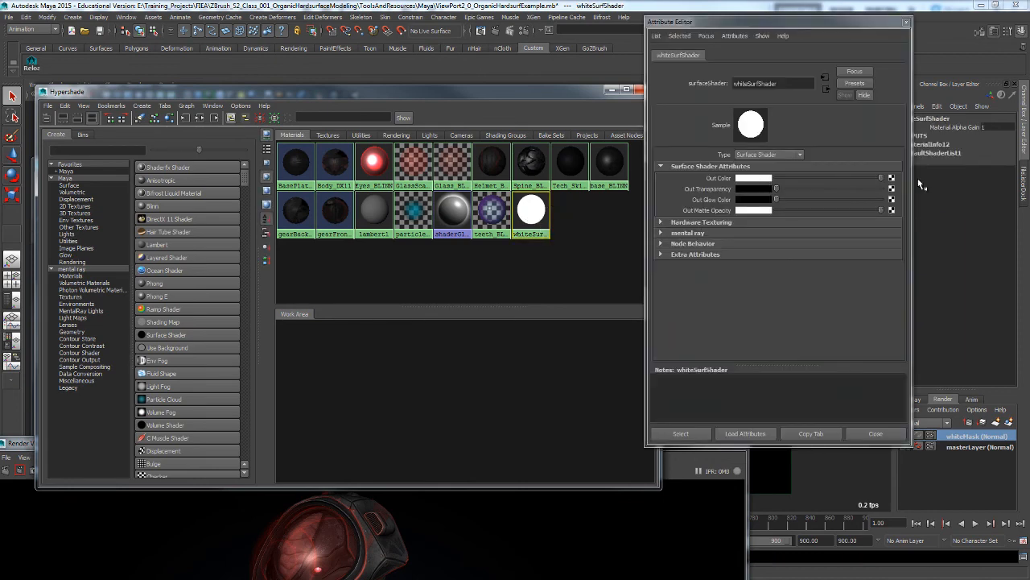
left_click_drag(725, 22, 805, 45)
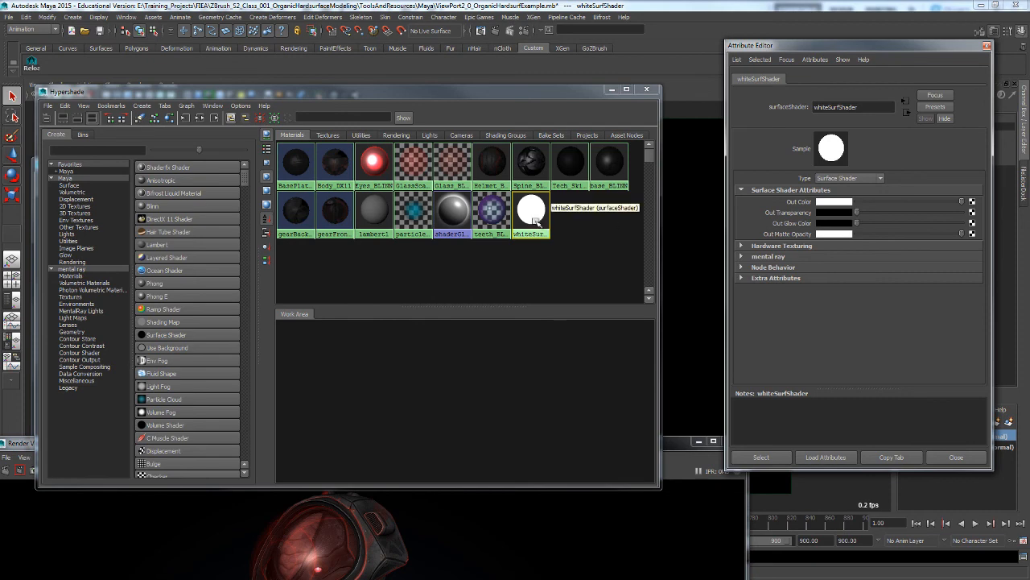
left_click(987, 46)
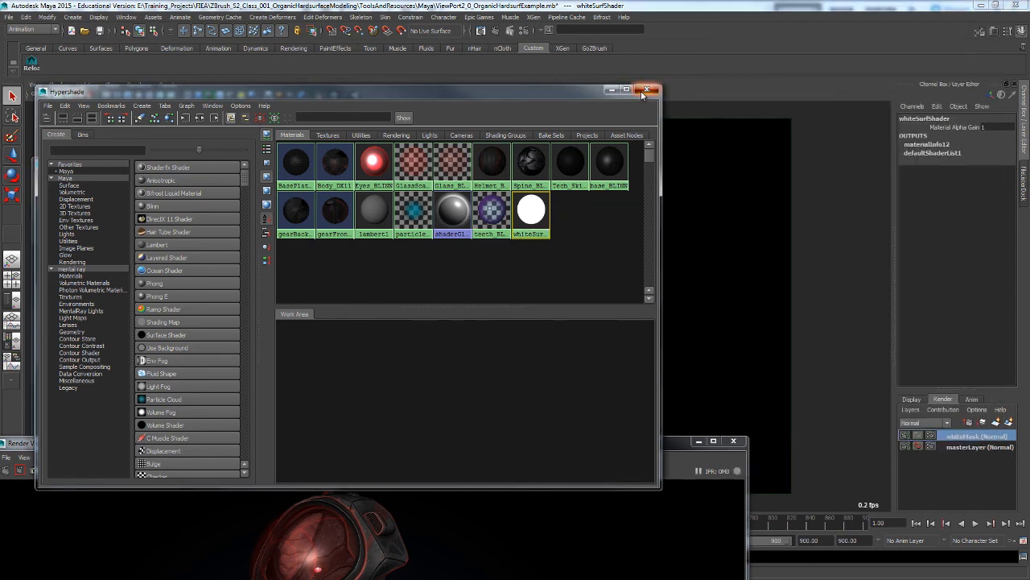
left_click(646, 89)
Look up whiteSurfShader among the existing material overrides available for the whiteMask render layer, without assigning anything
right_click(974, 436)
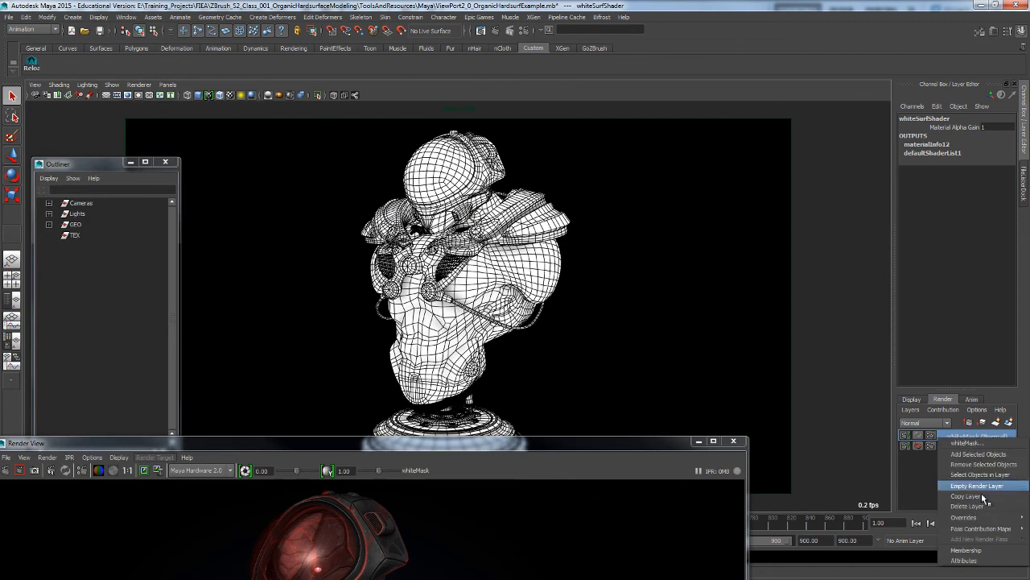
mouse_move(980, 514)
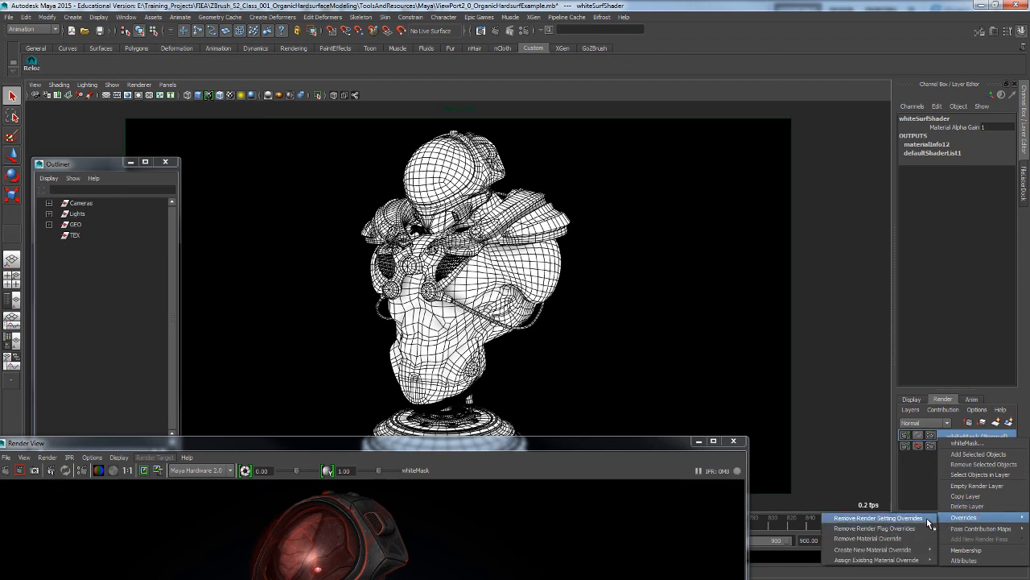
mouse_move(905, 559)
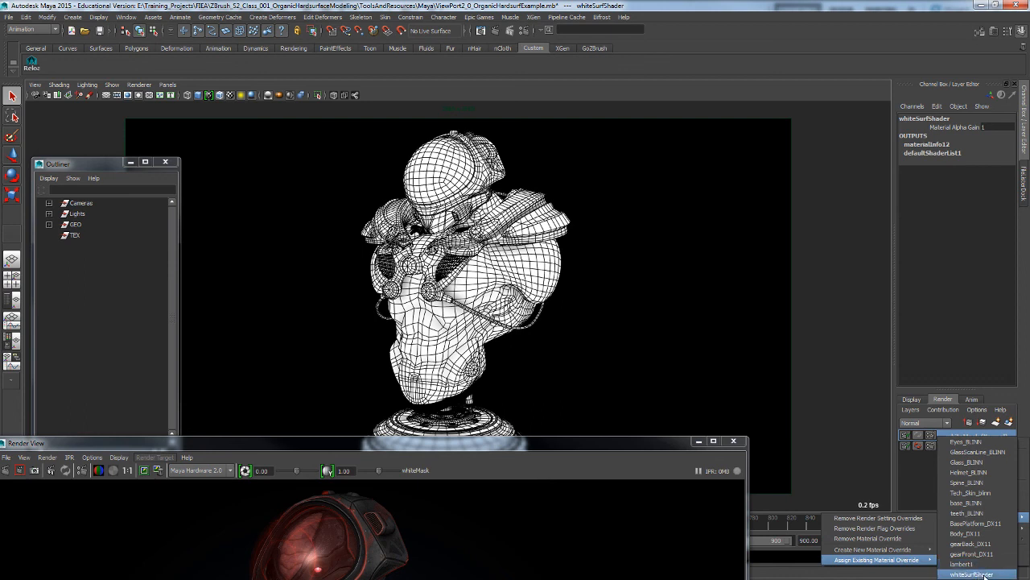
left_click(754, 361)
Bring the Render View fully into sight, render the whiteMask layer with Maya Hardware 2.0 and reposition the window
left_click_drag(603, 447, 718, 133)
left_click_drag(720, 72, 726, 46)
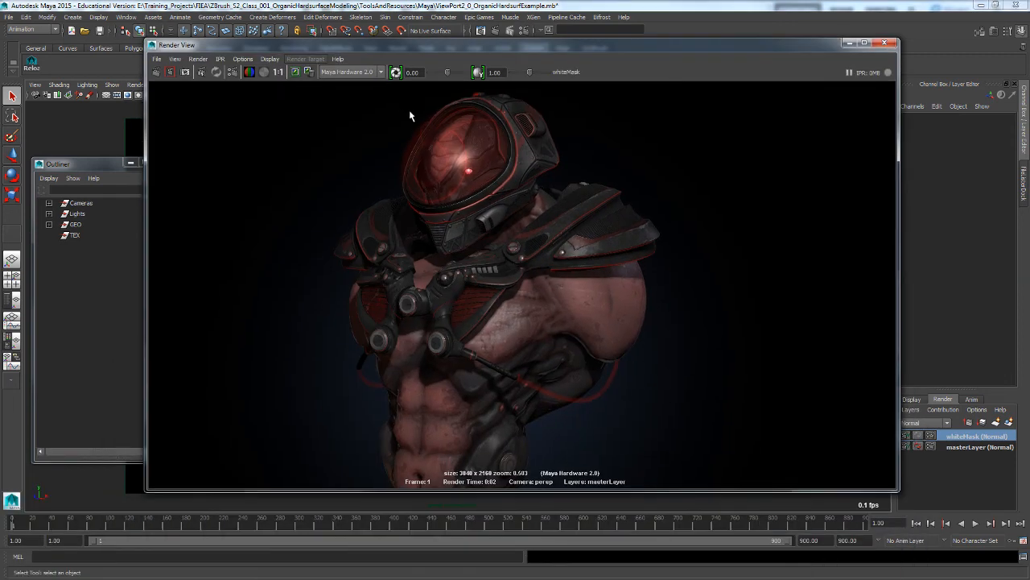
left_click(157, 72)
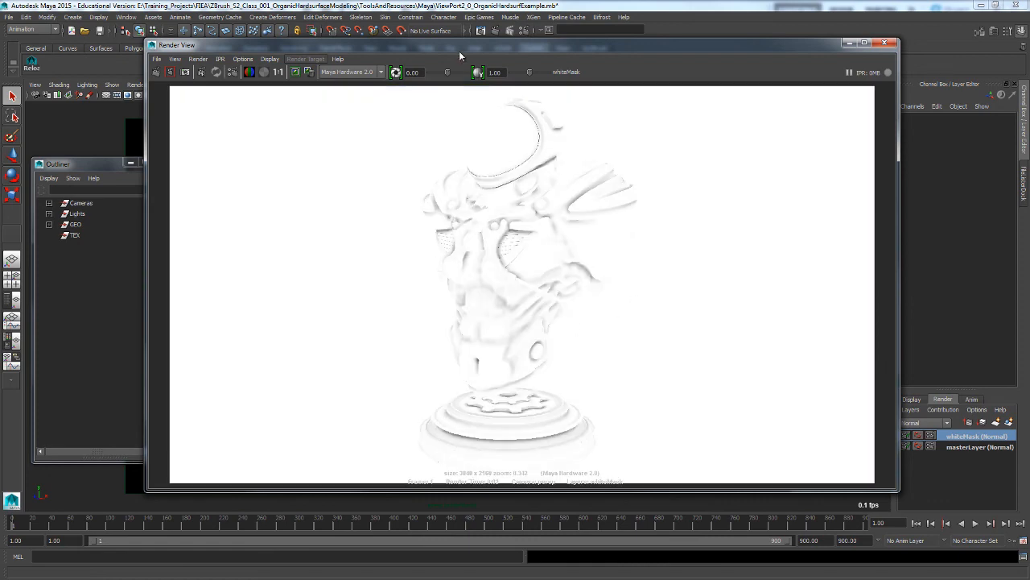
left_click_drag(459, 46, 351, 125)
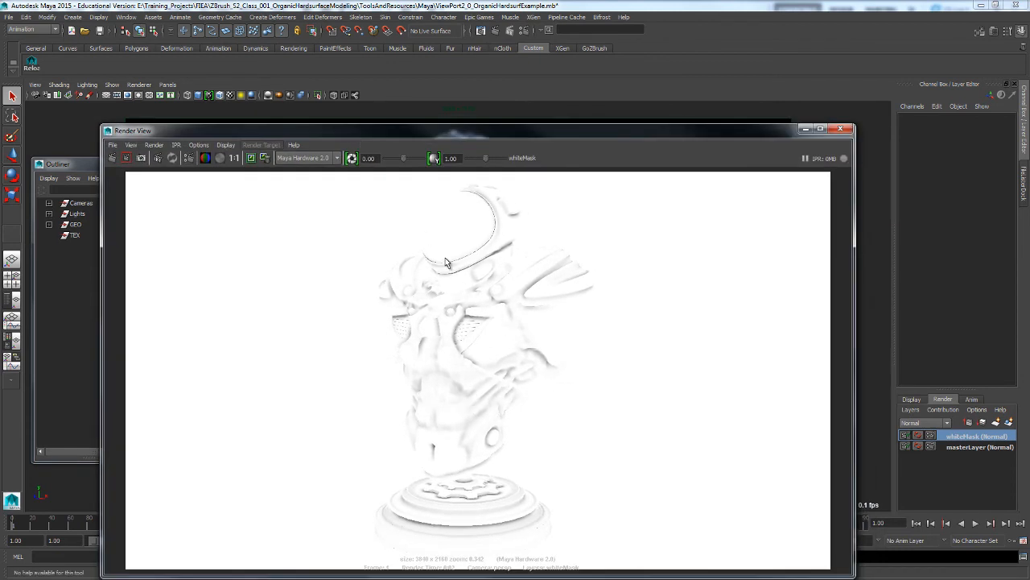
mouse_move(439, 130)
left_mouse_down()
mouse_move(547, 185)
mouse_move(474, 188)
mouse_move(448, 314)
mouse_move(443, 132)
left_mouse_up()
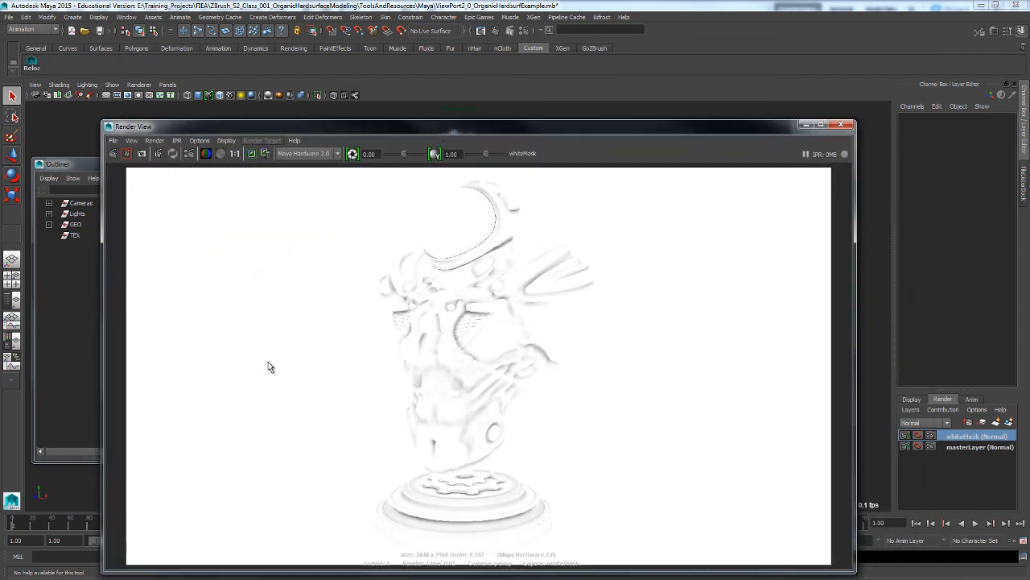
Check the persp camera's Environment background color in the Attribute Editor and close the editor
left_click(74, 232)
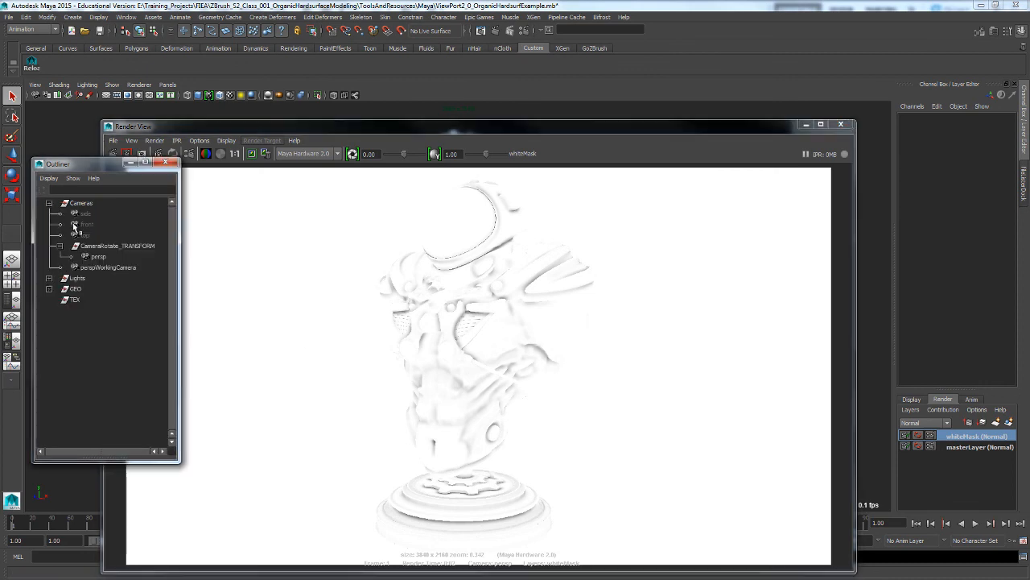
left_click(92, 257)
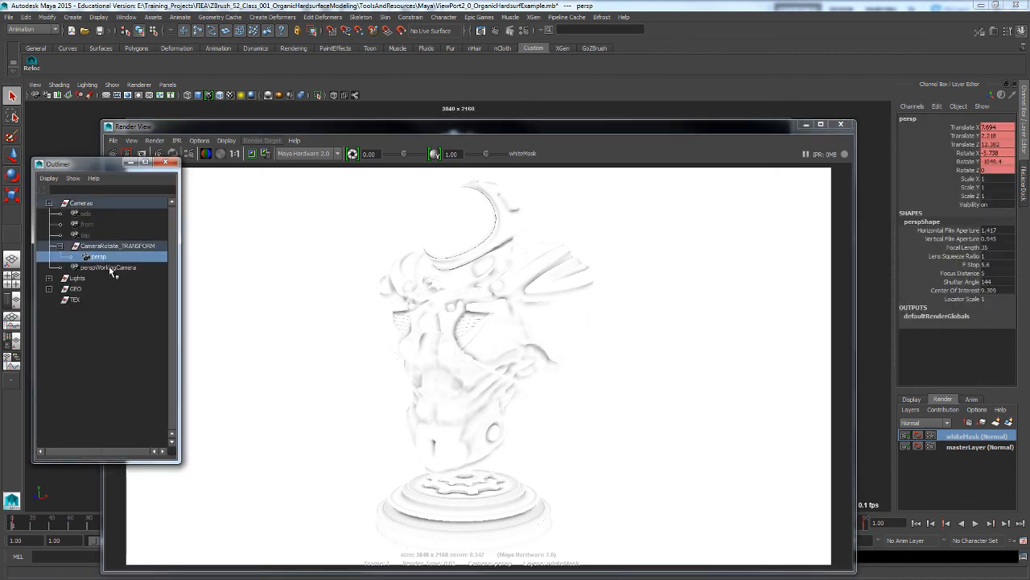
key("ctrl+a")
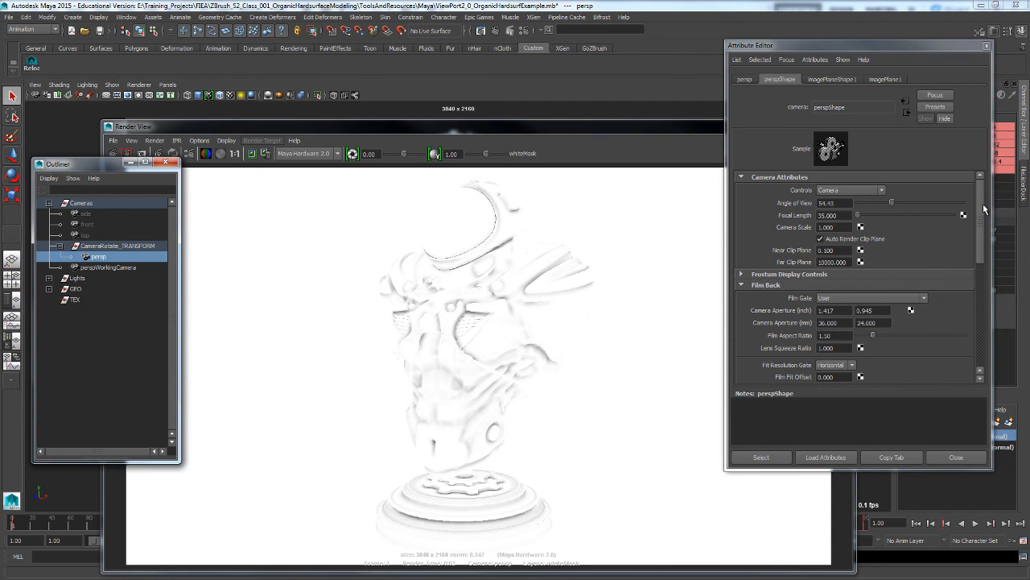
left_click_drag(983, 207, 985, 293)
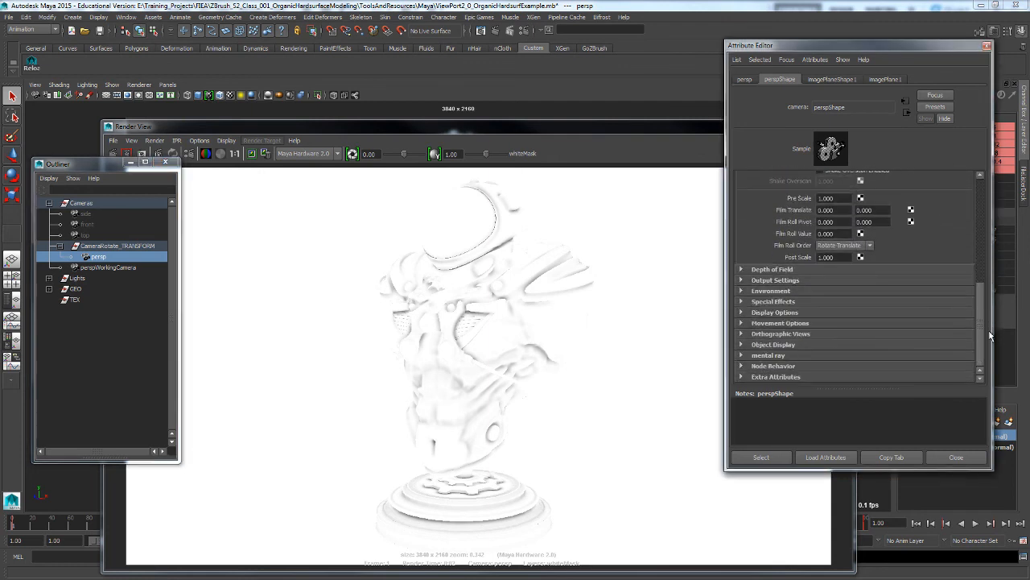
left_click(741, 292)
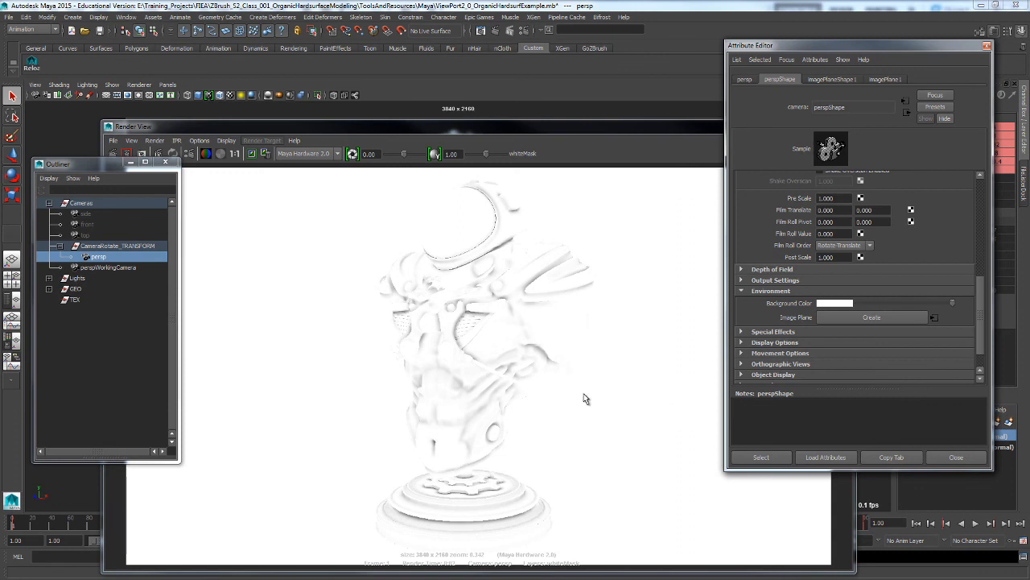
left_click(987, 45)
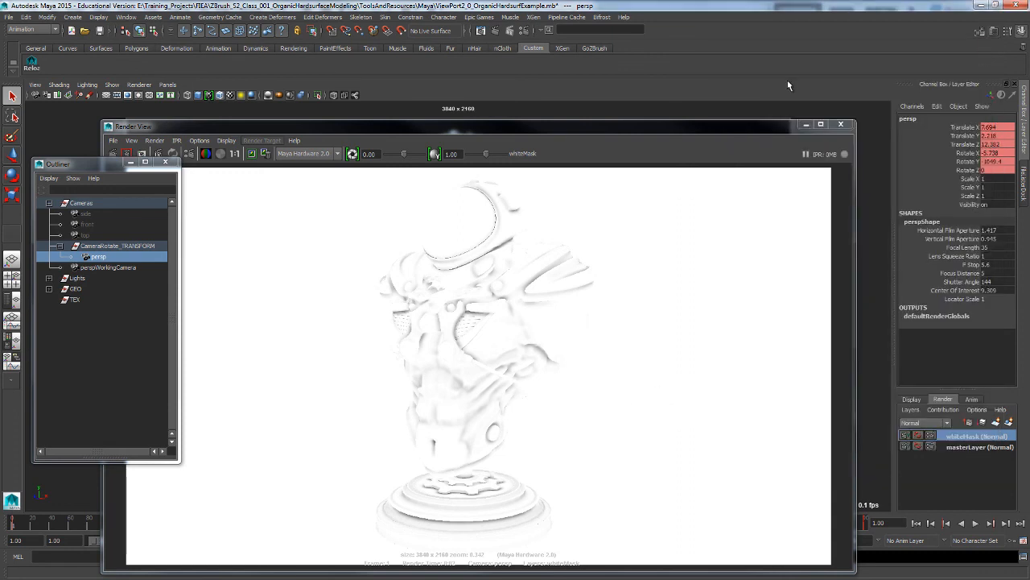
Disable Screen-space Ambient Occlusion in the Viewport 2.0 renderer options and re-render the whiteMask layer
left_click(297, 140)
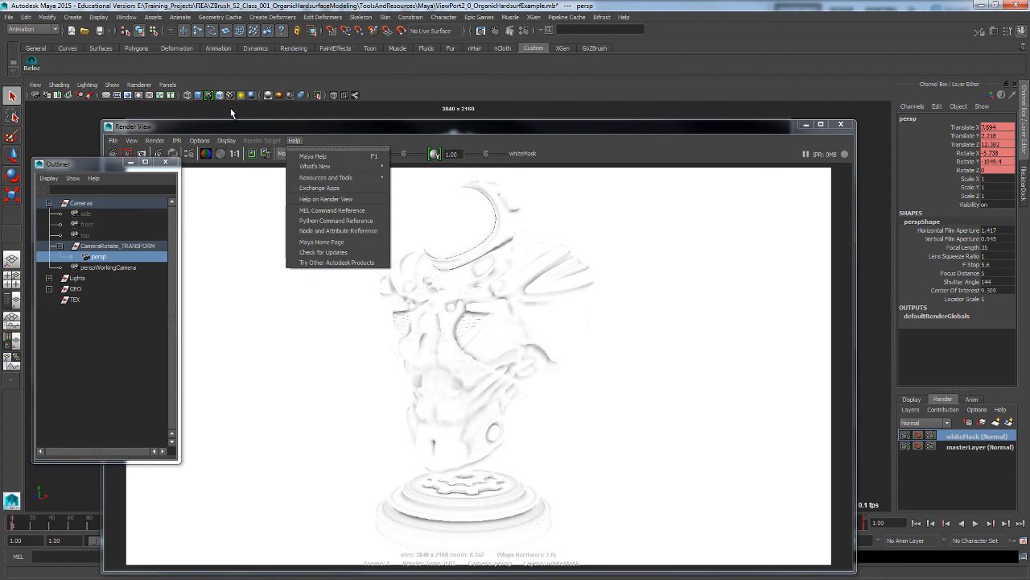
left_click(368, 125)
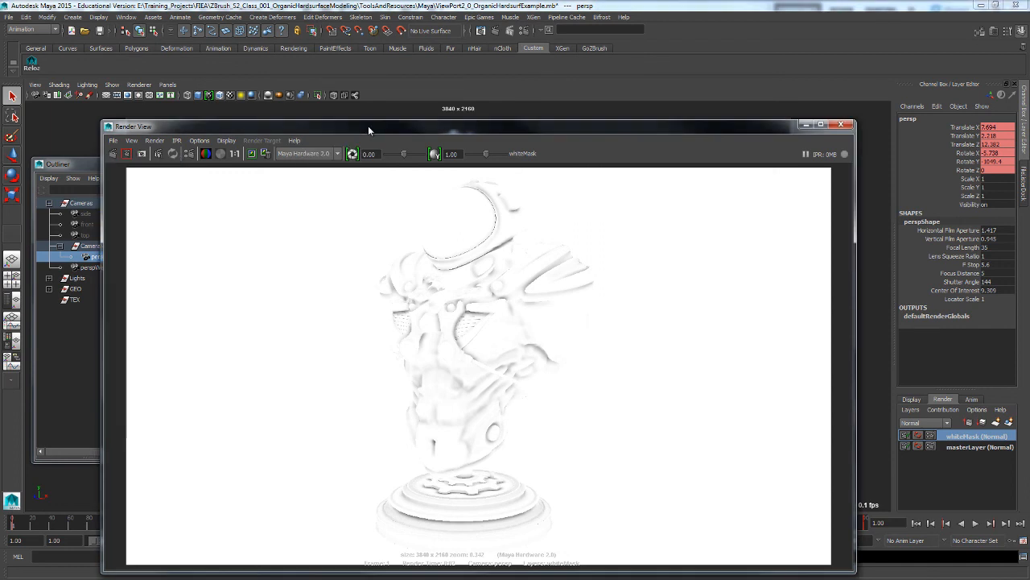
left_click(139, 84)
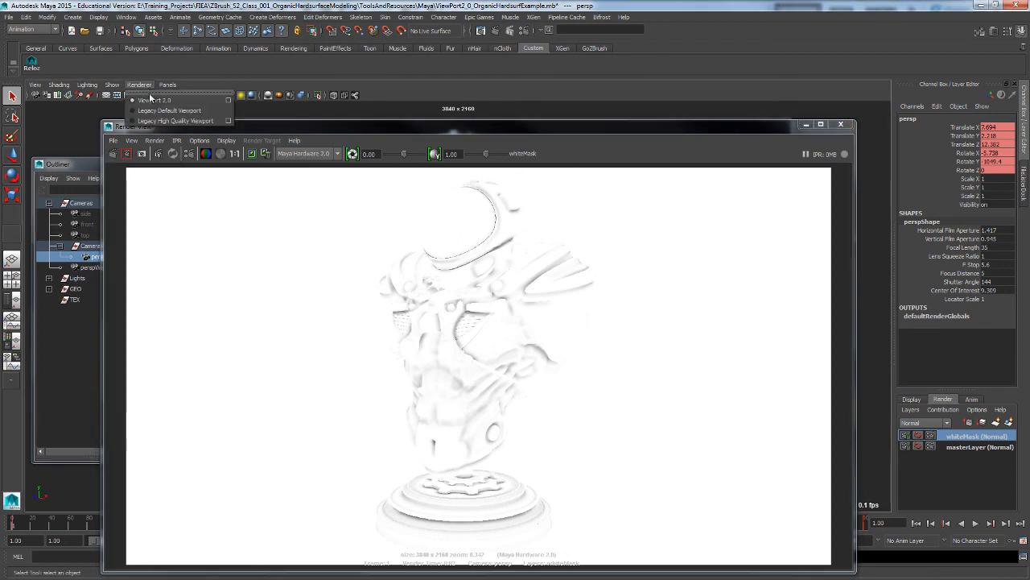
left_click(227, 97)
scroll(187, 370, "down", 3)
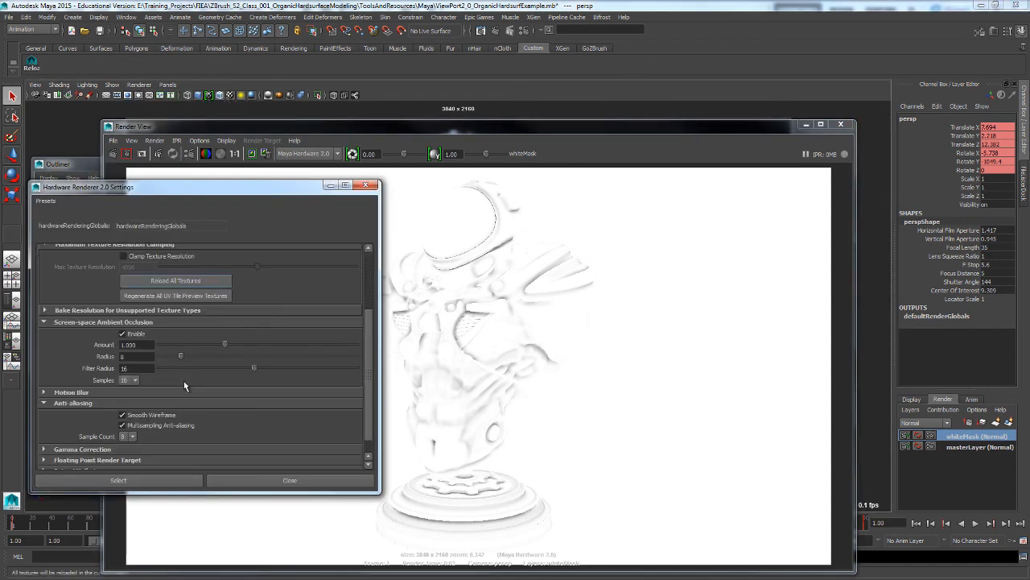
left_click(123, 335)
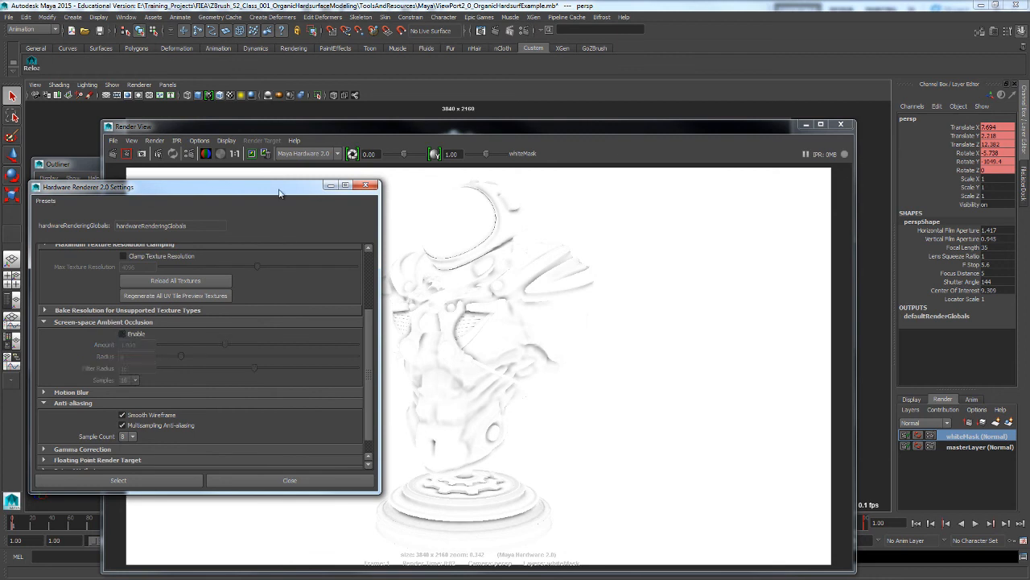
left_click(255, 131)
left_click(113, 154)
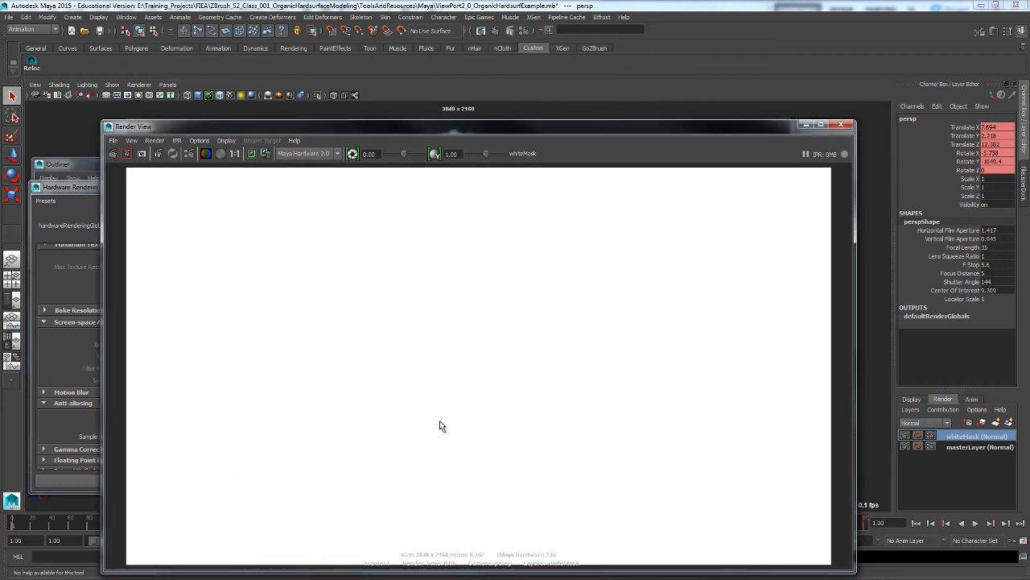
Set the whiteMask layer's Maya Hardware 2.0 Render Mode to Wire On Shaded and re-render the layer
left_click_drag(414, 125, 529, 115)
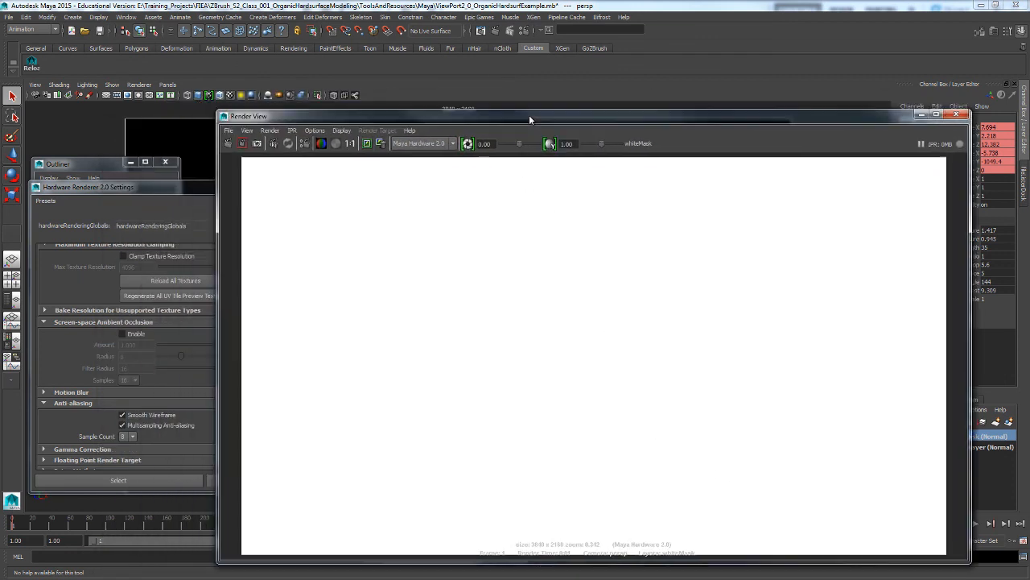
left_click(525, 31)
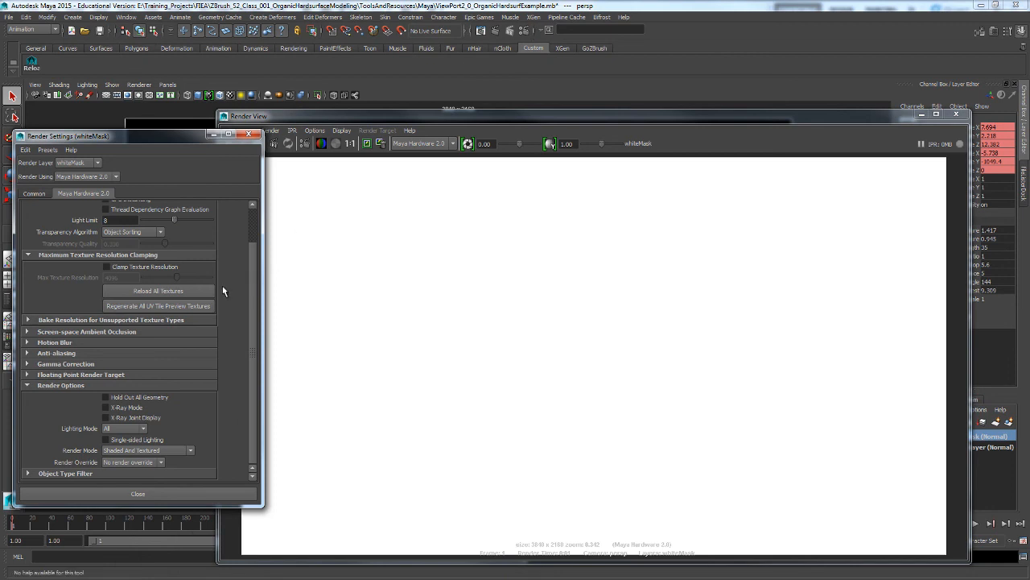
left_click(169, 450)
left_click(153, 473)
left_click(277, 115)
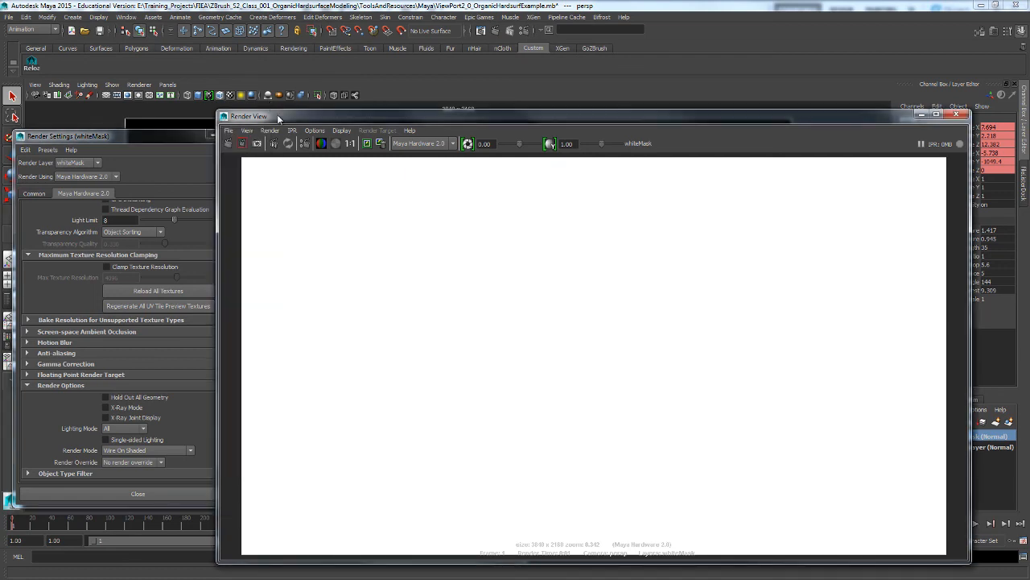
left_click(241, 144)
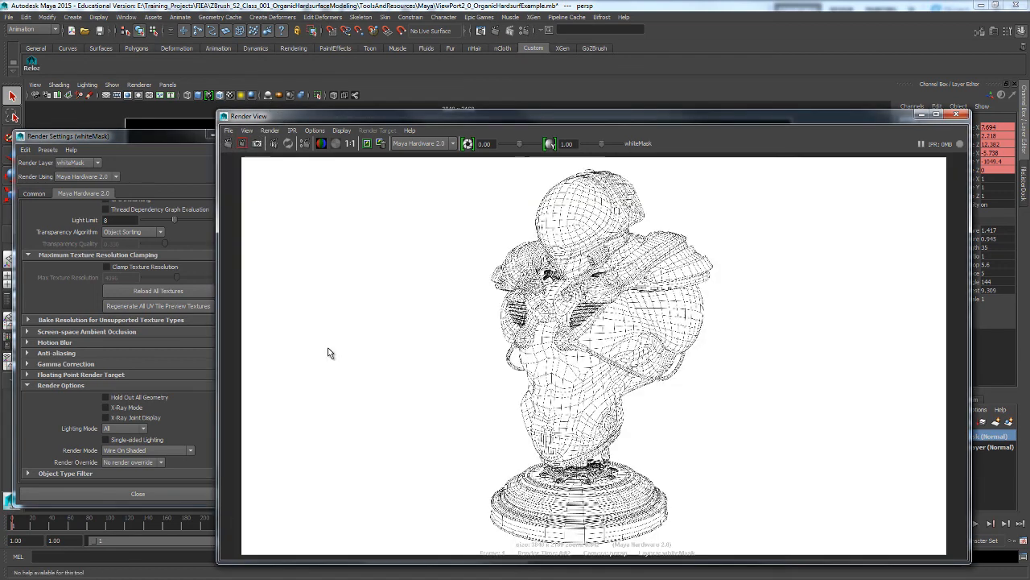
Inspect the bust's wireframe render at actual size from the face up to the helmet, and close the render and settings windows
left_click(349, 143)
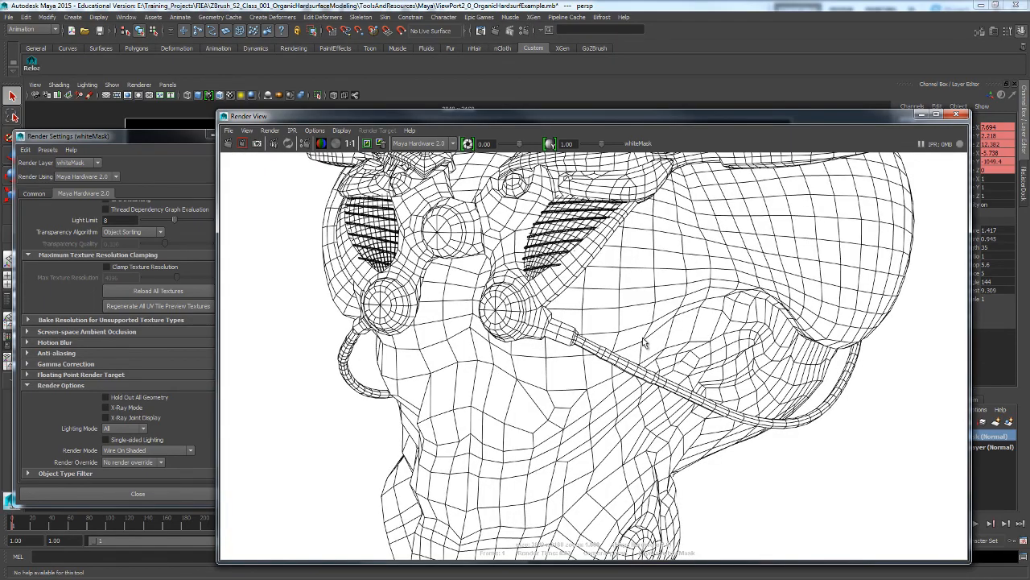
middle_click_drag(626, 338, 616, 434, "alt")
middle_click_drag(573, 249, 586, 439, "alt")
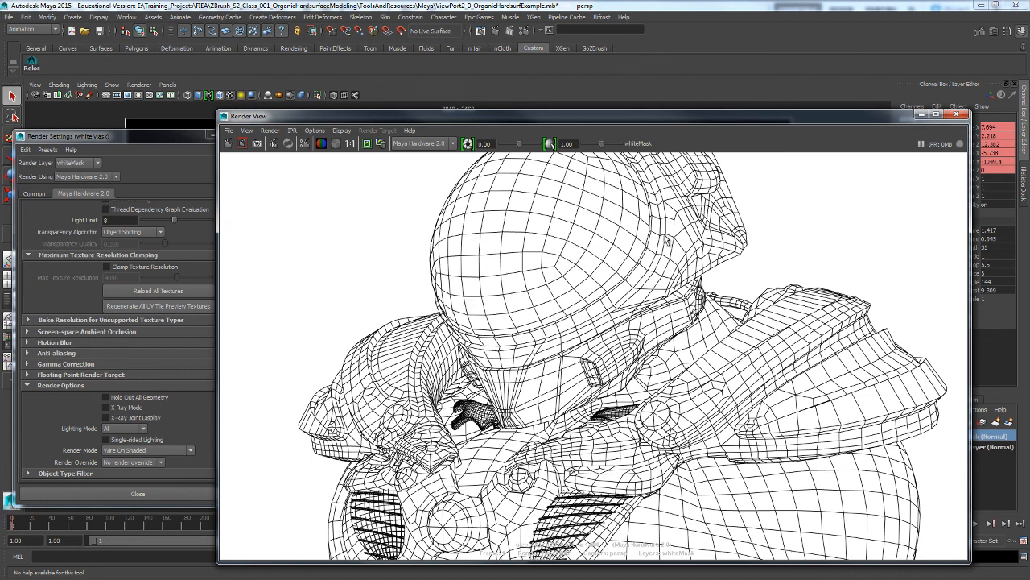
left_click(955, 116)
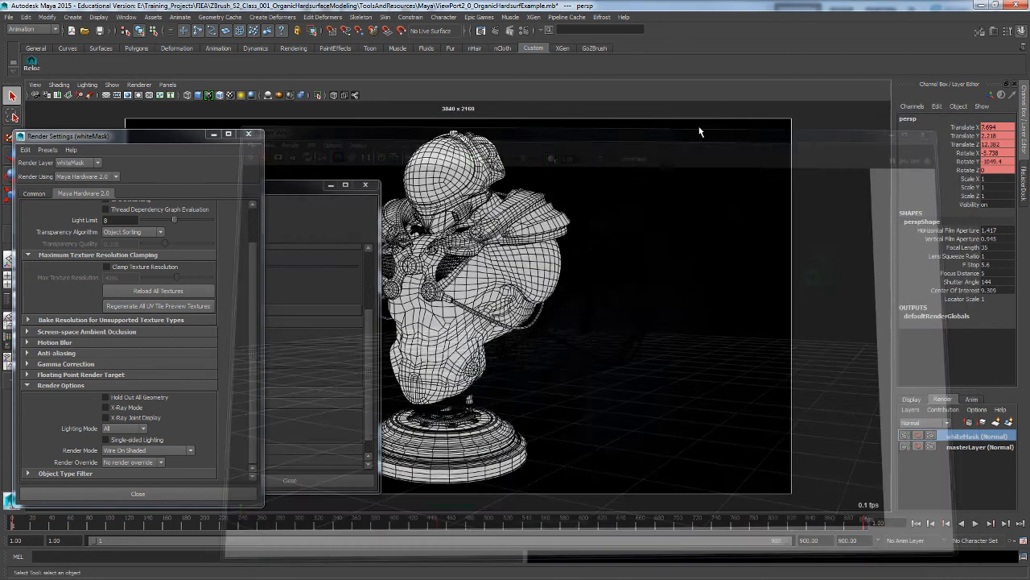
left_click_drag(197, 138, 246, 154)
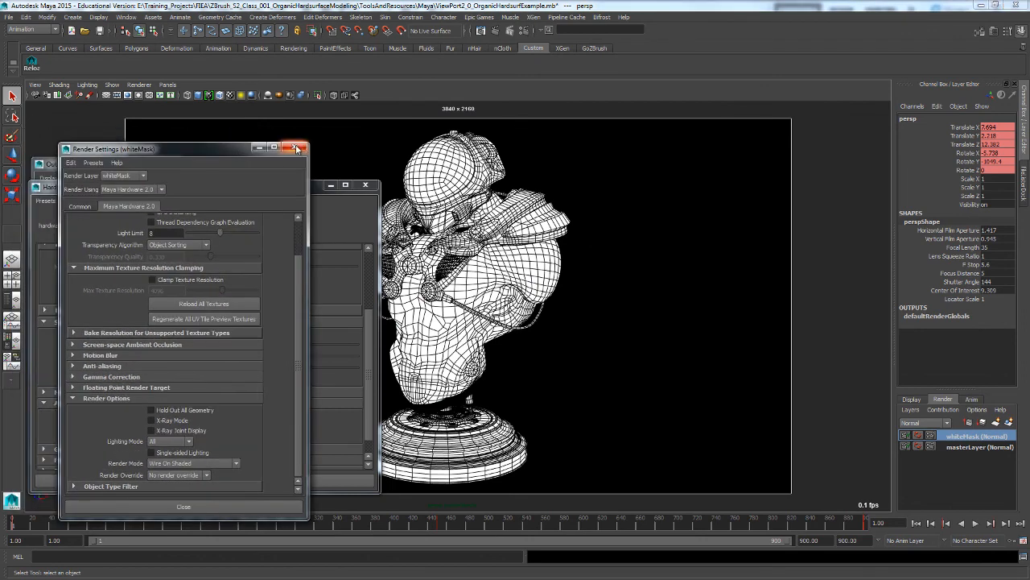
left_click(300, 152)
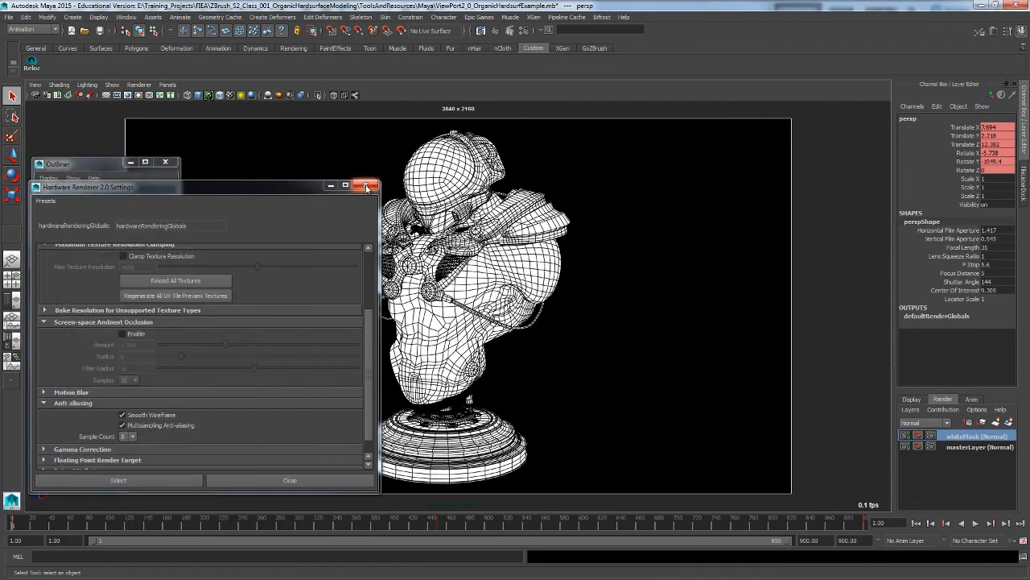
left_click(367, 187)
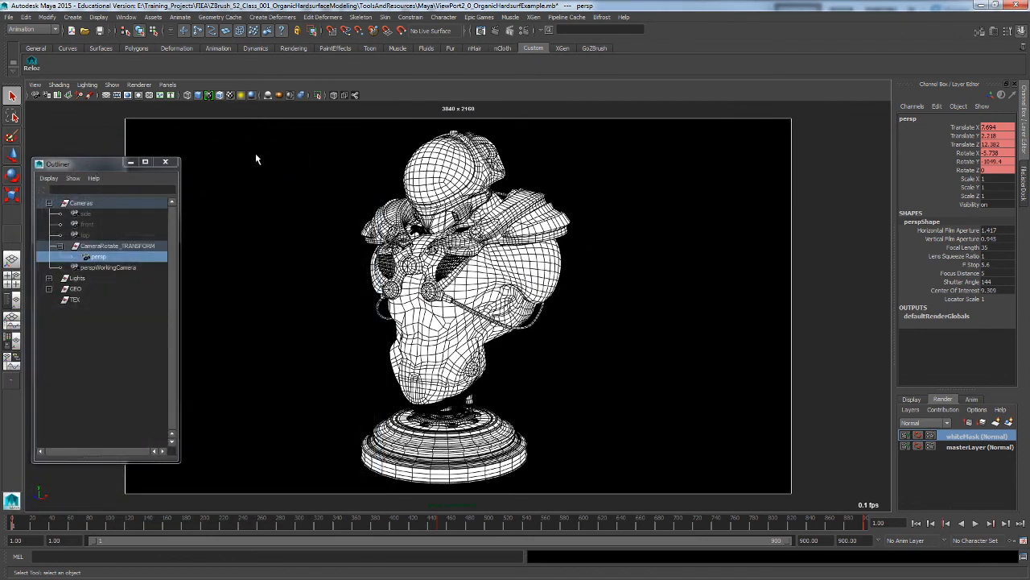
Switch to the Rendering menu set and try to open the Batch Render options, closing the render settings when done
left_click(32, 30)
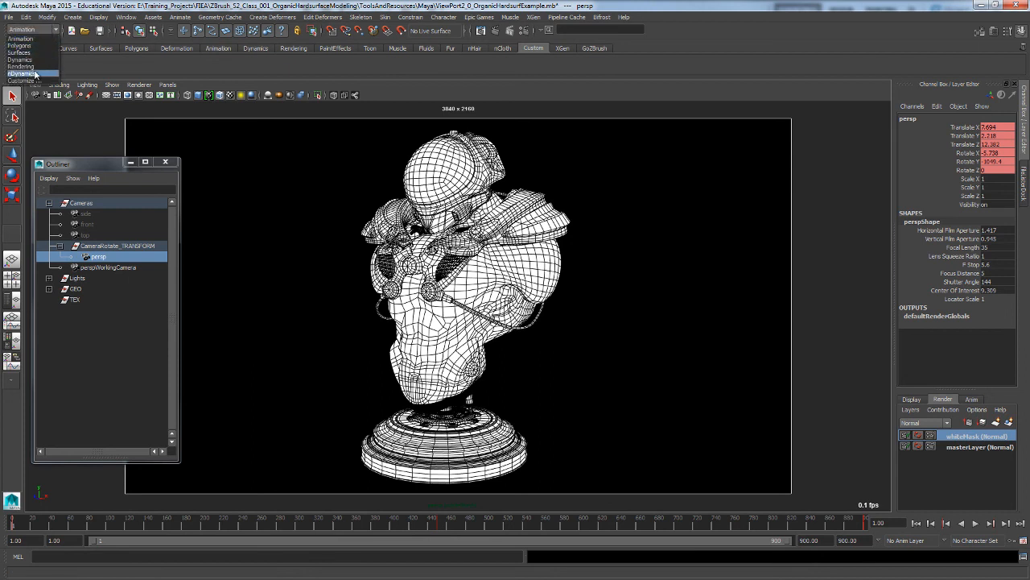
left_click(36, 67)
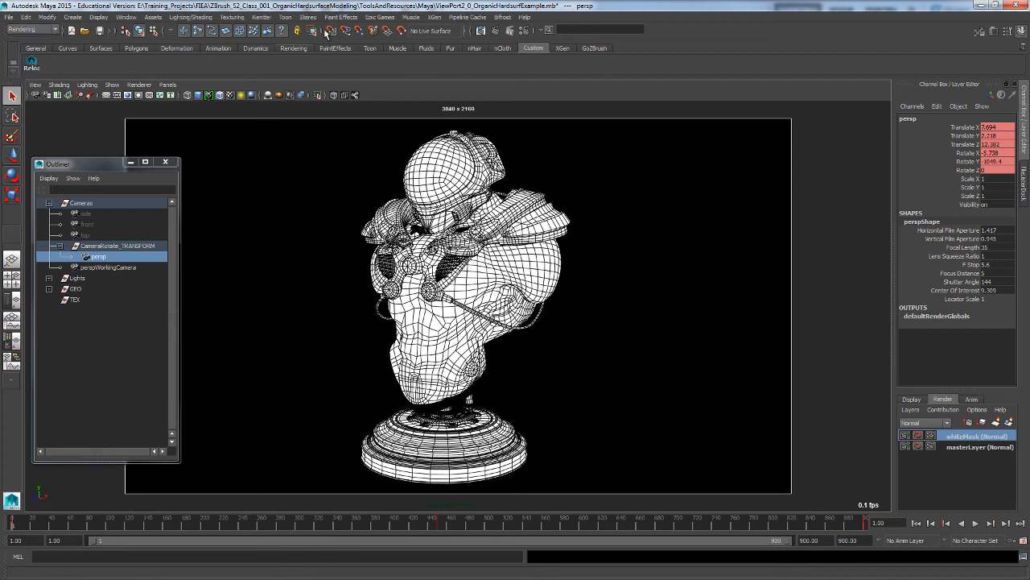
left_click(262, 17)
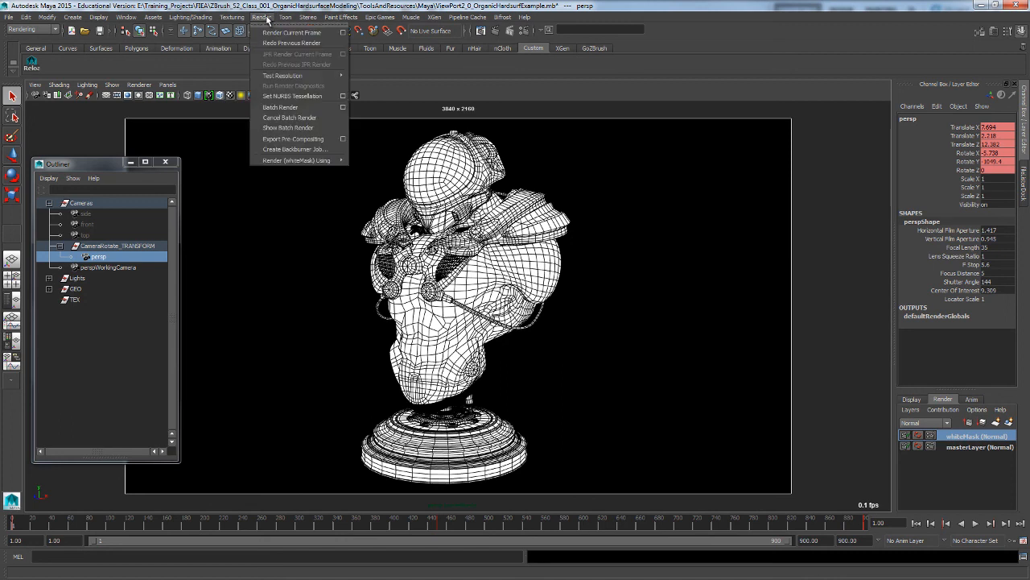
left_click(343, 108)
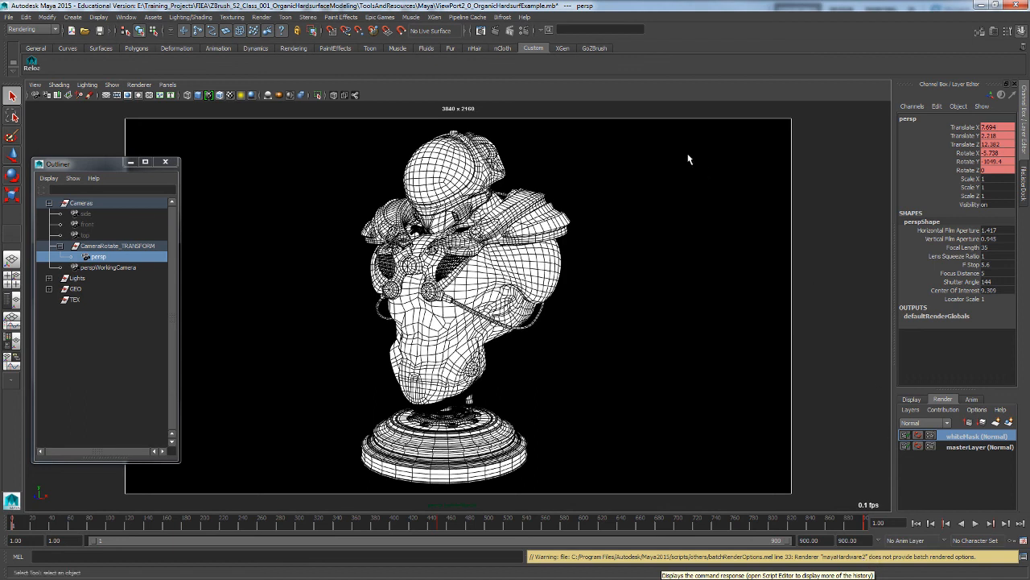
left_click(524, 31)
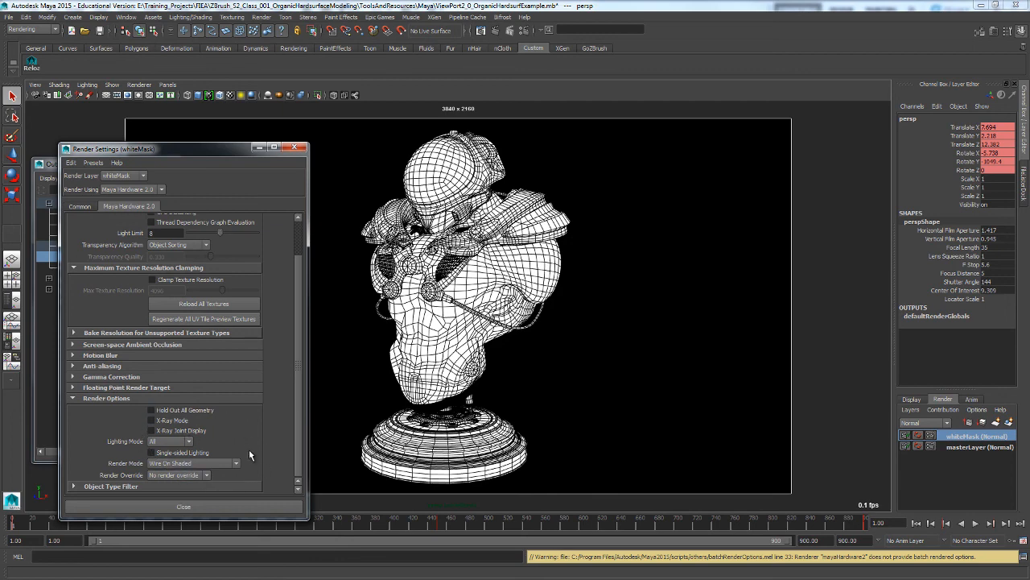
left_click(295, 147)
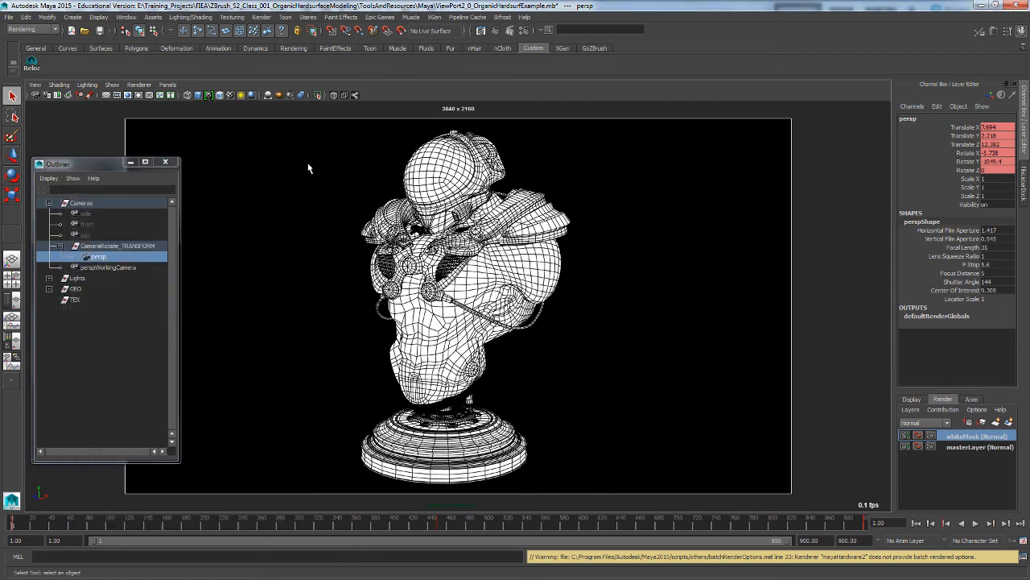
Locate the Batch Render command and review the whiteMask layer's image size, renderable camera and frame range in the common render settings
left_click(262, 17)
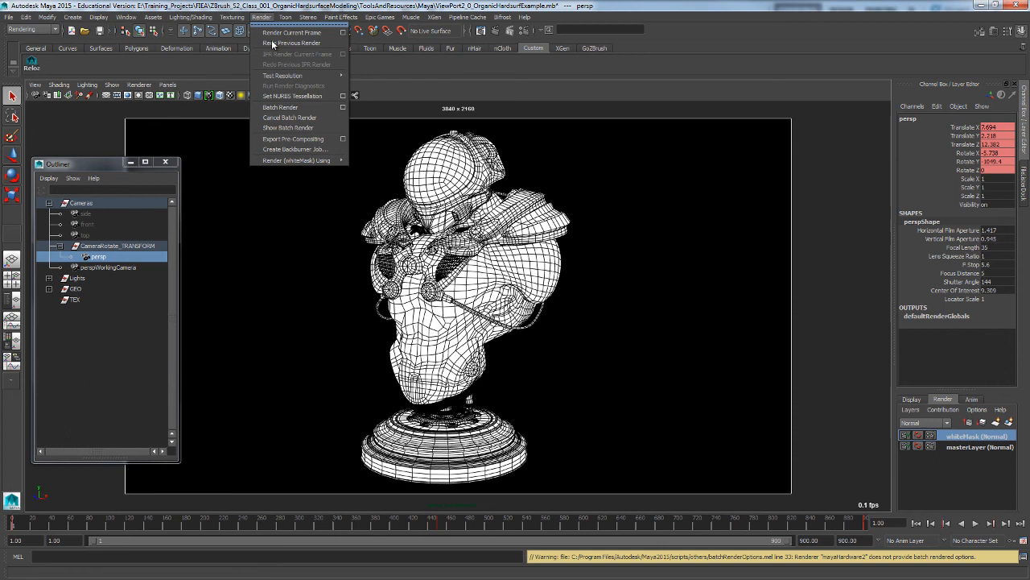
left_click(279, 107)
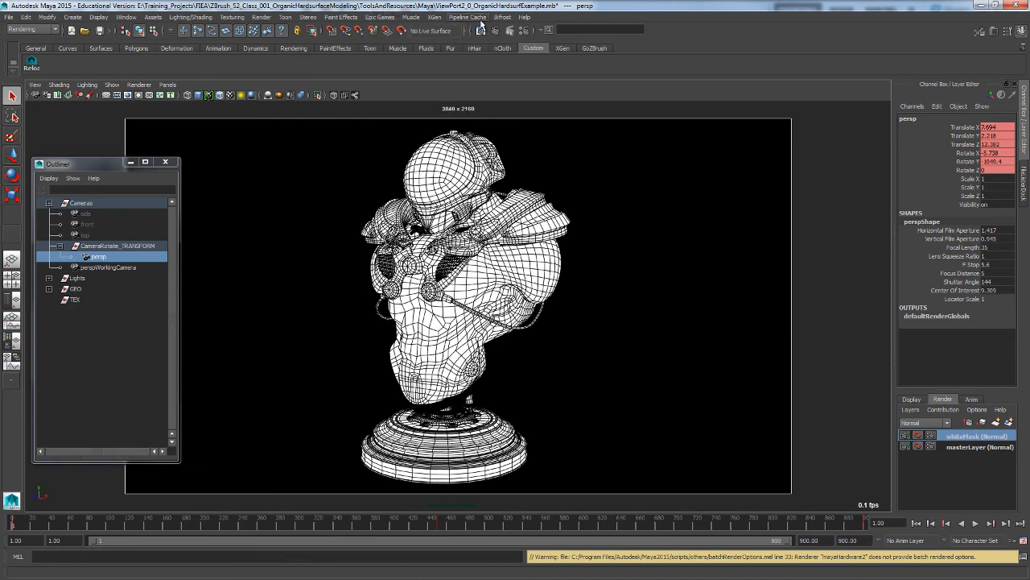
left_click(522, 31)
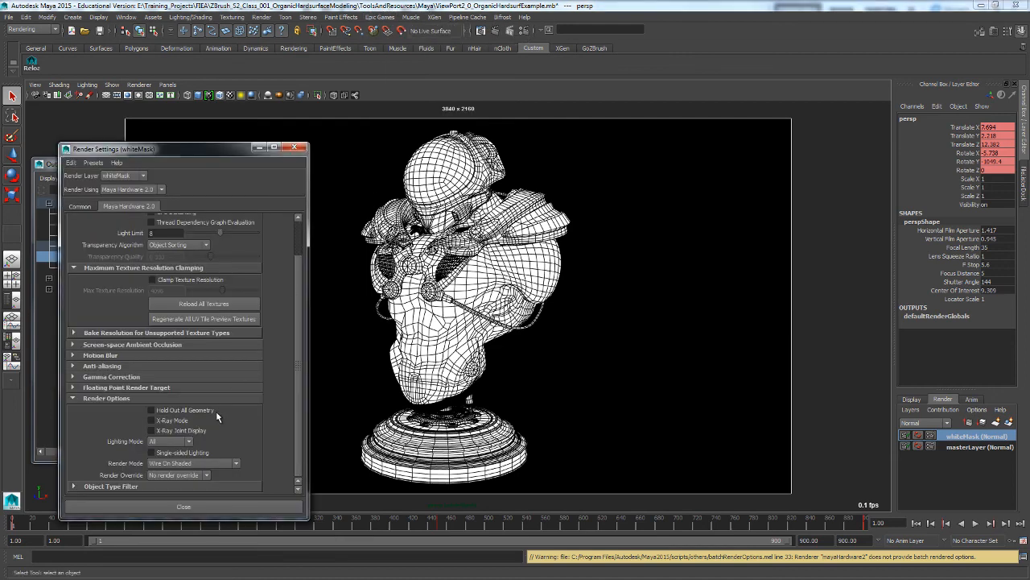
left_click(81, 206)
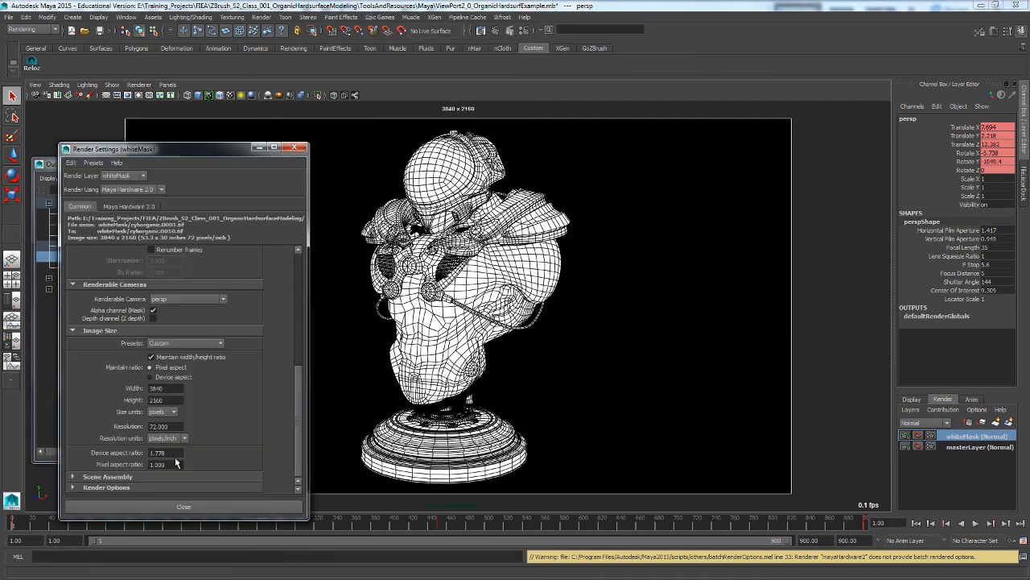
left_click_drag(299, 377, 309, 312)
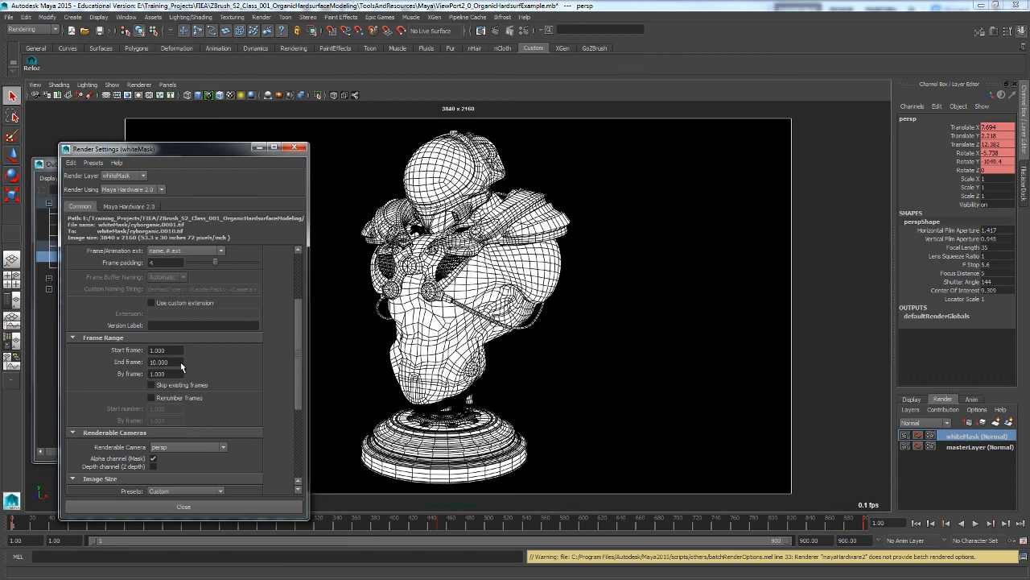
left_click(295, 148)
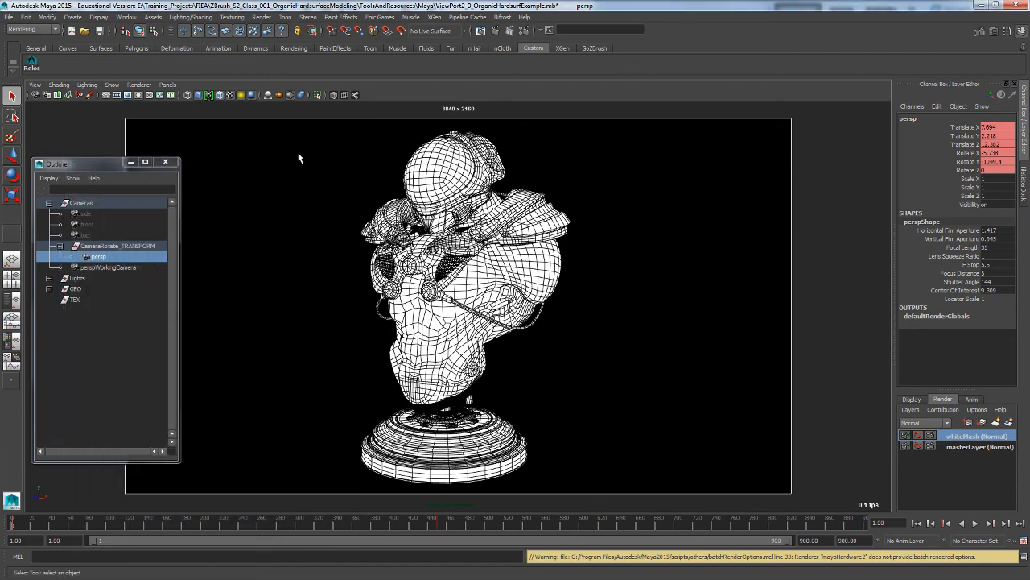